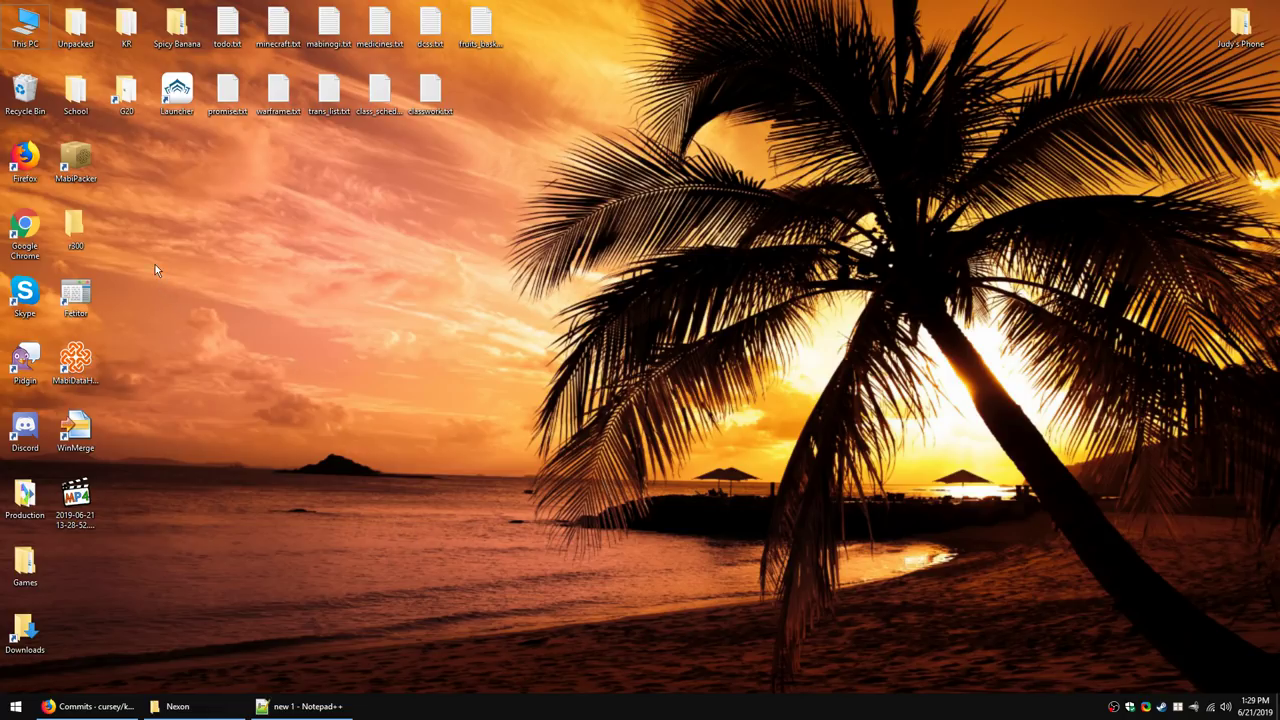
Step: Bring up the Nexon folder window and go to Library\mabinogi\appdata\package
{"action": "left_click", "coordinate": [177, 706]}
{"action": "left_click", "coordinate": [440, 258]}
{"action": "double_click", "coordinate": [440, 260]}
{"action": "double_click", "coordinate": [455, 216]}
{"action": "double_click", "coordinate": [450, 216]}
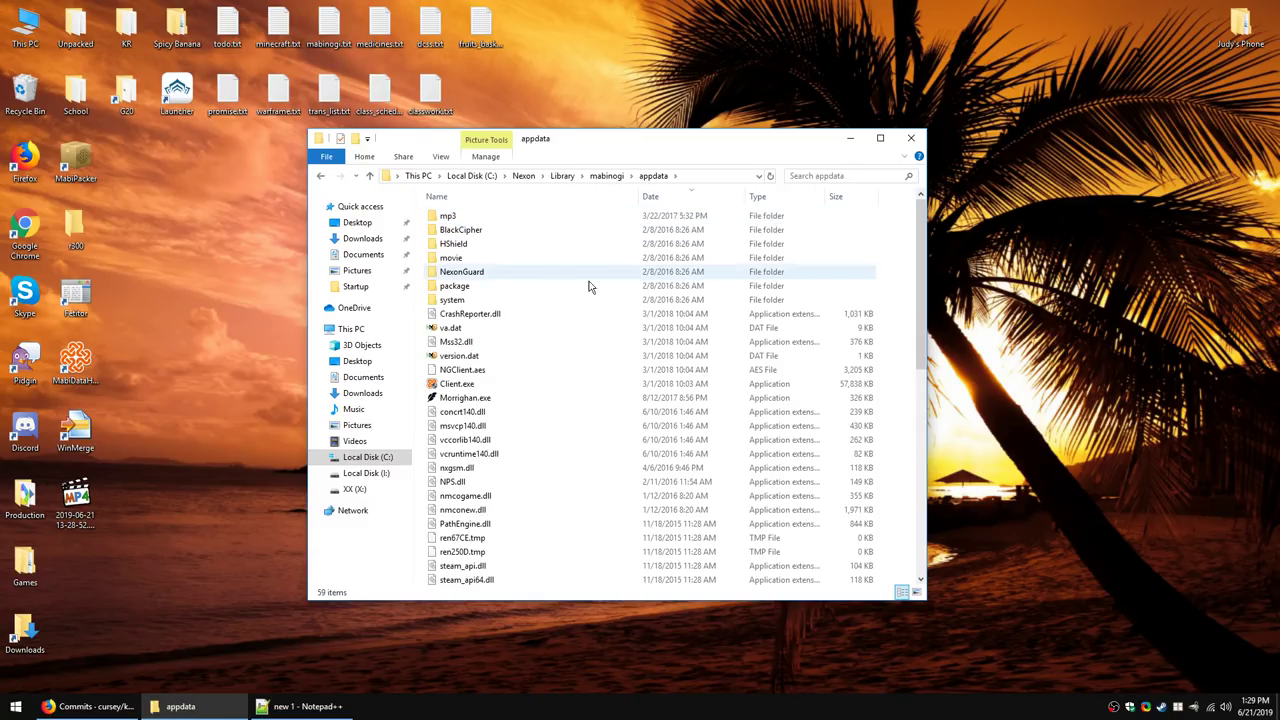
{"action": "double_click", "coordinate": [474, 288]}
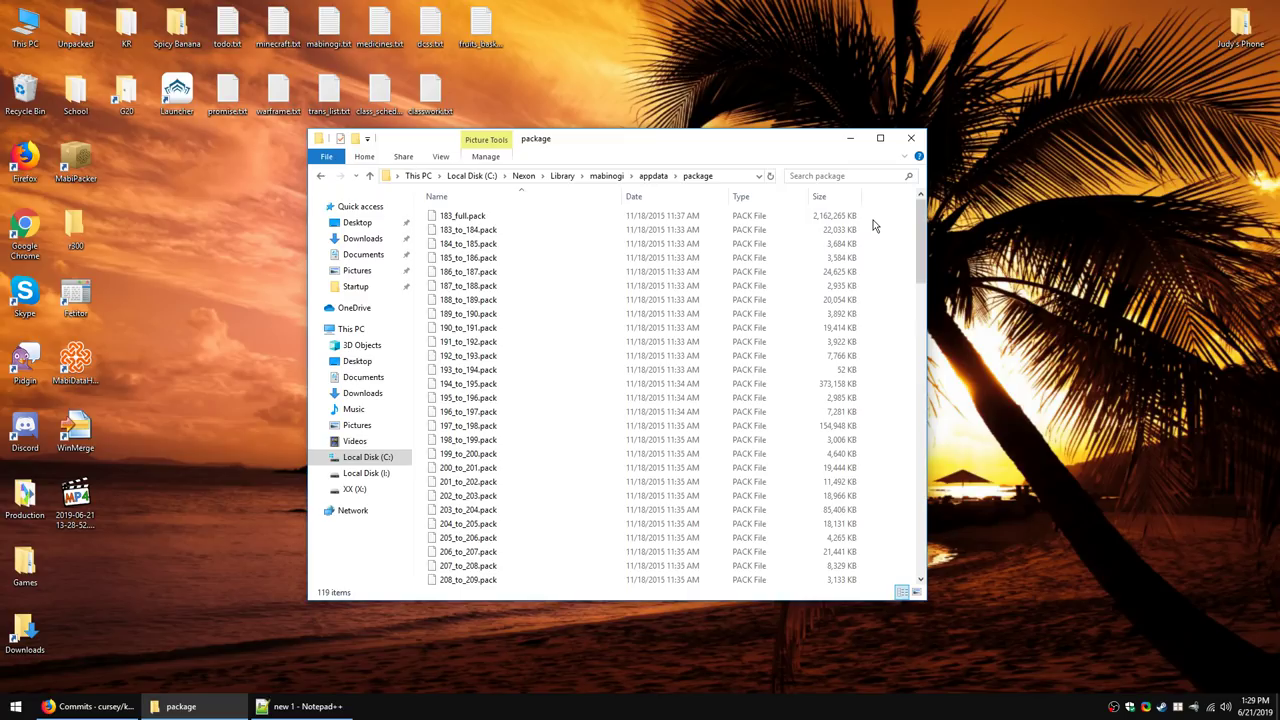
Step: Examine the pack file list from 183_full.pack through 299_to_300.pack, comparing the full archive with the latest update
{"action": "left_click", "coordinate": [523, 217]}
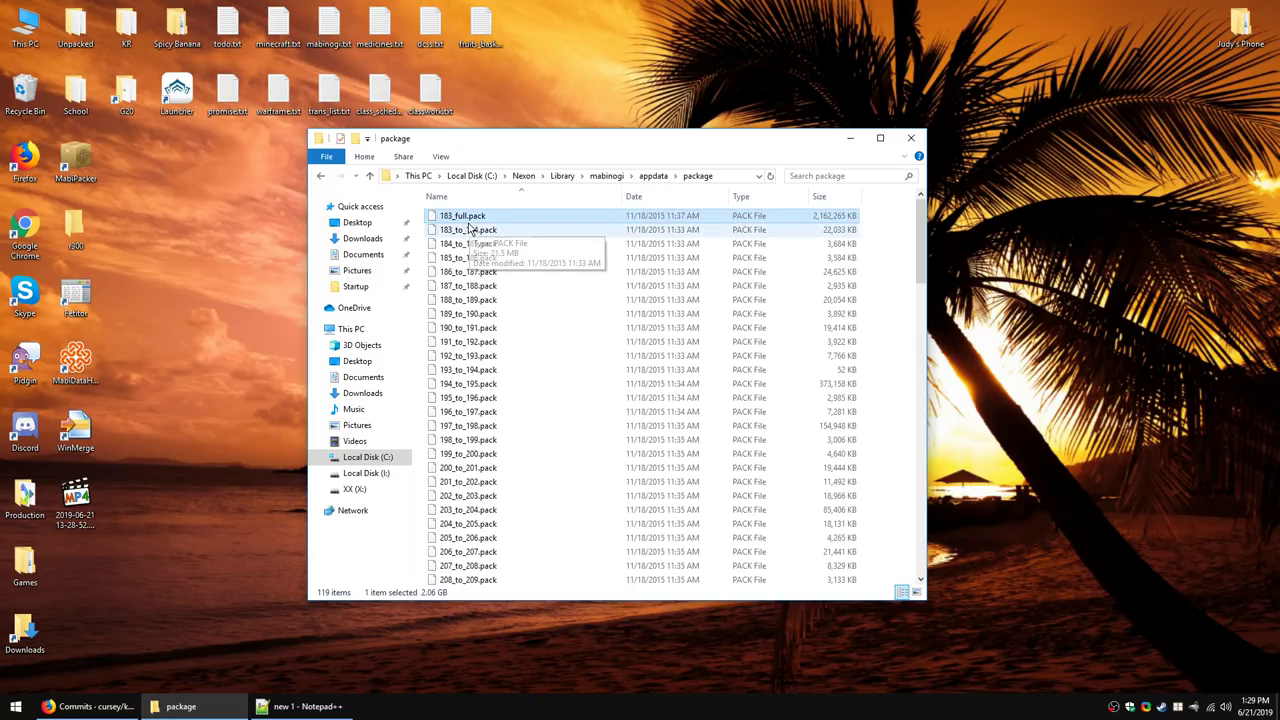
{"action": "scroll", "coordinate": [600, 334], "scroll_direction": "down", "scroll_amount": 20}
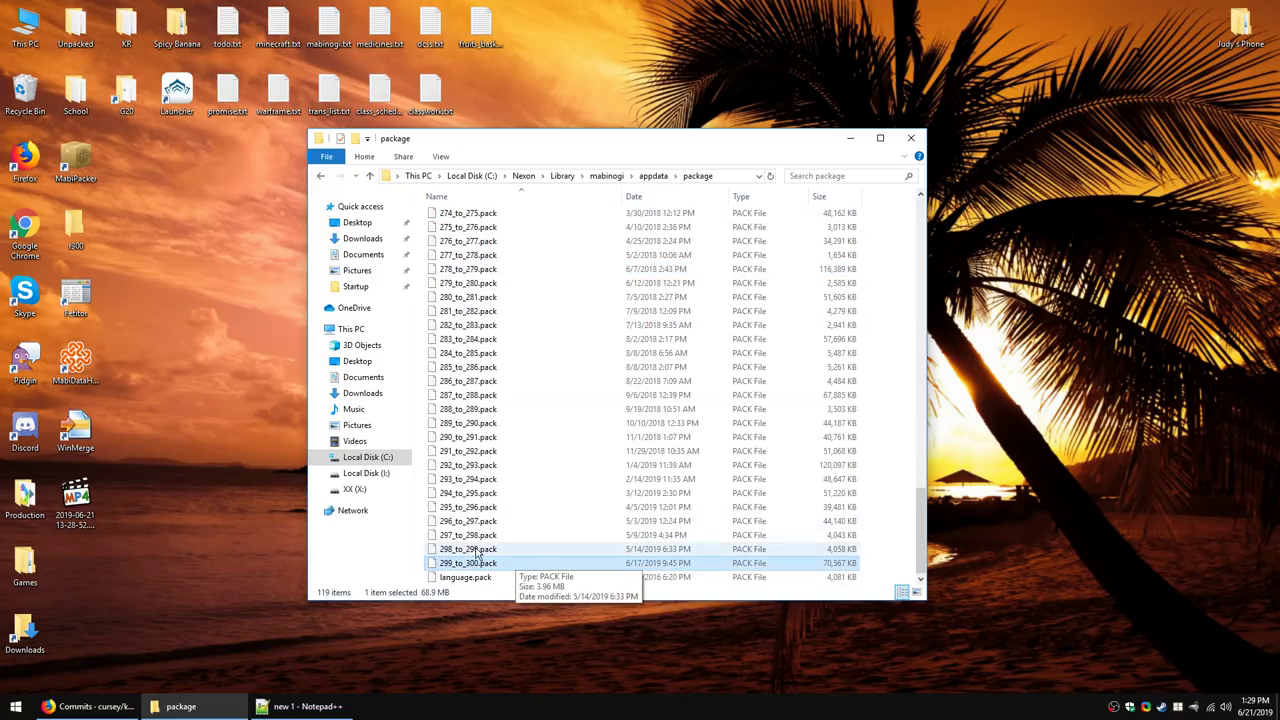
{"action": "left_click", "coordinate": [508, 563]}
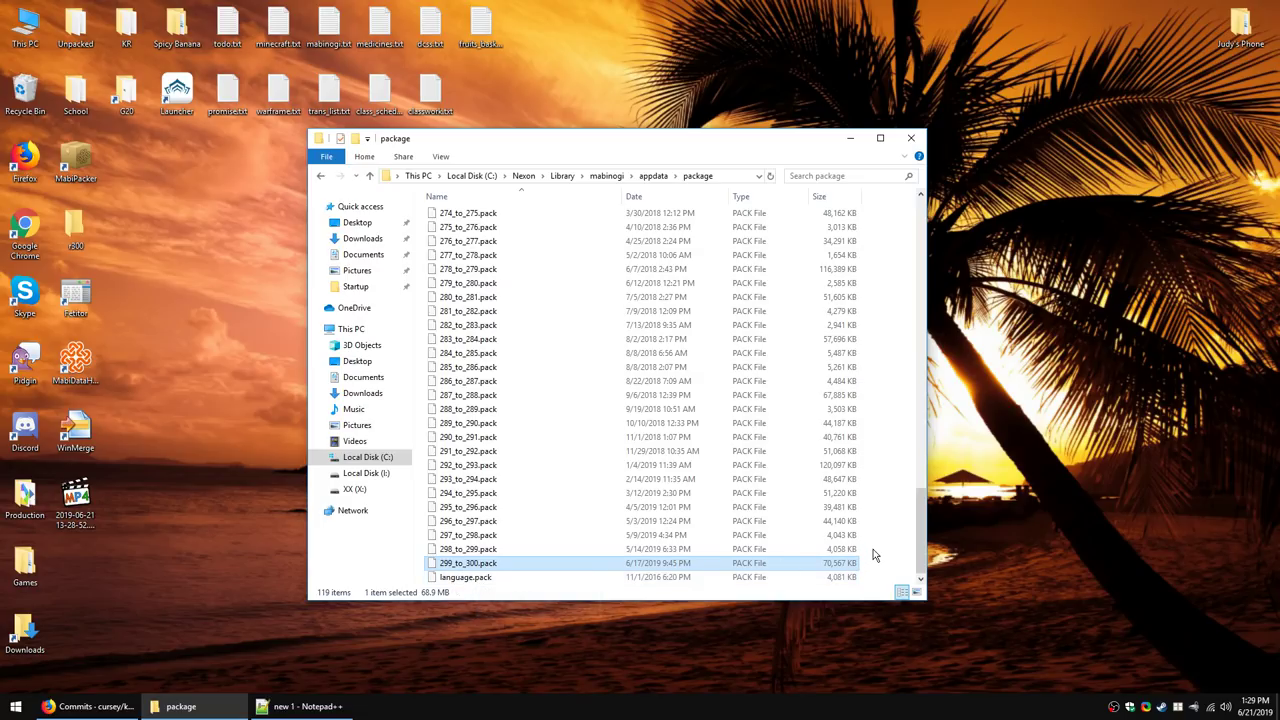
{"action": "scroll", "coordinate": [872, 555], "scroll_direction": "up", "scroll_amount": 20}
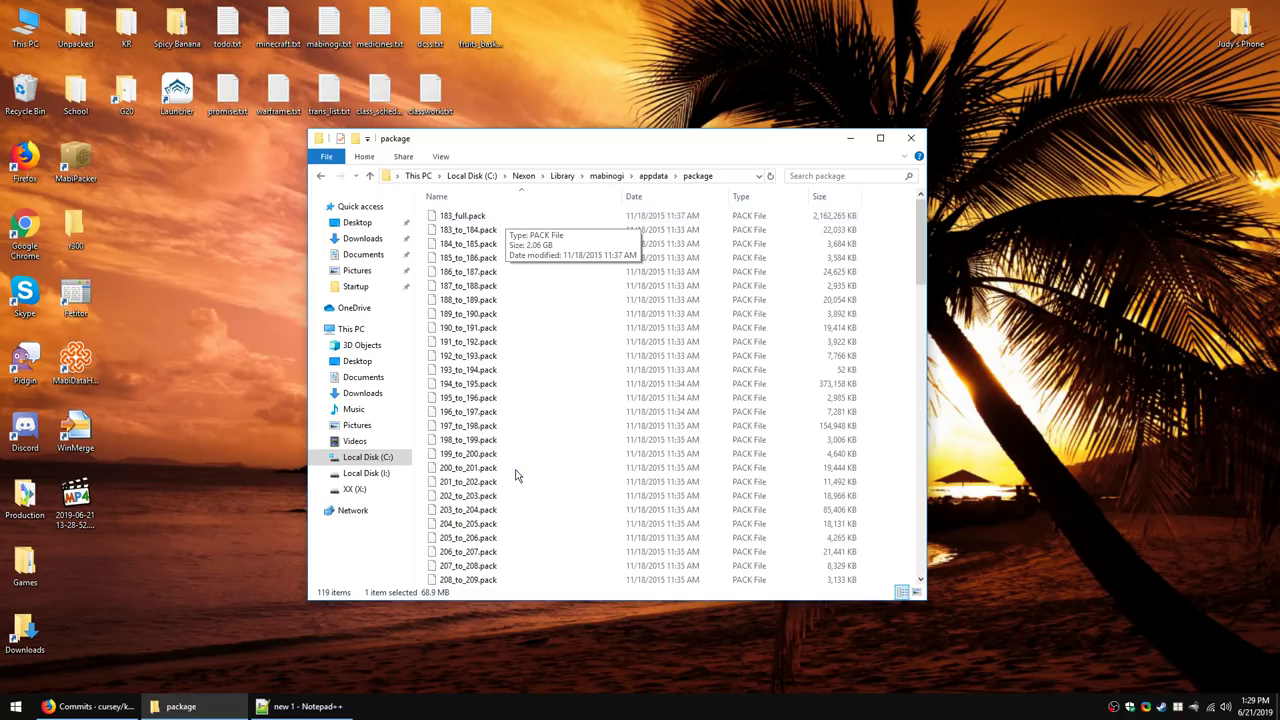
{"action": "scroll", "coordinate": [516, 475], "scroll_direction": "down", "scroll_amount": 20}
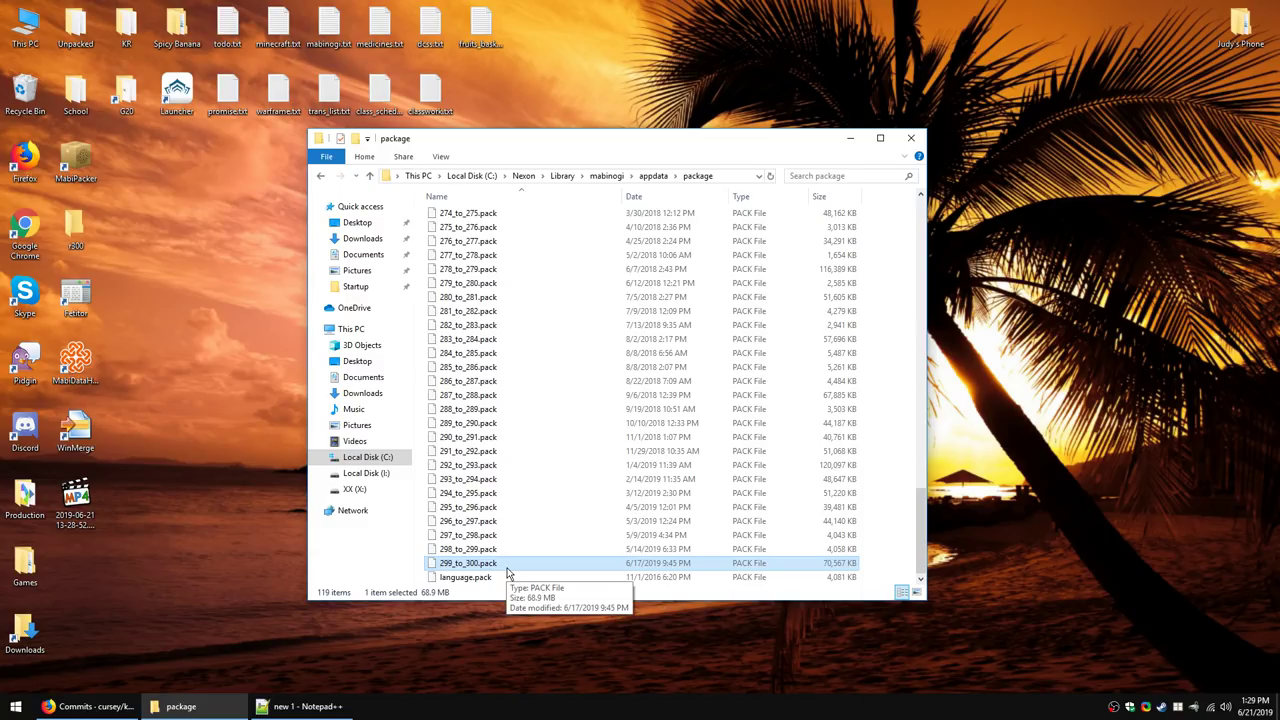
{"action": "double_click", "coordinate": [77, 163]}
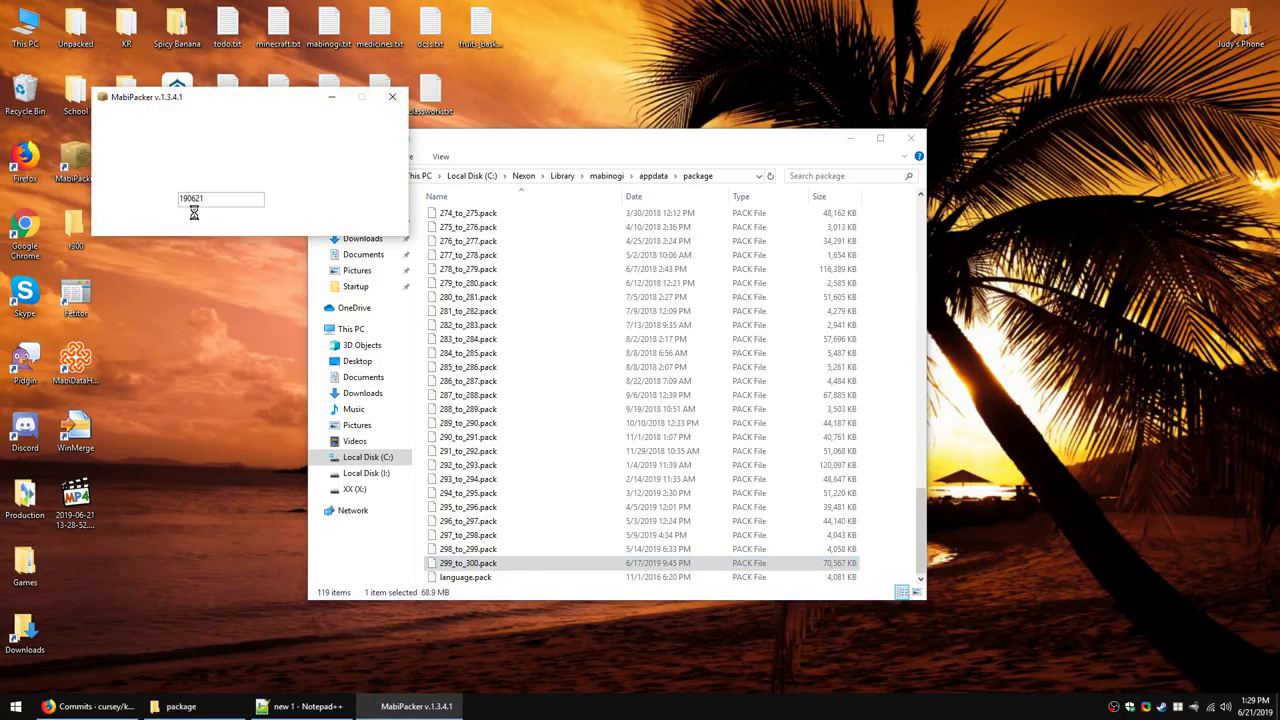
{"action": "left_click_drag", "start_coordinate": [251, 111], "coordinate": [262, 163]}
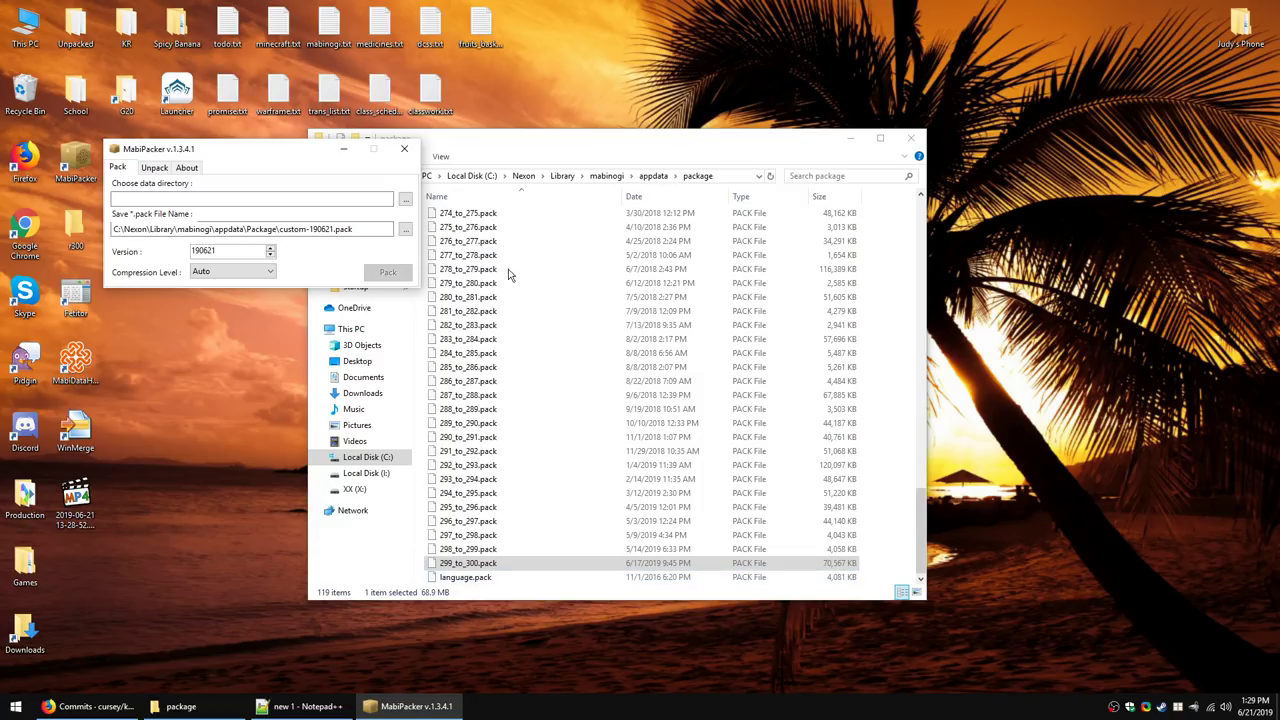
{"action": "scroll", "coordinate": [520, 428], "scroll_direction": "up", "scroll_amount": 20}
{"action": "scroll", "coordinate": [520, 428], "scroll_direction": "up", "scroll_amount": 7}
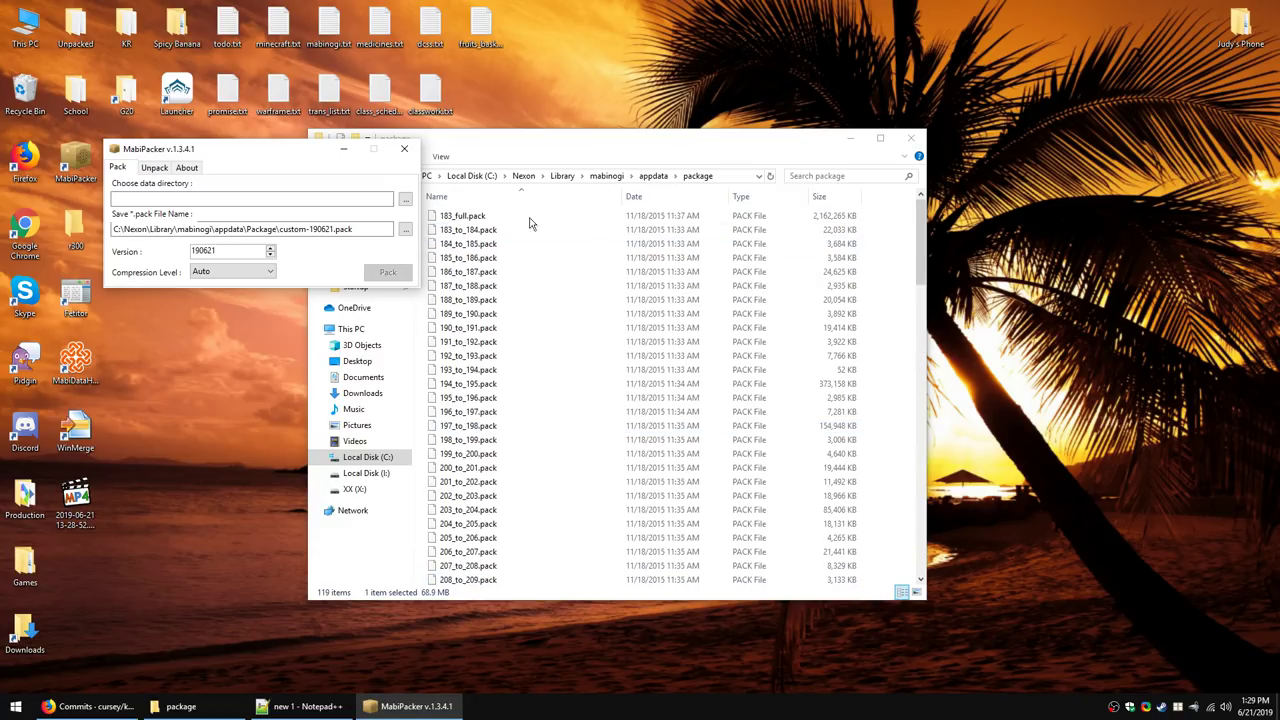
{"action": "left_click", "coordinate": [401, 151]}
Step: Launch MabiPackageTool from the Nexon folder, open 207_to_208.pack and expand its db and gfx folders
{"action": "left_click", "coordinate": [524, 175]}
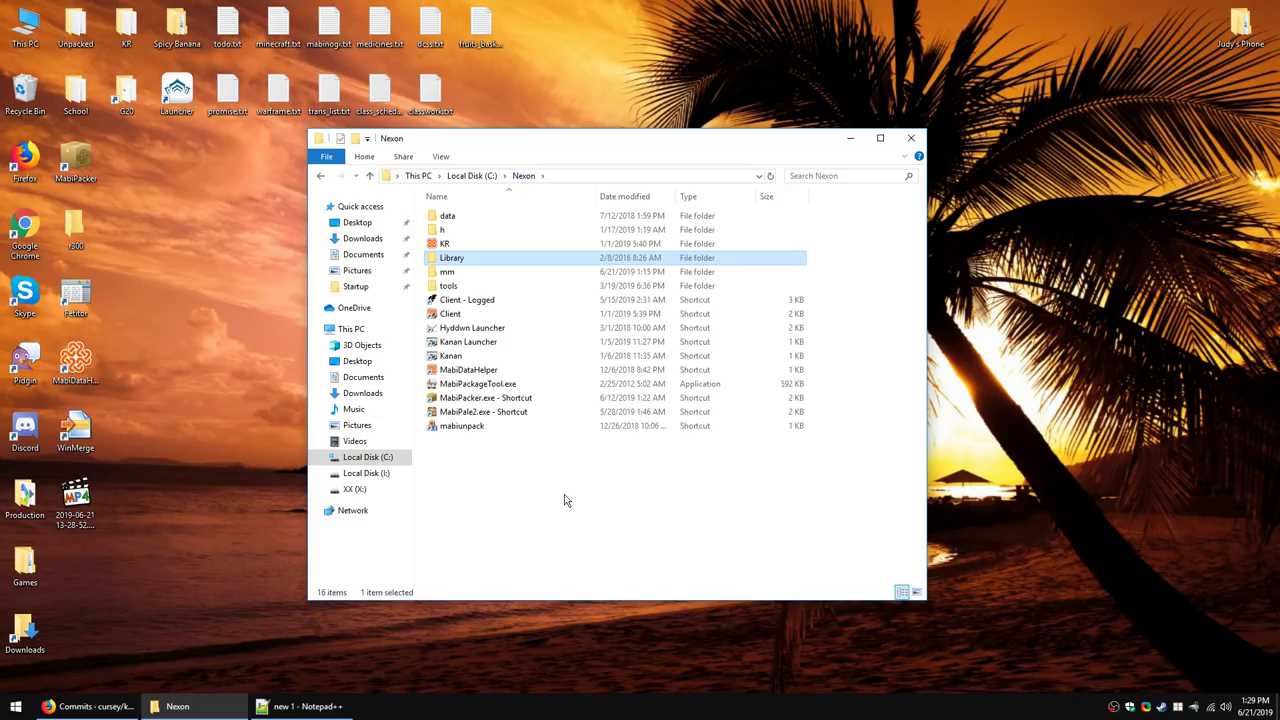
{"action": "double_click", "coordinate": [486, 383]}
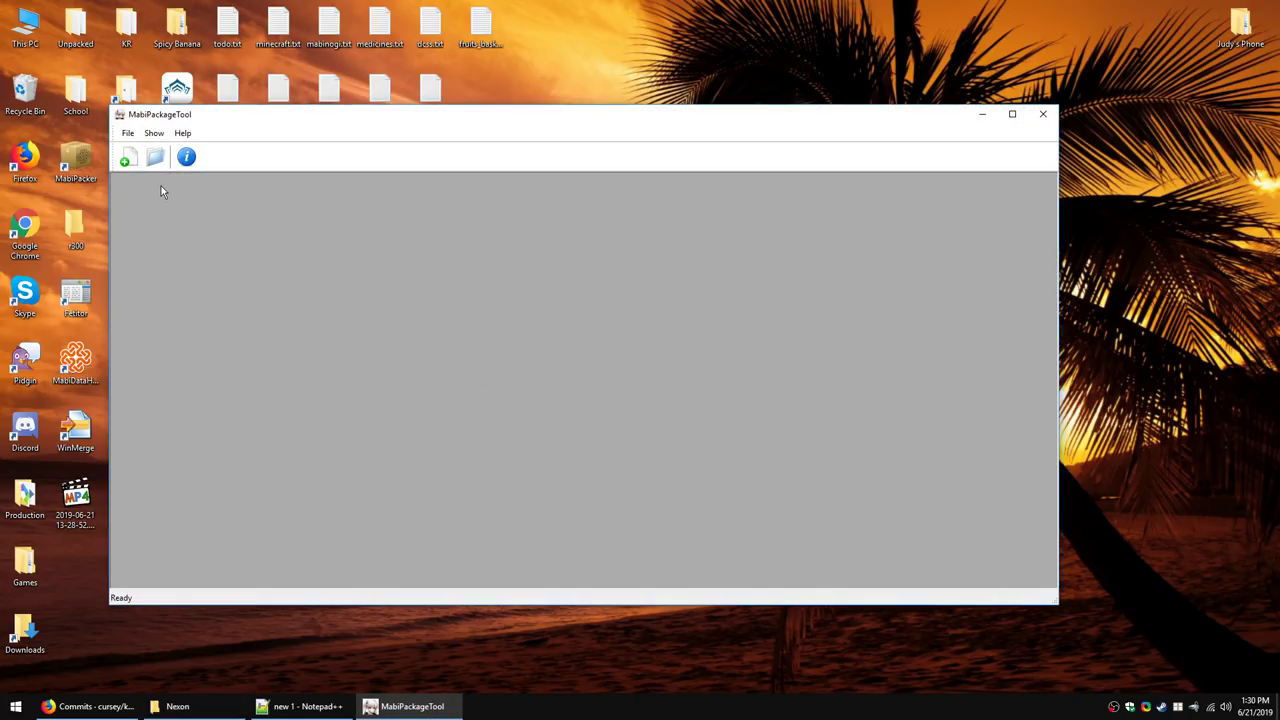
{"action": "left_click", "coordinate": [155, 157]}
{"action": "double_click", "coordinate": [290, 240]}
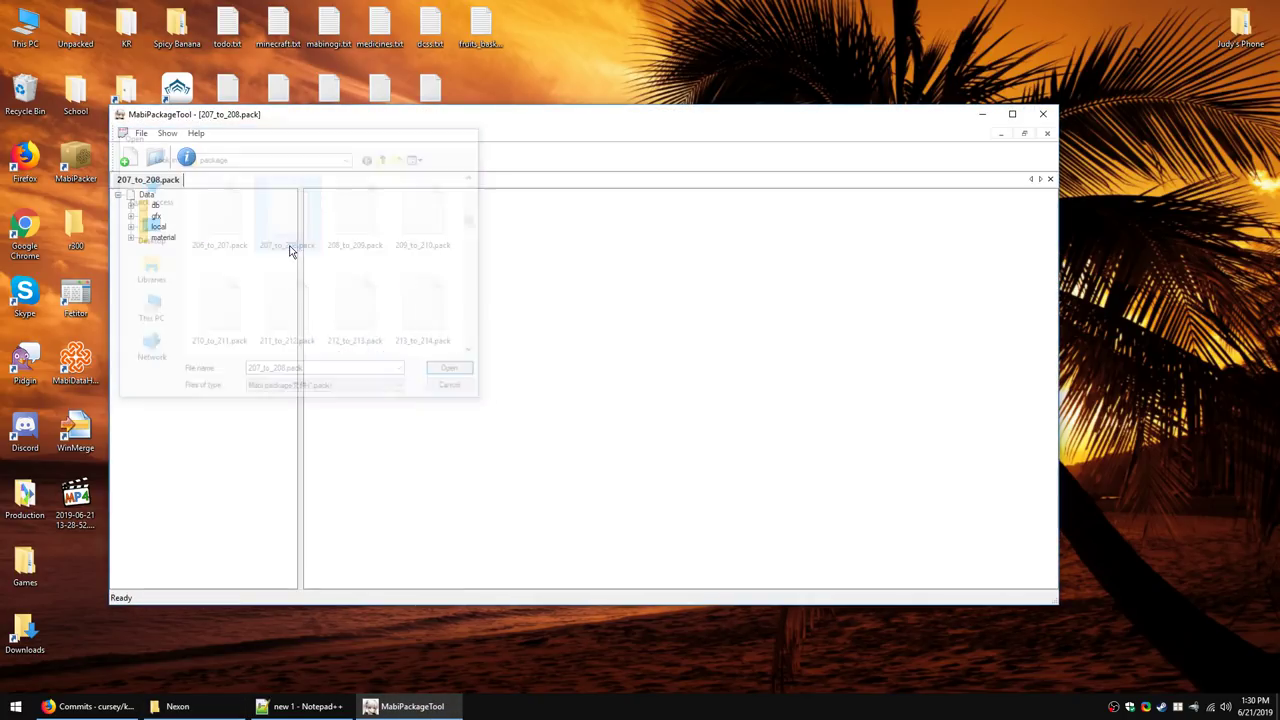
{"action": "left_click", "coordinate": [130, 205]}
{"action": "left_click", "coordinate": [130, 247]}
Step: Try to open 183_full.pack in MabiPackageTool, and close the tool
{"action": "left_click", "coordinate": [155, 160]}
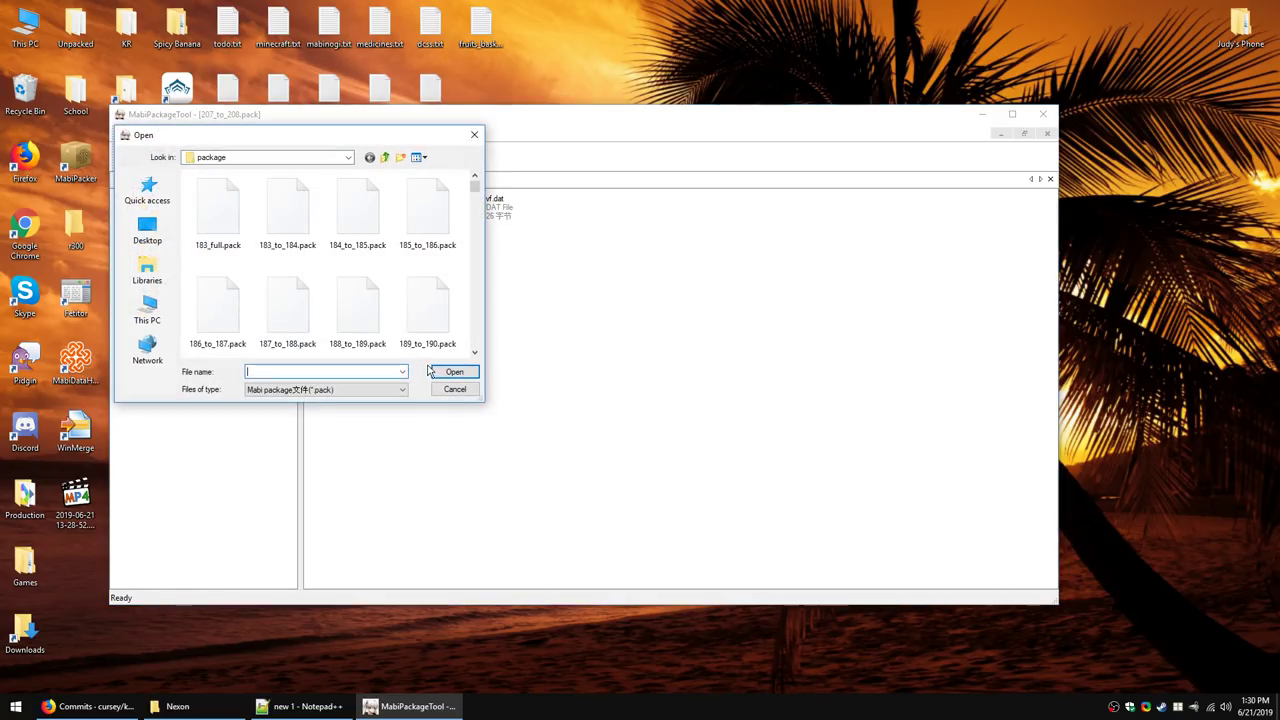
{"action": "left_click", "coordinate": [231, 217]}
{"action": "double_click", "coordinate": [231, 217]}
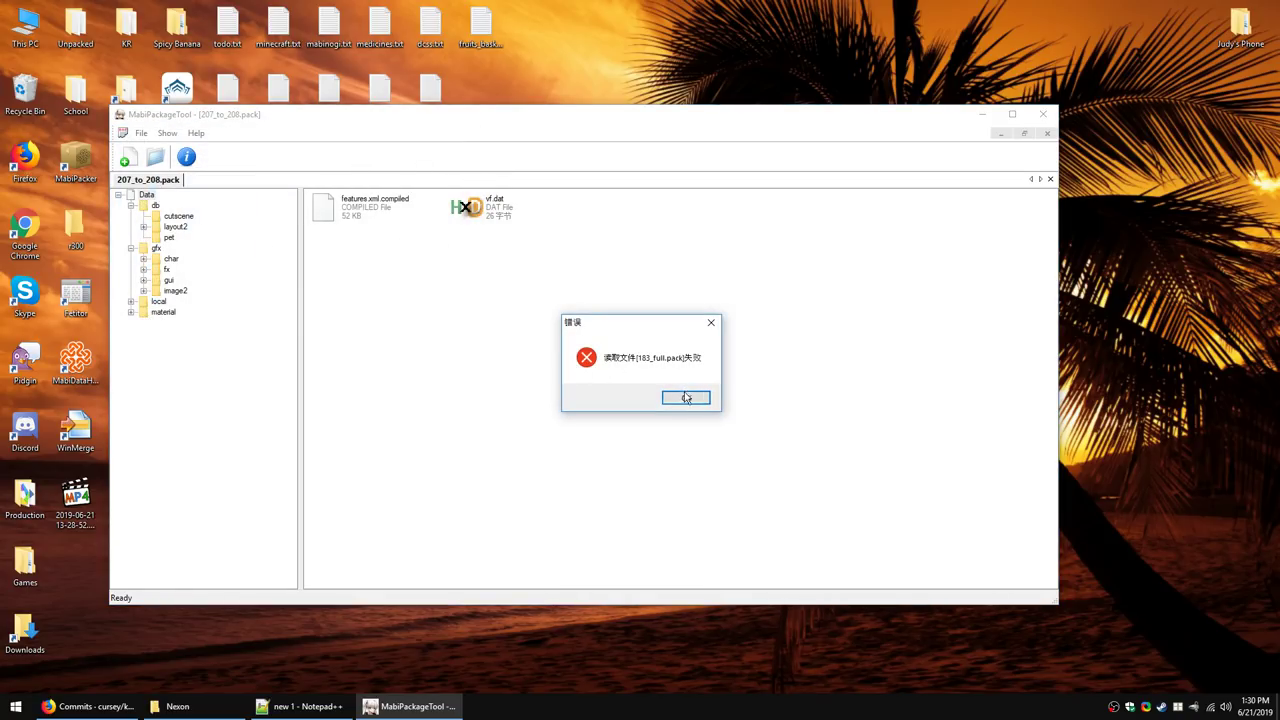
{"action": "left_click", "coordinate": [686, 398]}
{"action": "left_click", "coordinate": [1043, 114]}
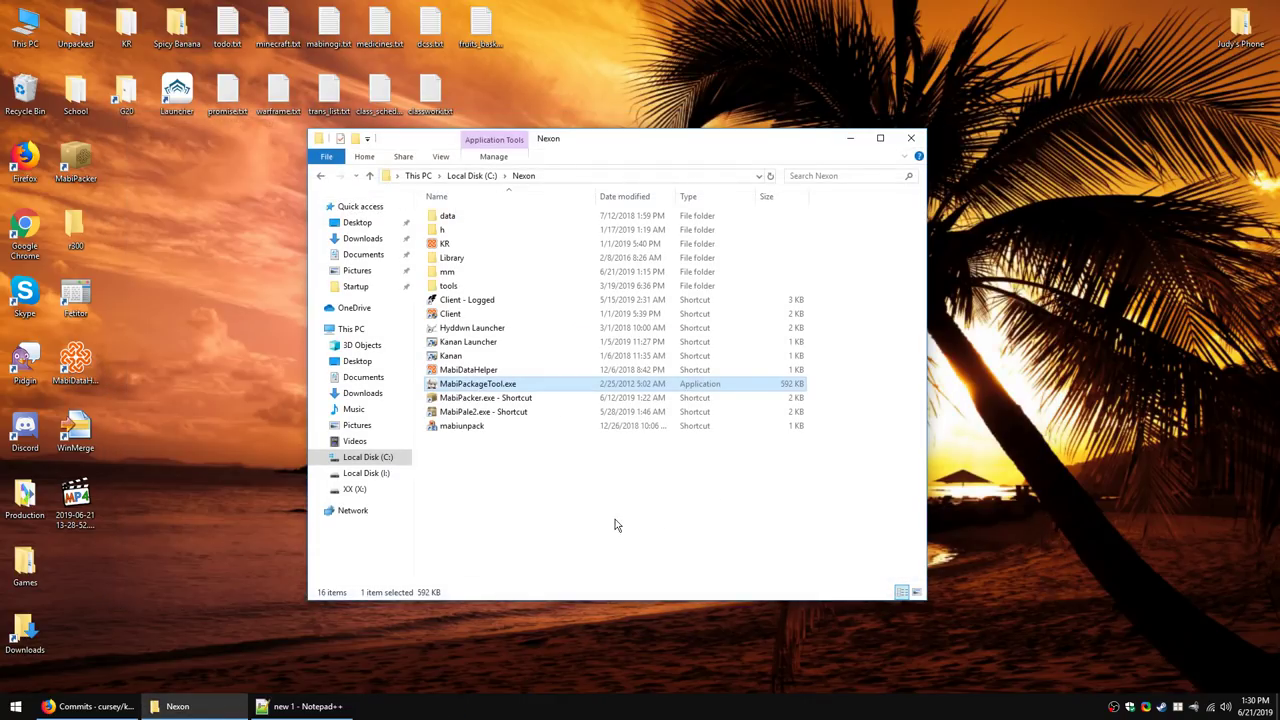
Step: Launch mabiunpack from the Nexon folder, load 183_full.pack and expand its data root
{"action": "double_click", "coordinate": [462, 428]}
{"action": "left_click", "coordinate": [140, 148]}
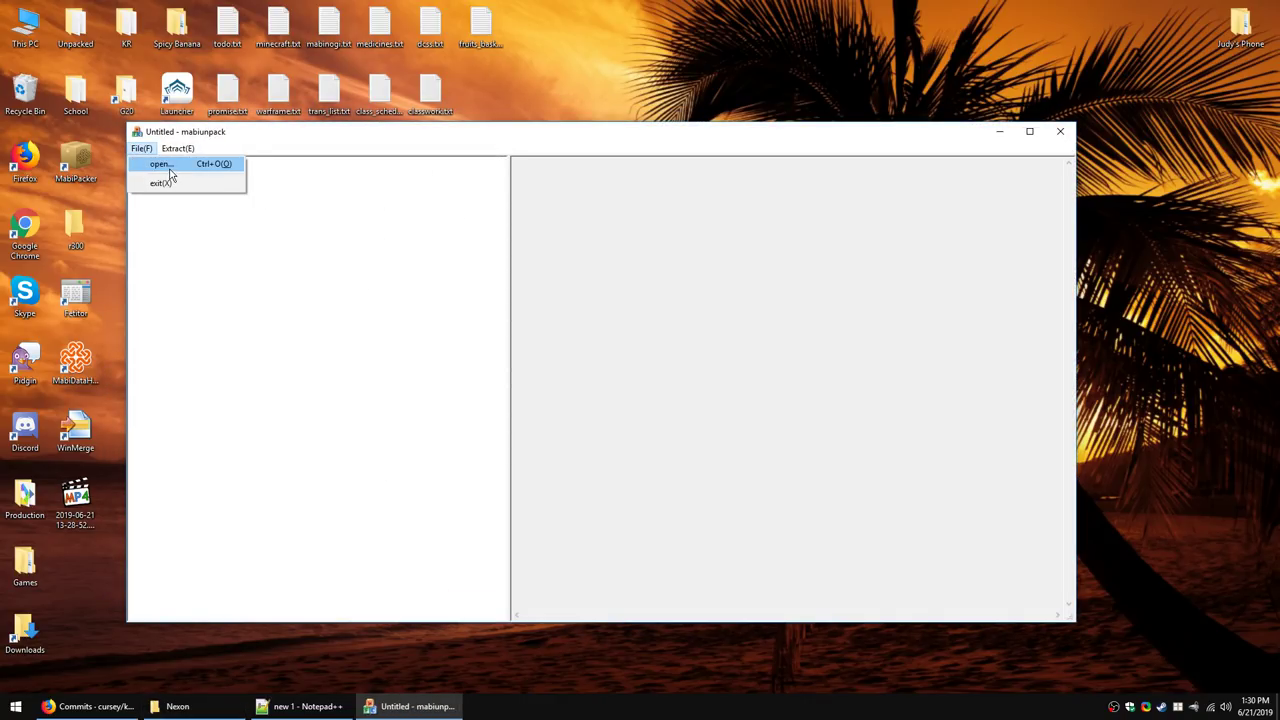
{"action": "left_click", "coordinate": [162, 164]}
{"action": "double_click", "coordinate": [532, 330]}
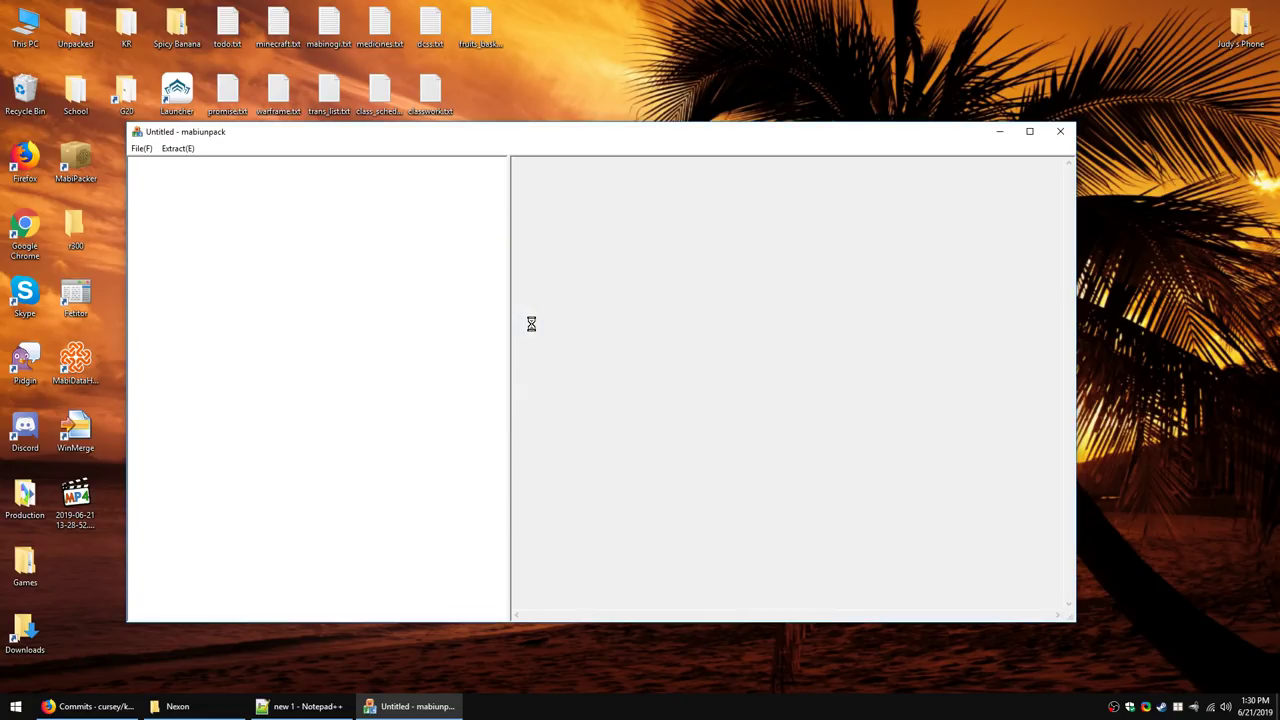
{"action": "left_click", "coordinate": [135, 163]}
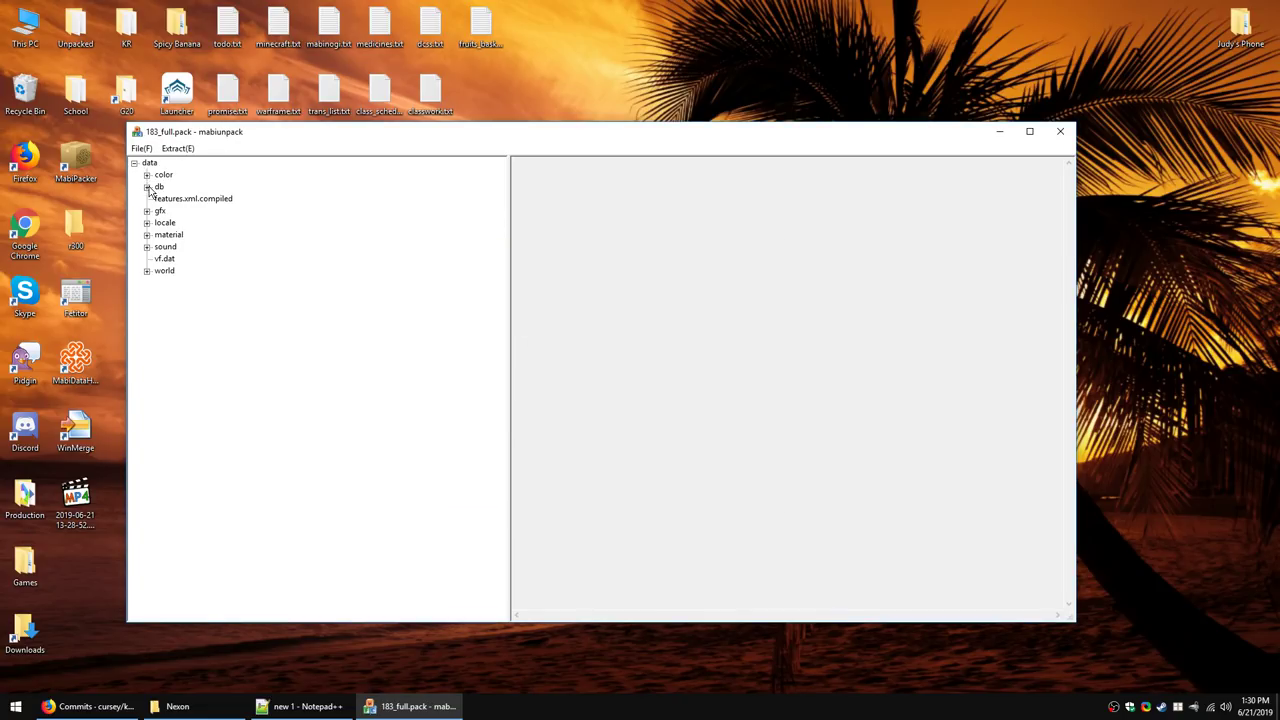
Step: Examine the region folders under world in 183_full.pack, and close mabiunpack
{"action": "left_click", "coordinate": [147, 187]}
{"action": "left_click", "coordinate": [147, 163]}
{"action": "left_click", "coordinate": [147, 269]}
{"action": "scroll", "coordinate": [175, 300], "scroll_direction": "down", "scroll_amount": 20}
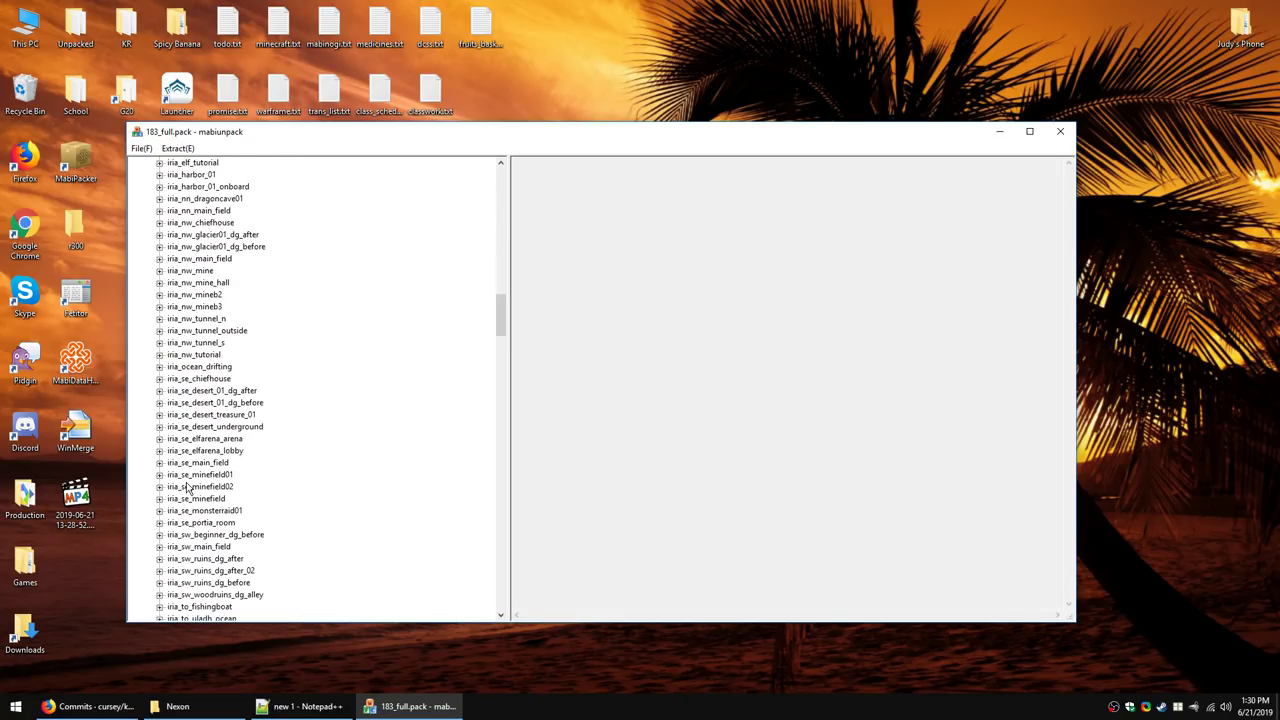
{"action": "scroll", "coordinate": [187, 488], "scroll_direction": "down", "scroll_amount": 20}
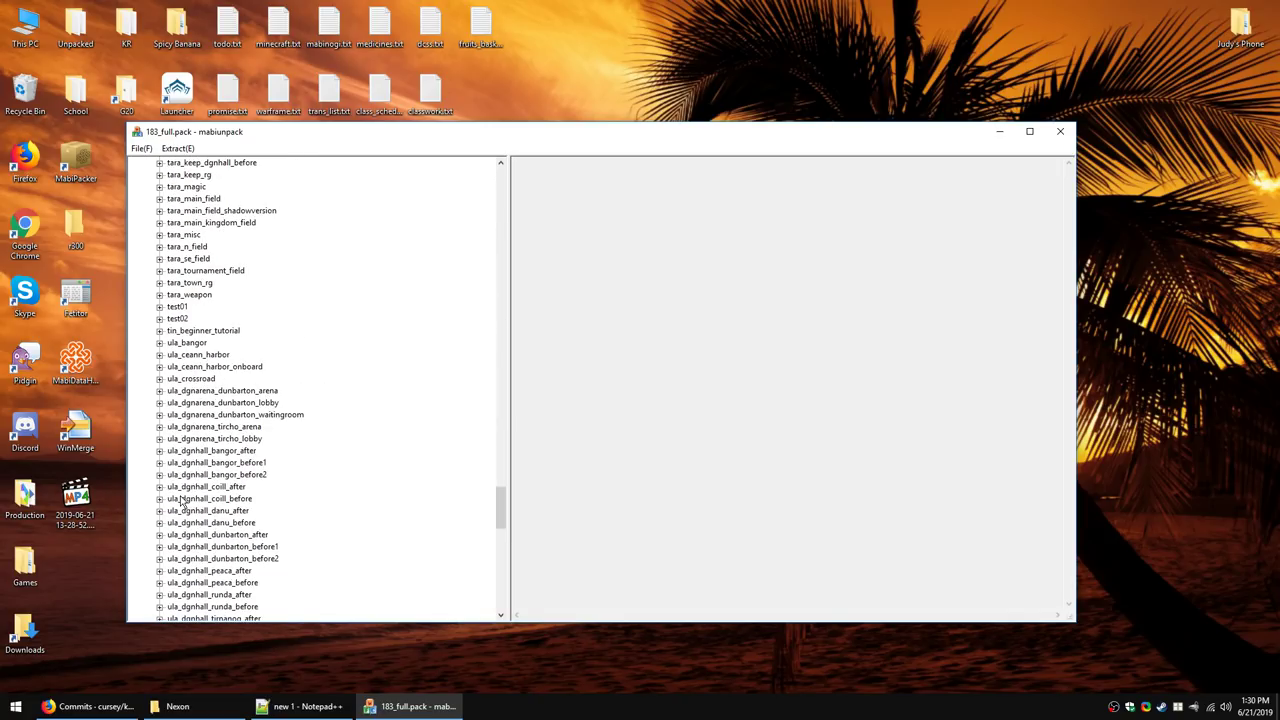
{"action": "scroll", "coordinate": [181, 502], "scroll_direction": "down", "scroll_amount": 10}
{"action": "scroll", "coordinate": [178, 546], "scroll_direction": "up", "scroll_amount": 20}
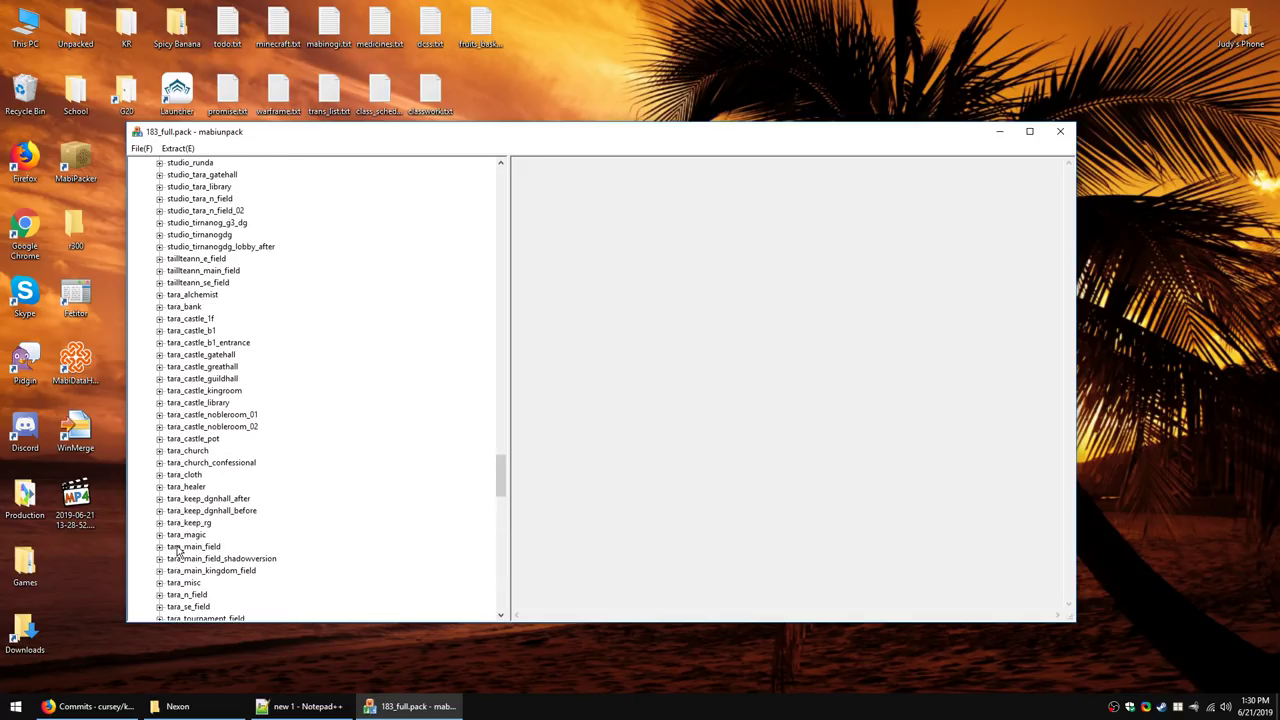
{"action": "scroll", "coordinate": [178, 546], "scroll_direction": "up", "scroll_amount": 20}
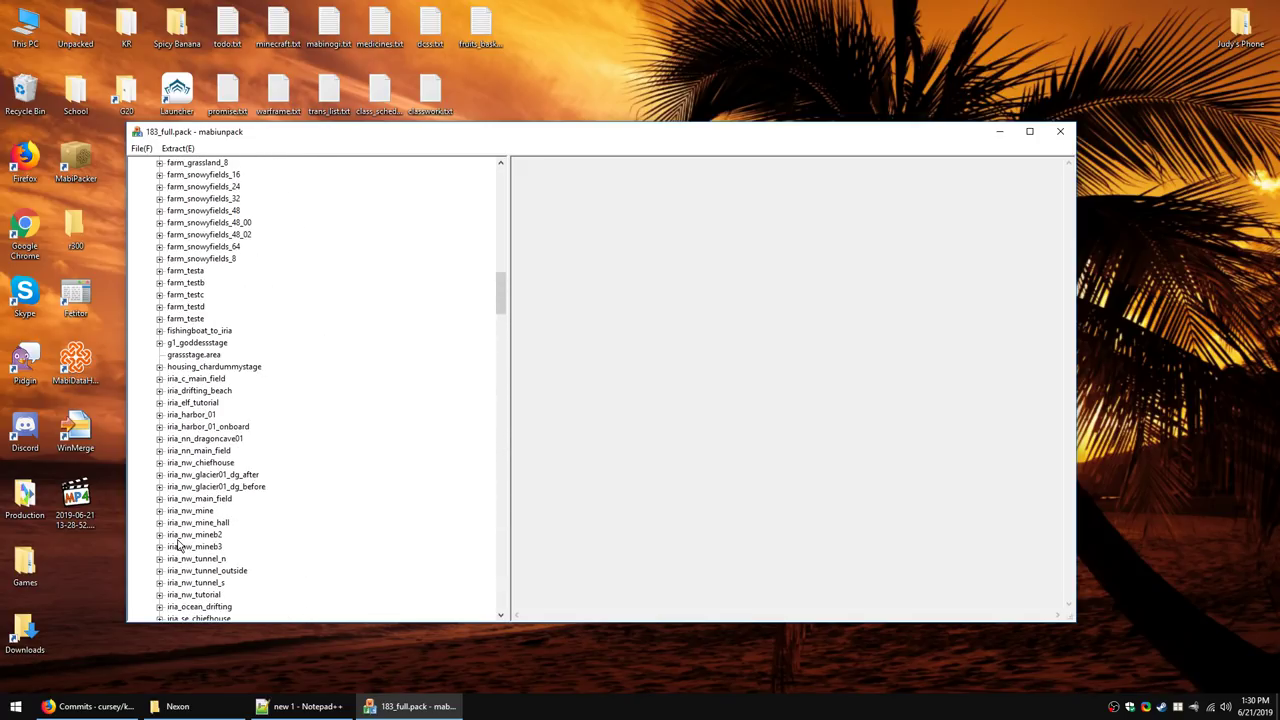
{"action": "scroll", "coordinate": [178, 546], "scroll_direction": "up", "scroll_amount": 20}
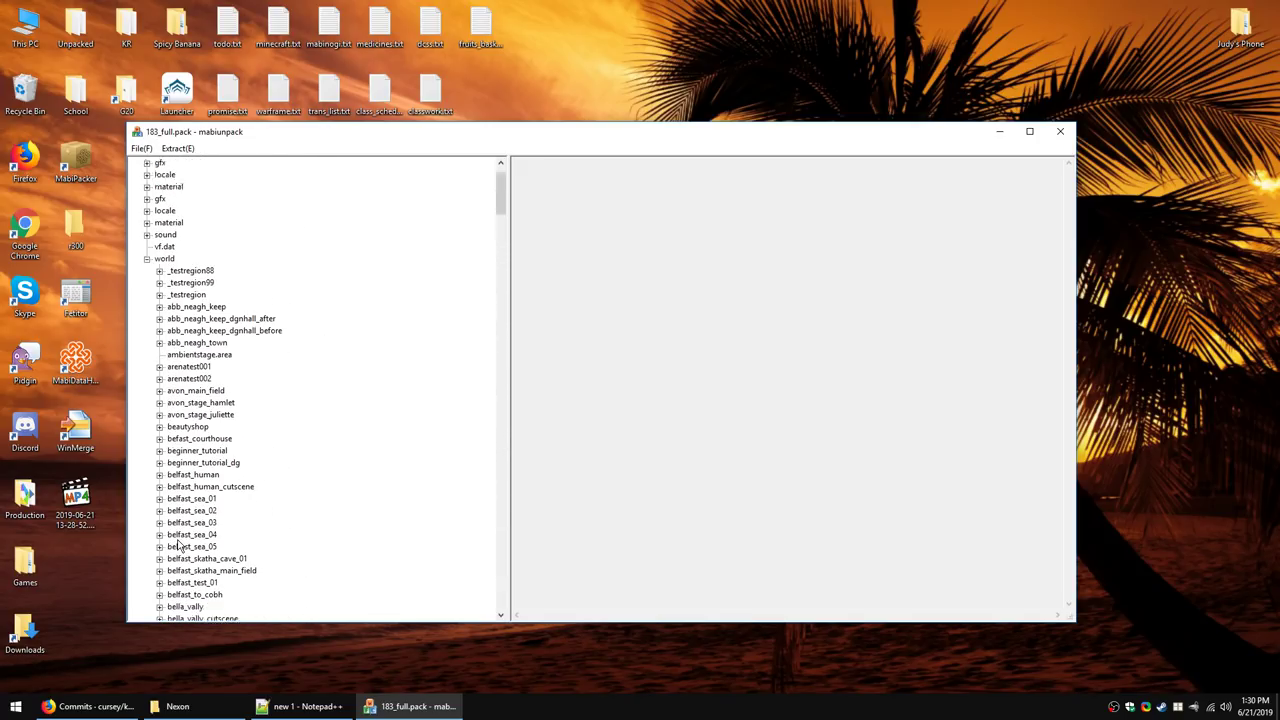
{"action": "left_click", "coordinate": [1058, 130]}
Step: Minimize the Nexon window, launch MabiPacker and choose 299_to_300.pack as the file to unpack
{"action": "left_click", "coordinate": [80, 166]}
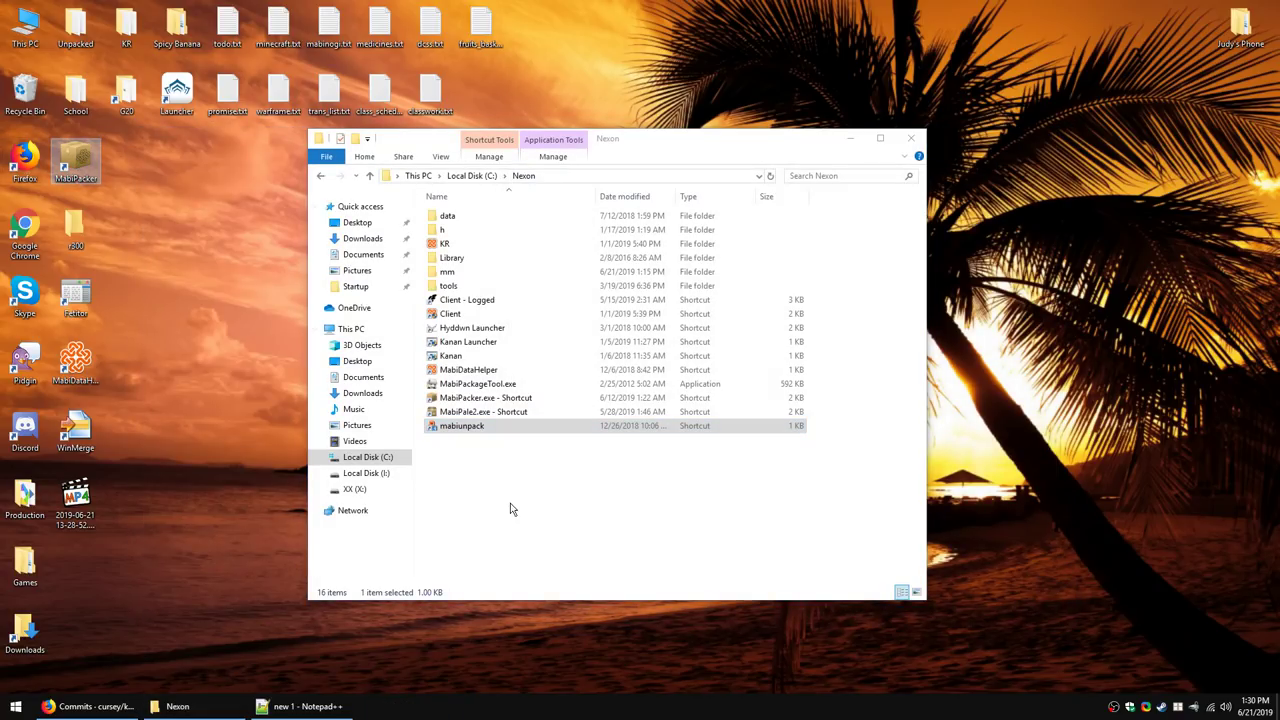
{"action": "left_click", "coordinate": [511, 510]}
{"action": "left_click", "coordinate": [217, 700]}
{"action": "double_click", "coordinate": [75, 160]}
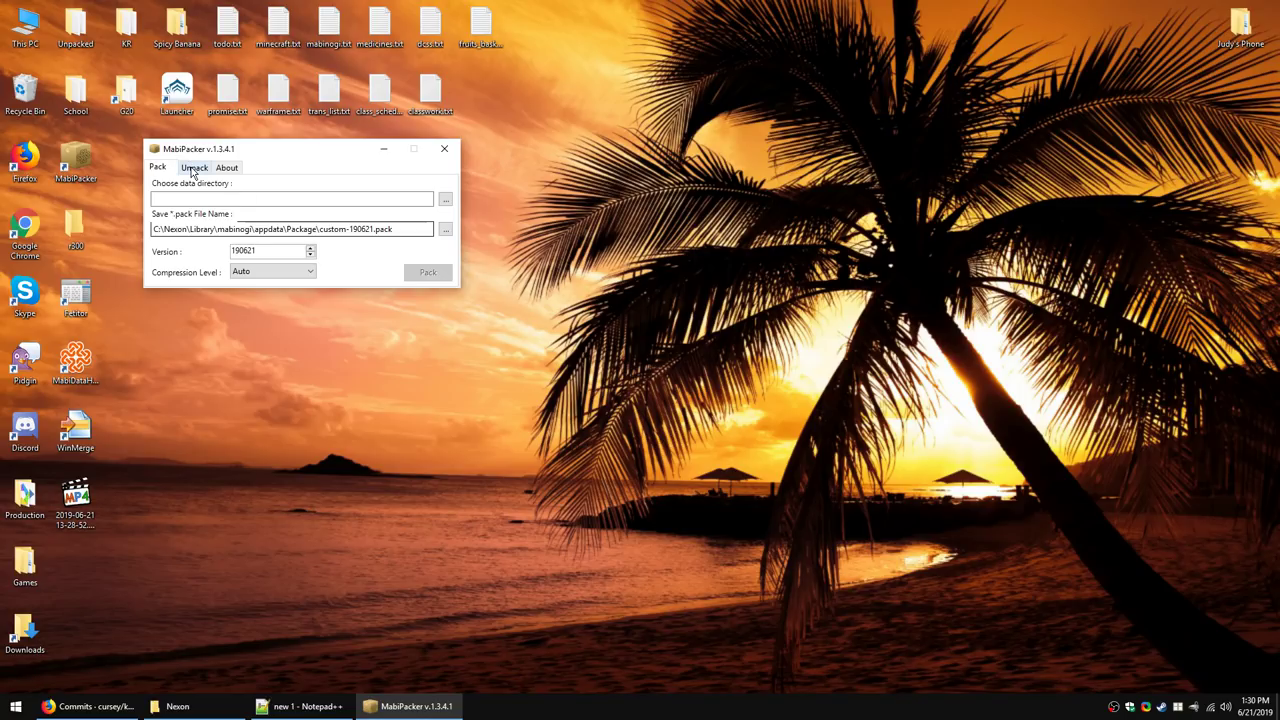
{"action": "left_click", "coordinate": [194, 167]}
{"action": "left_click", "coordinate": [445, 199]}
{"action": "scroll", "coordinate": [533, 370], "scroll_direction": "down", "scroll_amount": 20}
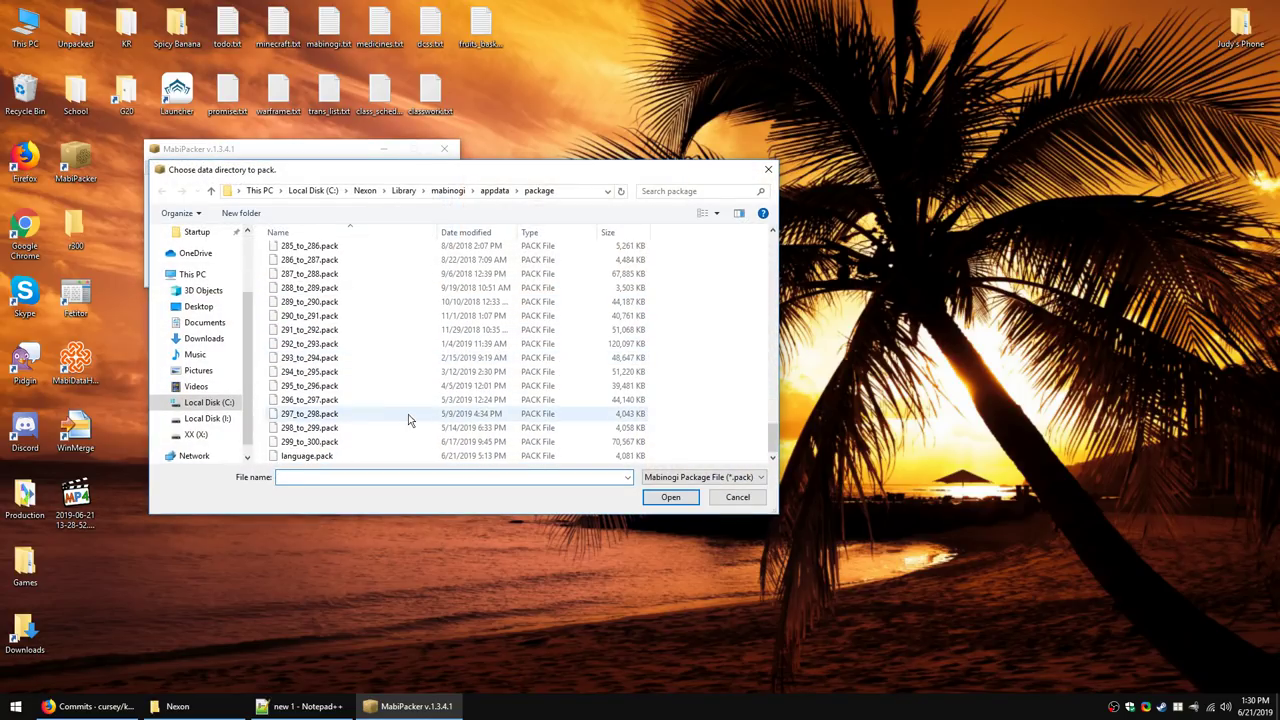
{"action": "double_click", "coordinate": [320, 444]}
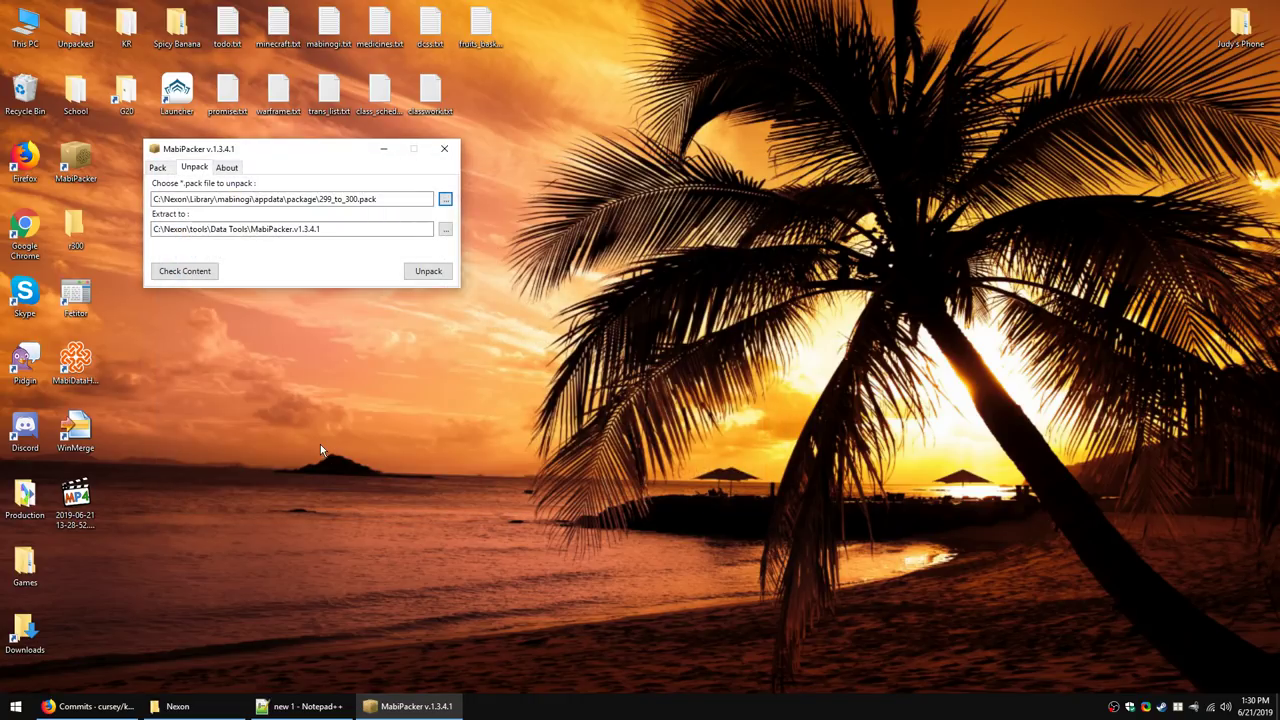
Step: Set the extraction destination to the path of the desktop's r300 folder, copied from its folder window
{"action": "double_click", "coordinate": [75, 228]}
{"action": "left_click", "coordinate": [610, 230]}
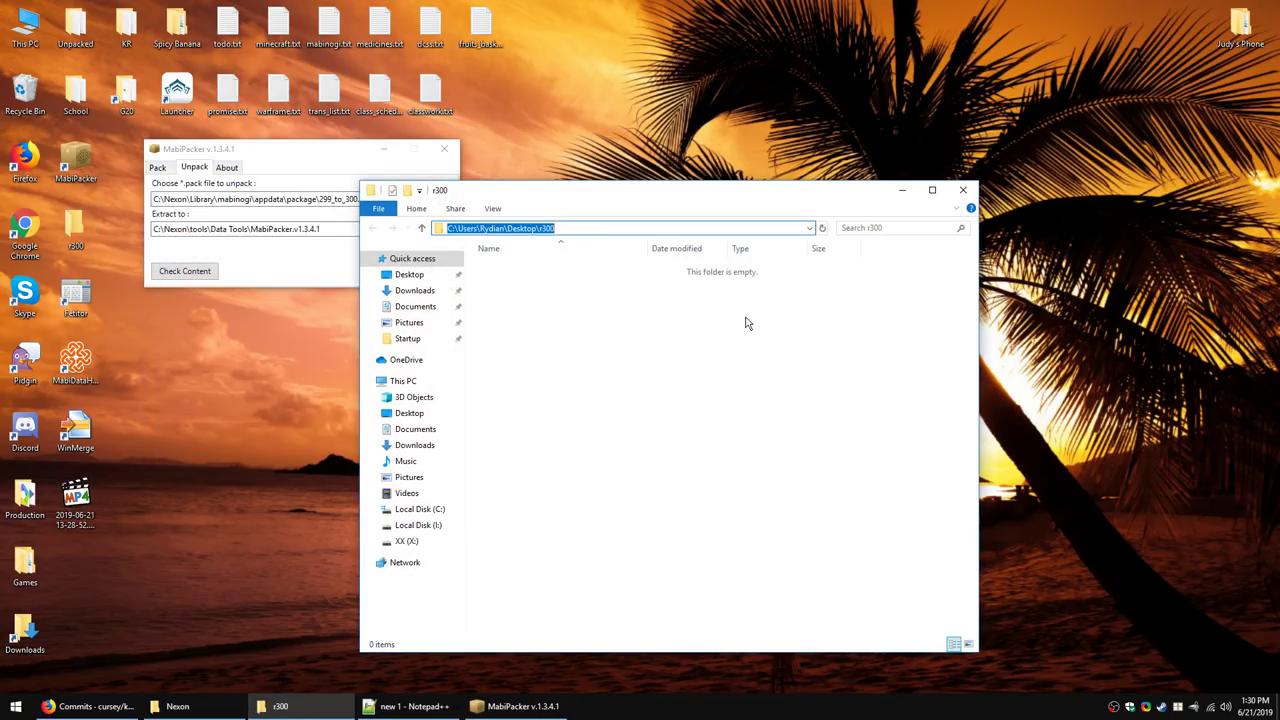
{"action": "key", "text": "ctrl+c"}
{"action": "left_click", "coordinate": [963, 190]}
{"action": "key", "text": "Tab"}
{"action": "key", "text": "ctrl+v"}
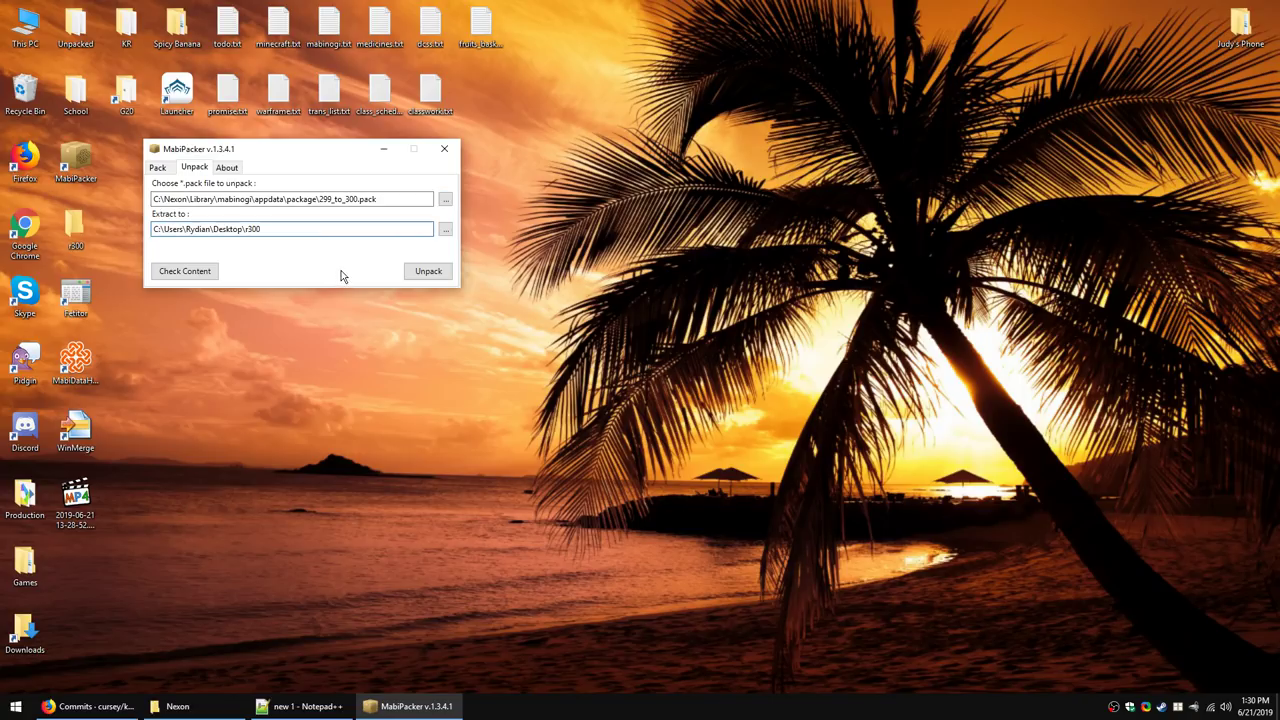
Step: Unpack 299_to_300.pack into the r300 folder and close MabiPacker
{"action": "left_click", "coordinate": [433, 279]}
{"action": "left_click", "coordinate": [658, 365]}
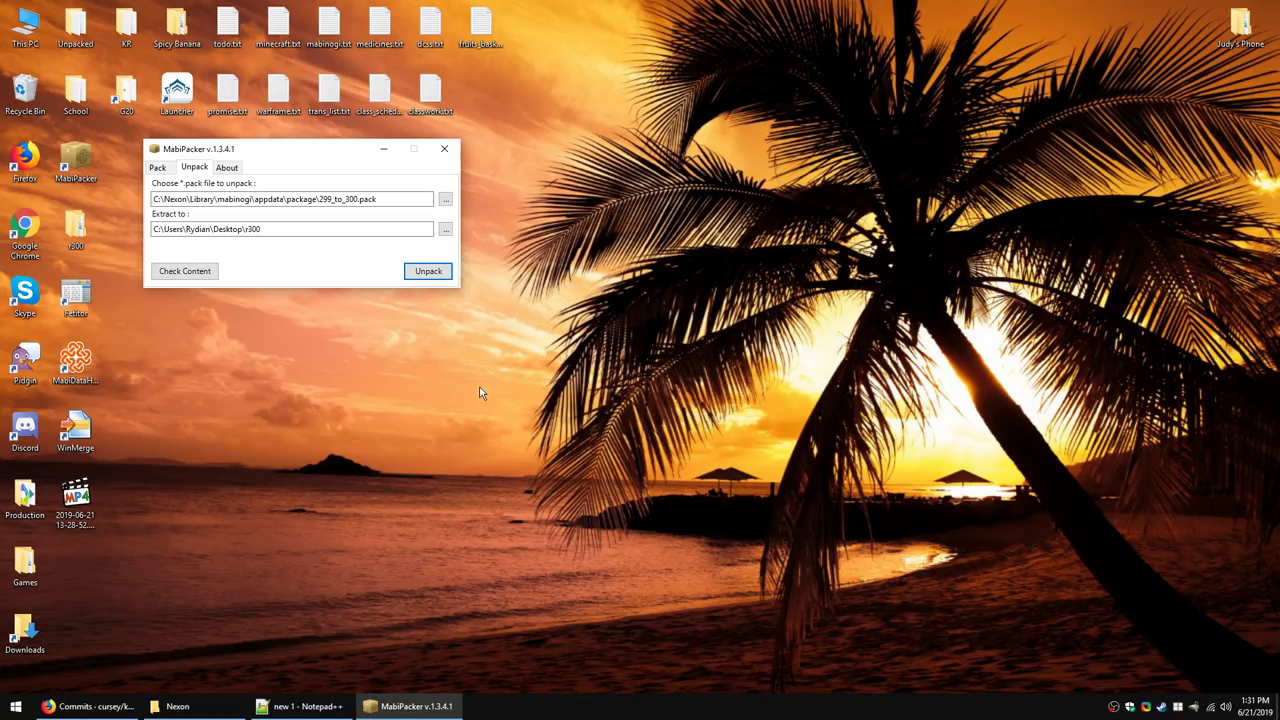
{"action": "left_click", "coordinate": [441, 162]}
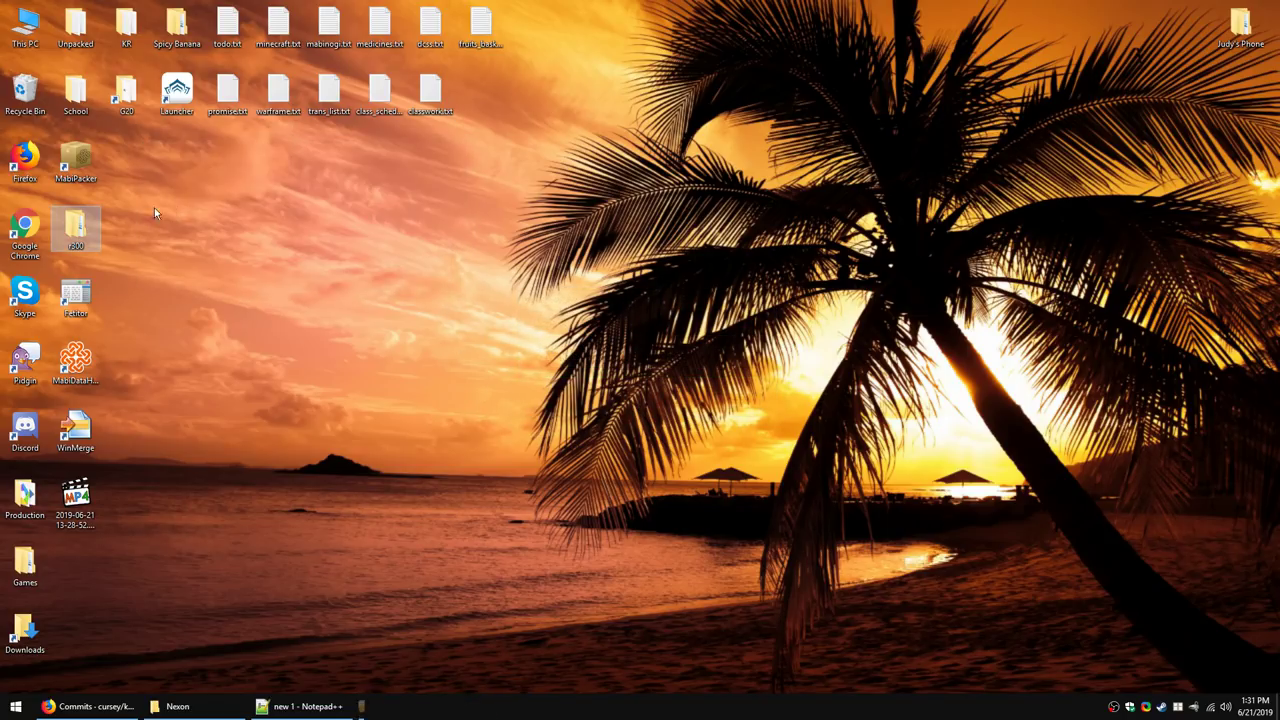
Step: Open the desktop's r300 folder and browse the extracted data folder down to its sound files
{"action": "double_click", "coordinate": [64, 232]}
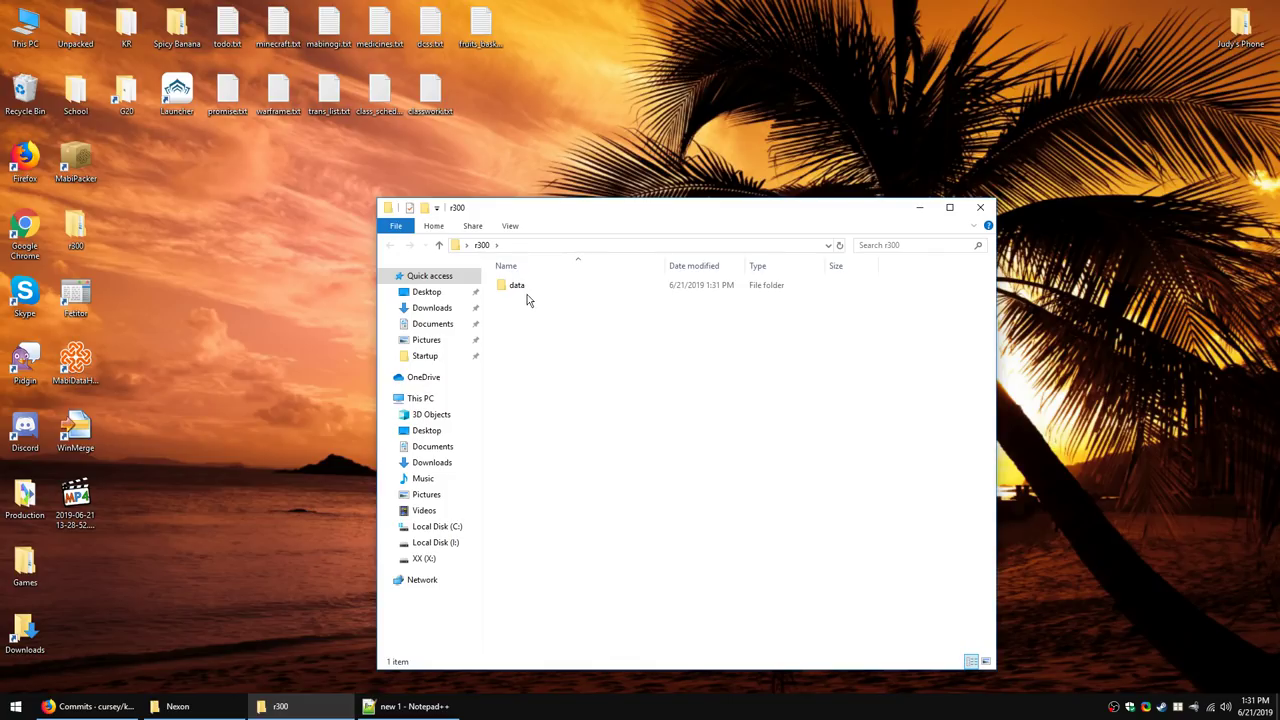
{"action": "left_click", "coordinate": [529, 294]}
{"action": "double_click", "coordinate": [529, 294]}
{"action": "left_click_drag", "start_coordinate": [560, 214], "coordinate": [508, 154]}
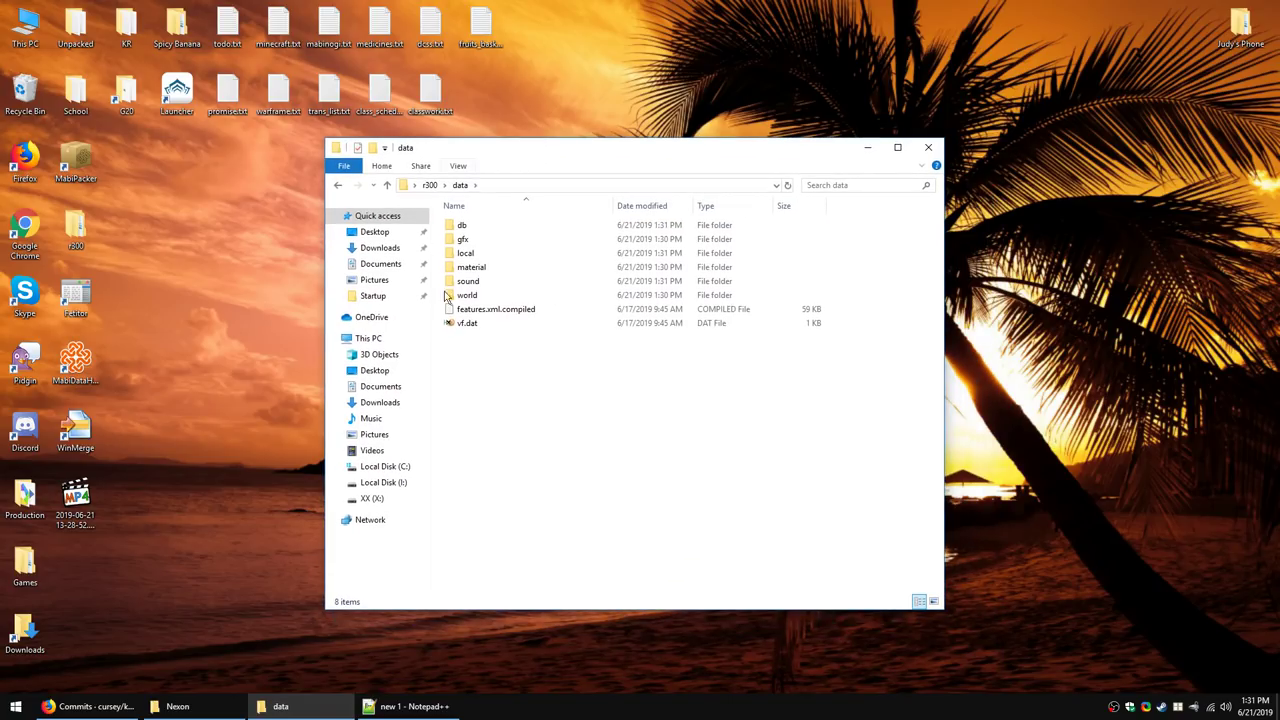
{"action": "double_click", "coordinate": [483, 283]}
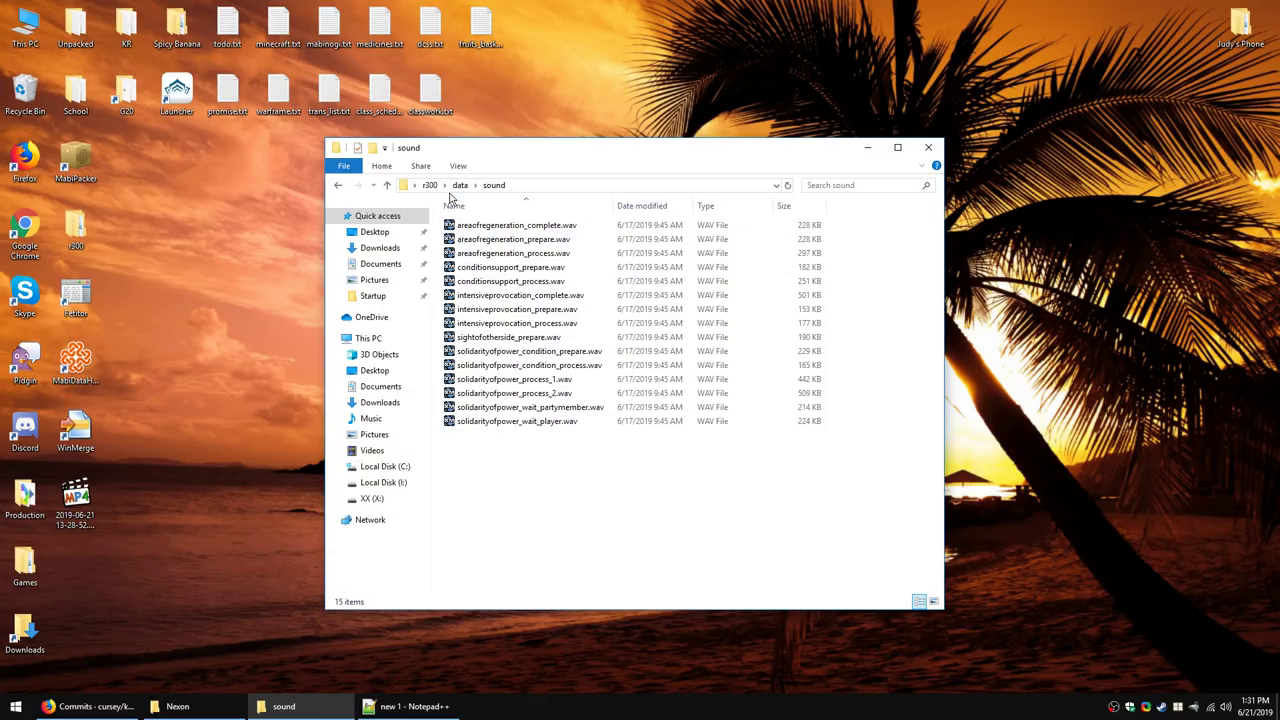
Step: Return to the top level of the r300 folder and close its window
{"action": "left_click", "coordinate": [431, 186]}
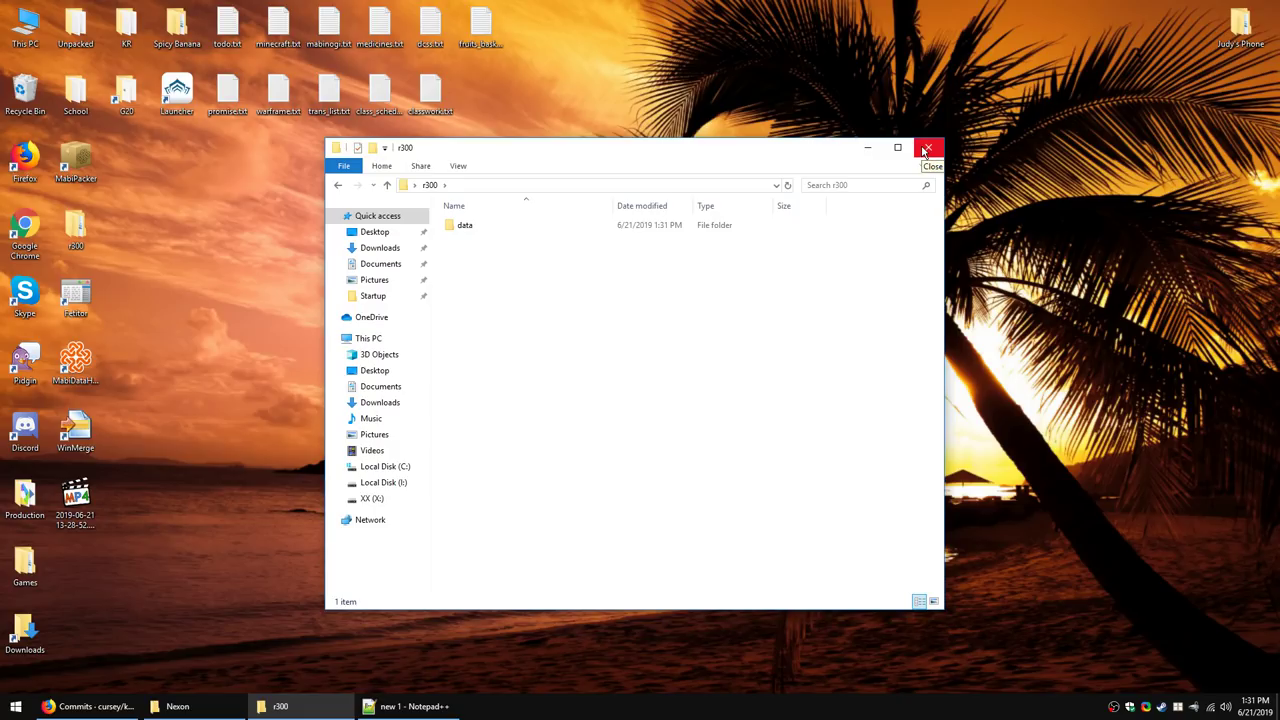
{"action": "left_click", "coordinate": [925, 150]}
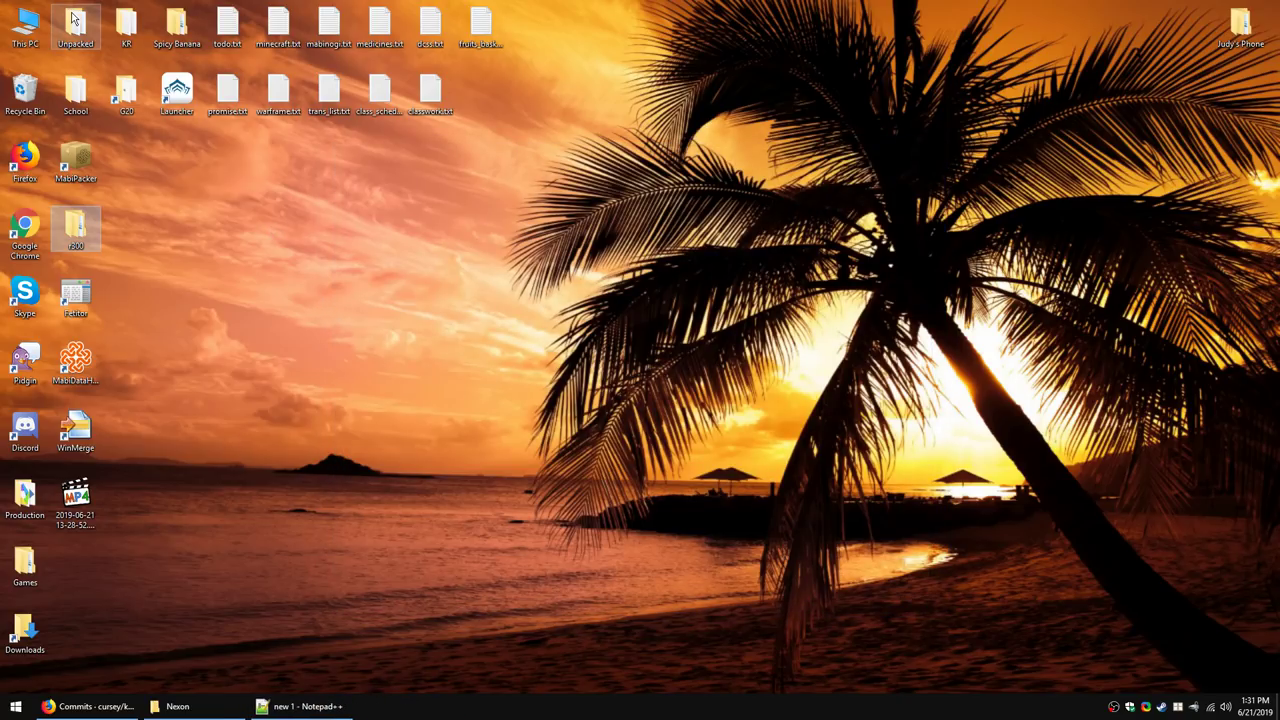
{"action": "left_click", "coordinate": [71, 30]}
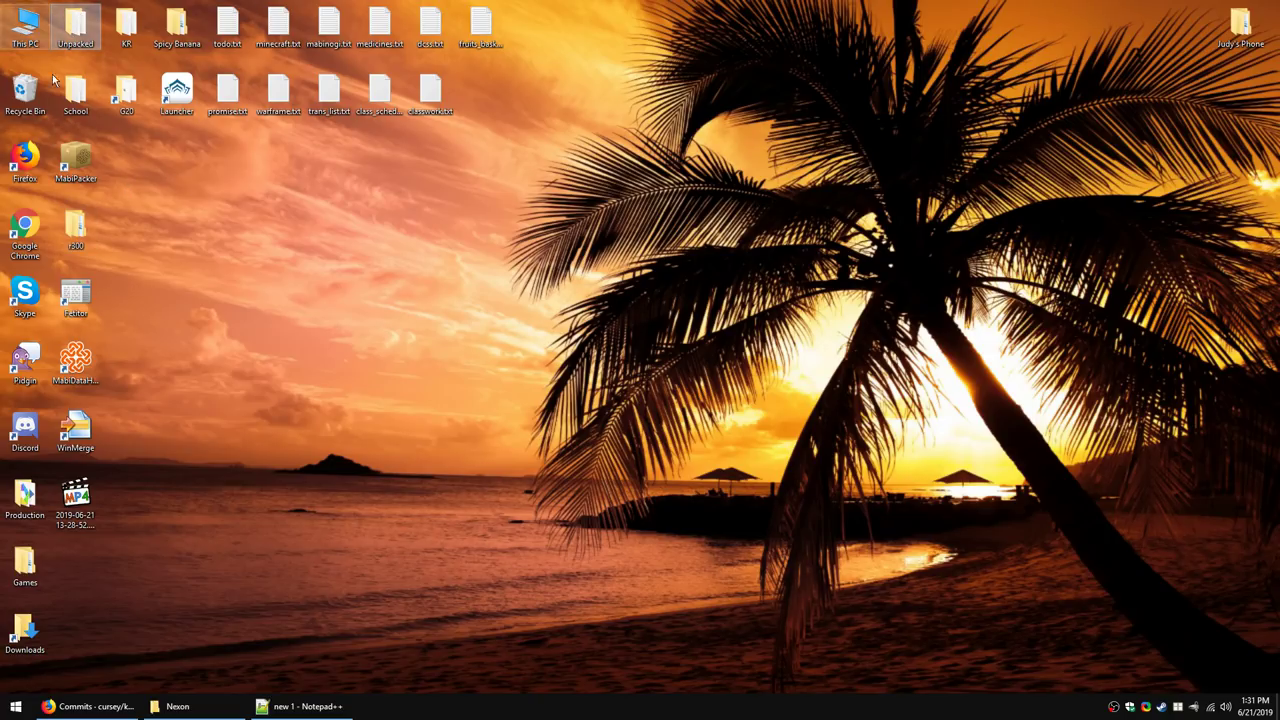
{"action": "left_click", "coordinate": [67, 235]}
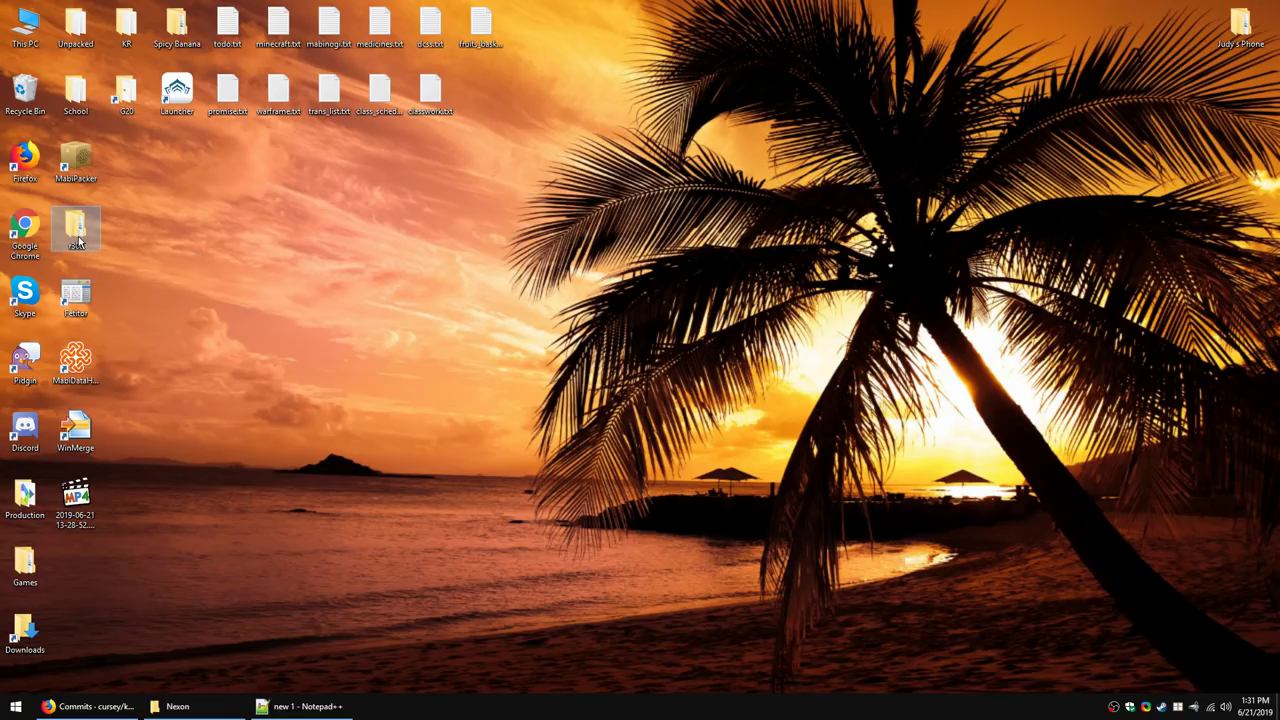
{"action": "mouse_move", "coordinate": [83, 237]}
{"action": "left_mouse_down"}
{"action": "mouse_move", "coordinate": [80, 36]}
{"action": "mouse_move", "coordinate": [83, 218]}
{"action": "left_mouse_up"}
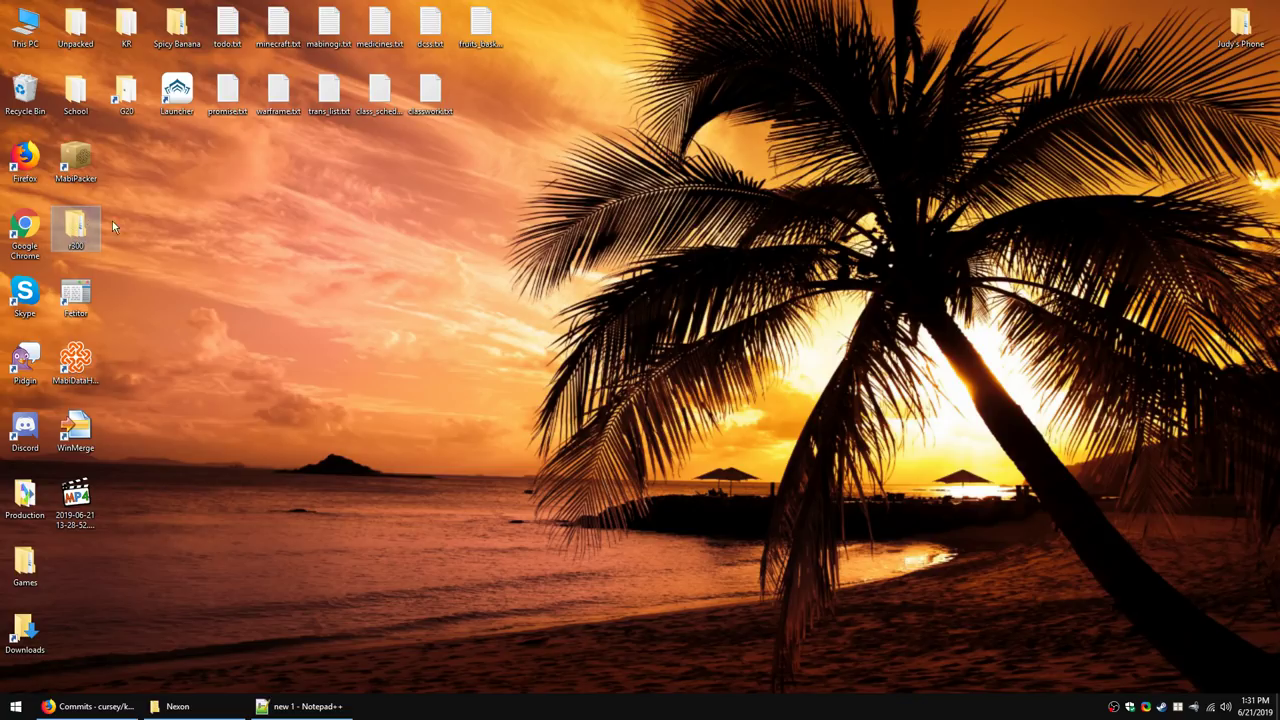
Step: Launch MabiPacker, look through the Mabinogi pack files available for unpacking, and close it without choosing one
{"action": "double_click", "coordinate": [76, 158]}
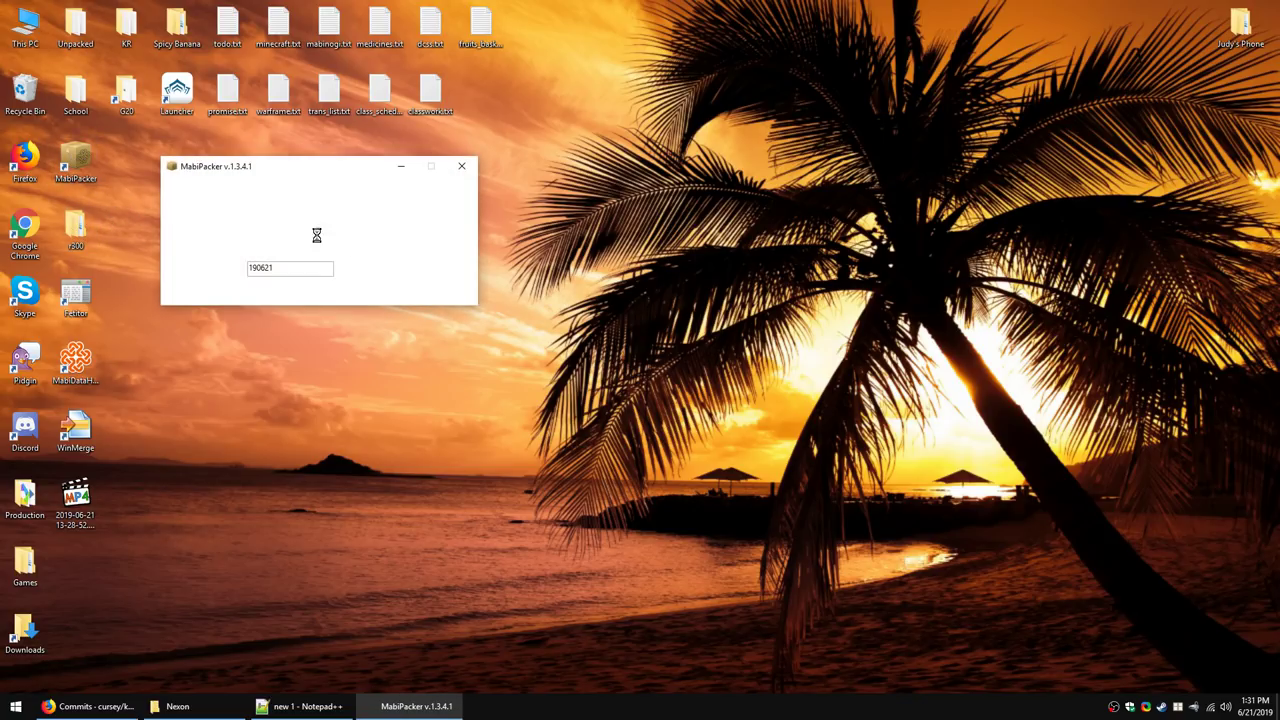
{"action": "left_click", "coordinate": [211, 186]}
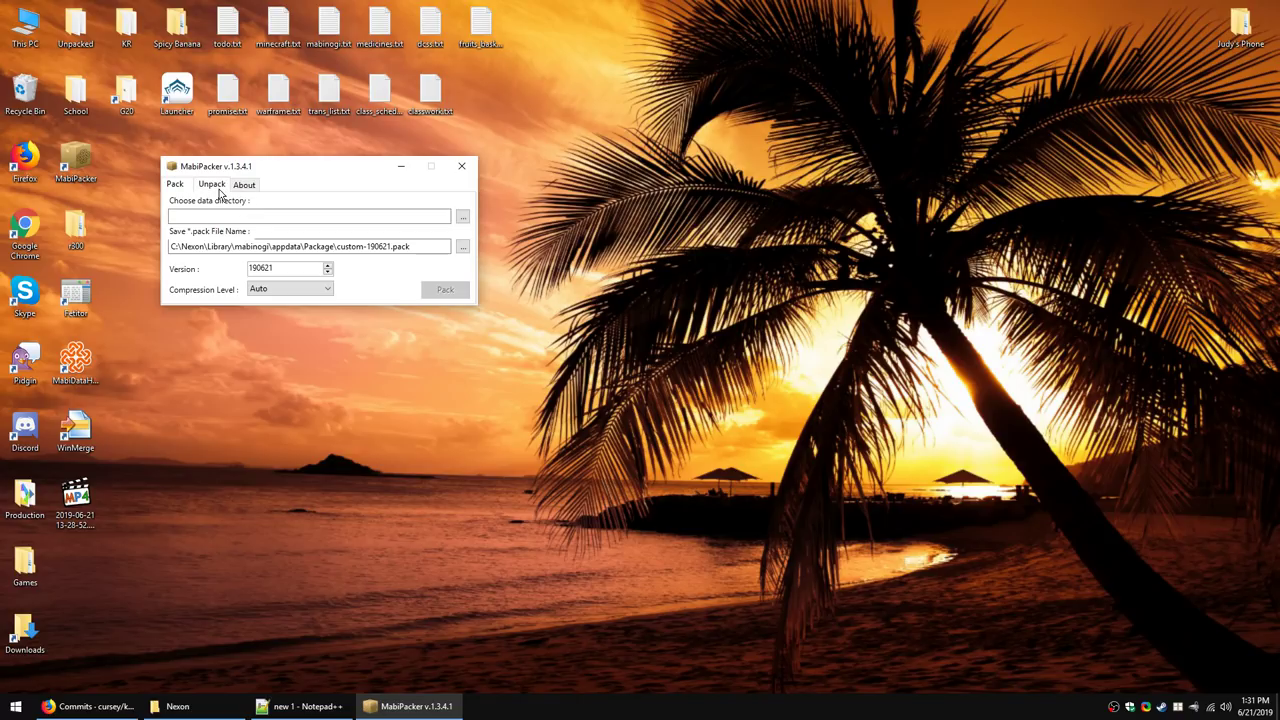
{"action": "left_click", "coordinate": [462, 217]}
{"action": "left_click", "coordinate": [338, 269]}
{"action": "key", "text": "Down"}
{"action": "key", "text": "Down"}
{"action": "key", "text": "Down"}
{"action": "key", "text": "Down"}
{"action": "key", "text": "Down"}
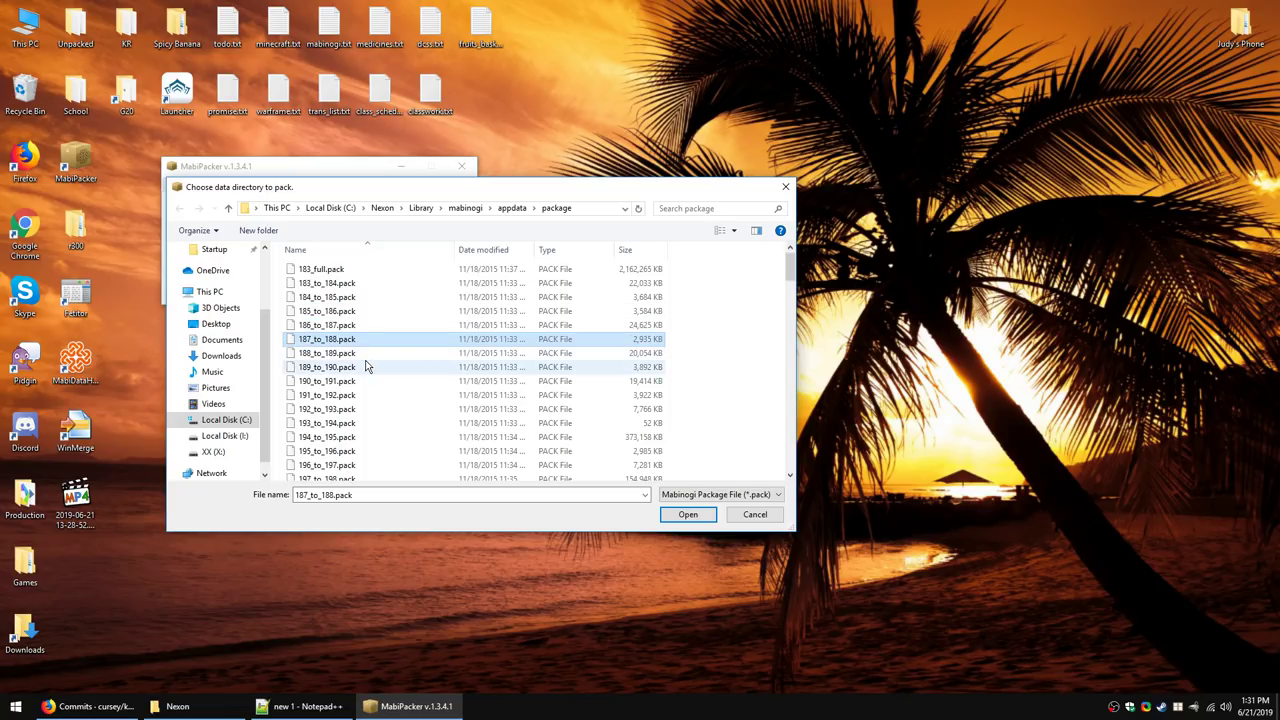
{"action": "left_click", "coordinate": [366, 367]}
{"action": "left_click", "coordinate": [363, 397]}
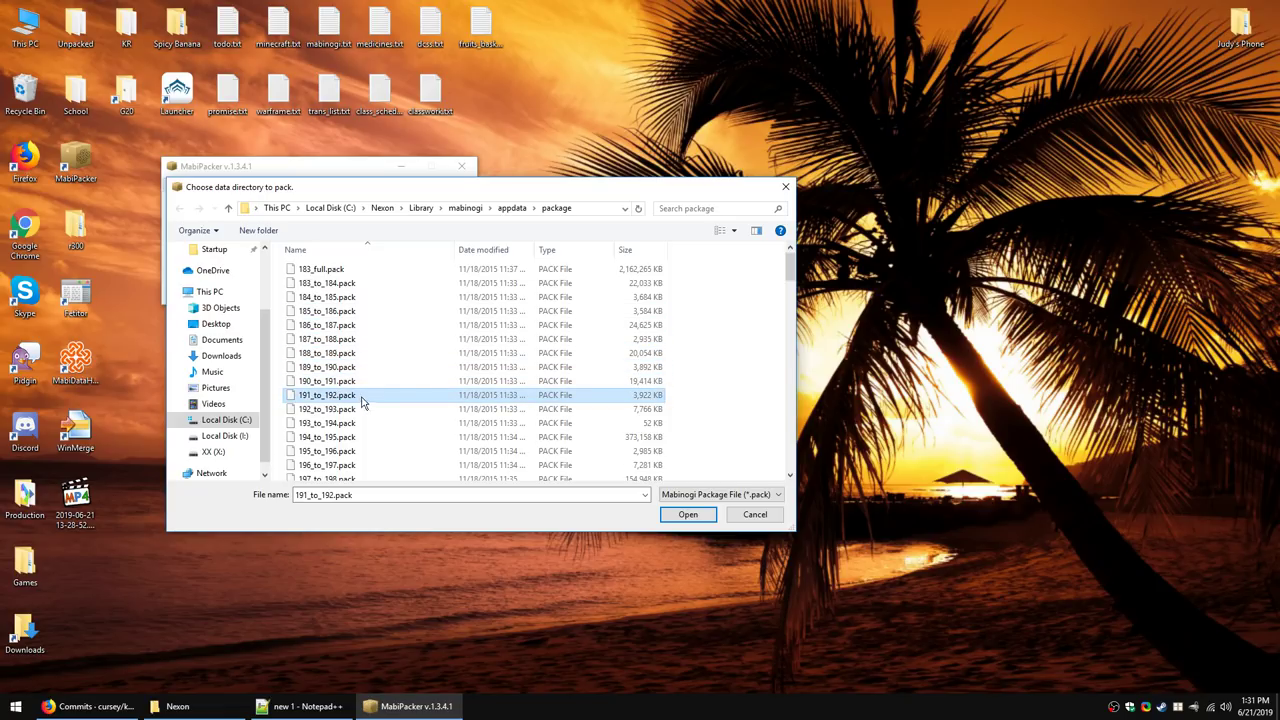
{"action": "left_click", "coordinate": [370, 425]}
{"action": "left_click", "coordinate": [366, 449]}
{"action": "scroll", "coordinate": [394, 369], "scroll_direction": "down", "scroll_amount": 15}
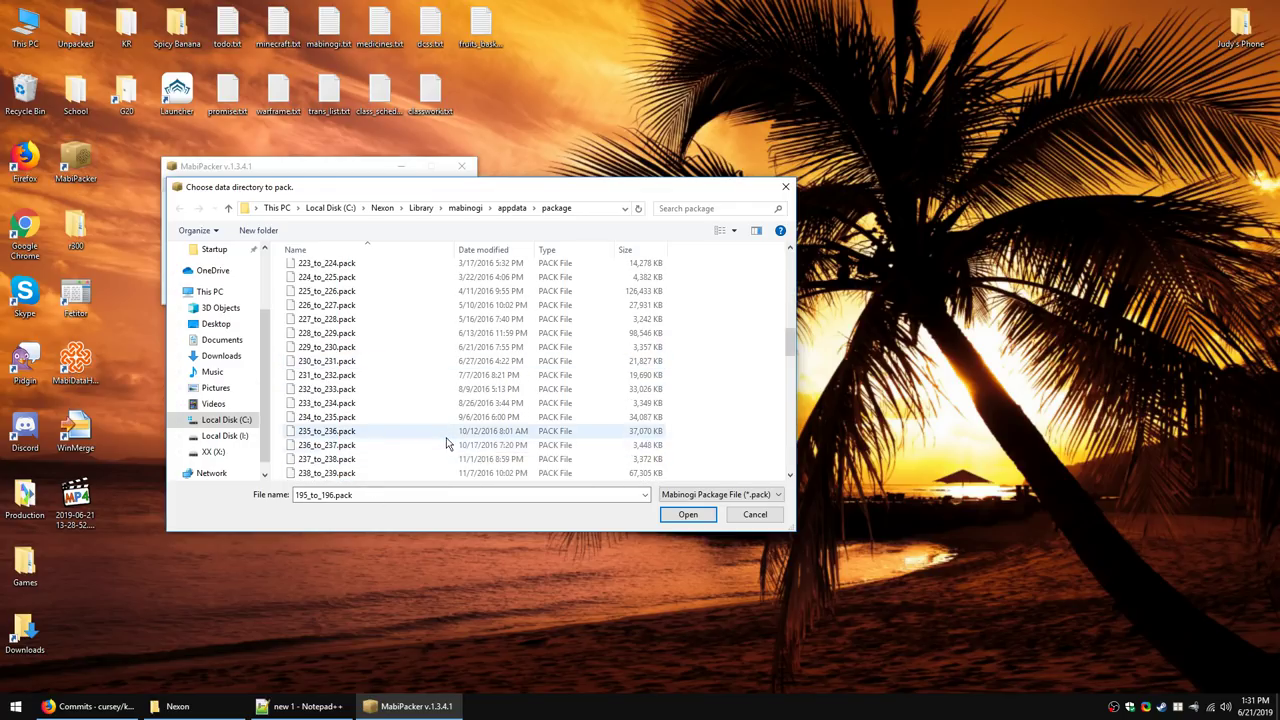
{"action": "left_click", "coordinate": [755, 515]}
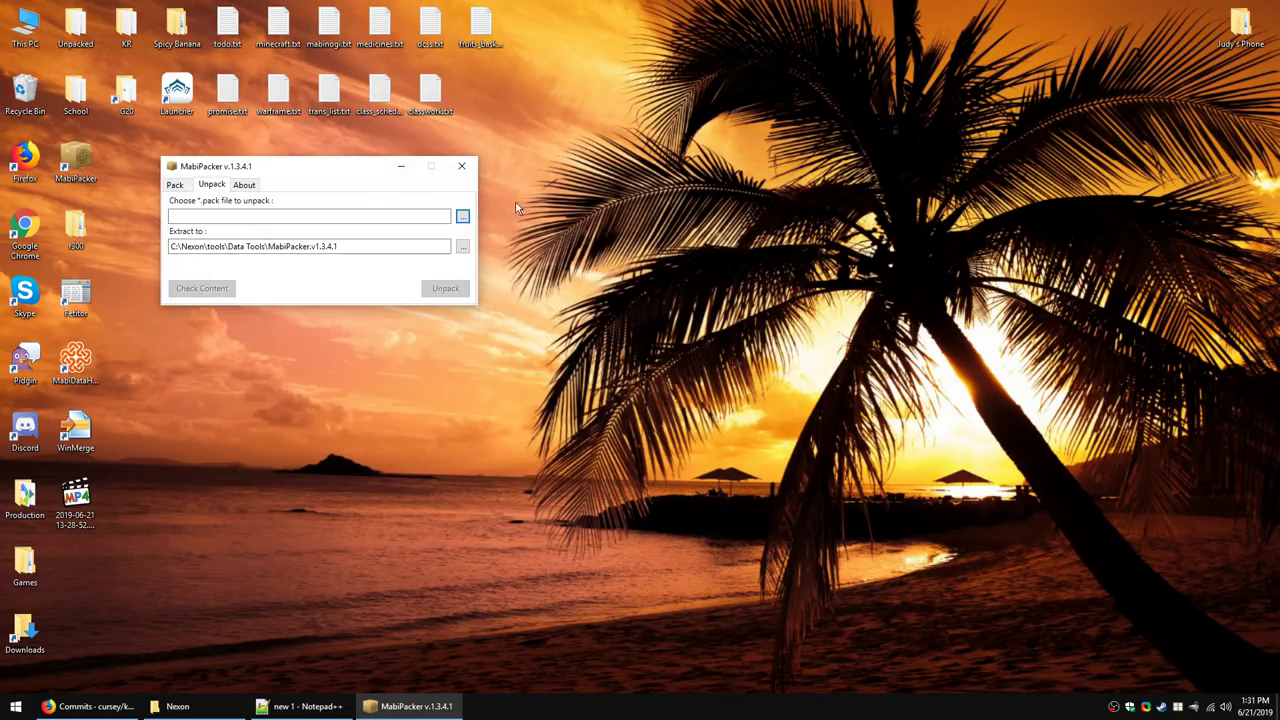
{"action": "left_click", "coordinate": [461, 166]}
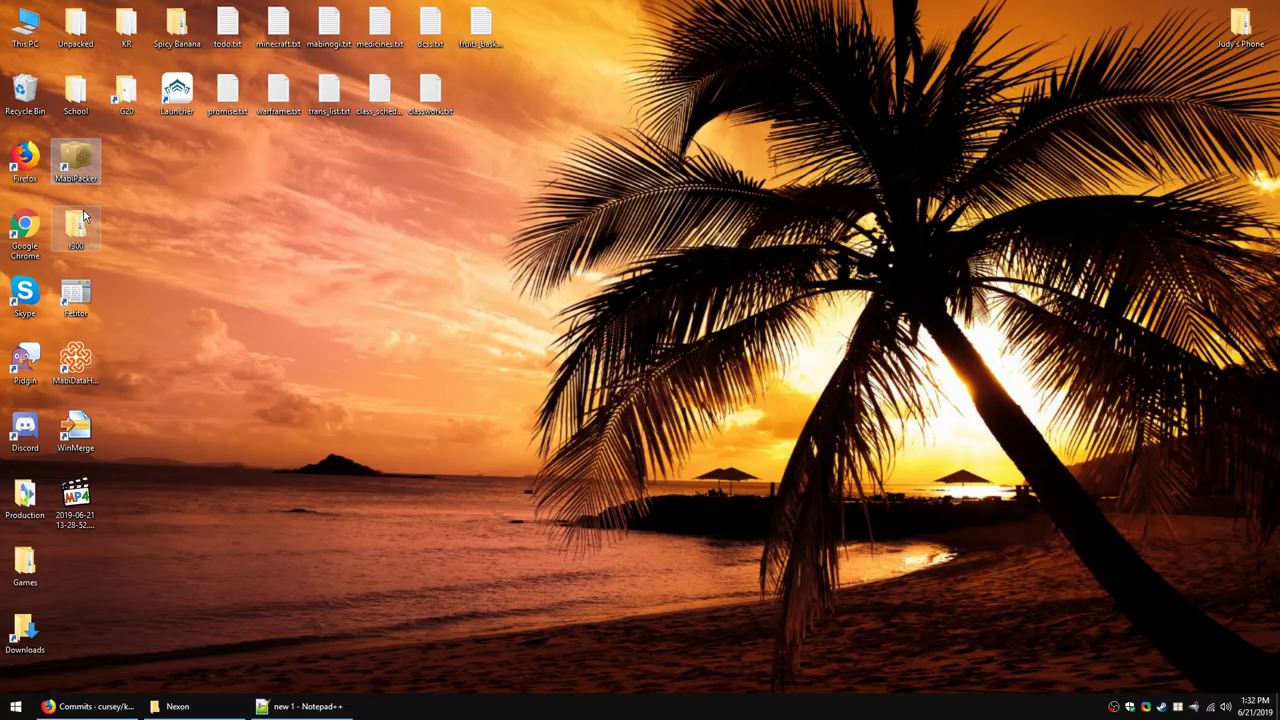
Step: Open the data folder inside the desktop's r300 folder and examine the features.xml.compiled and vf.dat entries
{"action": "double_click", "coordinate": [77, 226]}
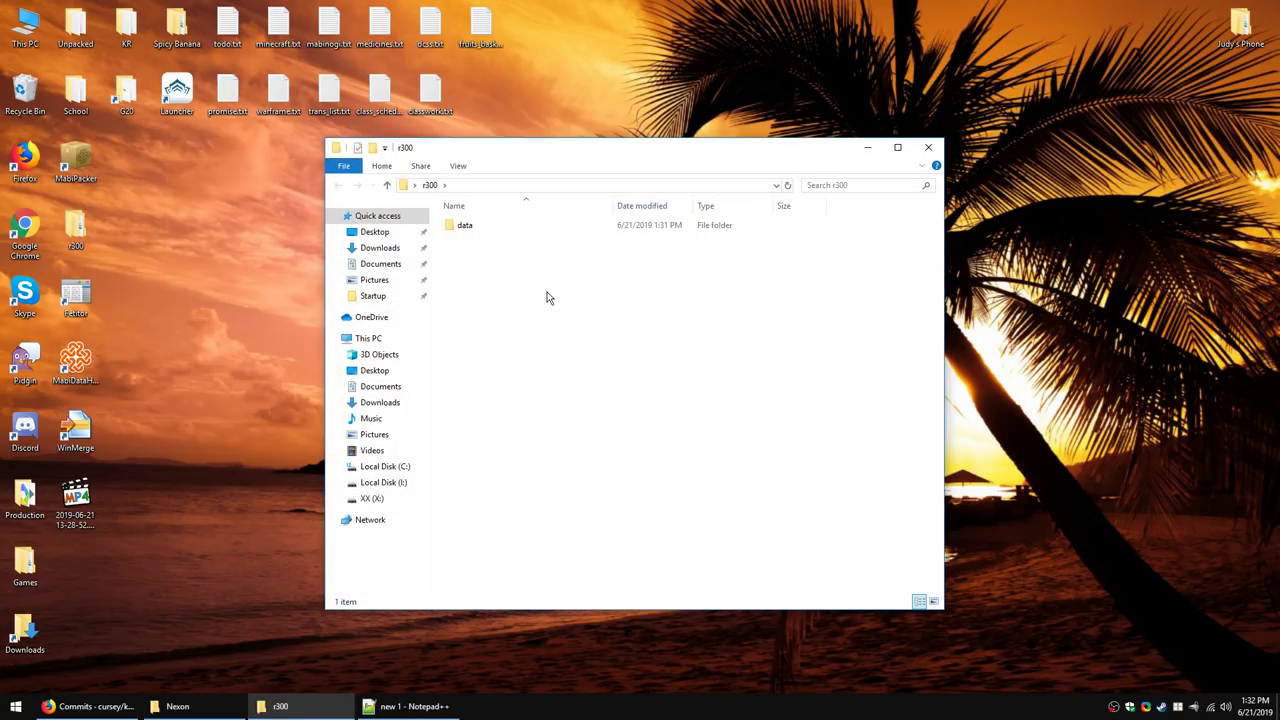
{"action": "double_click", "coordinate": [483, 233]}
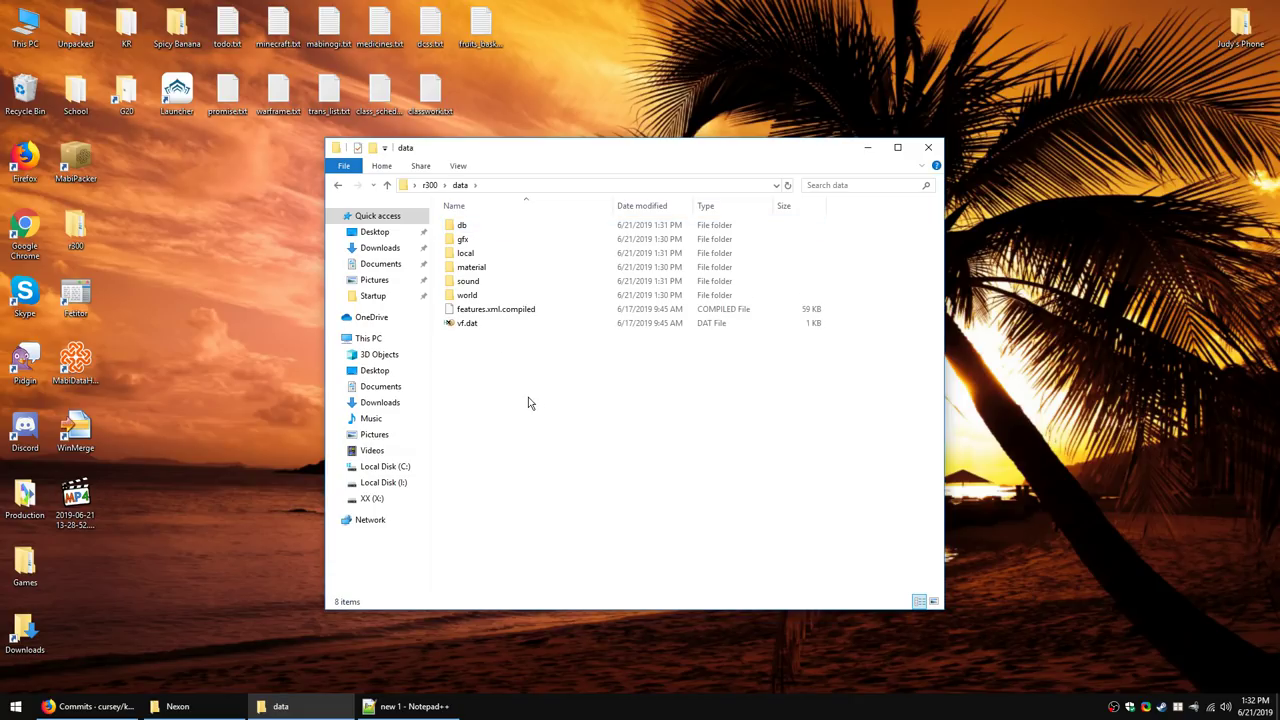
{"action": "left_click", "coordinate": [546, 313]}
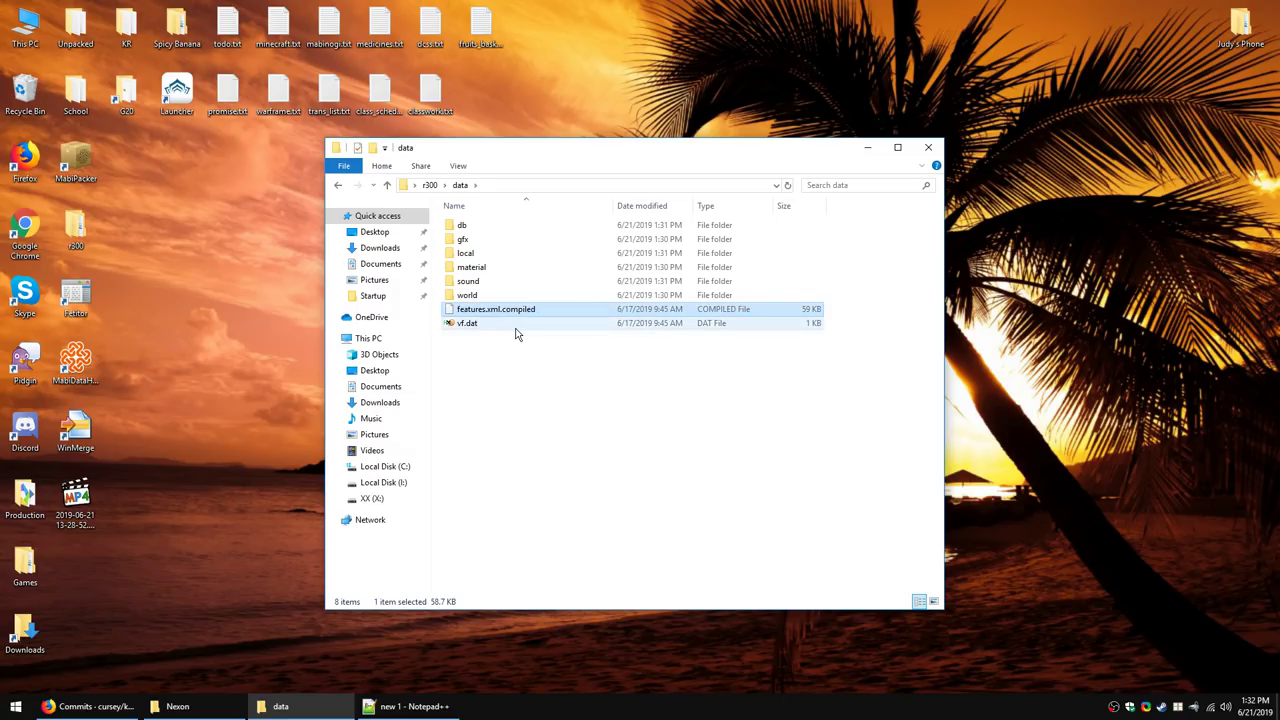
{"action": "left_click", "coordinate": [542, 322]}
{"action": "left_click", "coordinate": [546, 312]}
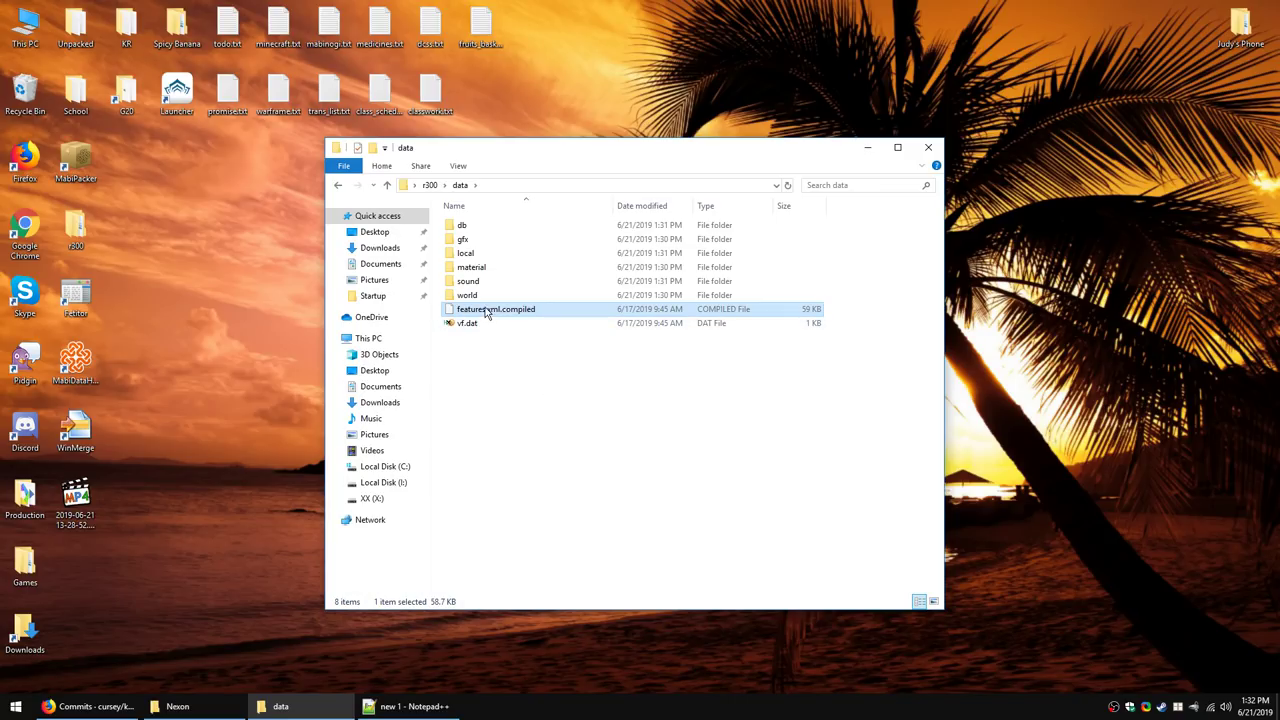
{"action": "left_click", "coordinate": [530, 323]}
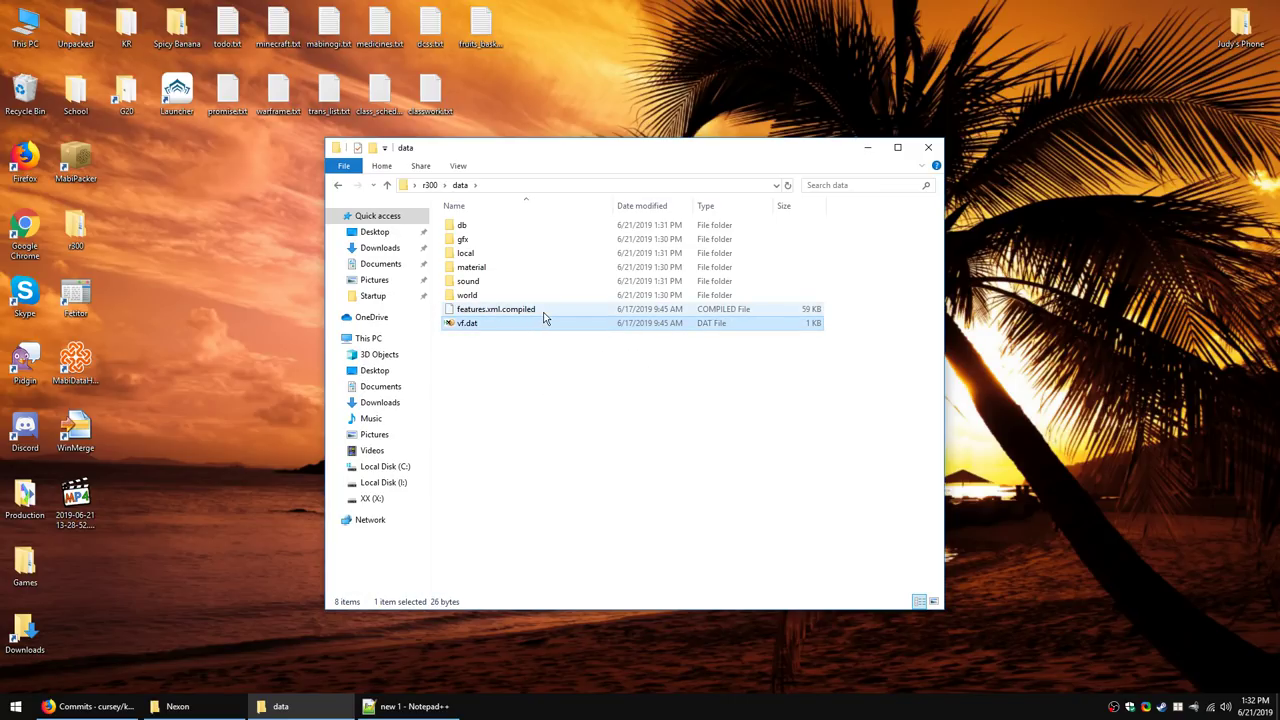
{"action": "left_click", "coordinate": [545, 312]}
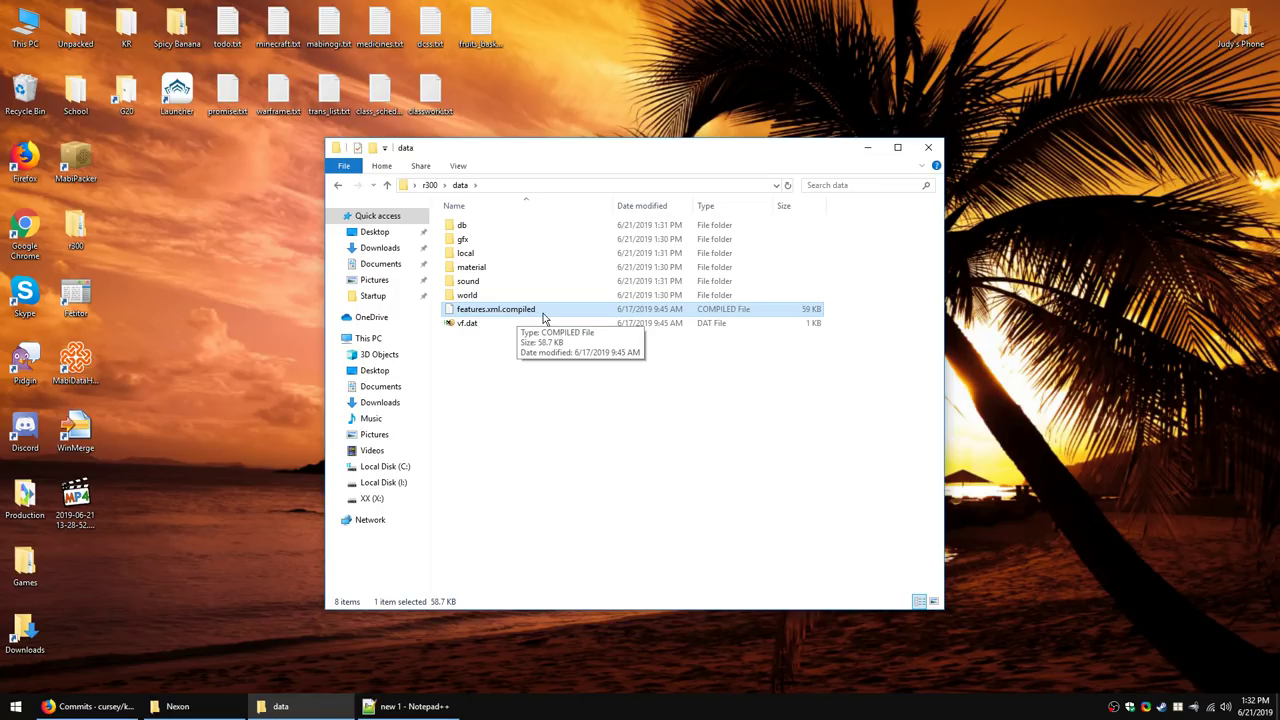
Step: View the contents of vf.dat in HxD and close the hex editor
{"action": "left_click", "coordinate": [492, 328]}
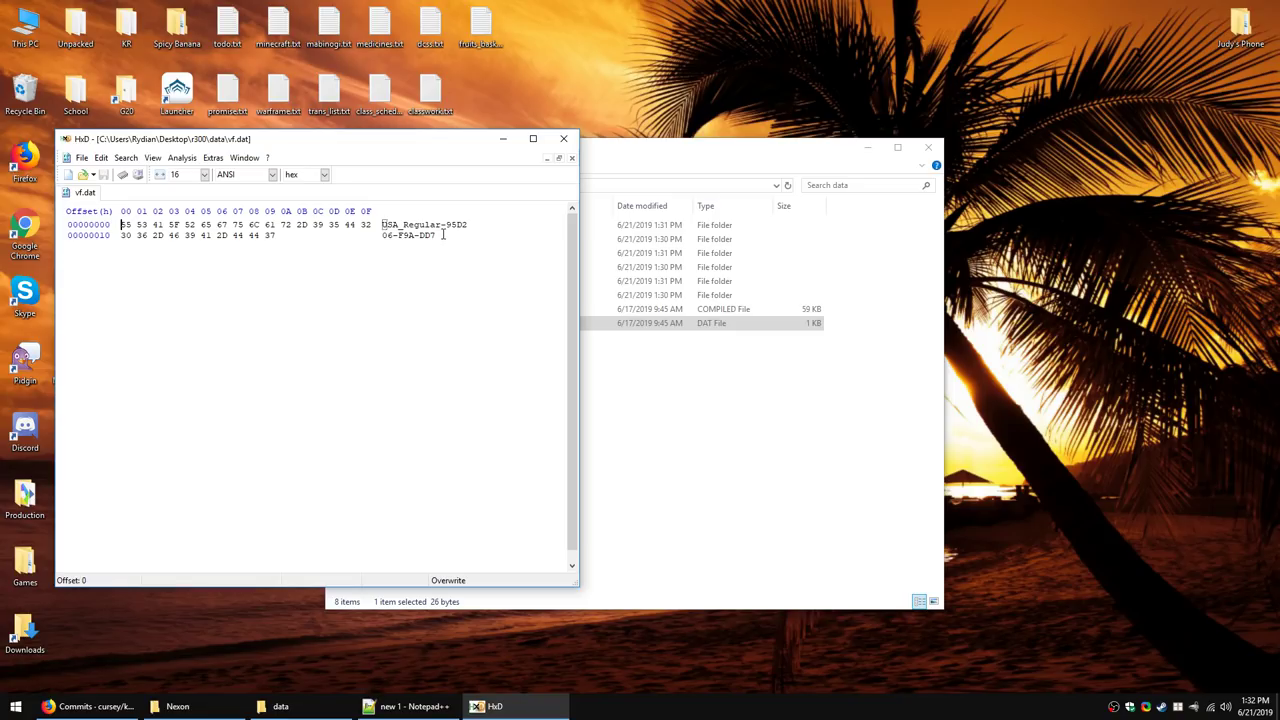
{"action": "left_click", "coordinate": [563, 138]}
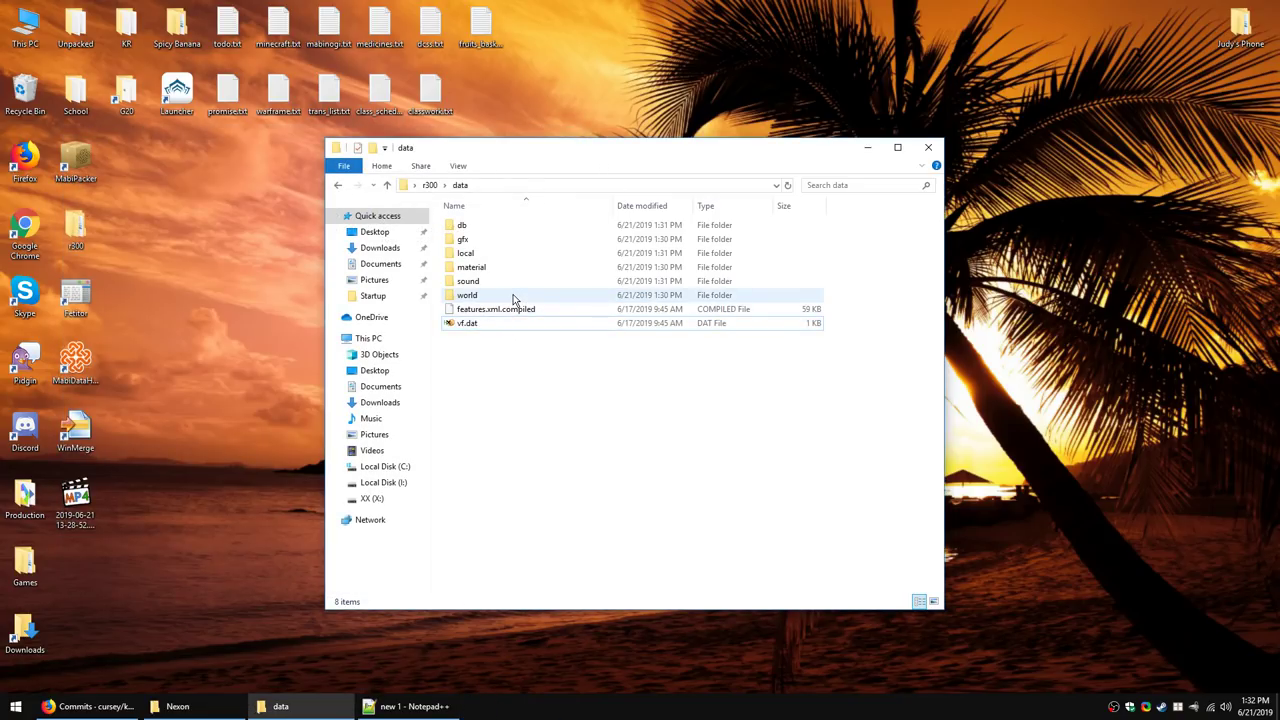
Step: Examine the ula_emainmacha and belfast_human subfolders of the world folder, and return to the data folder
{"action": "double_click", "coordinate": [513, 298]}
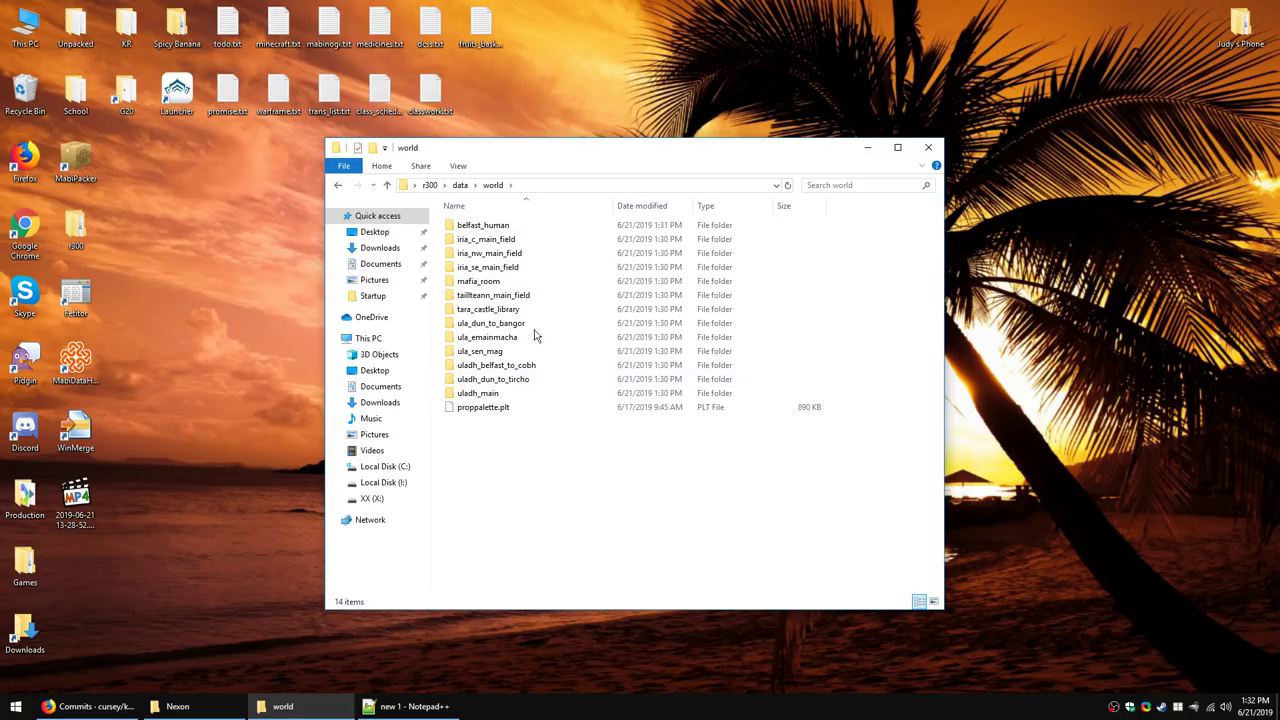
{"action": "double_click", "coordinate": [510, 340]}
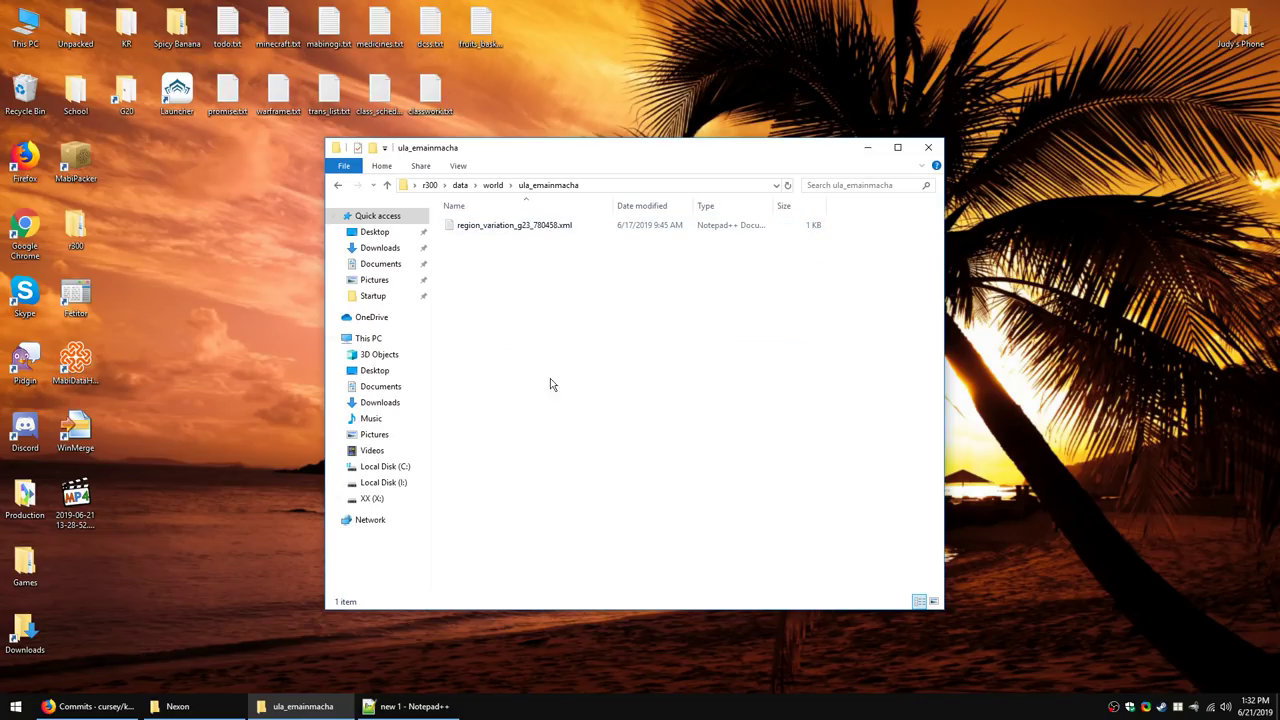
{"action": "key", "text": "alt+Left"}
{"action": "double_click", "coordinate": [485, 226]}
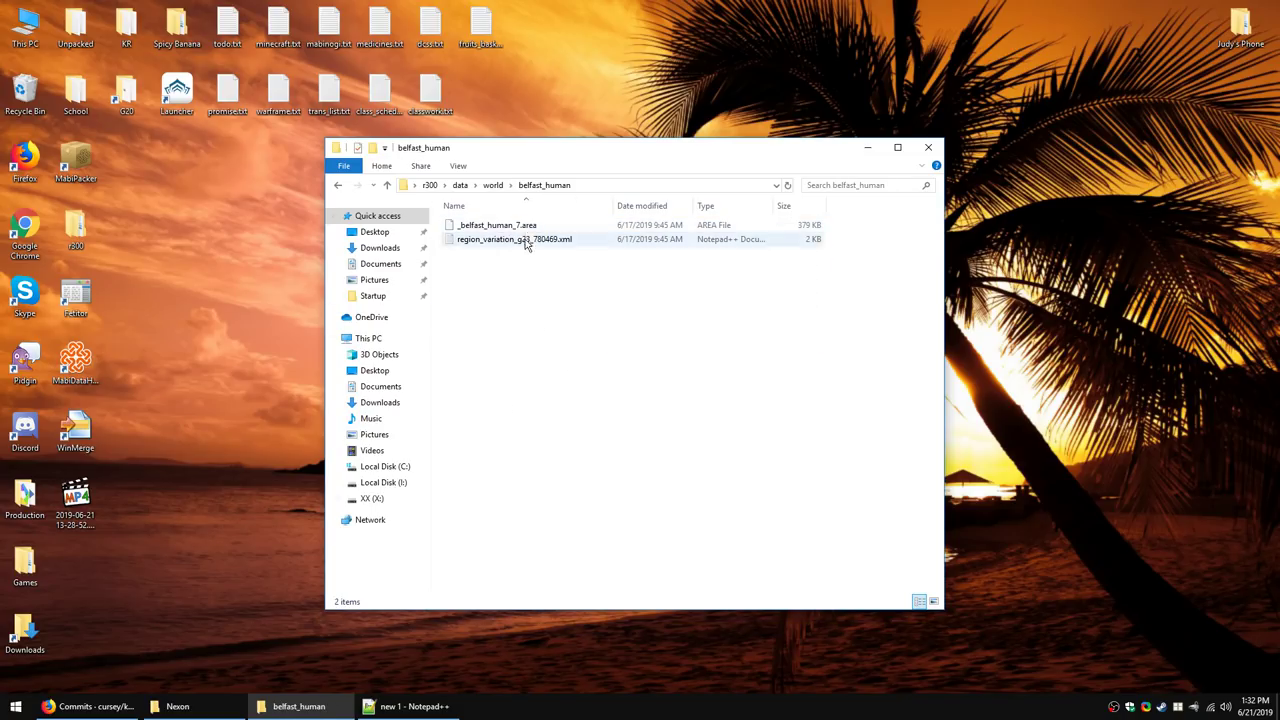
{"action": "key", "text": "alt+Left"}
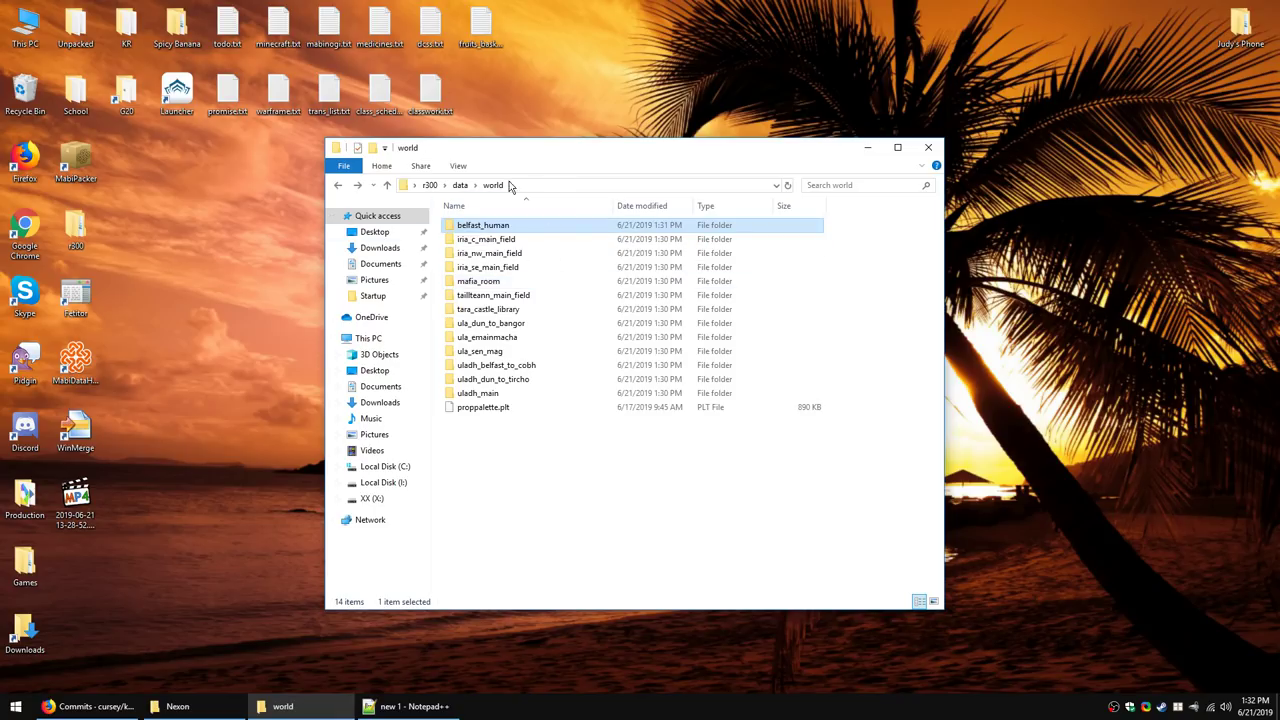
{"action": "left_click", "coordinate": [460, 185]}
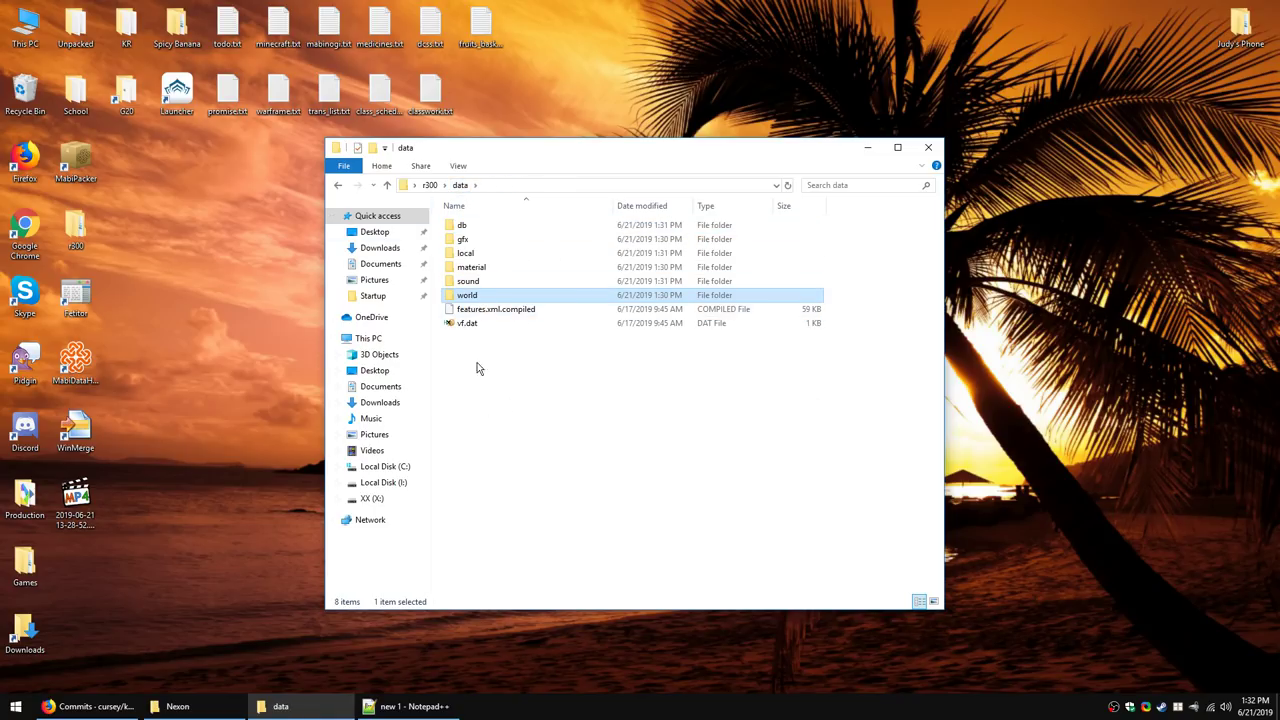
Step: Look at the WAV files in the sound folder and return to the data folder
{"action": "left_click", "coordinate": [480, 400]}
{"action": "double_click", "coordinate": [488, 283]}
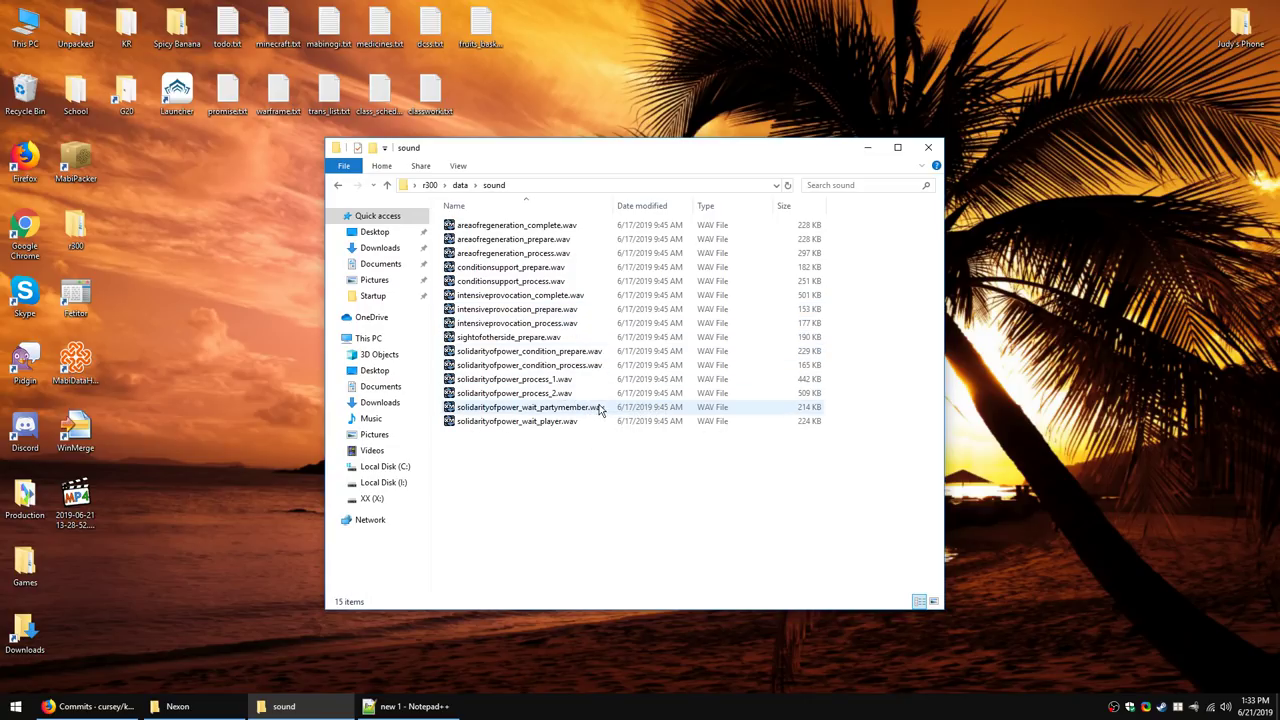
{"action": "left_click", "coordinate": [460, 185]}
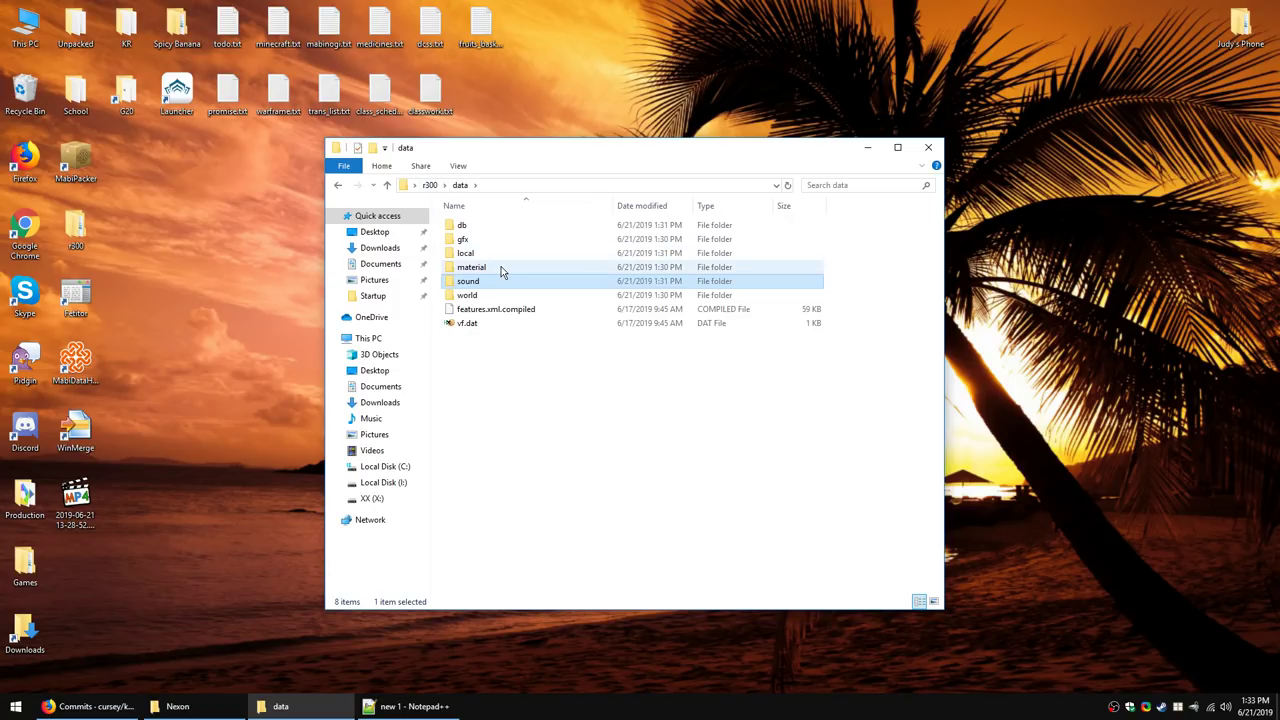
Step: Open the flat folder under material\obj and view its DDS textures in IrfanView, including scene_prop_chessthrone02.dds, closing the viewer when done
{"action": "double_click", "coordinate": [502, 269]}
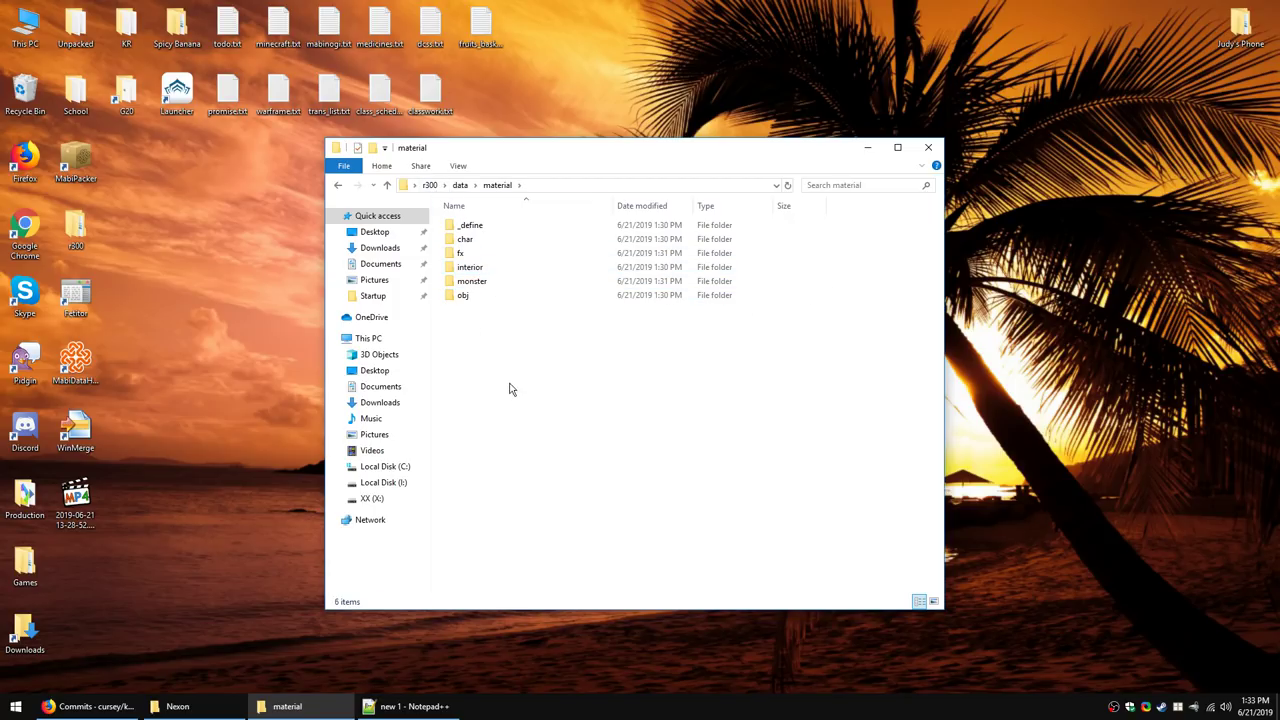
{"action": "double_click", "coordinate": [481, 300]}
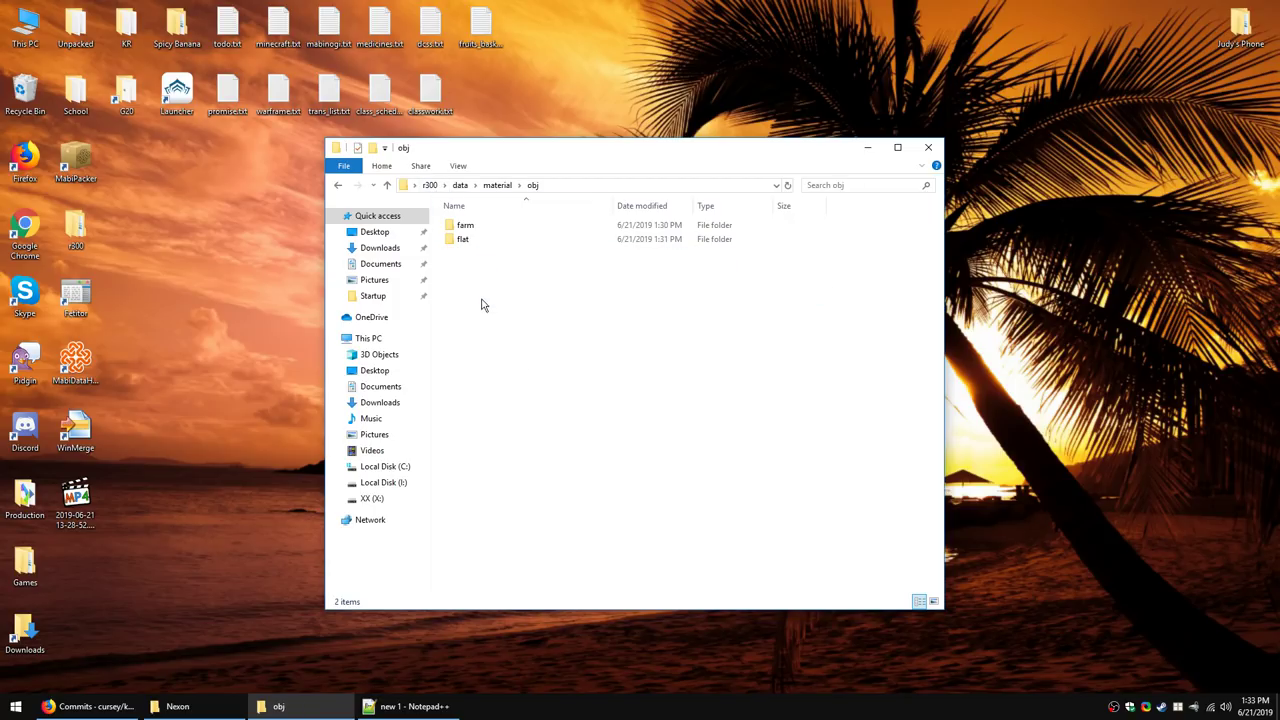
{"action": "double_click", "coordinate": [477, 240]}
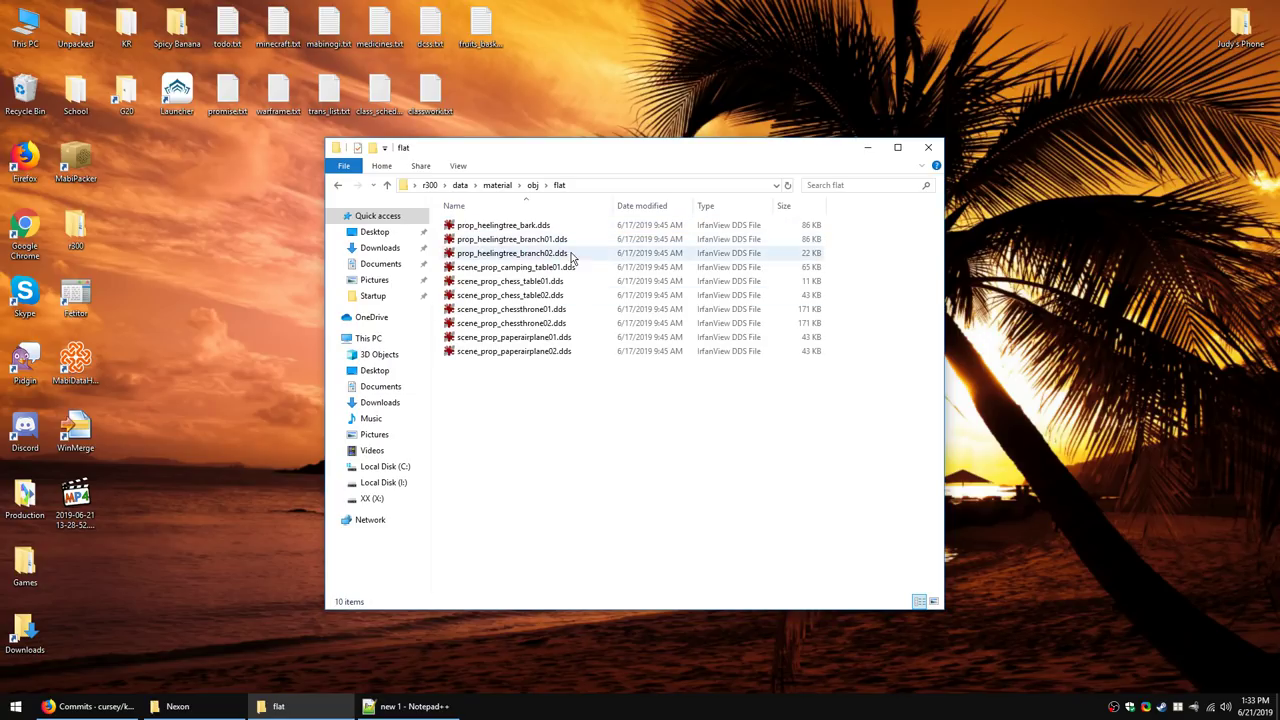
{"action": "mouse_move", "coordinate": [566, 230]}
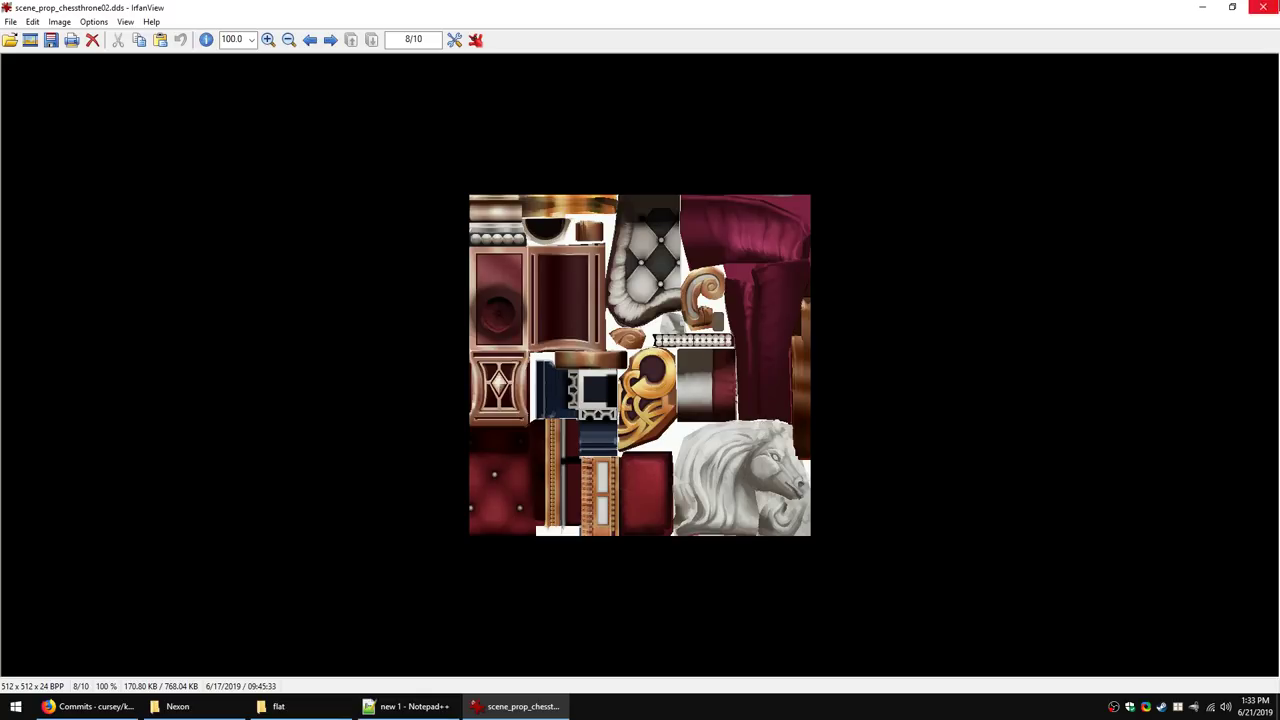
{"action": "left_click", "coordinate": [1262, 7]}
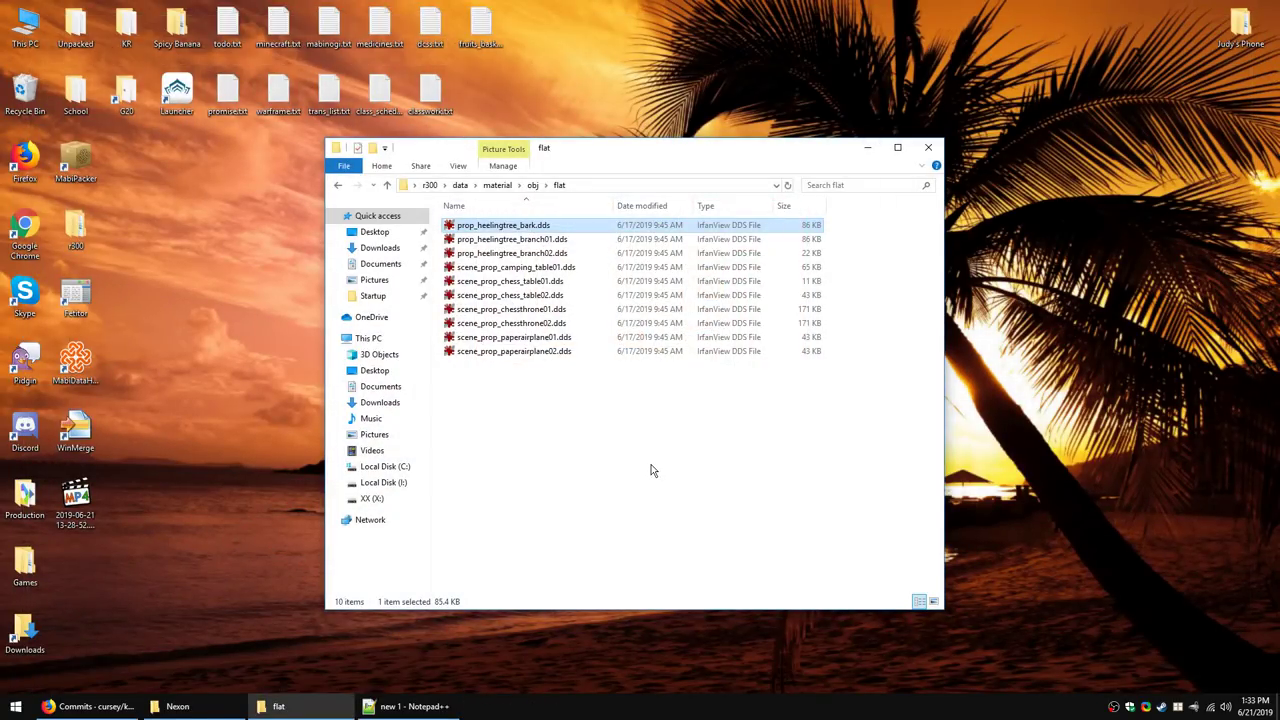
Step: Copy the file name scene_prop_chessthrone01 into the blank Notepad++ document and bring the flat folder window back into view
{"action": "left_click", "coordinate": [520, 309]}
{"action": "key", "text": "F2"}
{"action": "key", "text": "ctrl+c"}
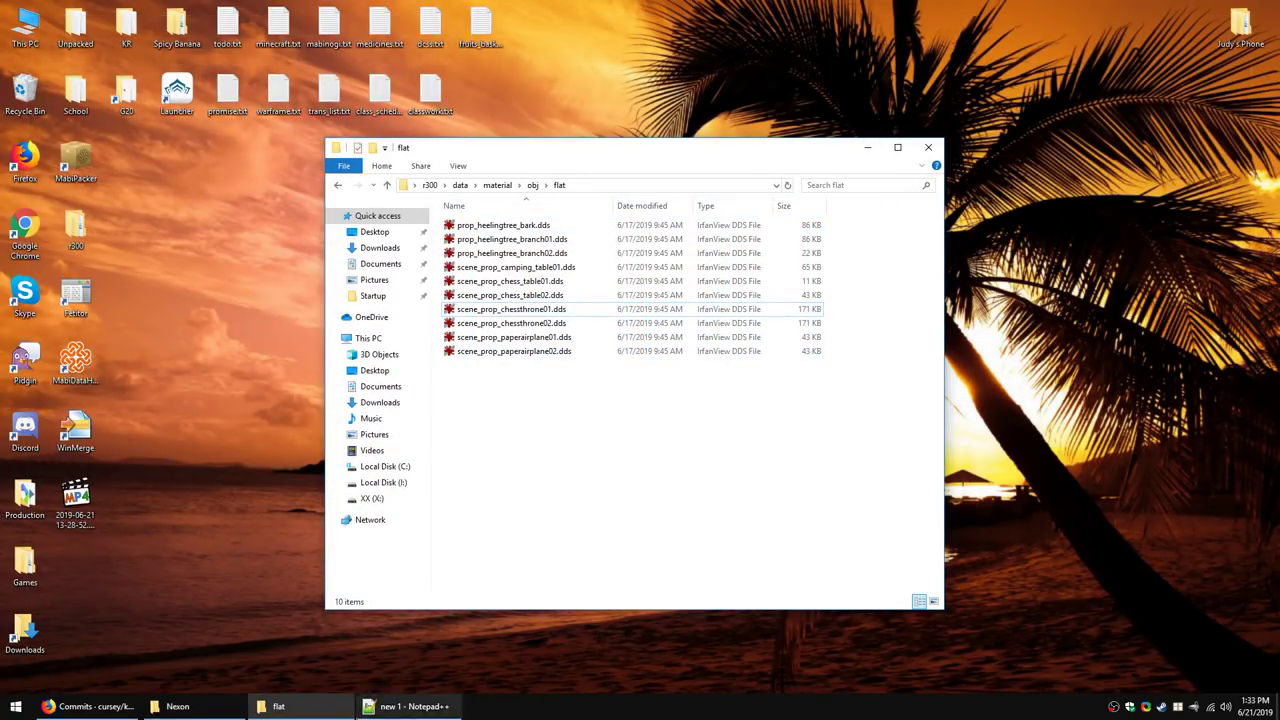
{"action": "left_click", "coordinate": [410, 706]}
{"action": "key", "text": "ctrl+v"}
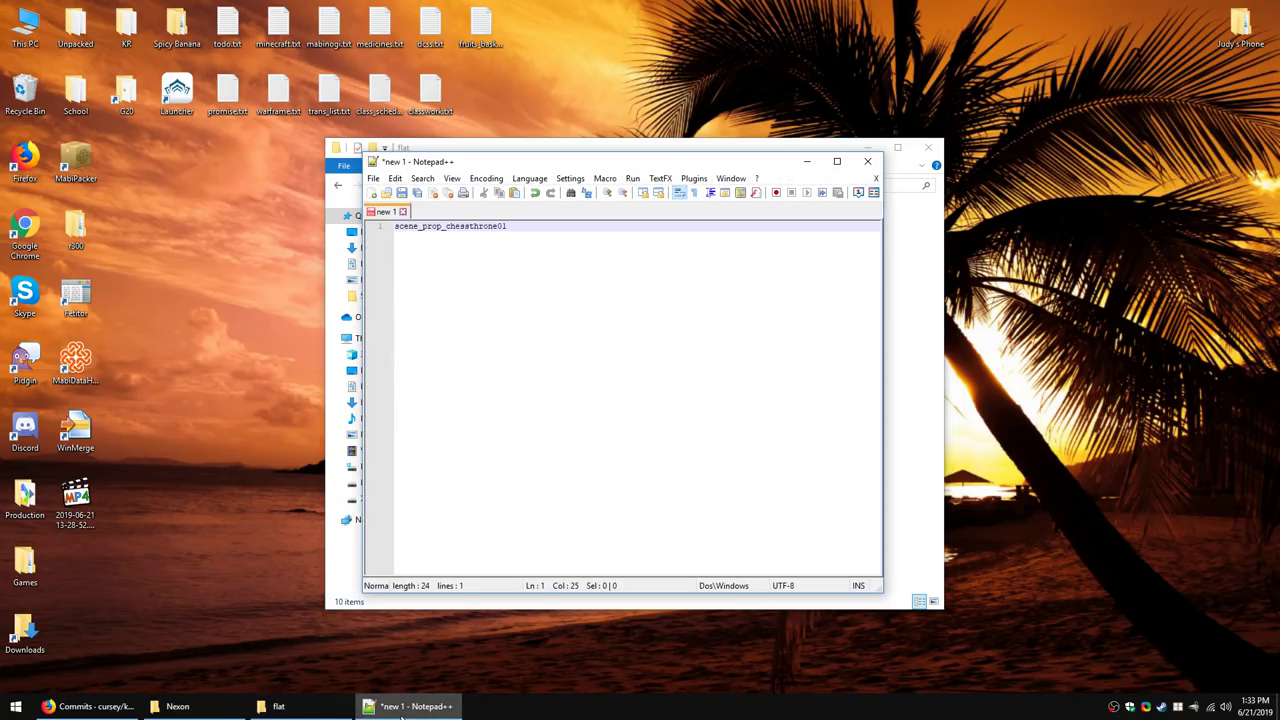
{"action": "left_click", "coordinate": [410, 706]}
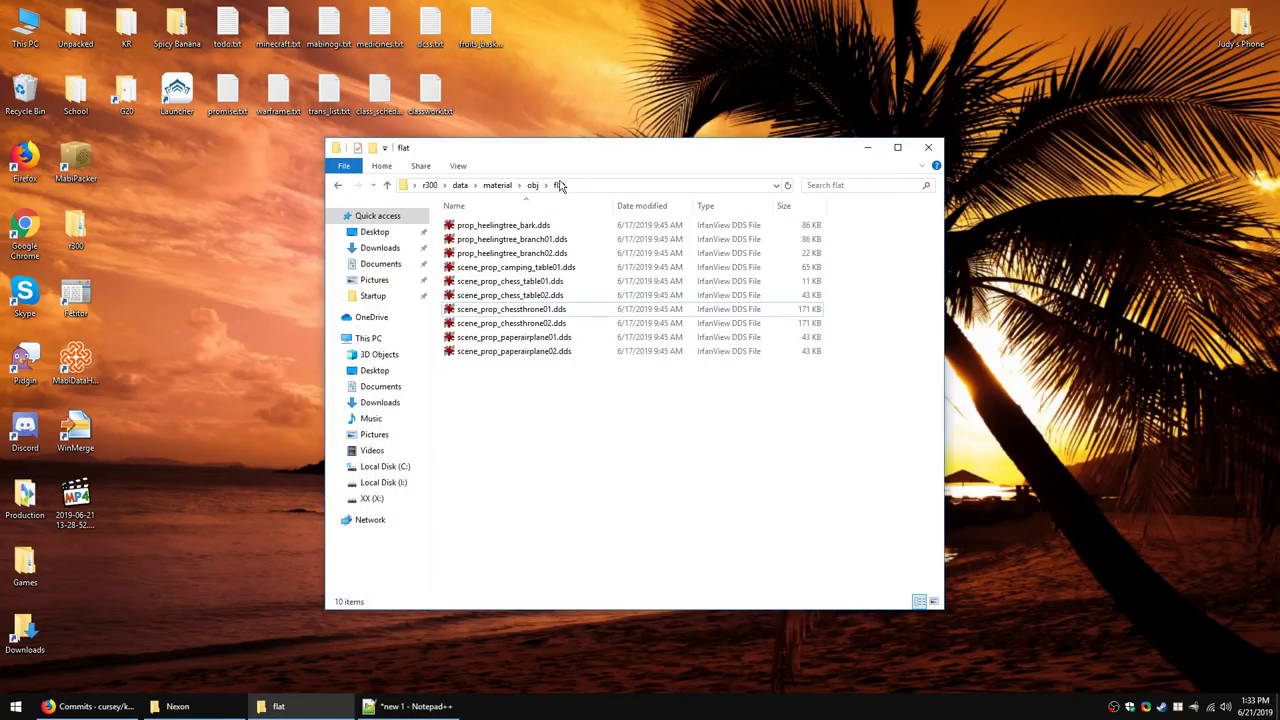
Step: View scene_prop_camping_table01.dds in IrfanView, close it, and paste its file name on a new line of the Notepad++ document
{"action": "left_click", "coordinate": [395, 706]}
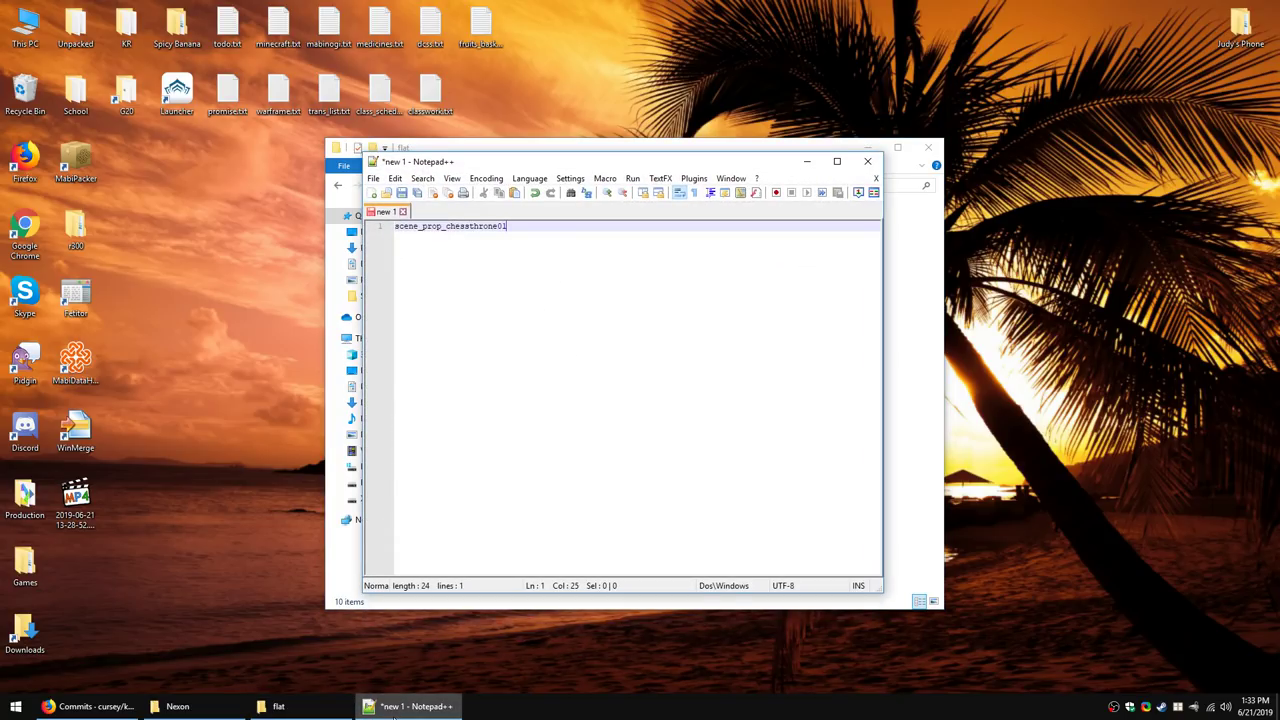
{"action": "left_click", "coordinate": [395, 706]}
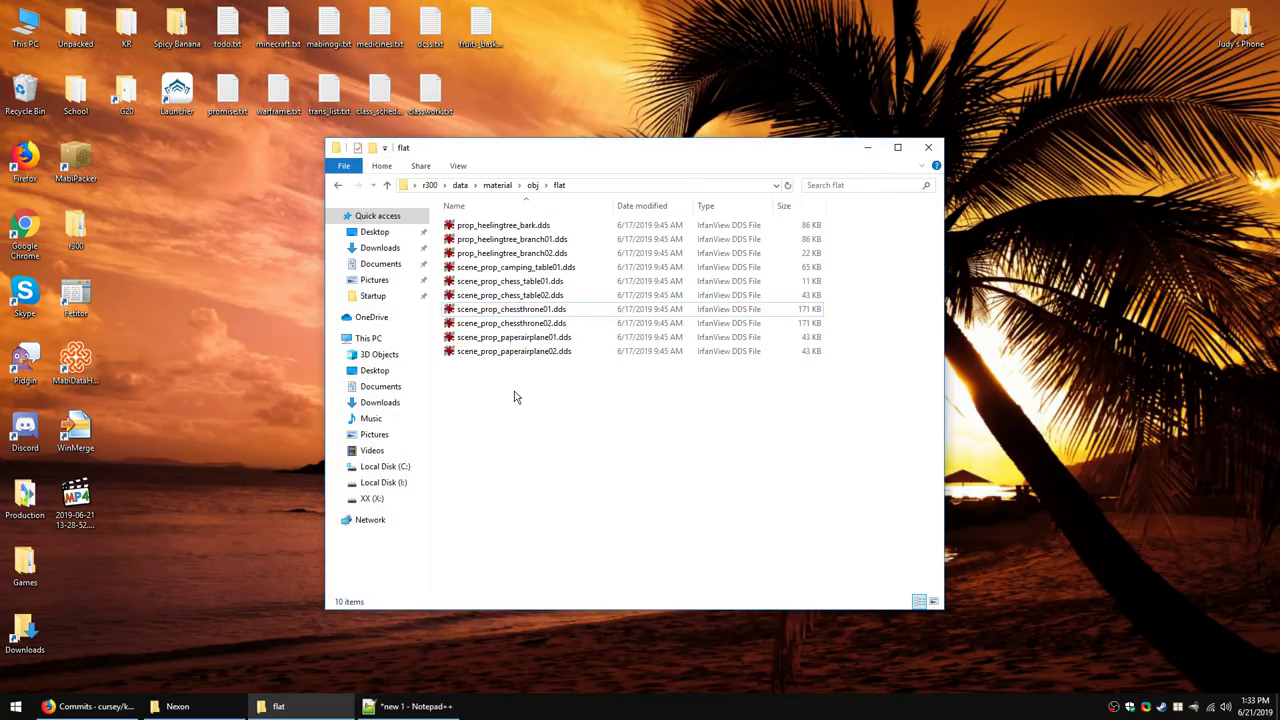
{"action": "double_click", "coordinate": [549, 268]}
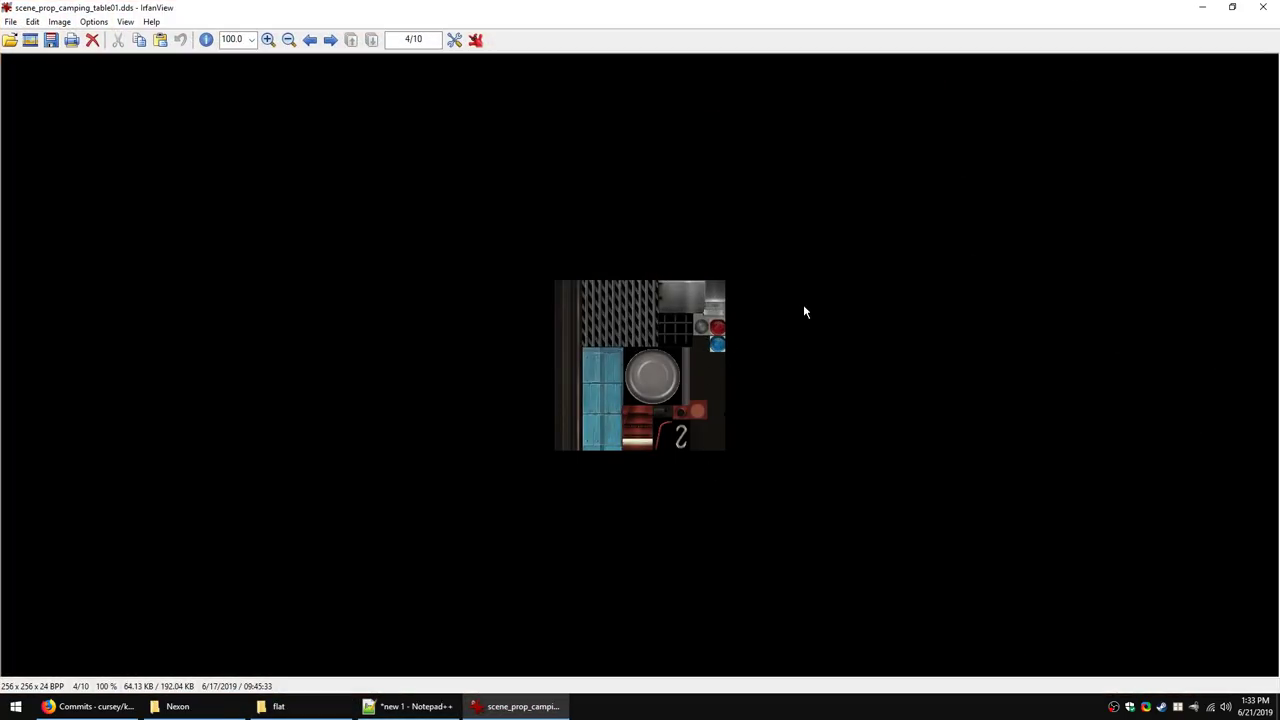
{"action": "key", "text": "Escape"}
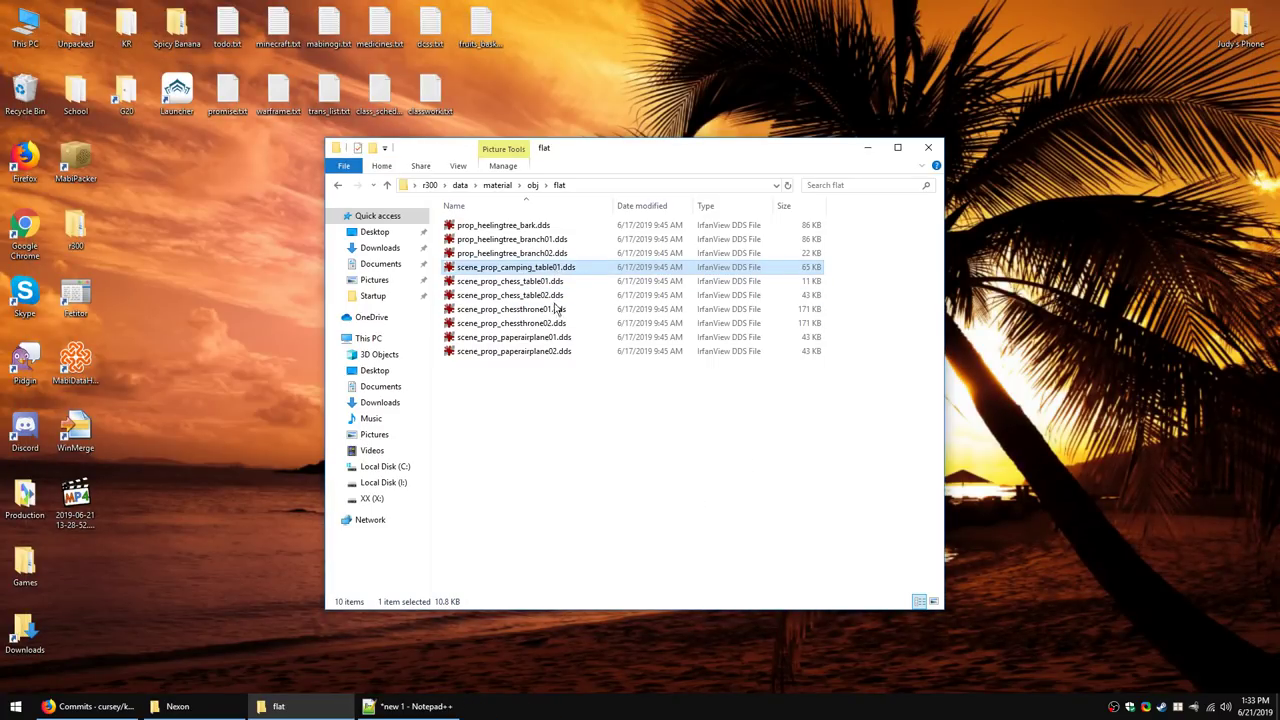
{"action": "left_click", "coordinate": [395, 706]}
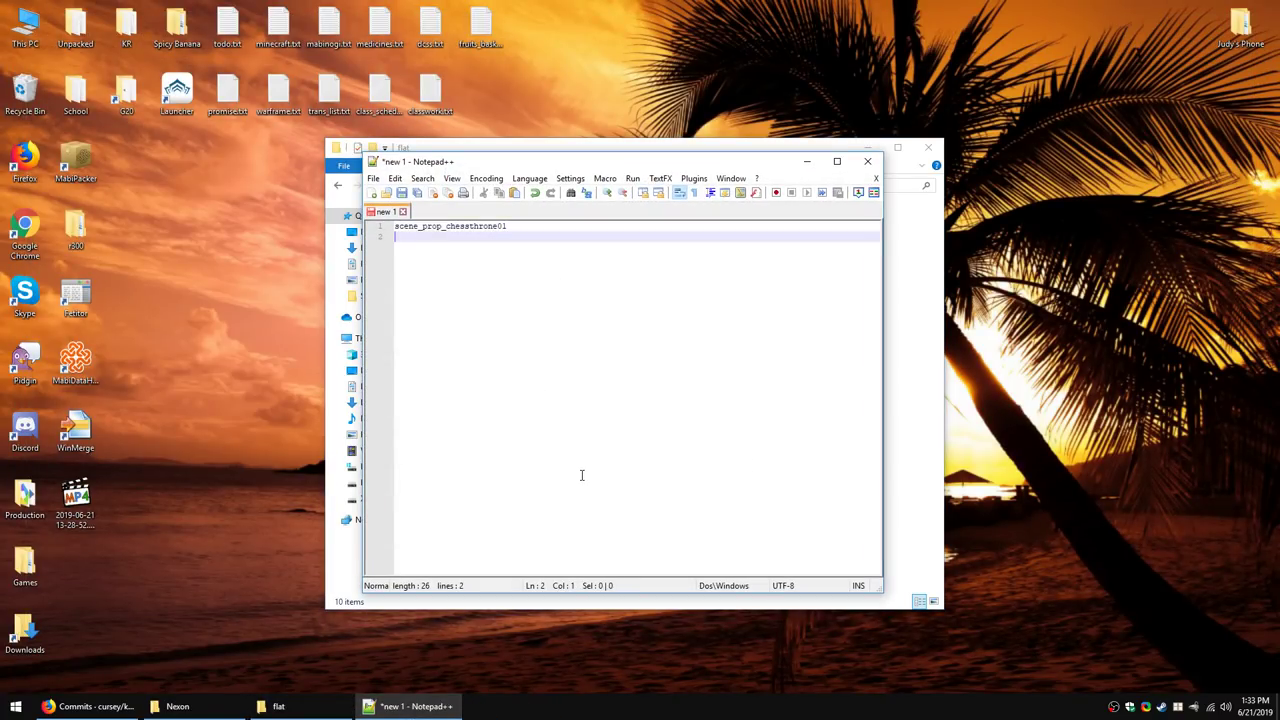
{"action": "key", "text": "ctrl+v"}
{"action": "key", "text": "alt+Tab"}
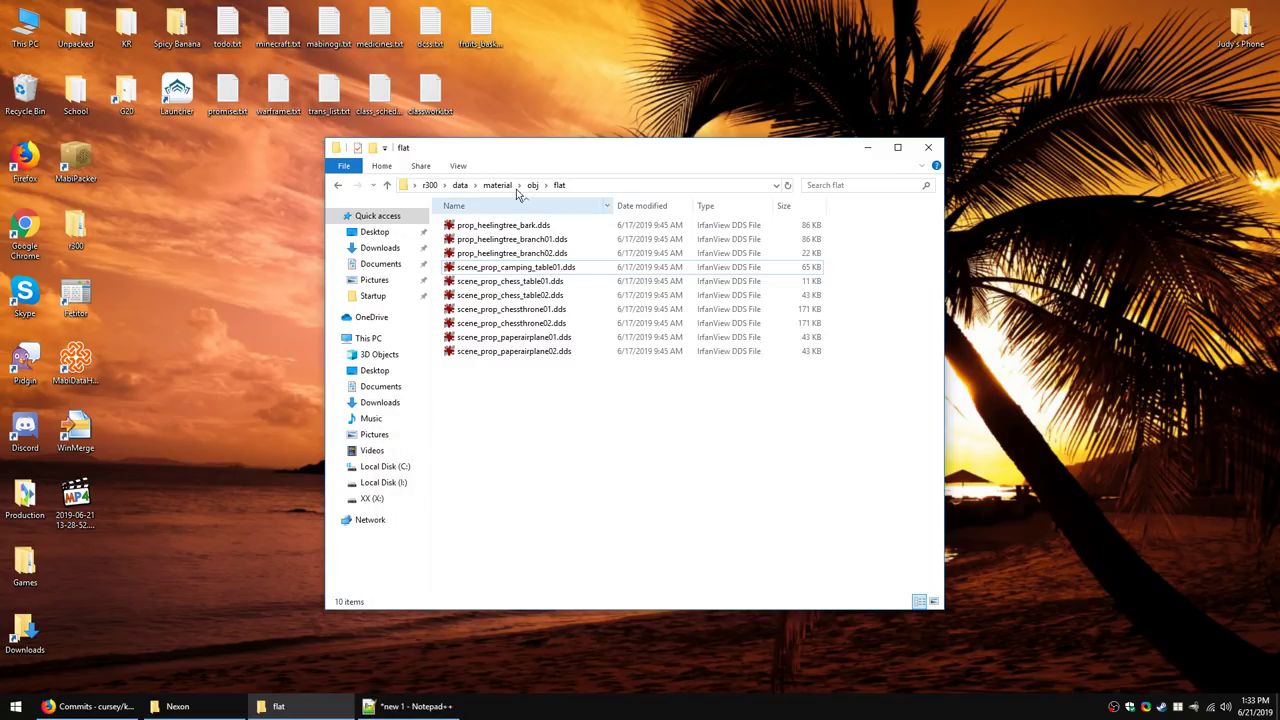
Step: Look through the DDS files in the farm\flat folder under obj and return to the material folder
{"action": "left_click", "coordinate": [531, 186]}
{"action": "double_click", "coordinate": [489, 224]}
{"action": "left_click", "coordinate": [490, 225]}
{"action": "double_click", "coordinate": [490, 225]}
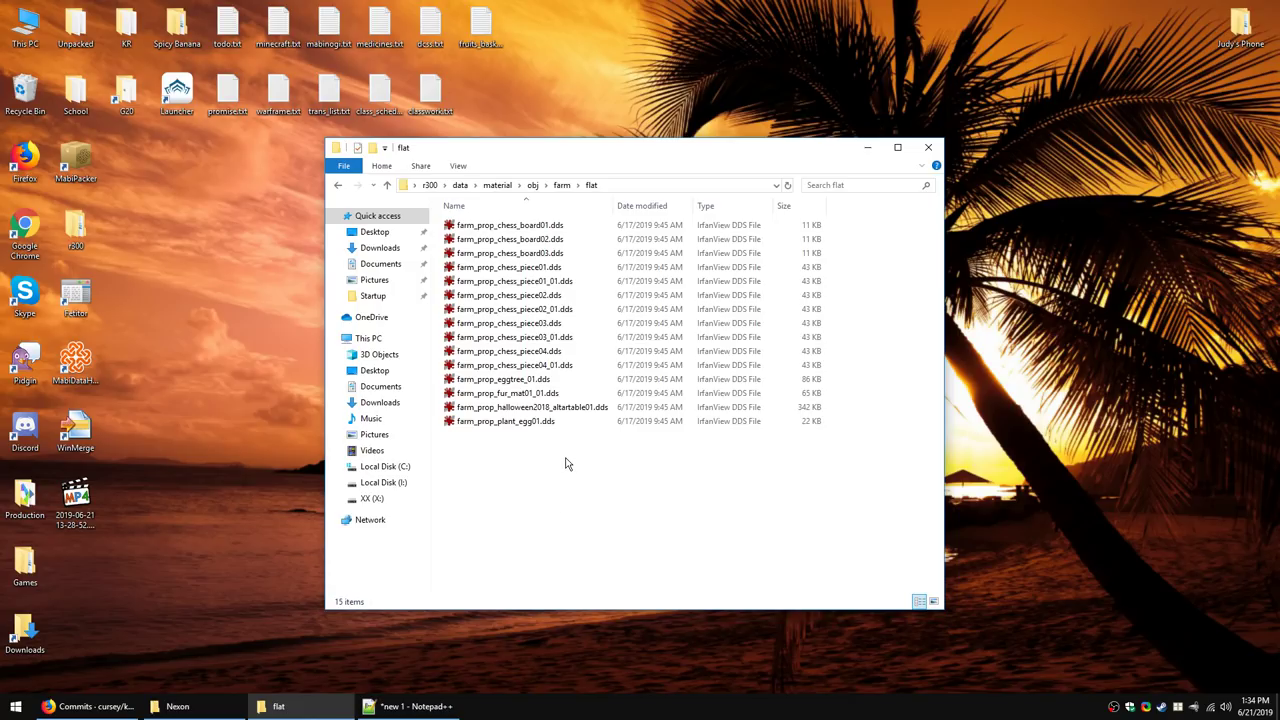
{"action": "left_click", "coordinate": [532, 185]}
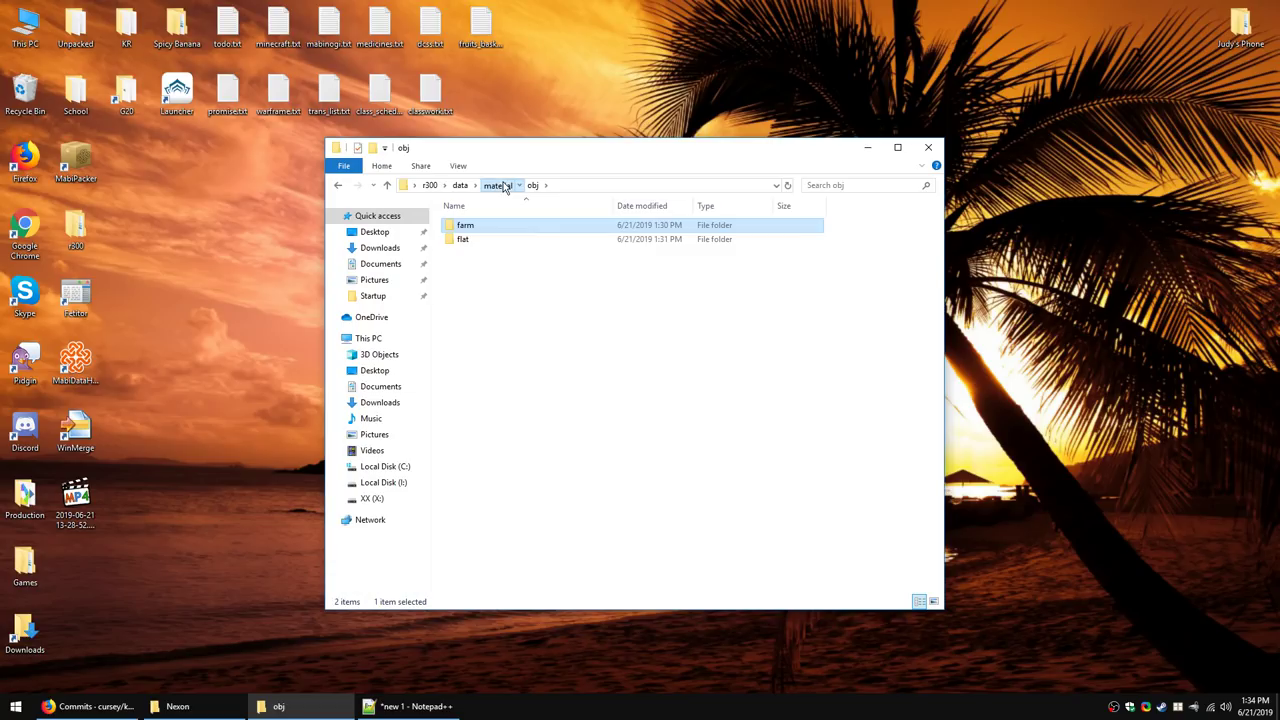
{"action": "left_click", "coordinate": [505, 186]}
Step: Open the monster folder and copy the file name mon_c4_axolotl01_c into the Notepad++ document
{"action": "double_click", "coordinate": [491, 283]}
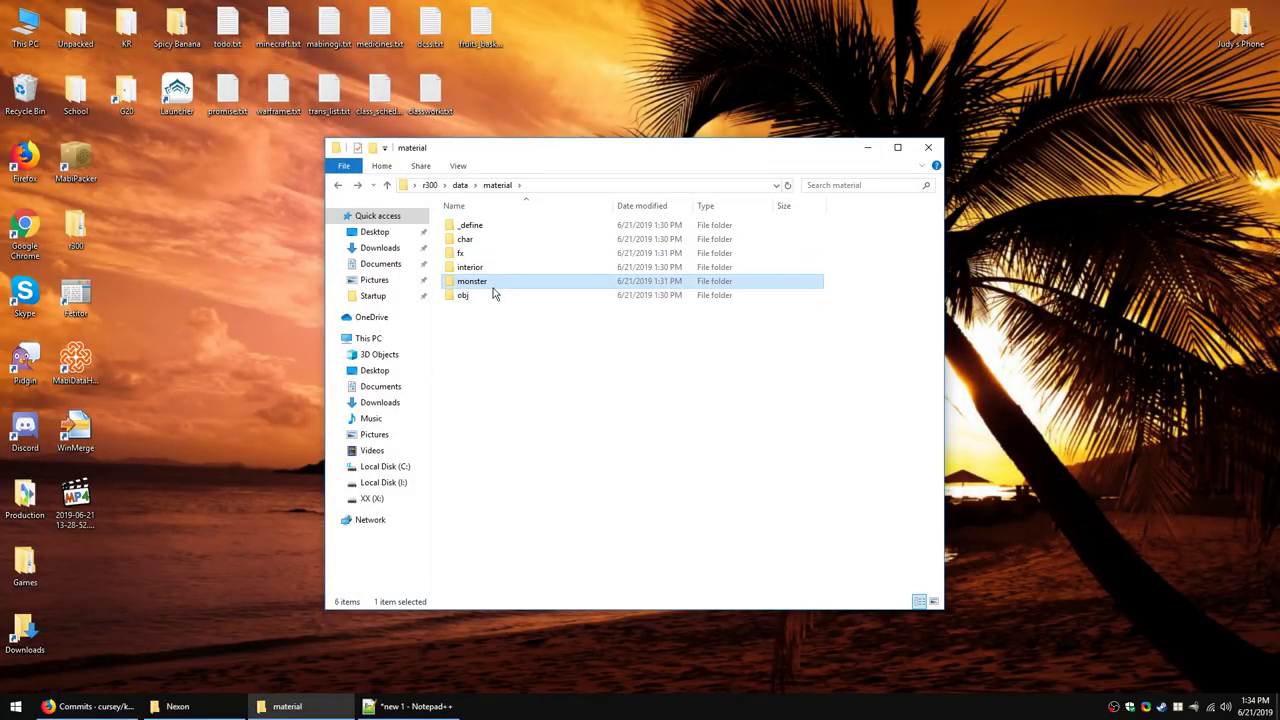
{"action": "double_click", "coordinate": [492, 287]}
{"action": "left_click", "coordinate": [499, 337]}
{"action": "key", "text": "F2"}
{"action": "left_click", "coordinate": [501, 532]}
{"action": "key", "text": "alt+Tab"}
{"action": "type", "text": "mon_c4_axolotl01_c"}
{"action": "key", "text": "alt+Tab"}
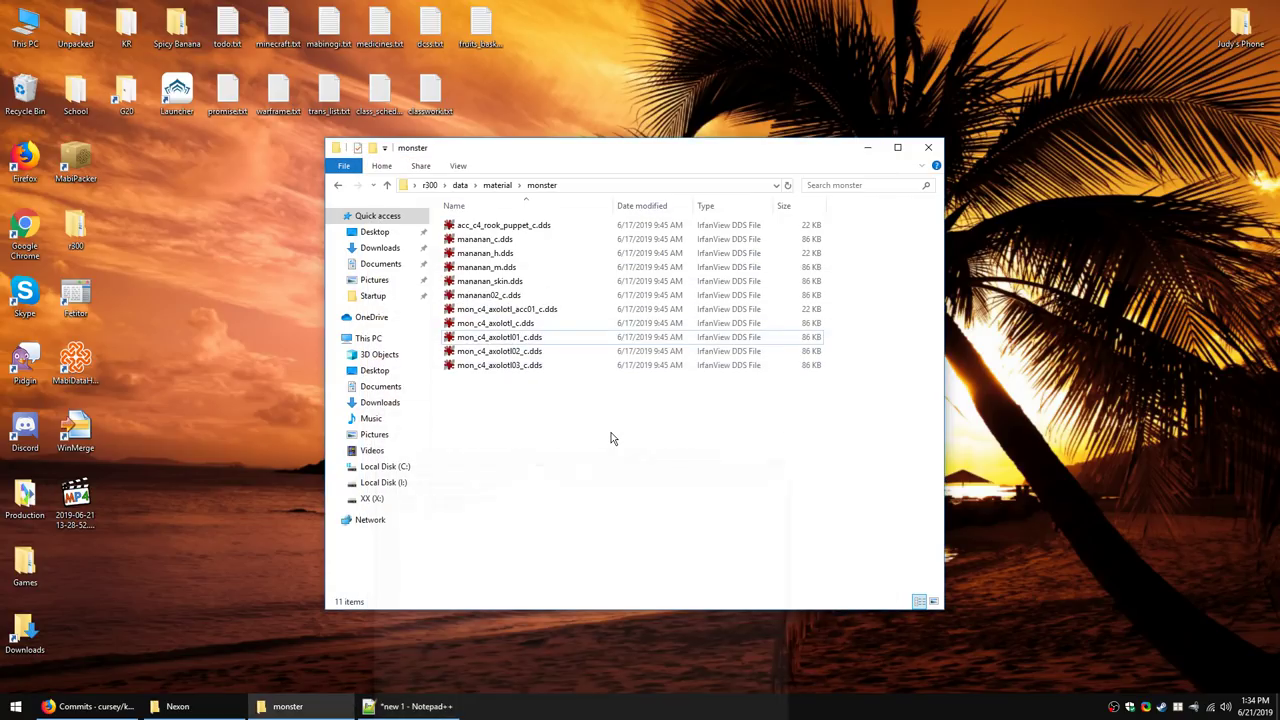
Step: Inspect the prop folder under material\interior\dungeon\halloween2018 and return to the halloween2018 folder
{"action": "key", "text": "alt+Up"}
{"action": "double_click", "coordinate": [494, 267]}
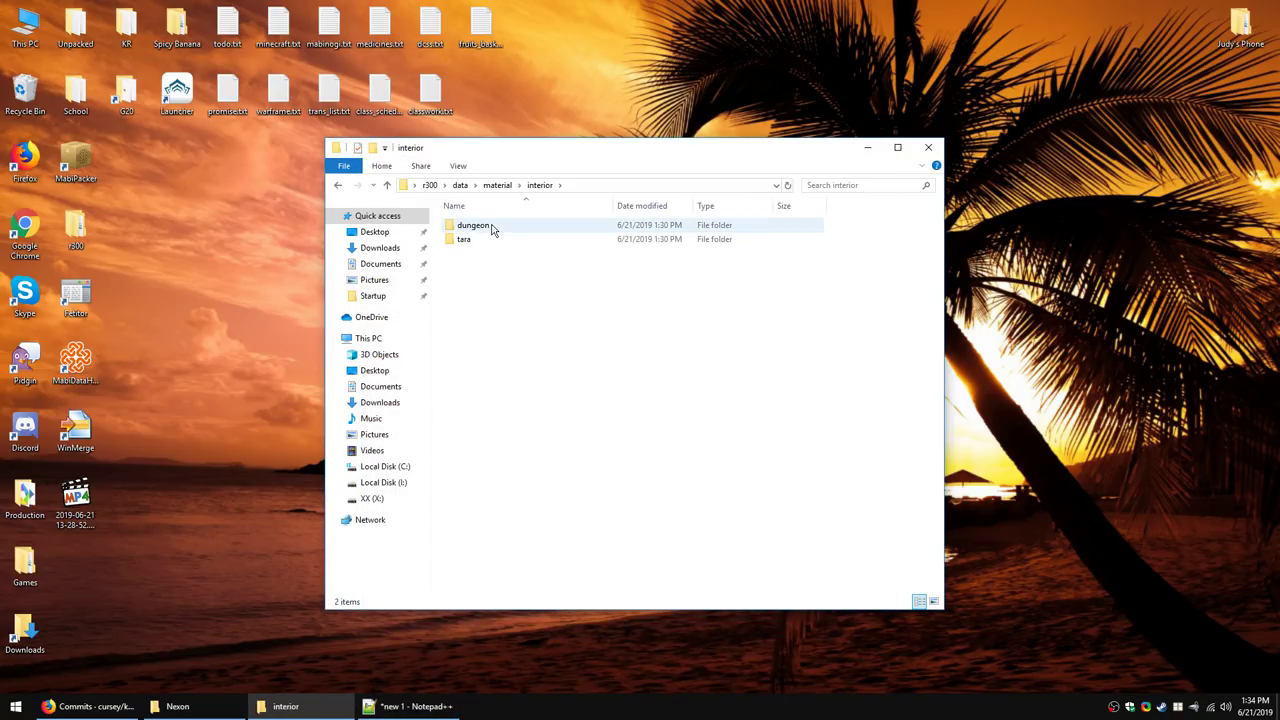
{"action": "double_click", "coordinate": [492, 226]}
{"action": "double_click", "coordinate": [490, 226]}
{"action": "double_click", "coordinate": [490, 224]}
{"action": "double_click", "coordinate": [490, 224]}
{"action": "key", "text": "Escape"}
{"action": "key", "text": "alt+Up"}
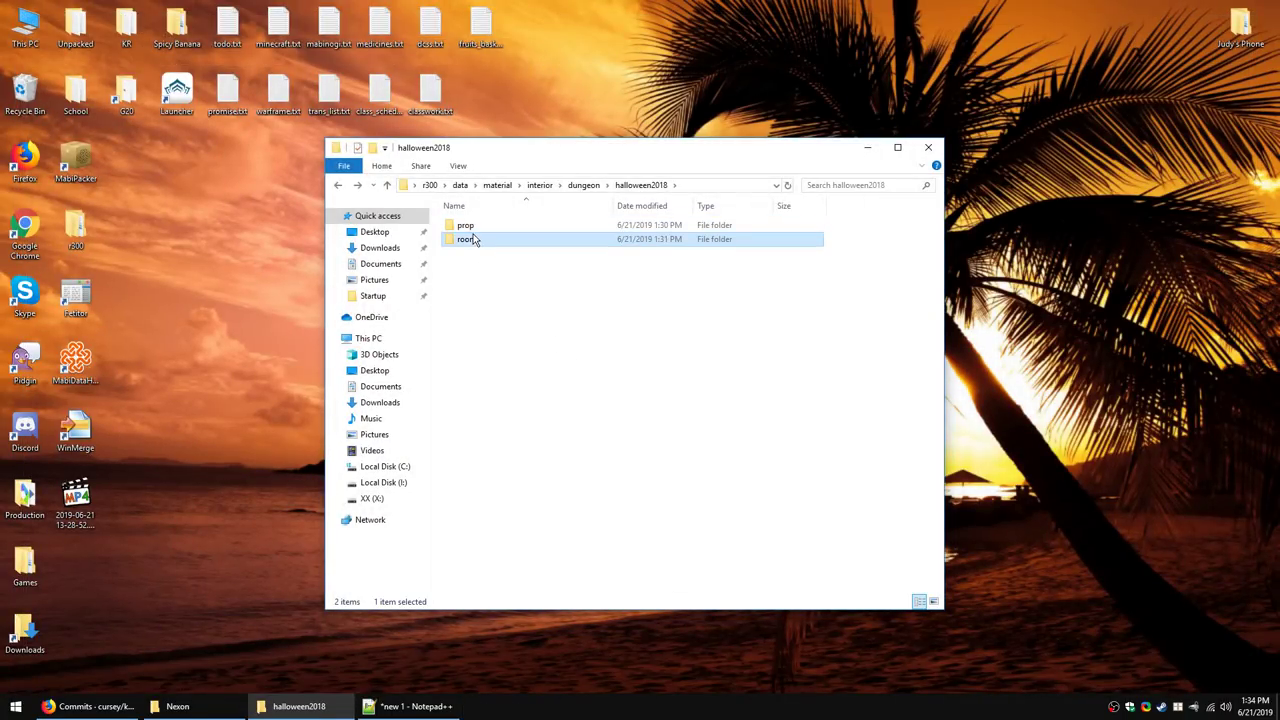
Step: View the room folder's DDS textures in IrfanView, including dg_halloween2018_room02_object_02.dds, close the viewer, and return to the material folder
{"action": "double_click", "coordinate": [471, 240]}
{"action": "double_click", "coordinate": [471, 240]}
{"action": "scroll", "coordinate": [587, 446], "scroll_direction": "down", "scroll_amount": 13}
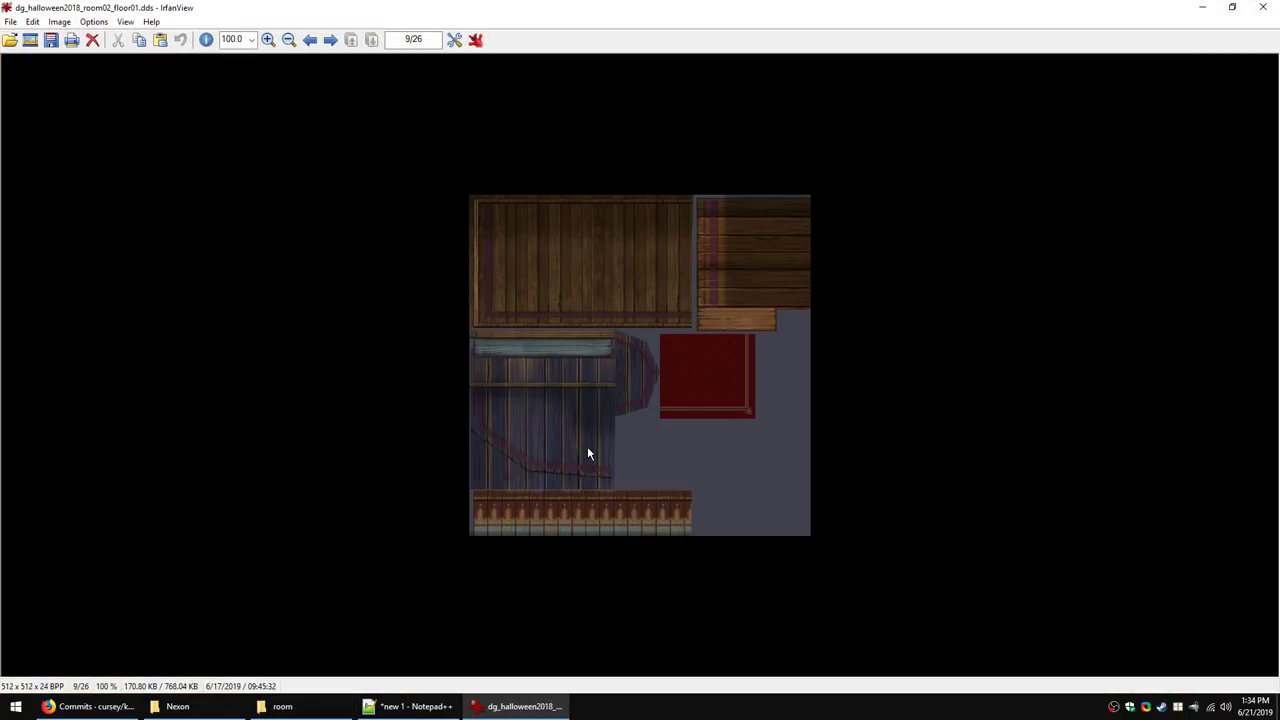
{"action": "scroll", "coordinate": [587, 454], "scroll_direction": "down", "scroll_amount": 4}
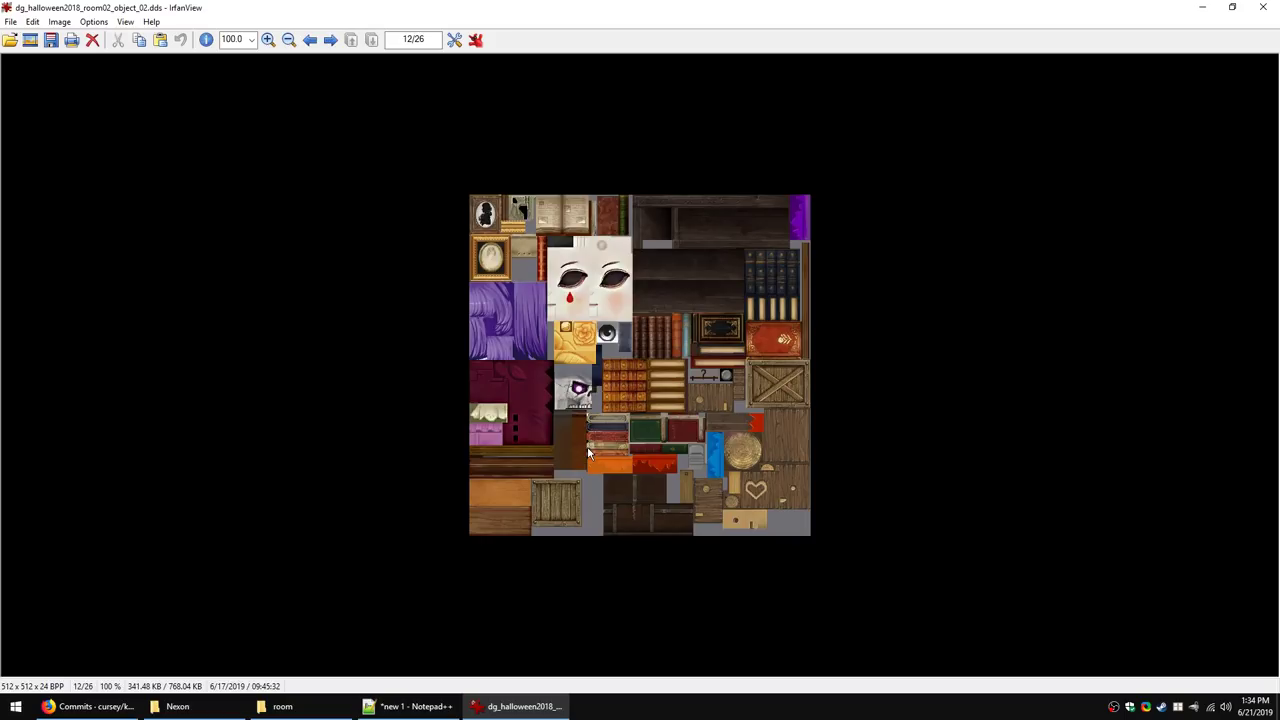
{"action": "key", "text": "Escape"}
{"action": "left_click", "coordinate": [871, 420]}
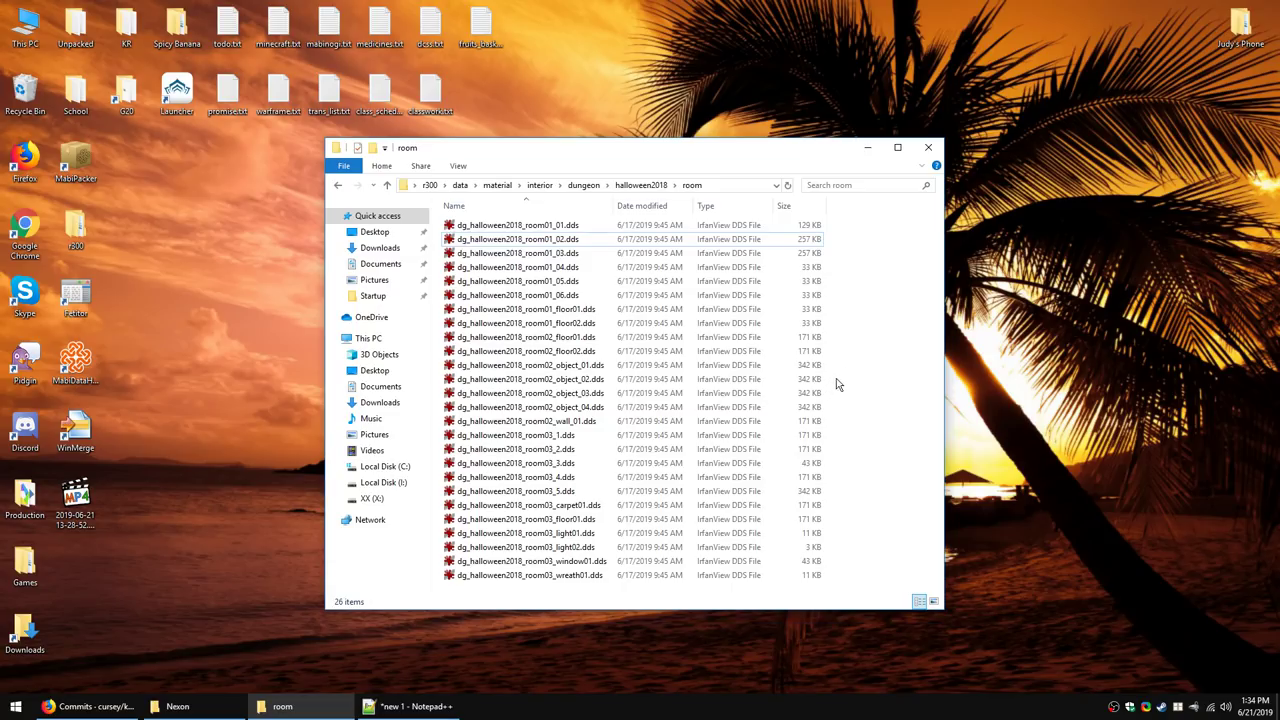
{"action": "key", "text": "alt+Up"}
{"action": "key", "text": "alt+Up"}
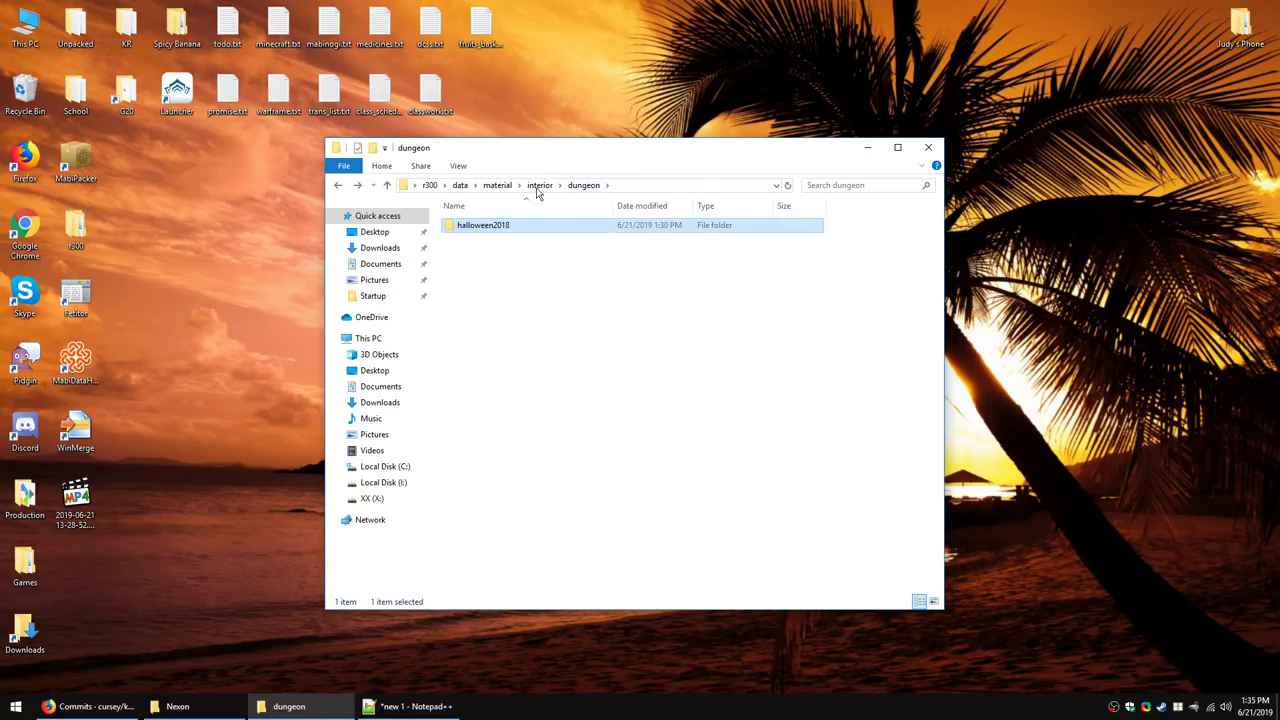
{"action": "left_click", "coordinate": [500, 185]}
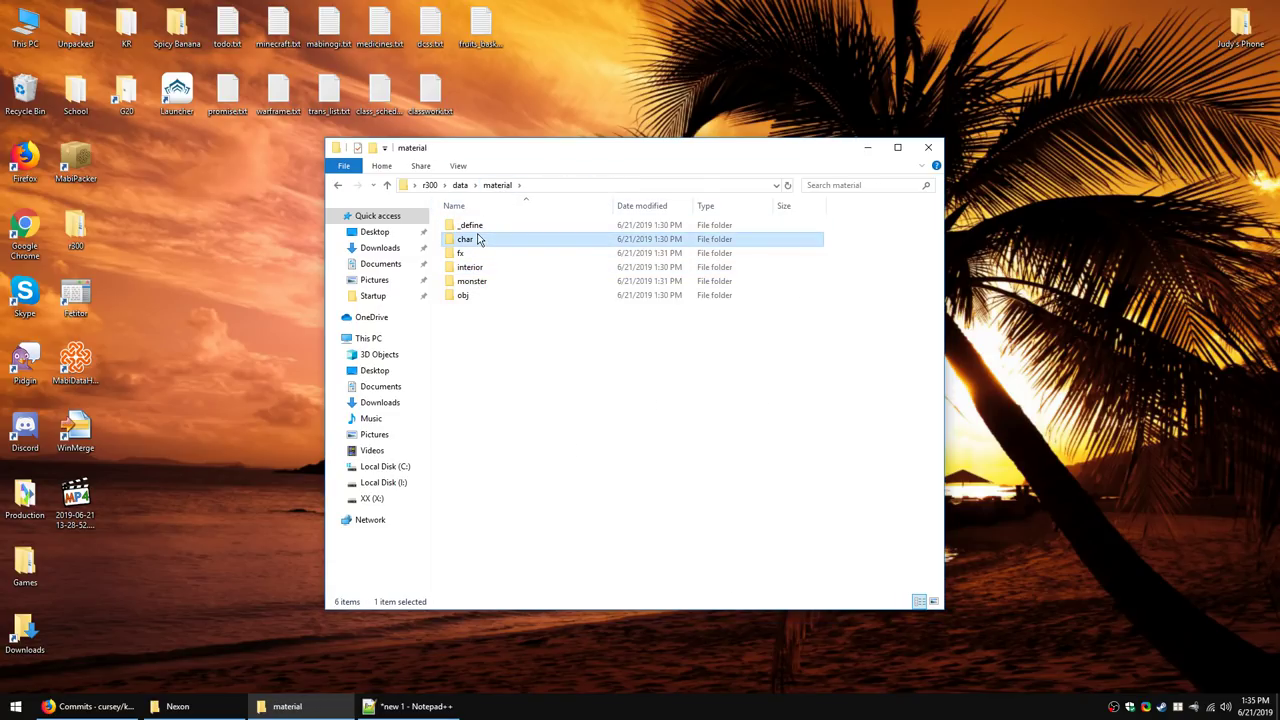
Step: Look at the eye and mouth textures listed in char\face and return to the char folder
{"action": "double_click", "coordinate": [478, 239]}
{"action": "double_click", "coordinate": [490, 225]}
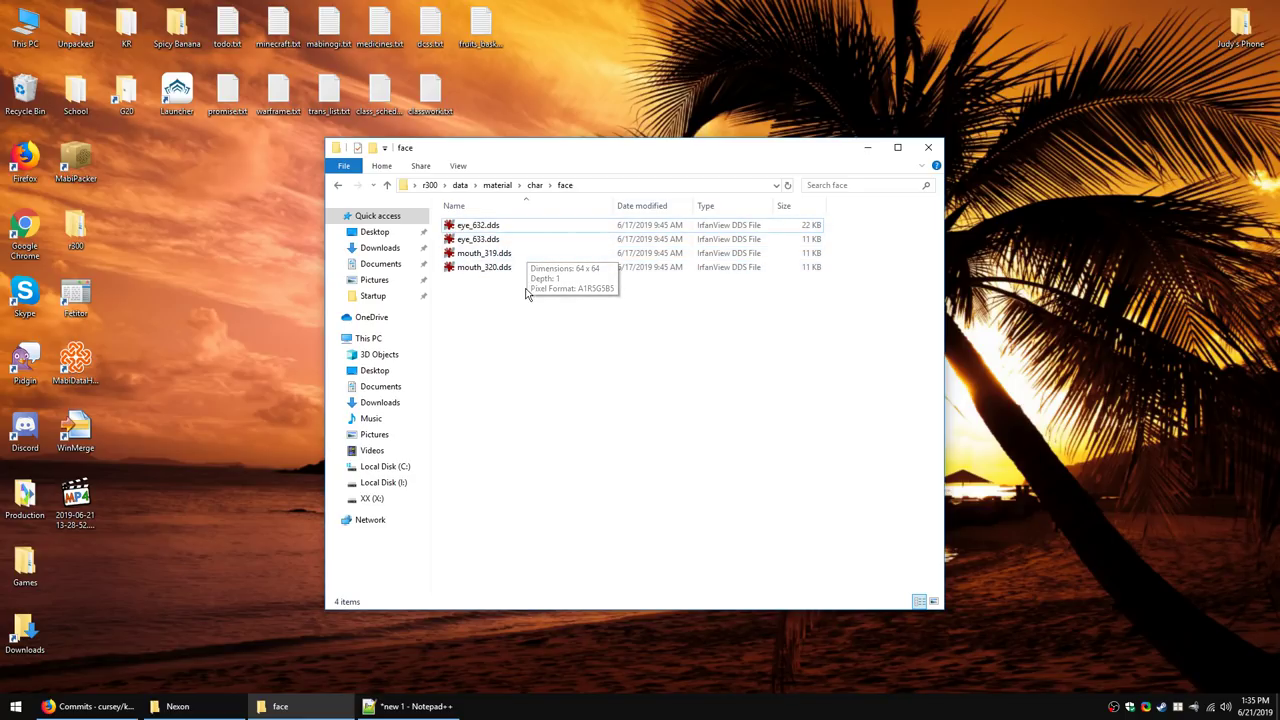
{"action": "left_click", "coordinate": [535, 185]}
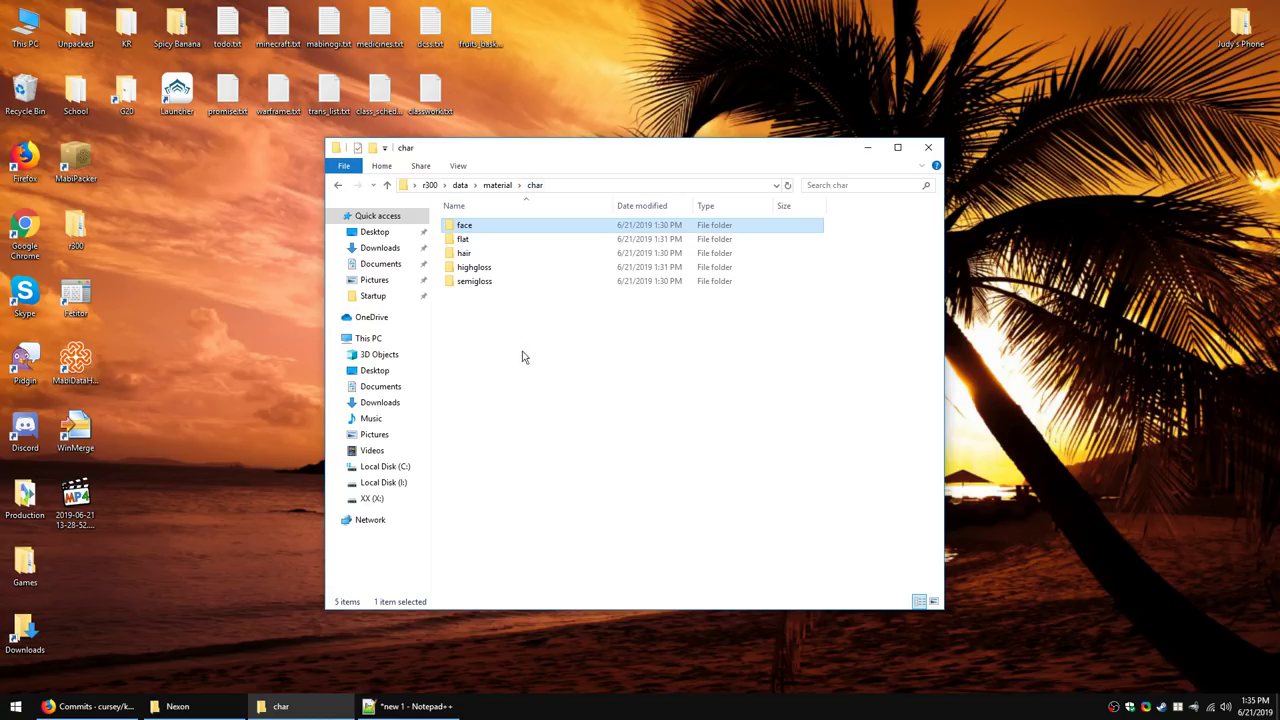
Step: View the char\flat textures in IrfanView and copy the file name male_c4_chess01_c into the Notepad++ document
{"action": "left_click", "coordinate": [508, 245]}
{"action": "double_click", "coordinate": [508, 247]}
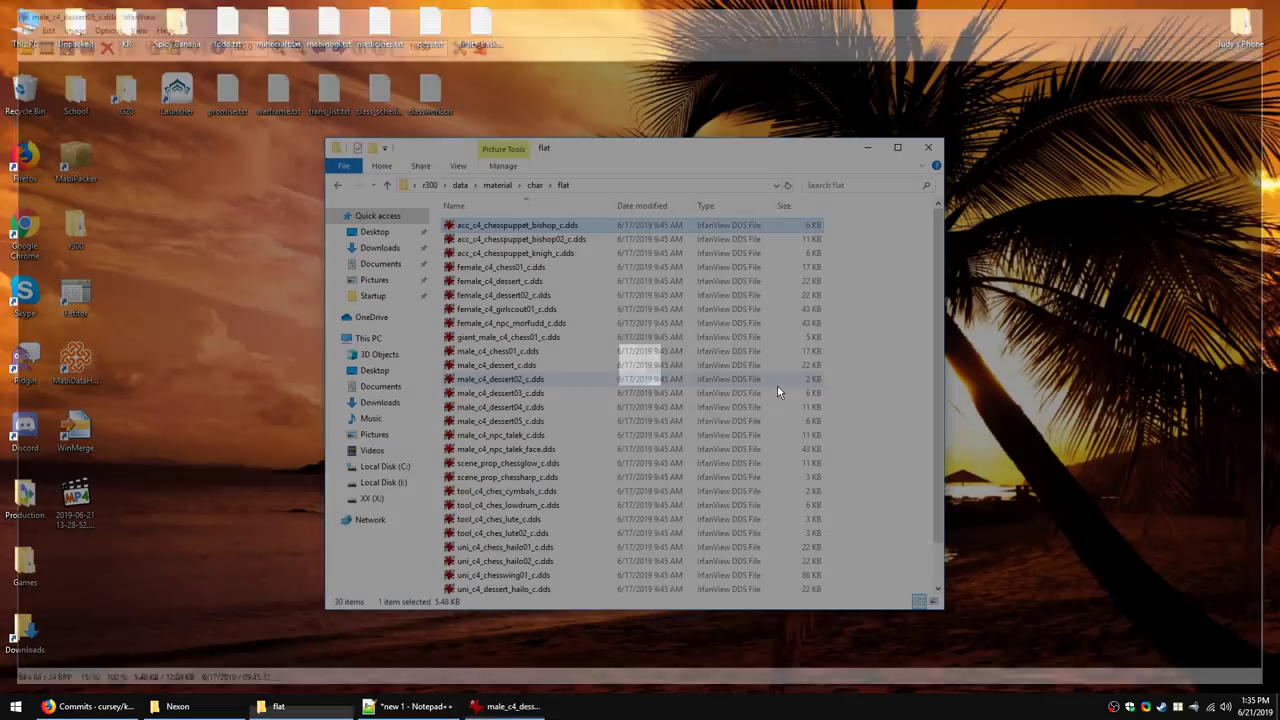
{"action": "key", "text": "m"}
{"action": "key", "text": "F2"}
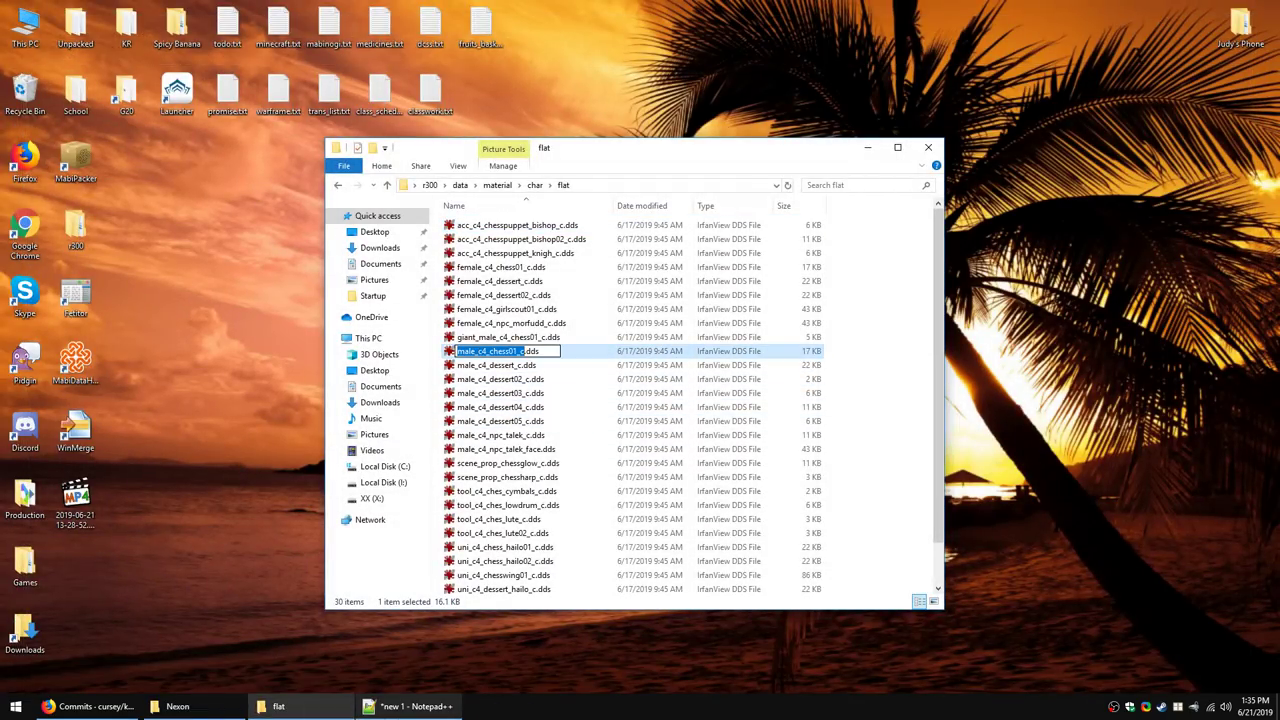
{"action": "key", "text": "ctrl+c"}
{"action": "key", "text": "alt+Tab"}
{"action": "key", "text": "ctrl+v"}
{"action": "key", "text": "alt+Tab"}
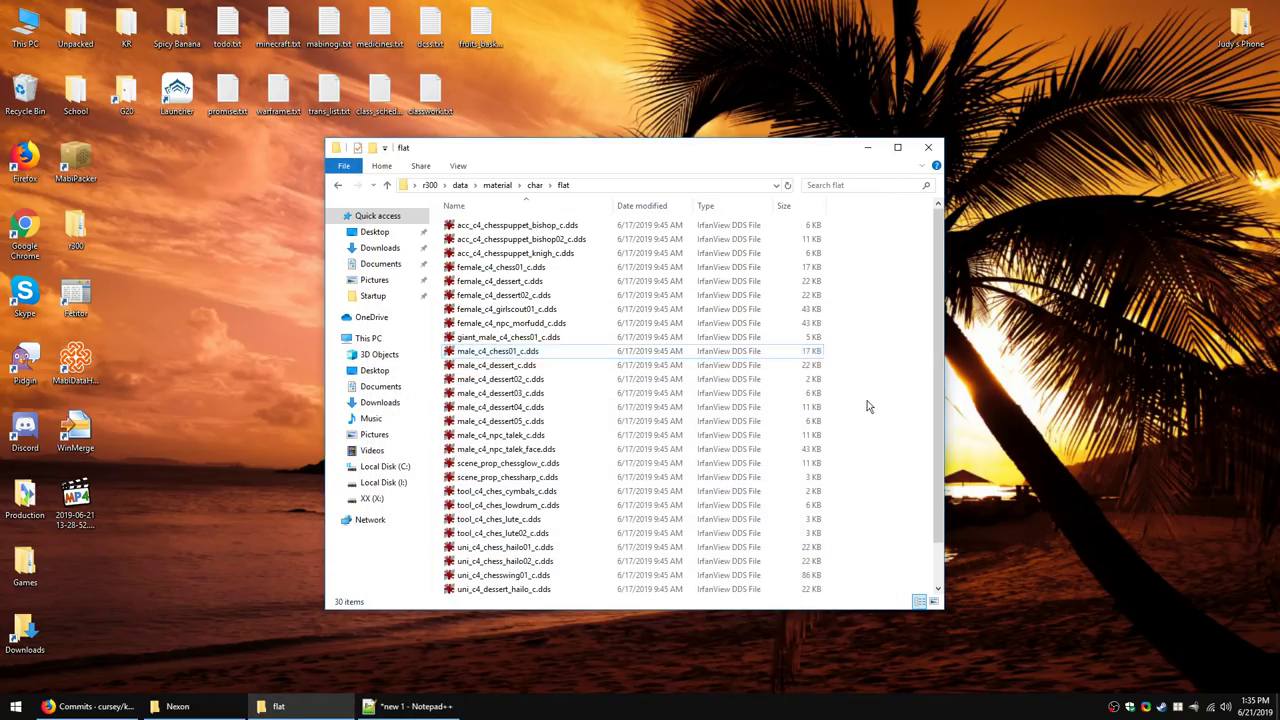
Step: Look inside the hair folder under char and return to the material folder
{"action": "key", "text": "F5"}
{"action": "key", "text": "BackSpace"}
{"action": "double_click", "coordinate": [498, 252]}
{"action": "key", "text": "BackSpace"}
{"action": "left_click", "coordinate": [497, 185]}
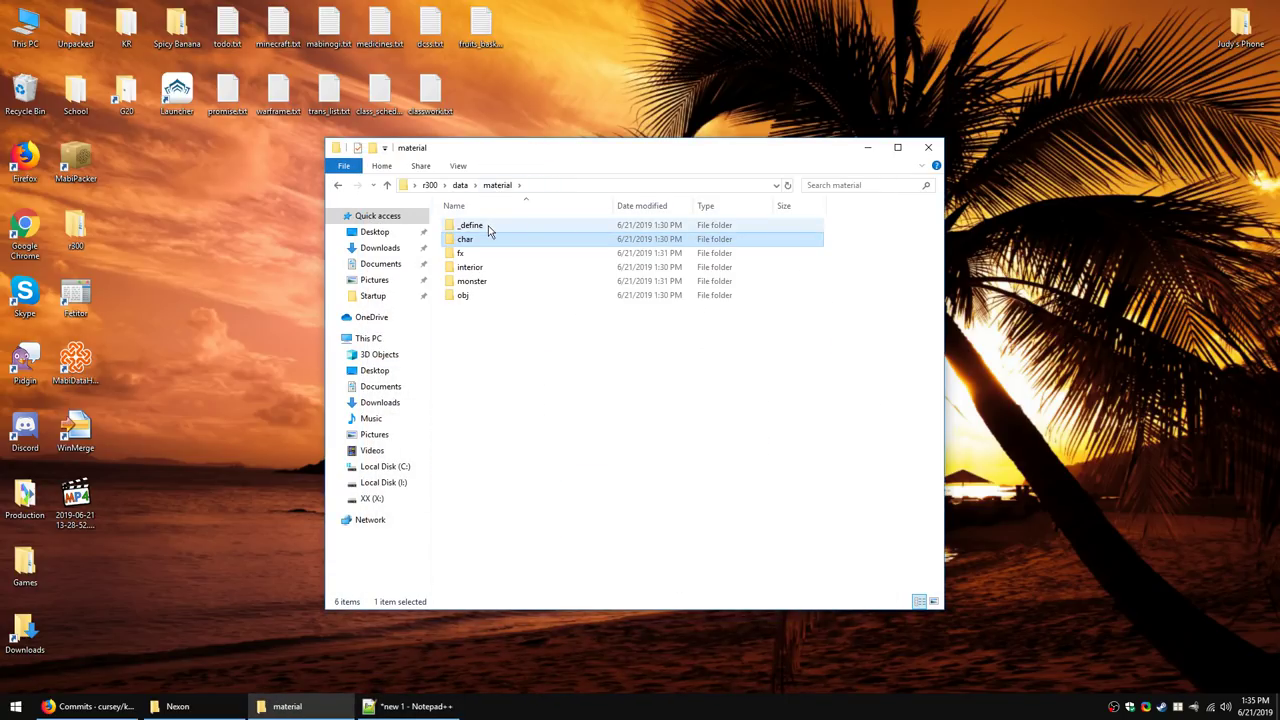
Step: Examine the effect folder under _define\material and return to the data folder
{"action": "double_click", "coordinate": [489, 228]}
{"action": "double_click", "coordinate": [480, 230]}
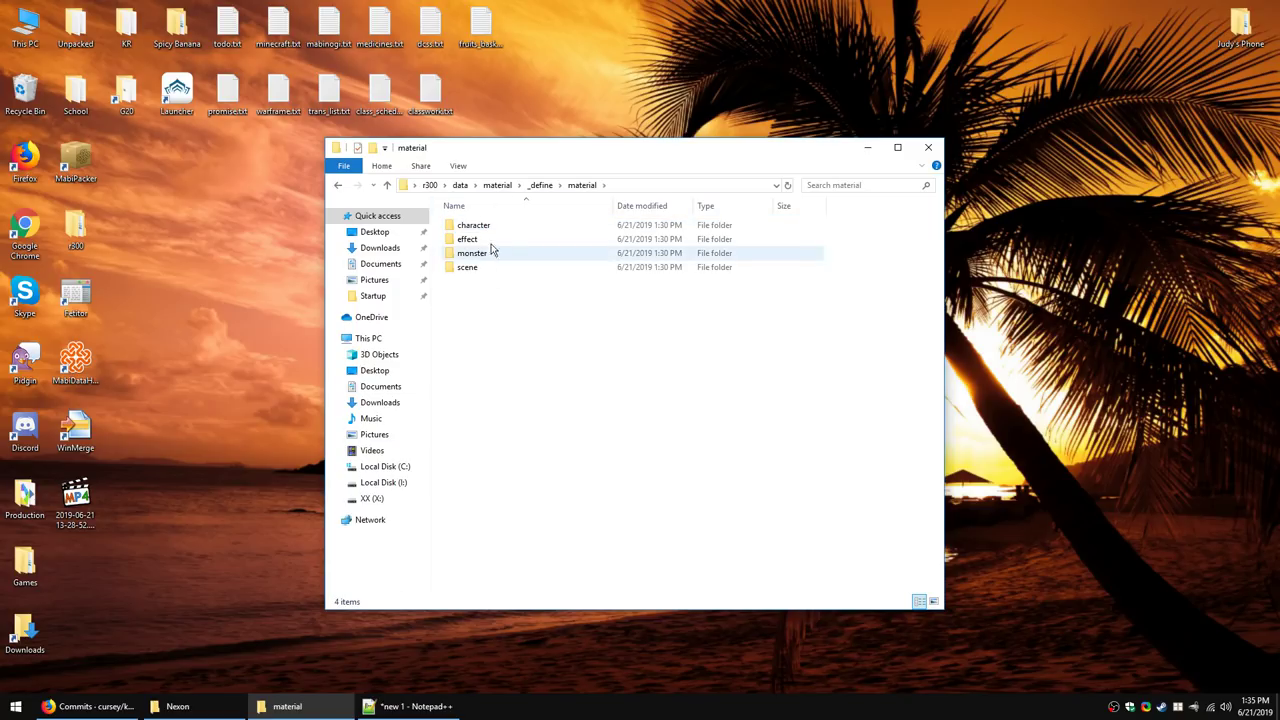
{"action": "double_click", "coordinate": [487, 239]}
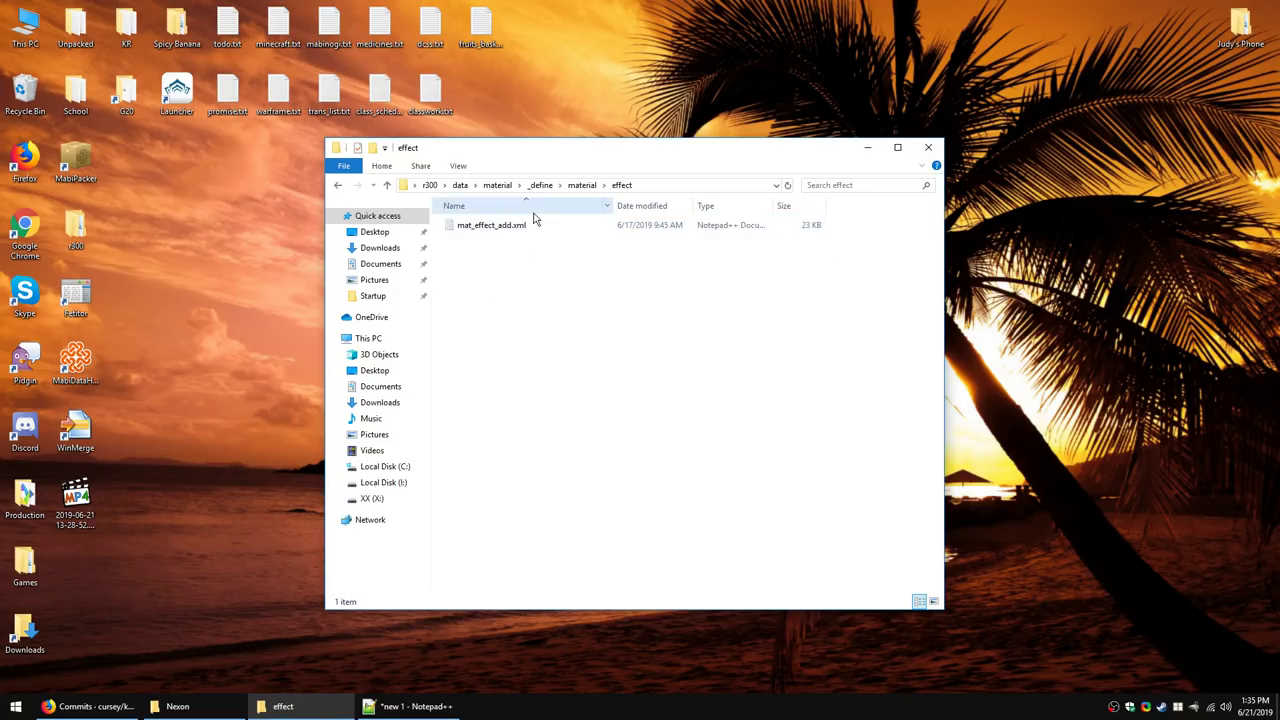
{"action": "left_click", "coordinate": [505, 190]}
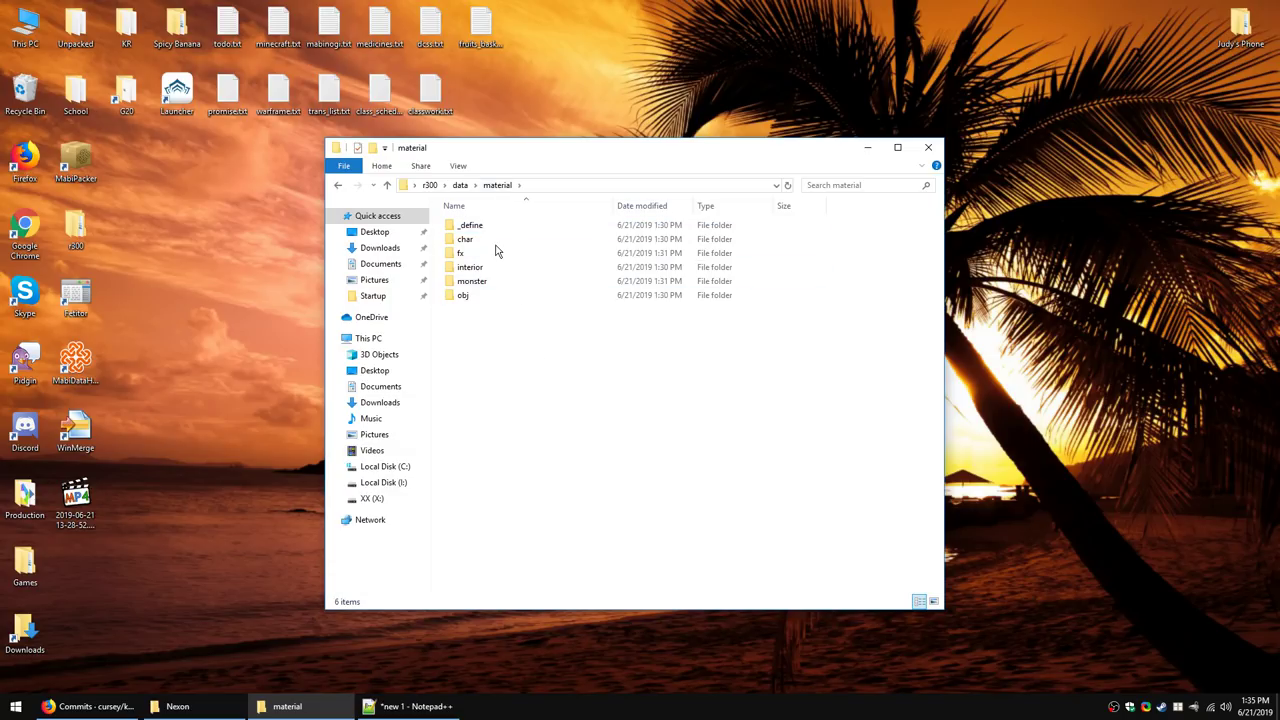
{"action": "left_click", "coordinate": [460, 186]}
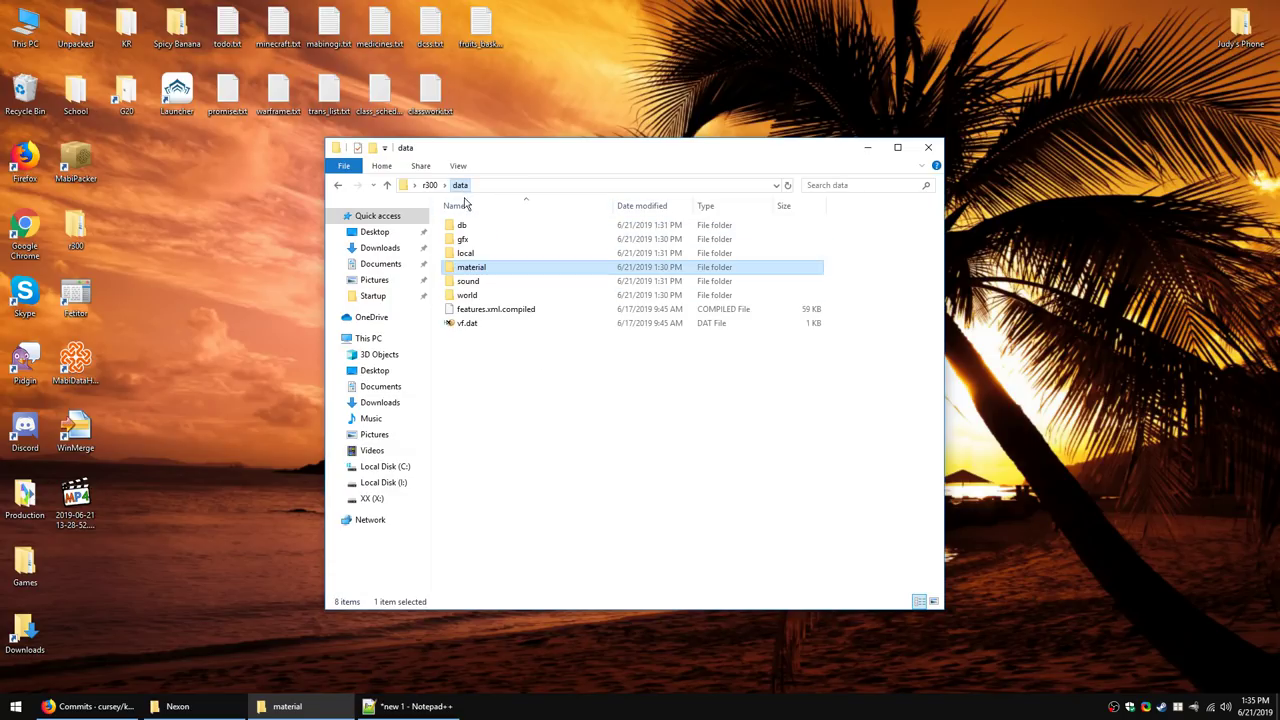
Step: Browse the English text files in local\xml and return to the data folder
{"action": "double_click", "coordinate": [488, 255]}
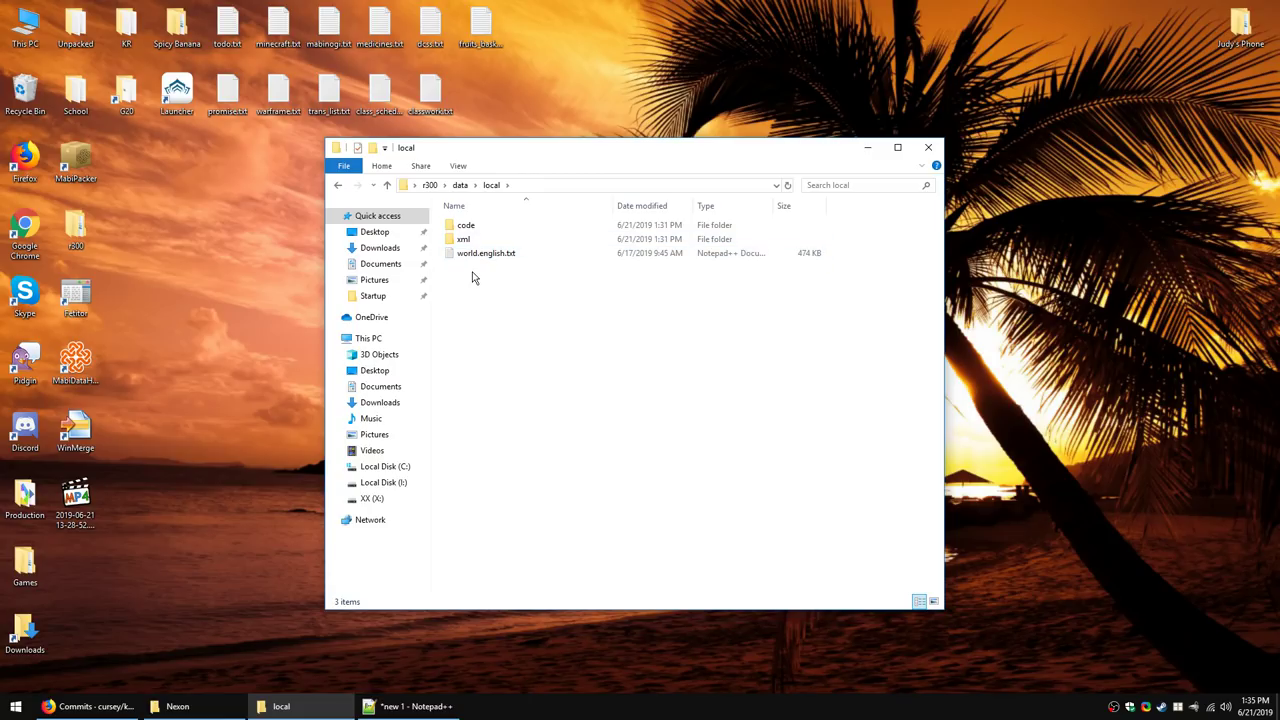
{"action": "double_click", "coordinate": [475, 242]}
{"action": "scroll", "coordinate": [620, 403], "scroll_direction": "down", "scroll_amount": 20}
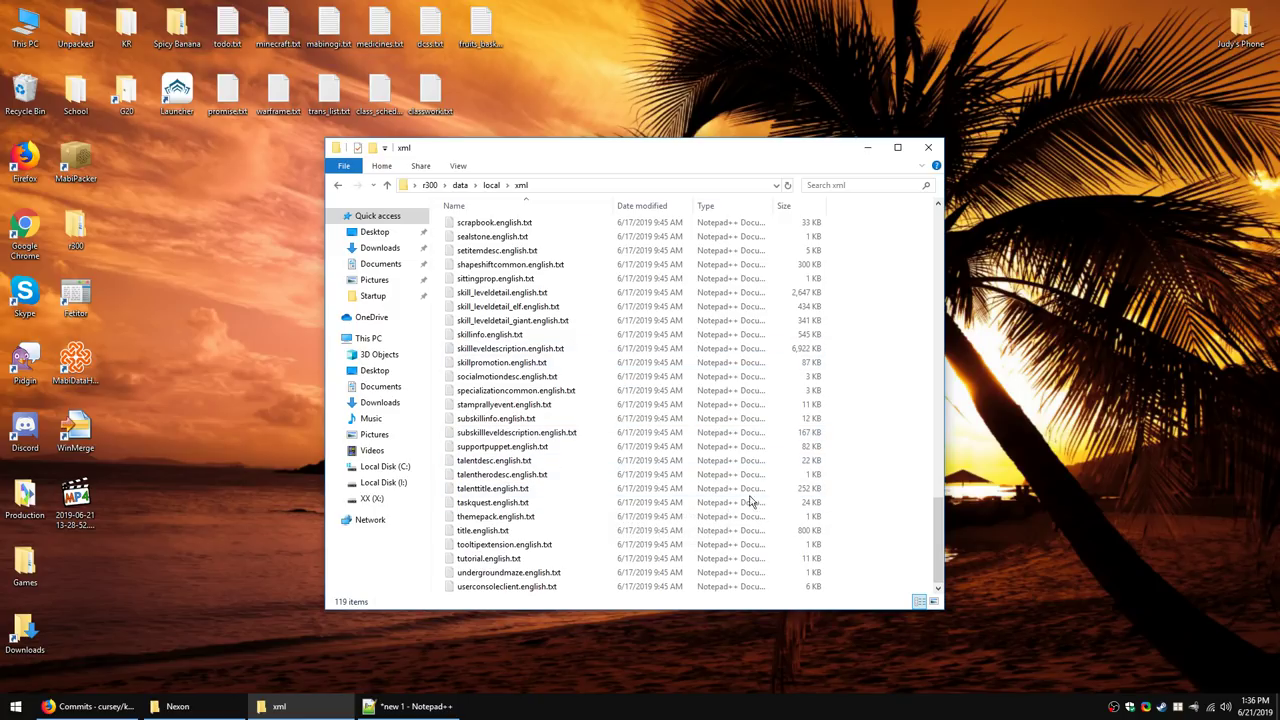
{"action": "scroll", "coordinate": [858, 430], "scroll_direction": "up", "scroll_amount": 20}
{"action": "scroll", "coordinate": [851, 343], "scroll_direction": "down", "scroll_amount": 20}
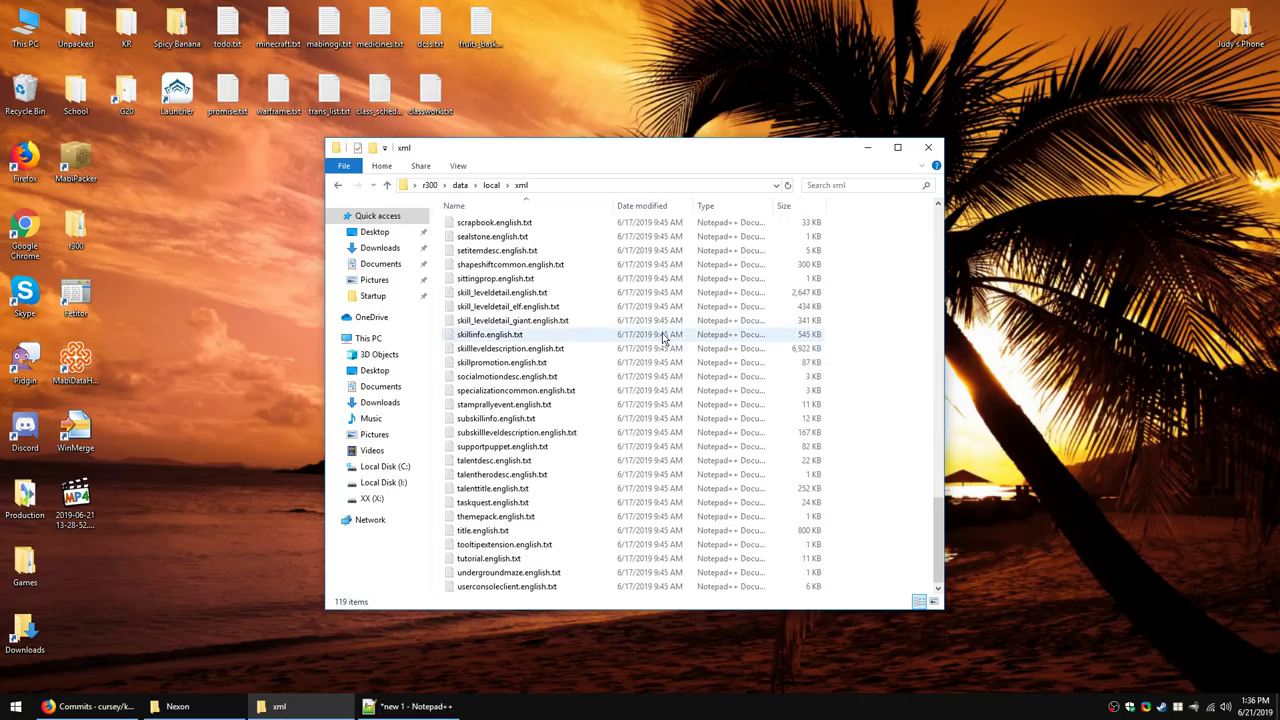
{"action": "scroll", "coordinate": [666, 337], "scroll_direction": "up", "scroll_amount": 10}
{"action": "left_click", "coordinate": [491, 185]}
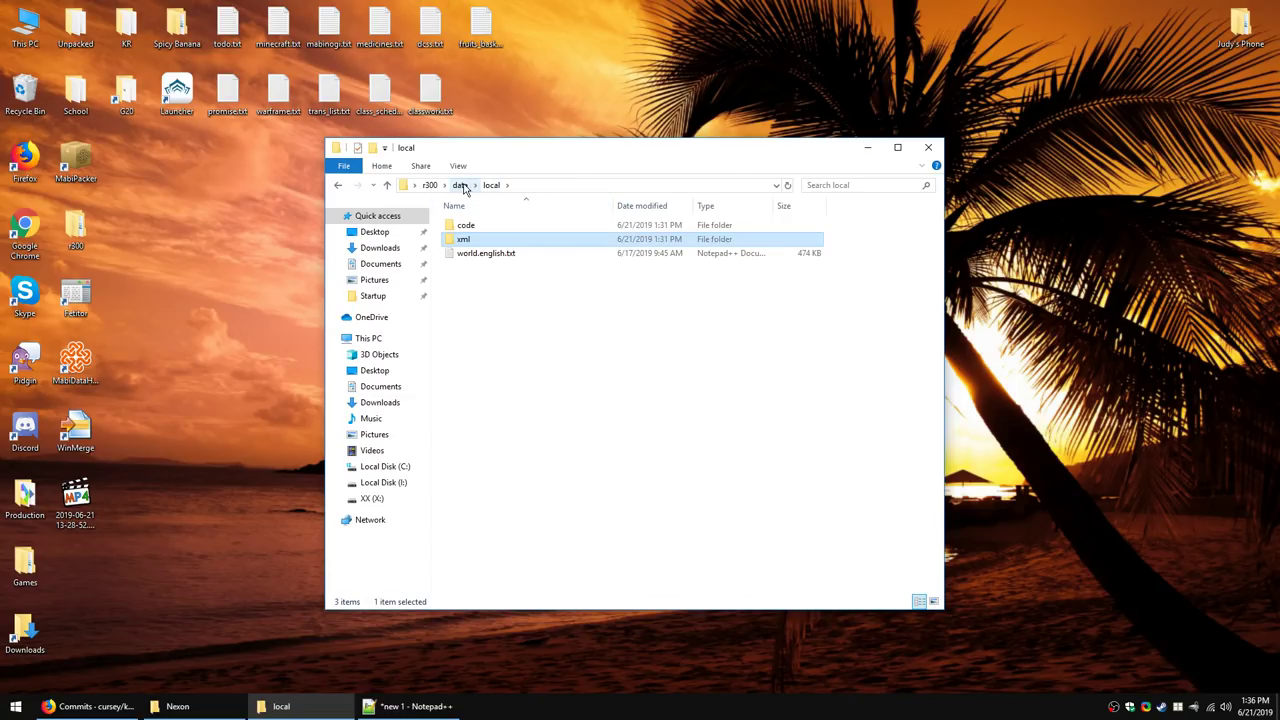
{"action": "left_click", "coordinate": [460, 185]}
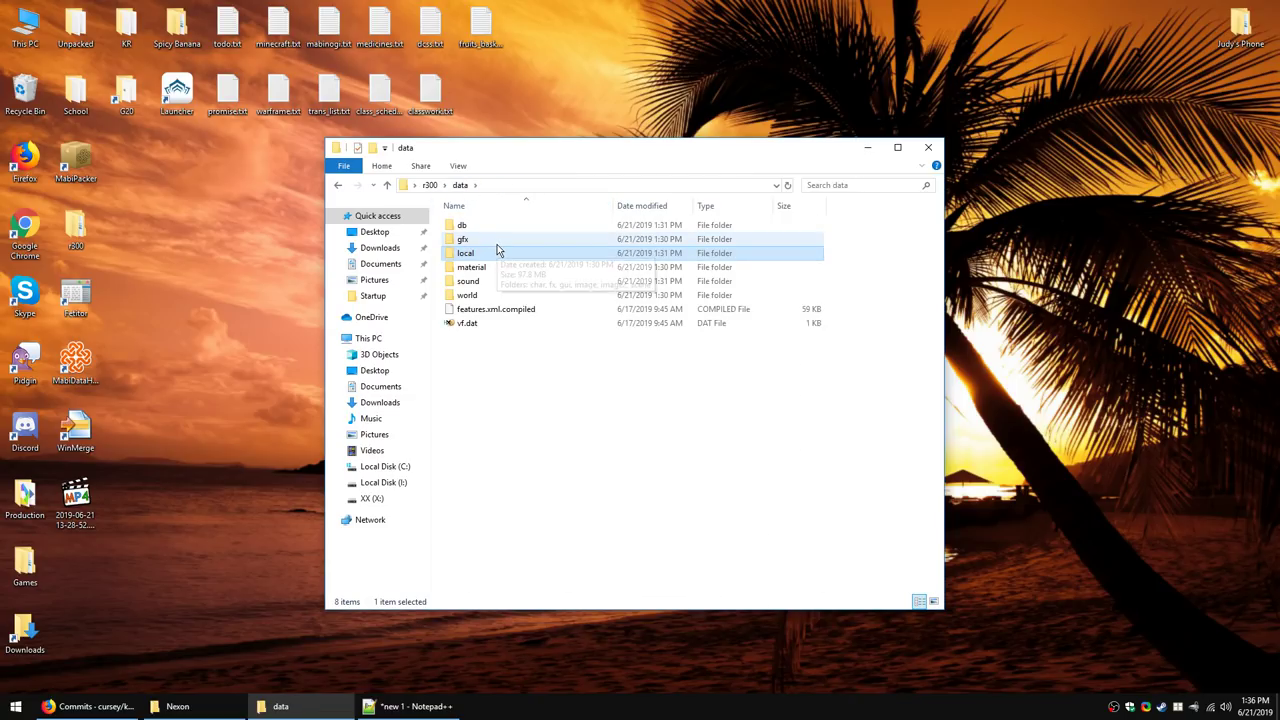
Step: Open the wear folder under gfx\char\human\male to look at its costume model file
{"action": "double_click", "coordinate": [497, 244]}
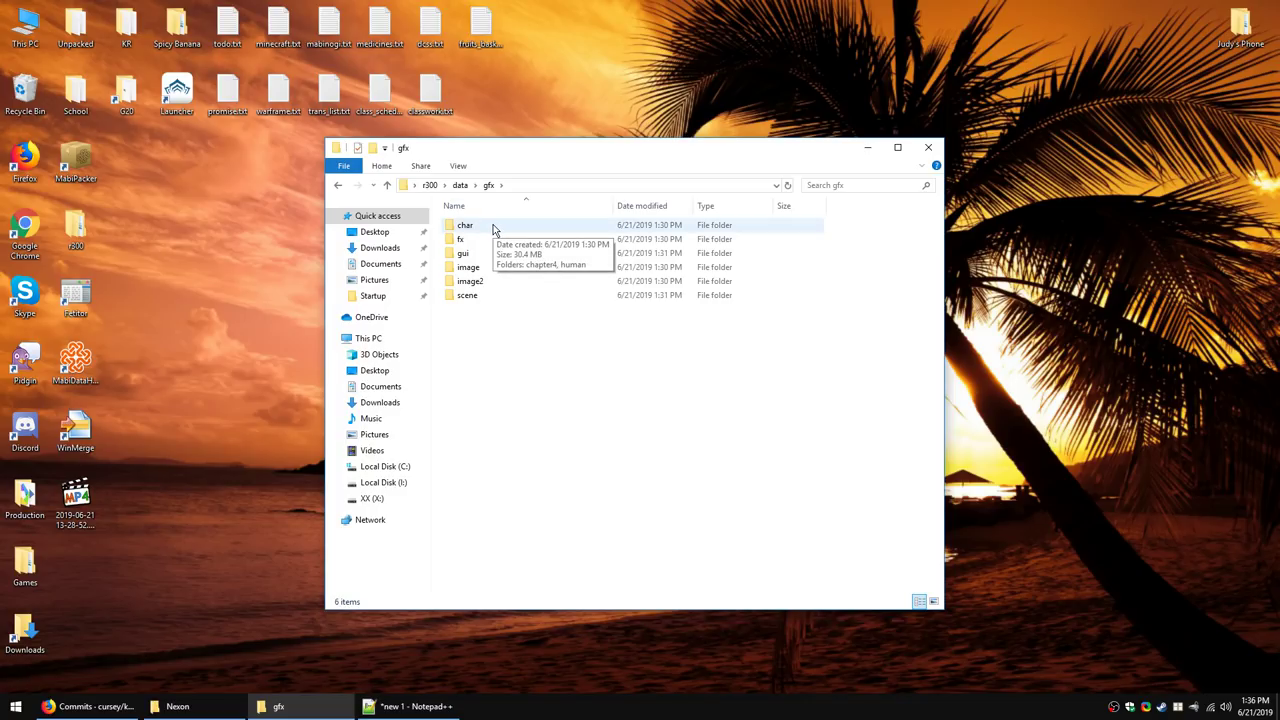
{"action": "double_click", "coordinate": [492, 228]}
{"action": "left_click", "coordinate": [490, 241]}
{"action": "double_click", "coordinate": [490, 241]}
{"action": "double_click", "coordinate": [490, 241]}
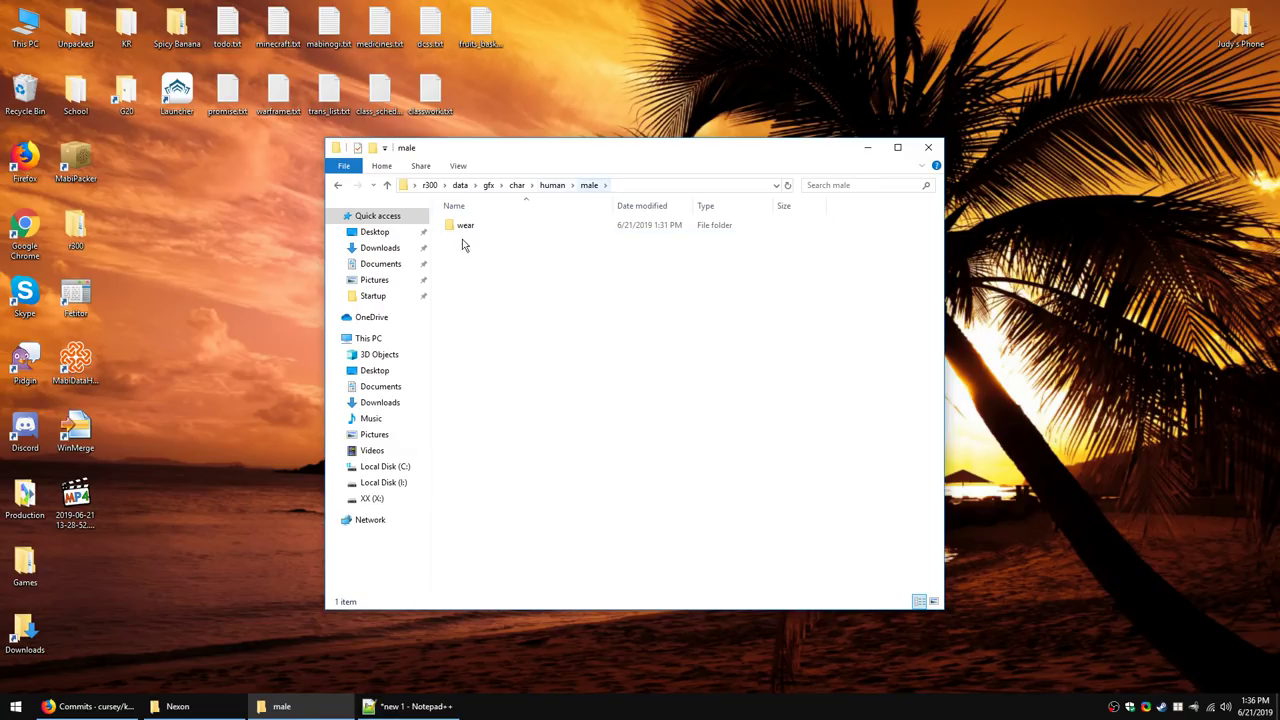
{"action": "double_click", "coordinate": [484, 225]}
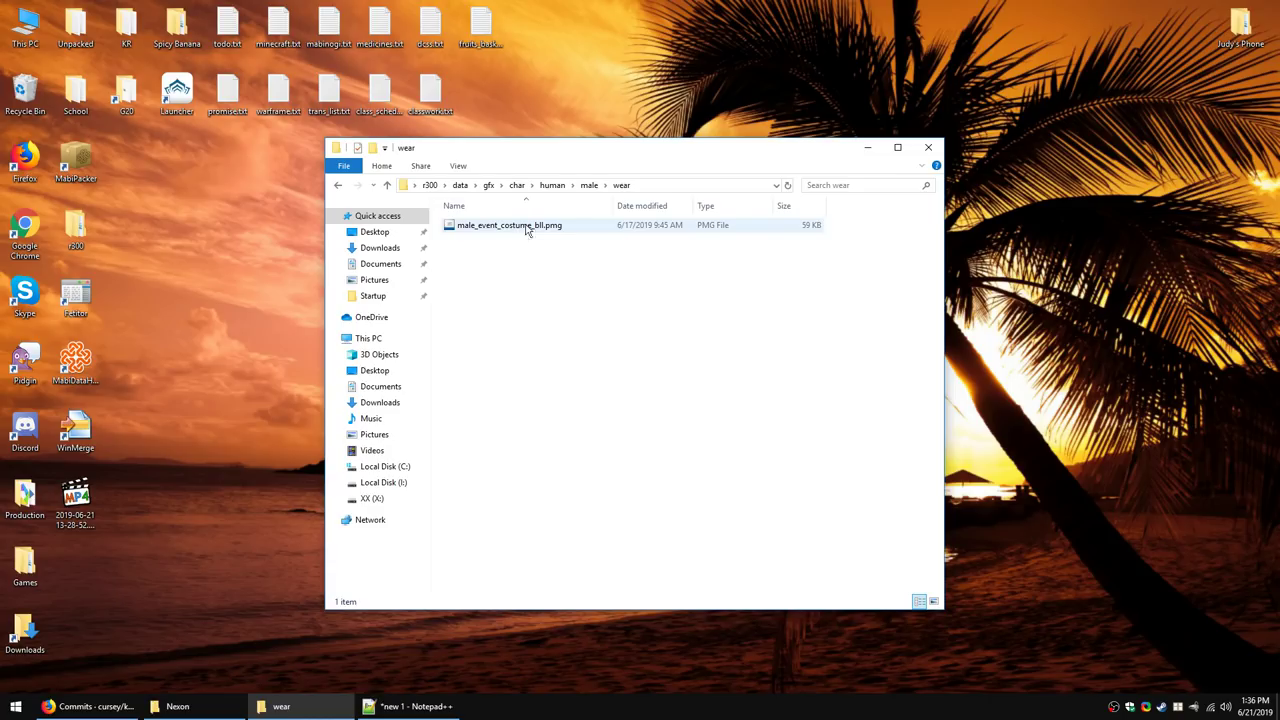
Step: Look through the acc folder and its anim subfolder under char\human and return to the human folder
{"action": "left_click", "coordinate": [545, 190]}
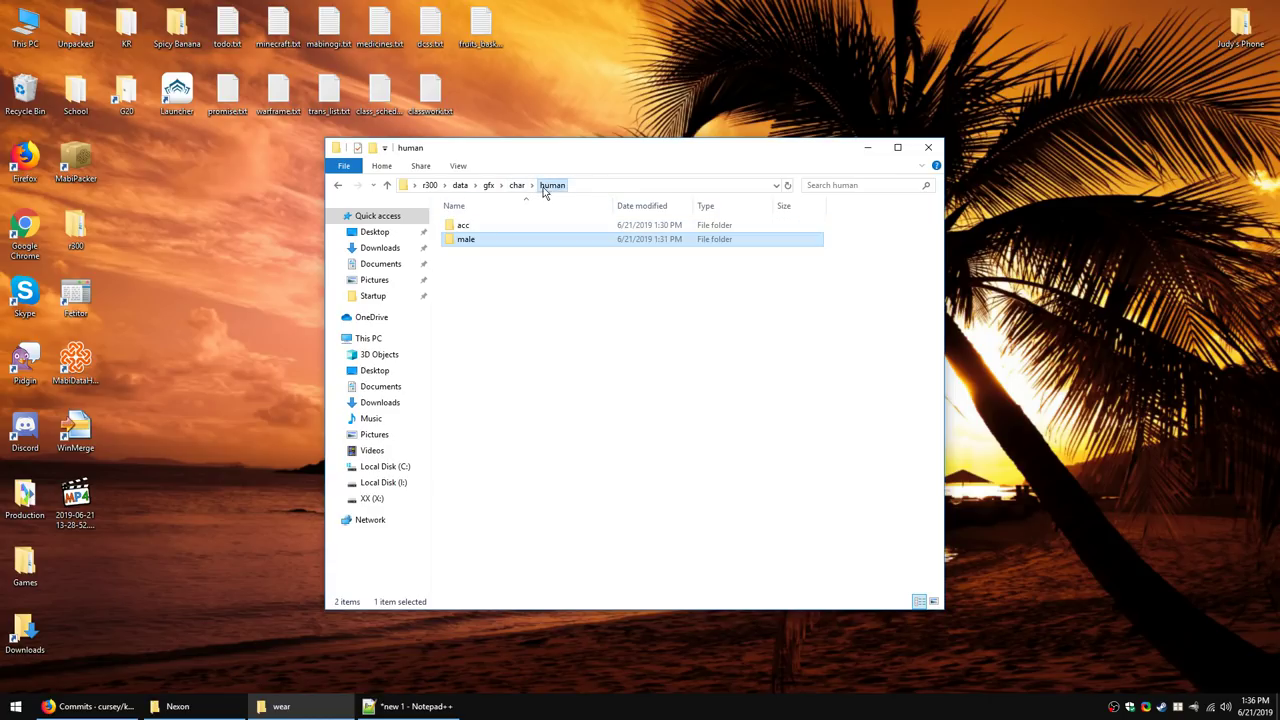
{"action": "double_click", "coordinate": [476, 226]}
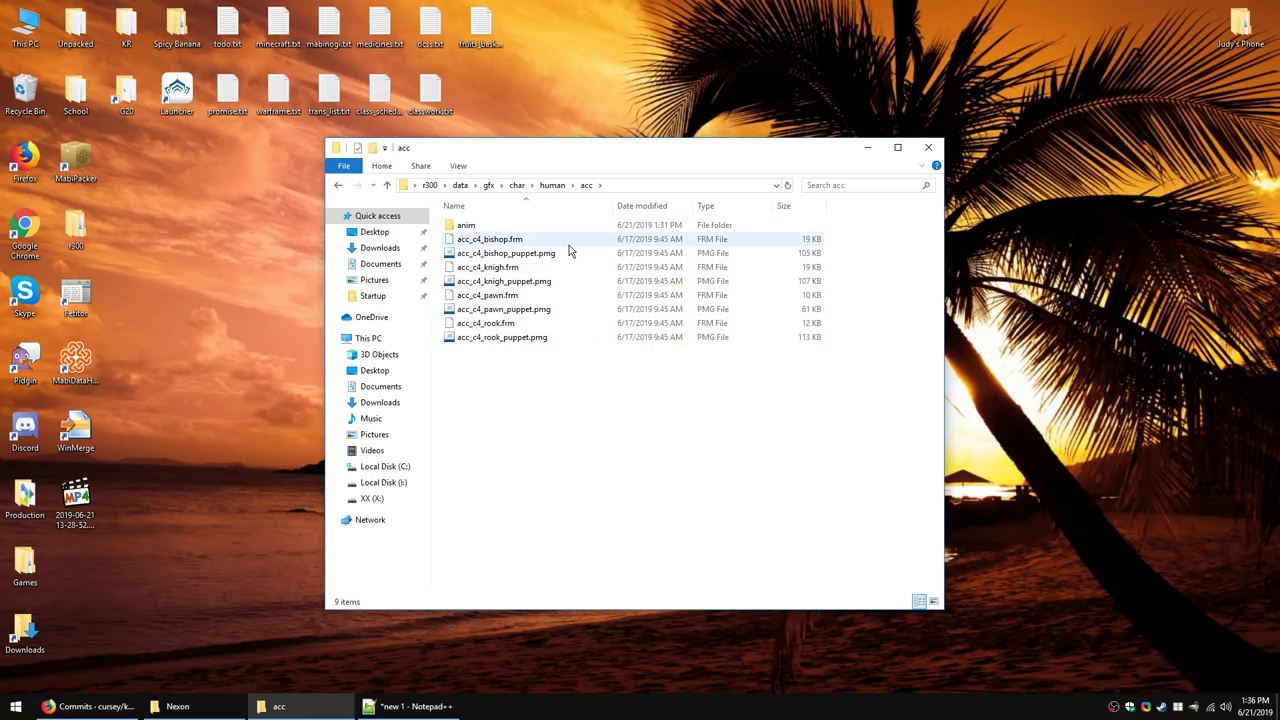
{"action": "double_click", "coordinate": [556, 226]}
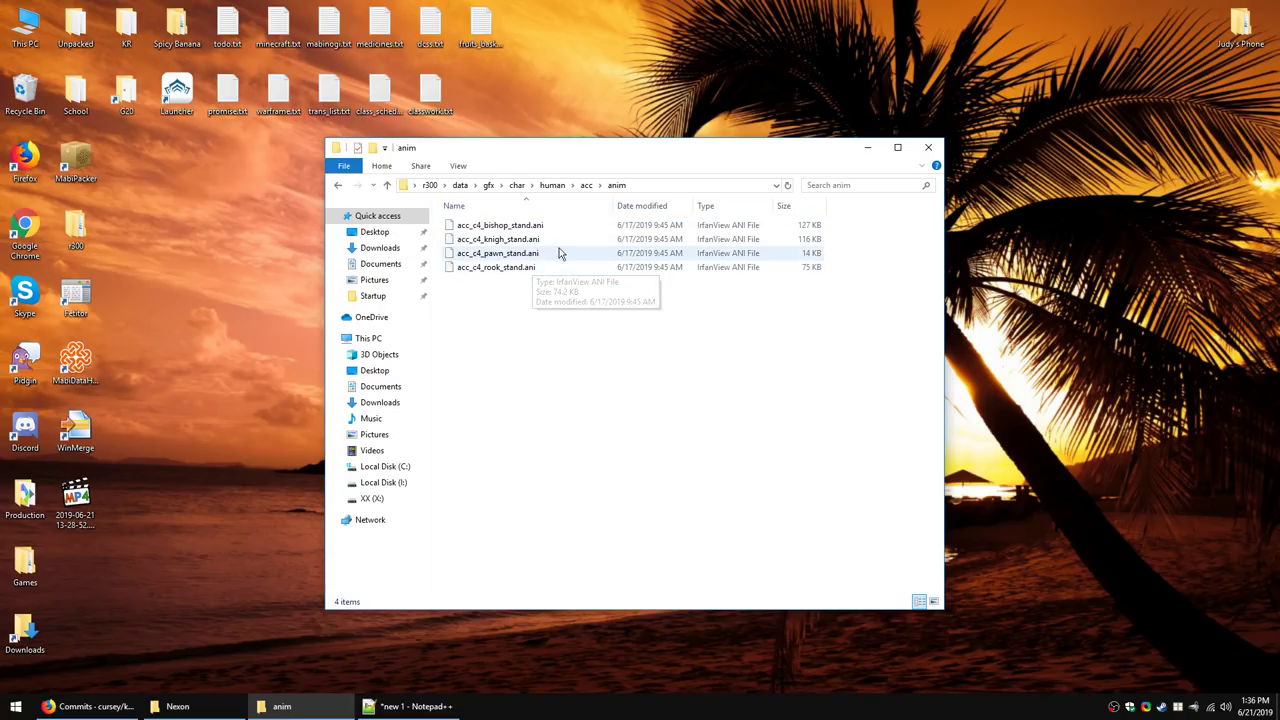
{"action": "left_click", "coordinate": [586, 186]}
{"action": "left_click", "coordinate": [553, 186]}
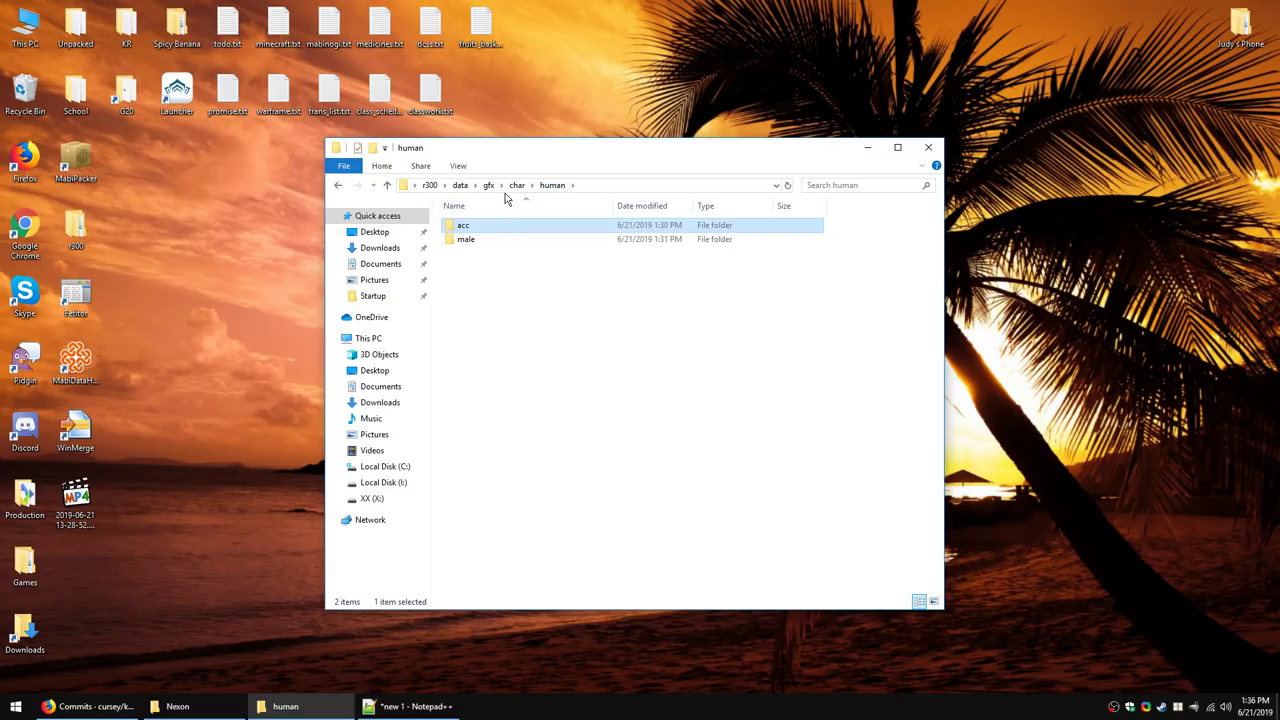
Step: Open the male wear folder under gfx\char\chapter4\human to view its clothing model files
{"action": "left_click", "coordinate": [516, 186]}
{"action": "double_click", "coordinate": [505, 230]}
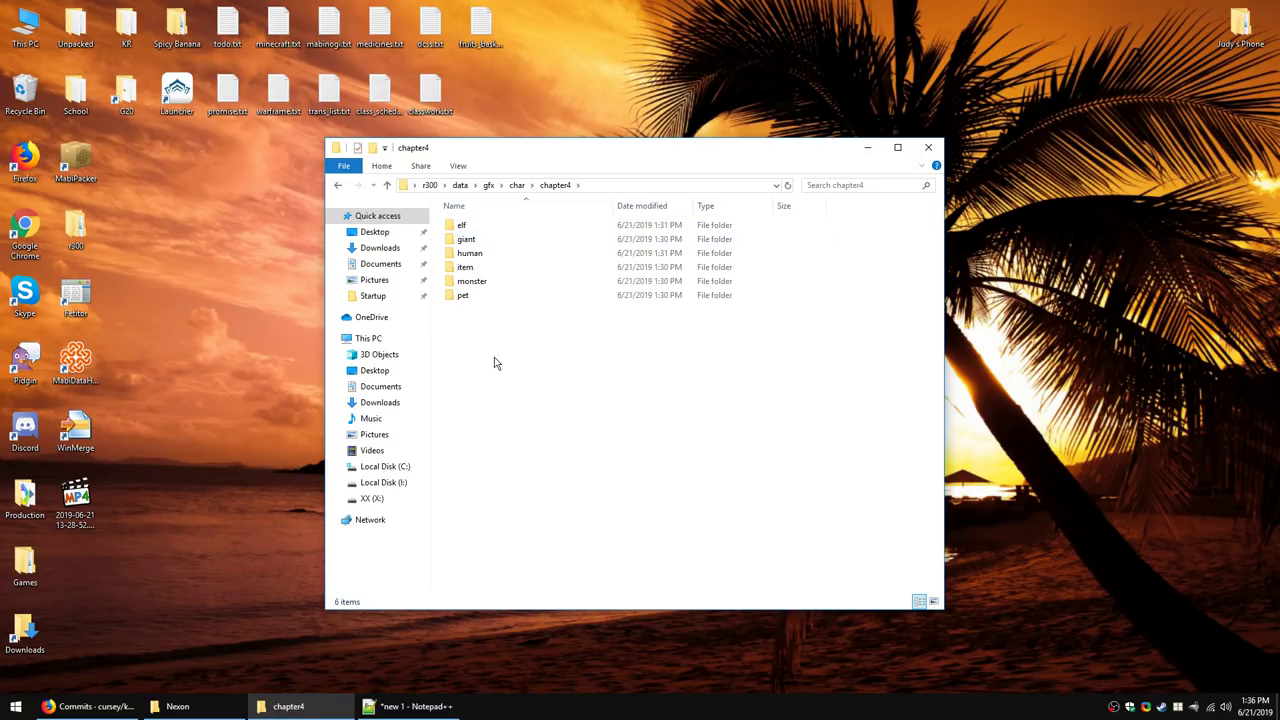
{"action": "double_click", "coordinate": [510, 255]}
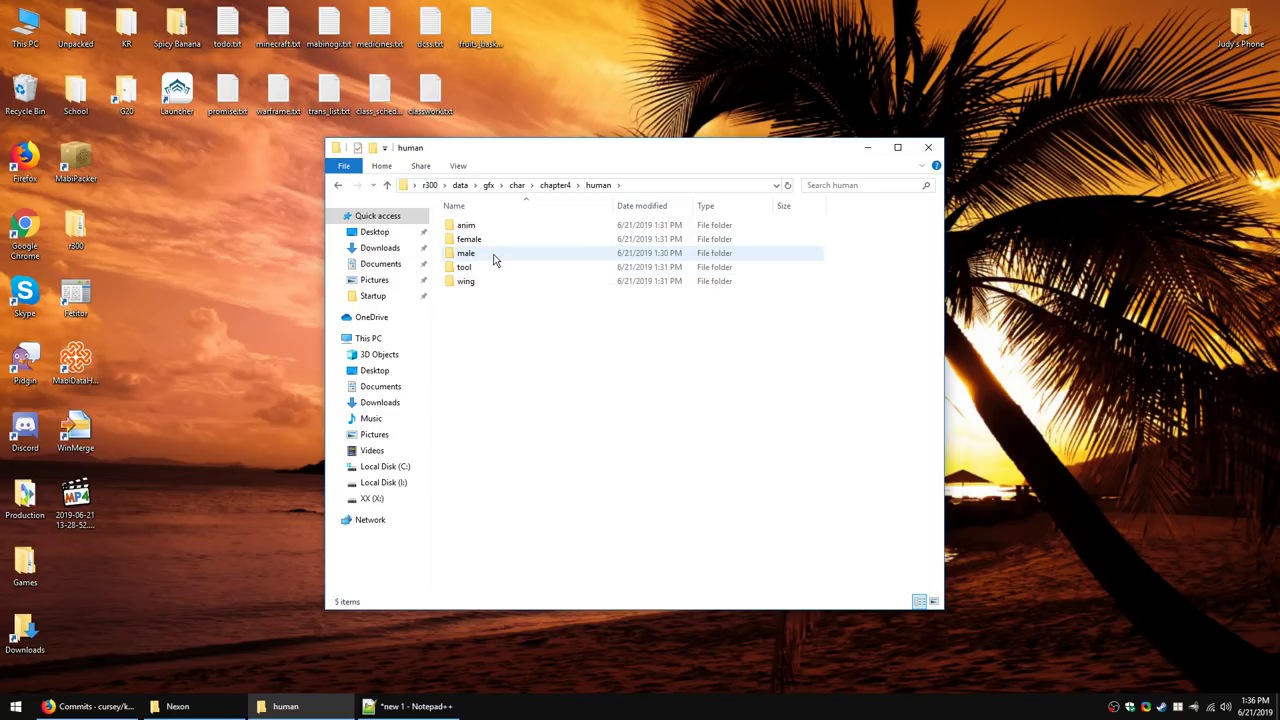
{"action": "double_click", "coordinate": [491, 257]}
{"action": "double_click", "coordinate": [483, 283]}
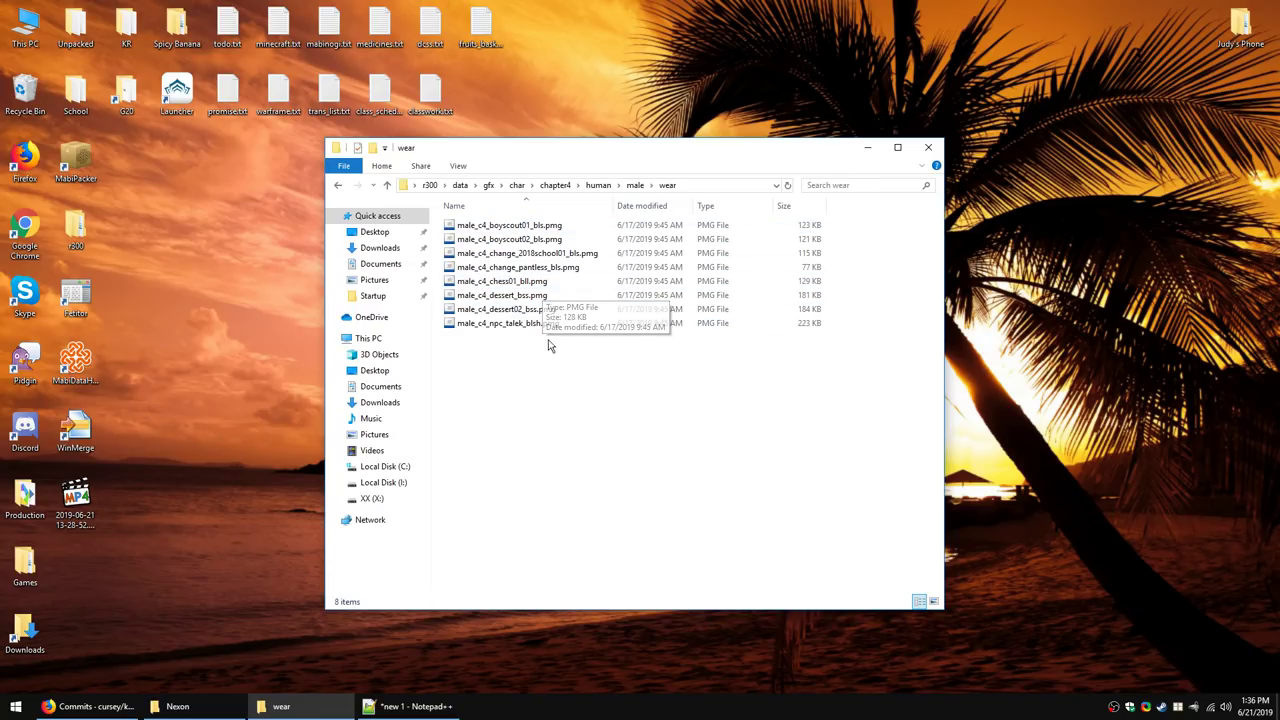
Step: Add the file name male_c4_boyscout01_bls to the Notepad++ list and return to the wear folder
{"action": "left_click", "coordinate": [534, 226]}
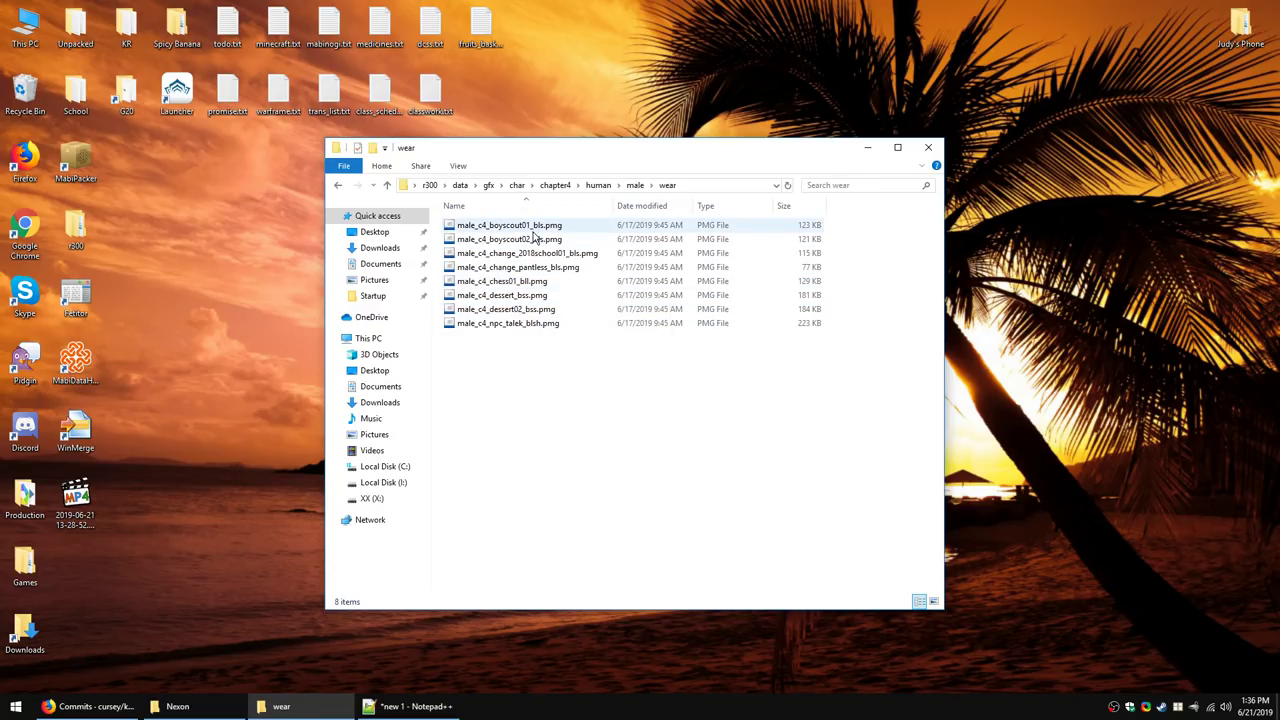
{"action": "left_click", "coordinate": [428, 702]}
{"action": "key", "text": "Return"}
{"action": "left_click", "coordinate": [281, 706]}
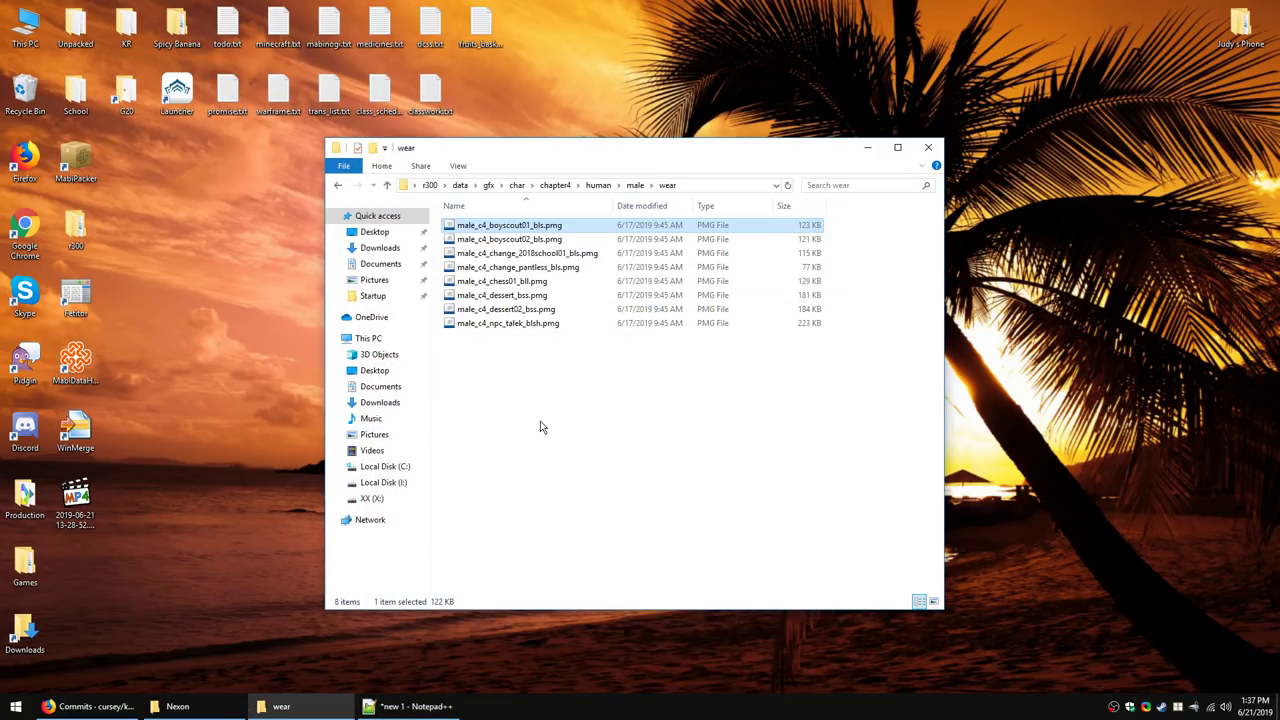
Step: Copy the file name male_c4_change_pantless_bls into the Notepad++ list on its own line
{"action": "left_click", "coordinate": [521, 271]}
{"action": "key", "text": "ctrl+c"}
{"action": "key", "text": "alt+Tab"}
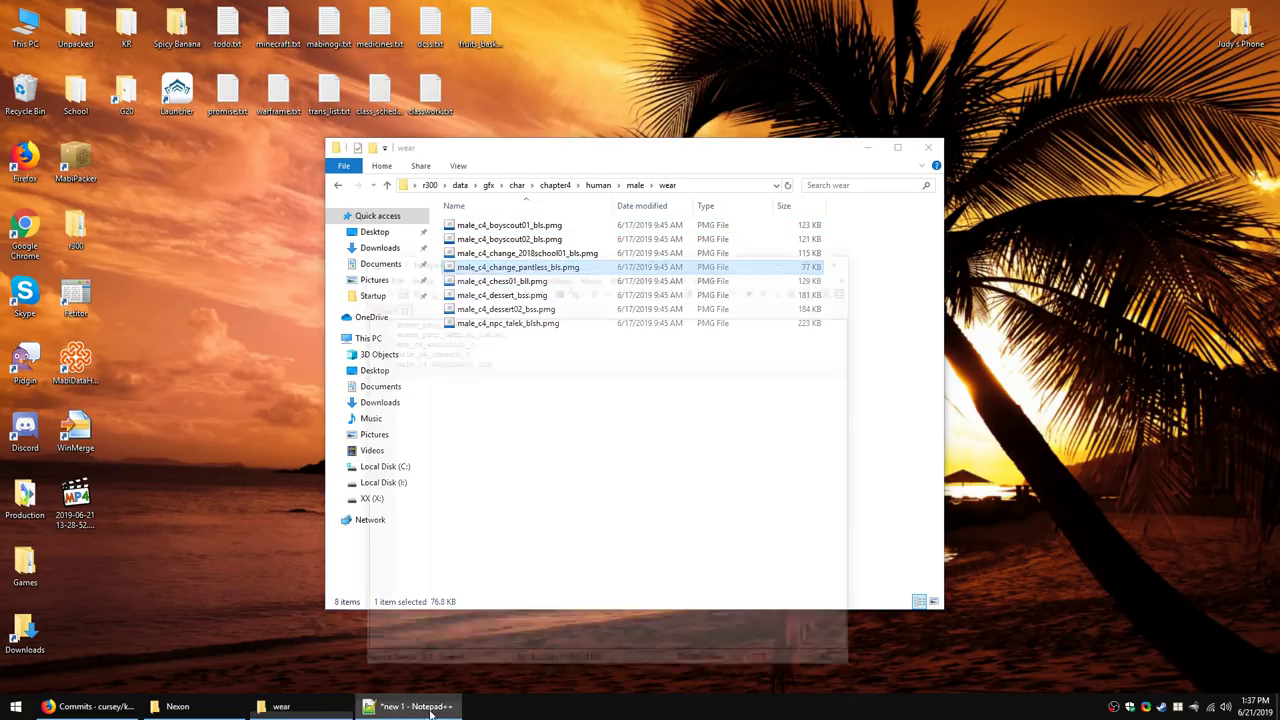
{"action": "key", "text": "ctrl+v"}
{"action": "key", "text": "Return"}
{"action": "key", "text": "alt+Tab"}
Step: Review the noted file names in Notepad++, leave the cursor at the end of the list, and return to the wear folder
{"action": "key", "text": "alt+Tab"}
{"action": "left_click", "coordinate": [511, 258]}
{"action": "left_click", "coordinate": [512, 248]}
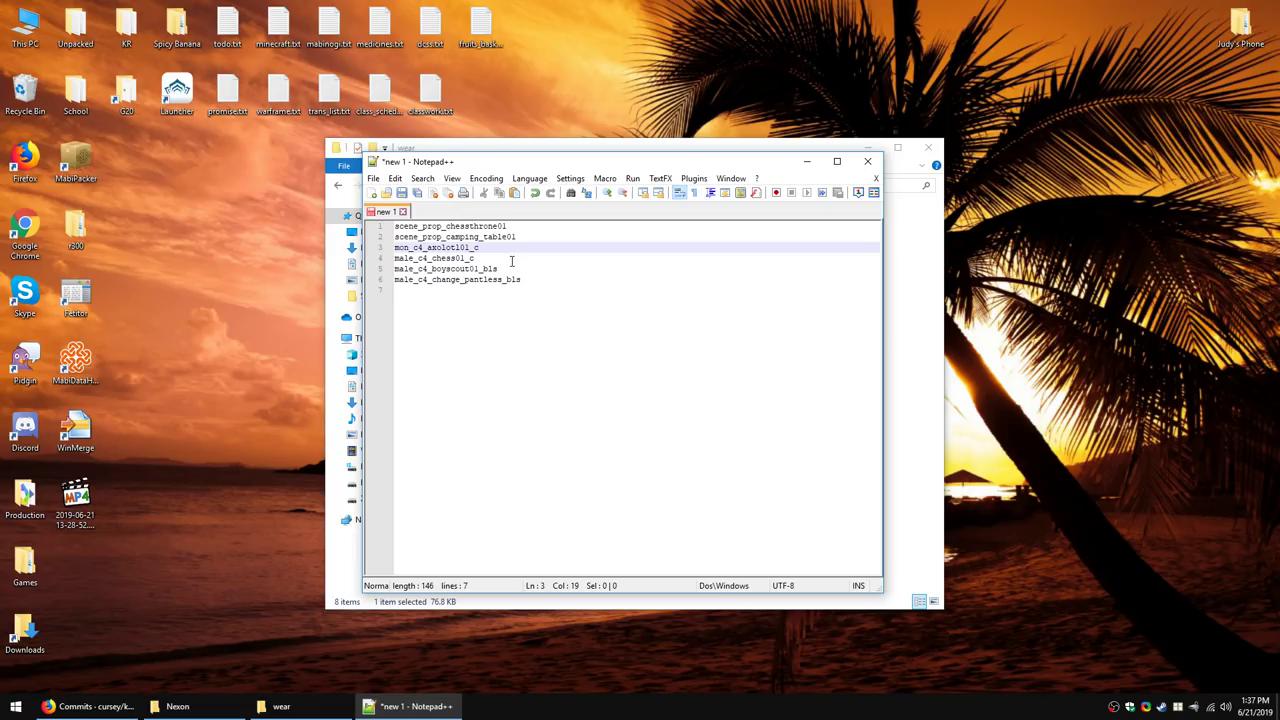
{"action": "left_click", "coordinate": [510, 271]}
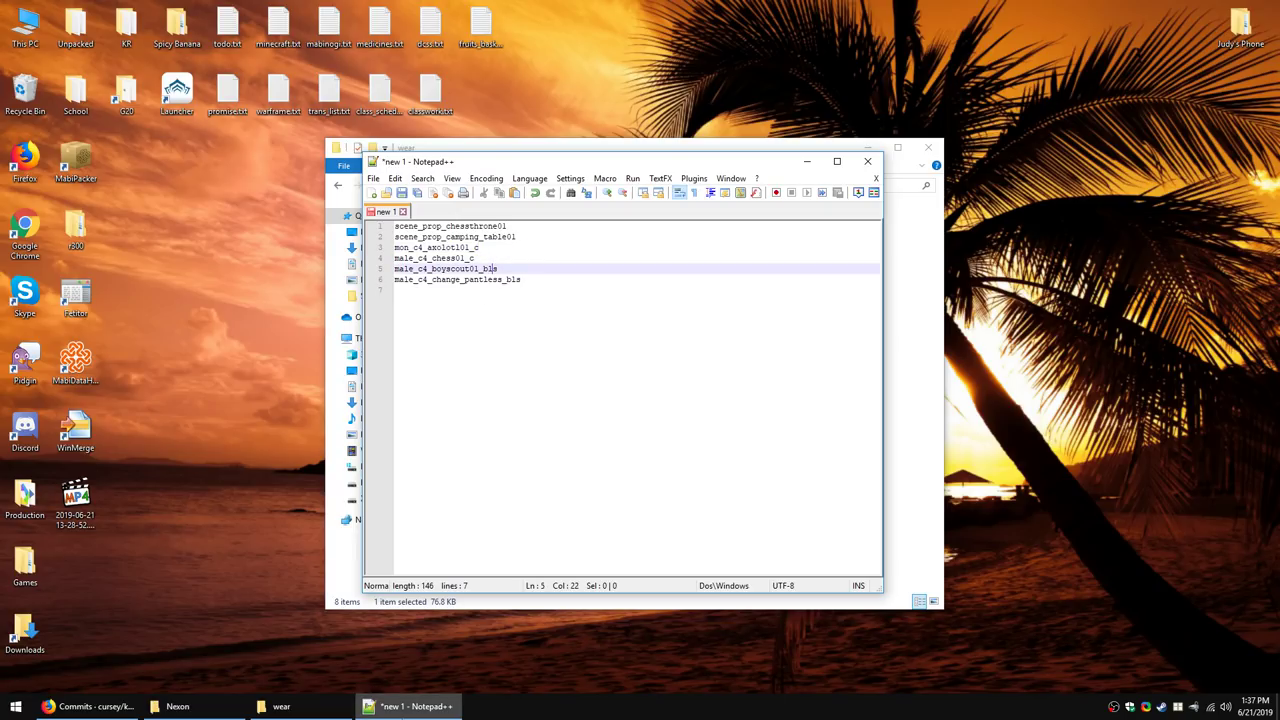
{"action": "key", "text": "alt+Tab"}
{"action": "key", "text": "alt+Tab"}
{"action": "key", "text": "ctrl+End"}
{"action": "key", "text": "alt+Tab"}
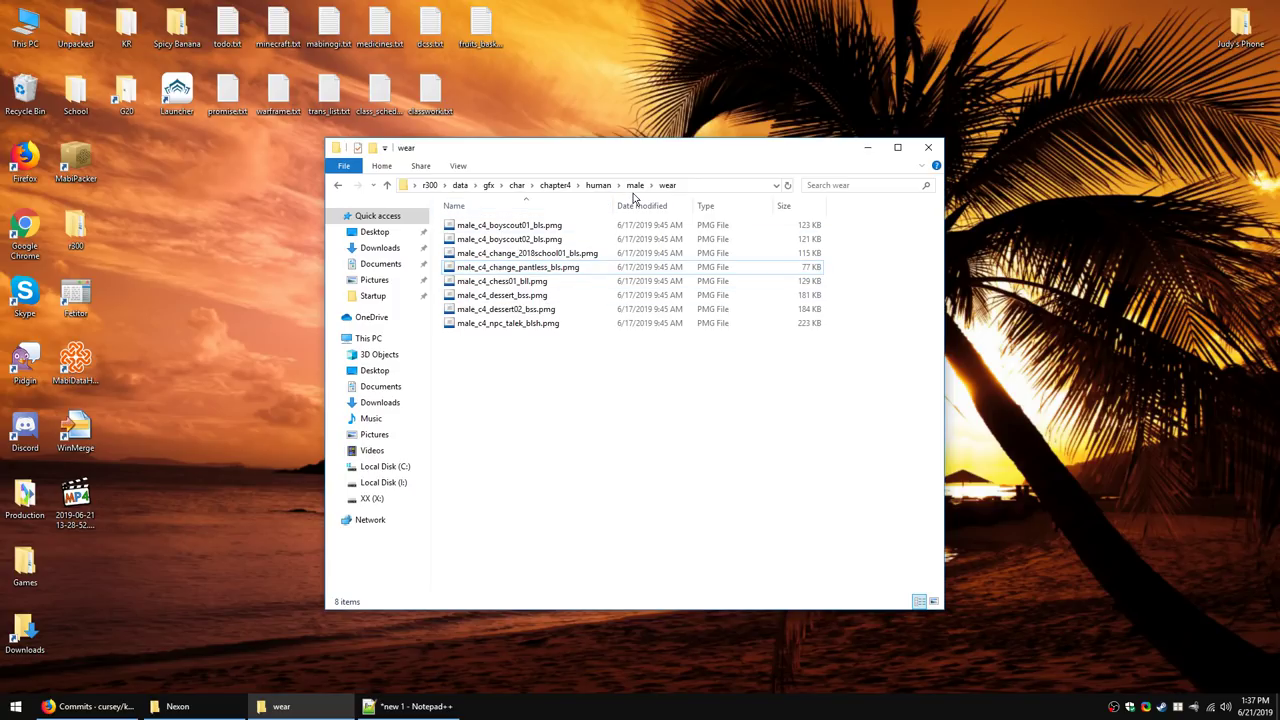
Step: Check the wing folder under chapter4\human and open the neighbouring tool folder
{"action": "left_click", "coordinate": [599, 185]}
{"action": "left_click", "coordinate": [468, 254]}
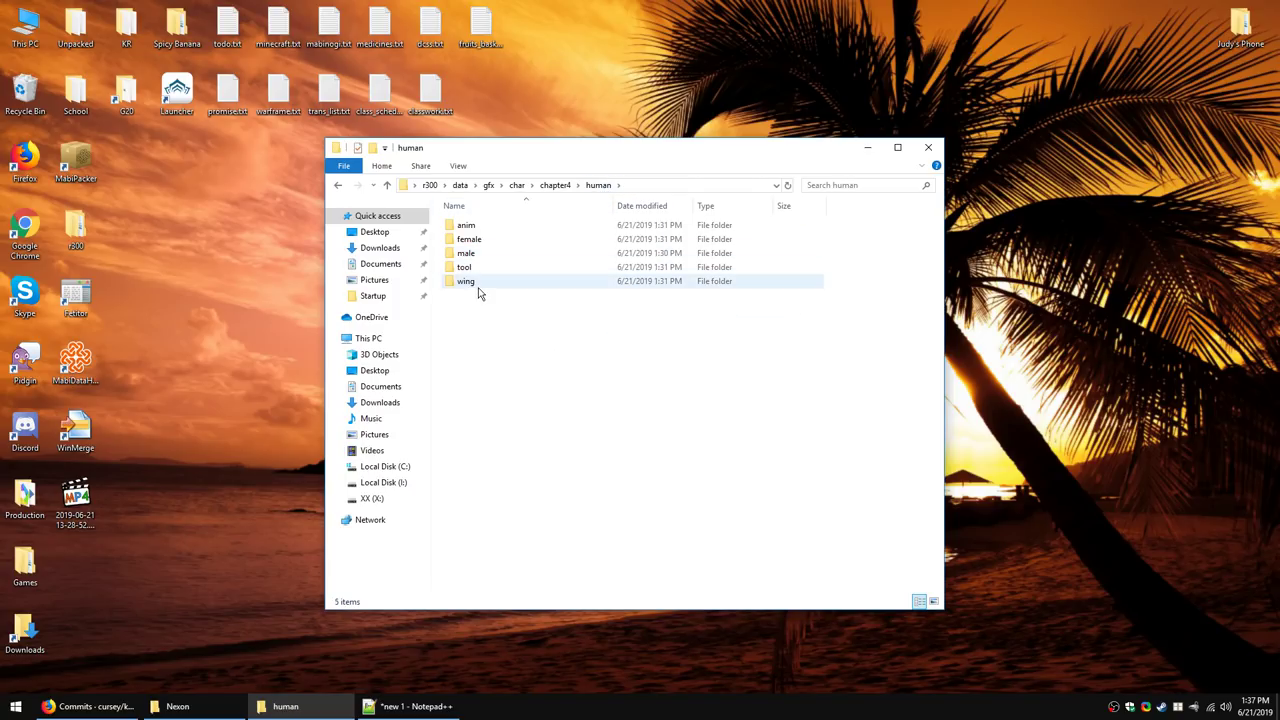
{"action": "double_click", "coordinate": [489, 281]}
{"action": "key", "text": "alt+Left"}
{"action": "left_click", "coordinate": [486, 271]}
{"action": "double_click", "coordinate": [489, 271]}
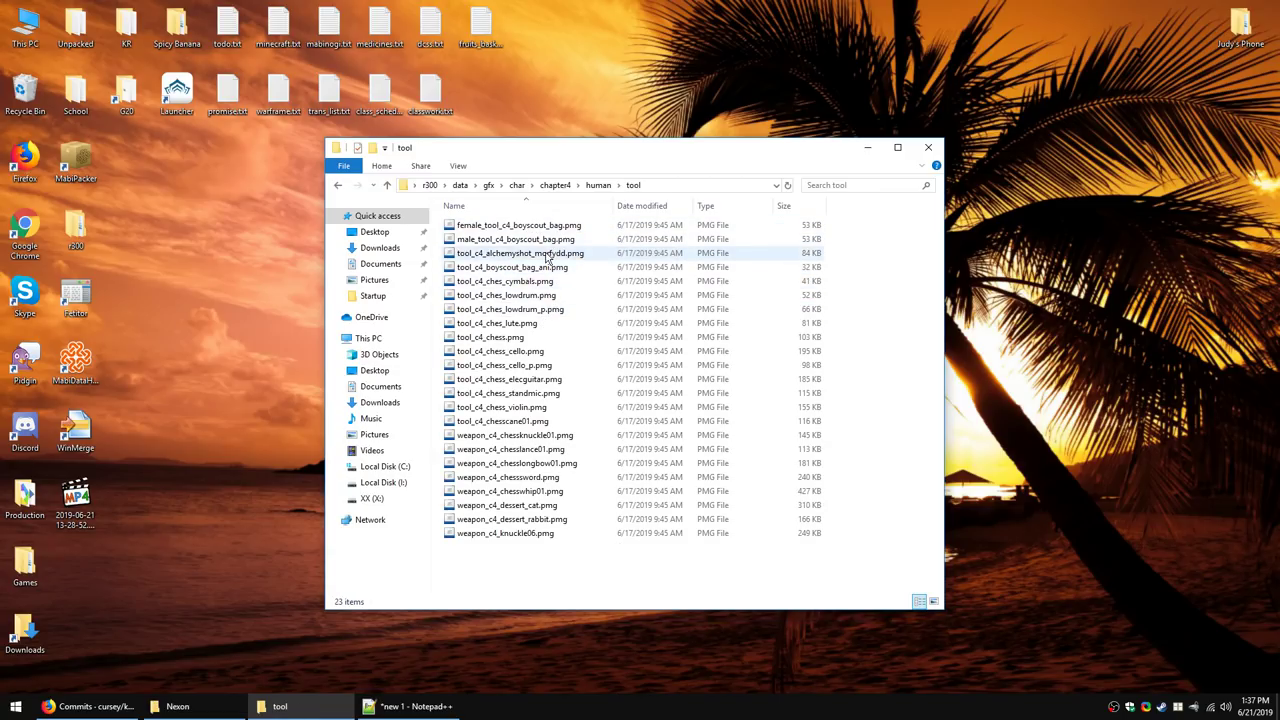
Step: Add the file name weapon_c4_chessknuckle01 to the Notepad++ list and return to the tool folder
{"action": "left_click", "coordinate": [569, 440]}
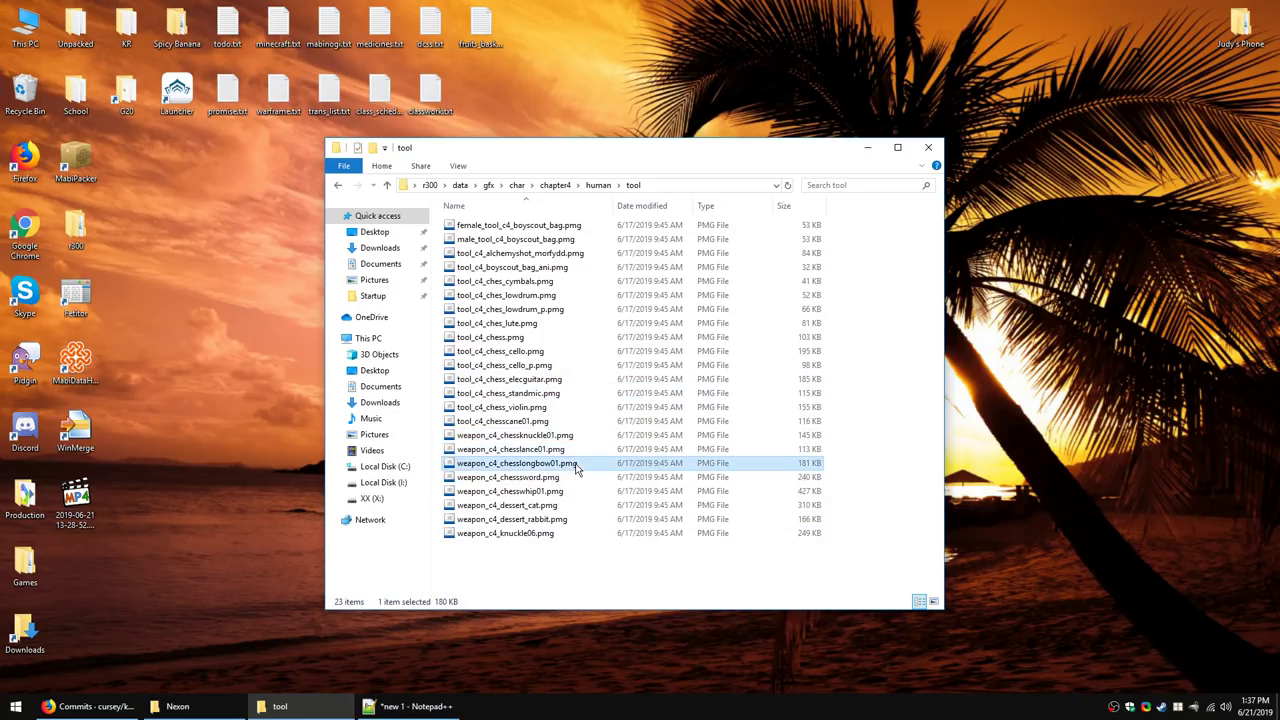
{"action": "key", "text": "ctrl+c"}
{"action": "left_click", "coordinate": [410, 706]}
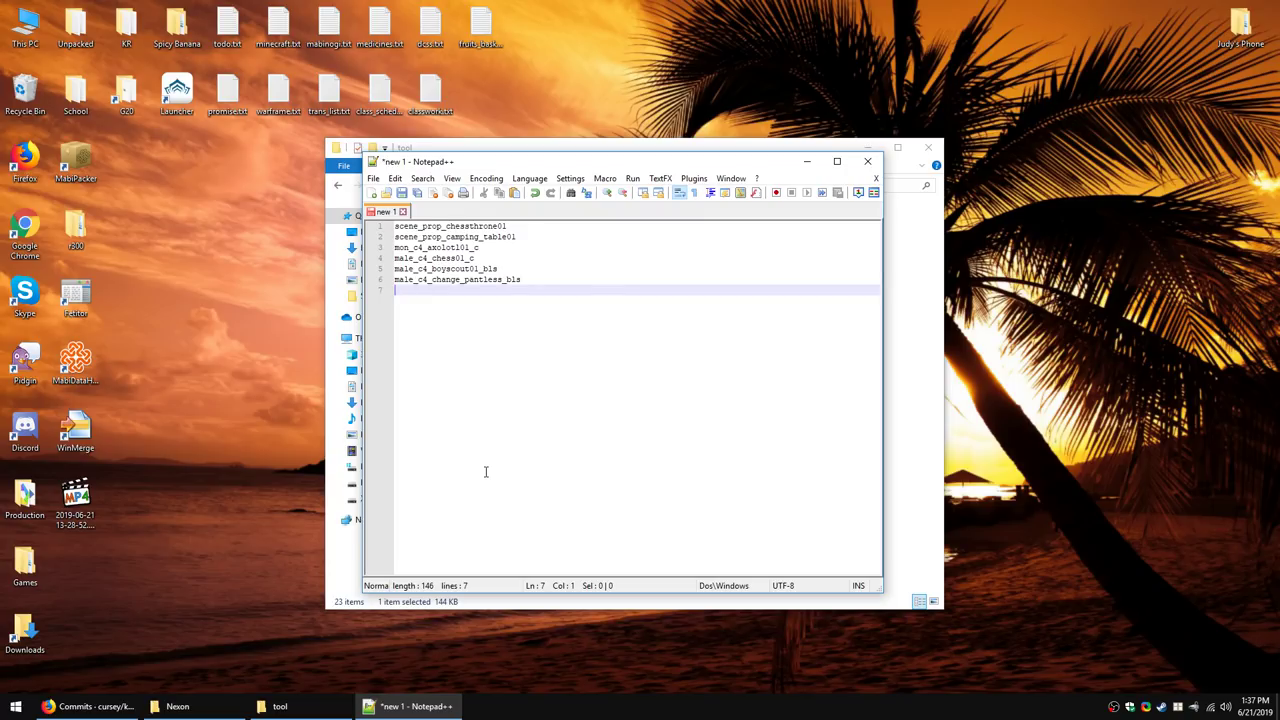
{"action": "key", "text": "ctrl+v"}
{"action": "key", "text": "Return"}
{"action": "left_click", "coordinate": [455, 700]}
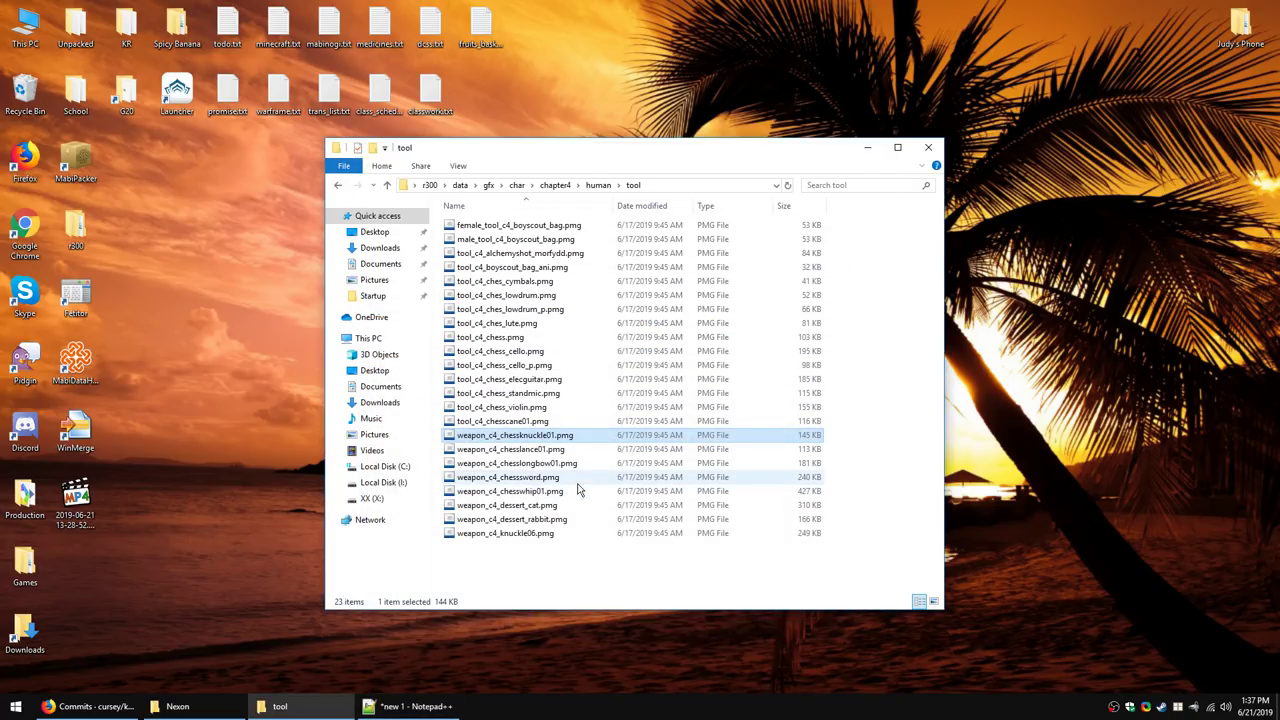
Step: Add the file name weapon_c4_chesslance01 to the Notepad++ list and return to the tool folder
{"action": "left_click", "coordinate": [520, 450]}
{"action": "key", "text": "ctrl+c"}
{"action": "left_click", "coordinate": [410, 706]}
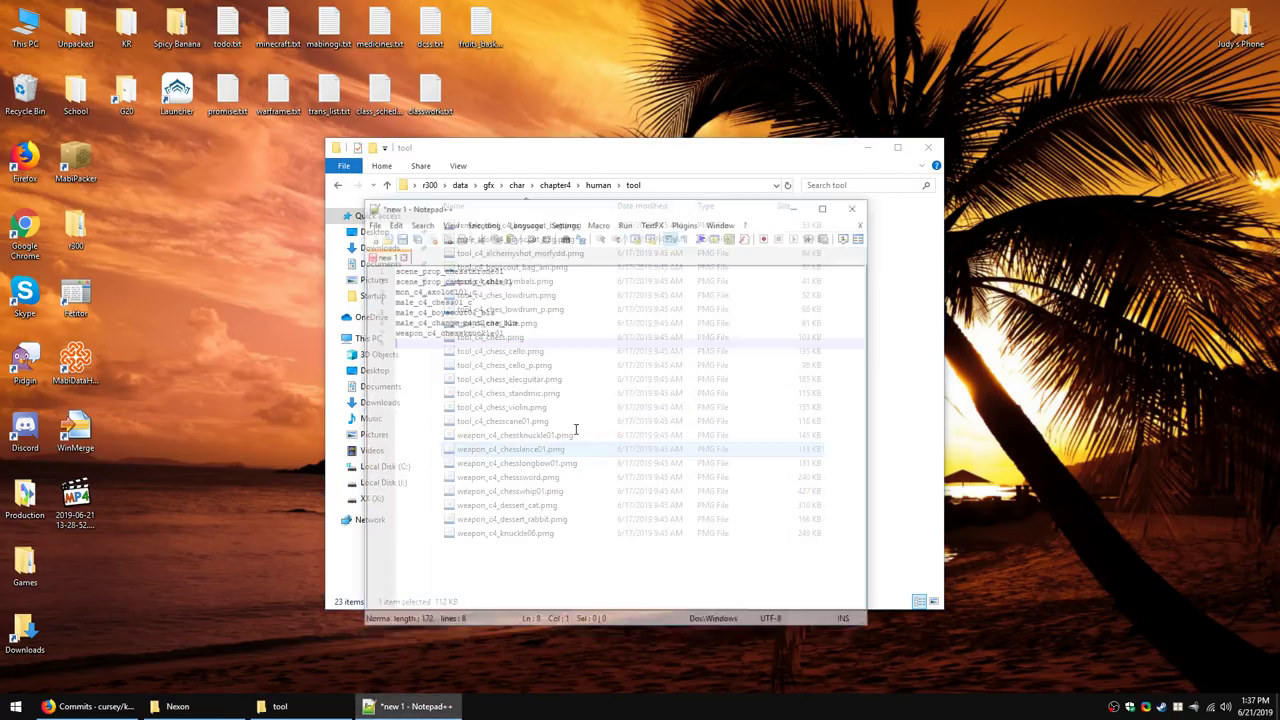
{"action": "key", "text": "ctrl+v"}
{"action": "key", "text": "Return"}
{"action": "left_click", "coordinate": [410, 706]}
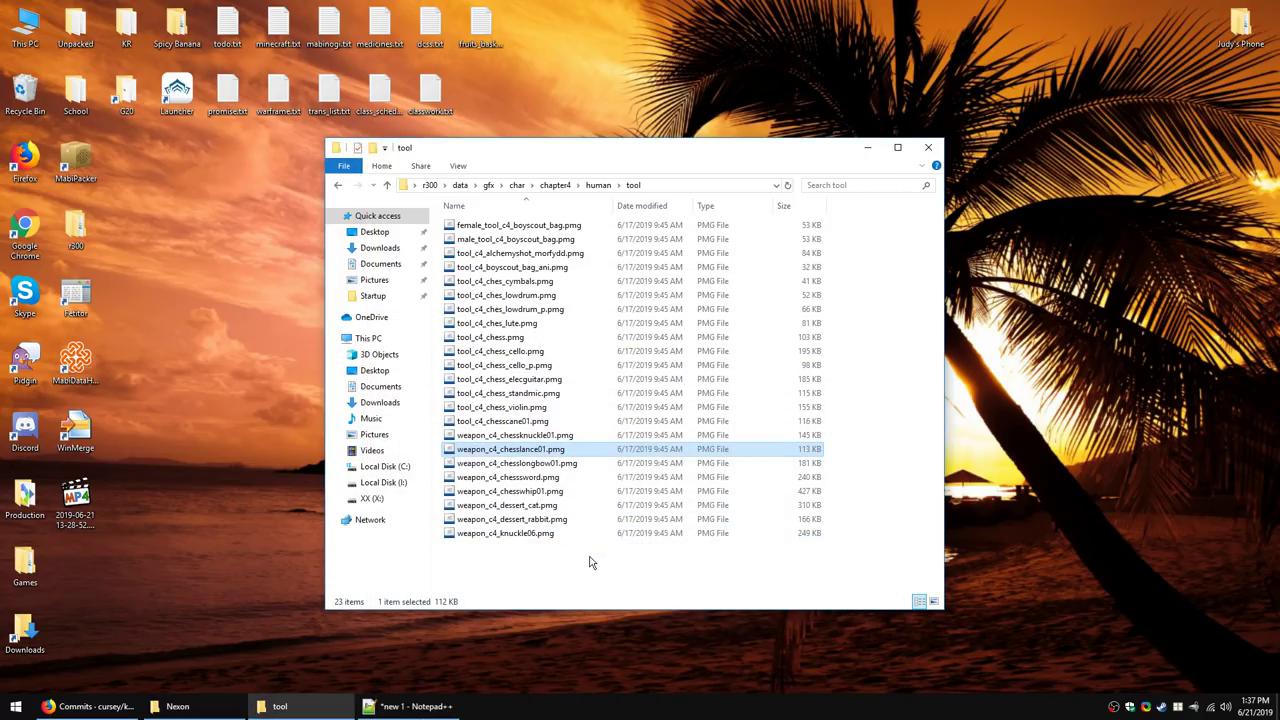
Step: Browse the item model files in chapter4\item\mesh and return to the chapter4 folder
{"action": "left_click", "coordinate": [555, 185]}
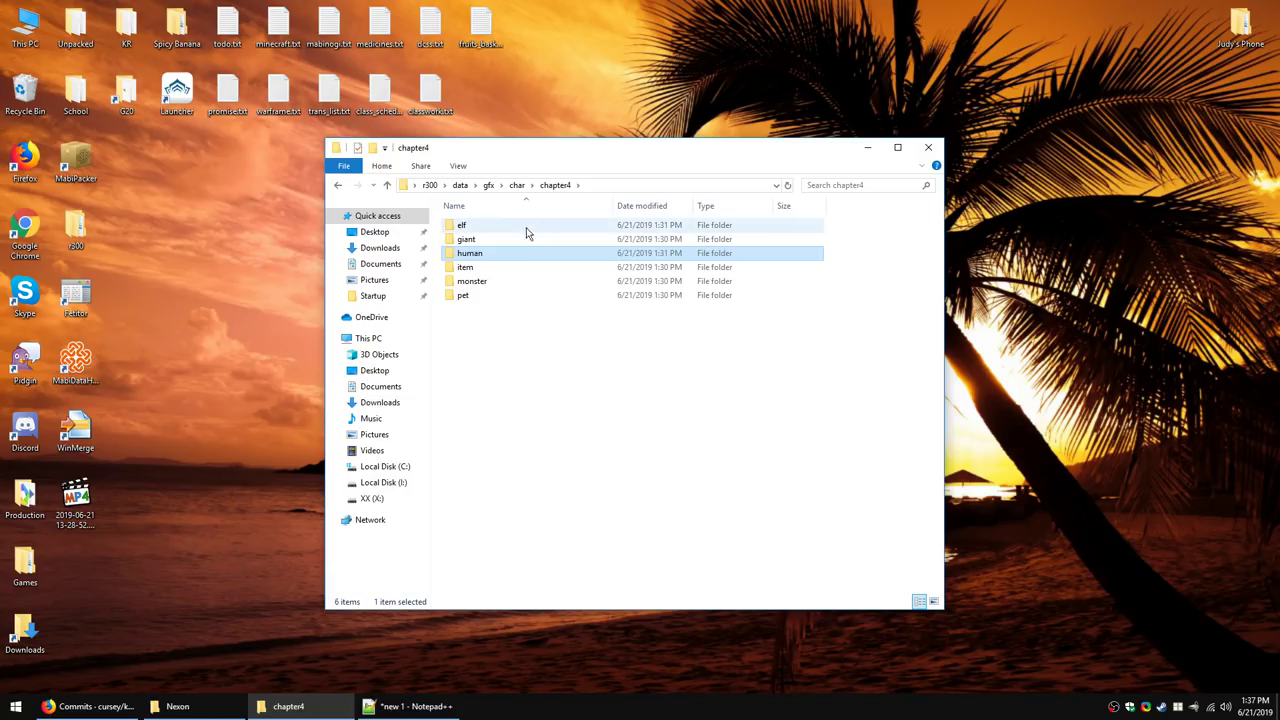
{"action": "double_click", "coordinate": [470, 268]}
{"action": "double_click", "coordinate": [490, 226]}
{"action": "scroll", "coordinate": [565, 390], "scroll_direction": "down", "scroll_amount": 8}
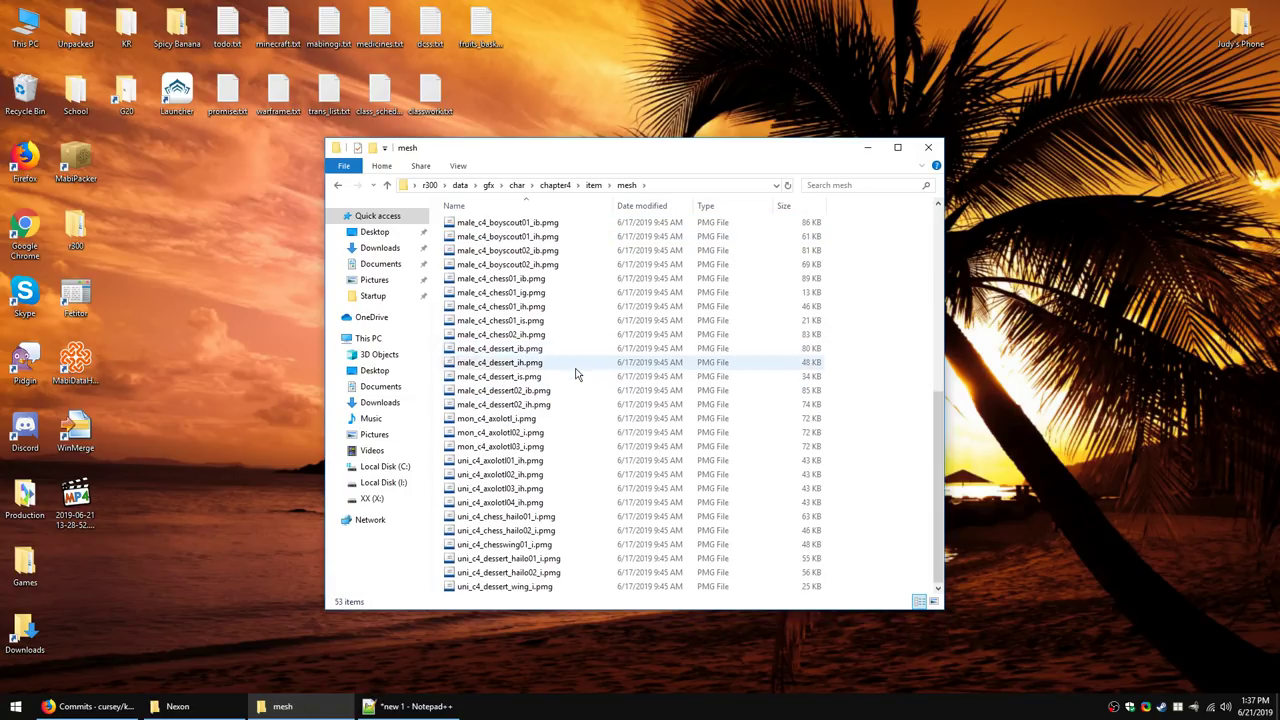
{"action": "left_click", "coordinate": [592, 186]}
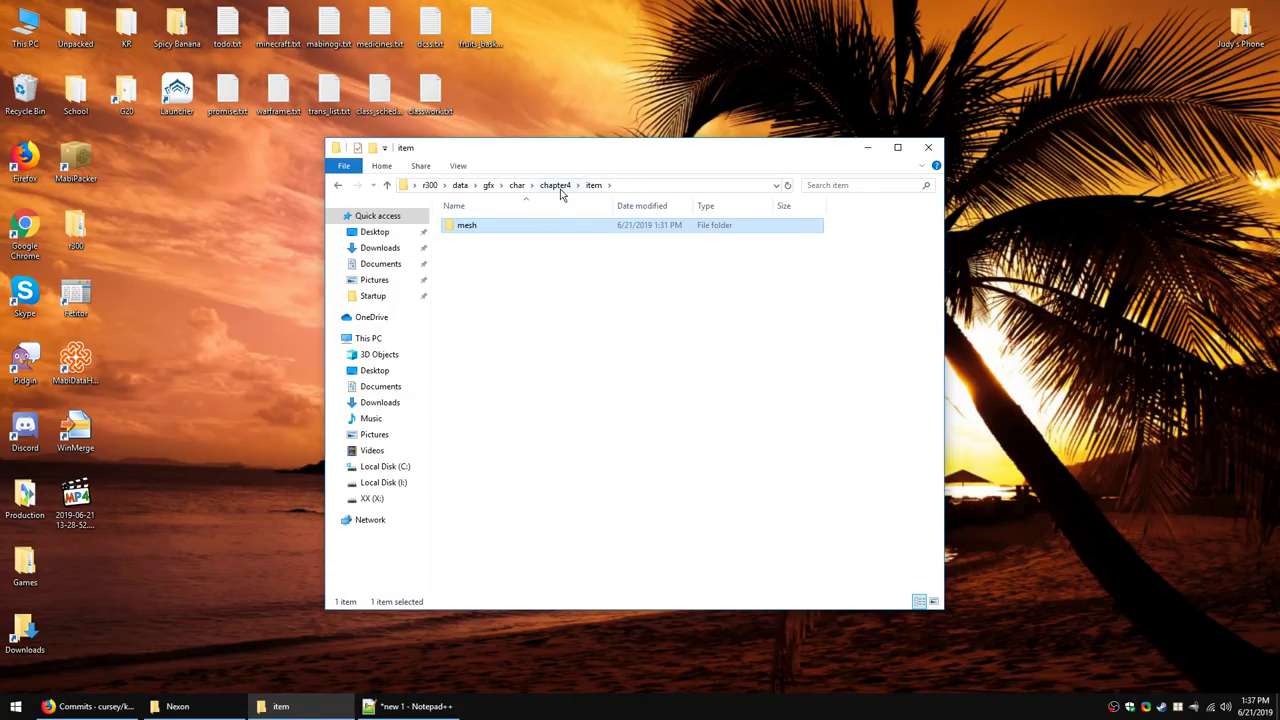
{"action": "left_click", "coordinate": [557, 187]}
Step: Examine the axolotl animation files and their tool subfolder under monster\anim and return to the monster folder
{"action": "double_click", "coordinate": [480, 287]}
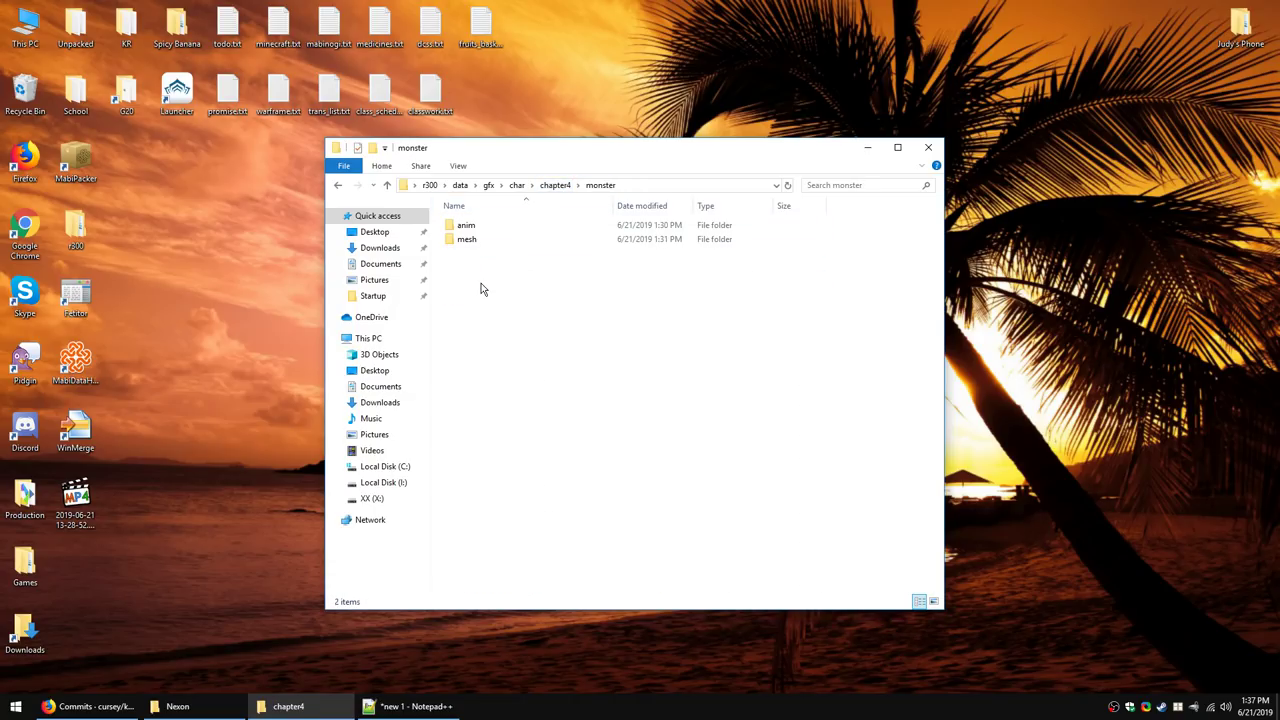
{"action": "double_click", "coordinate": [508, 229]}
{"action": "double_click", "coordinate": [503, 228]}
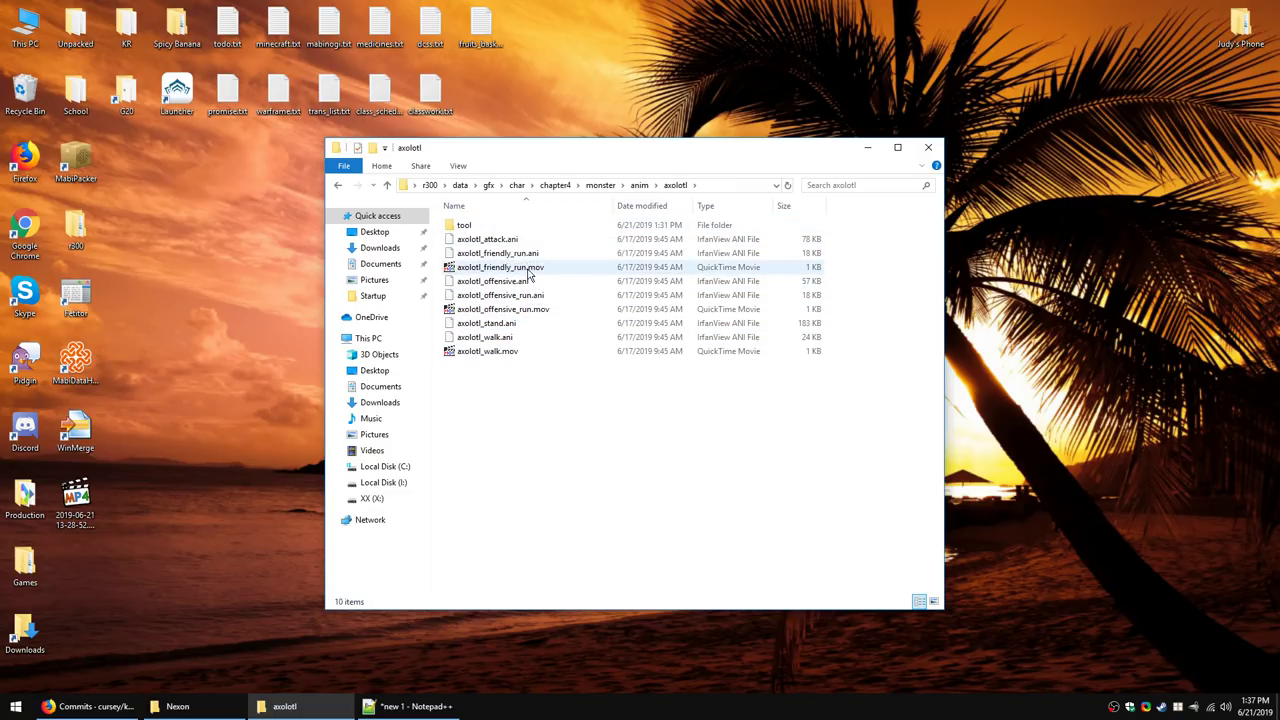
{"action": "left_click", "coordinate": [503, 229]}
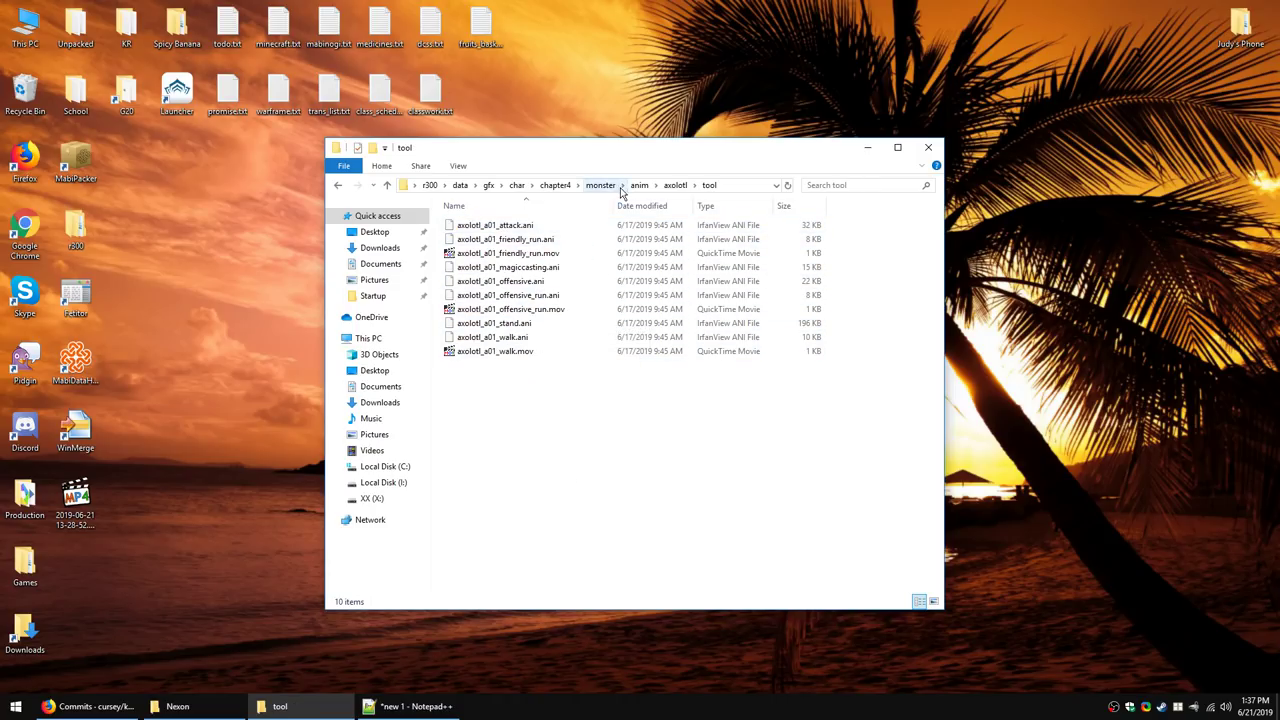
{"action": "left_click", "coordinate": [639, 186]}
{"action": "left_click", "coordinate": [601, 185]}
Step: Look inside the axolotl and manana folders under monster\mesh and return to the chapter4 folder
{"action": "double_click", "coordinate": [500, 240]}
{"action": "double_click", "coordinate": [497, 228]}
{"action": "key", "text": "BackSpace"}
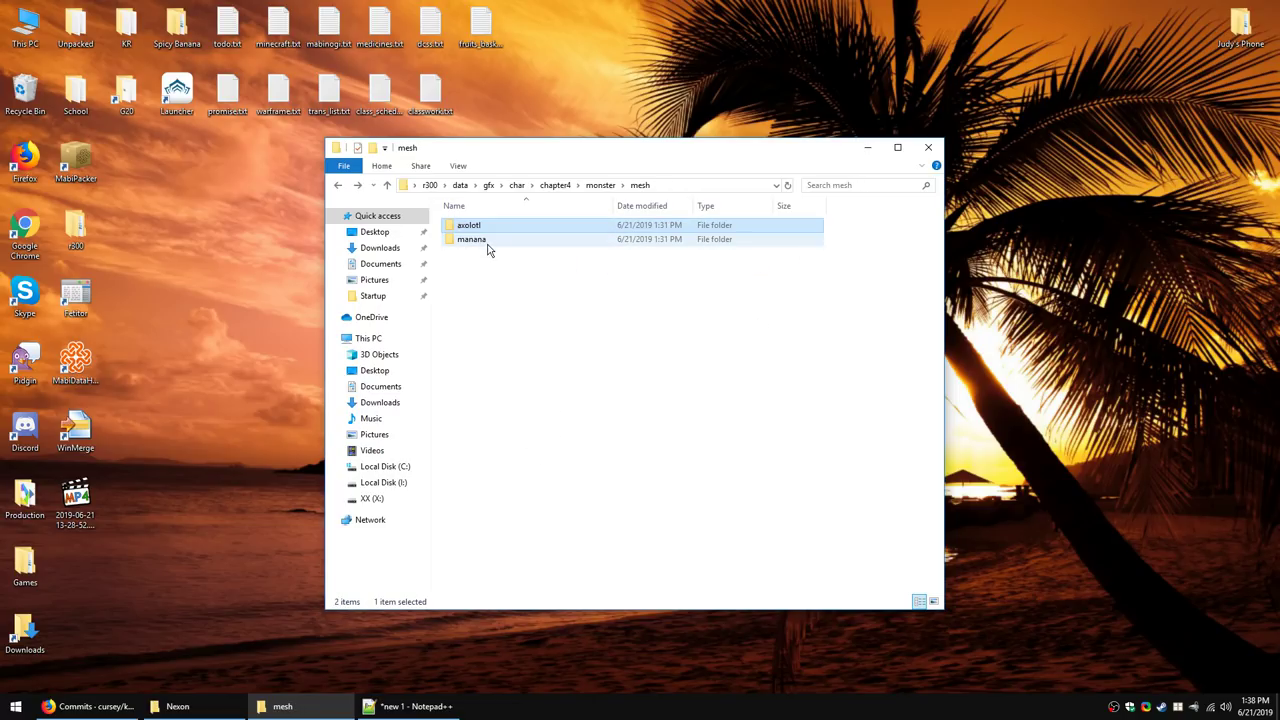
{"action": "double_click", "coordinate": [487, 241]}
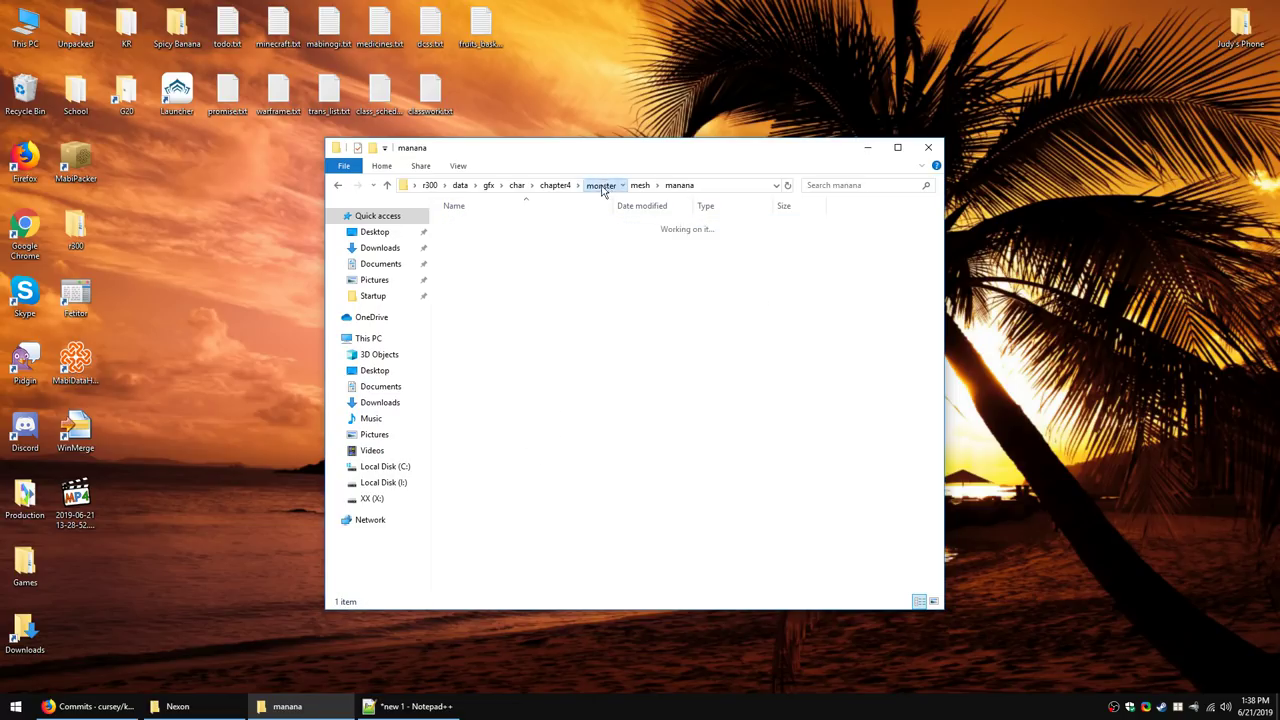
{"action": "left_click", "coordinate": [561, 187]}
Step: Inspect the helmetani model files under chapter4\pet\mesh and return to the gfx folder
{"action": "double_click", "coordinate": [480, 293]}
{"action": "double_click", "coordinate": [497, 228]}
{"action": "double_click", "coordinate": [497, 228]}
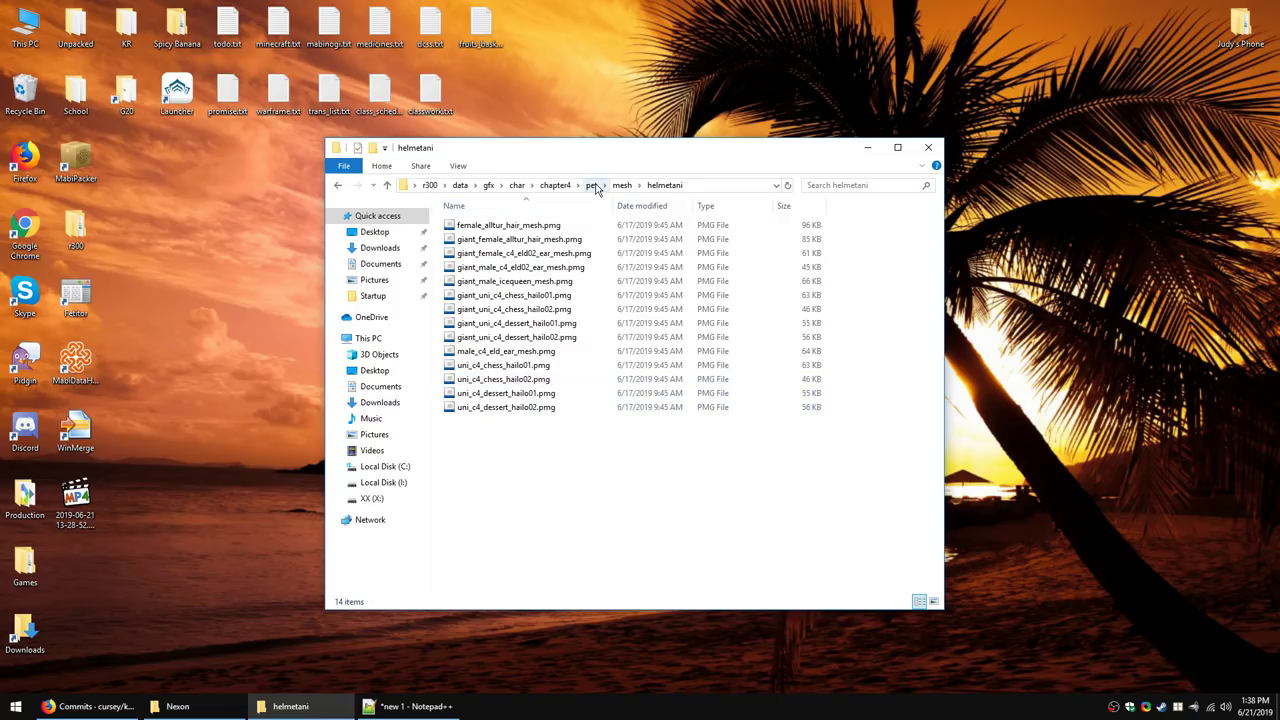
{"action": "left_click", "coordinate": [548, 190]}
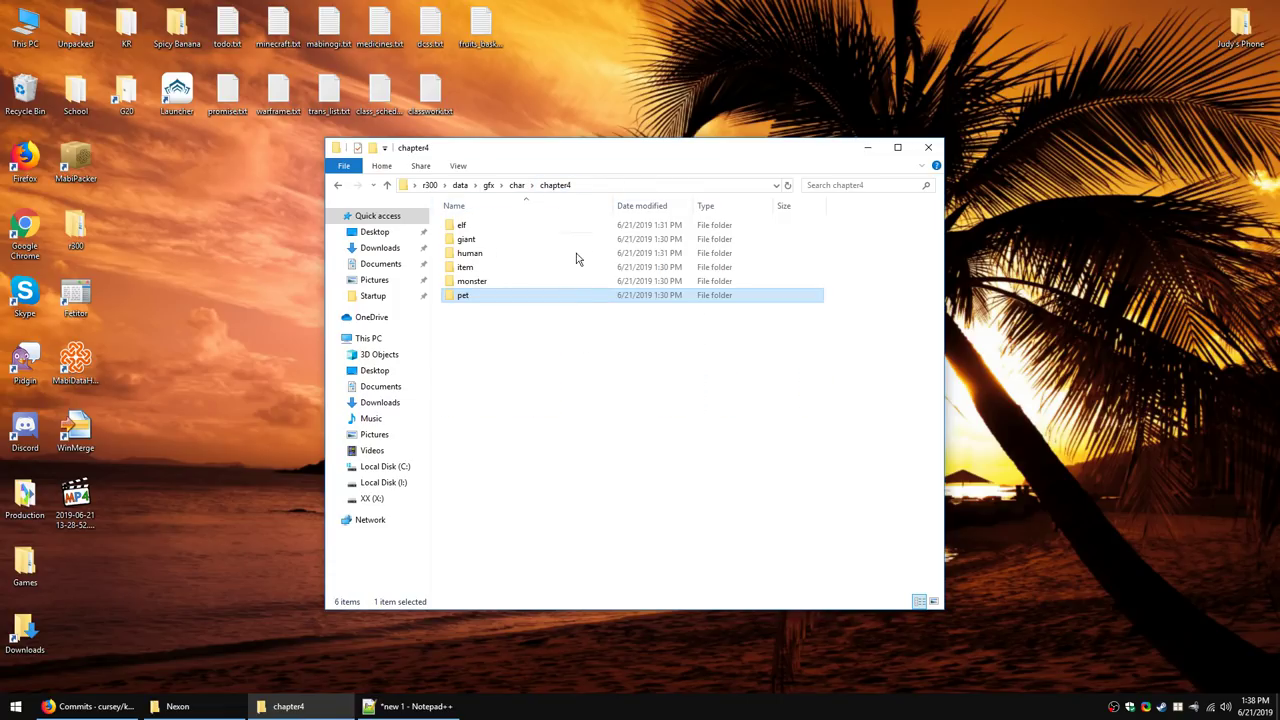
{"action": "left_click", "coordinate": [517, 185]}
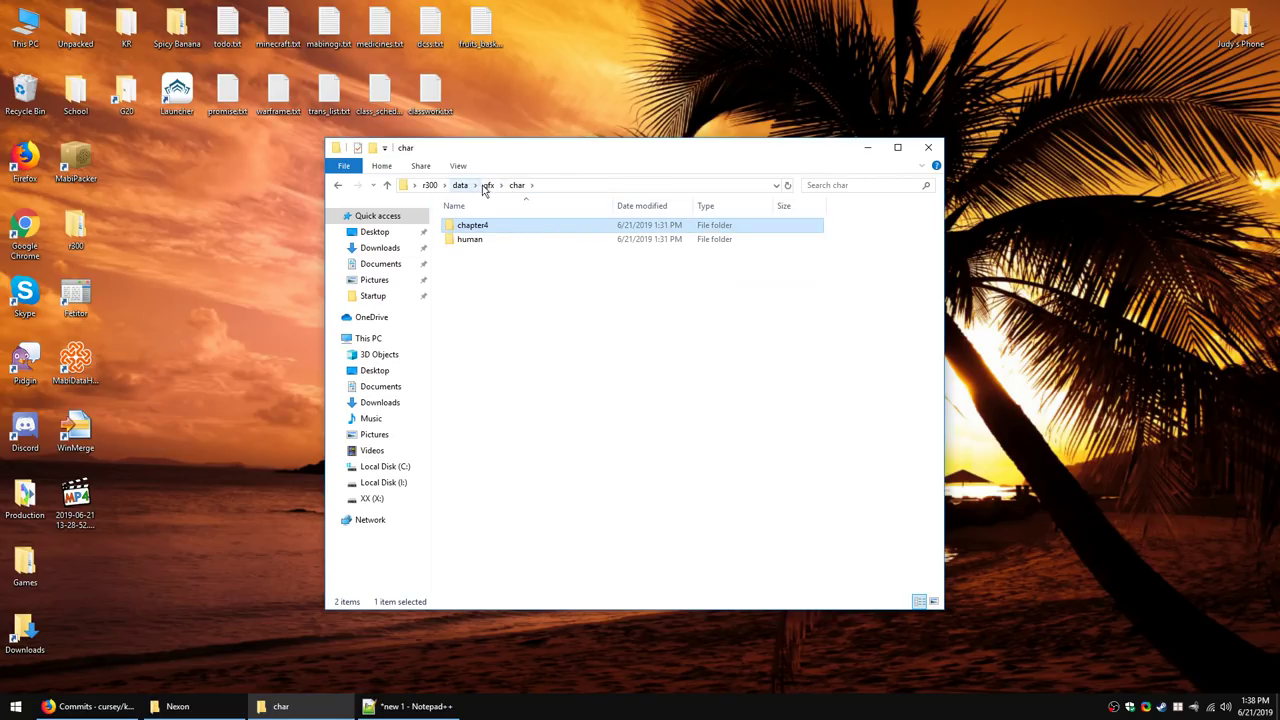
{"action": "left_click", "coordinate": [488, 186]}
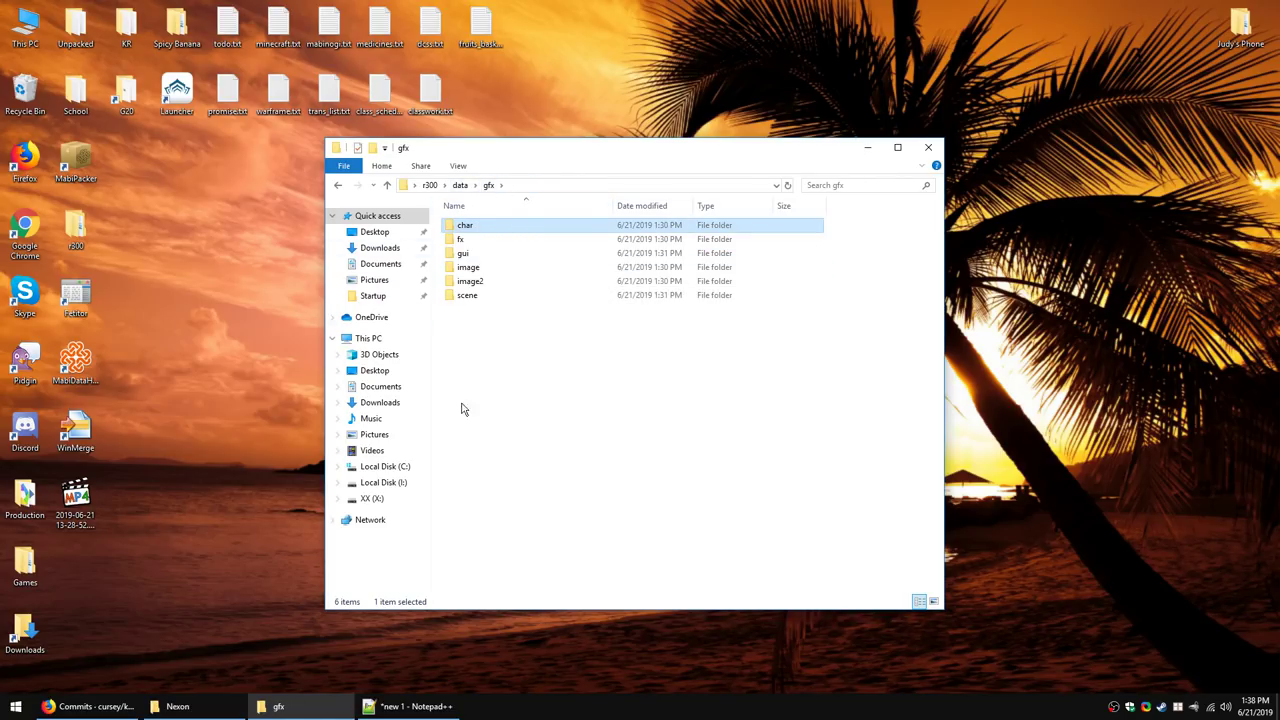
Step: Look at the effect XML files in gfx\fx\effect and return to the gfx folder
{"action": "double_click", "coordinate": [483, 242]}
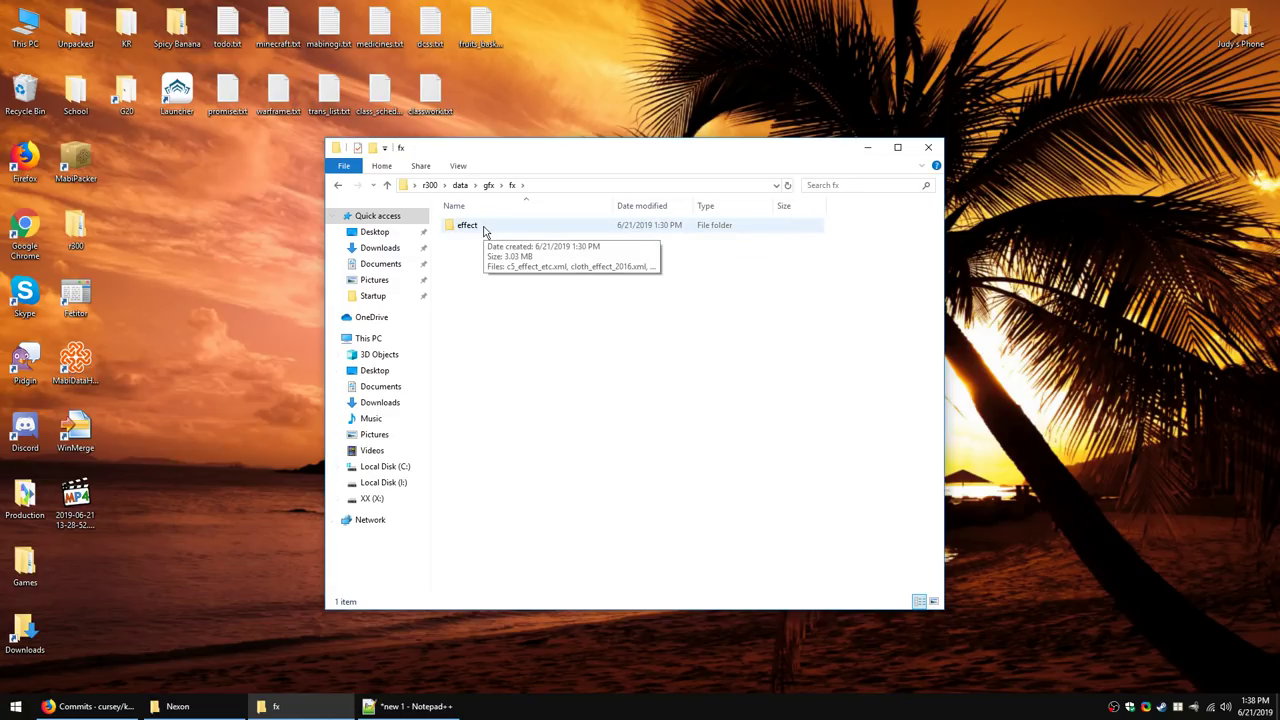
{"action": "double_click", "coordinate": [483, 230]}
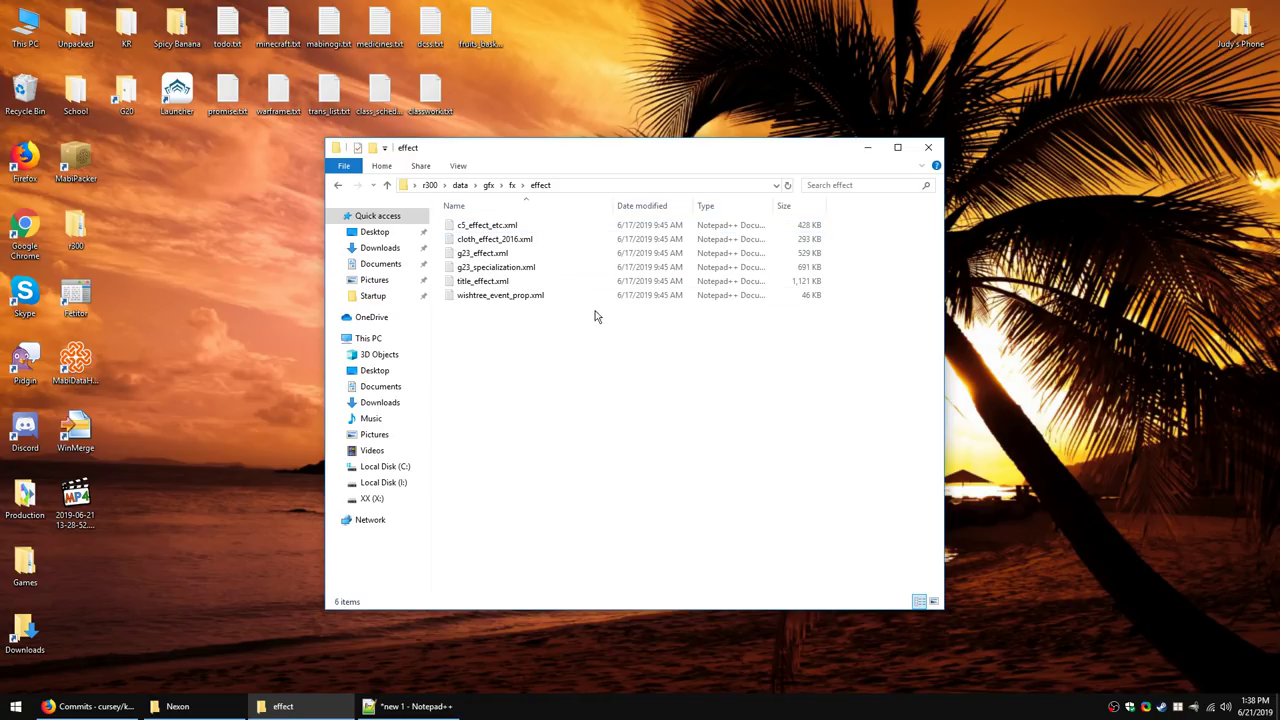
{"action": "left_click", "coordinate": [520, 186]}
{"action": "left_click", "coordinate": [511, 186]}
{"action": "left_click", "coordinate": [488, 186]}
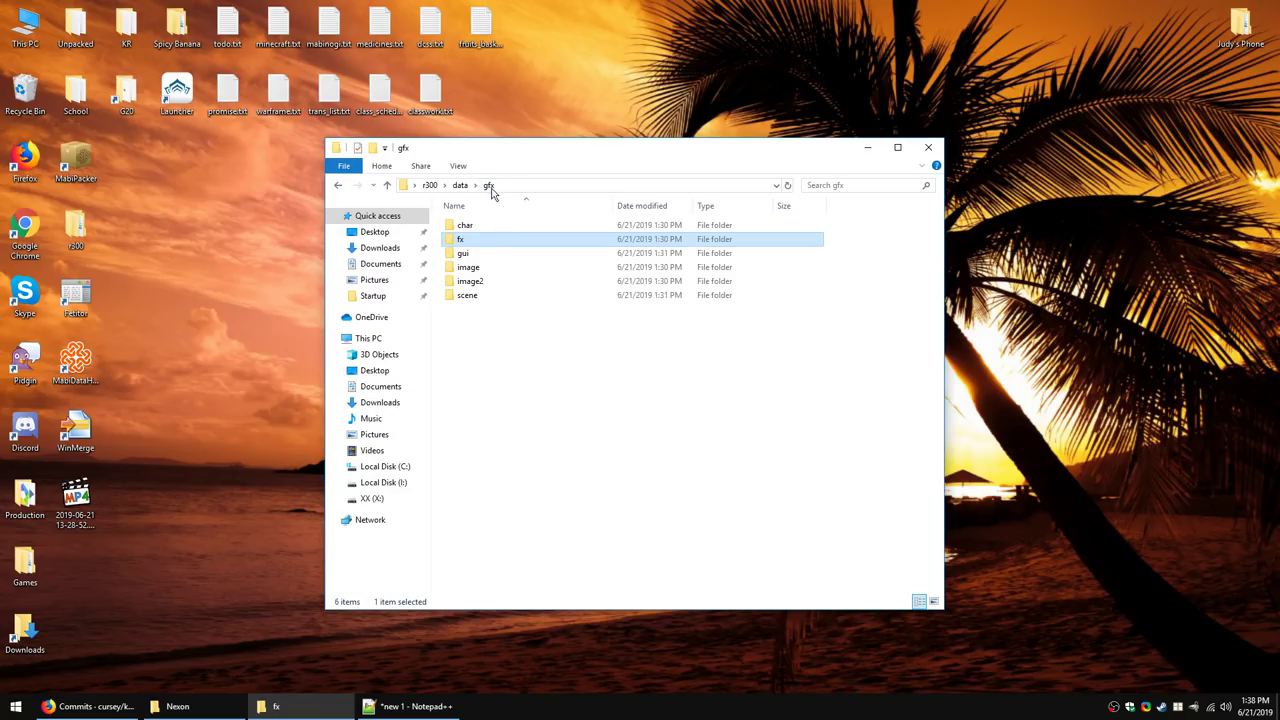
Step: View the DDS images in the gui folder one after another in IrfanView, starting with banner_g23.dds
{"action": "double_click", "coordinate": [472, 261]}
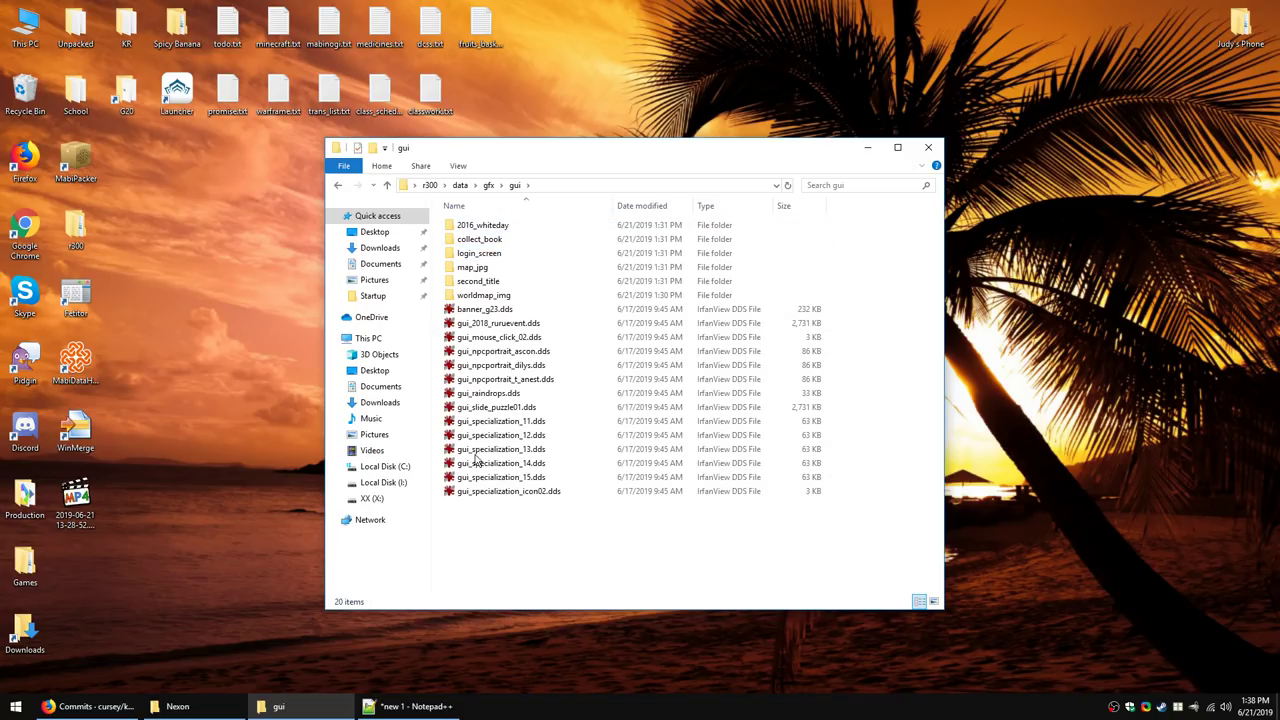
{"action": "double_click", "coordinate": [510, 314]}
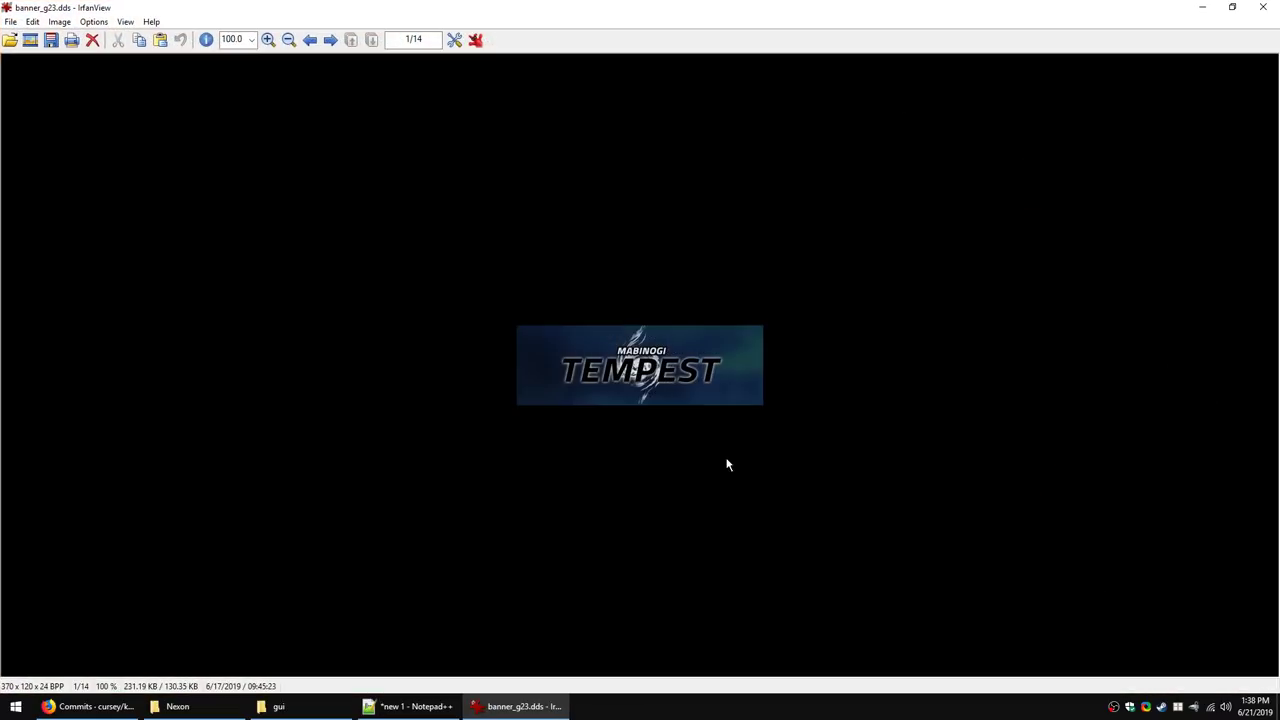
{"action": "scroll", "coordinate": [747, 392], "scroll_direction": "down", "scroll_amount": 1}
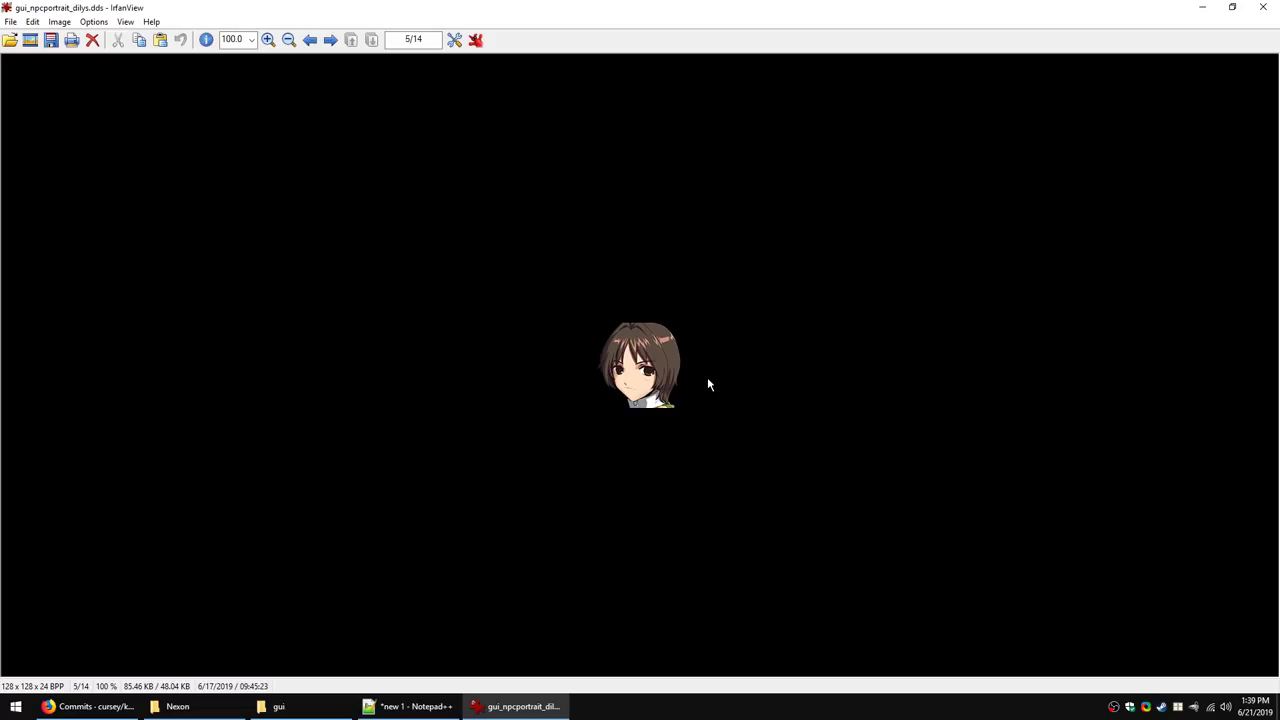
{"action": "scroll", "coordinate": [707, 381], "scroll_direction": "down", "scroll_amount": 2}
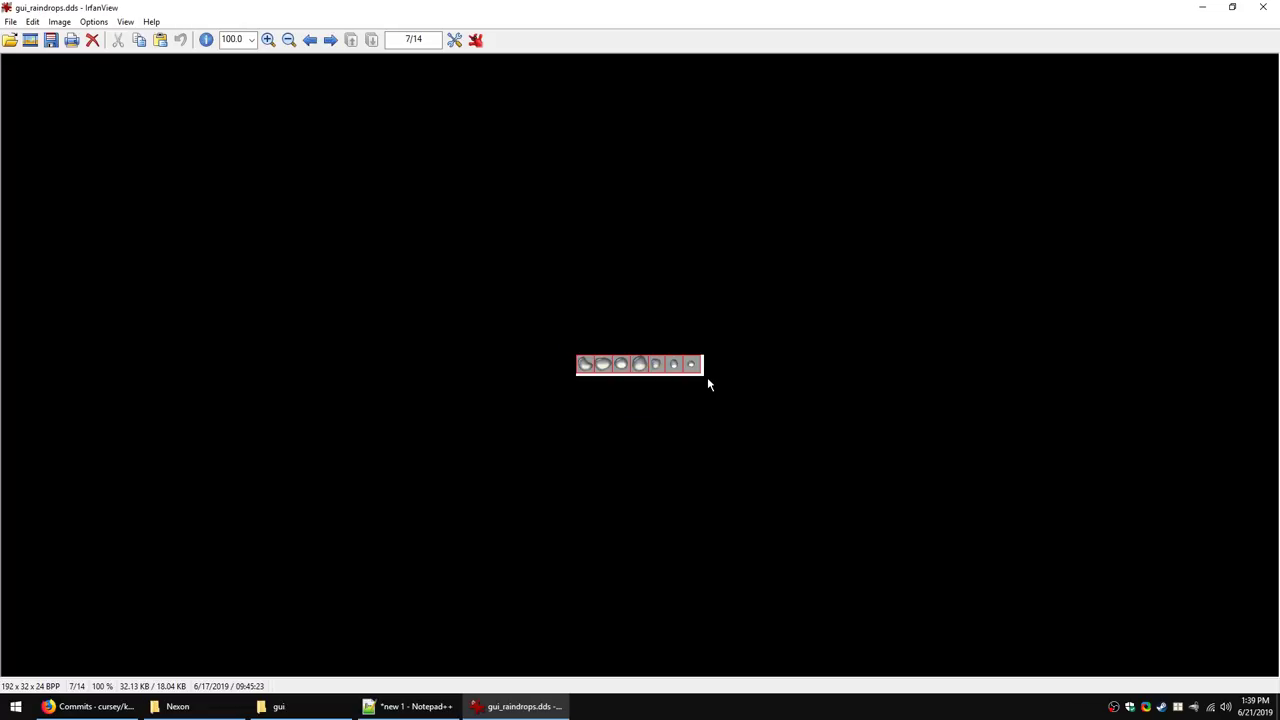
{"action": "scroll", "coordinate": [707, 377], "scroll_direction": "down", "scroll_amount": 1}
{"action": "scroll", "coordinate": [695, 507], "scroll_direction": "down", "scroll_amount": 1}
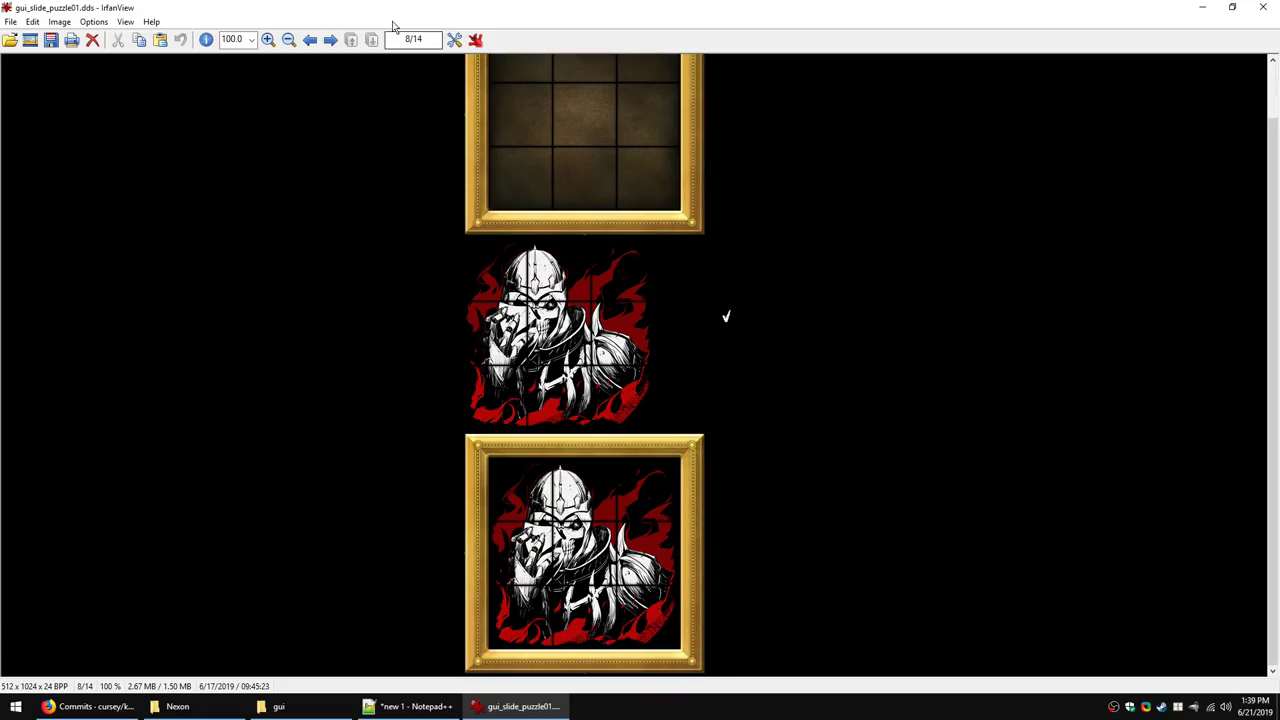
{"action": "left_click", "coordinate": [330, 40]}
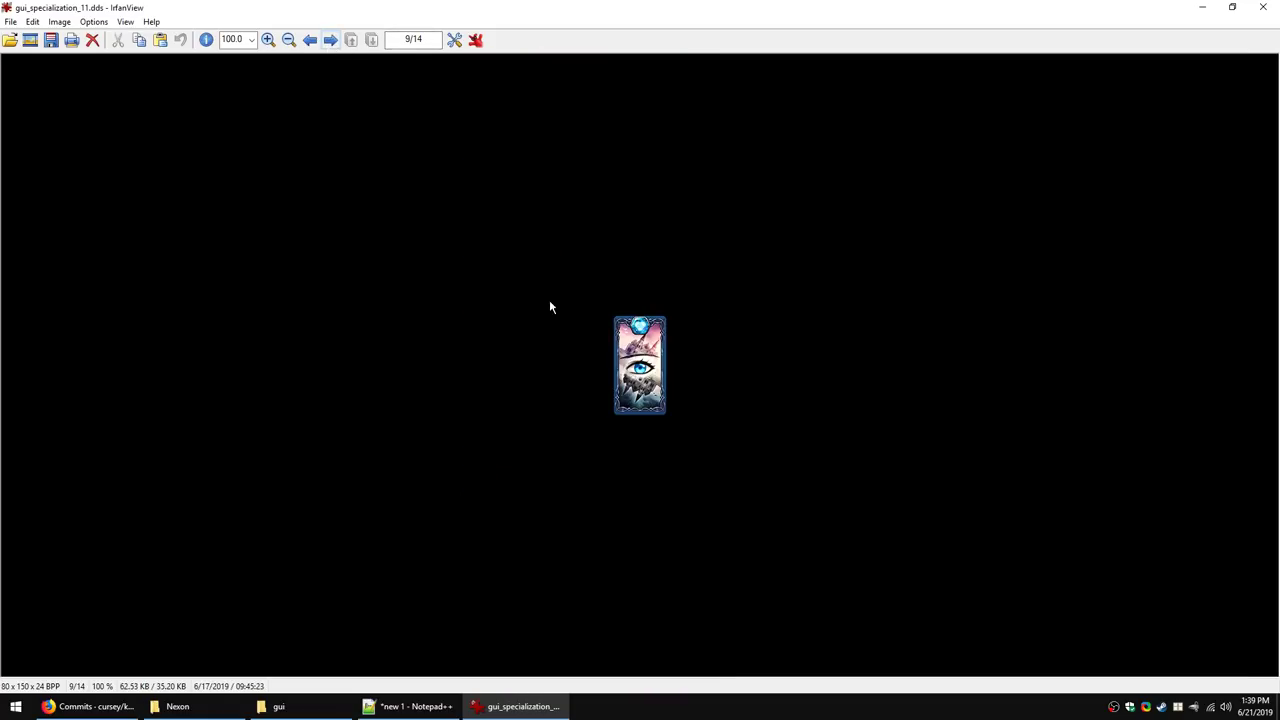
{"action": "scroll", "coordinate": [715, 394], "scroll_direction": "down", "scroll_amount": 1}
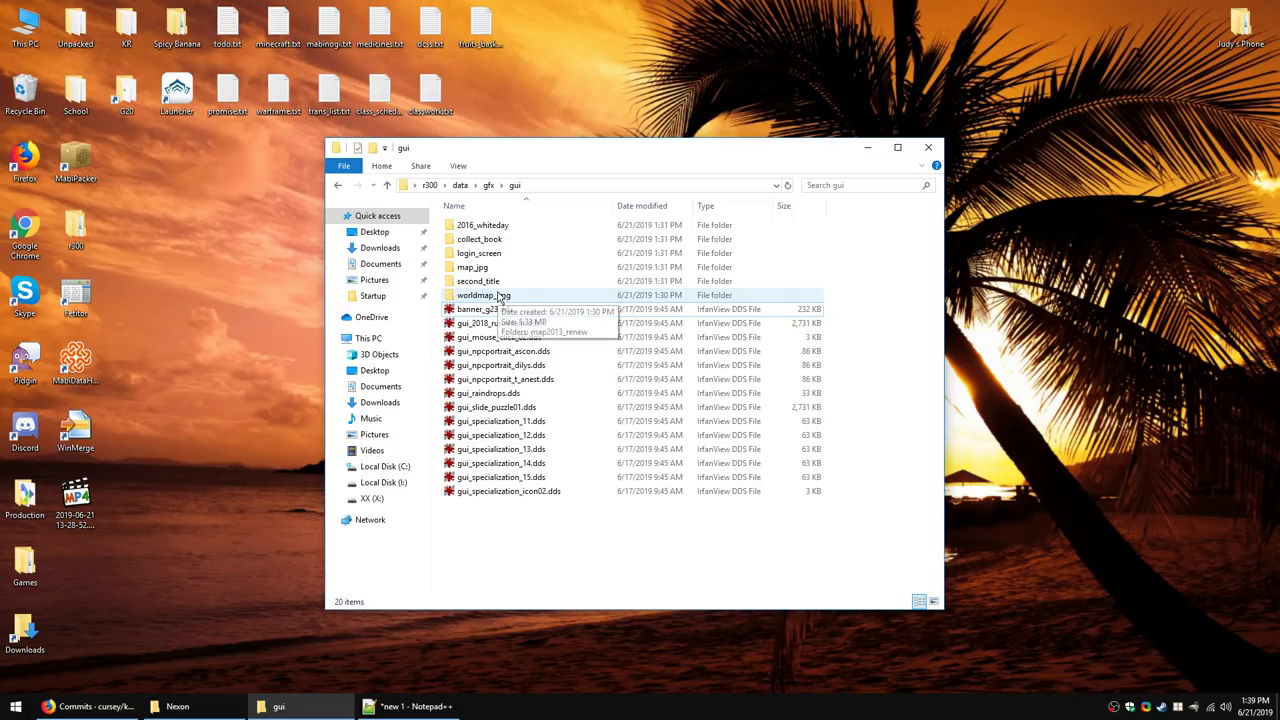
Step: View the world map image in worldmap_img\map2013_renew and return to the gui folder
{"action": "double_click", "coordinate": [498, 295]}
{"action": "double_click", "coordinate": [505, 229]}
{"action": "key", "text": "alt+Left"}
{"action": "key", "text": "alt+Left"}
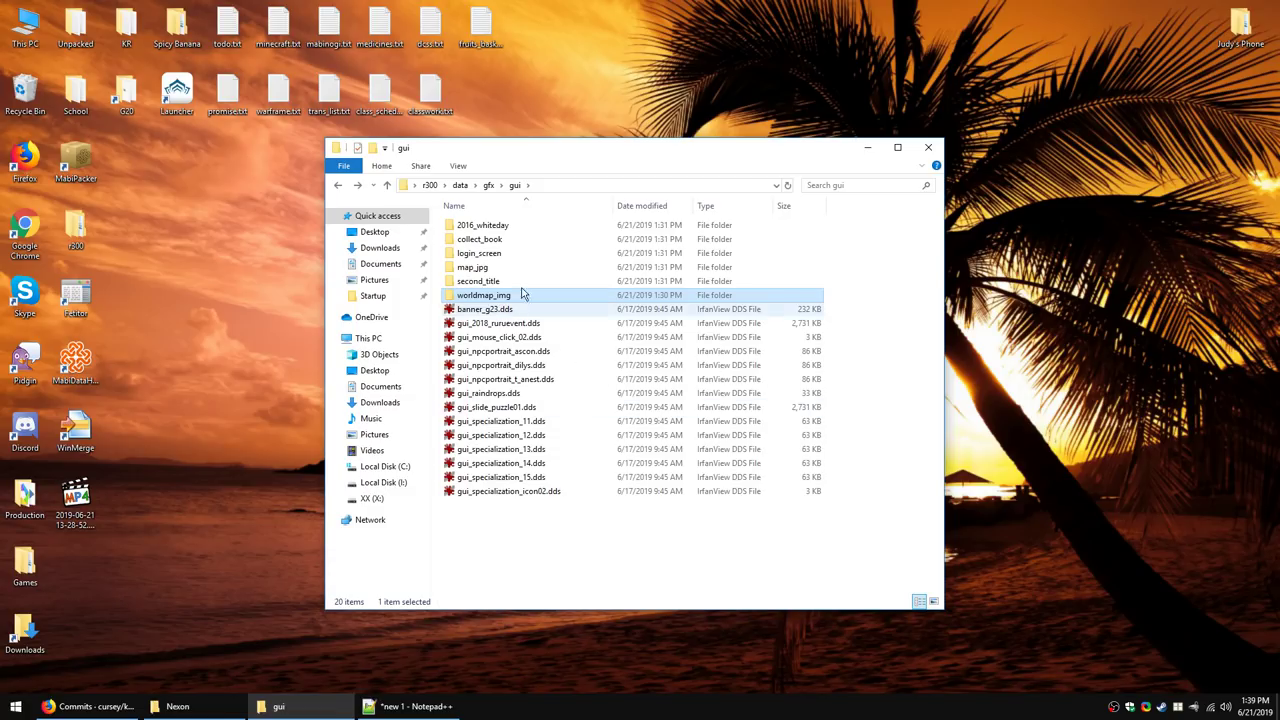
{"action": "double_click", "coordinate": [515, 294]}
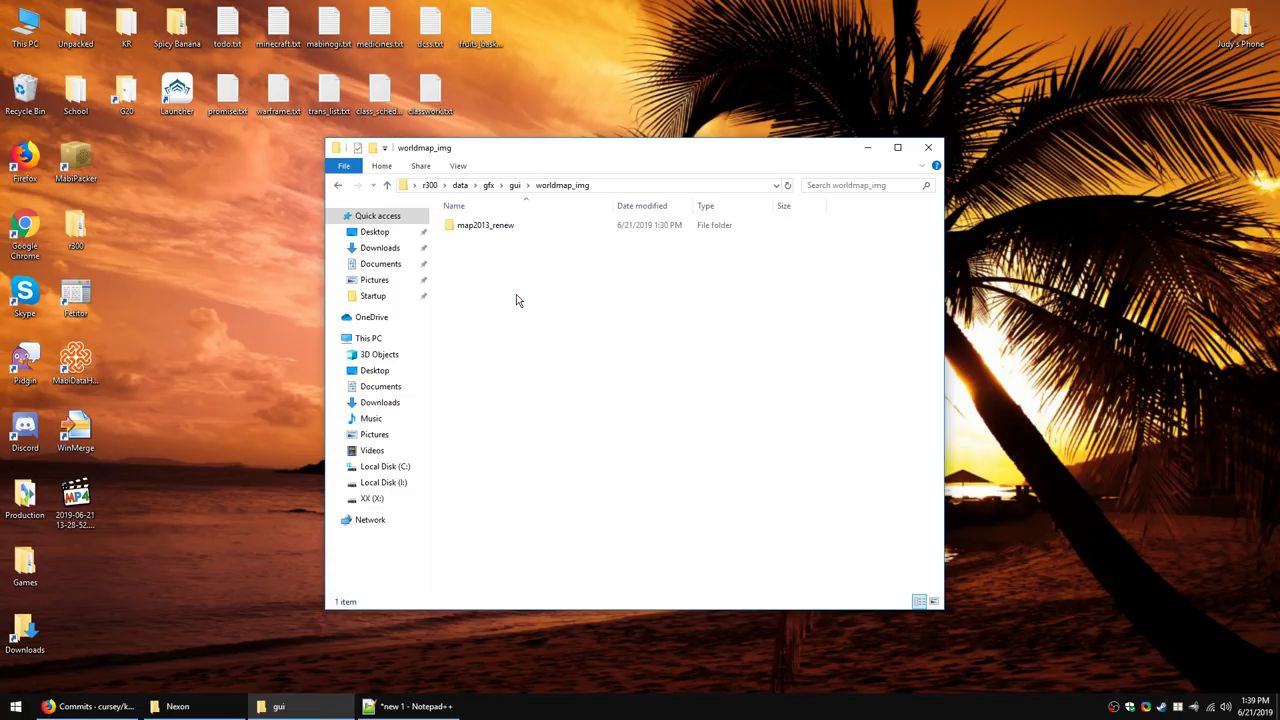
{"action": "double_click", "coordinate": [480, 224]}
{"action": "double_click", "coordinate": [478, 224]}
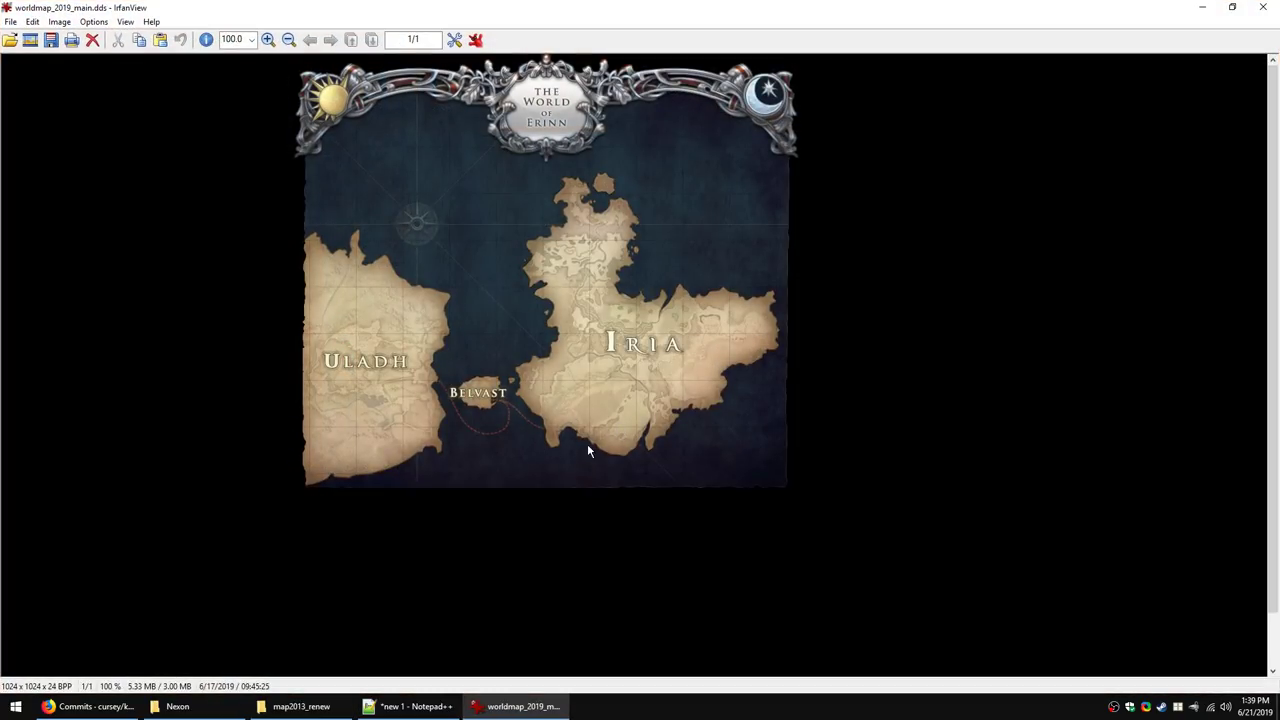
{"action": "key", "text": "Escape"}
{"action": "left_click", "coordinate": [563, 186]}
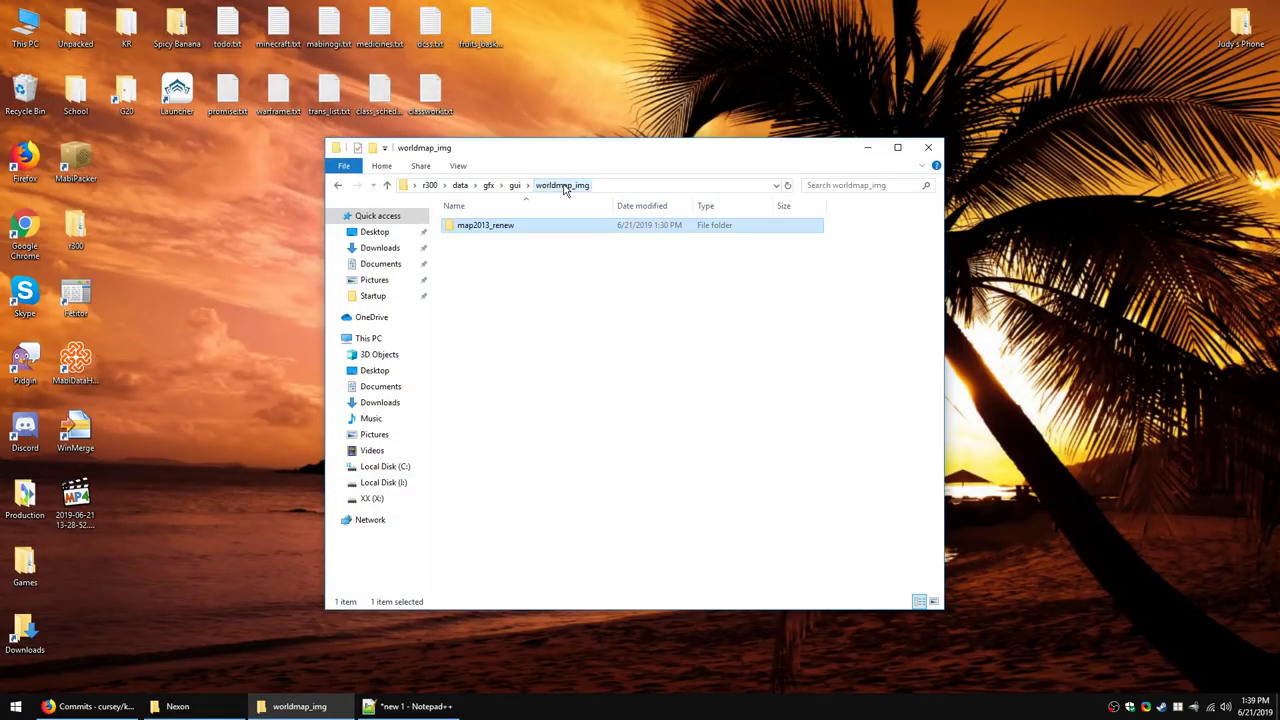
{"action": "left_click", "coordinate": [514, 185]}
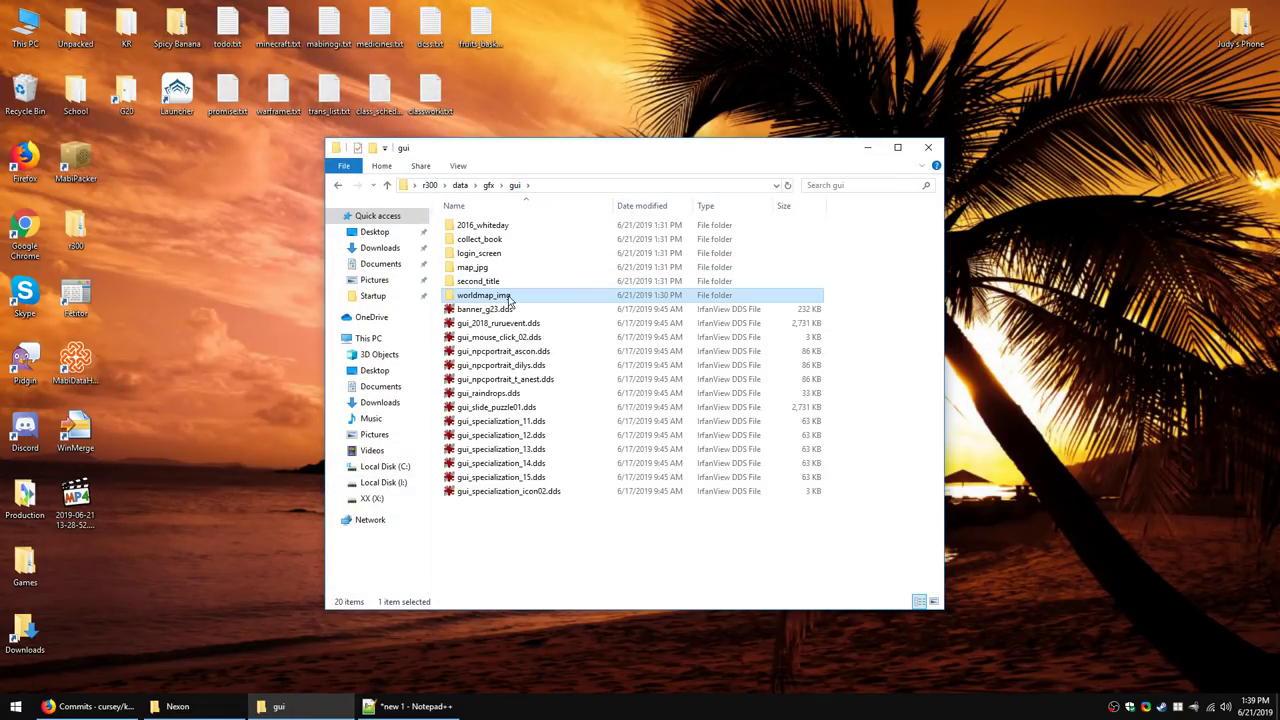
Step: Look through the title effect images in the second_title folder, starting with gui_title_blackhole_effecet.dds, and close the image viewer
{"action": "double_click", "coordinate": [478, 281]}
{"action": "left_click", "coordinate": [537, 226]}
{"action": "double_click", "coordinate": [537, 226]}
{"action": "key", "text": "Right"}
{"action": "key", "text": "Right"}
{"action": "key", "text": "Right"}
{"action": "key", "text": "Right"}
{"action": "key", "text": "Right"}
{"action": "key", "text": "Right"}
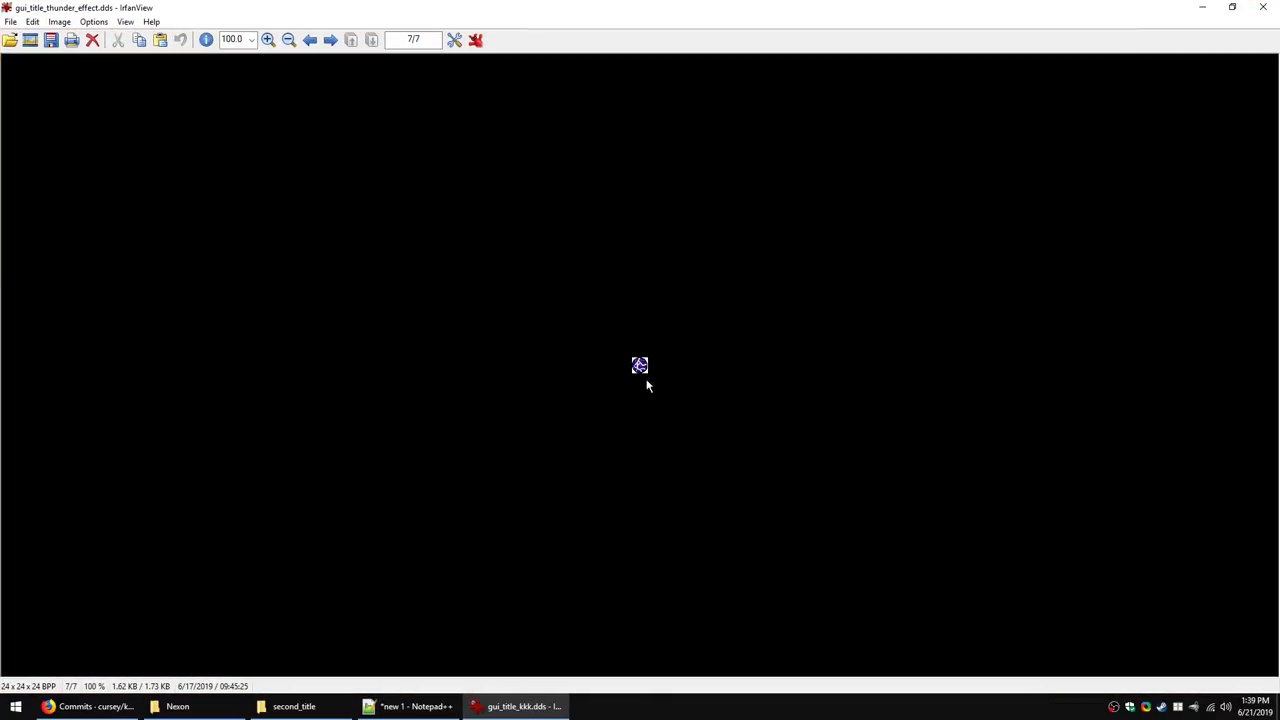
{"action": "key", "text": "Right"}
{"action": "left_click", "coordinate": [760, 309]}
{"action": "key", "text": "Escape"}
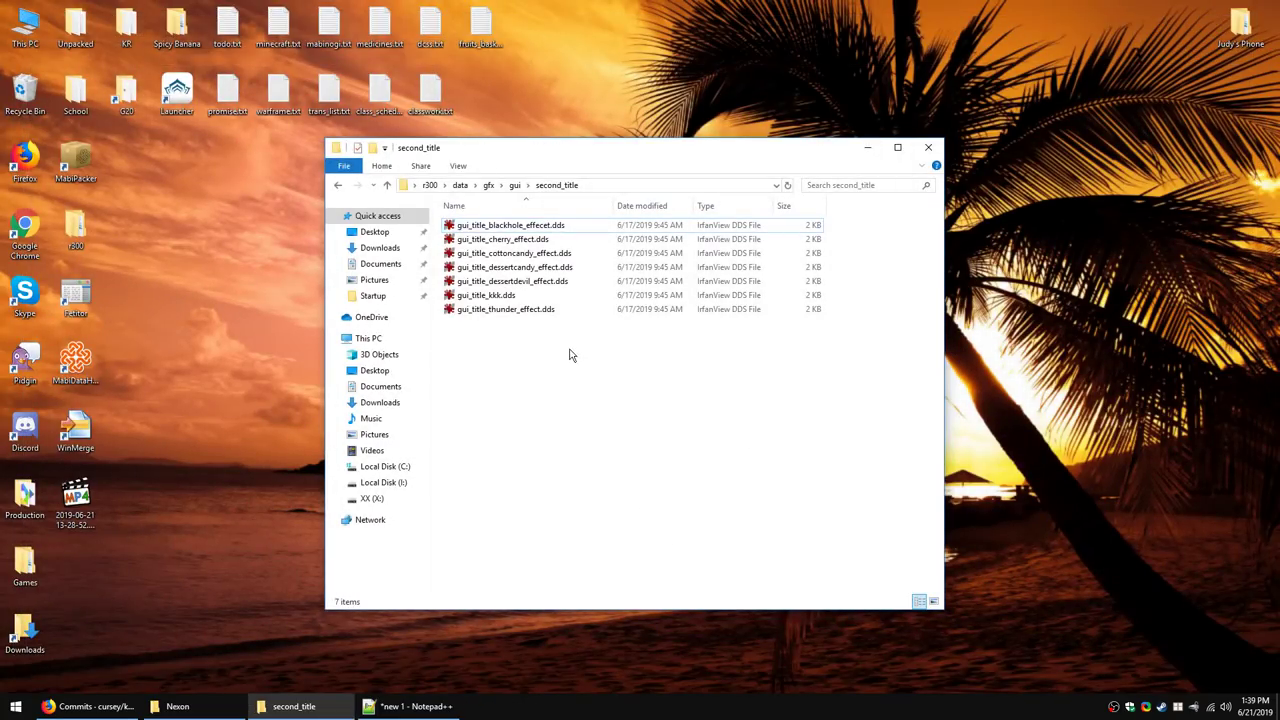
Step: Switch to Notepad++, add the lines cherry, cottoncandy and blackhole to the notes, and return to the file window
{"action": "left_click", "coordinate": [524, 241]}
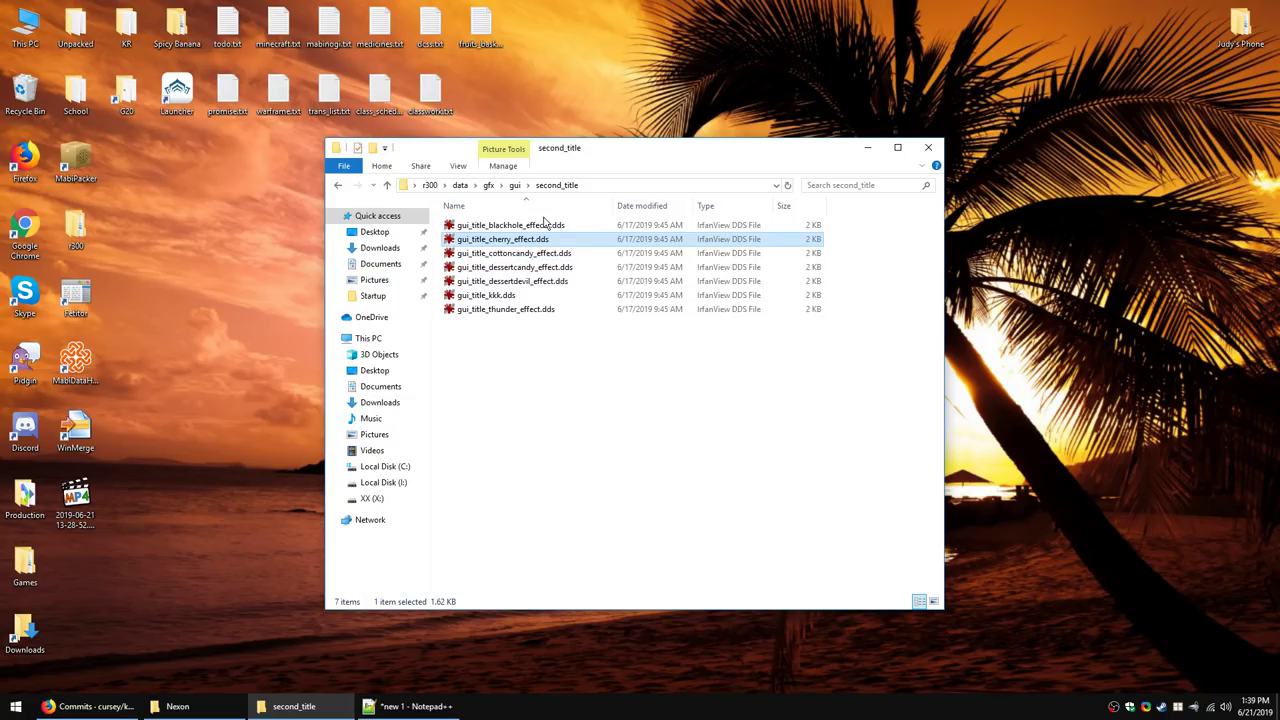
{"action": "left_click", "coordinate": [372, 706]}
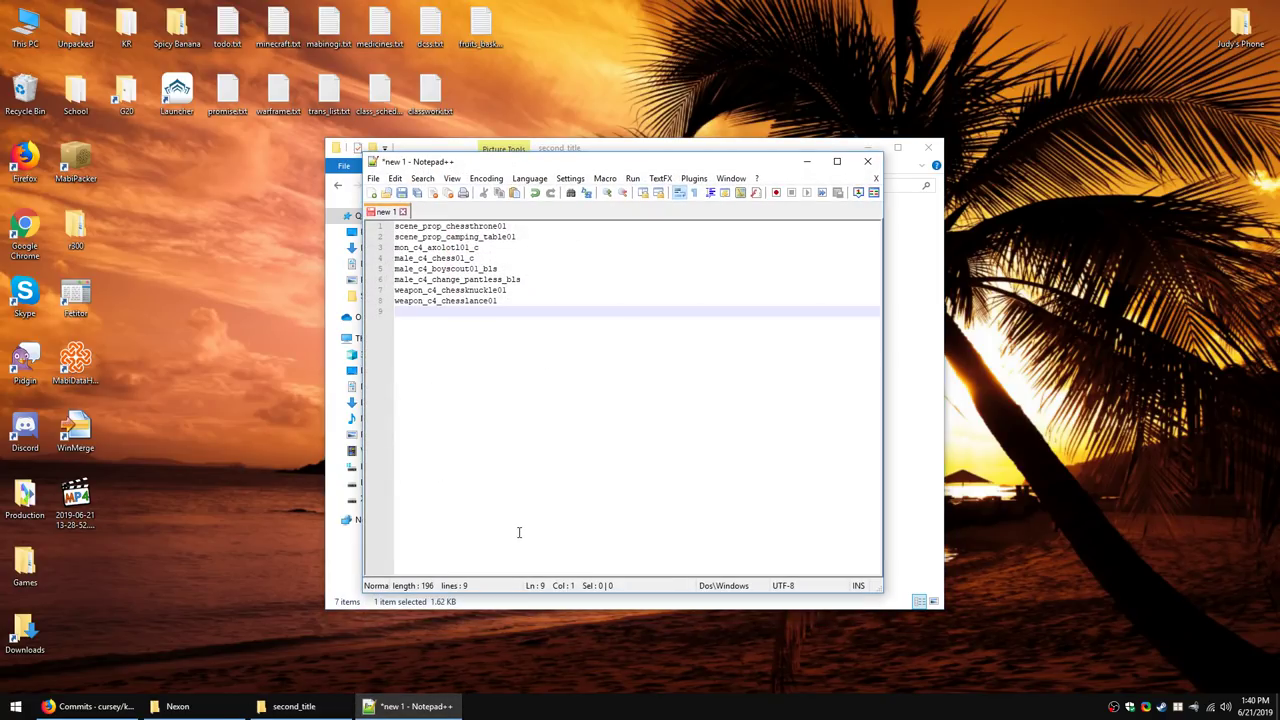
{"action": "key", "text": "Return"}
{"action": "type", "text": "cherry"}
{"action": "key", "text": "Return"}
{"action": "type", "text": "cottoncandy"}
{"action": "key", "text": "Return"}
{"action": "type", "text": "blackhole"}
{"action": "key", "text": "Return"}
{"action": "left_click", "coordinate": [410, 706]}
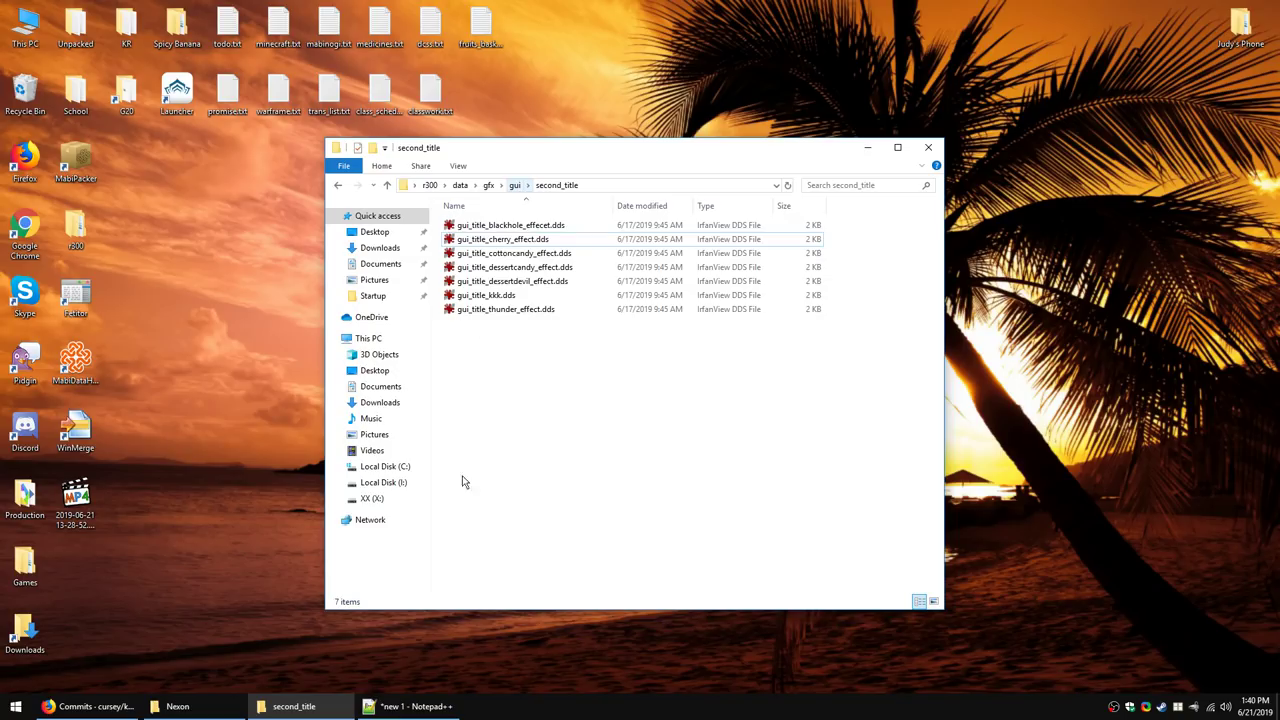
Step: View both minimap images in the gui\map_jpg folder, starting with minimap_g23_manannan_kor.jpg, and go back to gui
{"action": "left_click", "coordinate": [514, 185]}
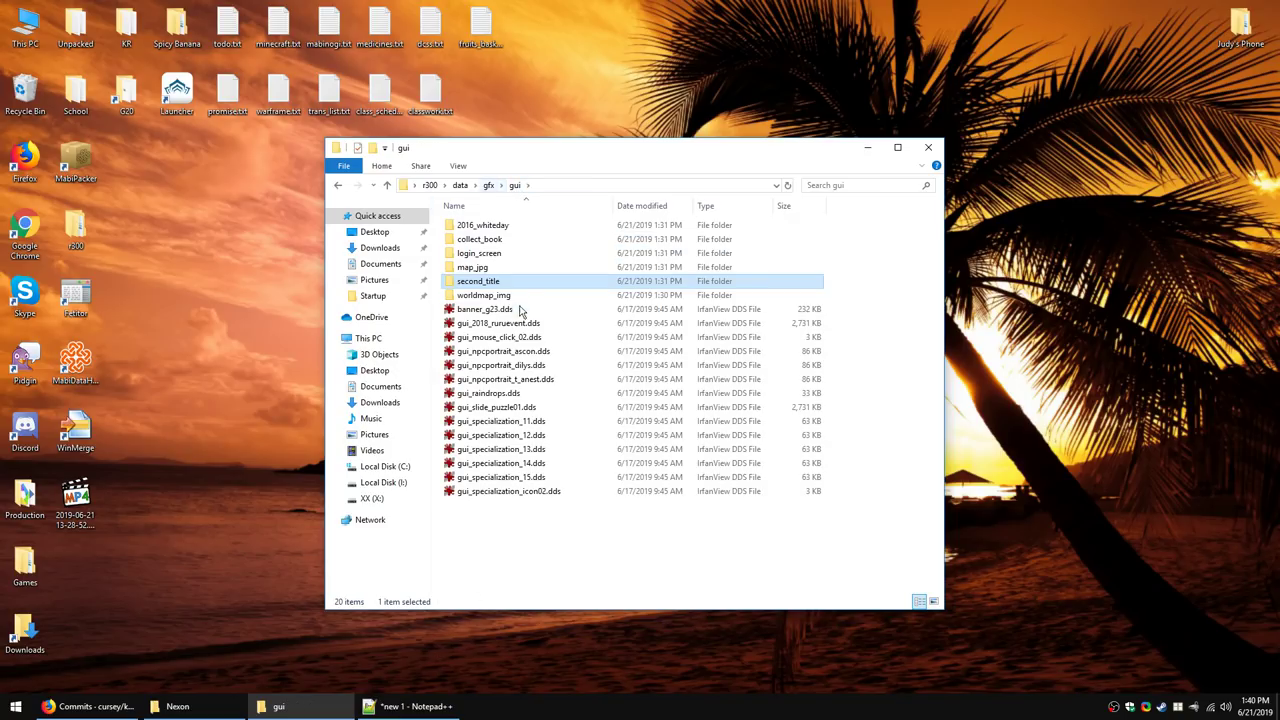
{"action": "double_click", "coordinate": [505, 270]}
{"action": "double_click", "coordinate": [515, 226]}
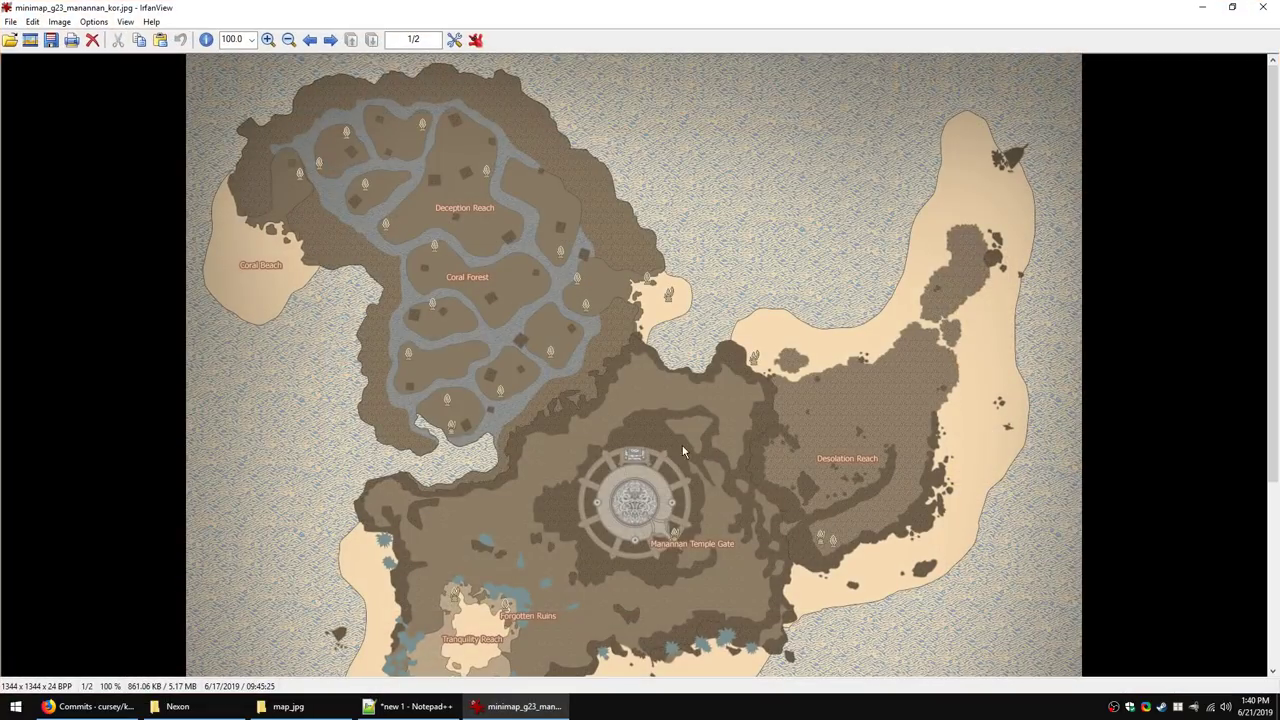
{"action": "left_click", "coordinate": [328, 42]}
{"action": "key", "text": "Escape"}
{"action": "key", "text": "BackSpace"}
Step: Examine the g23 logo and both login illustrations in the login_screen folder and return to the gui folder
{"action": "double_click", "coordinate": [508, 254]}
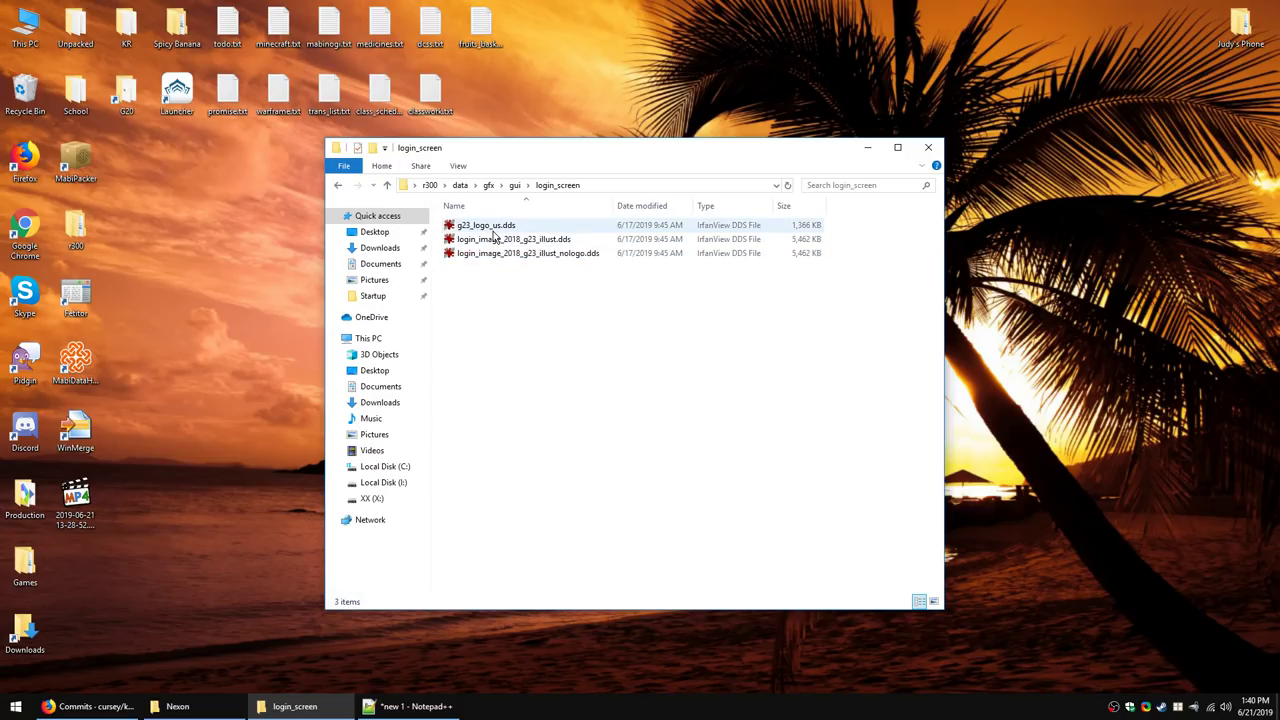
{"action": "double_click", "coordinate": [492, 228]}
{"action": "scroll", "coordinate": [629, 518], "scroll_direction": "down", "scroll_amount": 1}
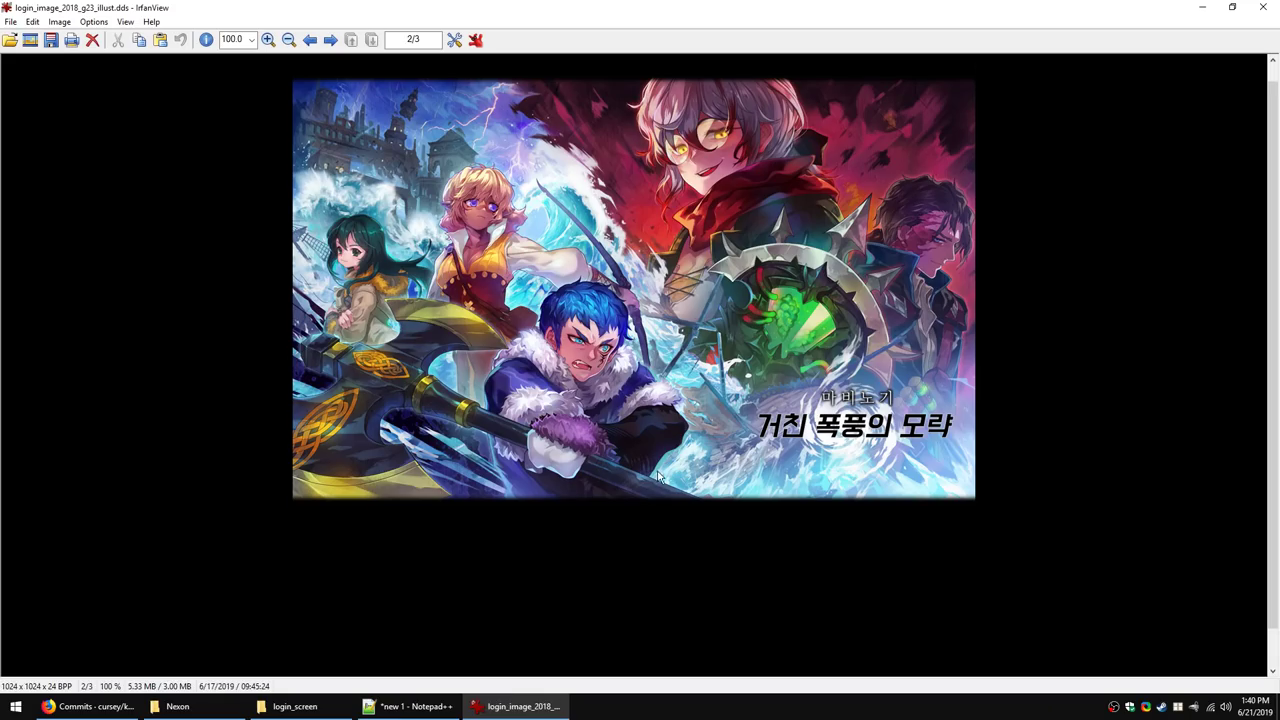
{"action": "left_click", "coordinate": [330, 40]}
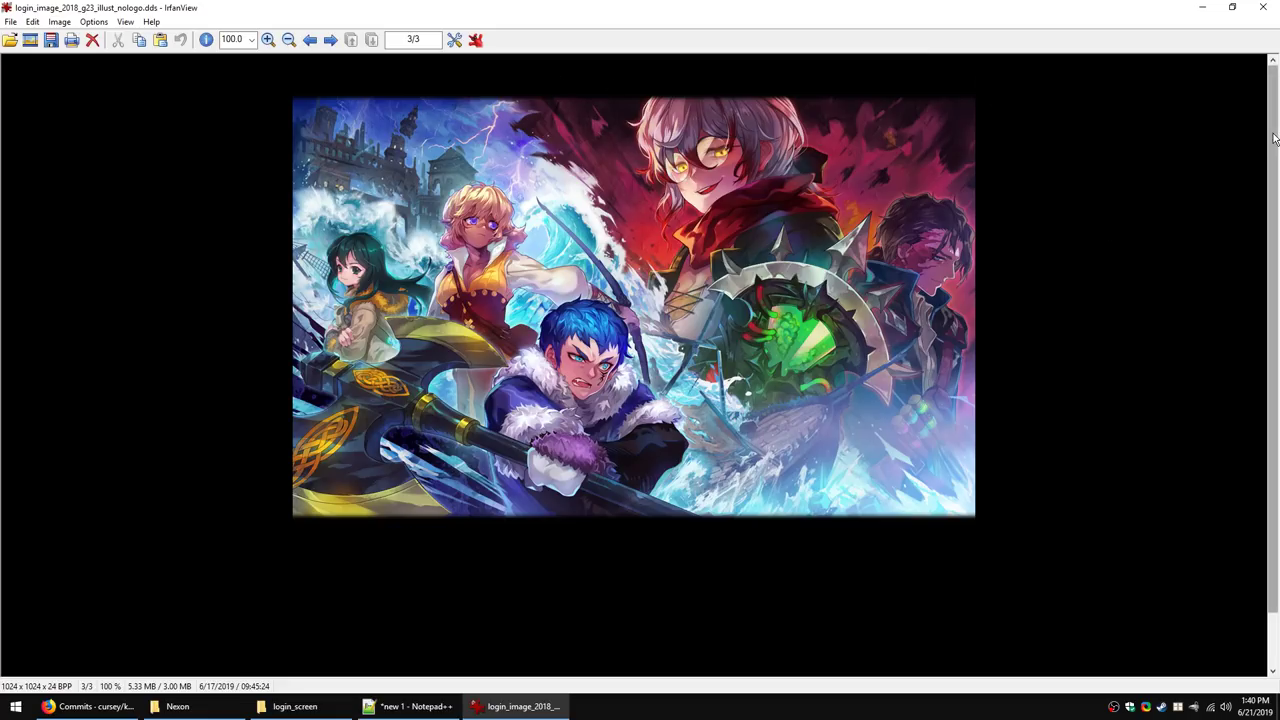
{"action": "left_click_drag", "start_coordinate": [1274, 138], "coordinate": [1277, 289]}
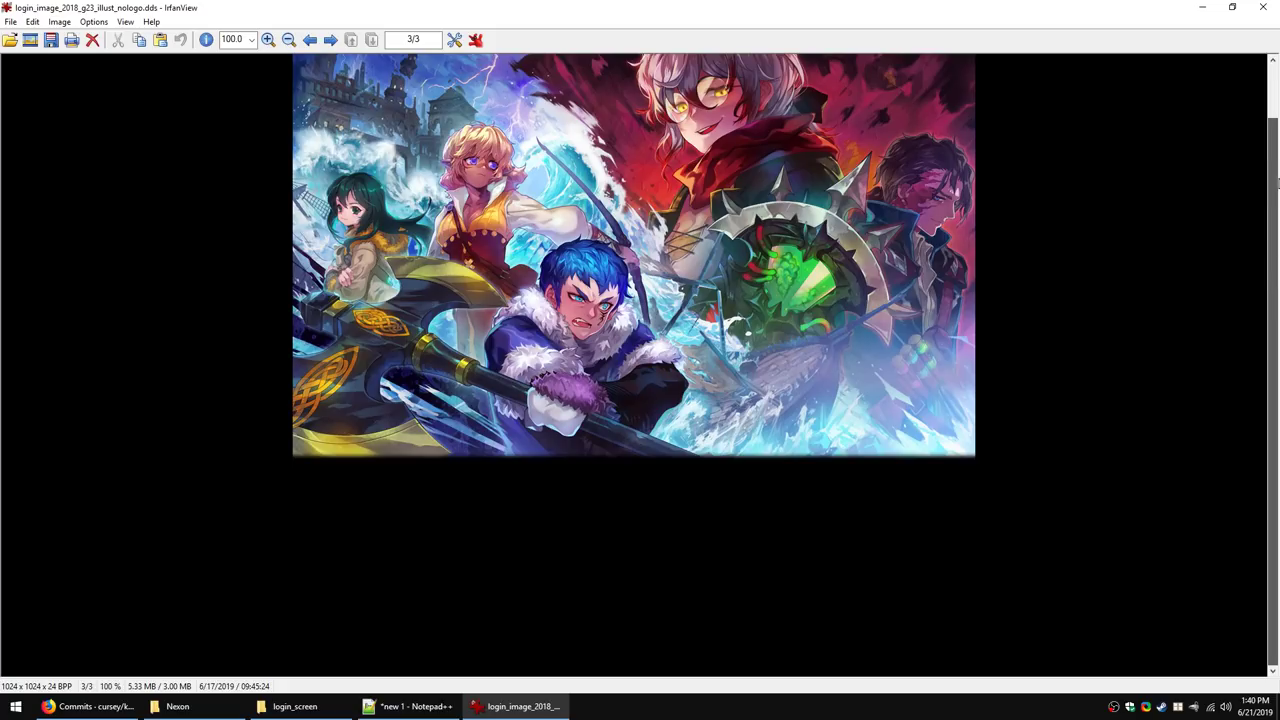
{"action": "mouse_move", "coordinate": [1277, 178]}
{"action": "left_mouse_down"}
{"action": "mouse_move", "coordinate": [1277, 136]}
{"action": "mouse_move", "coordinate": [1277, 180]}
{"action": "left_mouse_up"}
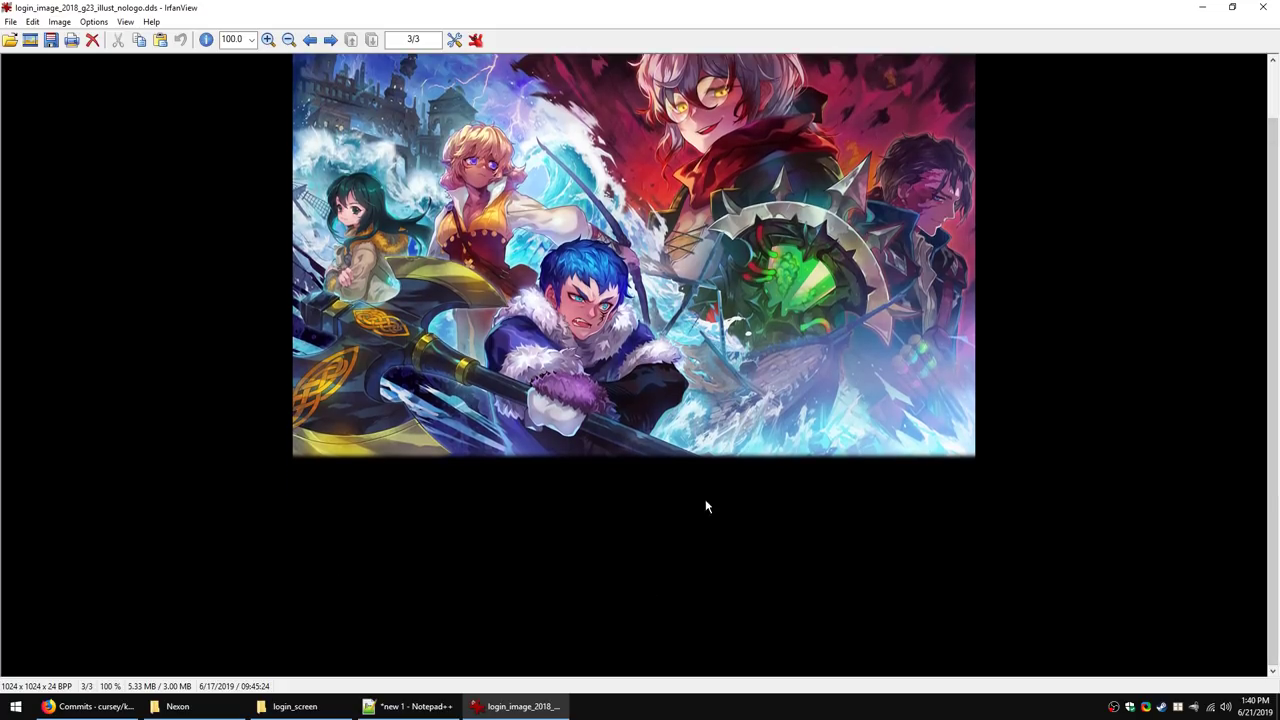
{"action": "scroll", "coordinate": [1243, 394], "scroll_direction": "up", "scroll_amount": 1}
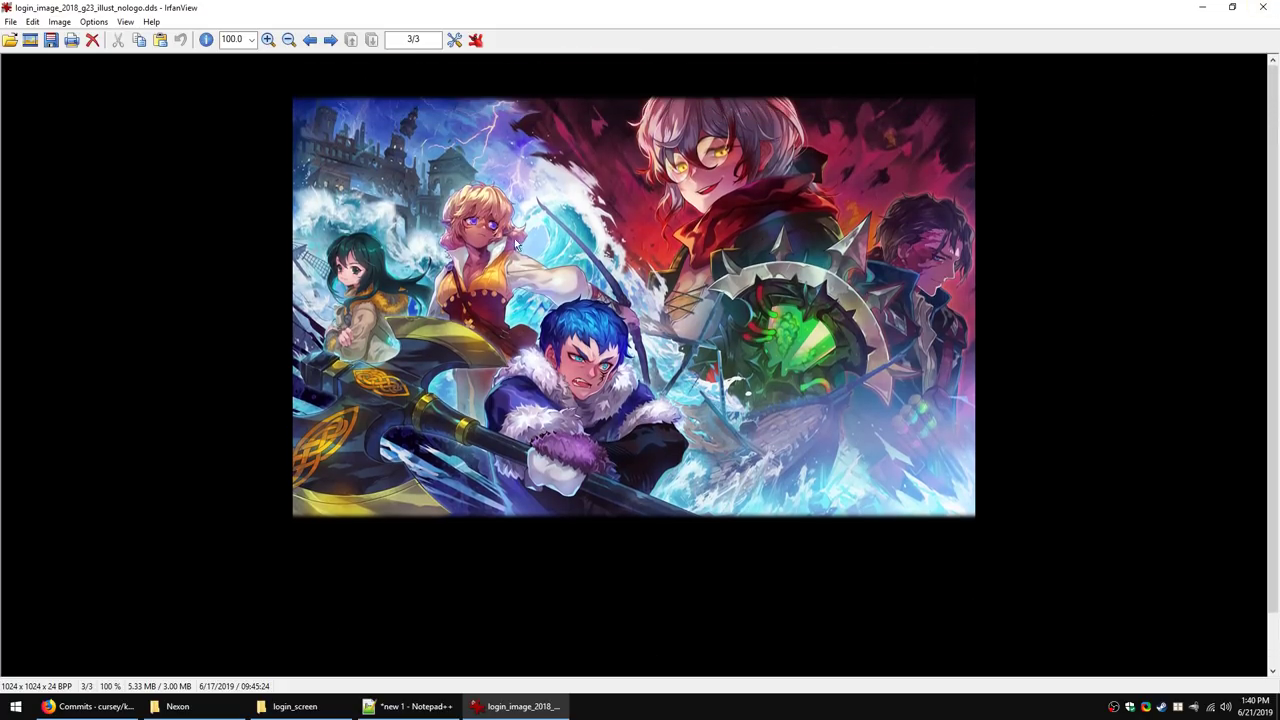
{"action": "scroll", "coordinate": [1243, 394], "scroll_direction": "down", "scroll_amount": 1}
{"action": "left_click", "coordinate": [1263, 7]}
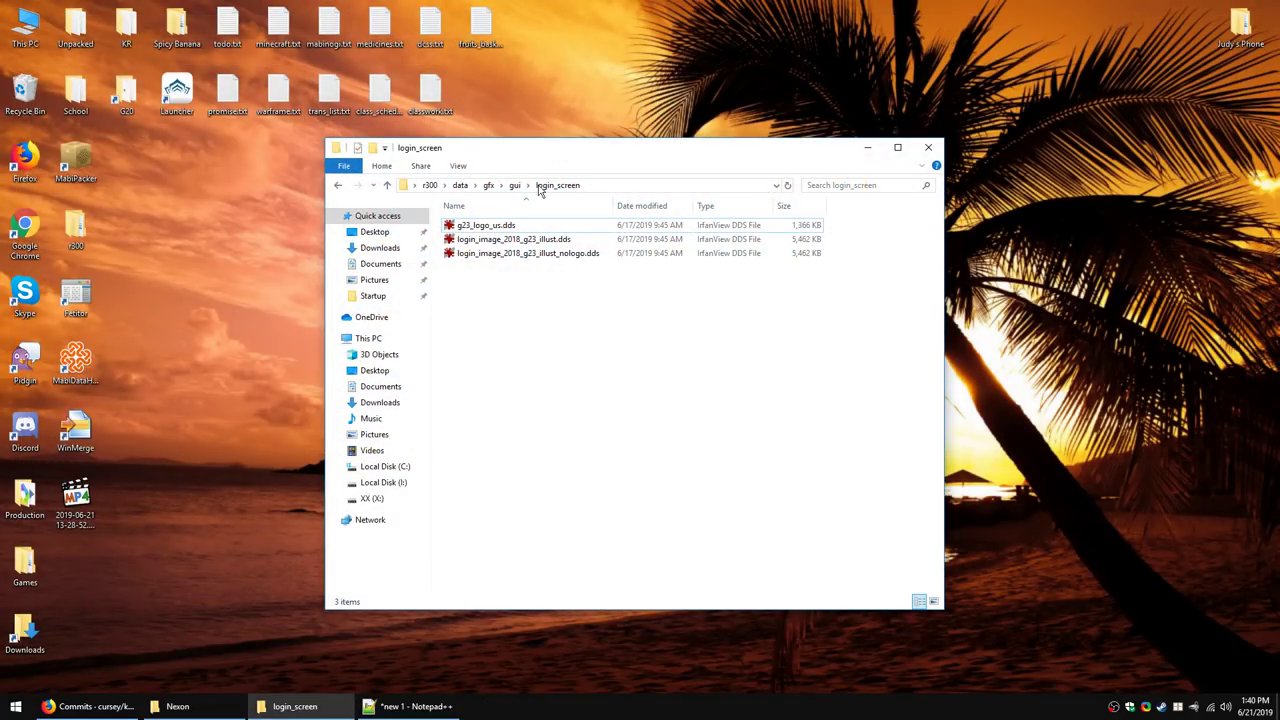
{"action": "left_click", "coordinate": [516, 186]}
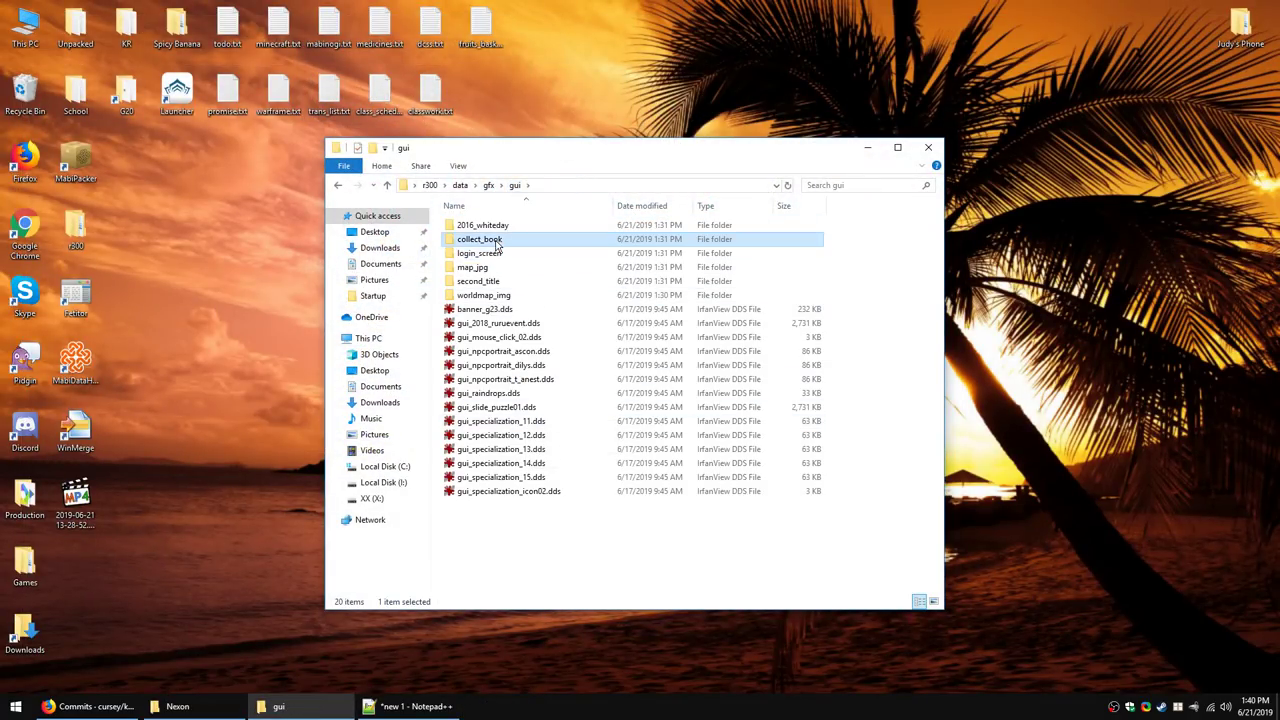
Step: Examine the character icons in collect_book's gui_shapeshifter_npc_act_04.dds at an enlarged size and return to the gui folder
{"action": "double_click", "coordinate": [490, 236]}
{"action": "double_click", "coordinate": [491, 228]}
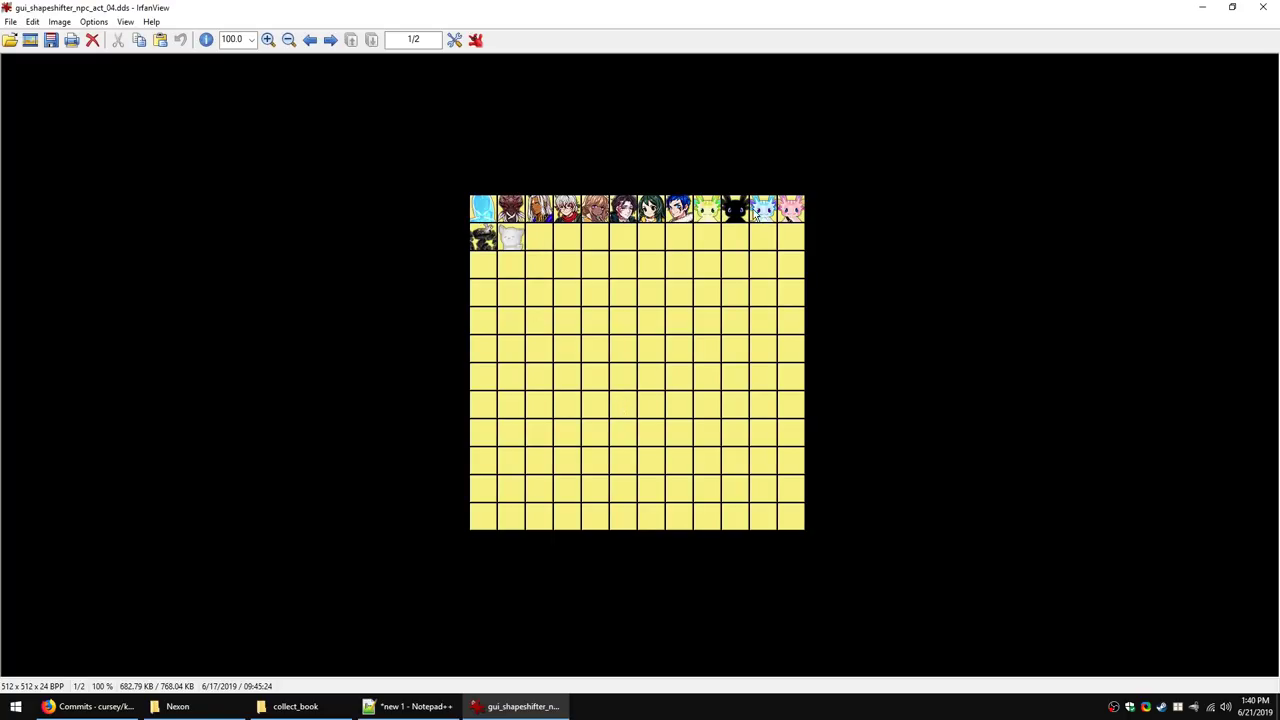
{"action": "scroll", "coordinate": [594, 114], "scroll_direction": "up", "scroll_amount": 8}
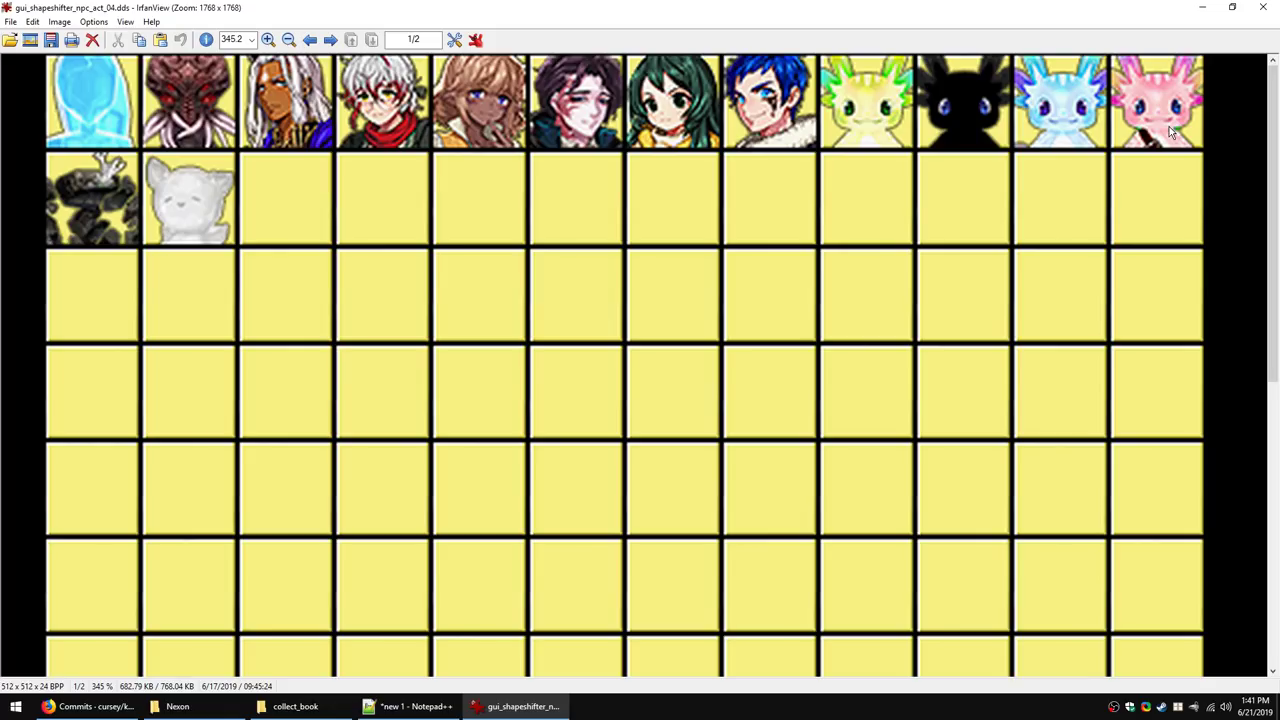
{"action": "left_click", "coordinate": [410, 706]}
{"action": "left_click", "coordinate": [410, 706]}
{"action": "key", "text": "Escape"}
{"action": "left_click", "coordinate": [514, 185]}
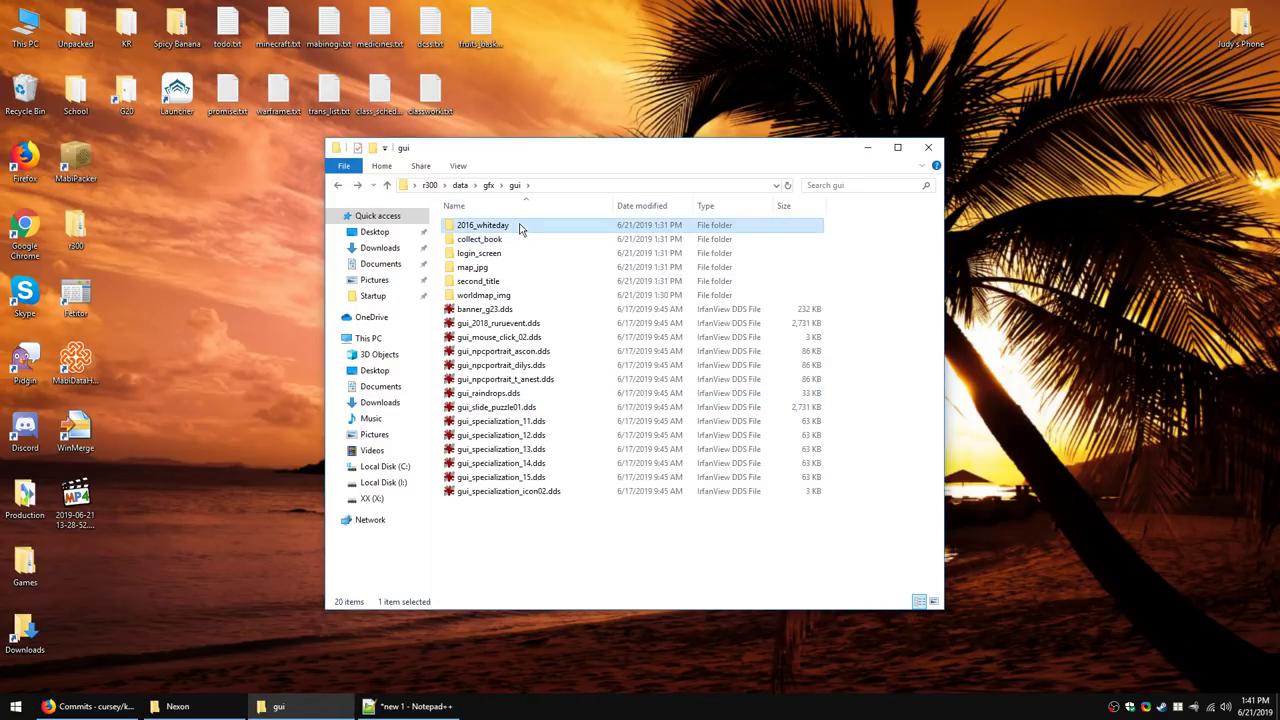
Step: Look through the card images card_30.dds to card_33.dds in the 2016_whiteday\card_28 folder
{"action": "double_click", "coordinate": [517, 224]}
{"action": "double_click", "coordinate": [519, 226]}
{"action": "double_click", "coordinate": [522, 226]}
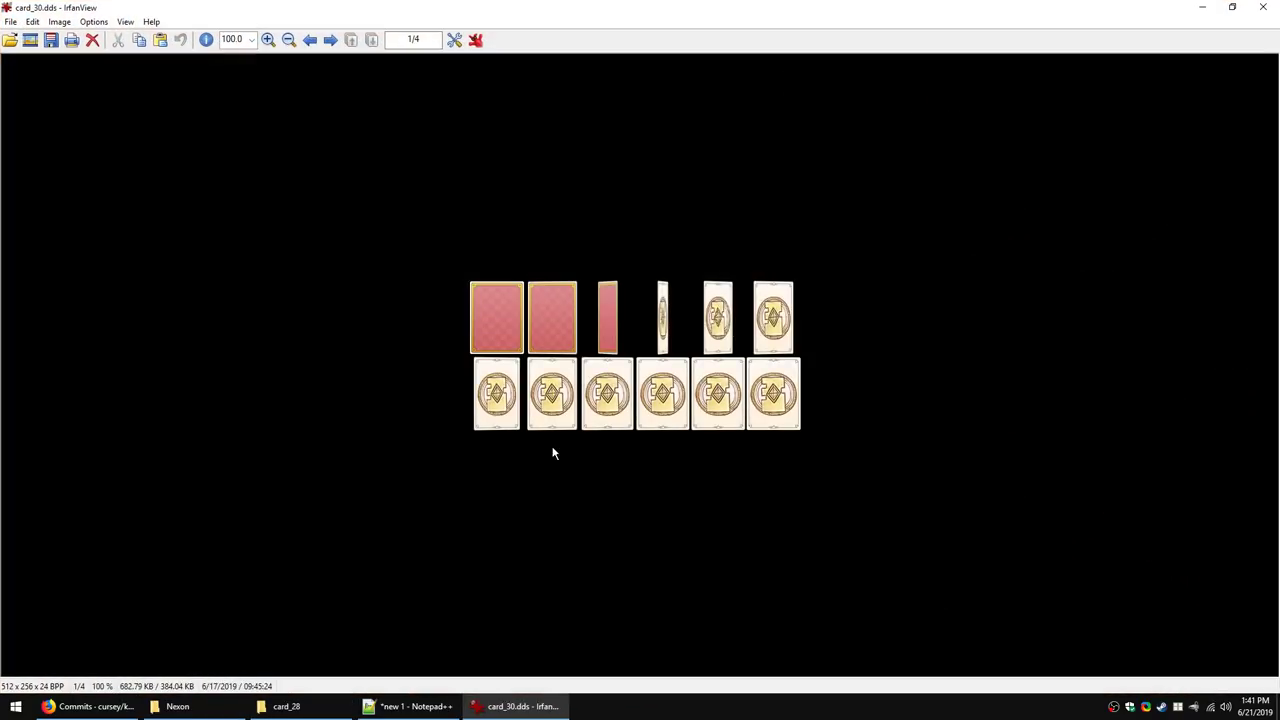
{"action": "key", "text": "Right"}
{"action": "key", "text": "Escape"}
{"action": "key", "text": "Escape"}
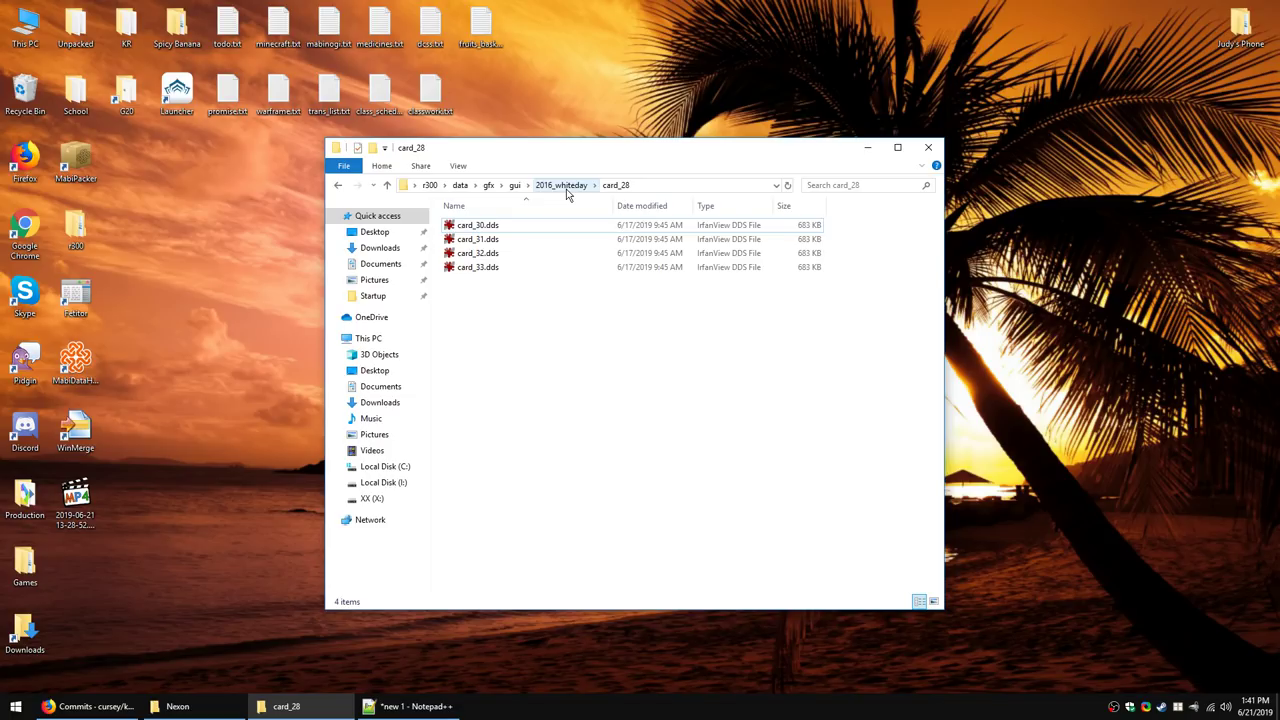
{"action": "left_click", "coordinate": [489, 224]}
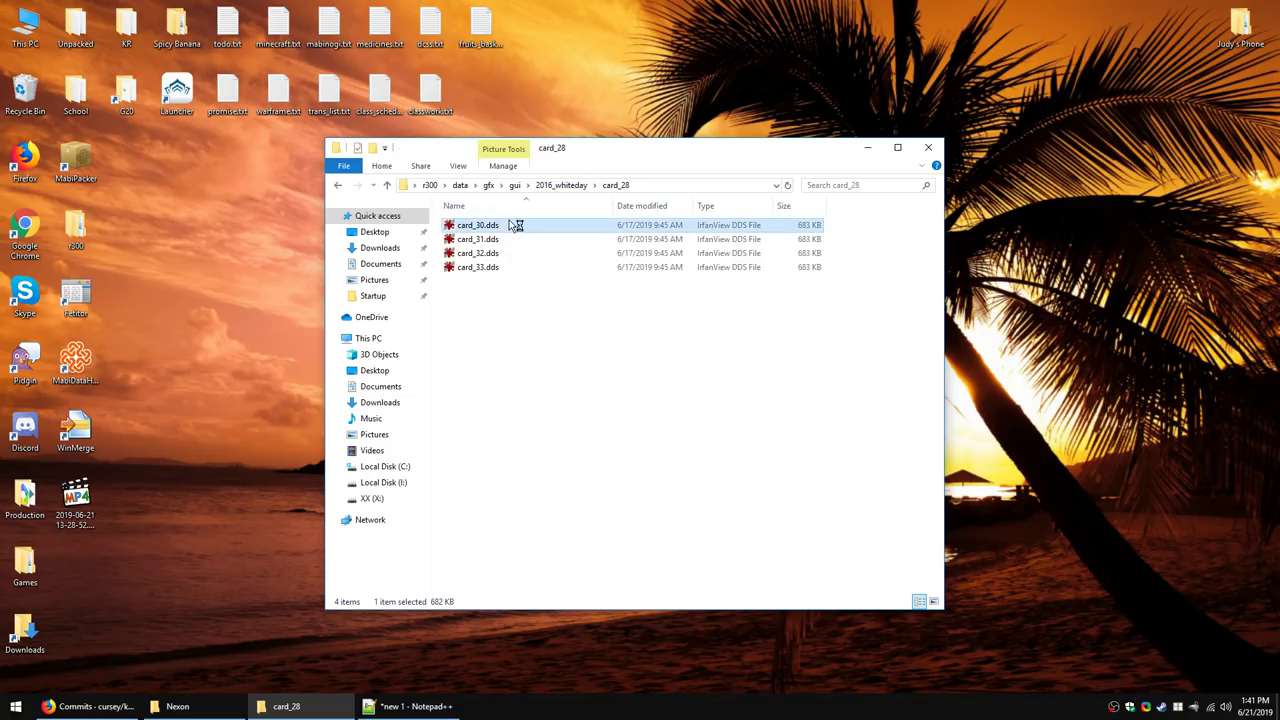
{"action": "key", "text": "Right"}
{"action": "key", "text": "Right"}
{"action": "key", "text": "Right"}
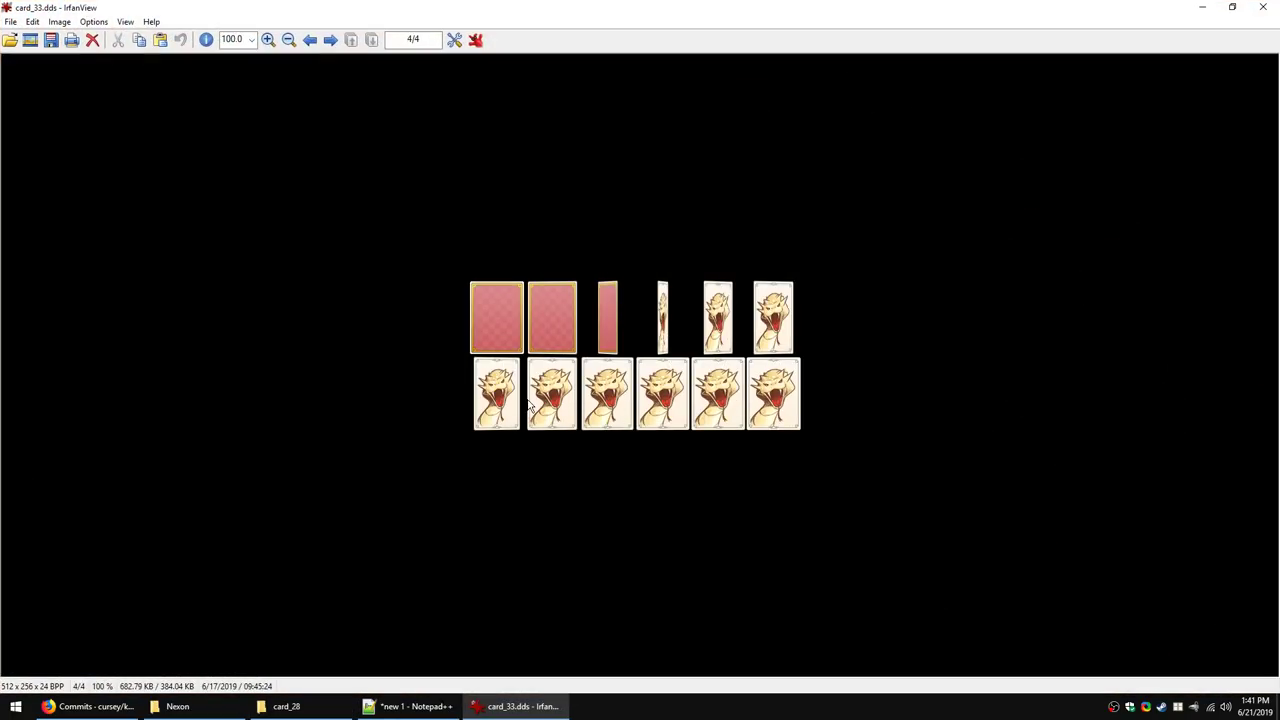
{"action": "key", "text": "Left"}
{"action": "key", "text": "Left"}
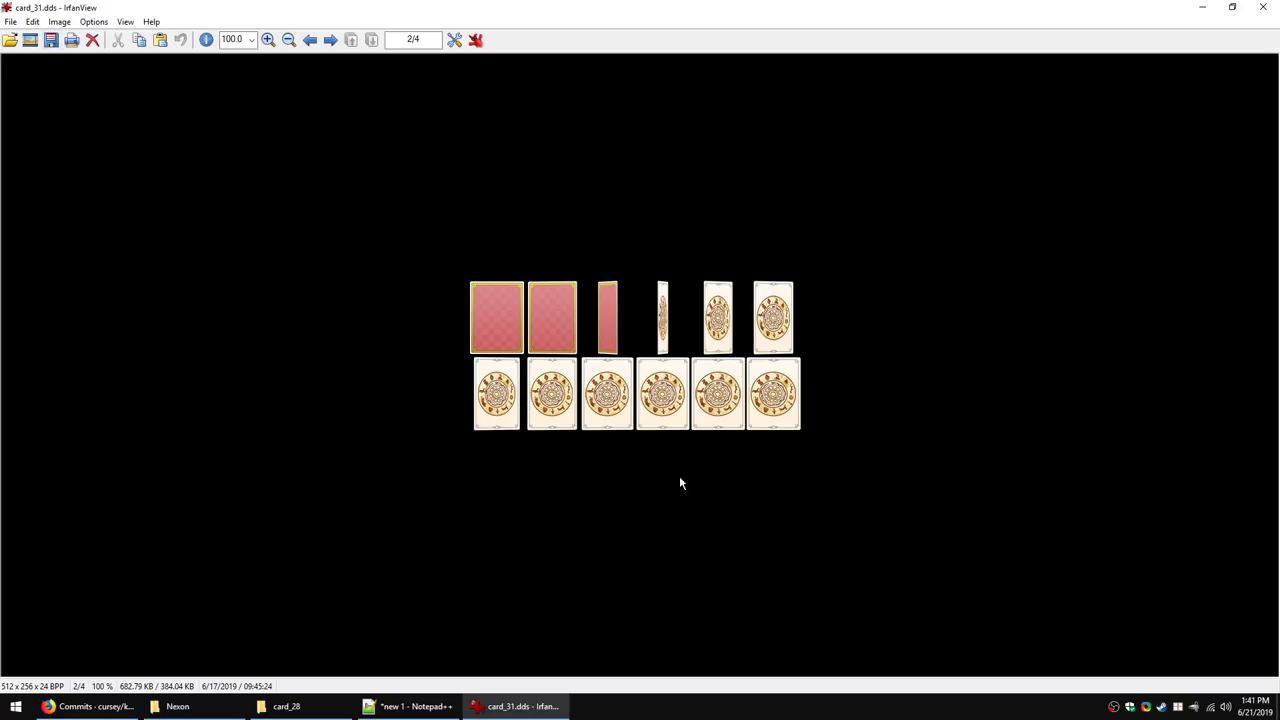
Step: Close the card image, leave the 2016_whiteday folders and open the image folder under gfx
{"action": "key", "text": "Escape"}
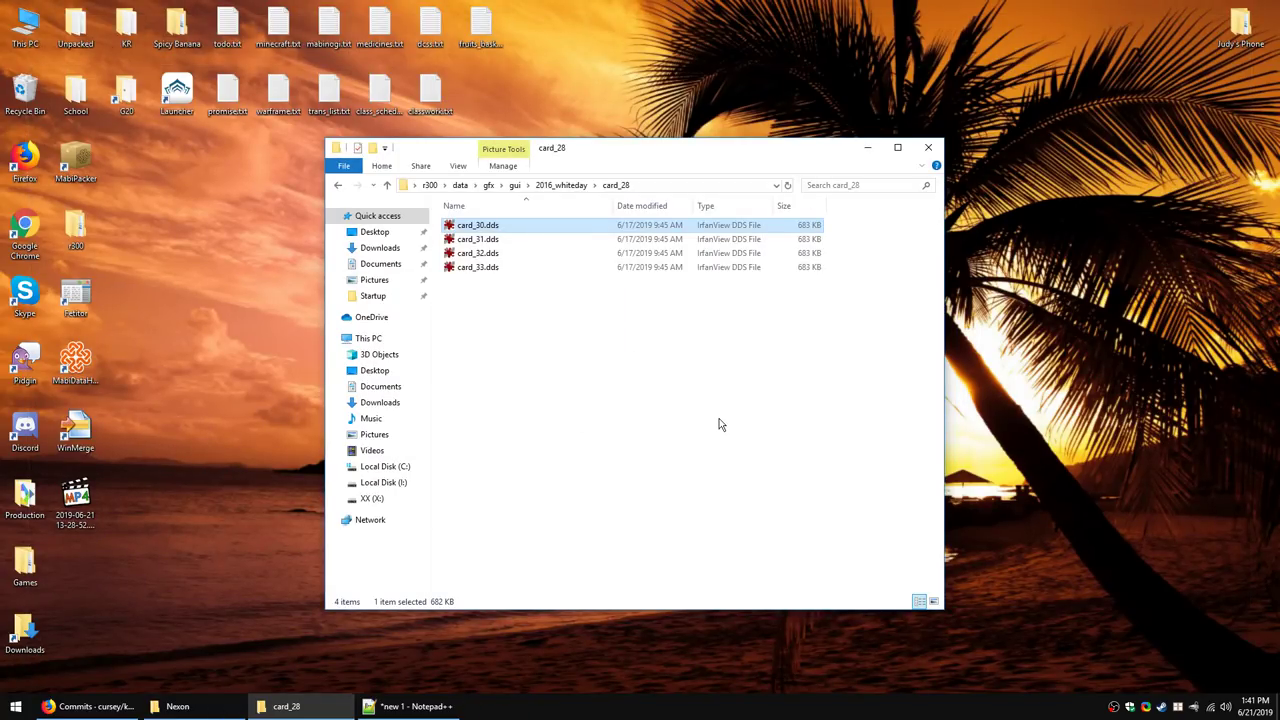
{"action": "left_click", "coordinate": [714, 370]}
{"action": "left_click", "coordinate": [514, 185]}
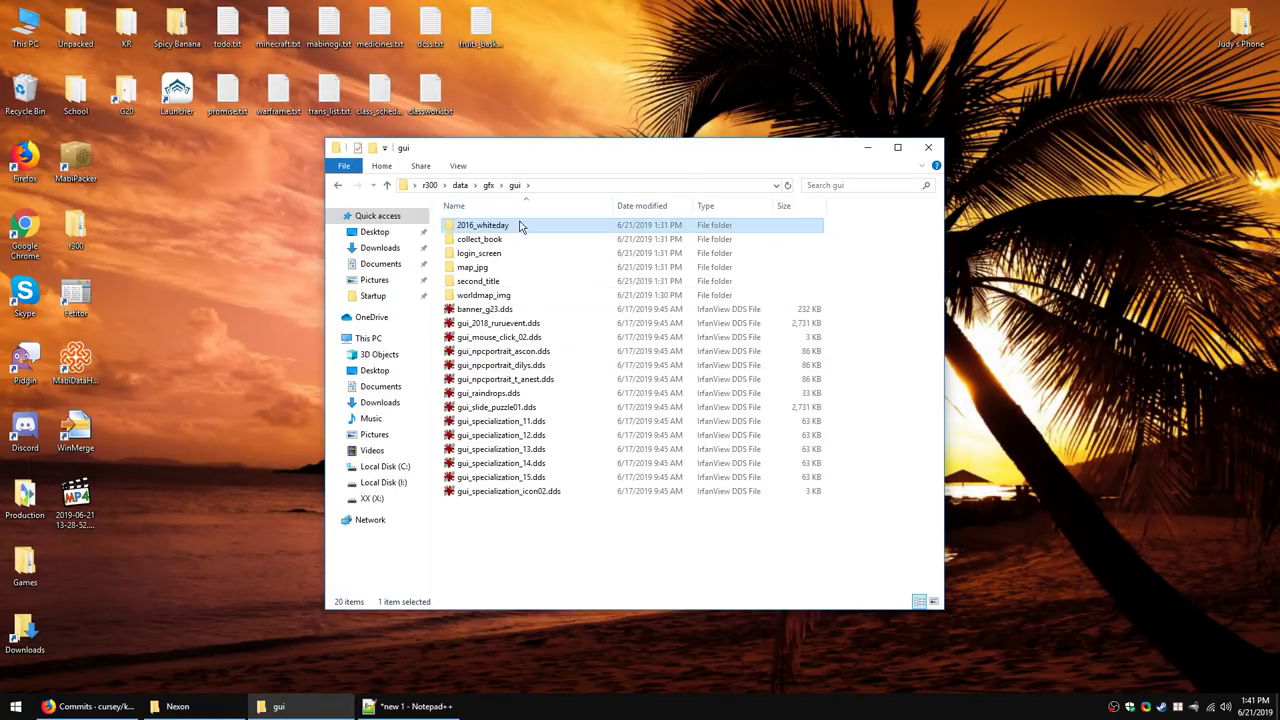
{"action": "left_click", "coordinate": [489, 185]}
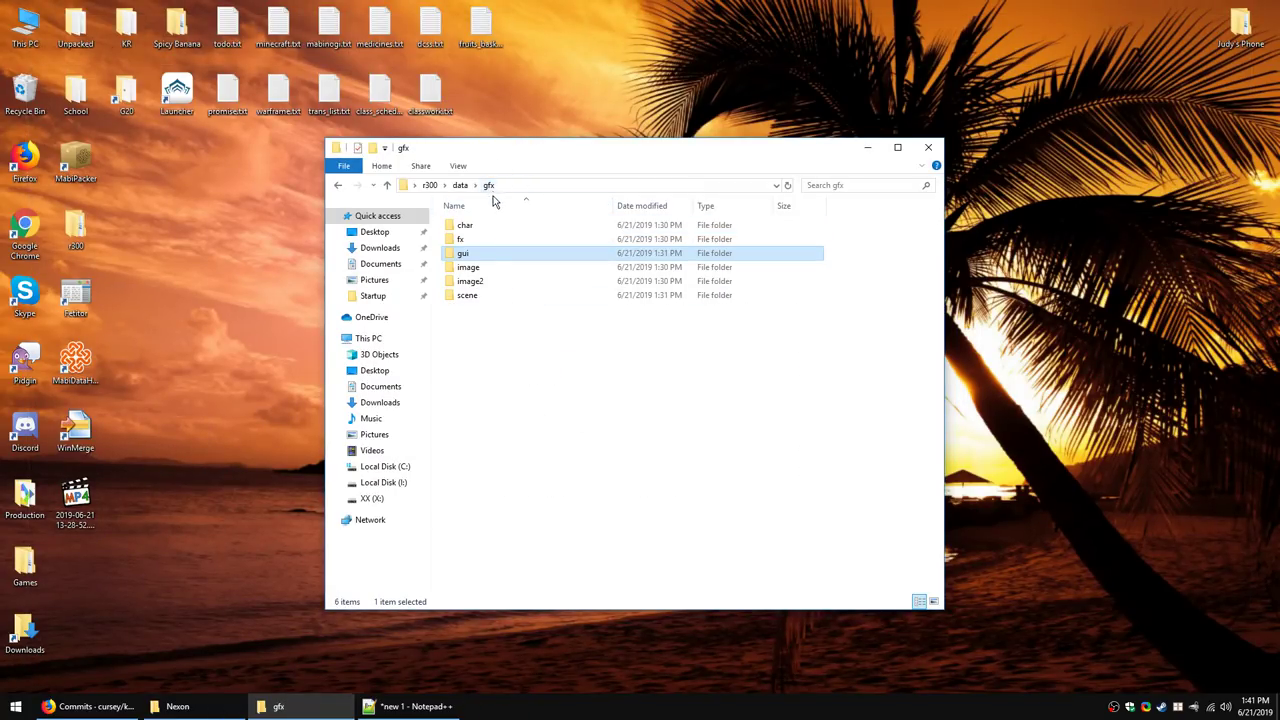
{"action": "left_click", "coordinate": [488, 270]}
{"action": "double_click", "coordinate": [489, 272]}
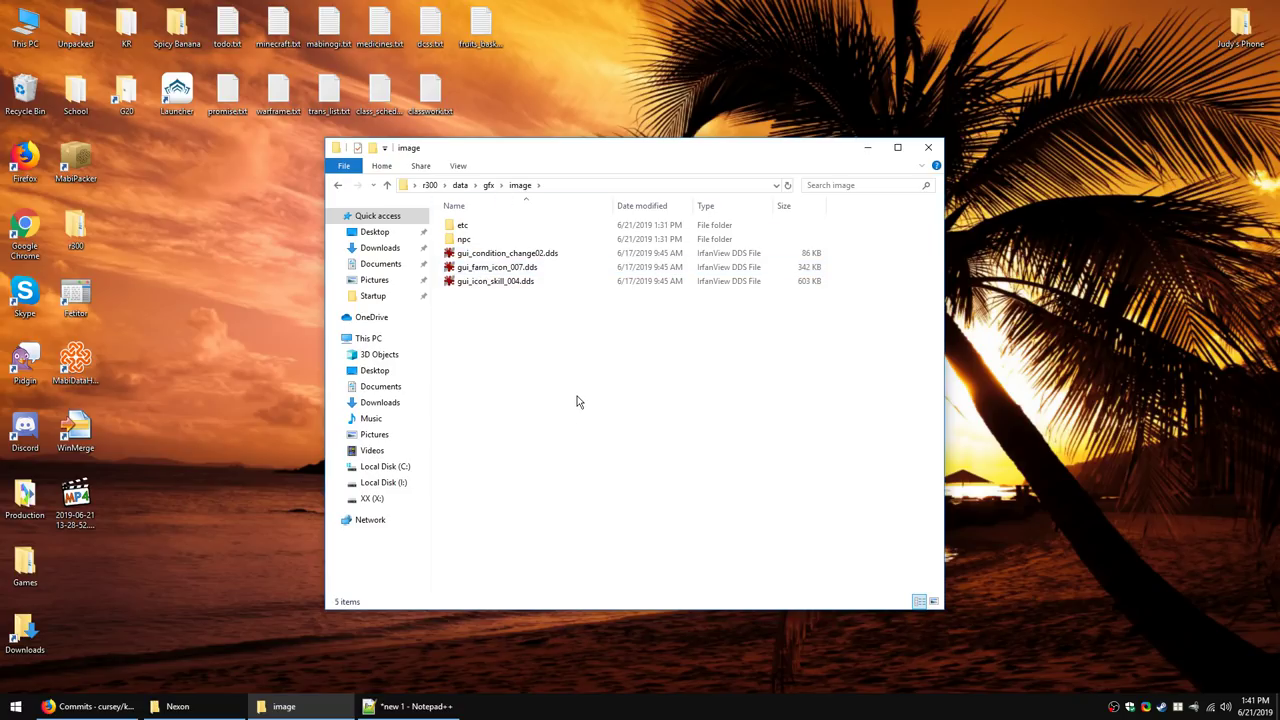
Step: Examine the condition icons in gui_condition_change02.dds at an enlarged size and close the image
{"action": "double_click", "coordinate": [470, 257]}
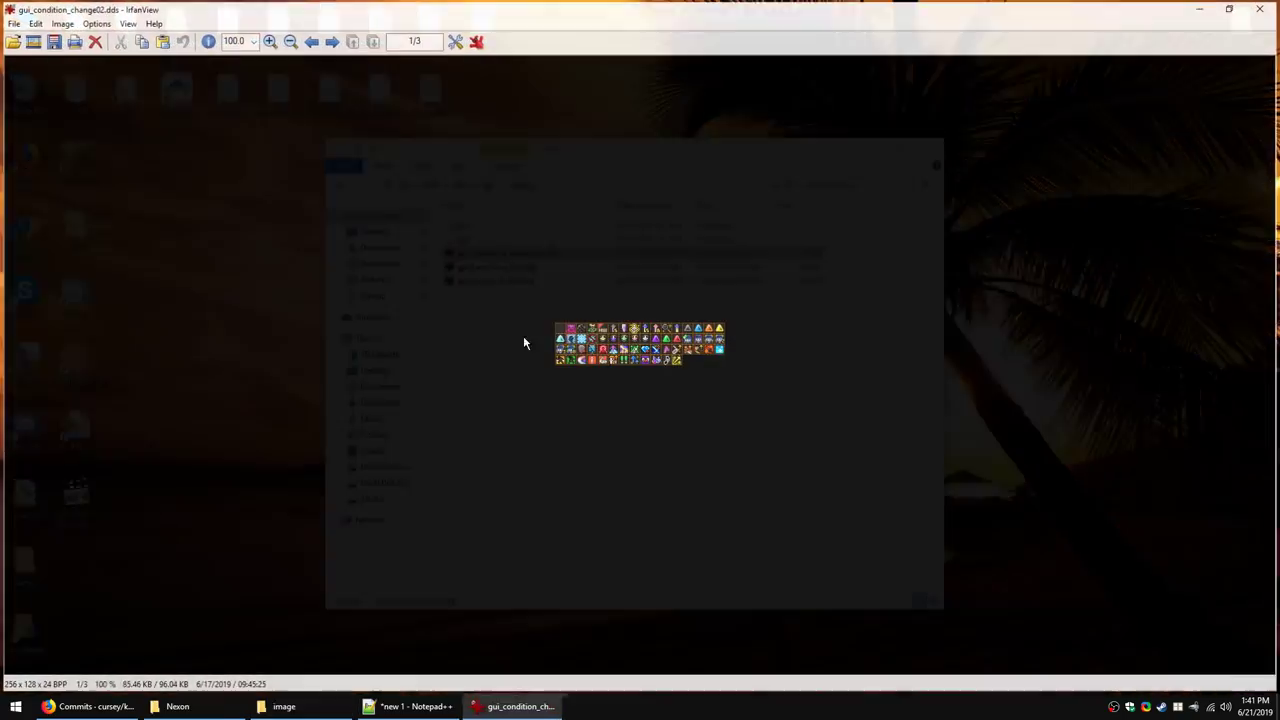
{"action": "scroll", "coordinate": [650, 340], "scroll_direction": "up", "scroll_amount": 5}
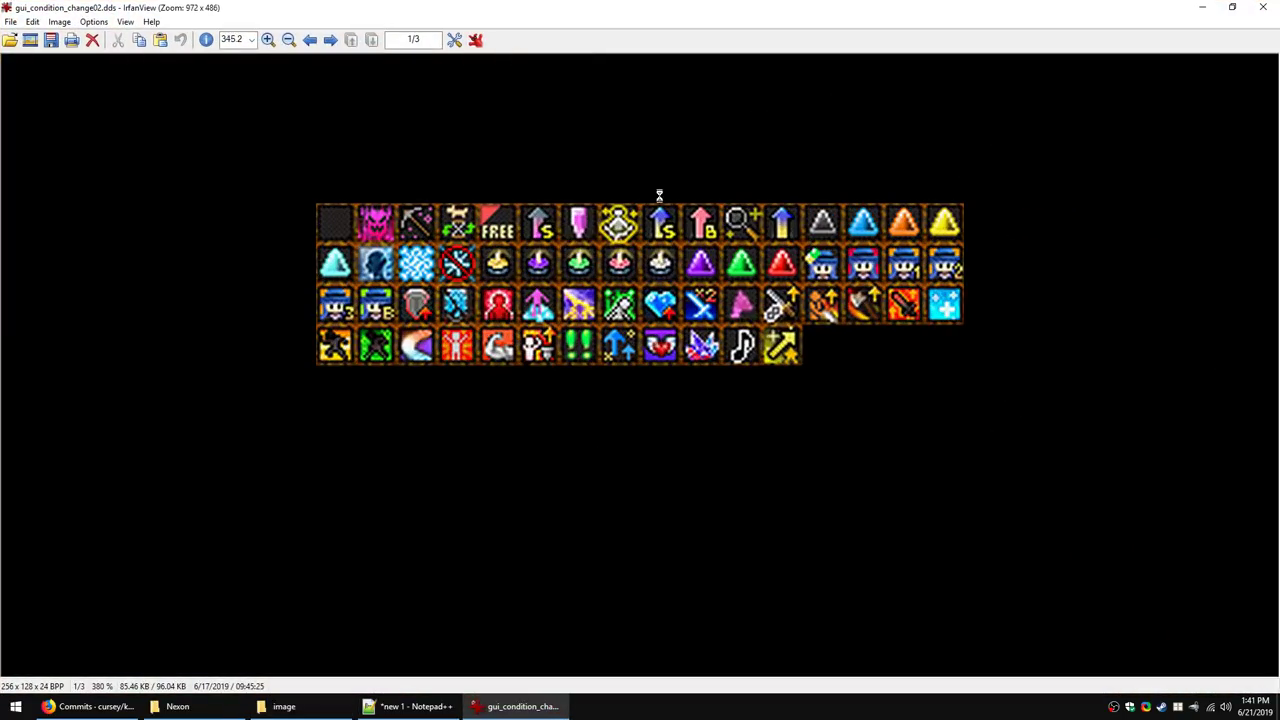
{"action": "key", "text": "Escape"}
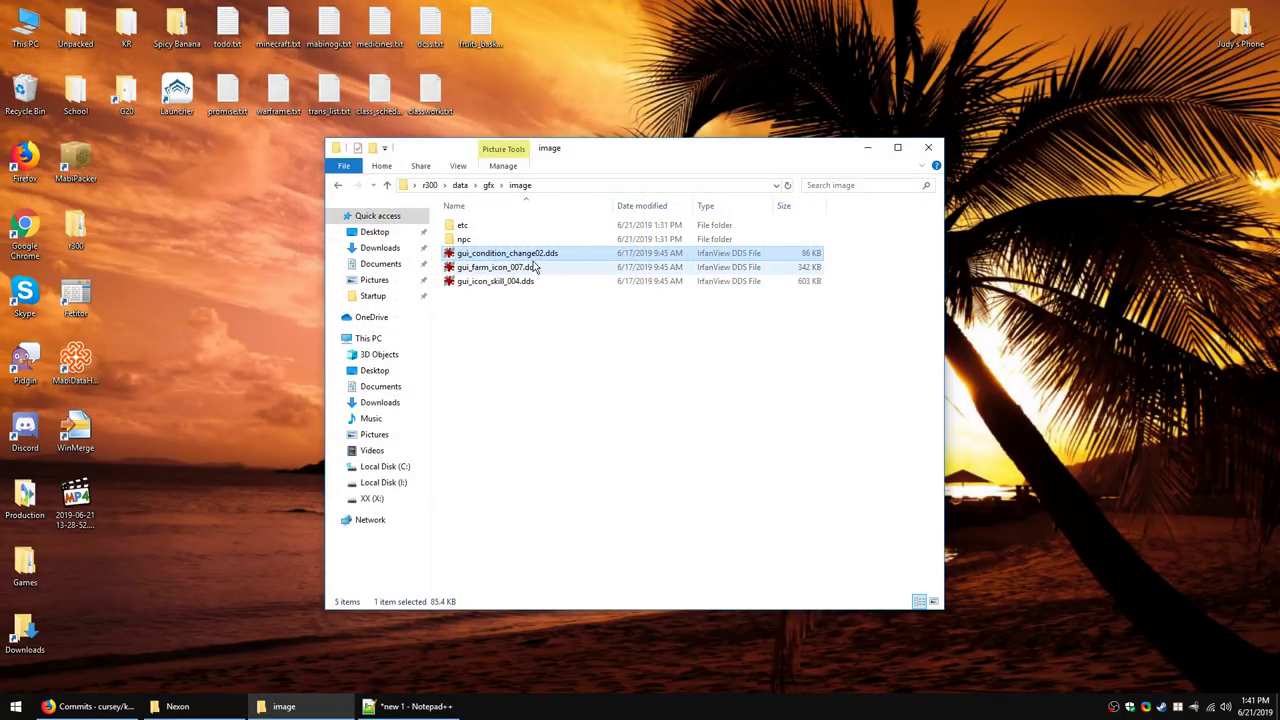
Step: Compare the farm icons in gui_farm_icon_007.dds with the skill icons in gui_icon_skill_004.dds, enlarging the skill icons
{"action": "double_click", "coordinate": [528, 266]}
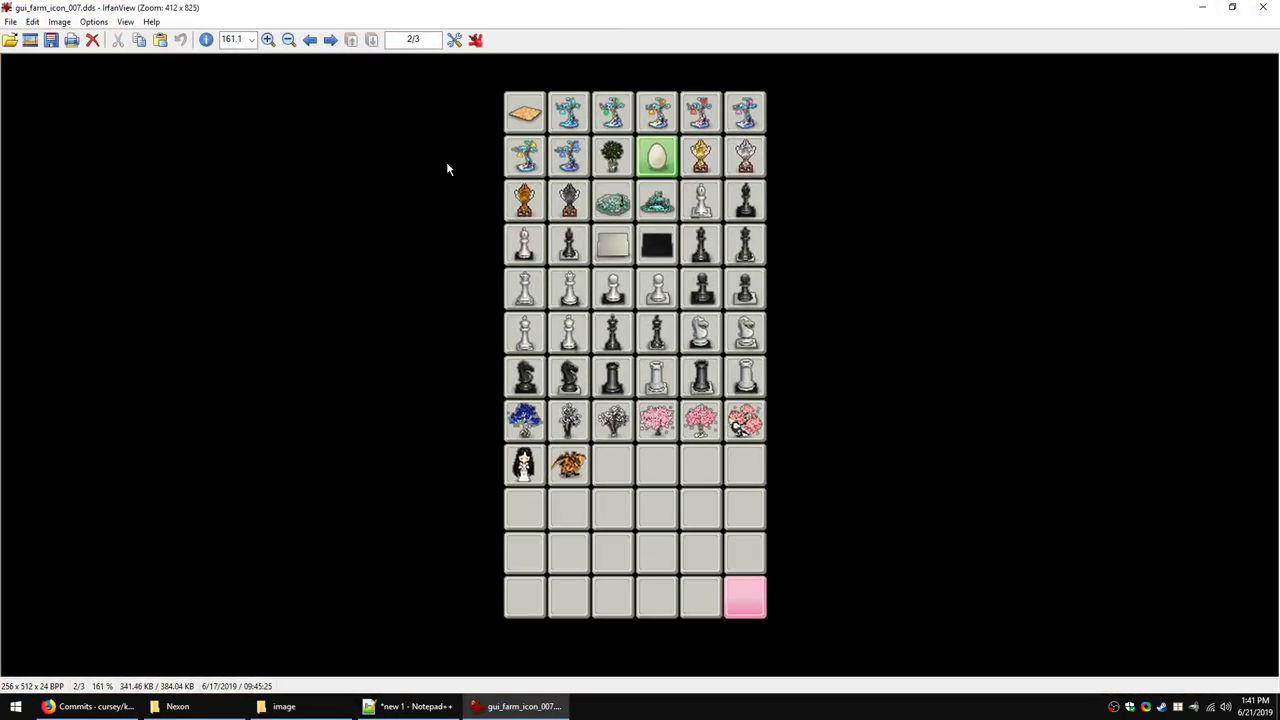
{"action": "left_click", "coordinate": [330, 39]}
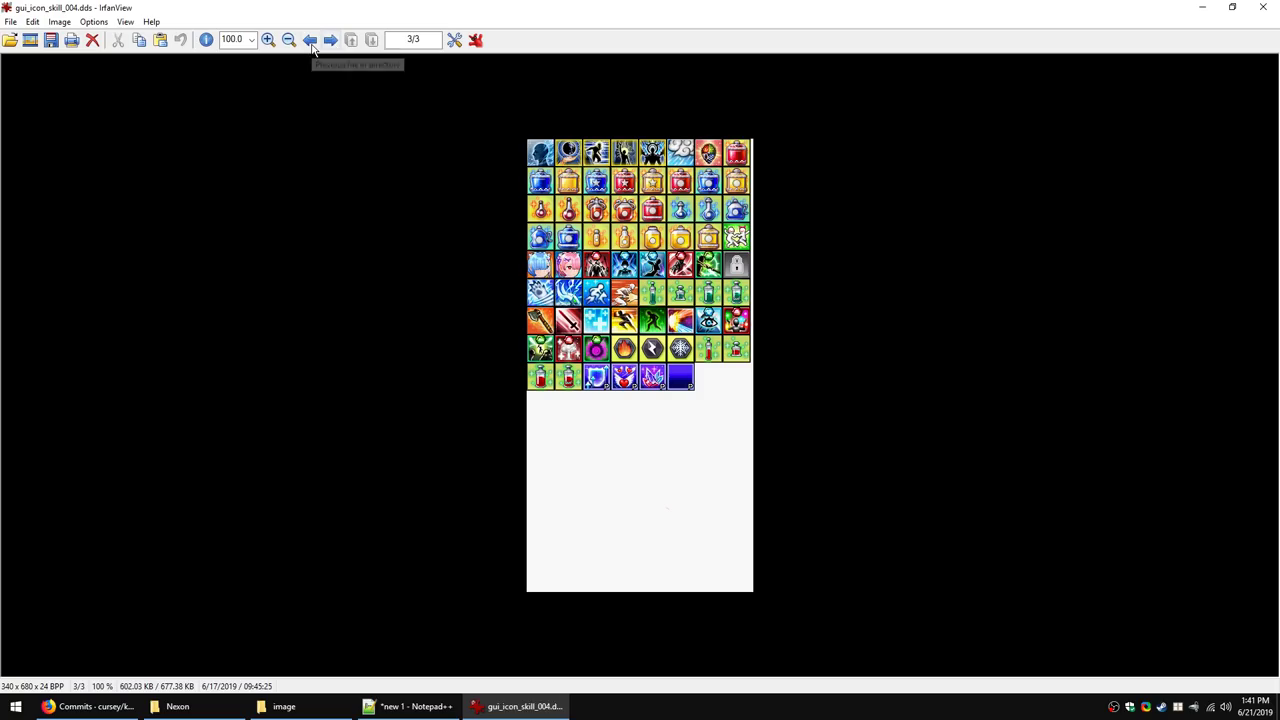
{"action": "left_click", "coordinate": [310, 39]}
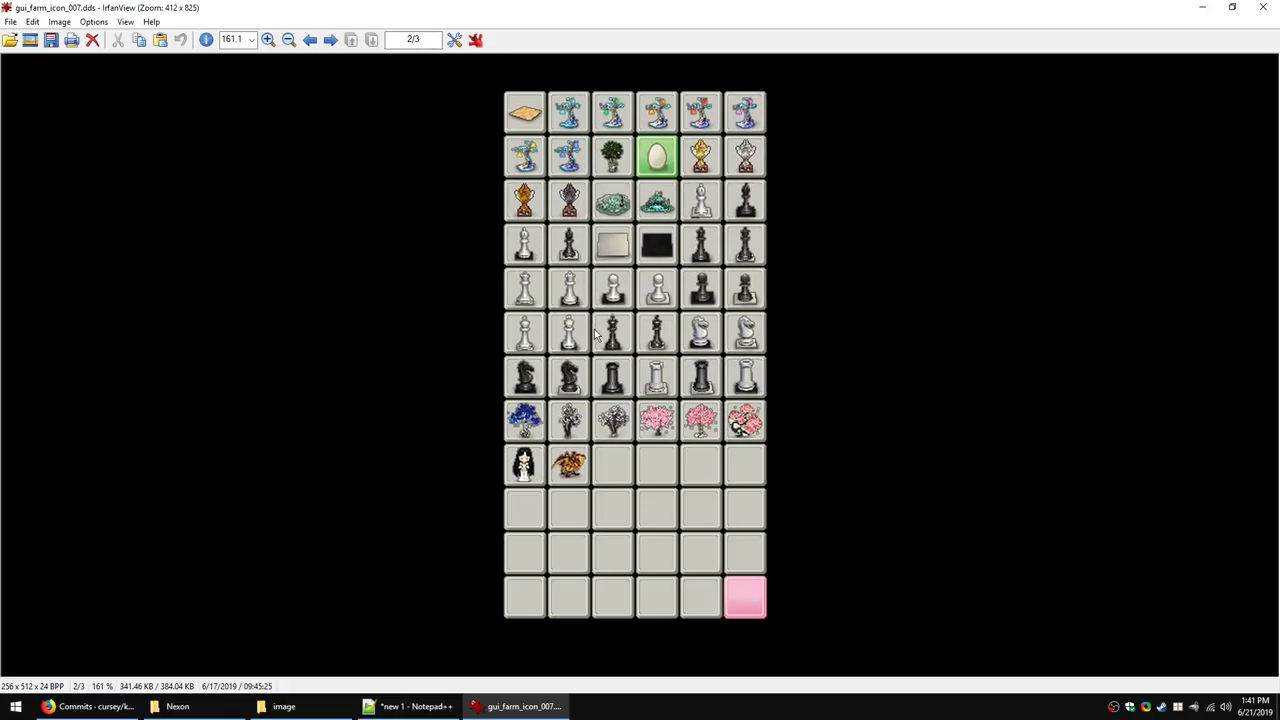
{"action": "key", "text": "shift+f"}
{"action": "left_click", "coordinate": [330, 39]}
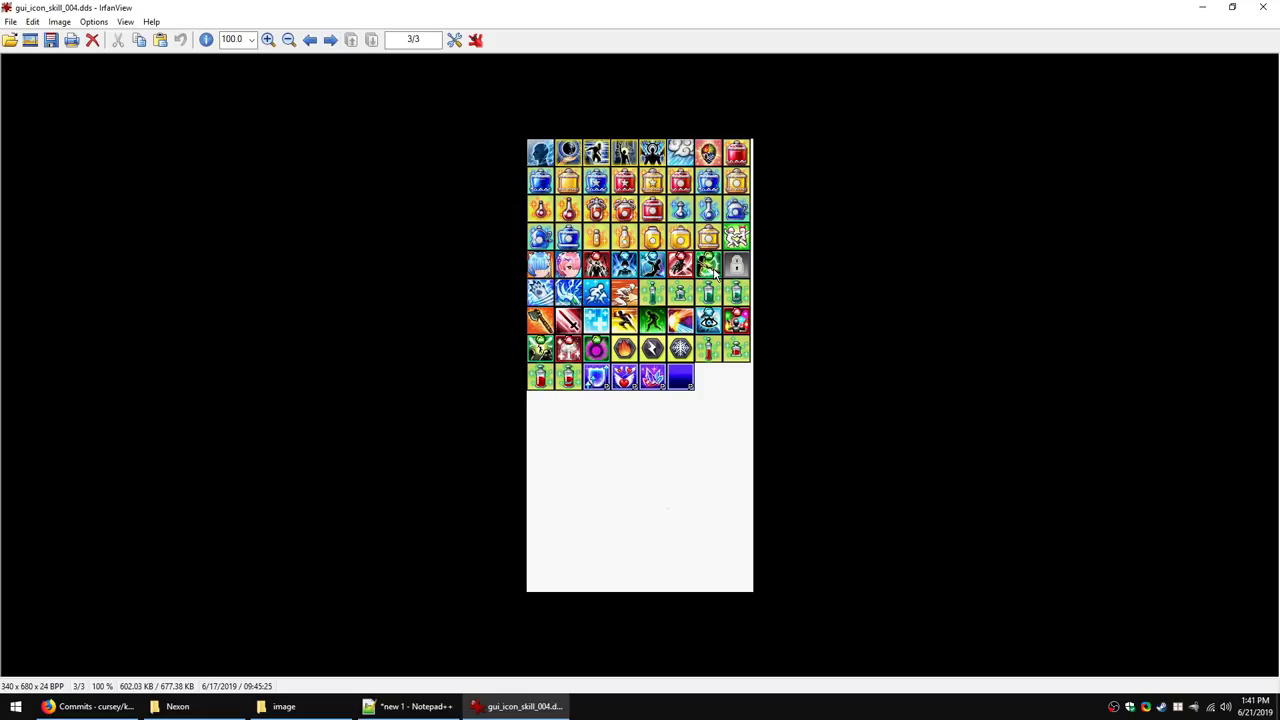
{"action": "scroll", "coordinate": [568, 145], "scroll_direction": "up", "scroll_amount": 5}
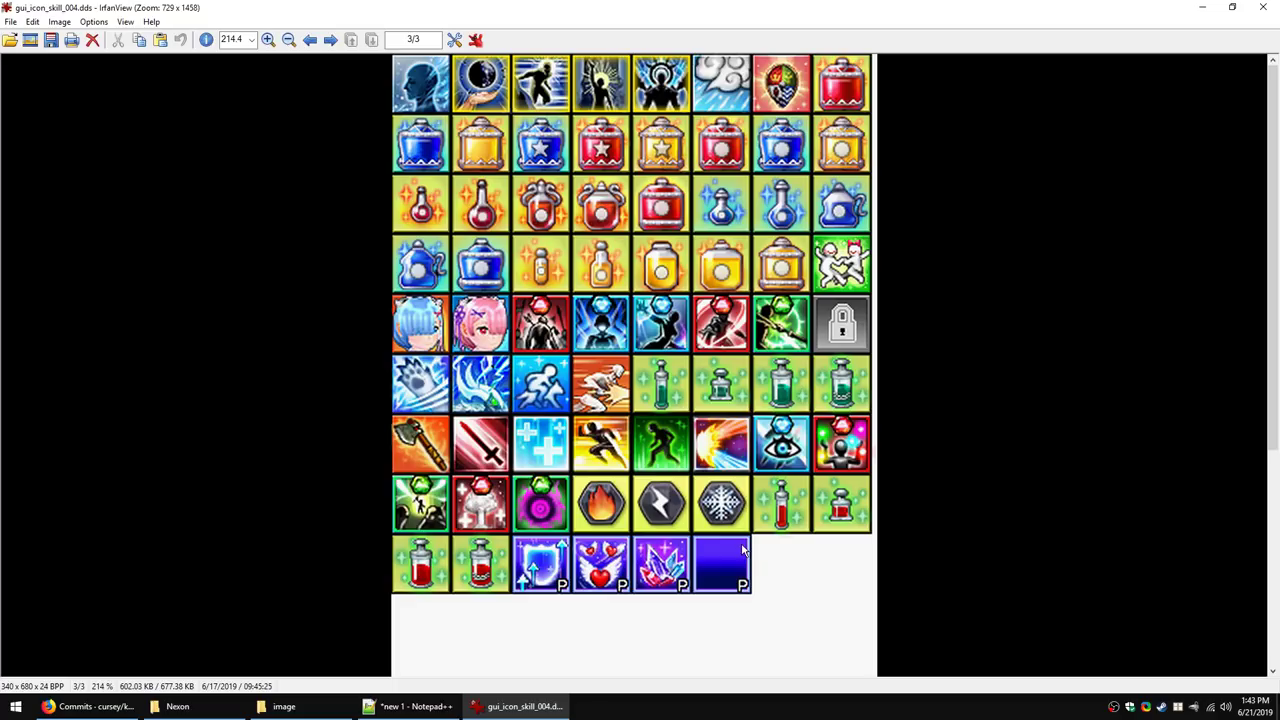
{"action": "scroll", "coordinate": [714, 565], "scroll_direction": "down", "scroll_amount": 5}
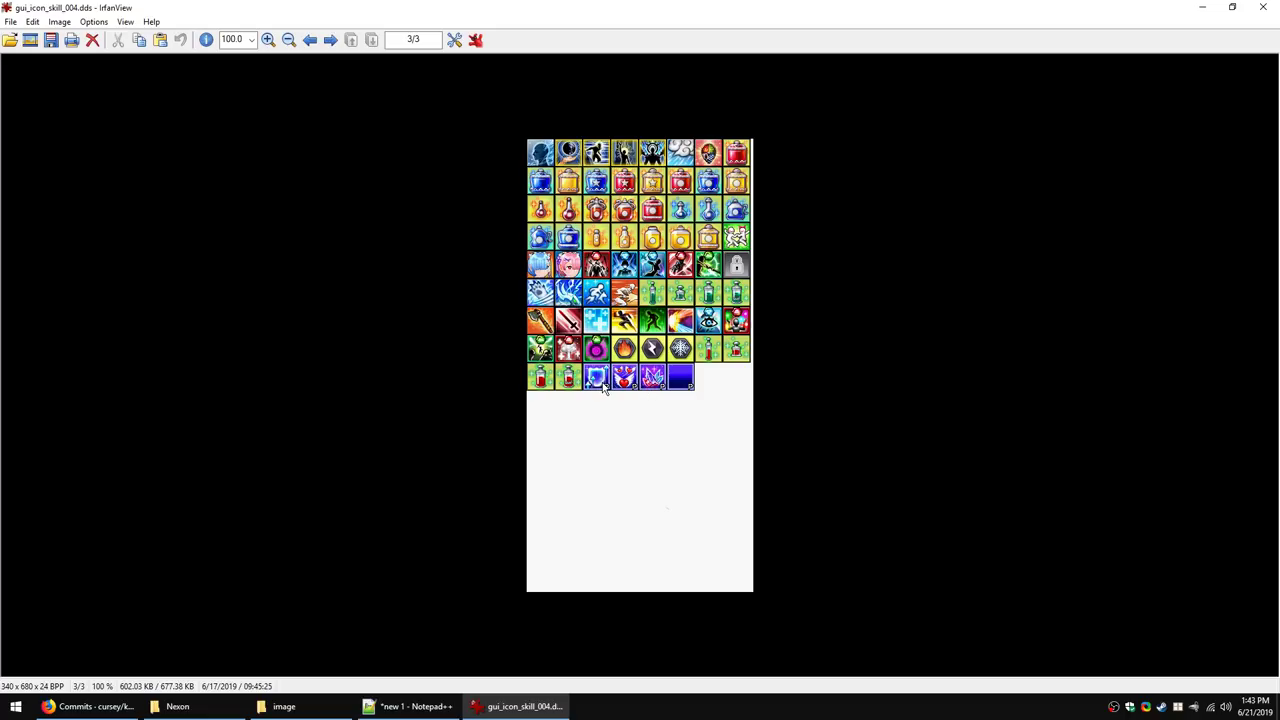
{"action": "left_click", "coordinate": [1263, 7]}
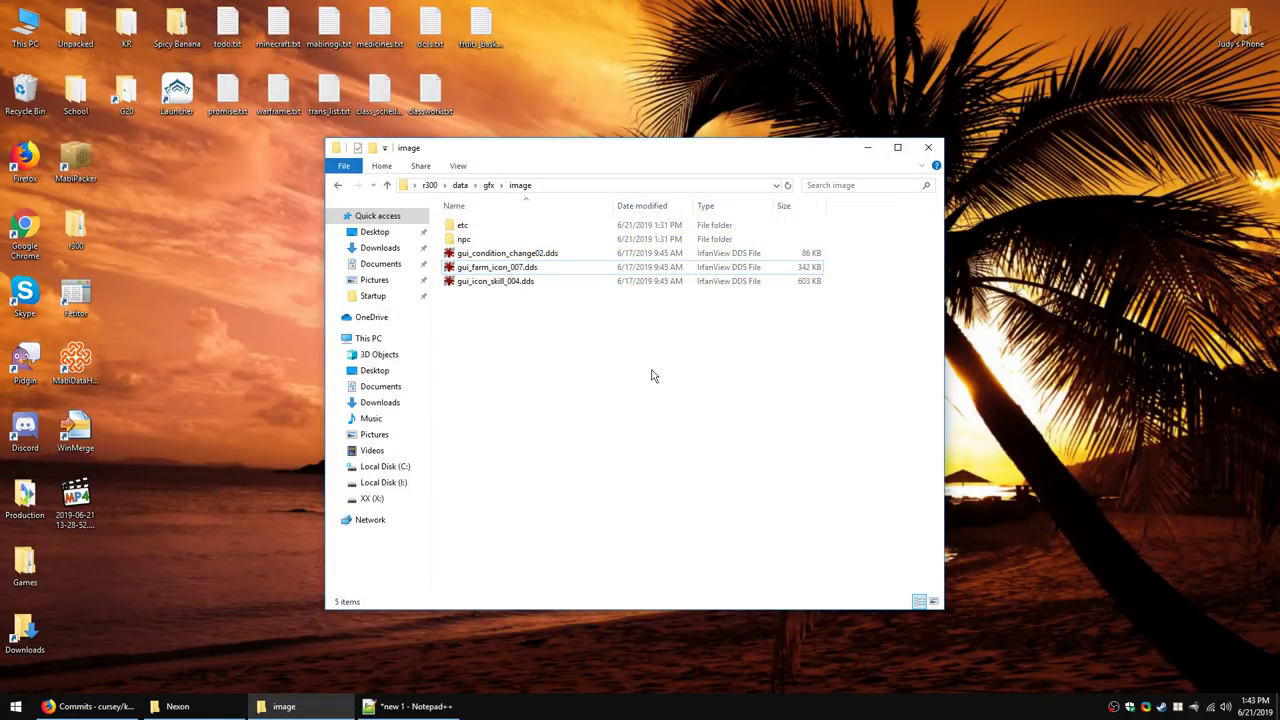
Step: Check the portrait files in the npc folder, view g23_img_01.dds in the etc folder and return to image
{"action": "double_click", "coordinate": [514, 239]}
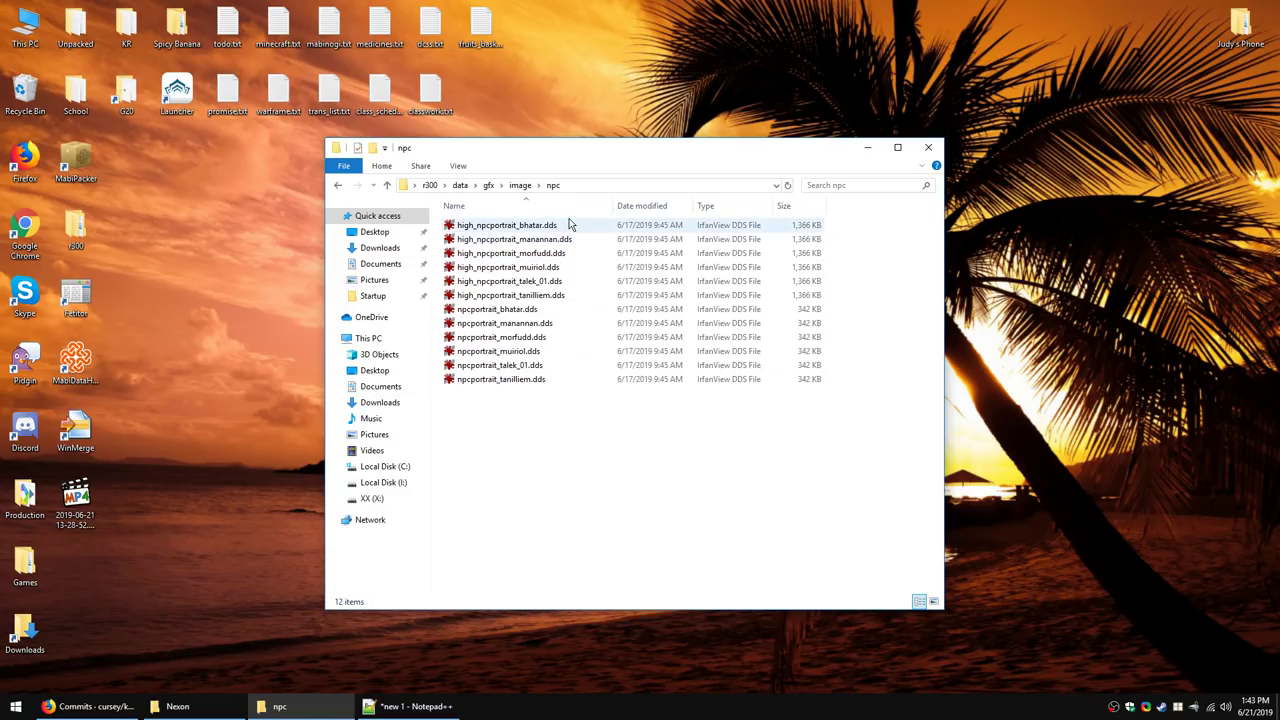
{"action": "left_click", "coordinate": [521, 186]}
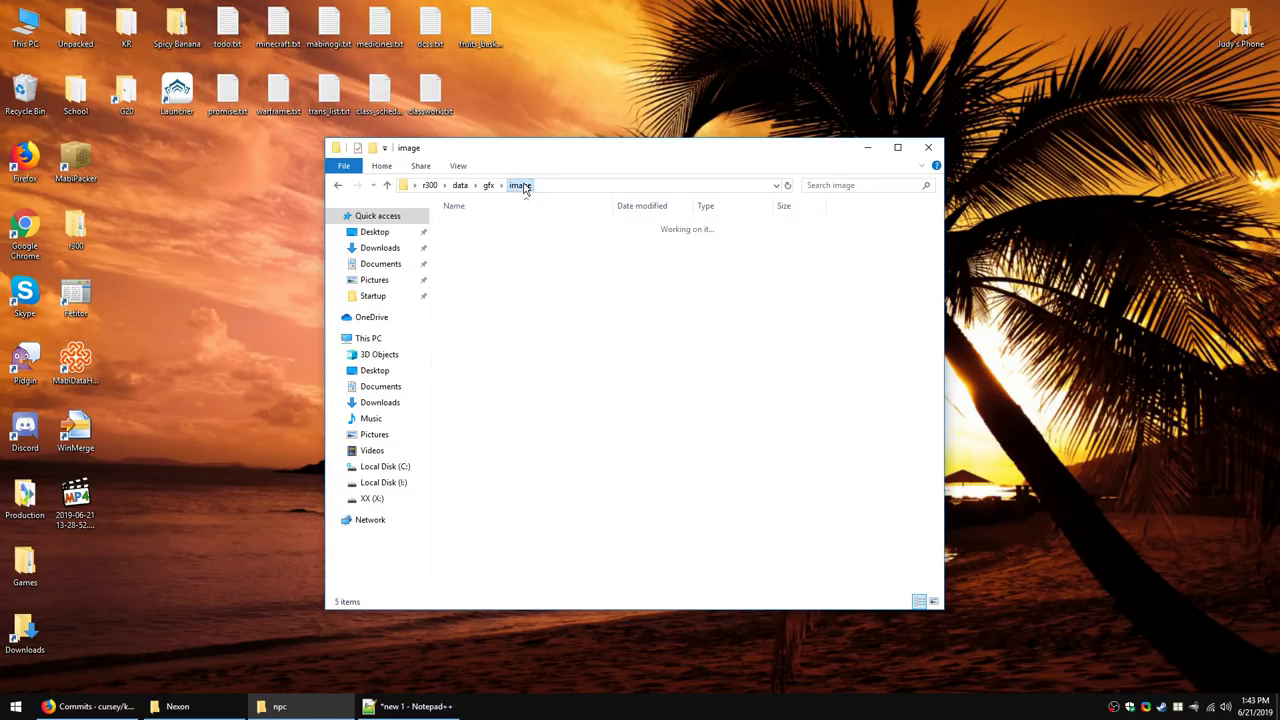
{"action": "double_click", "coordinate": [489, 226]}
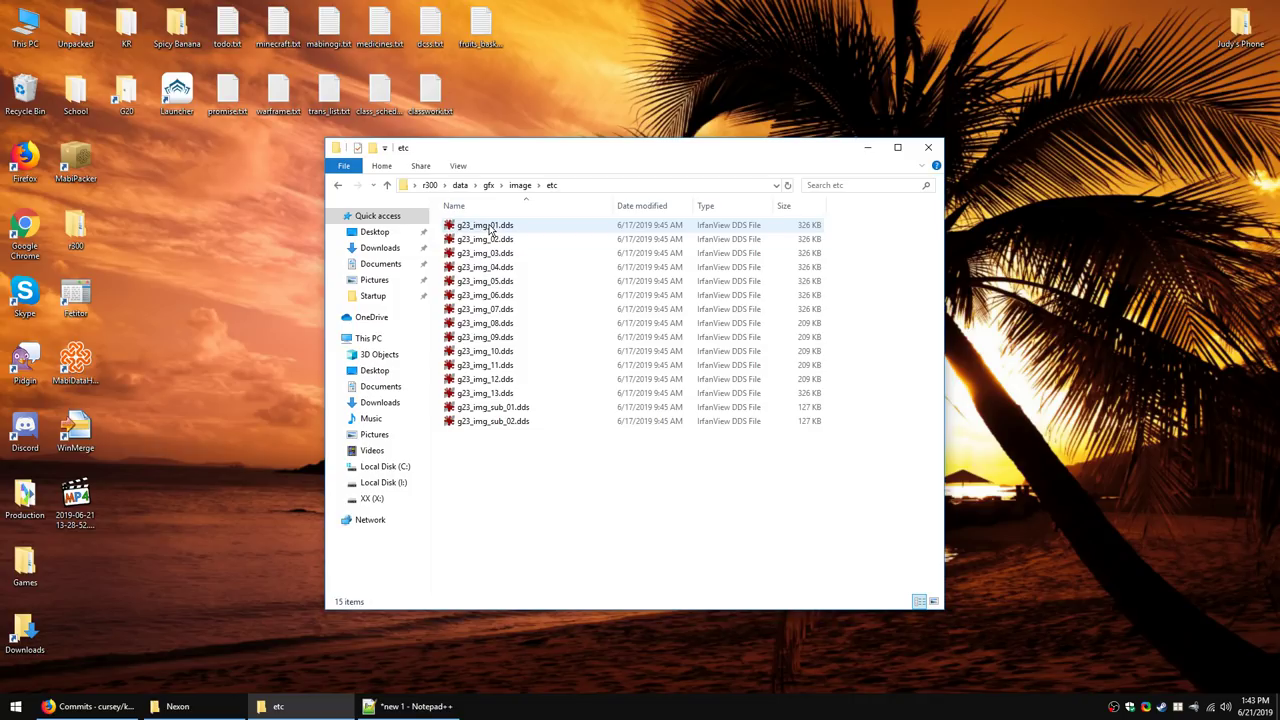
{"action": "double_click", "coordinate": [489, 226]}
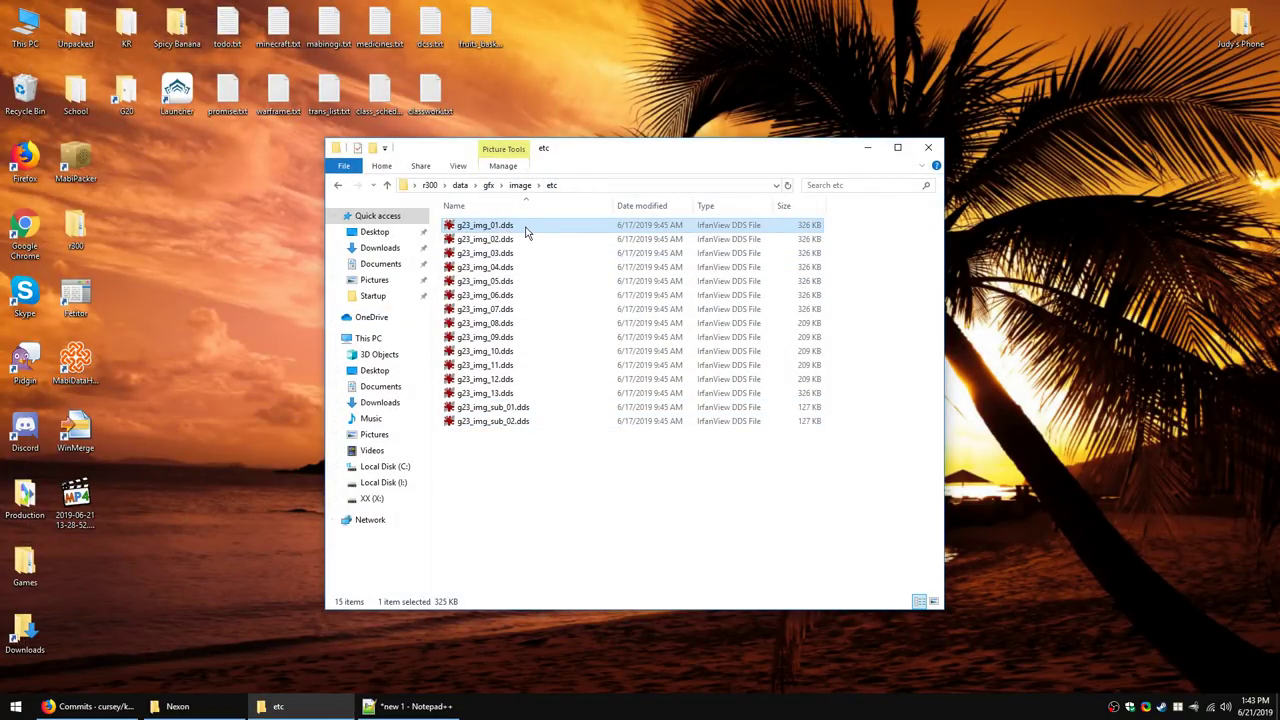
{"action": "double_click", "coordinate": [527, 232]}
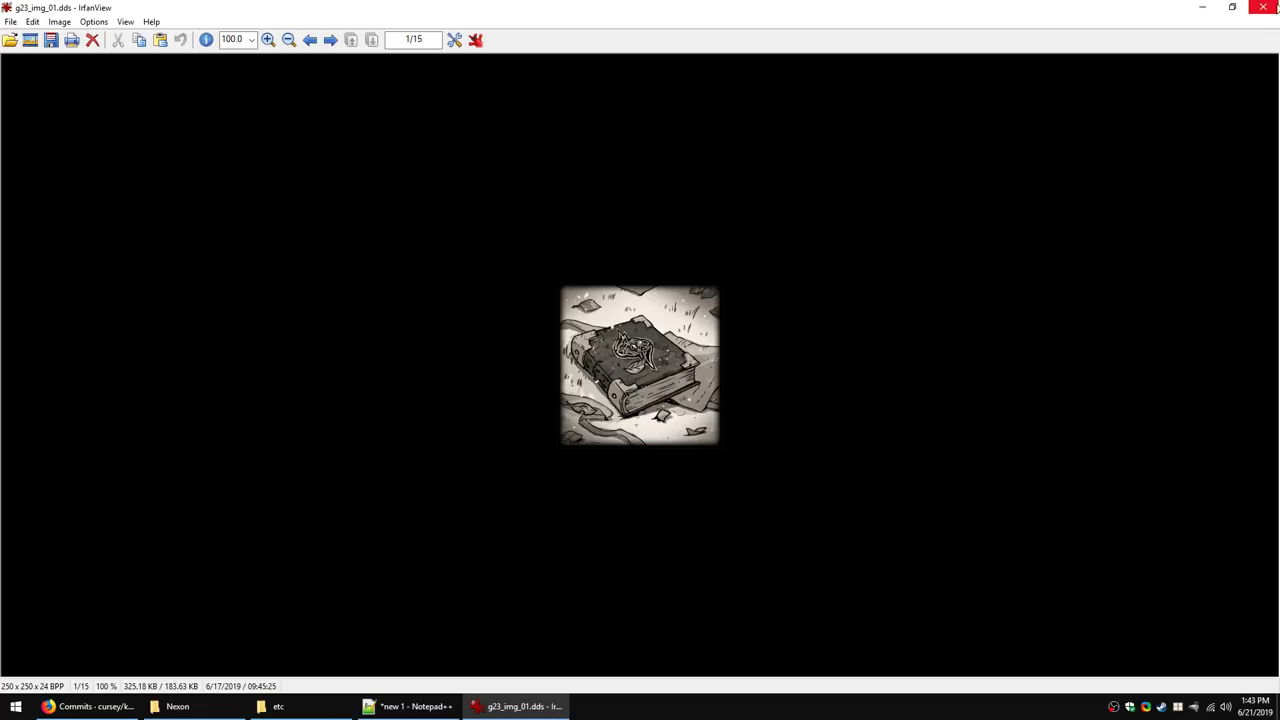
{"action": "left_click", "coordinate": [1266, 10]}
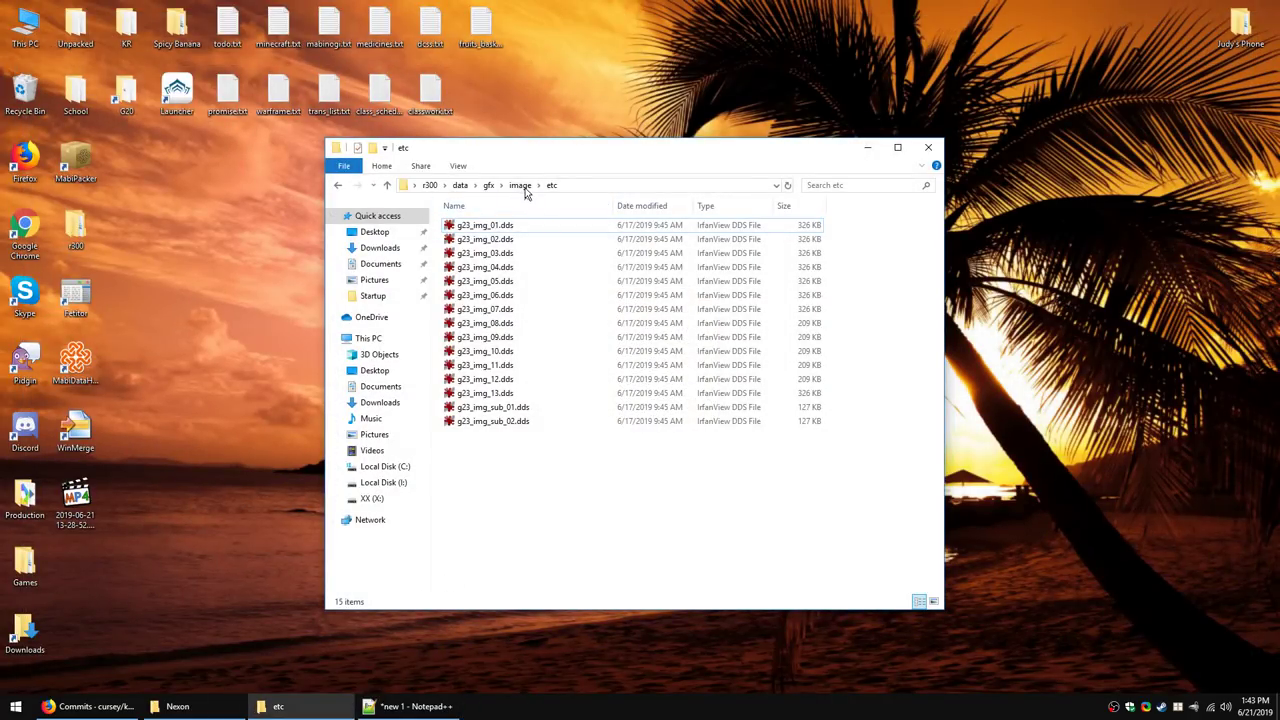
{"action": "left_click", "coordinate": [522, 186]}
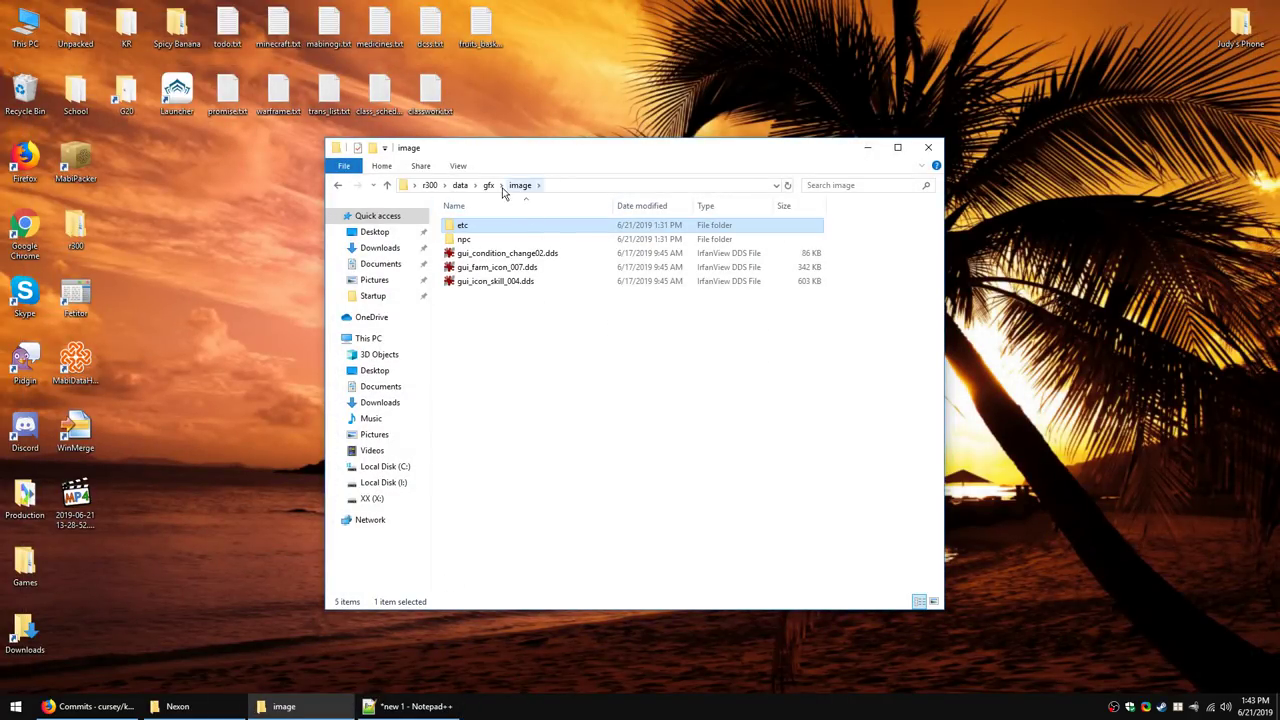
Step: Open gfx\image2\inven\wear and examine uf_wear_chess01.dds at an enlarged size
{"action": "left_click", "coordinate": [489, 186]}
{"action": "double_click", "coordinate": [476, 281]}
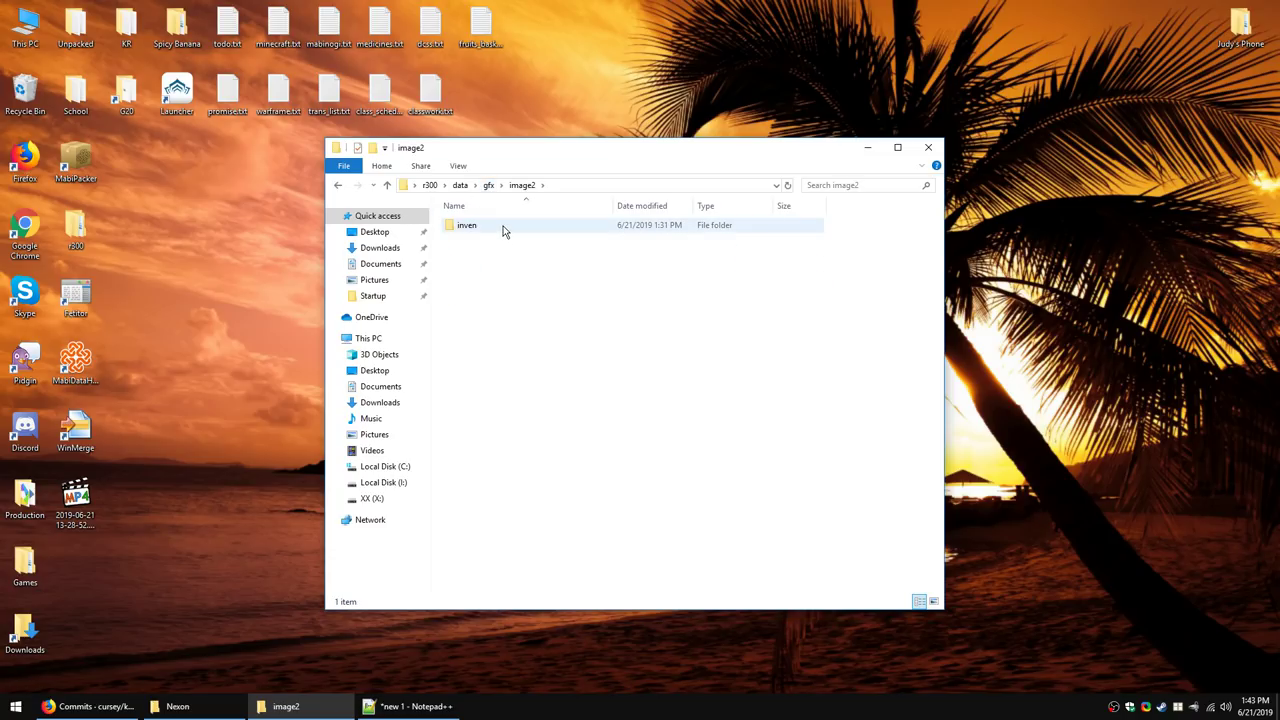
{"action": "double_click", "coordinate": [502, 228]}
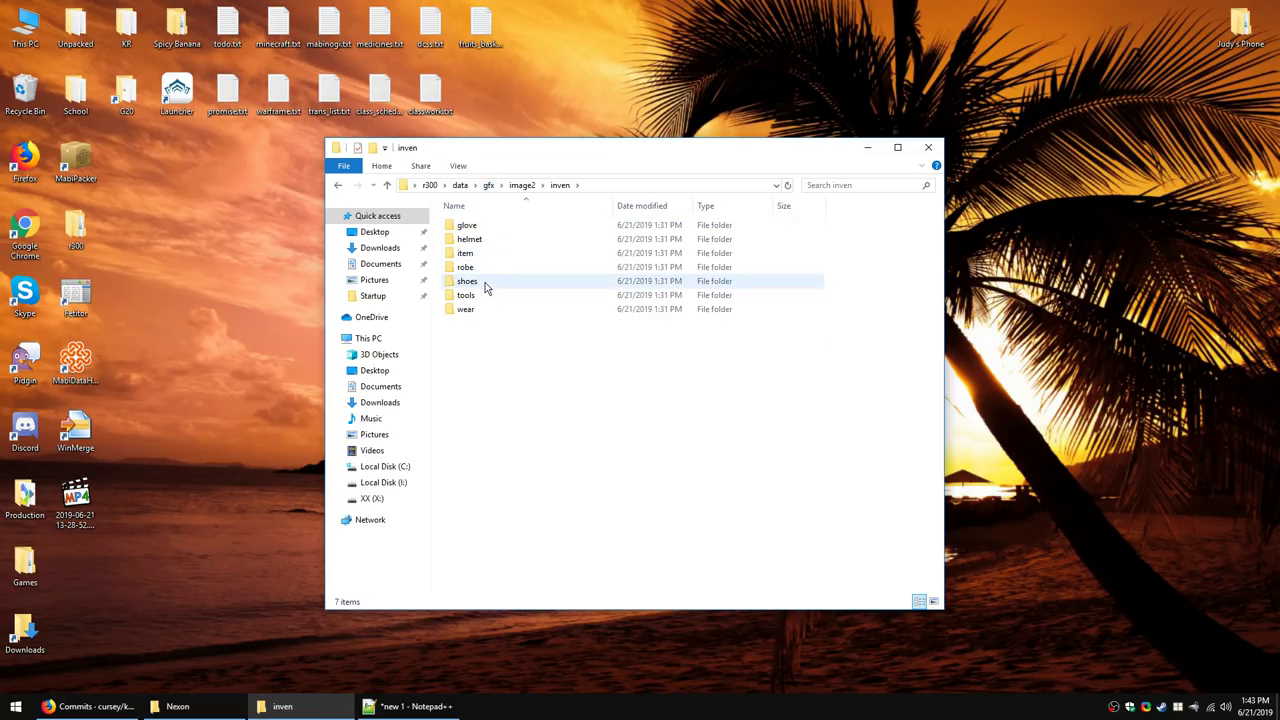
{"action": "double_click", "coordinate": [479, 310]}
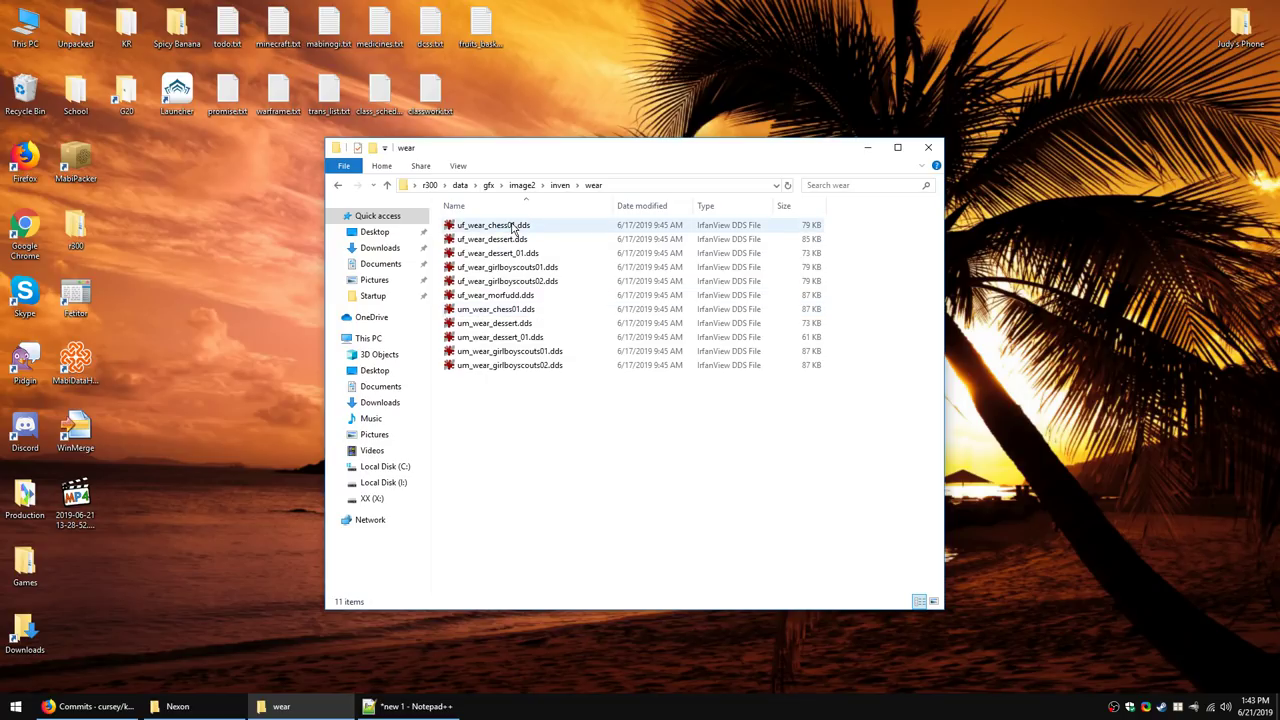
{"action": "double_click", "coordinate": [512, 226]}
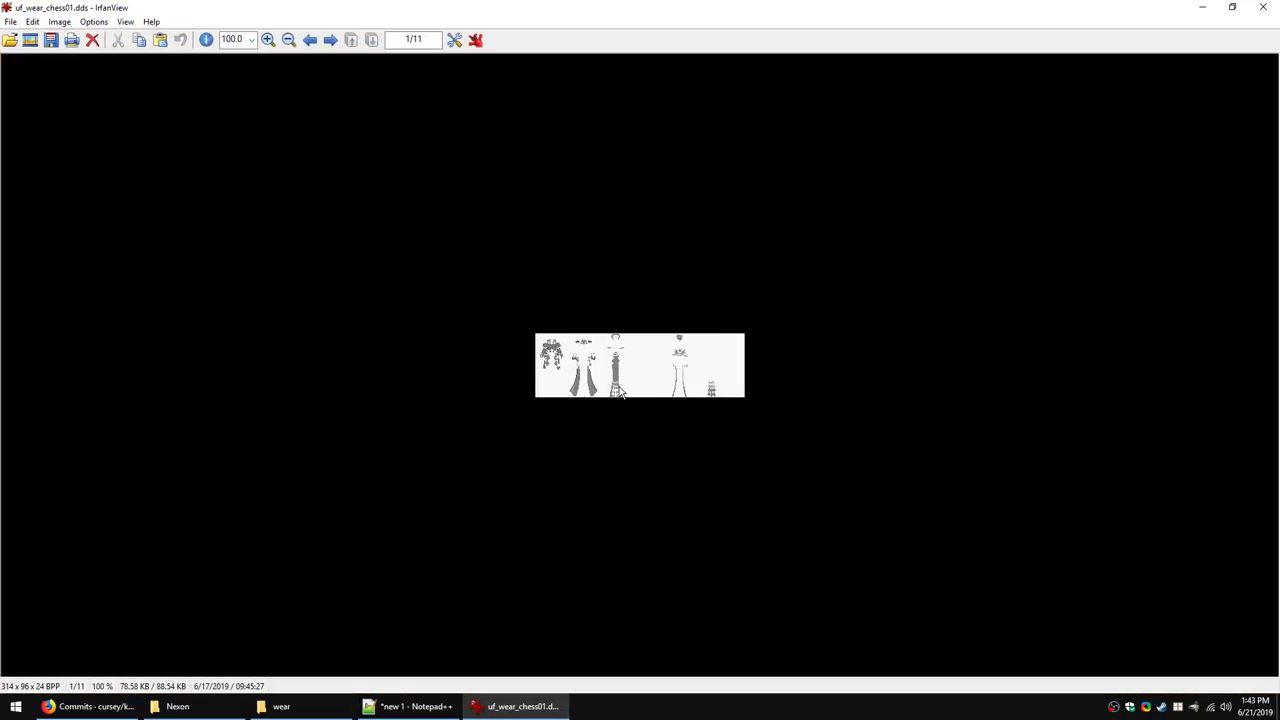
{"action": "scroll", "coordinate": [610, 410], "scroll_direction": "up", "scroll_amount": 5}
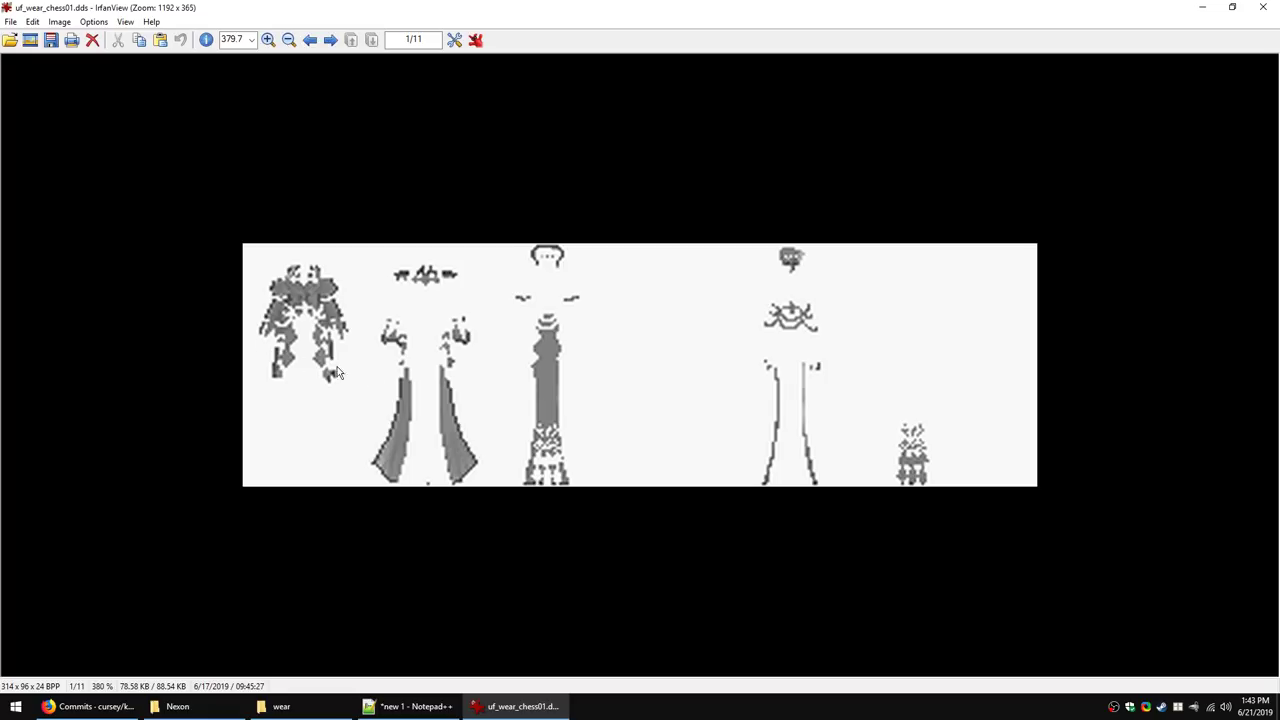
{"action": "left_click", "coordinate": [1262, 7]}
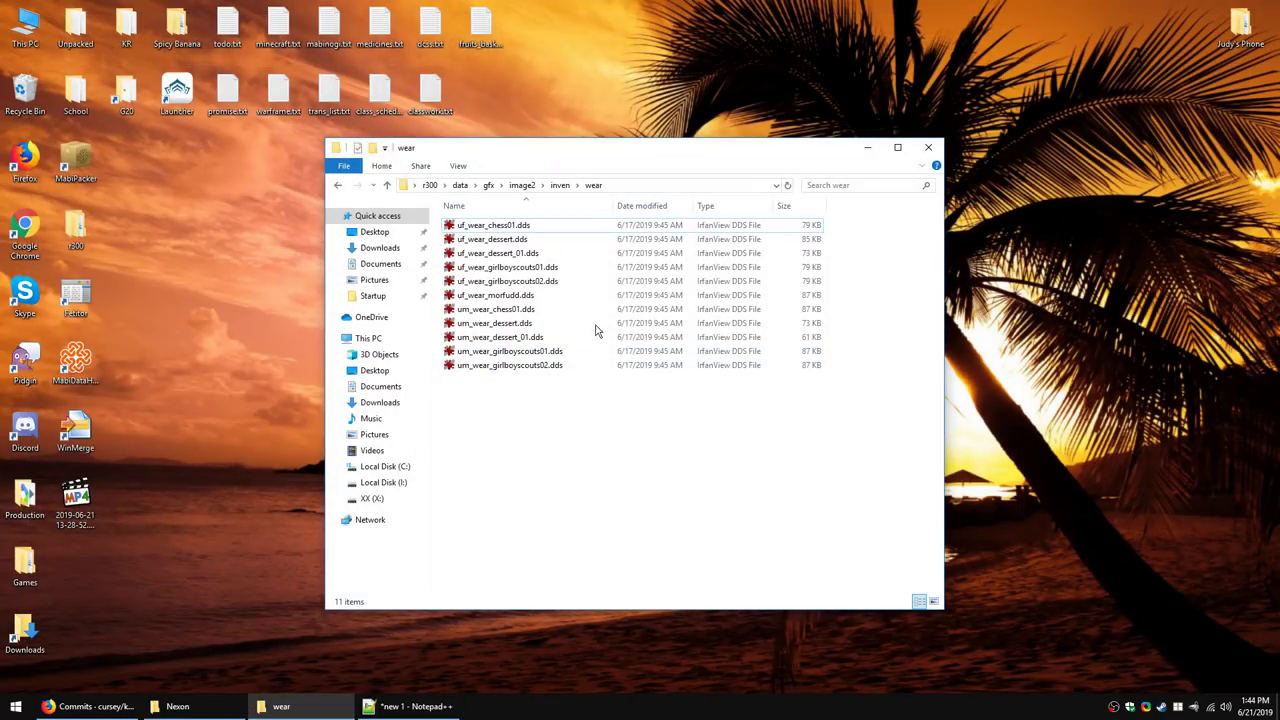
Step: Copy the file name uf_wear_chess01 into the Notepad++ list, separated from the earlier entries by a blank line
{"action": "left_click", "coordinate": [490, 226]}
{"action": "key", "text": "F2"}
{"action": "key", "text": "ctrl+c"}
{"action": "key", "text": "alt+Tab"}
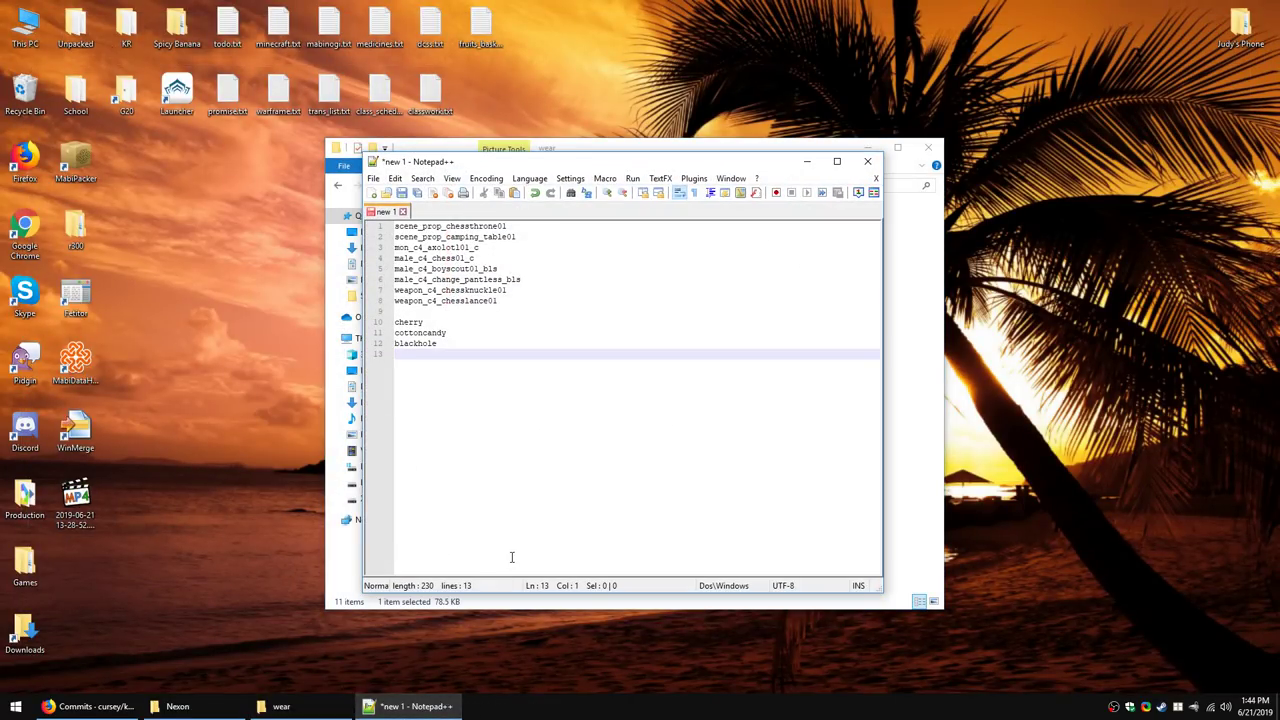
{"action": "key", "text": "Return"}
{"action": "key", "text": "ctrl+v"}
{"action": "key", "text": "Return"}
{"action": "key", "text": "alt+Tab"}
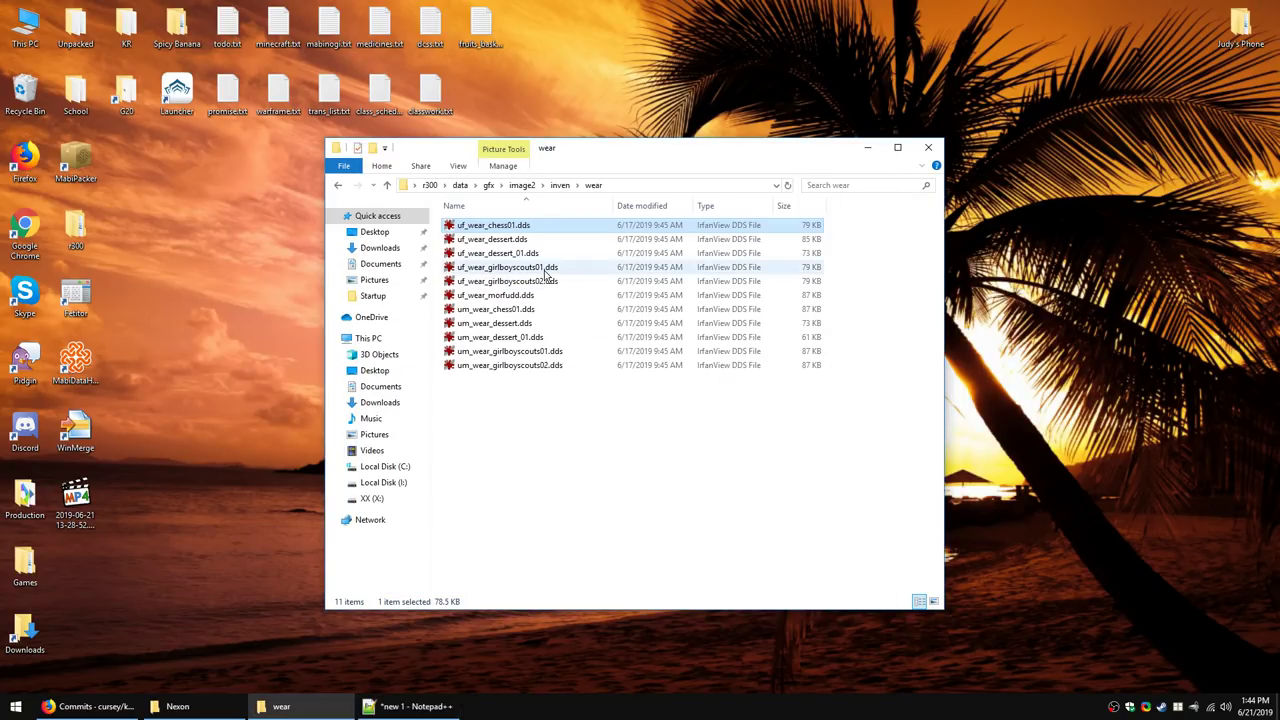
Step: Add the file name um_wear_dessert to the Notepad++ list on its own line and return to the wear folder
{"action": "left_click", "coordinate": [495, 295]}
{"action": "key", "text": "F2"}
{"action": "key", "text": "Escape"}
{"action": "key", "text": "Down"}
{"action": "key", "text": "Down"}
{"action": "key", "text": "F2"}
{"action": "key", "text": "ctrl+c"}
{"action": "key", "text": "alt+Tab"}
{"action": "key", "text": "ctrl+v"}
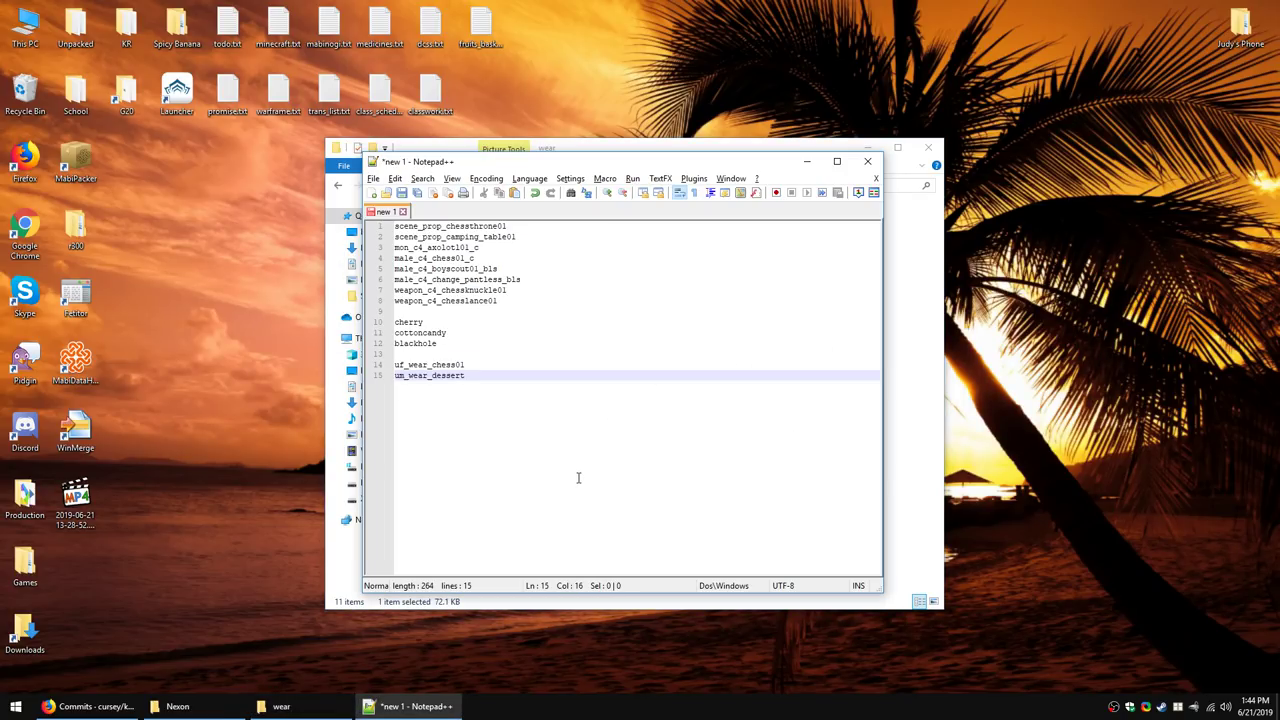
{"action": "key", "text": "Return"}
{"action": "left_click", "coordinate": [452, 706]}
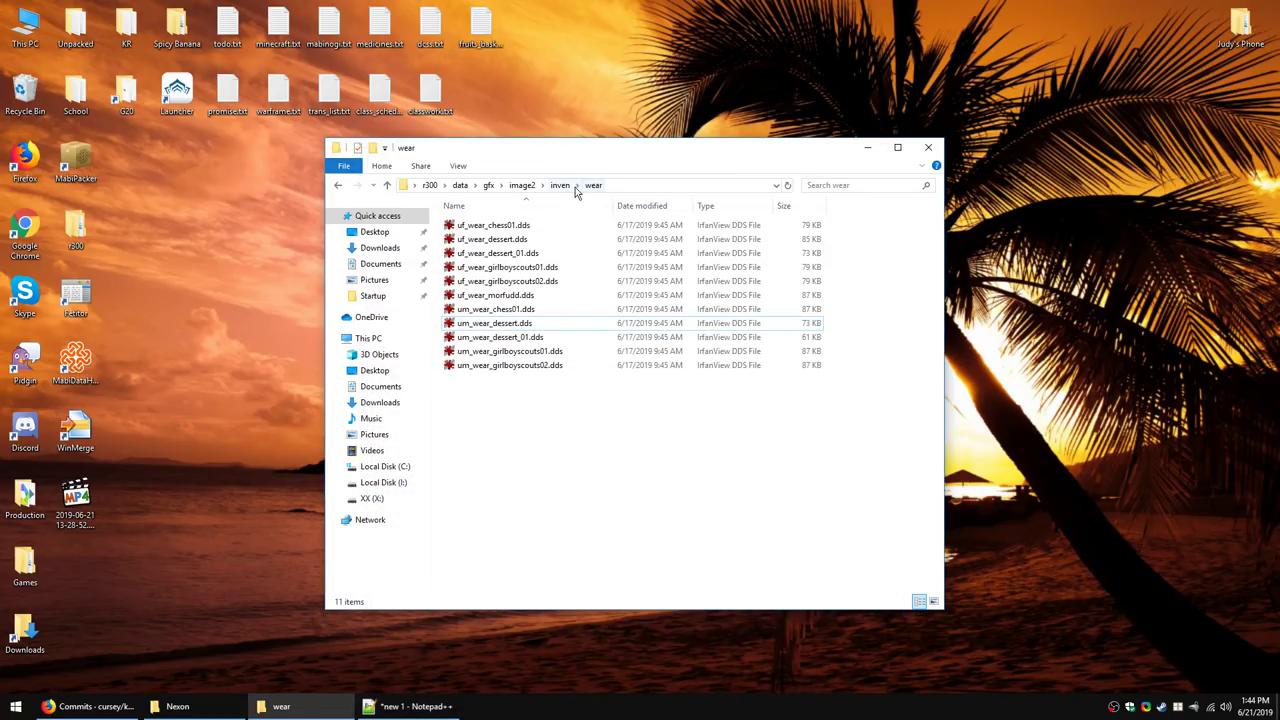
Step: Go to gfx\scene\belfast\prop, check the scene_prop_belfast_ocean00 files and return to the belfast folder
{"action": "left_click", "coordinate": [560, 185]}
{"action": "left_click", "coordinate": [522, 185]}
{"action": "left_click", "coordinate": [488, 185]}
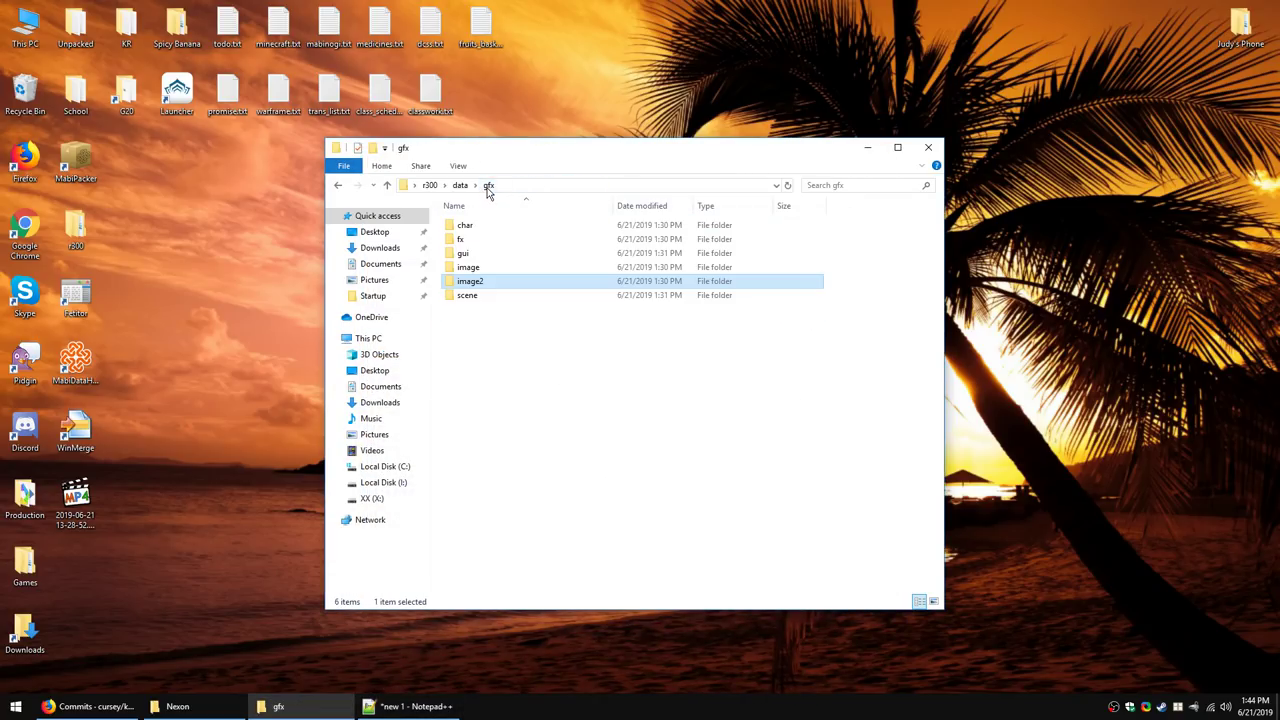
{"action": "double_click", "coordinate": [474, 294]}
{"action": "double_click", "coordinate": [505, 226]}
{"action": "double_click", "coordinate": [503, 226]}
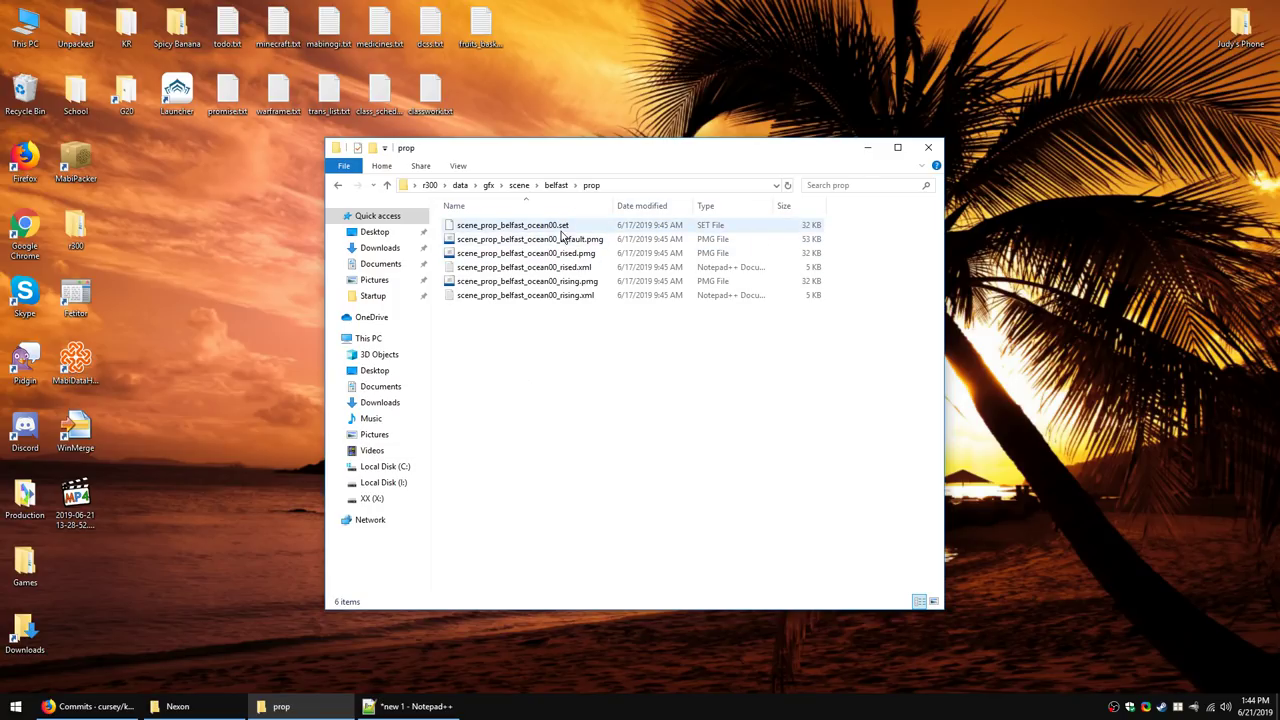
{"action": "left_click", "coordinate": [595, 243]}
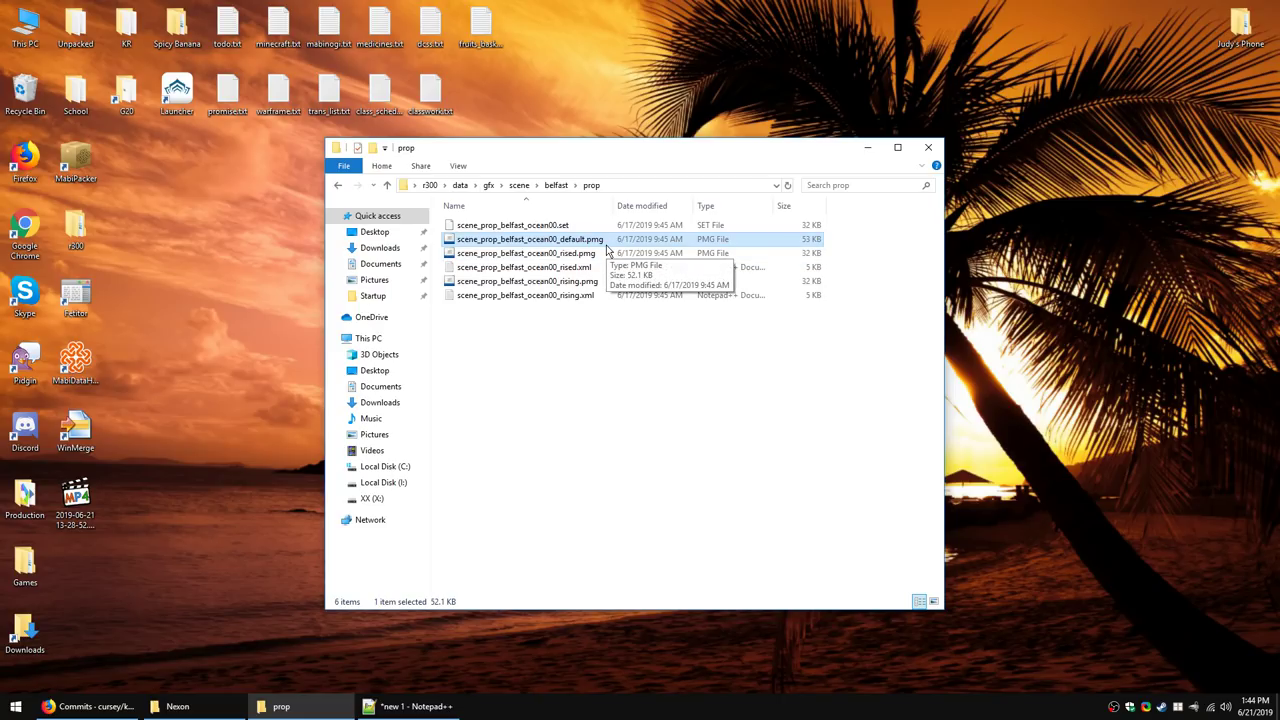
{"action": "left_click", "coordinate": [558, 187]}
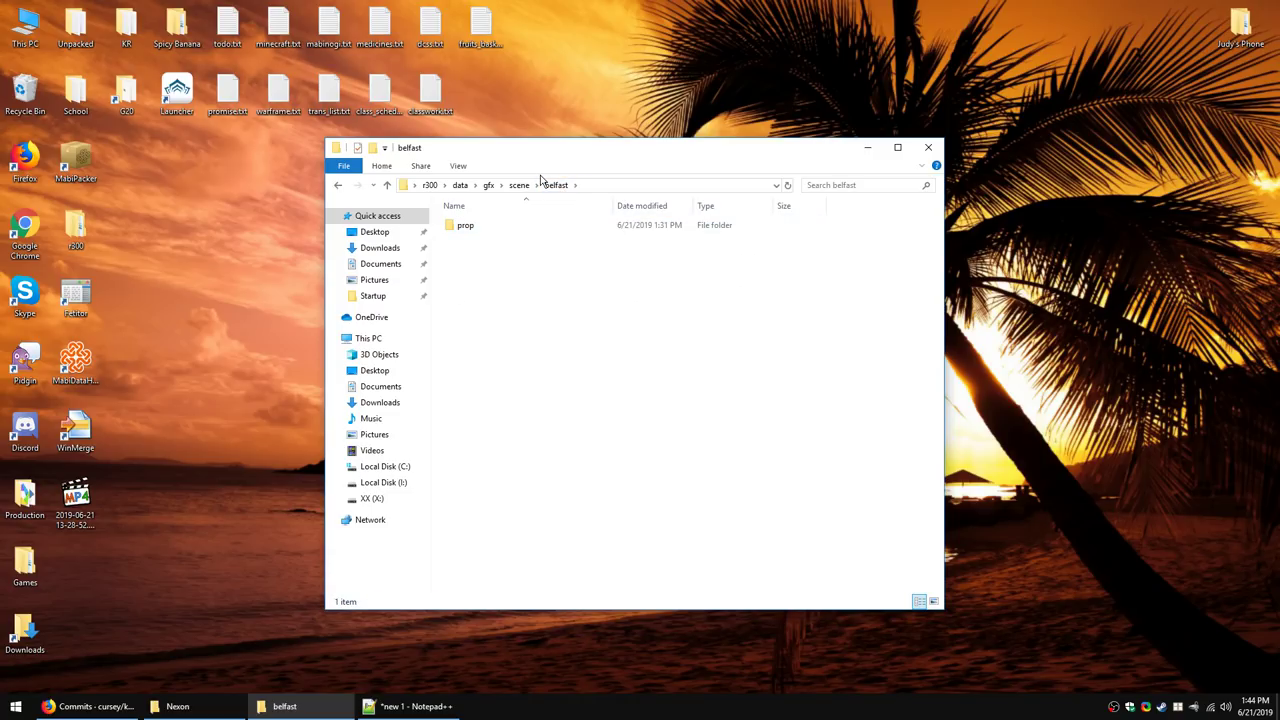
Step: Go to r300\data\db, look through its folders and files, and close the folder window
{"action": "left_click", "coordinate": [519, 186]}
{"action": "left_click", "coordinate": [488, 185]}
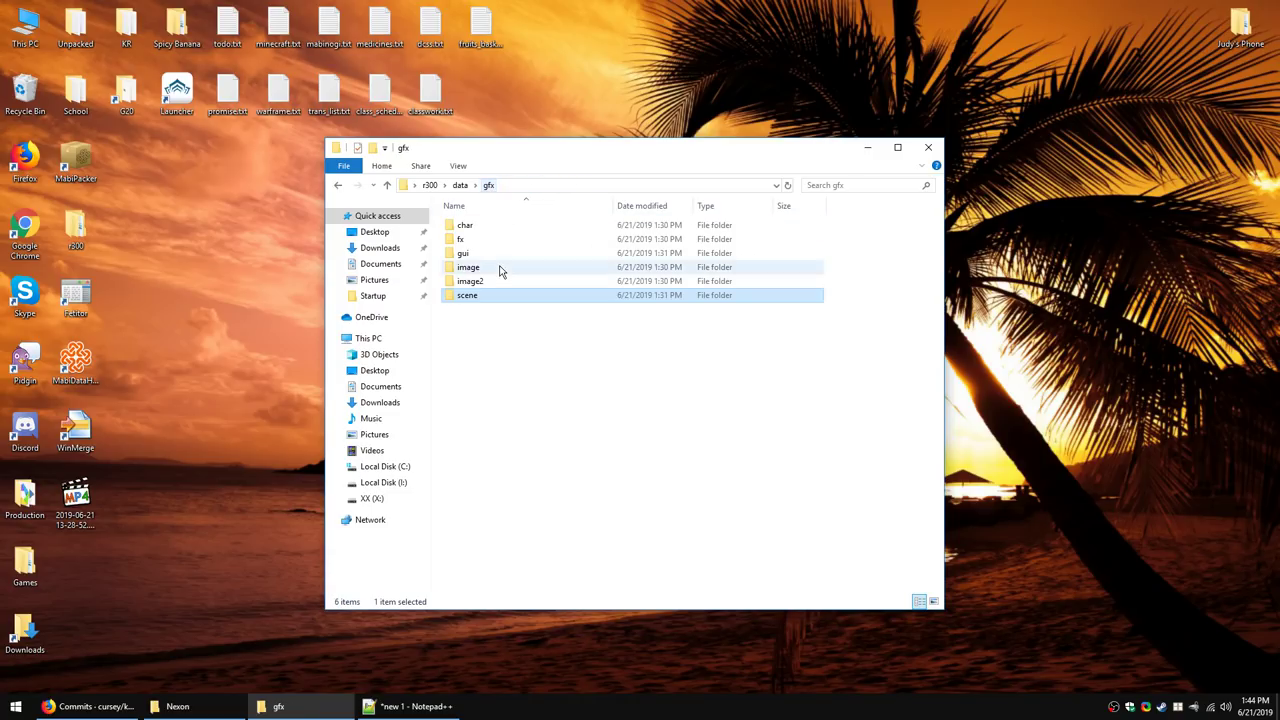
{"action": "left_click", "coordinate": [460, 185]}
{"action": "double_click", "coordinate": [482, 224]}
{"action": "scroll", "coordinate": [608, 366], "scroll_direction": "down", "scroll_amount": 2}
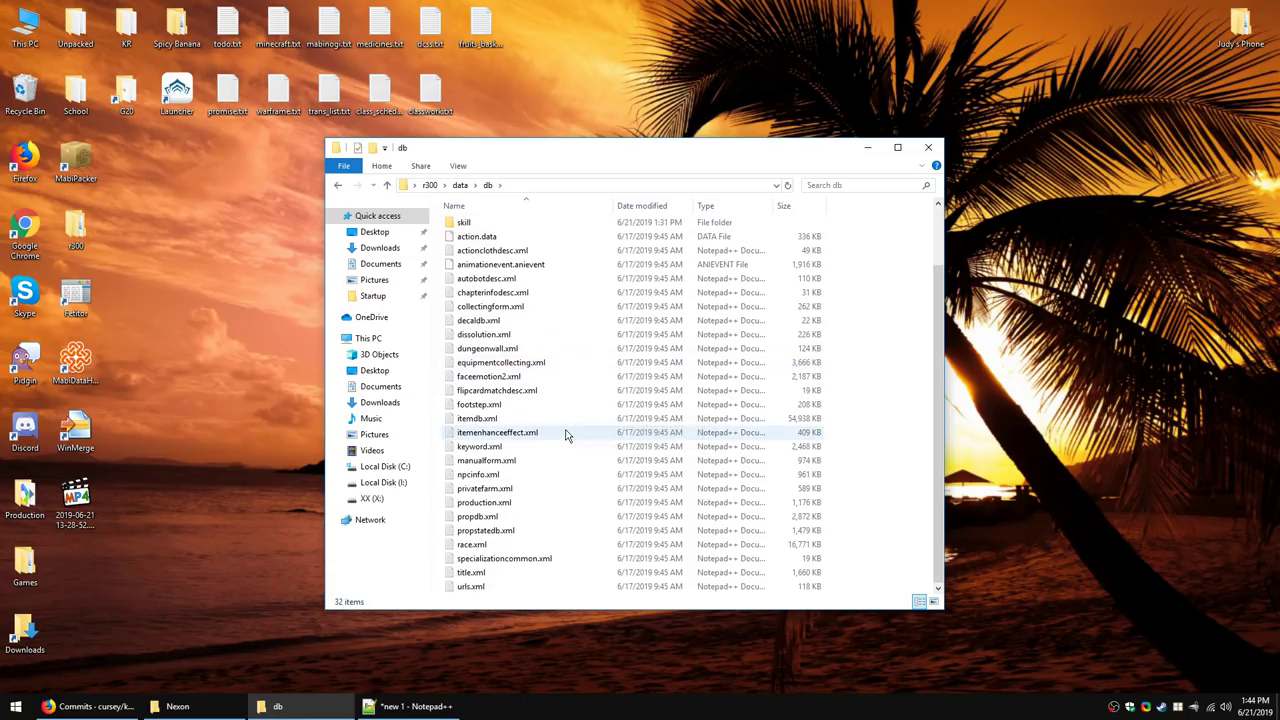
{"action": "scroll", "coordinate": [565, 435], "scroll_direction": "up", "scroll_amount": 2}
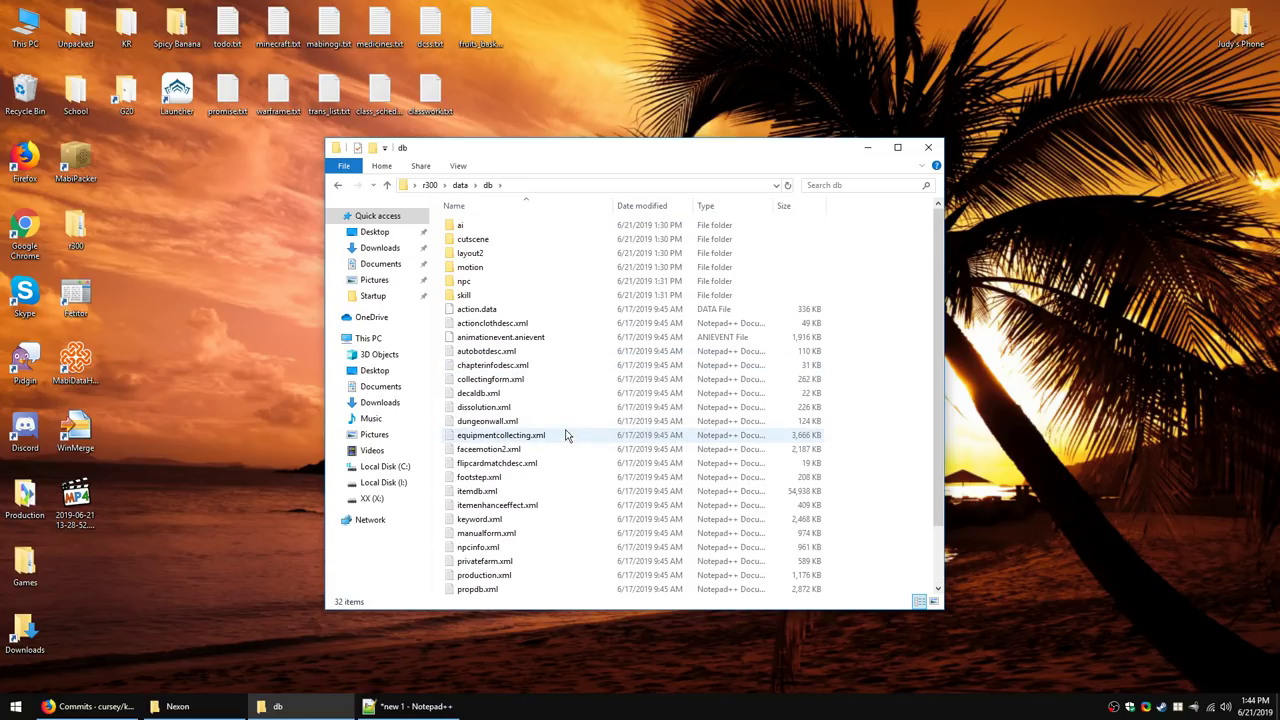
{"action": "left_click", "coordinate": [931, 149]}
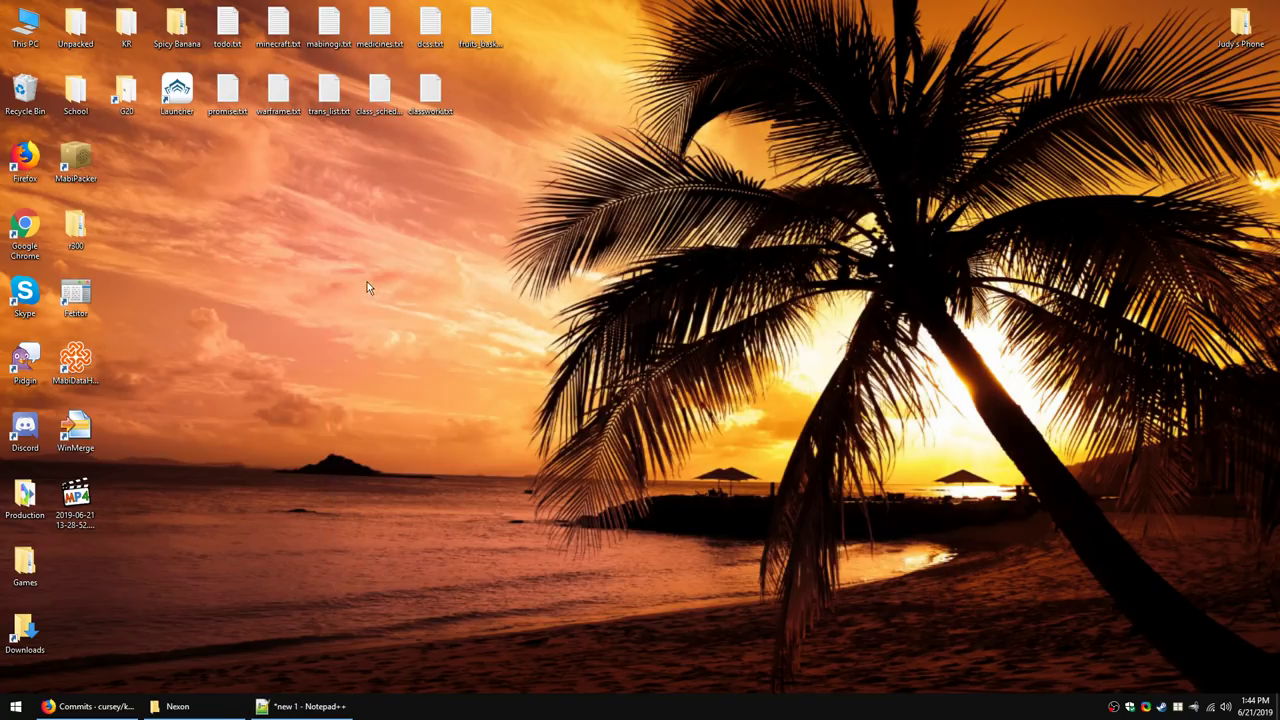
Step: Launch Fetitor and open features.xml.compiled from the Desktop folder r300\data
{"action": "double_click", "coordinate": [88, 298]}
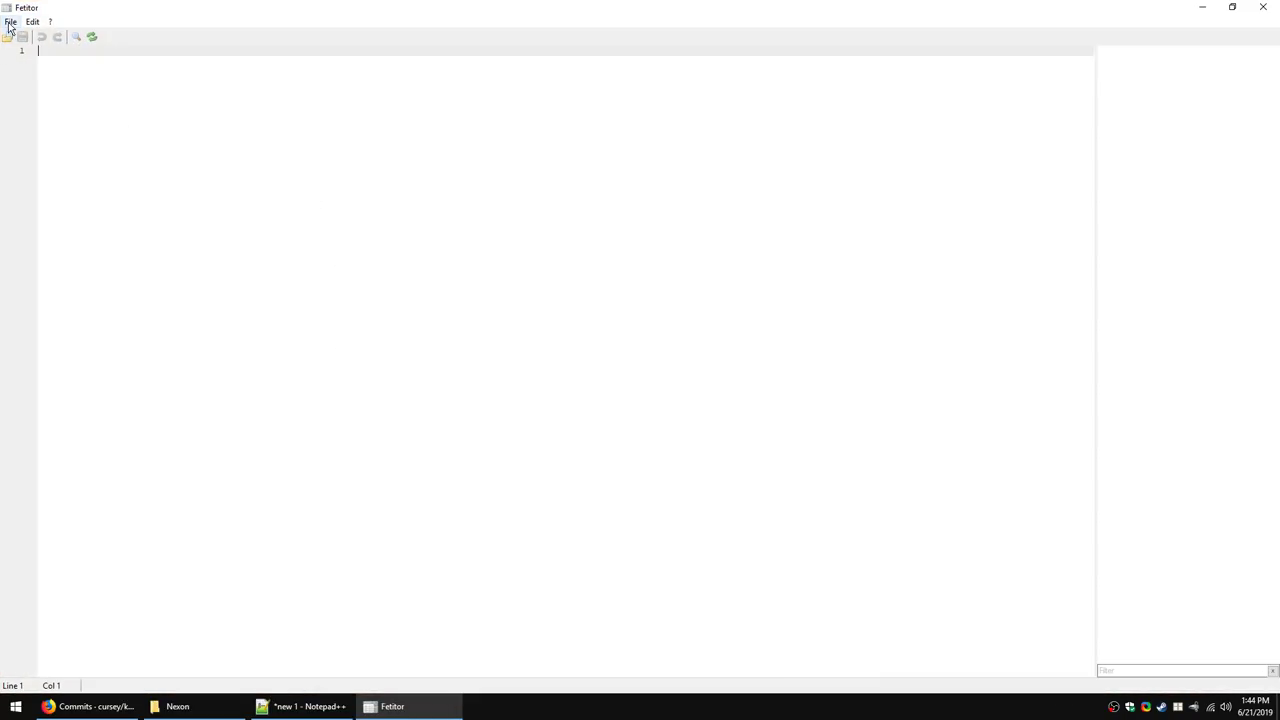
{"action": "left_click", "coordinate": [7, 37]}
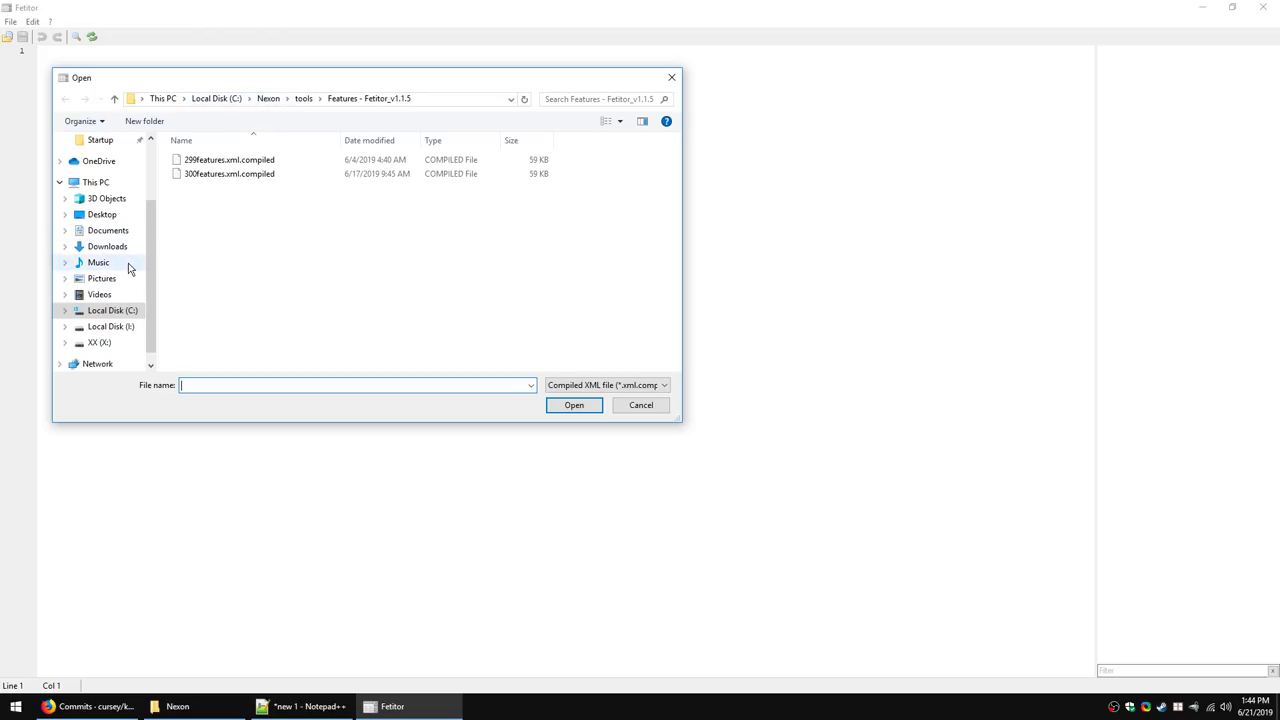
{"action": "left_click", "coordinate": [102, 215]}
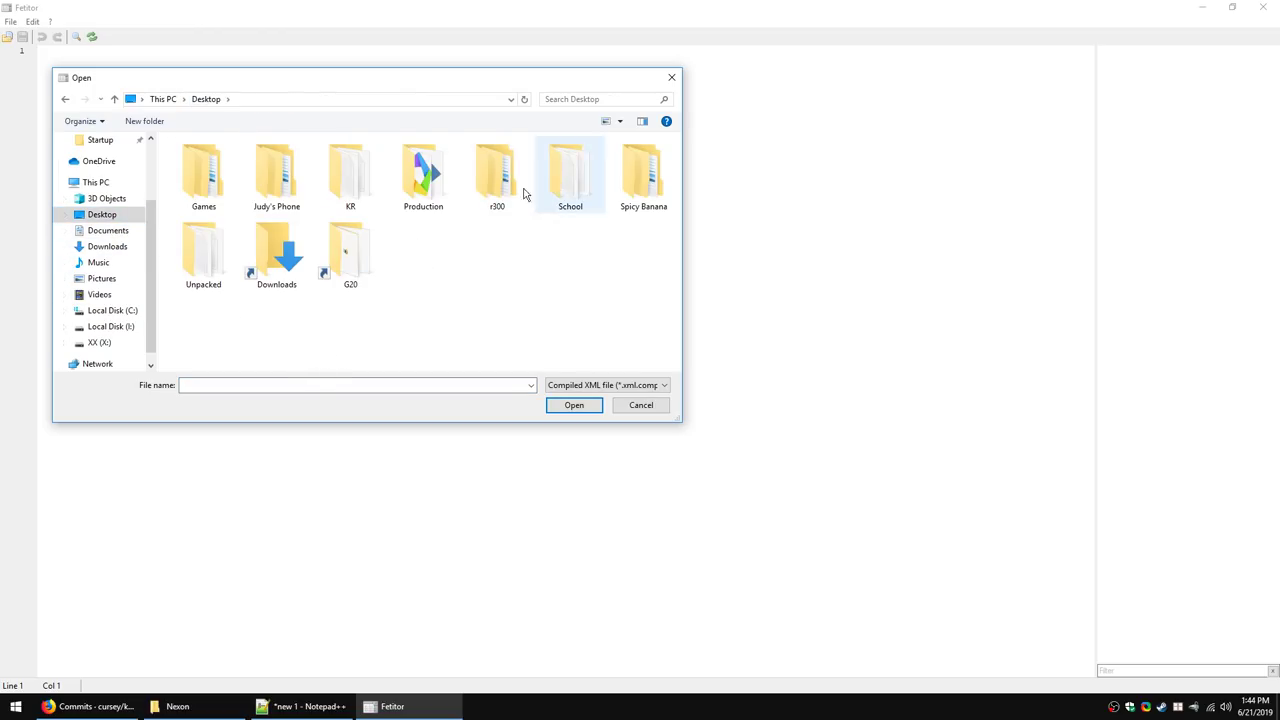
{"action": "double_click", "coordinate": [493, 181]}
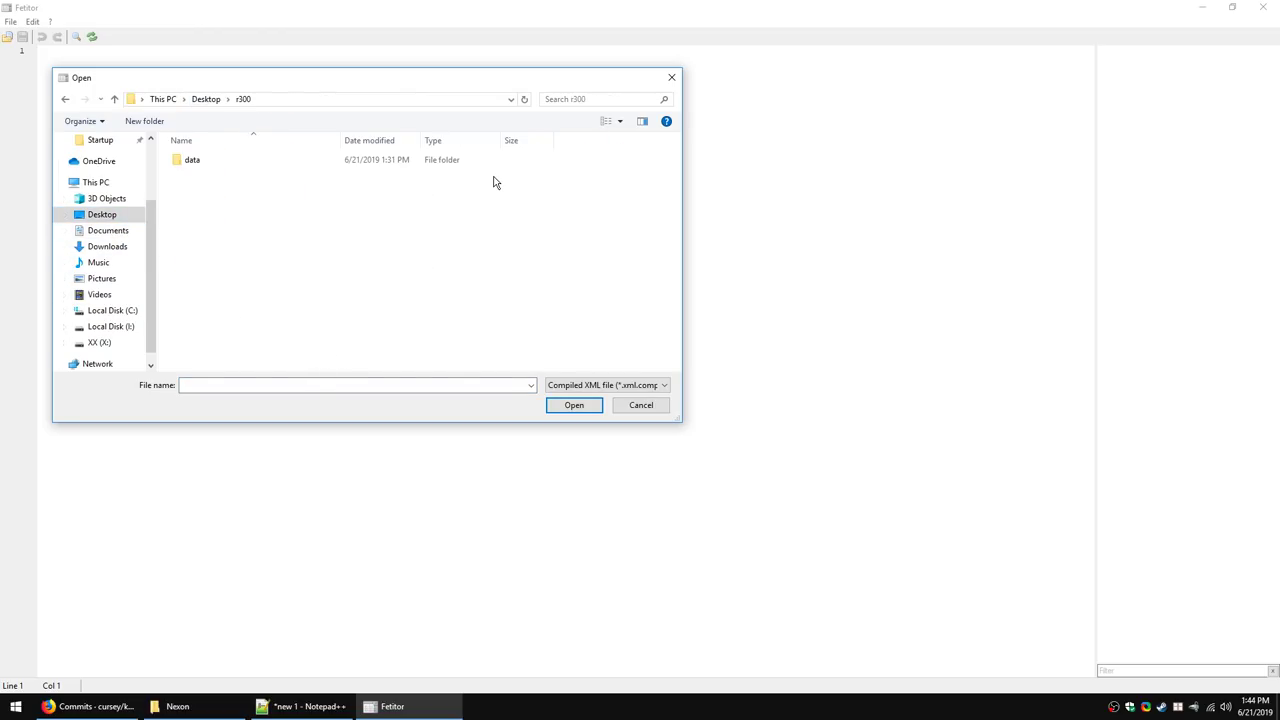
{"action": "double_click", "coordinate": [229, 172]}
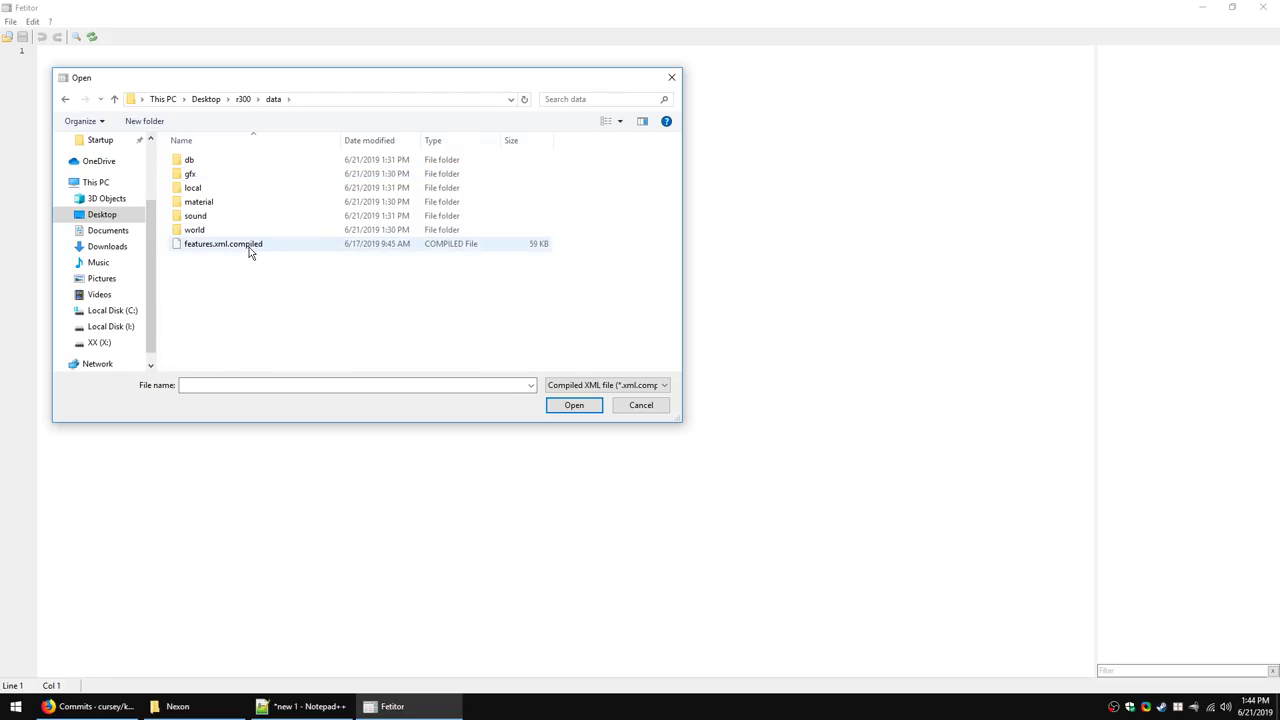
{"action": "double_click", "coordinate": [223, 244]}
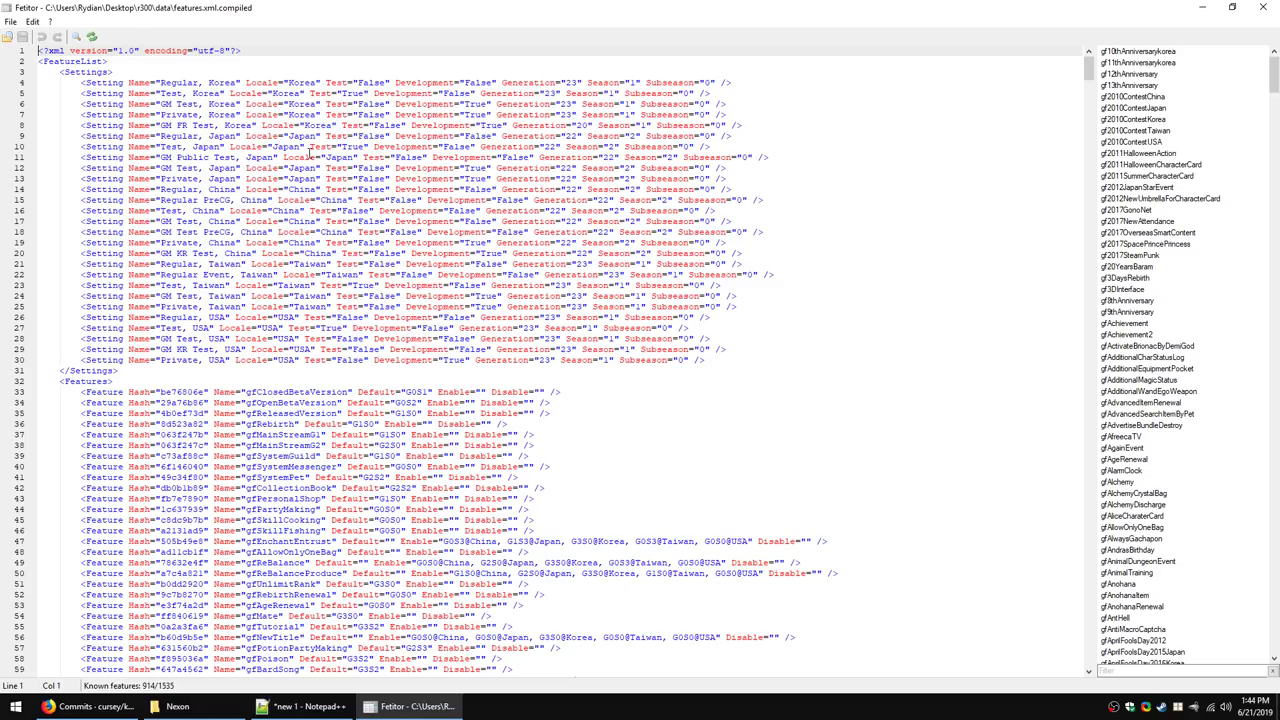
Step: Examine the Settings entries, comparing the generation and season values of the Regular Korea and Regular USA servers
{"action": "left_click", "coordinate": [287, 93]}
{"action": "left_click", "coordinate": [285, 167]}
{"action": "left_click", "coordinate": [300, 253]}
{"action": "left_click", "coordinate": [319, 166]}
{"action": "left_click", "coordinate": [325, 114]}
{"action": "left_click", "coordinate": [320, 242]}
{"action": "left_click", "coordinate": [322, 146]}
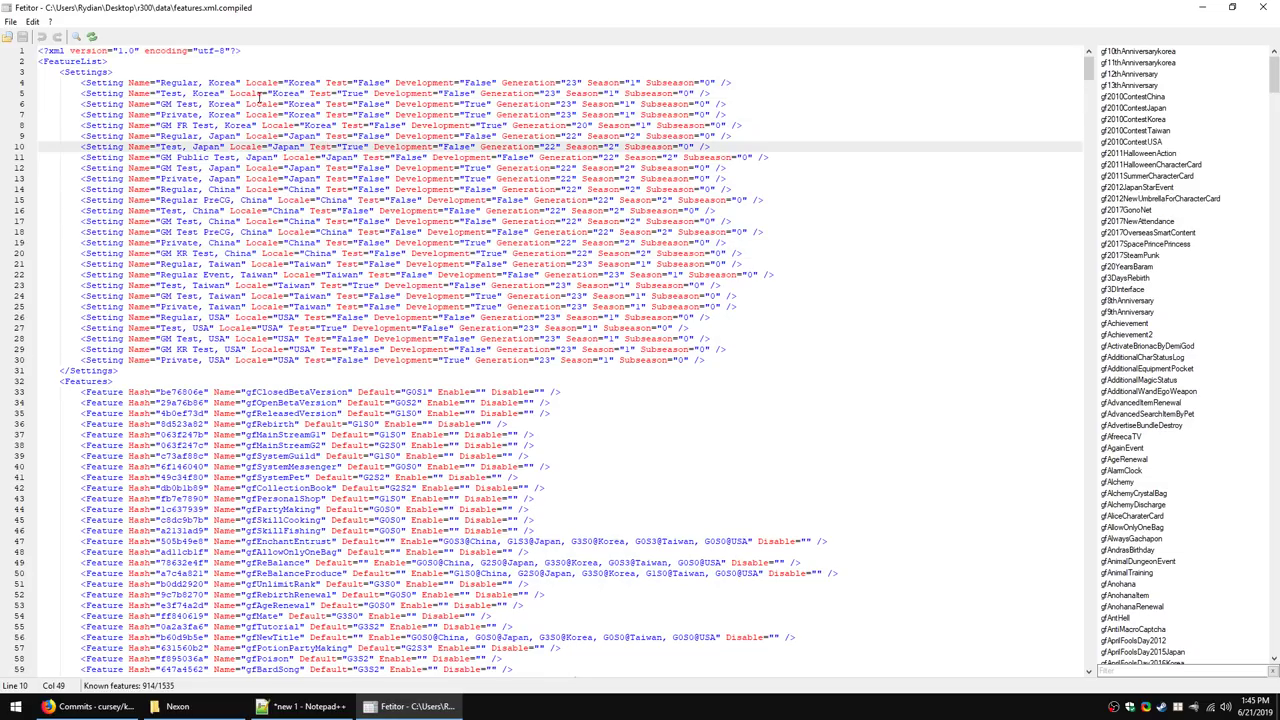
{"action": "left_click", "coordinate": [231, 84]}
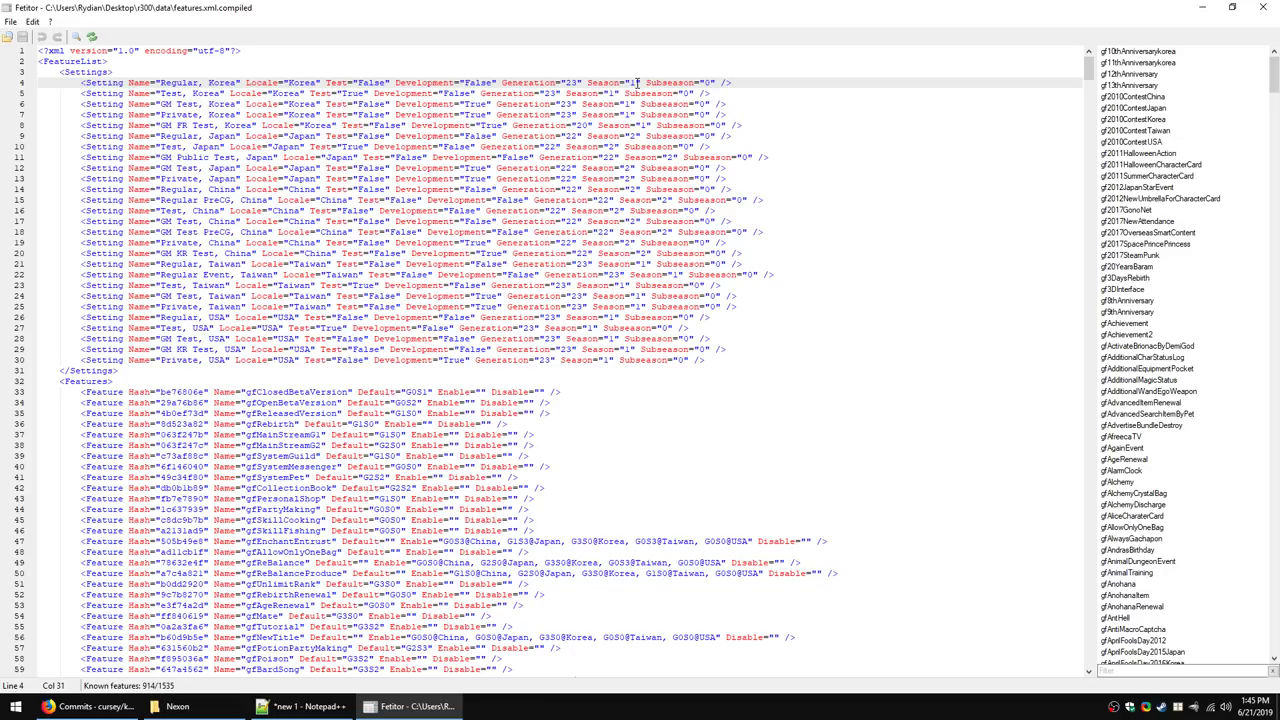
{"action": "left_click", "coordinate": [225, 318]}
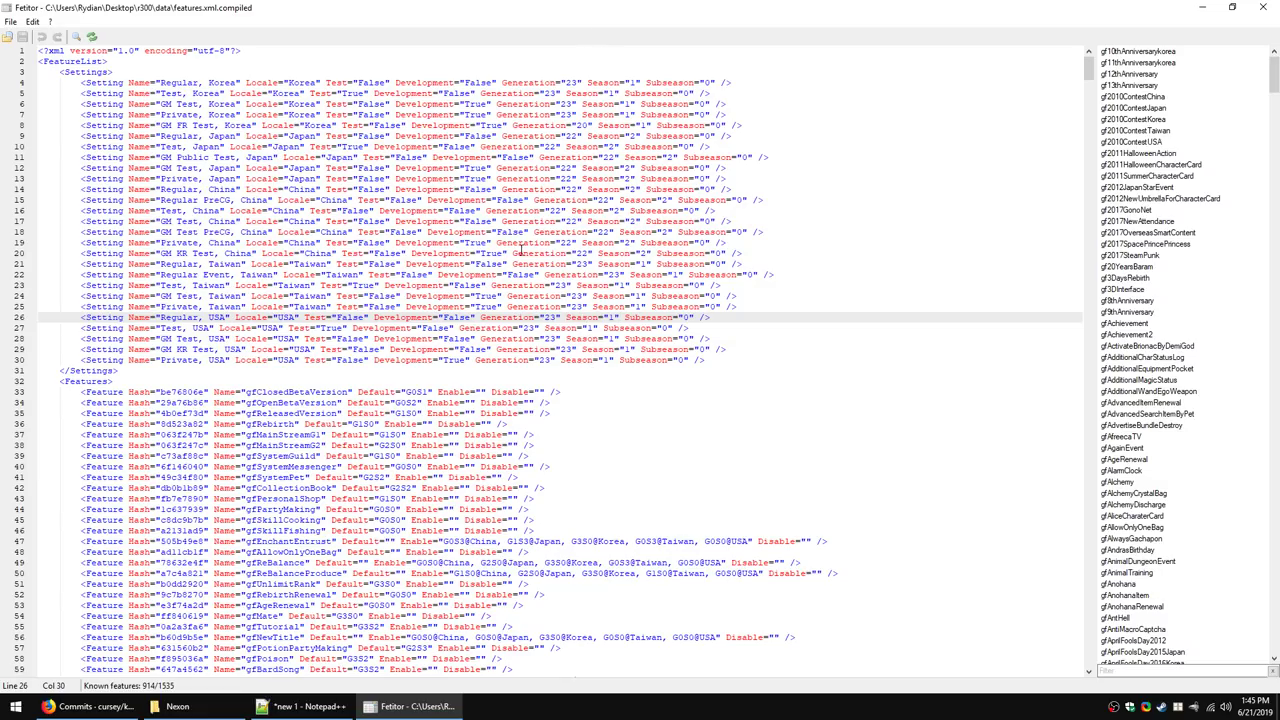
{"action": "left_click", "coordinate": [132, 381]}
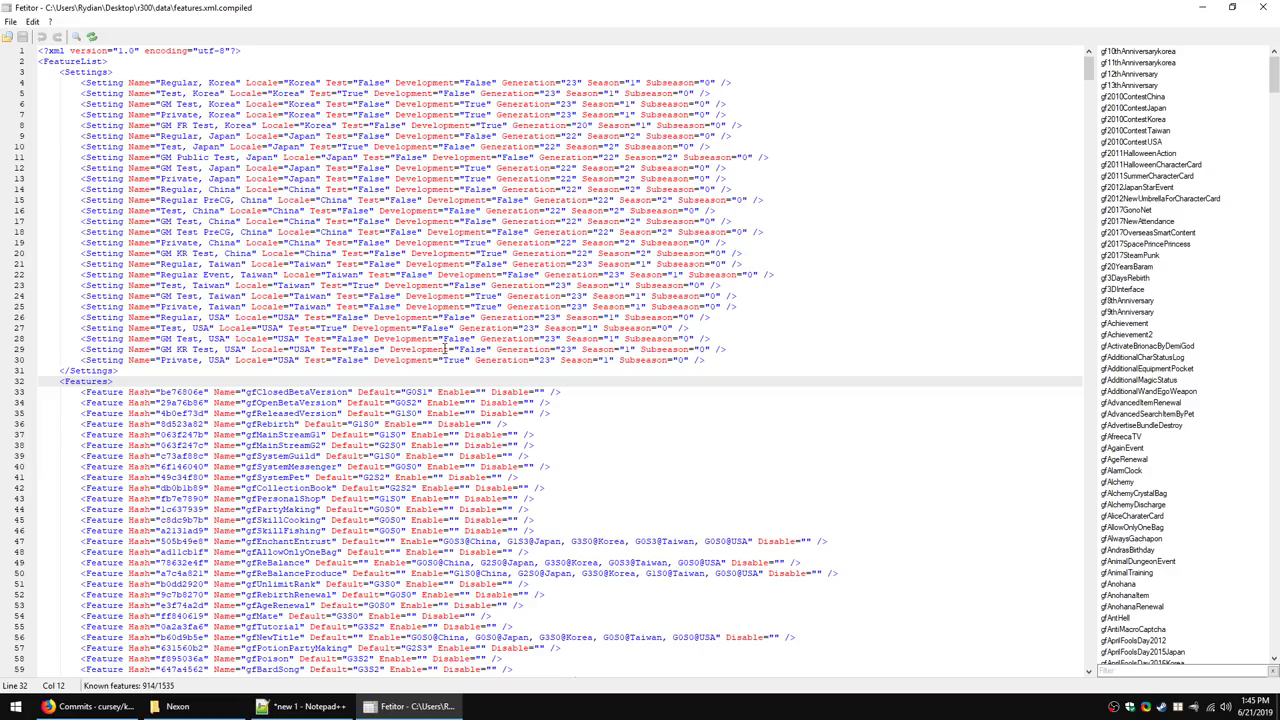
Step: Examine the Features list, including the regional Enable values of gfBossRushDungeon and the entries named only "?"
{"action": "scroll", "coordinate": [445, 349], "scroll_direction": "down", "scroll_amount": 6}
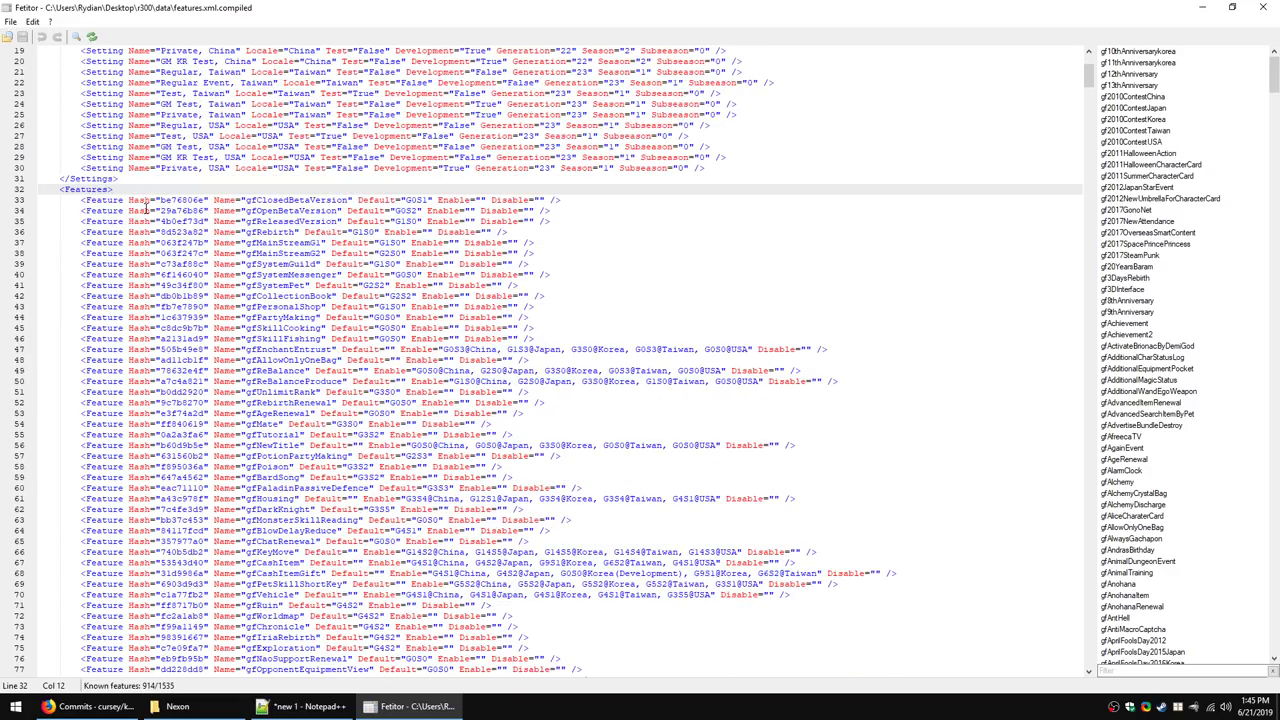
{"action": "scroll", "coordinate": [382, 305], "scroll_direction": "down", "scroll_amount": 4}
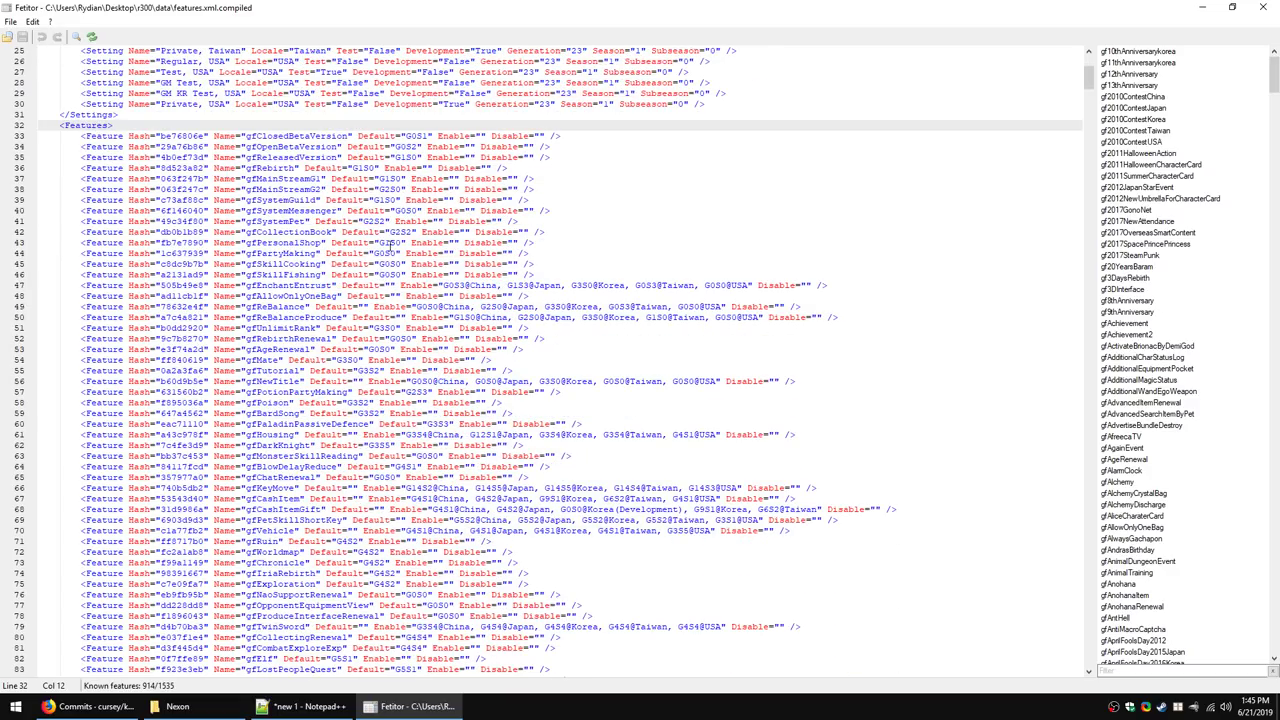
{"action": "scroll", "coordinate": [437, 264], "scroll_direction": "down", "scroll_amount": 12}
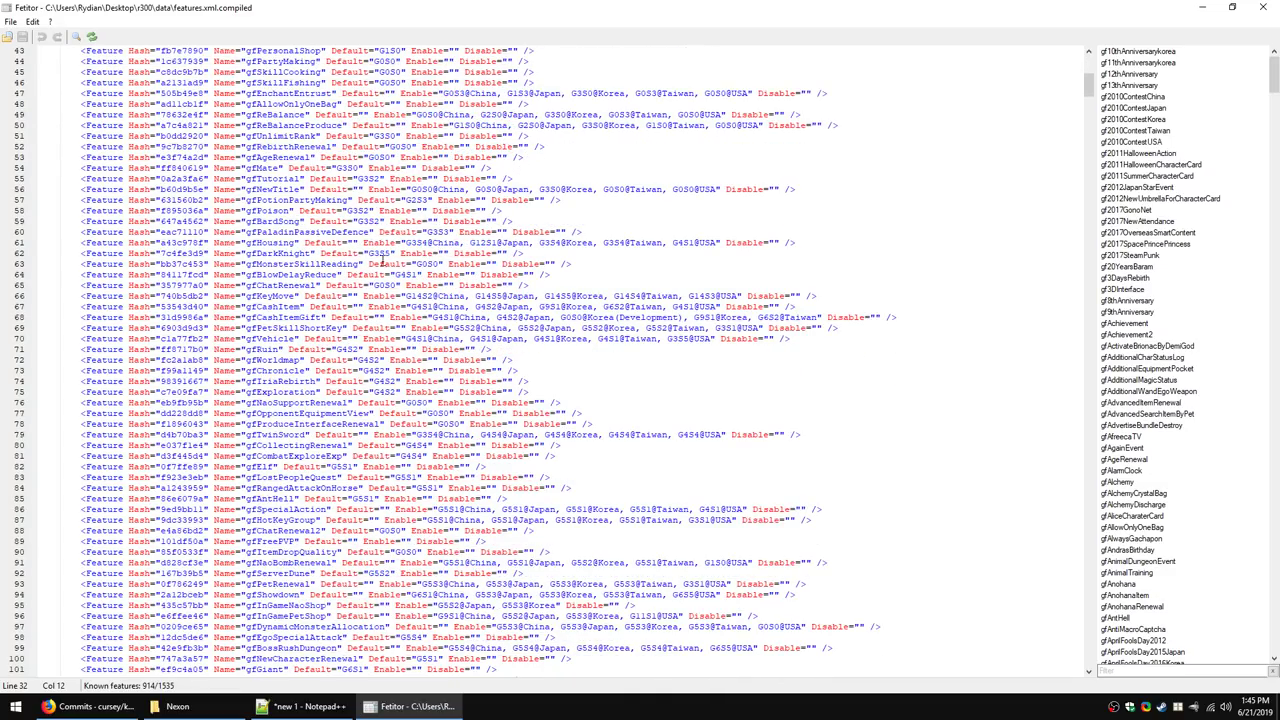
{"action": "scroll", "coordinate": [272, 241], "scroll_direction": "down", "scroll_amount": 4}
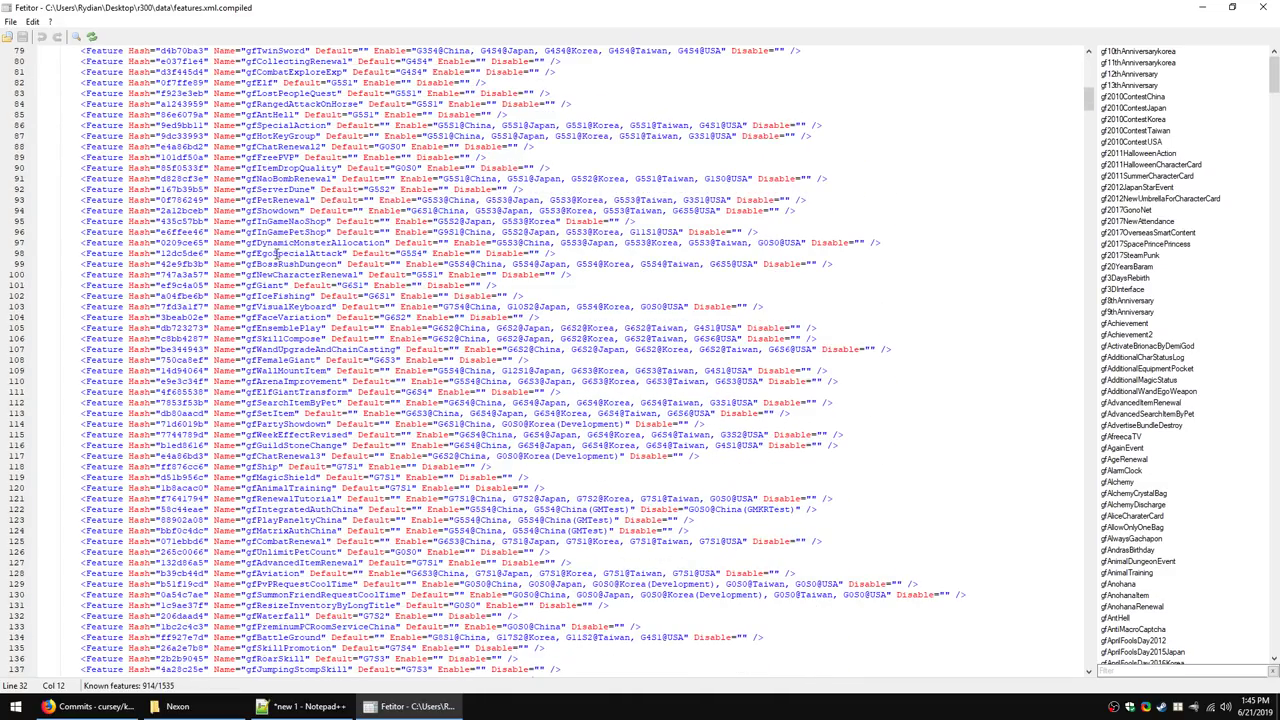
{"action": "left_click", "coordinate": [293, 219]}
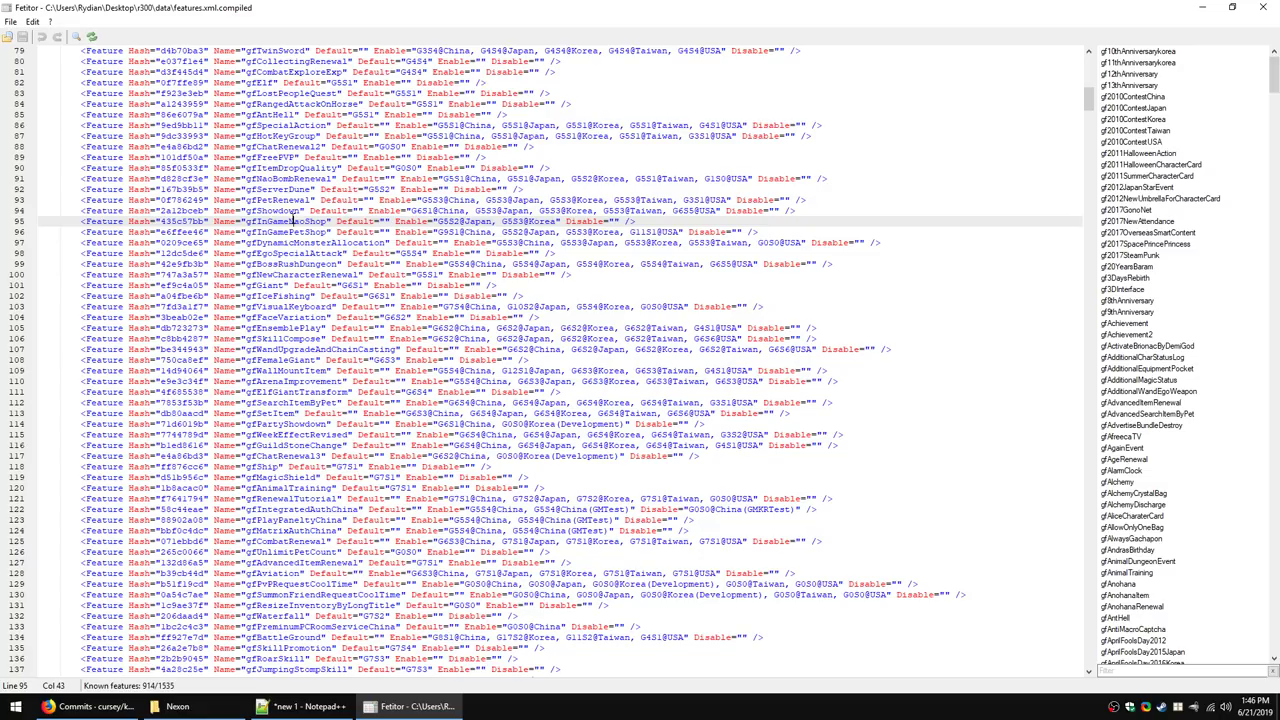
{"action": "left_click", "coordinate": [276, 296]}
{"action": "left_click", "coordinate": [287, 264]}
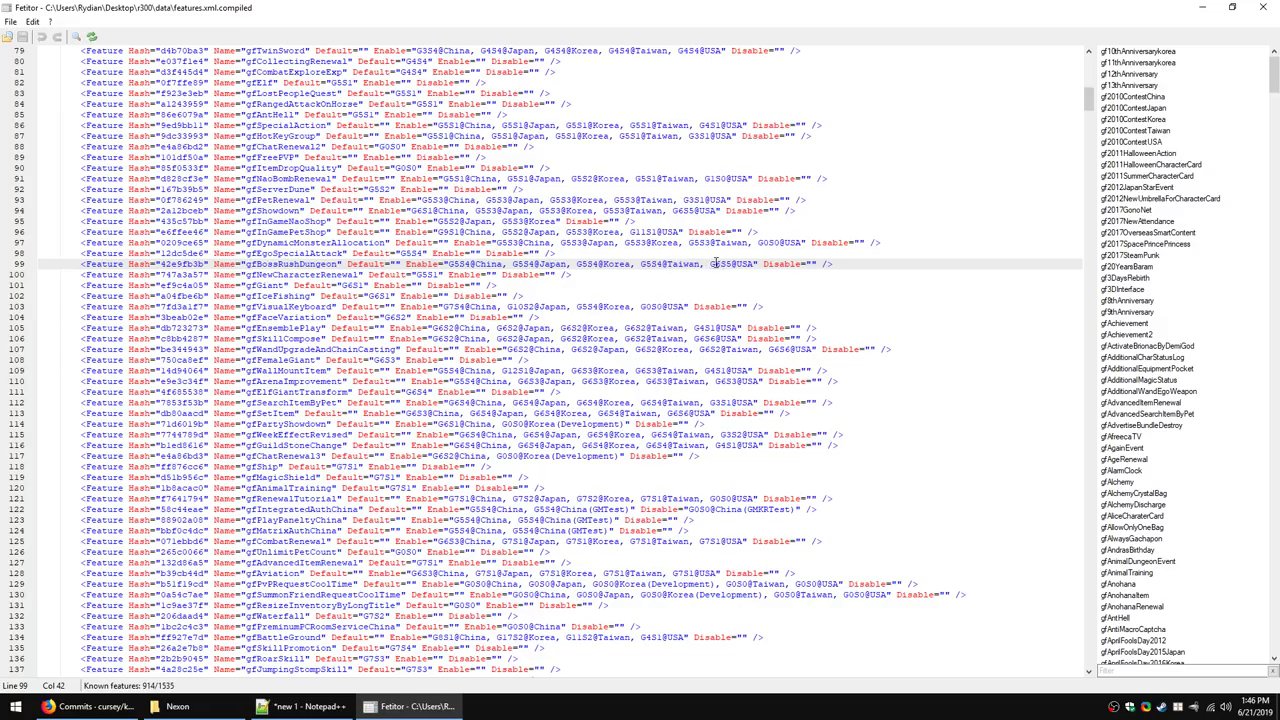
{"action": "left_click", "coordinate": [716, 264]}
{"action": "left_click", "coordinate": [756, 264]}
{"action": "scroll", "coordinate": [419, 342], "scroll_direction": "down", "scroll_amount": 11}
{"action": "scroll", "coordinate": [375, 338], "scroll_direction": "down", "scroll_amount": 20}
{"action": "scroll", "coordinate": [351, 328], "scroll_direction": "down", "scroll_amount": 20}
{"action": "scroll", "coordinate": [350, 327], "scroll_direction": "down", "scroll_amount": 15}
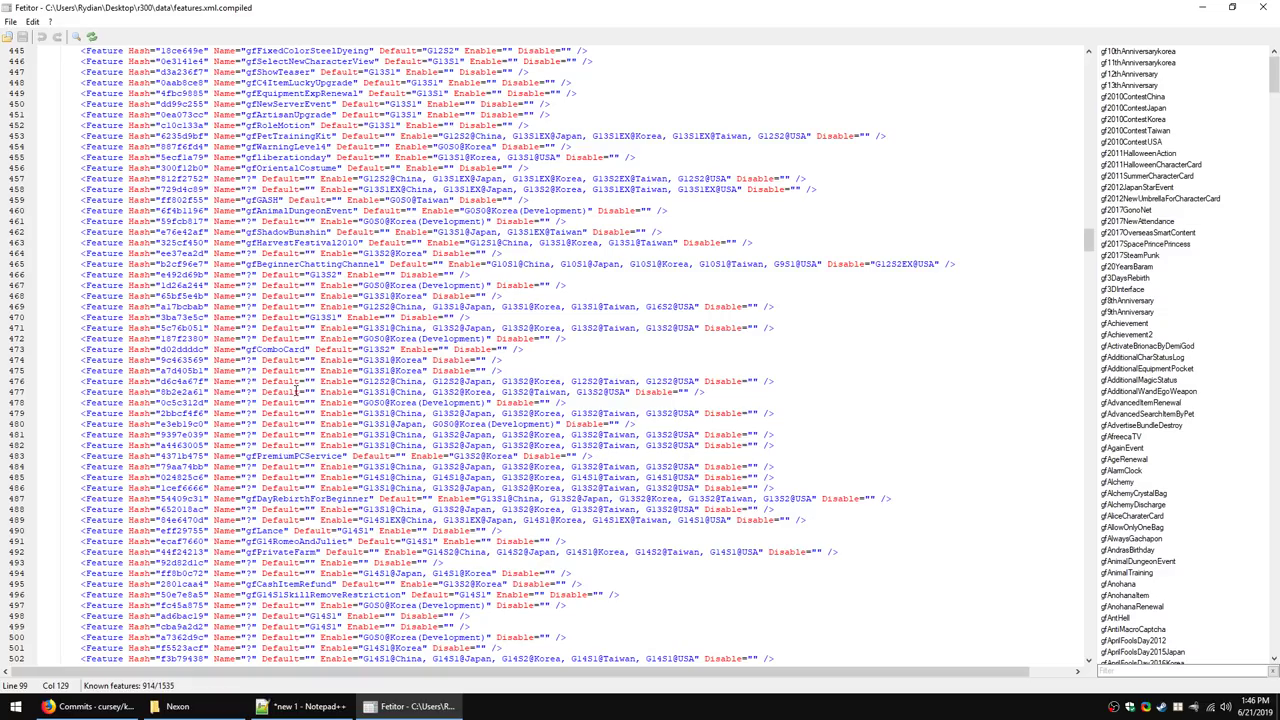
Step: Open the feature name update, change the r299 data directory to r300, and remove the G20 CN script directory
{"action": "left_click", "coordinate": [10, 21]}
{"action": "mouse_move", "coordinate": [33, 24]}
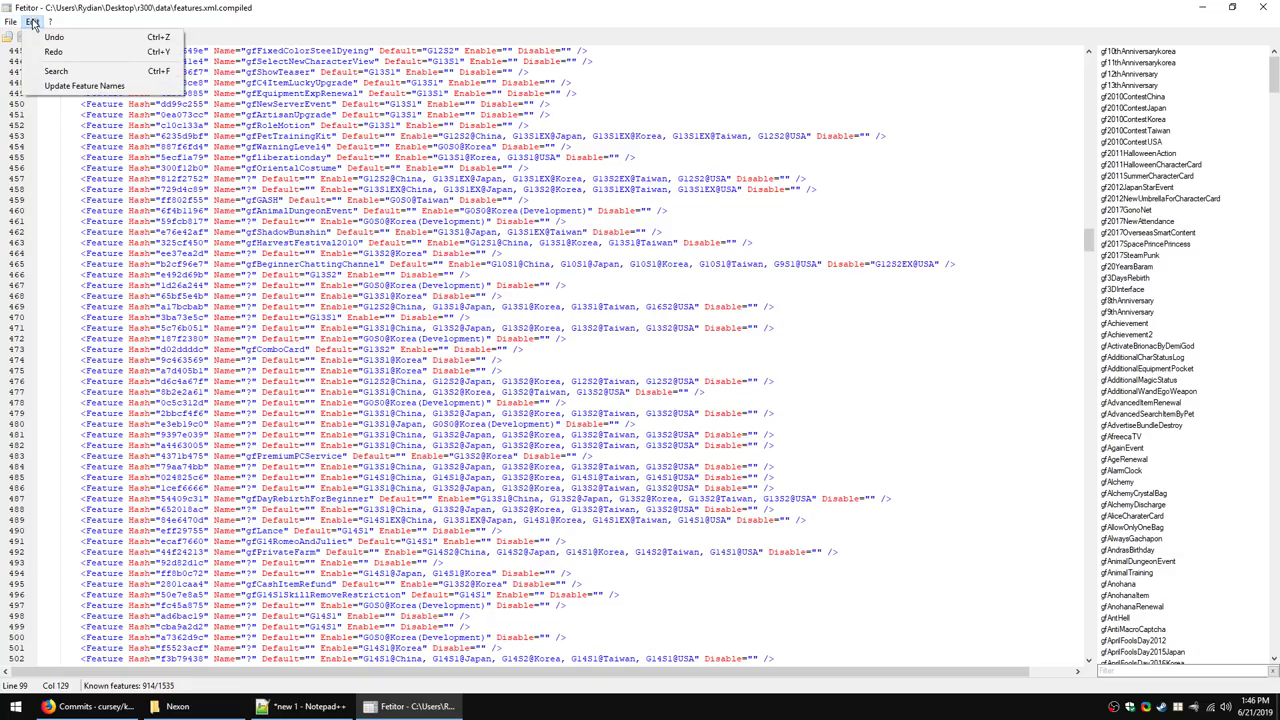
{"action": "left_click", "coordinate": [53, 90]}
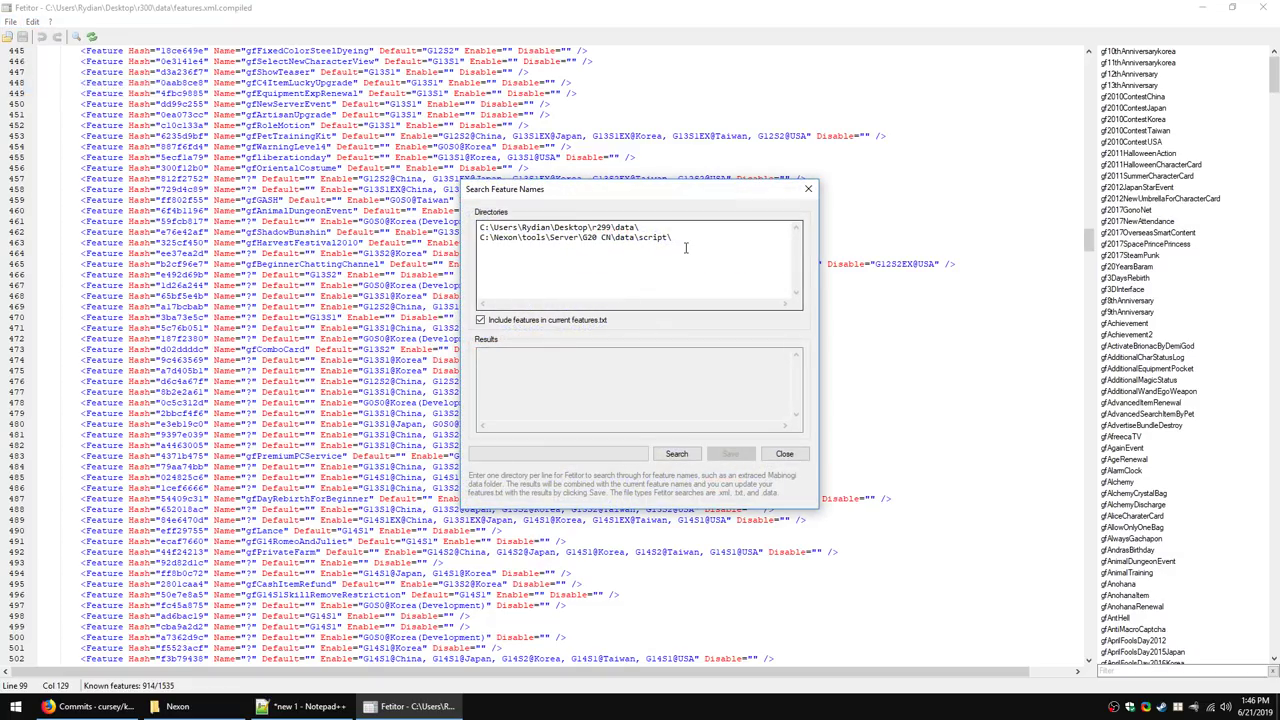
{"action": "left_click", "coordinate": [613, 227]}
{"action": "key", "text": "BackSpace"}
{"action": "key", "text": "BackSpace"}
{"action": "key", "text": "BackSpace"}
{"action": "type", "text": "300"}
{"action": "left_click", "coordinate": [709, 251]}
{"action": "key", "text": "shift+Home"}
{"action": "key", "text": "BackSpace"}
{"action": "key", "text": "BackSpace"}
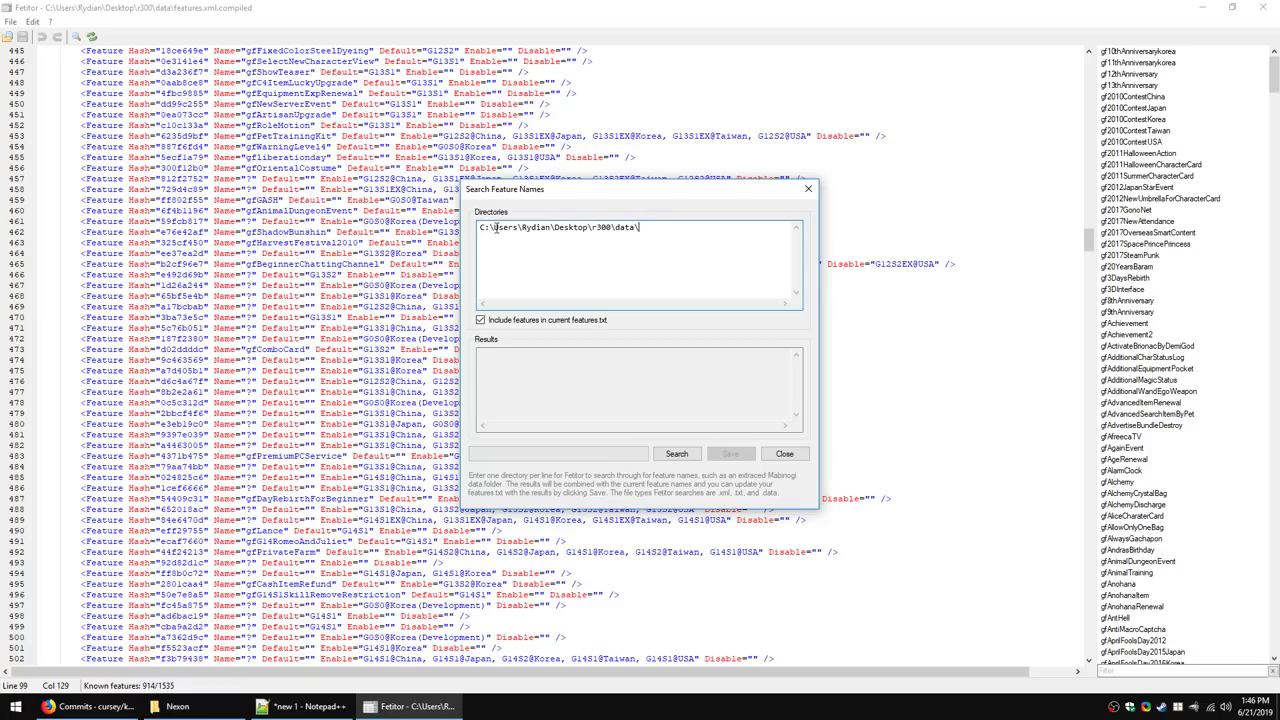
Step: Search the r300\data directory for feature names, save the results to features.txt and close the search dialog
{"action": "left_click", "coordinate": [688, 455]}
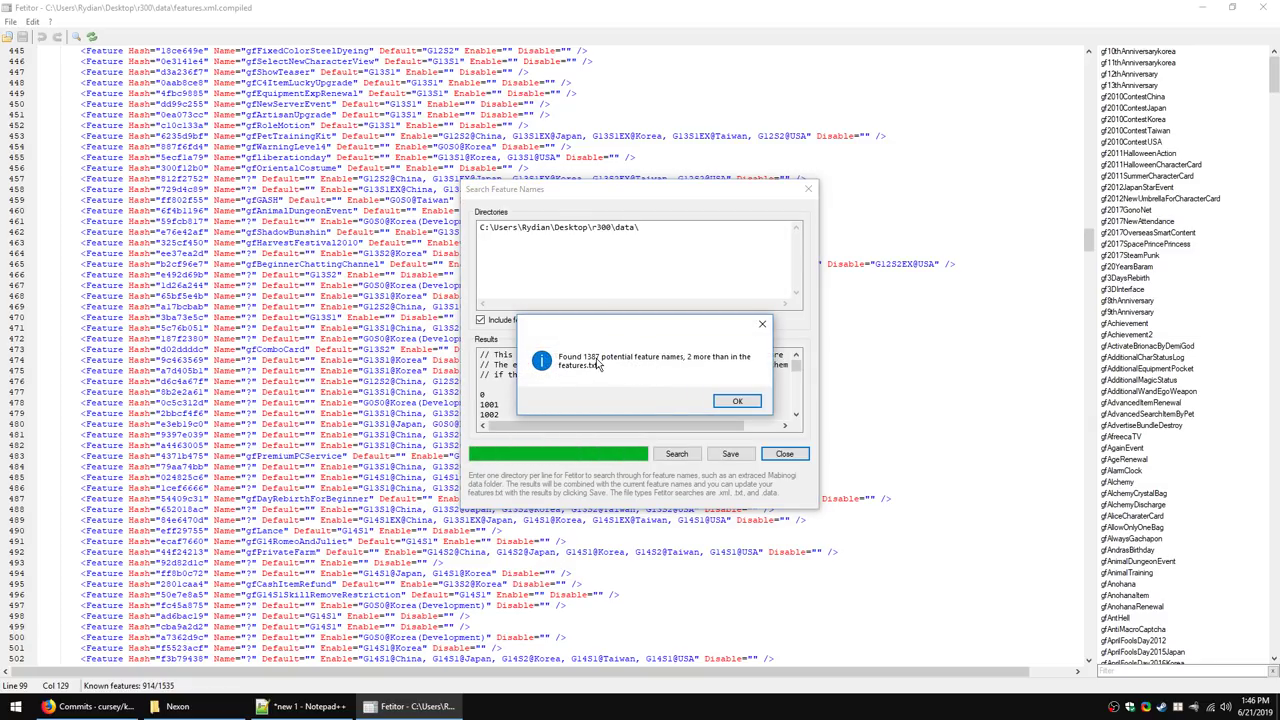
{"action": "left_click", "coordinate": [728, 406]}
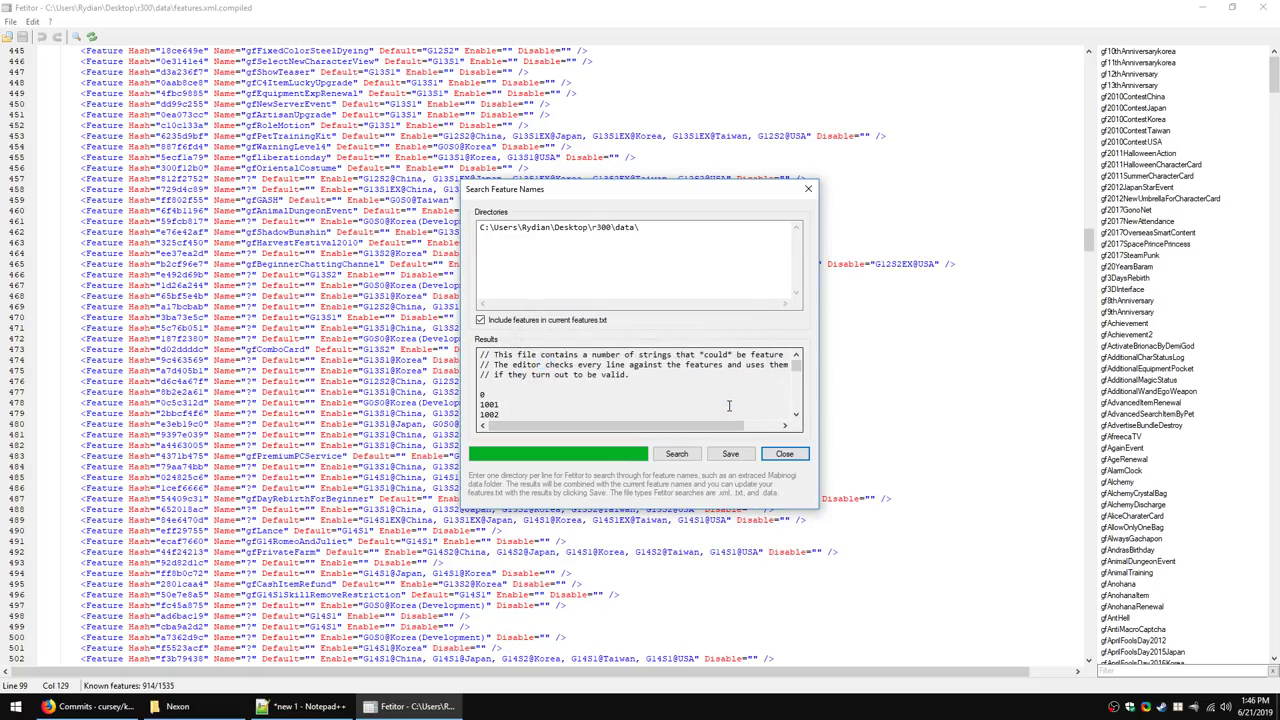
{"action": "left_click", "coordinate": [738, 455]}
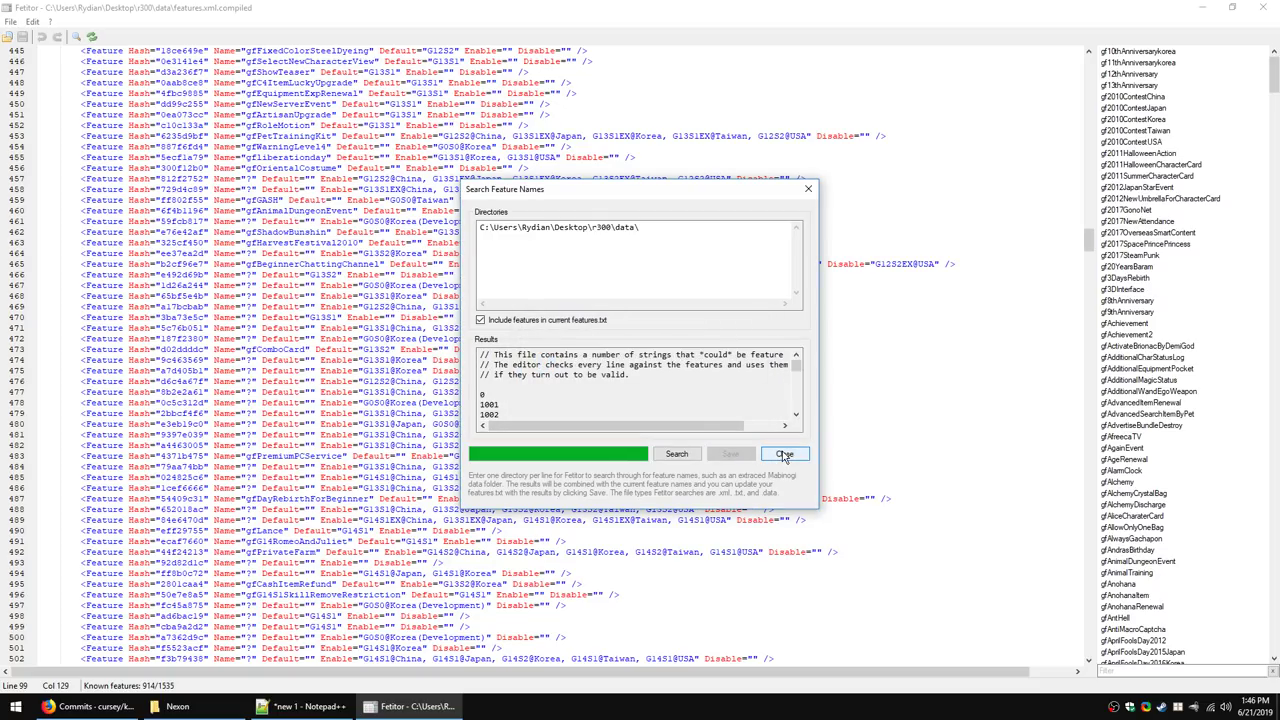
{"action": "left_click", "coordinate": [784, 454]}
Step: Reopen features.xml.compiled from r300\data and look through the feature list with the updated names
{"action": "left_click", "coordinate": [10, 21]}
{"action": "left_click", "coordinate": [22, 40]}
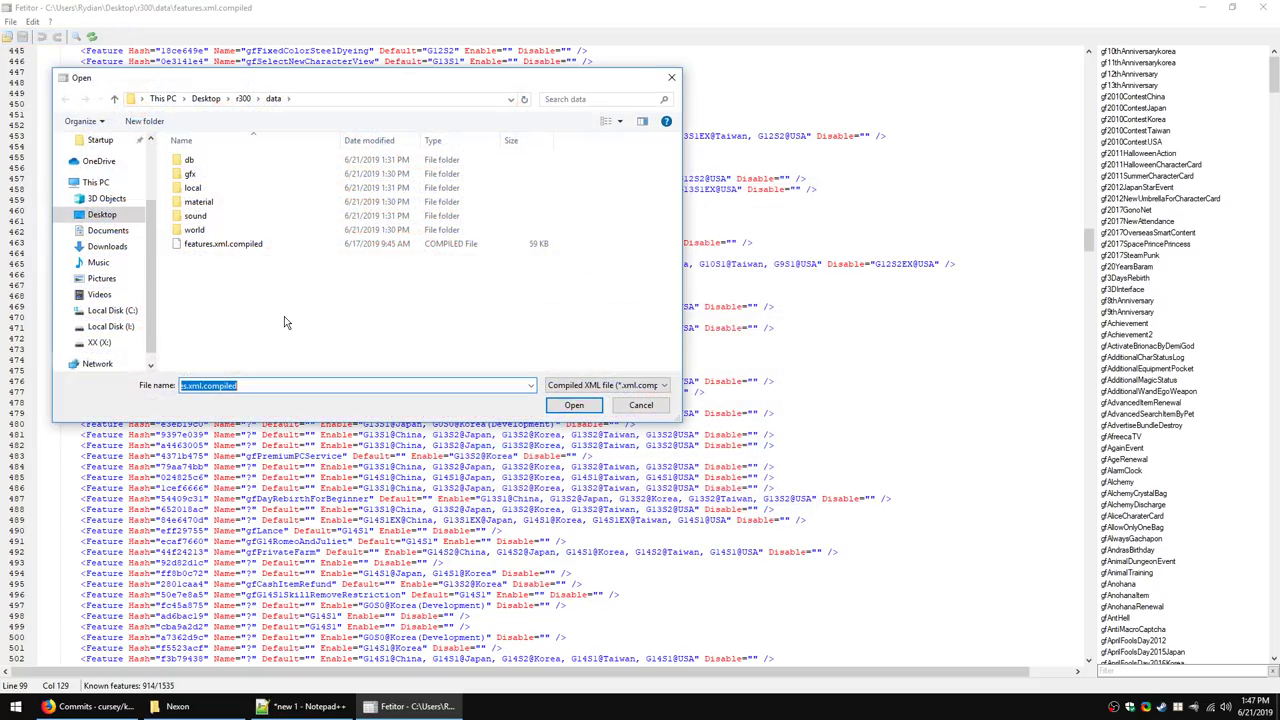
{"action": "double_click", "coordinate": [240, 247]}
{"action": "scroll", "coordinate": [701, 478], "scroll_direction": "down", "scroll_amount": 20}
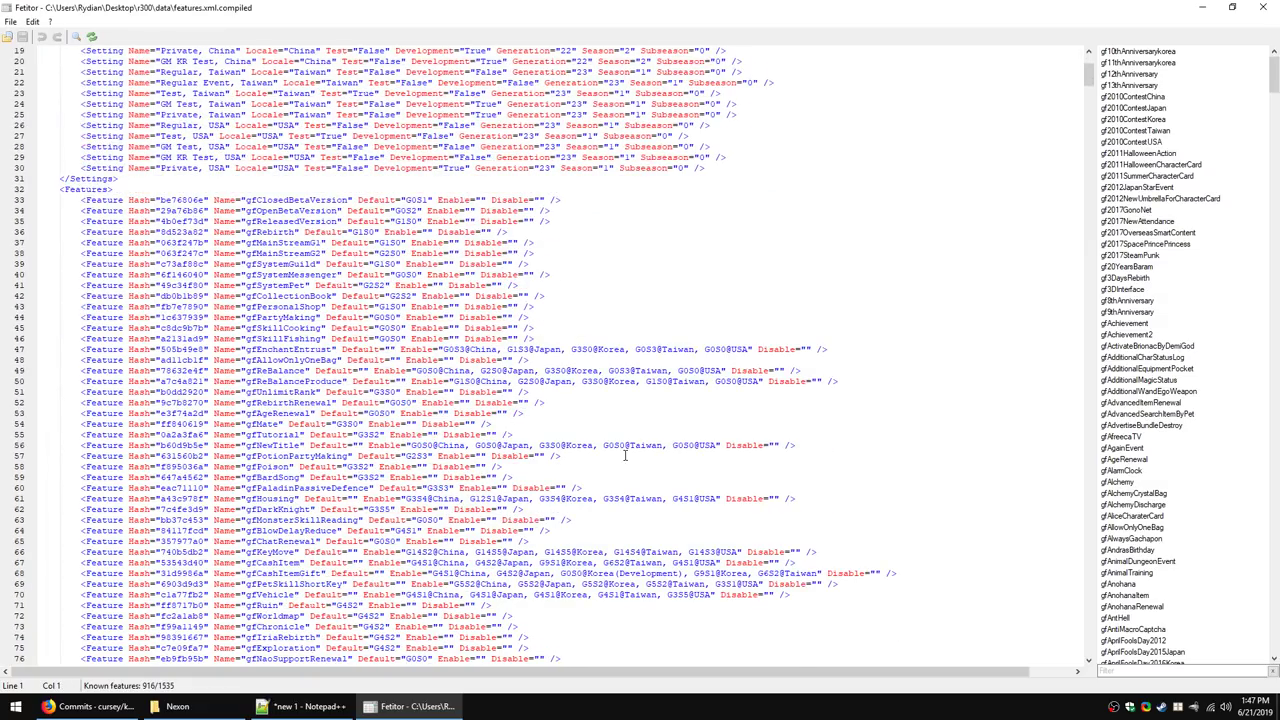
{"action": "scroll", "coordinate": [196, 394], "scroll_direction": "down", "scroll_amount": 20}
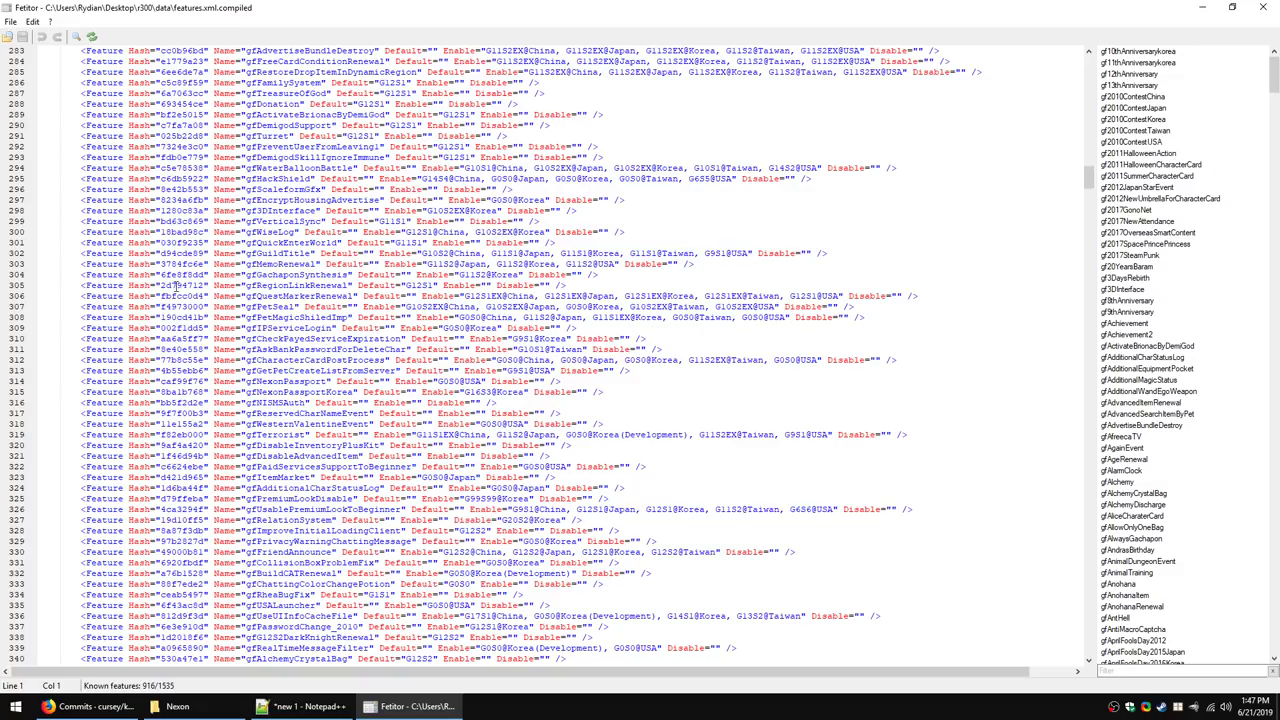
{"action": "scroll", "coordinate": [215, 393], "scroll_direction": "down", "scroll_amount": 20}
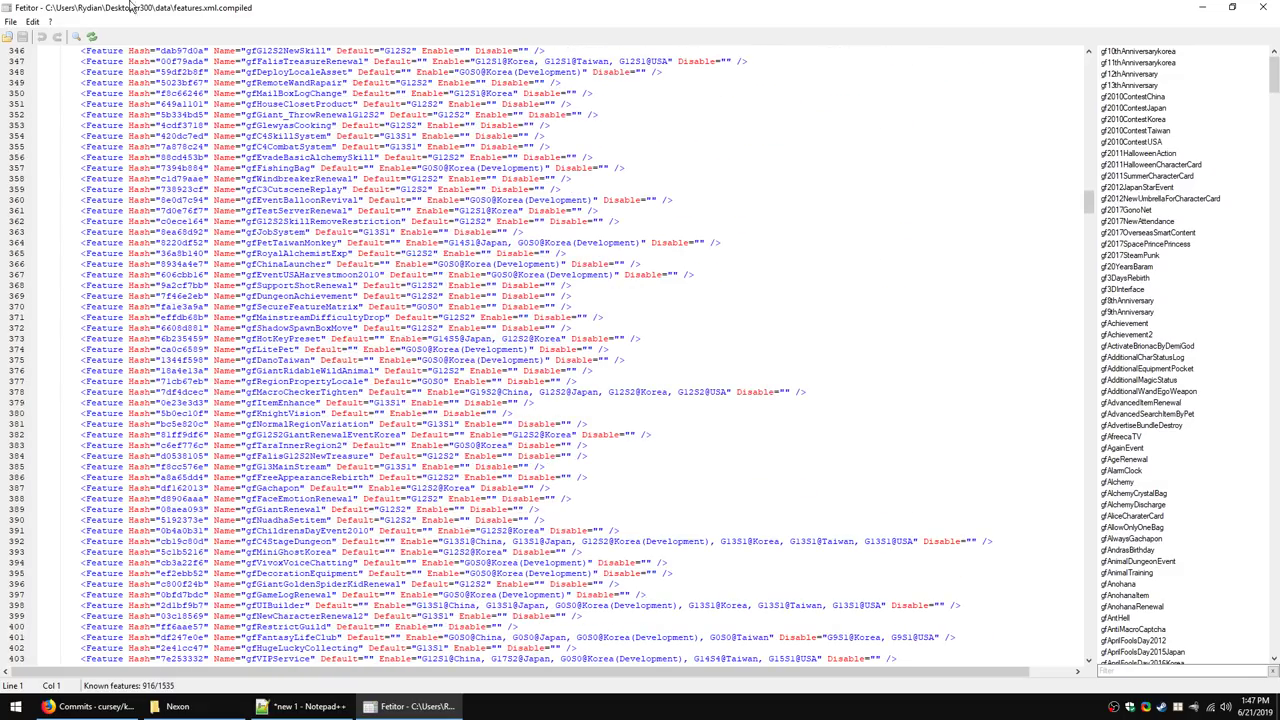
Step: Close Fetitor and open the Features - Fetitor_v1.1.5 folder in C:\Nexon\tools
{"action": "left_click", "coordinate": [10, 21]}
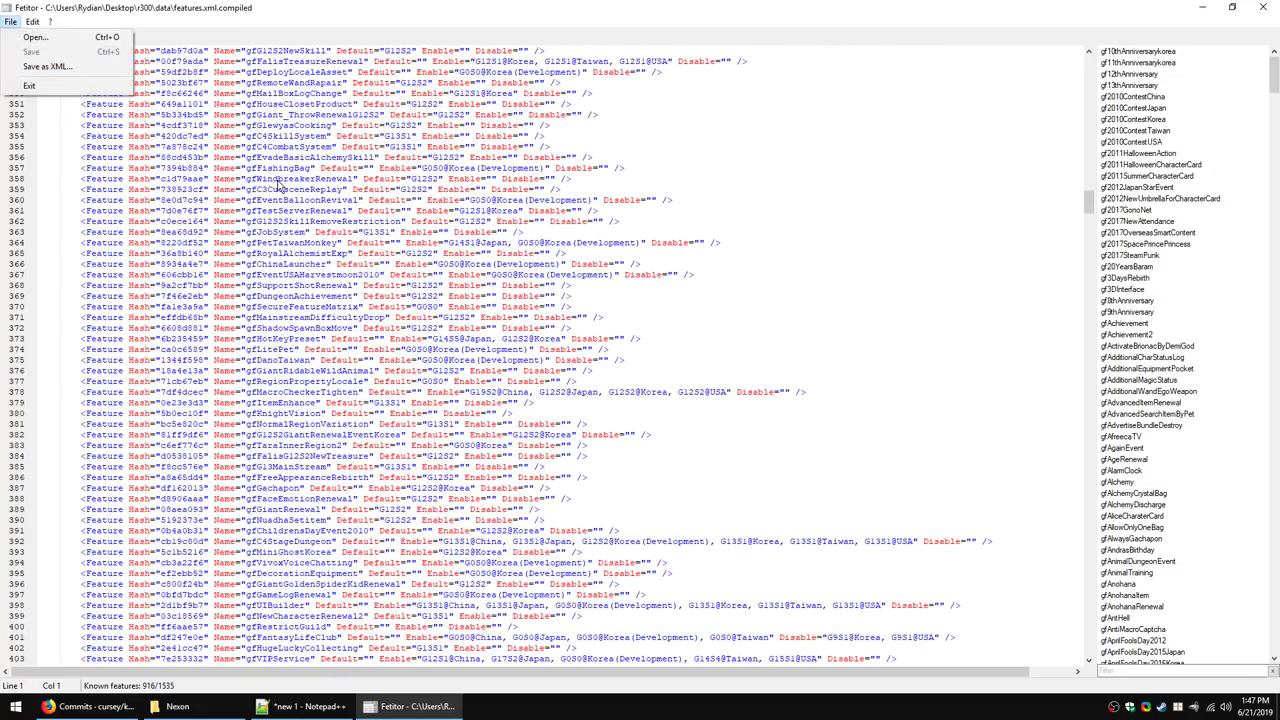
{"action": "left_click", "coordinate": [423, 233]}
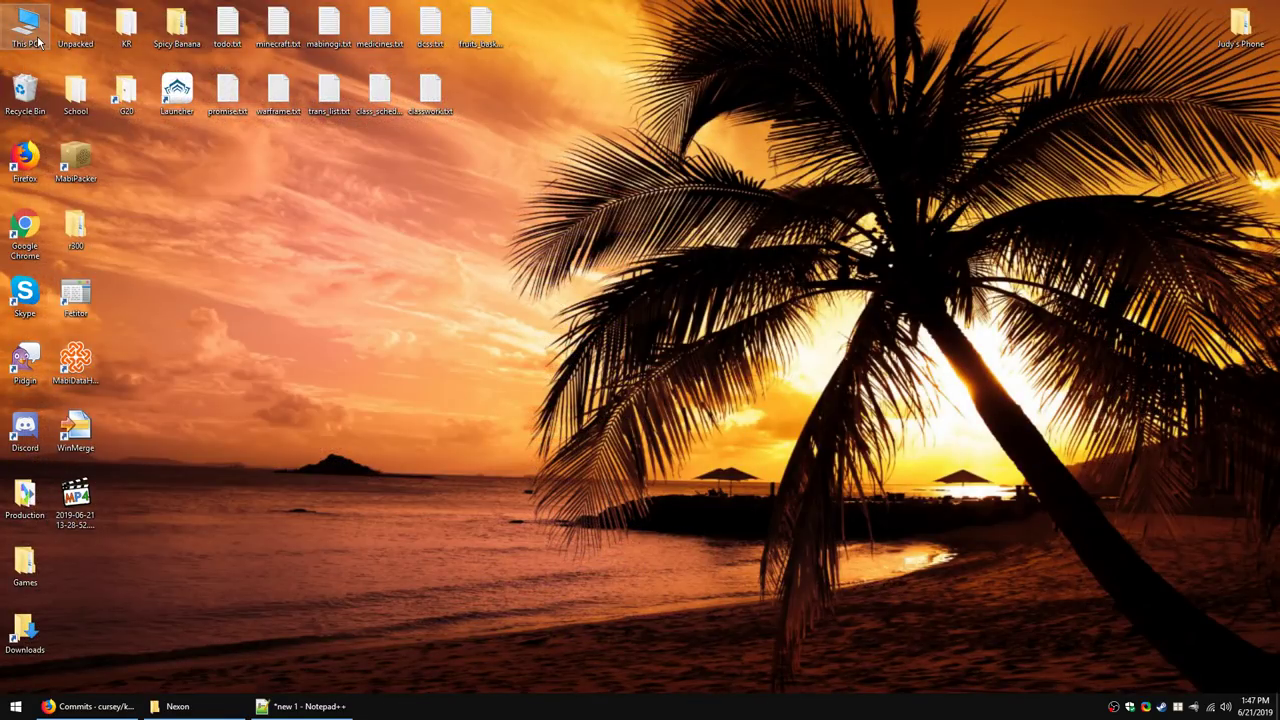
{"action": "double_click", "coordinate": [38, 42]}
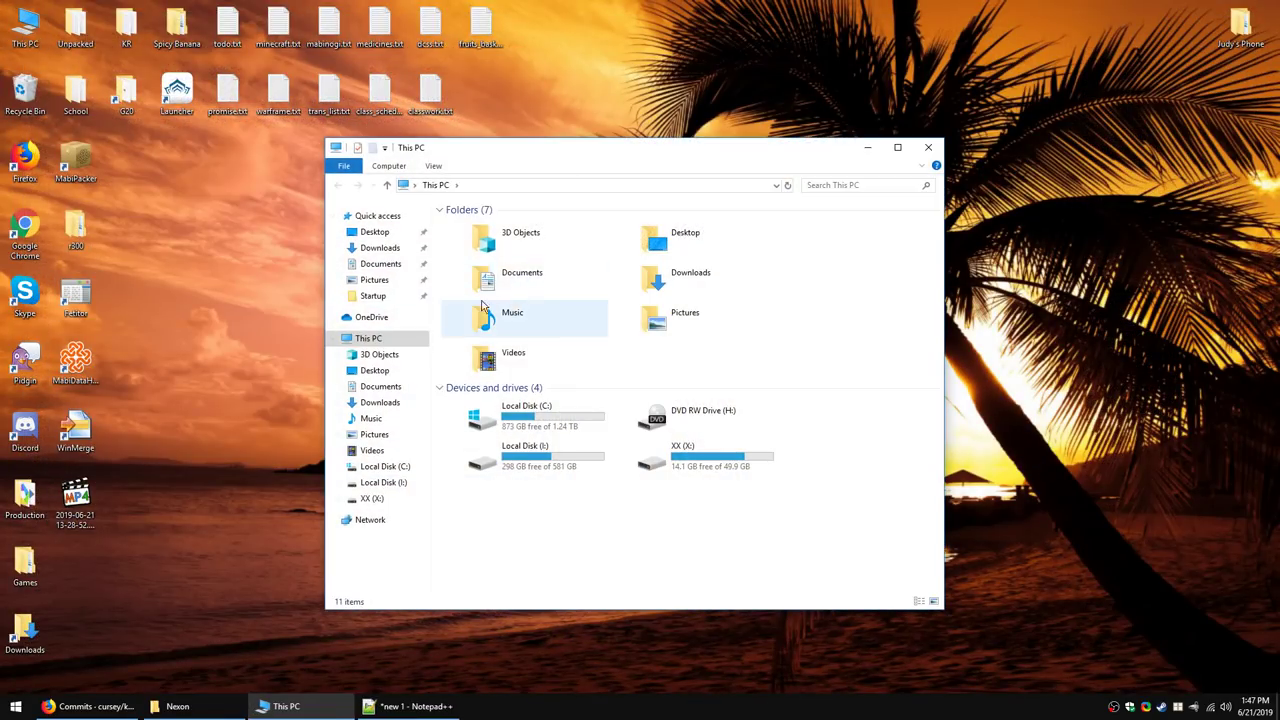
{"action": "double_click", "coordinate": [527, 420]}
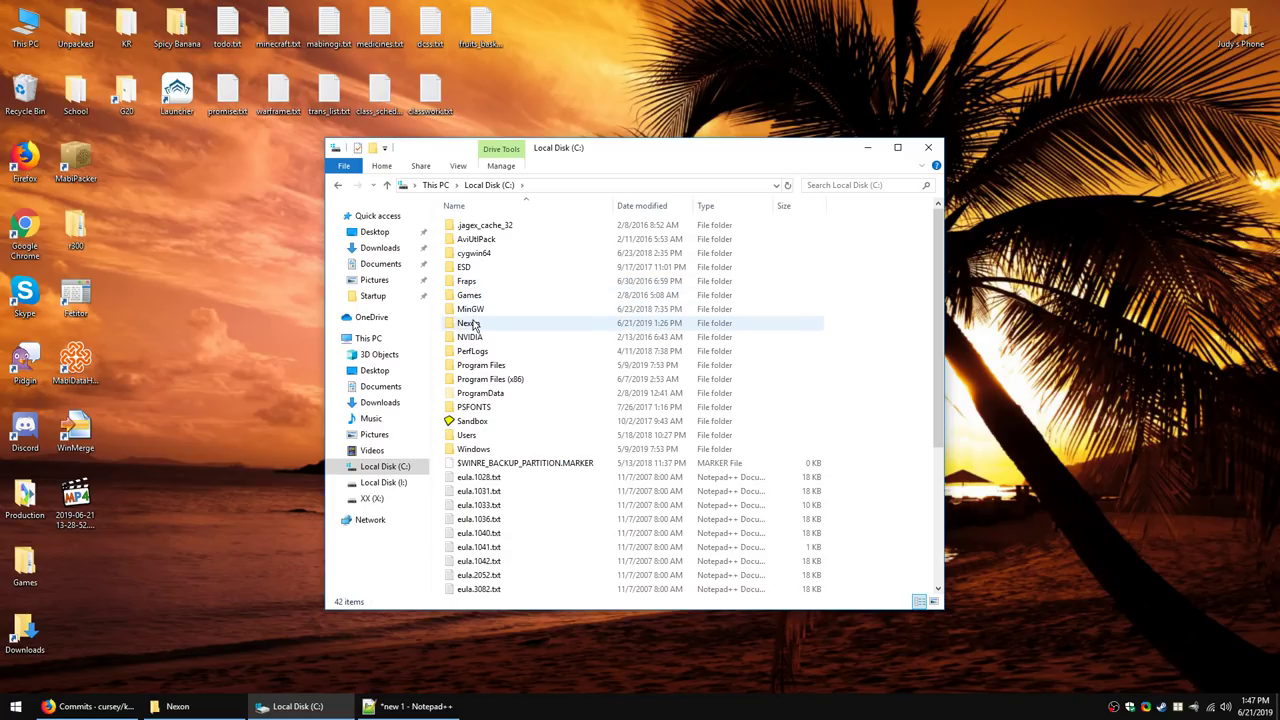
{"action": "double_click", "coordinate": [466, 323]}
{"action": "double_click", "coordinate": [490, 282]}
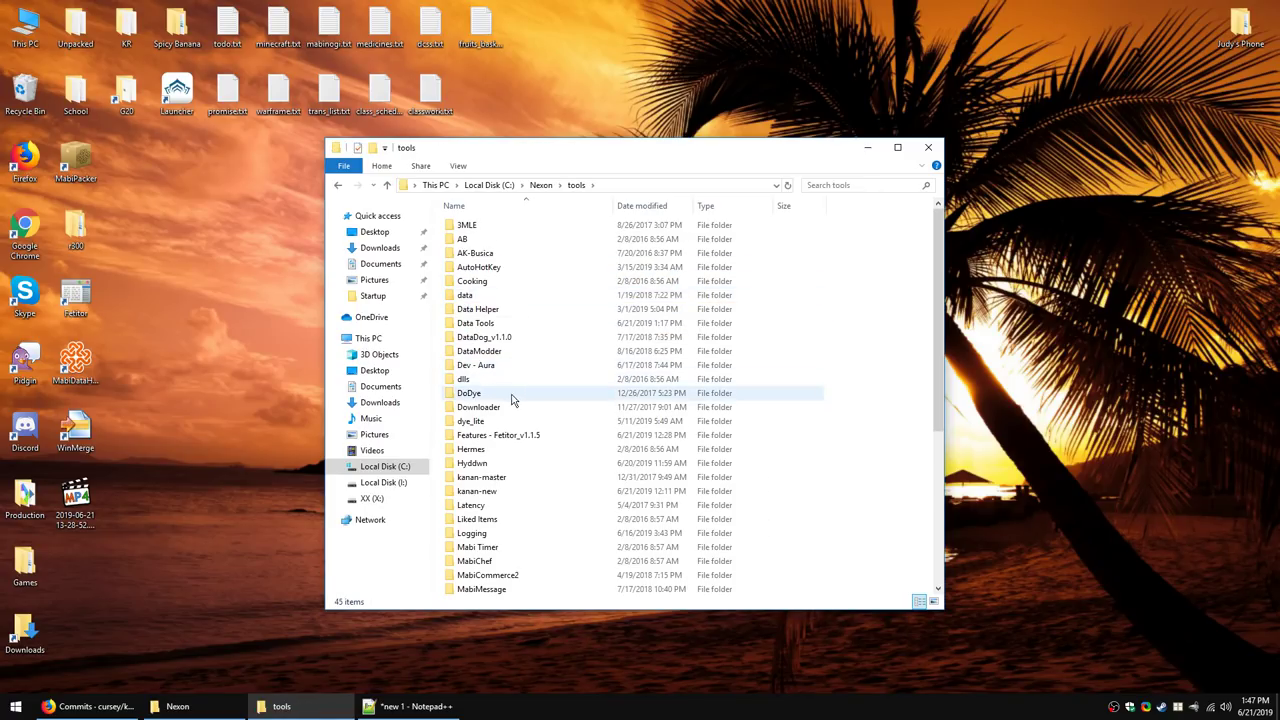
{"action": "double_click", "coordinate": [492, 435]}
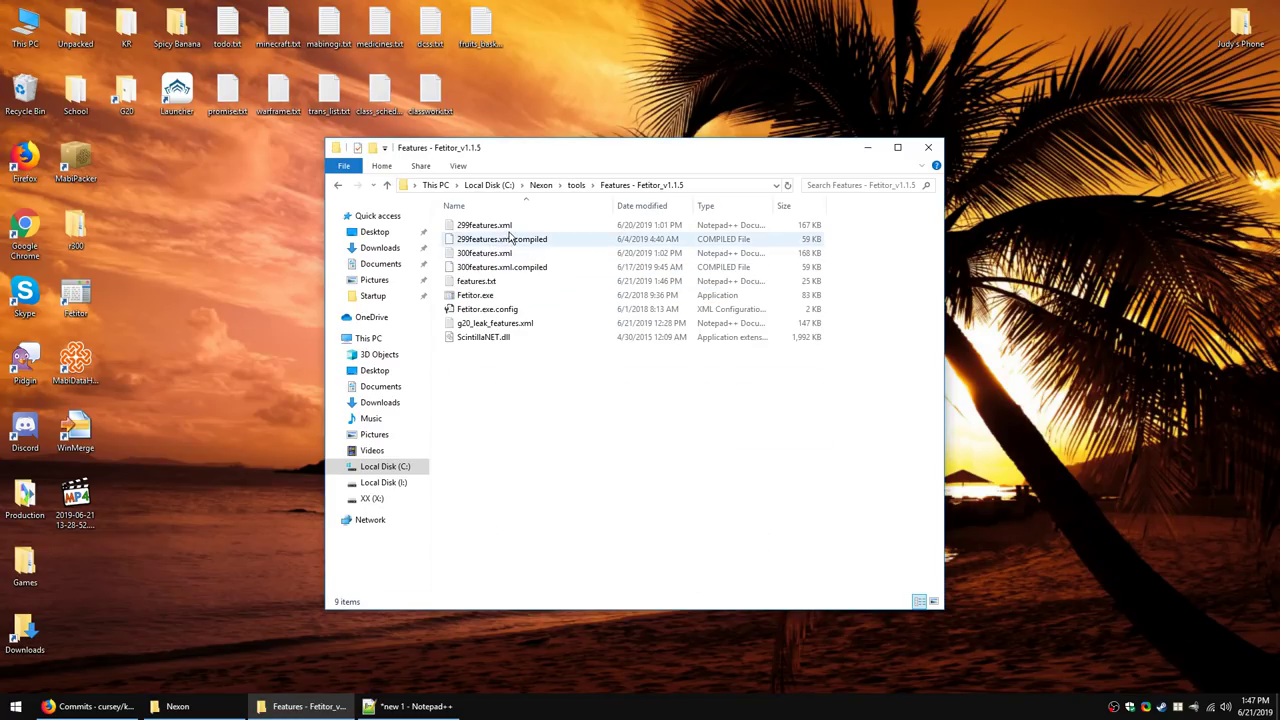
Step: Open 299features.xml and 300features.xml in Notepad++, keep the unsaved notes open, and show 299features.xml in a maximized window
{"action": "double_click", "coordinate": [516, 228]}
{"action": "key", "text": "alt+Tab"}
{"action": "double_click", "coordinate": [493, 254]}
{"action": "left_click", "coordinate": [403, 212]}
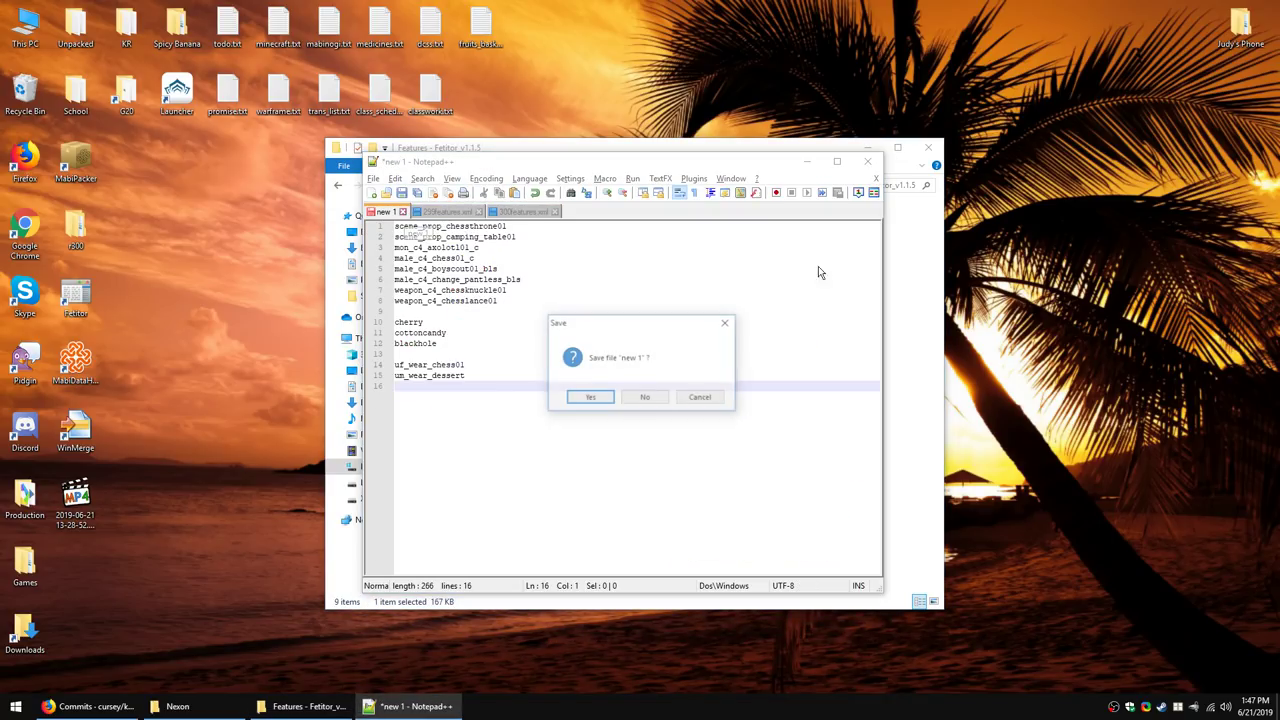
{"action": "left_click", "coordinate": [700, 396]}
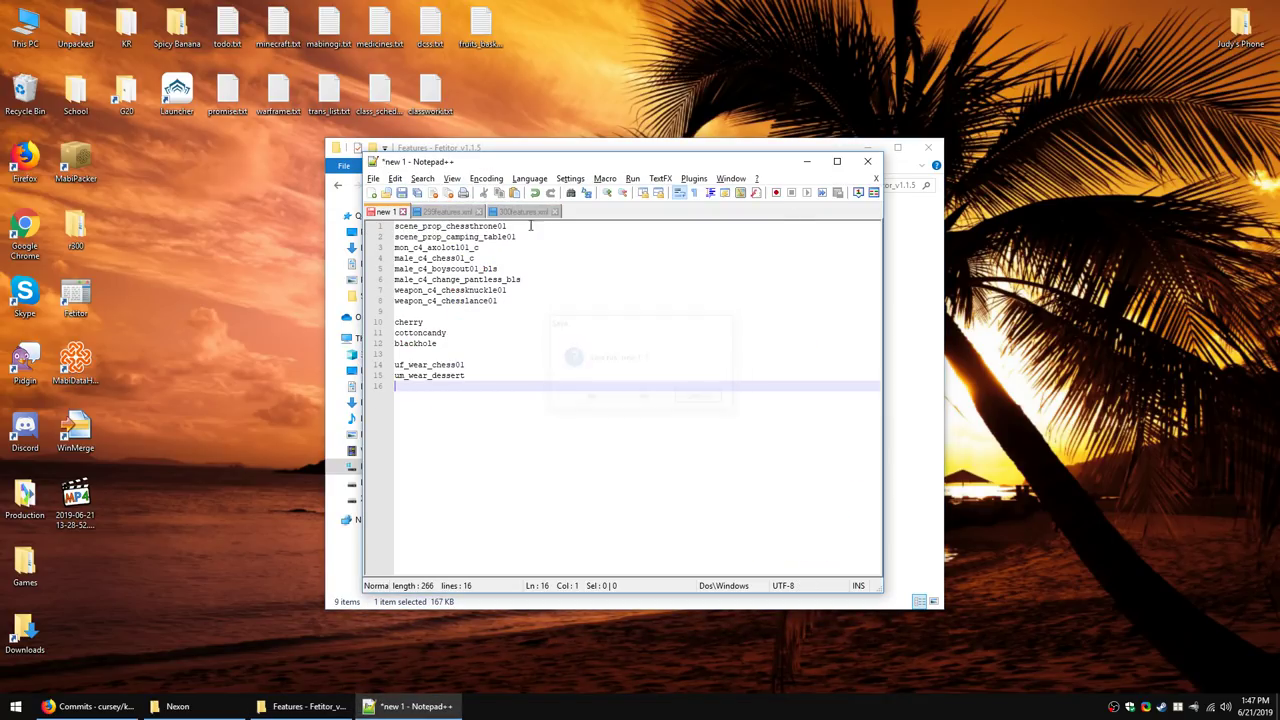
{"action": "left_click", "coordinate": [450, 212]}
{"action": "left_click", "coordinate": [837, 161]}
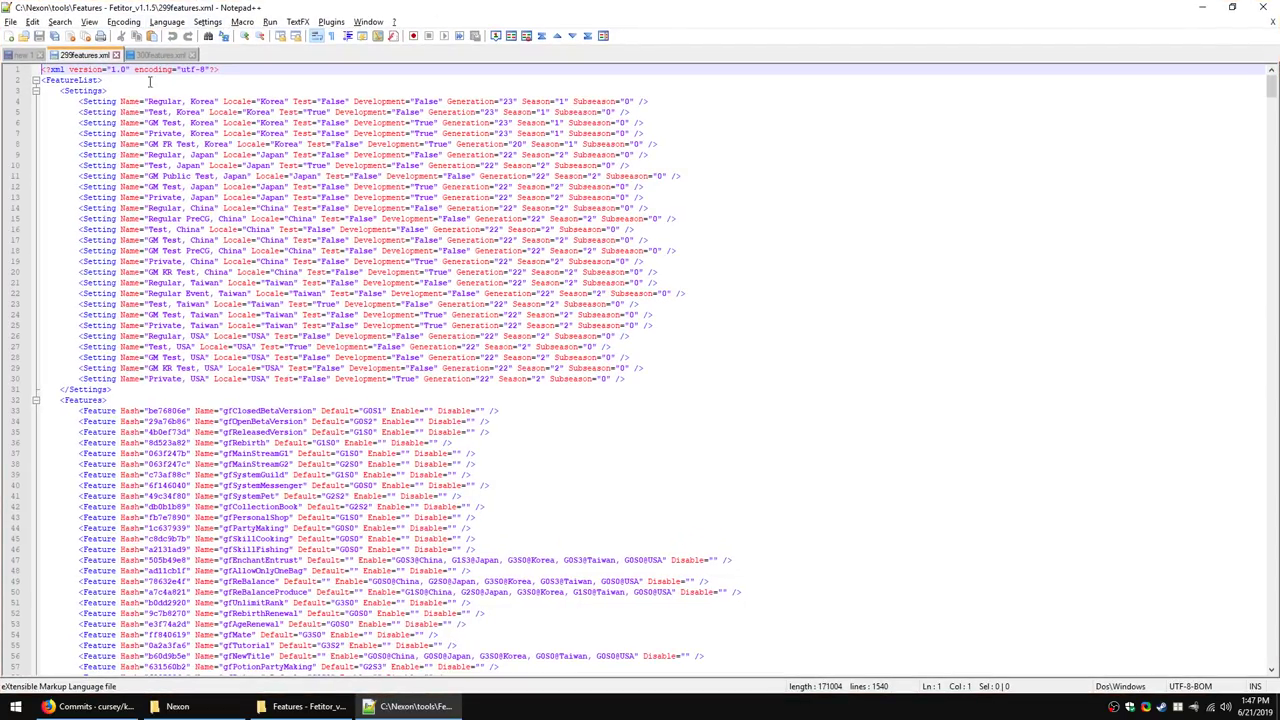
Step: Set 299features.xml as the first file to compare and compare 300features.xml against it
{"action": "left_click", "coordinate": [323, 28]}
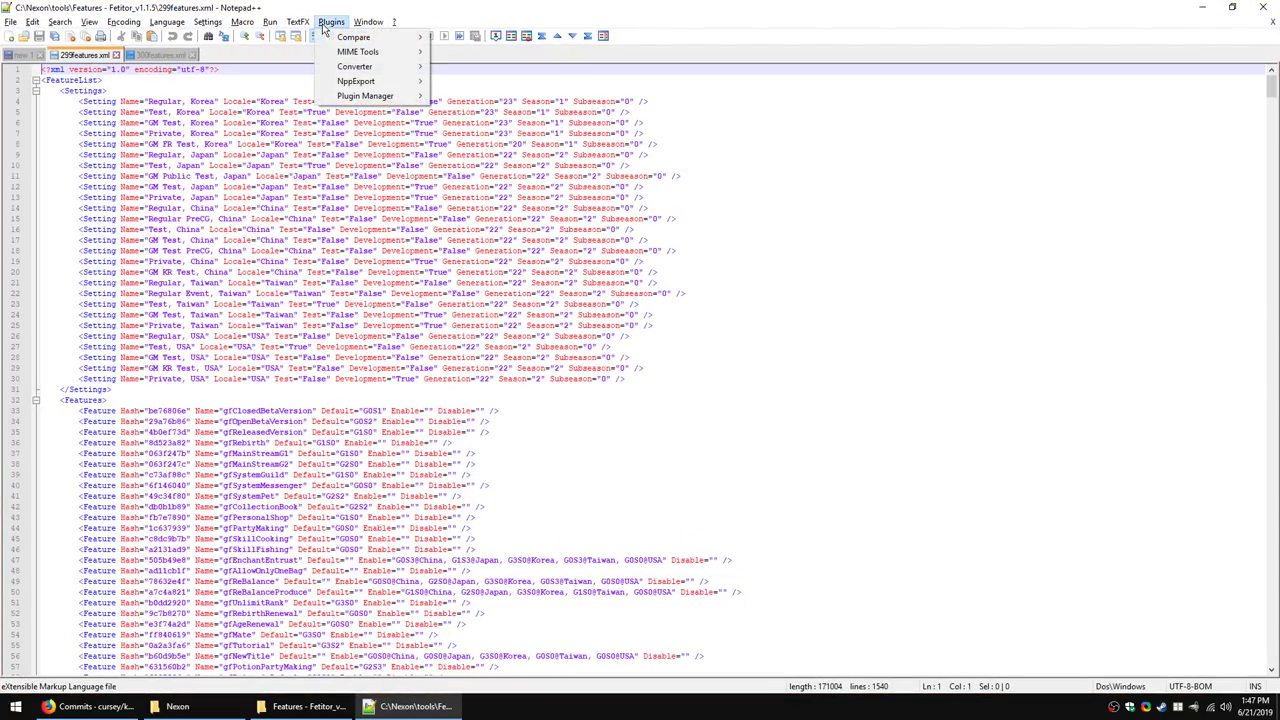
{"action": "mouse_move", "coordinate": [345, 38]}
{"action": "left_click", "coordinate": [486, 40]}
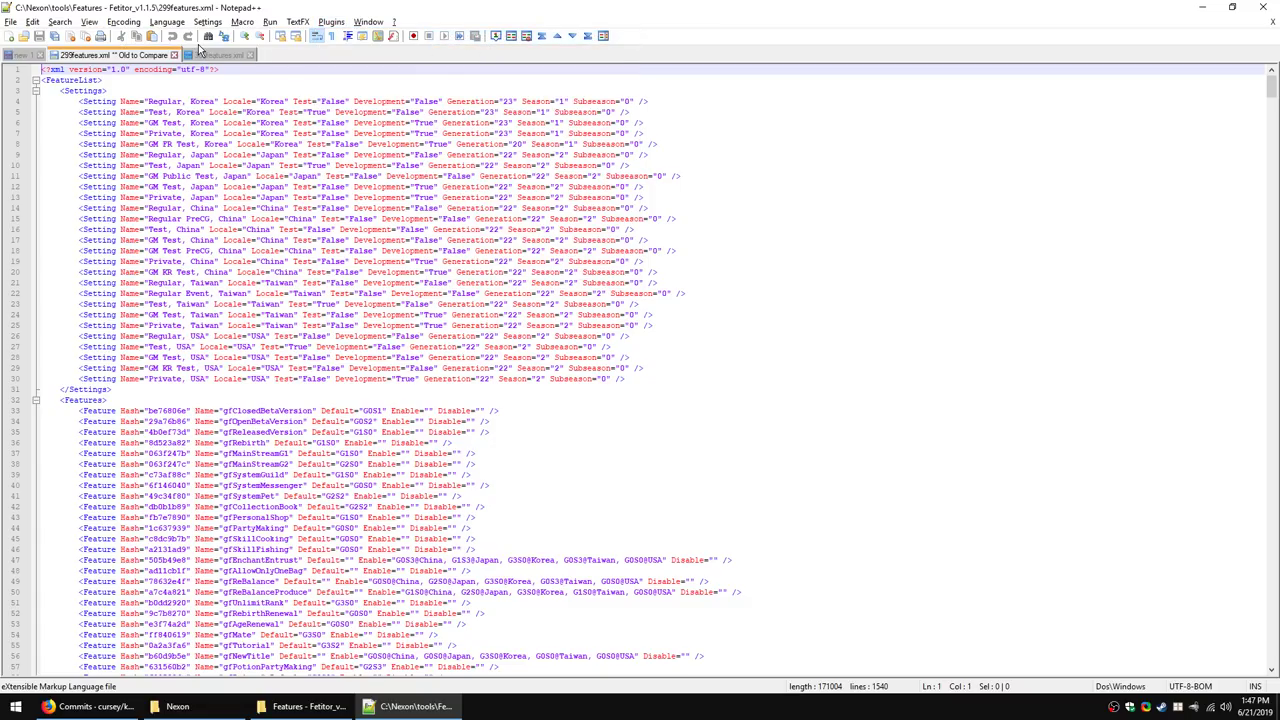
{"action": "left_click", "coordinate": [218, 55]}
{"action": "left_click", "coordinate": [331, 22]}
{"action": "mouse_move", "coordinate": [343, 37]}
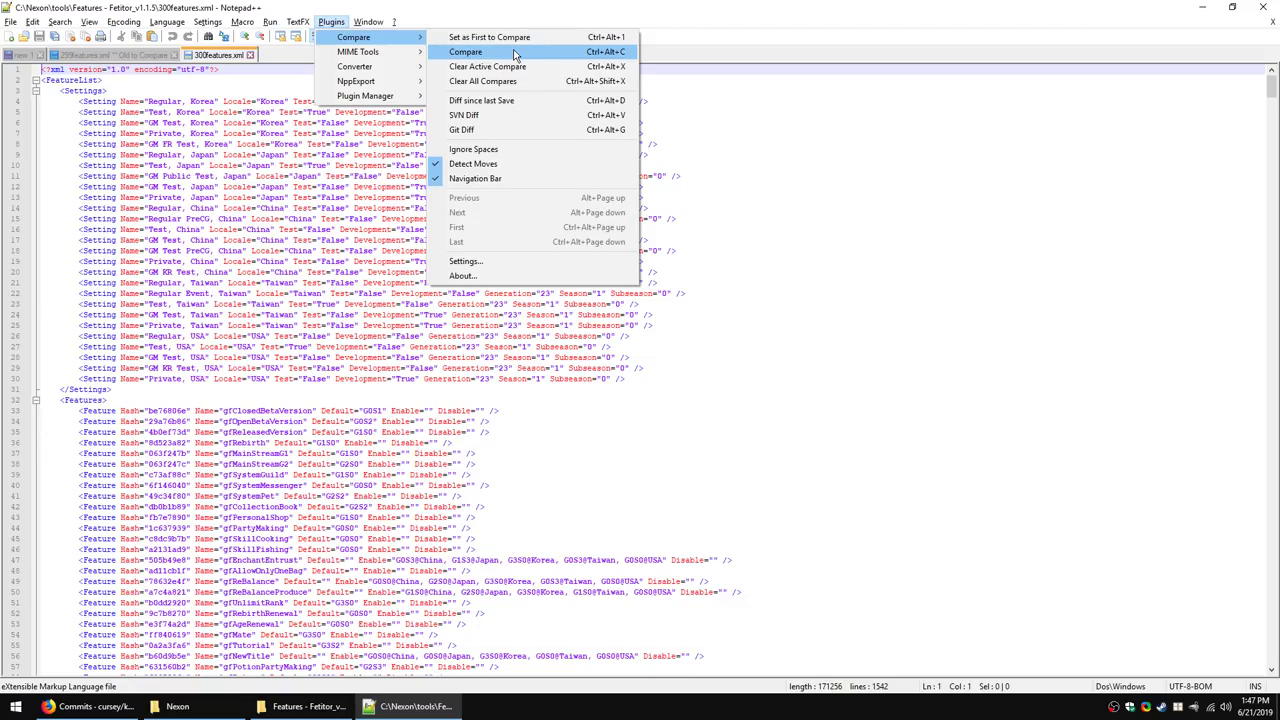
{"action": "left_click", "coordinate": [515, 55]}
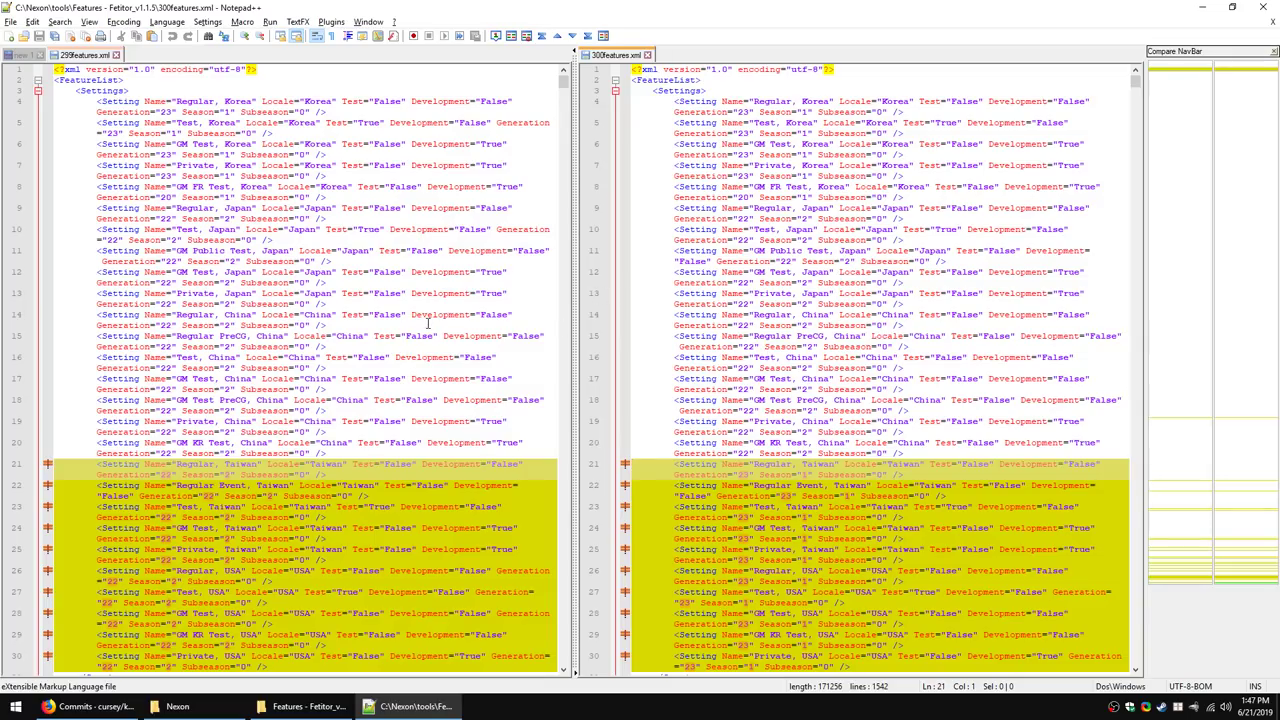
Step: Examine the differences between 299features.xml and 300features.xml, from the regional Generation and Season settings through the changed Enable and Disable values
{"action": "scroll", "coordinate": [430, 390], "scroll_direction": "down", "scroll_amount": 3}
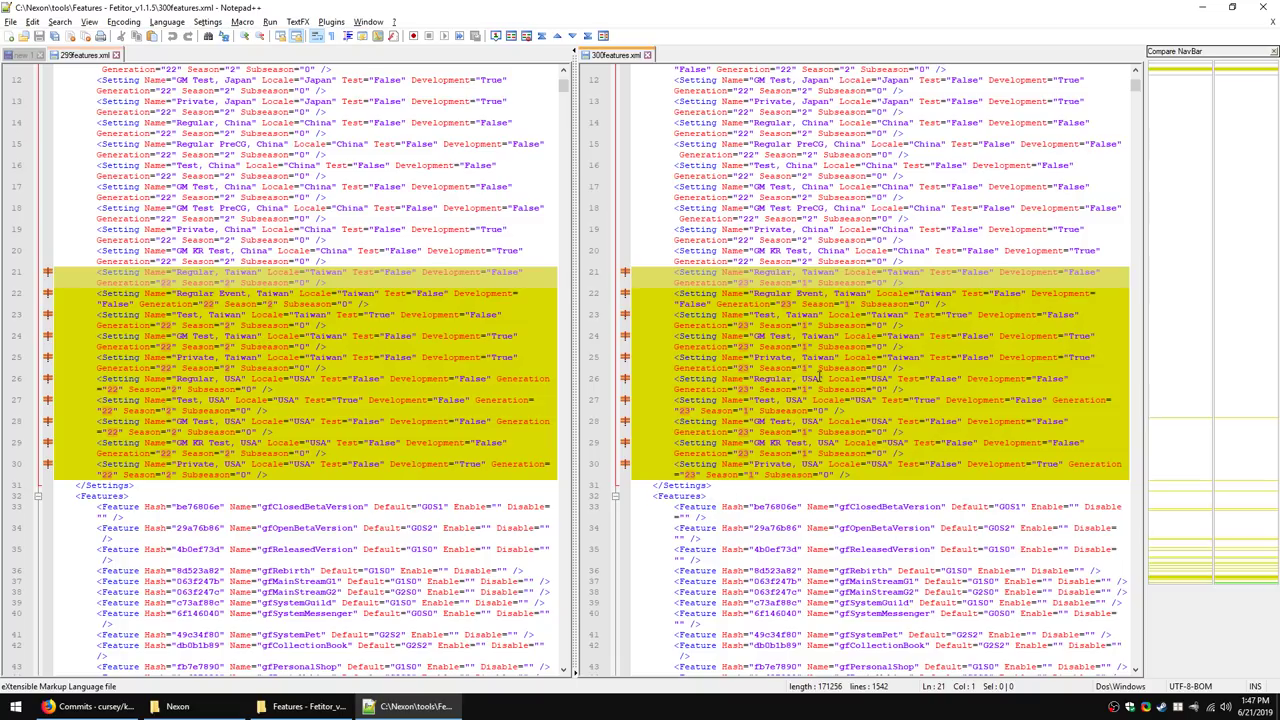
{"action": "scroll", "coordinate": [822, 381], "scroll_direction": "down", "scroll_amount": 15}
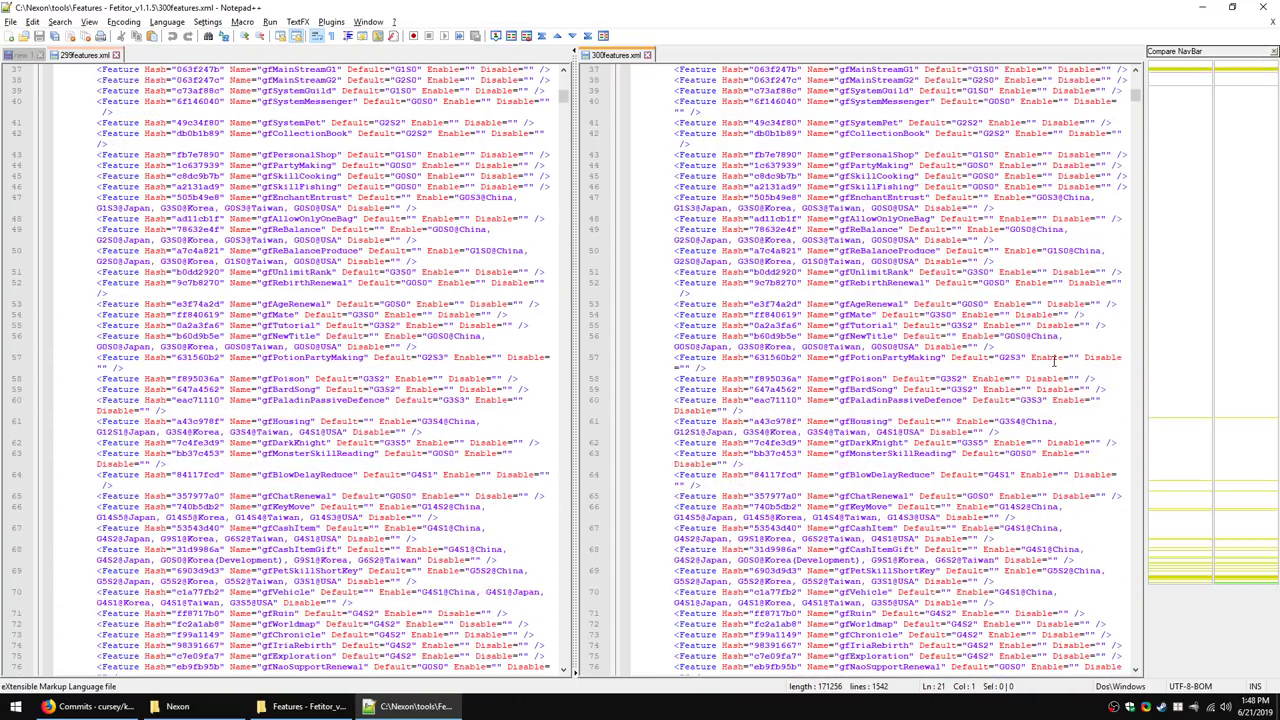
{"action": "left_click_drag", "start_coordinate": [1205, 75], "coordinate": [1209, 277]}
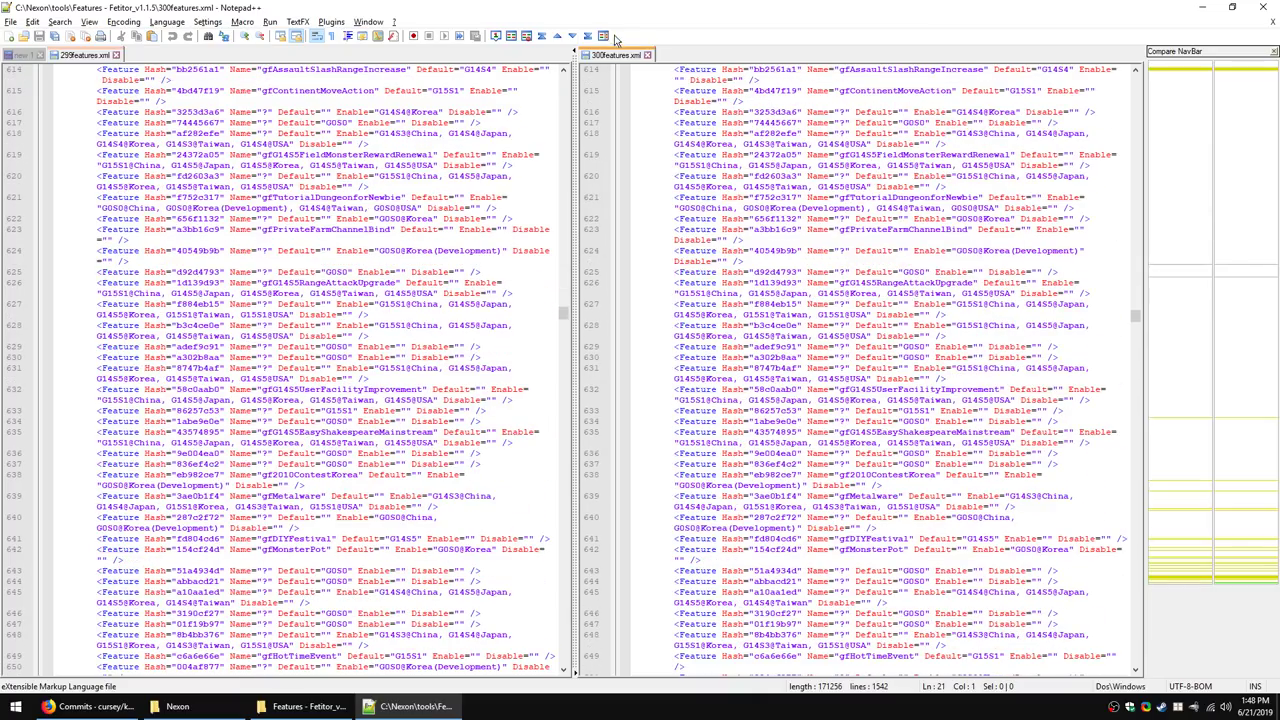
{"action": "left_click", "coordinate": [572, 36]}
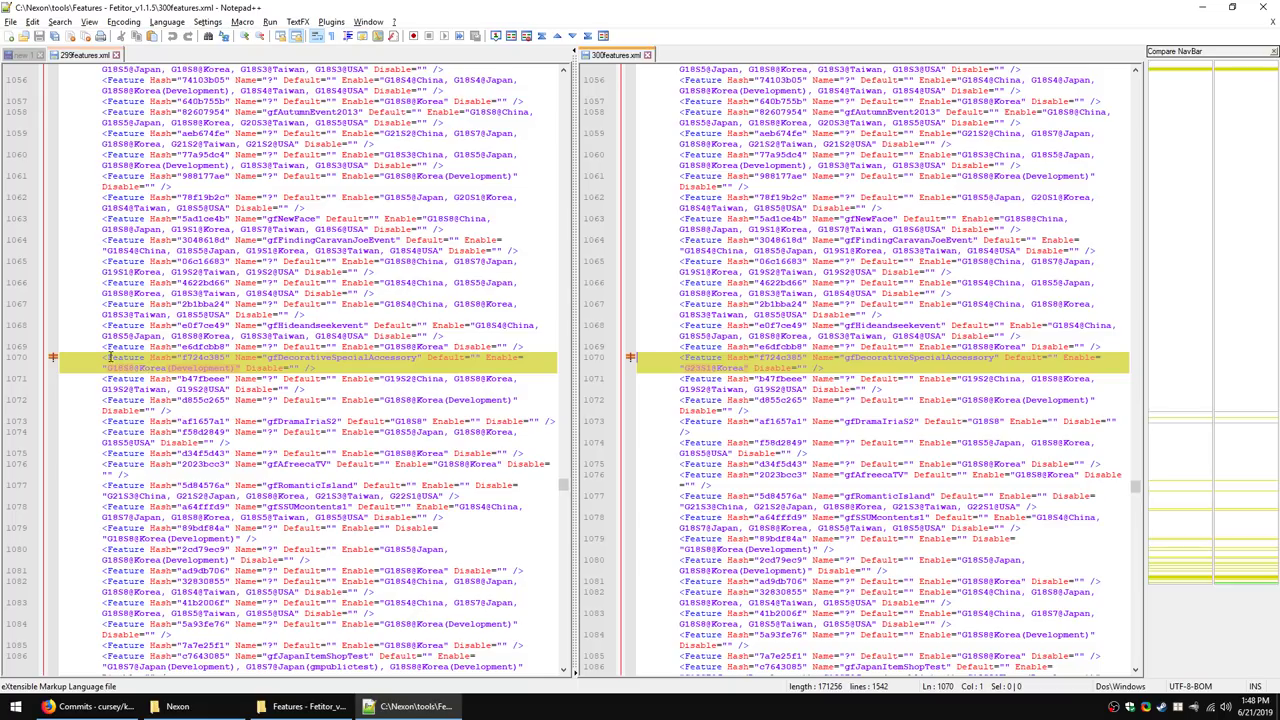
{"action": "left_click", "coordinate": [572, 37]}
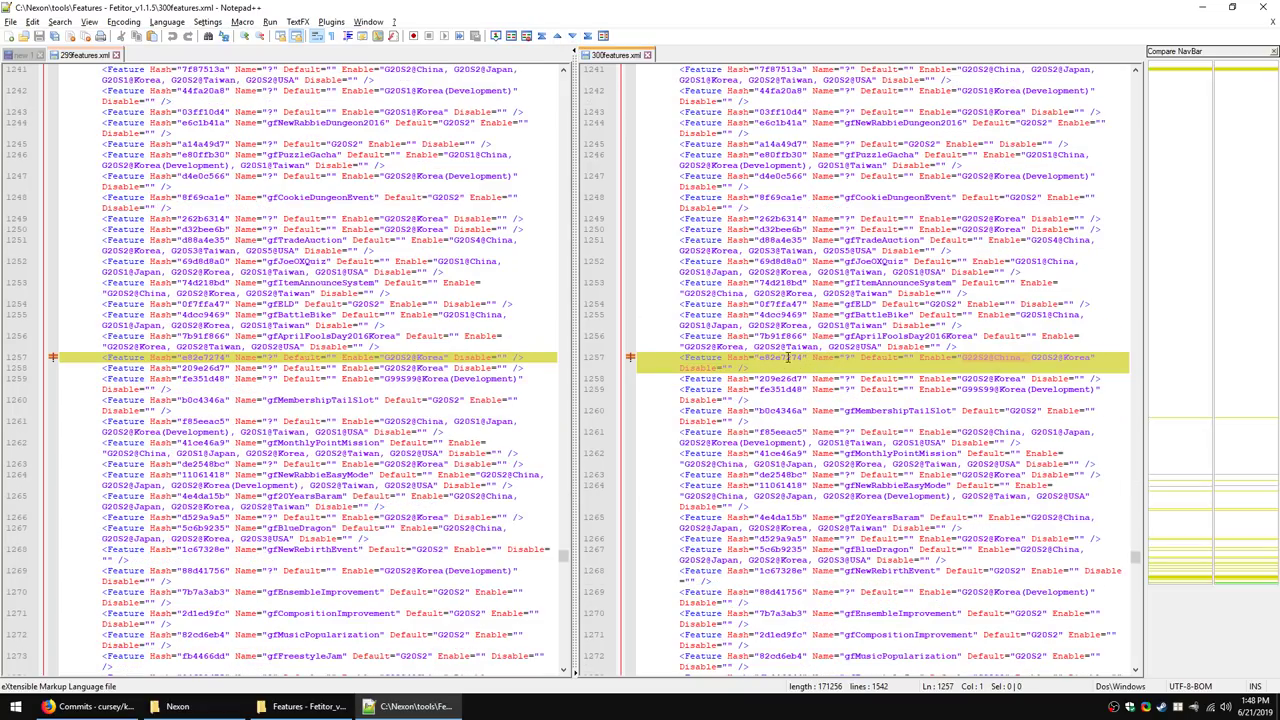
{"action": "left_click", "coordinate": [573, 37]}
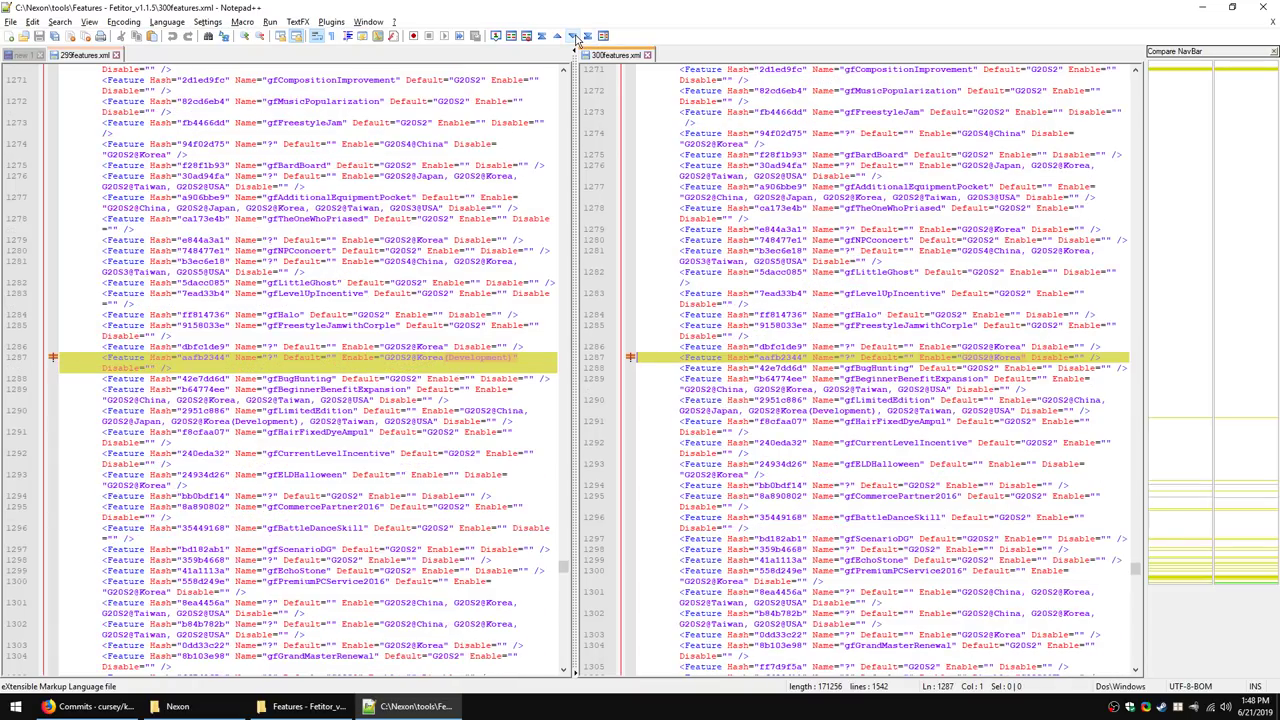
{"action": "left_click", "coordinate": [575, 37]}
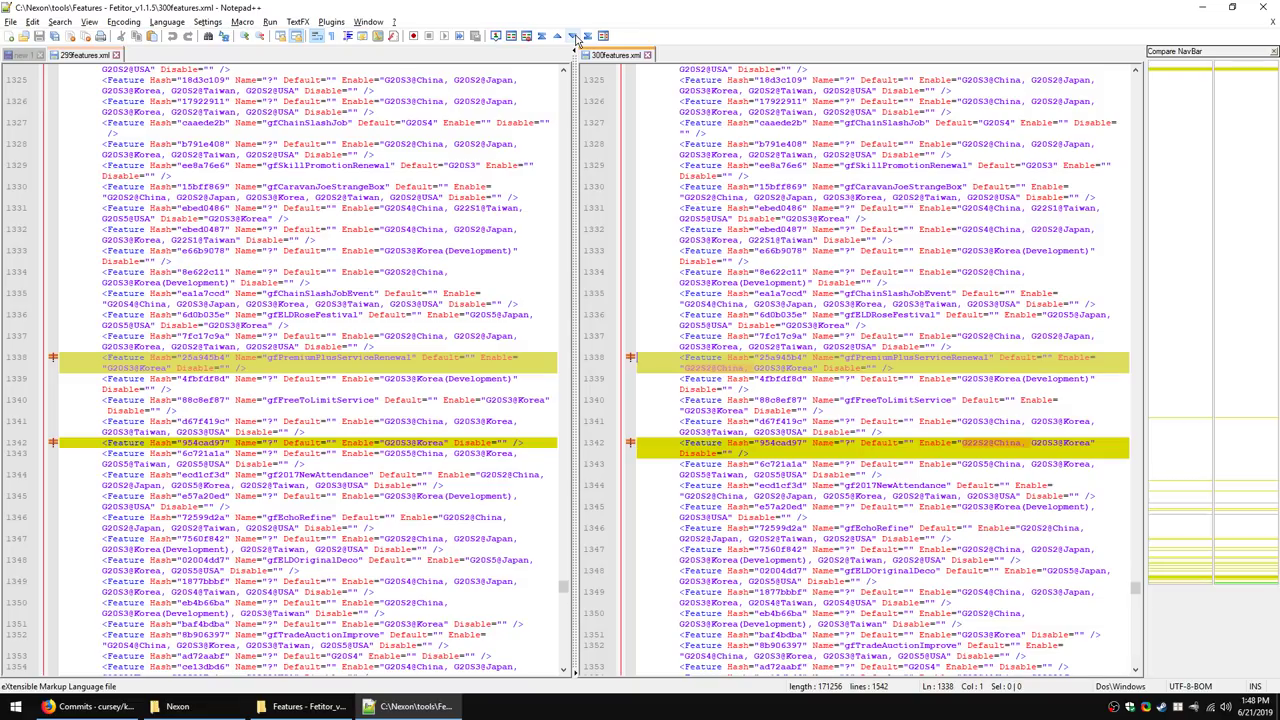
{"action": "left_click", "coordinate": [575, 37]}
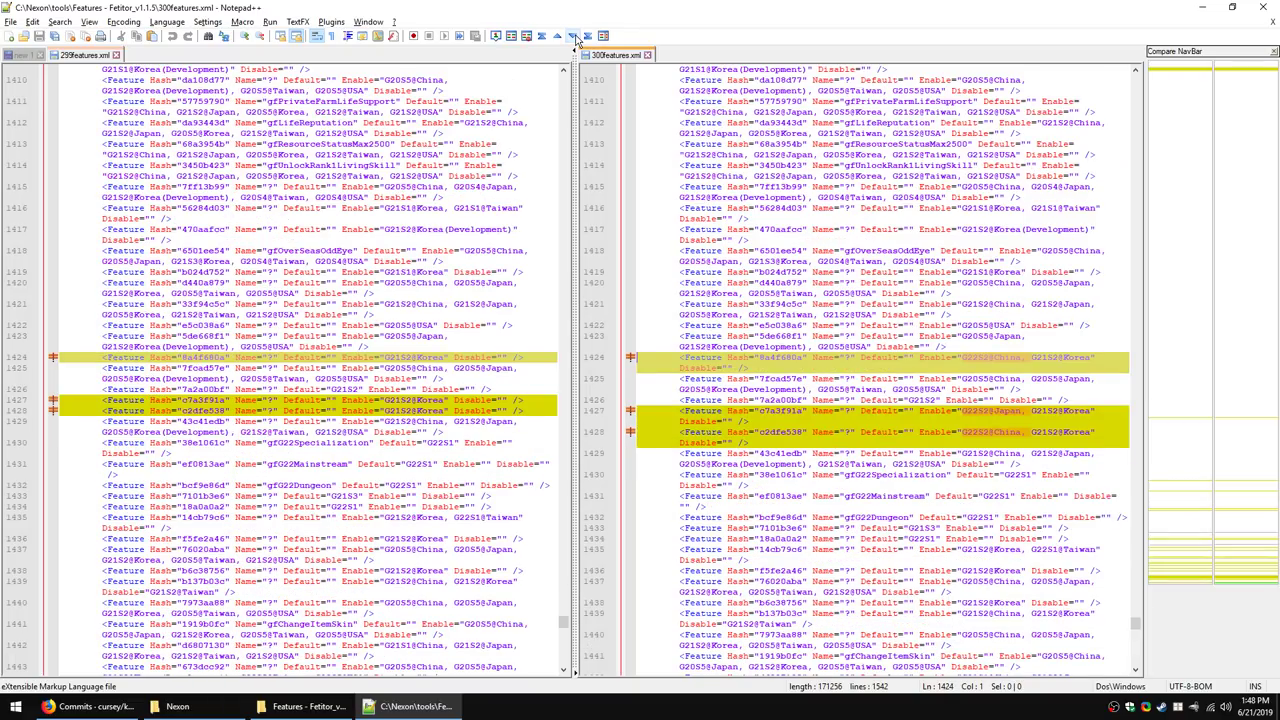
{"action": "left_click", "coordinate": [575, 37]}
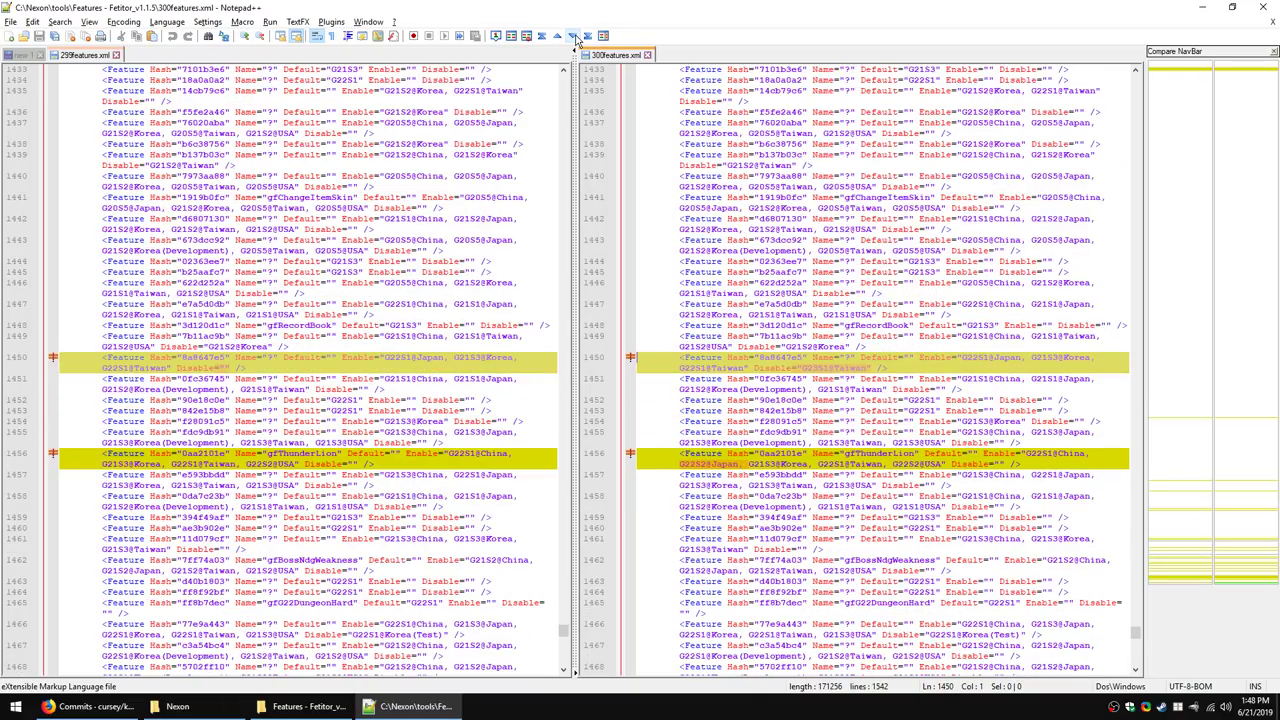
{"action": "left_click", "coordinate": [575, 37]}
{"action": "left_click", "coordinate": [575, 37]}
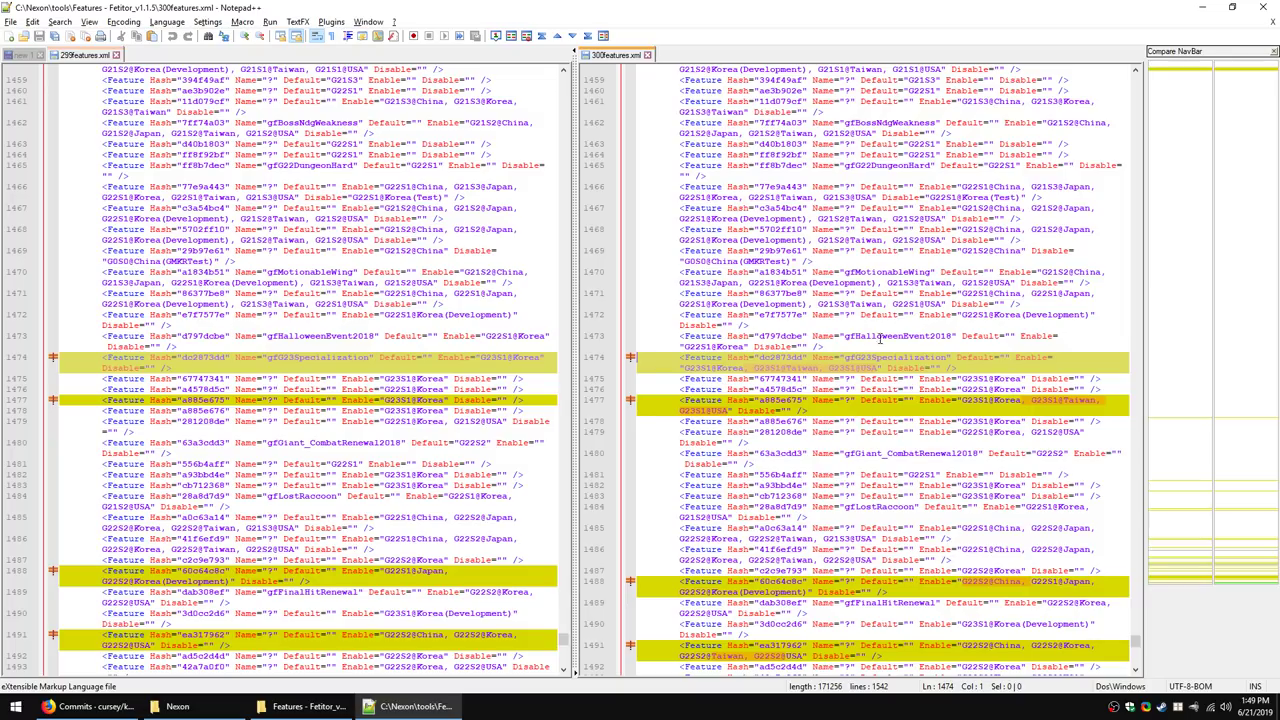
Step: Close both compared feature files, restore and minimize the Notepad++ window, and close the Fetitor folder
{"action": "key", "text": "ctrl+w"}
{"action": "key", "text": "ctrl+w"}
{"action": "double_click", "coordinate": [926, 5]}
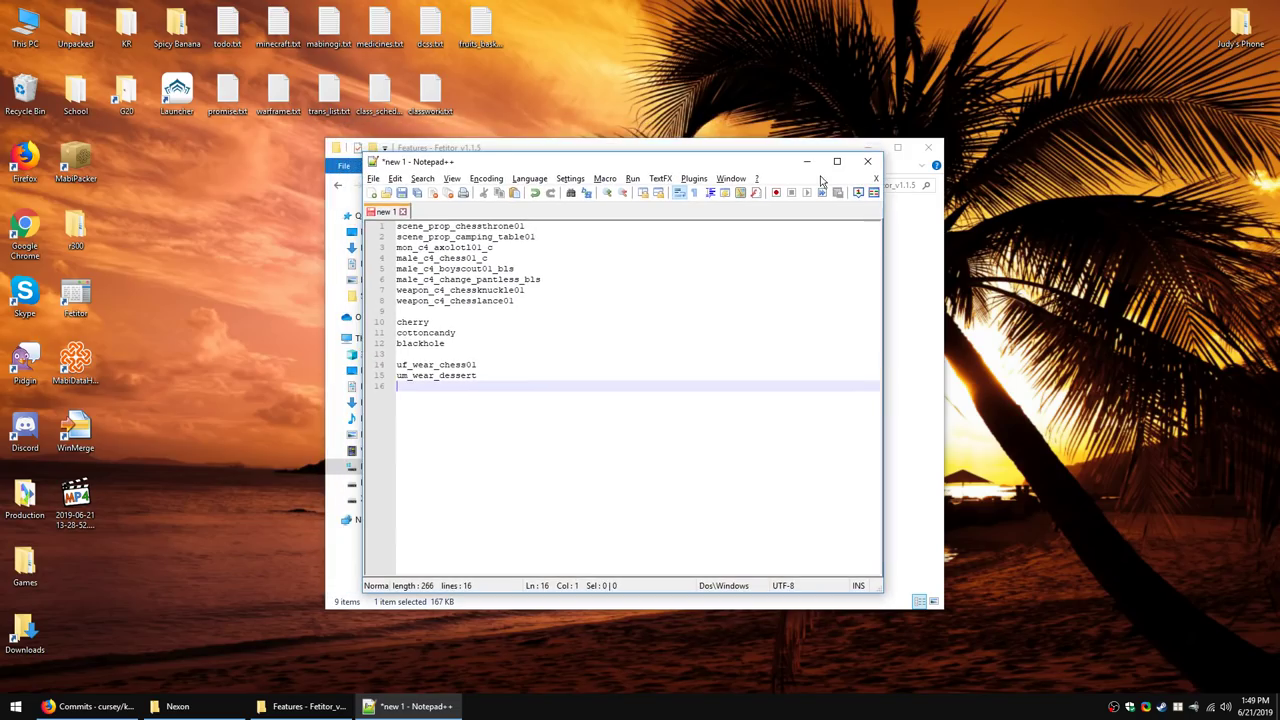
{"action": "left_click", "coordinate": [806, 161]}
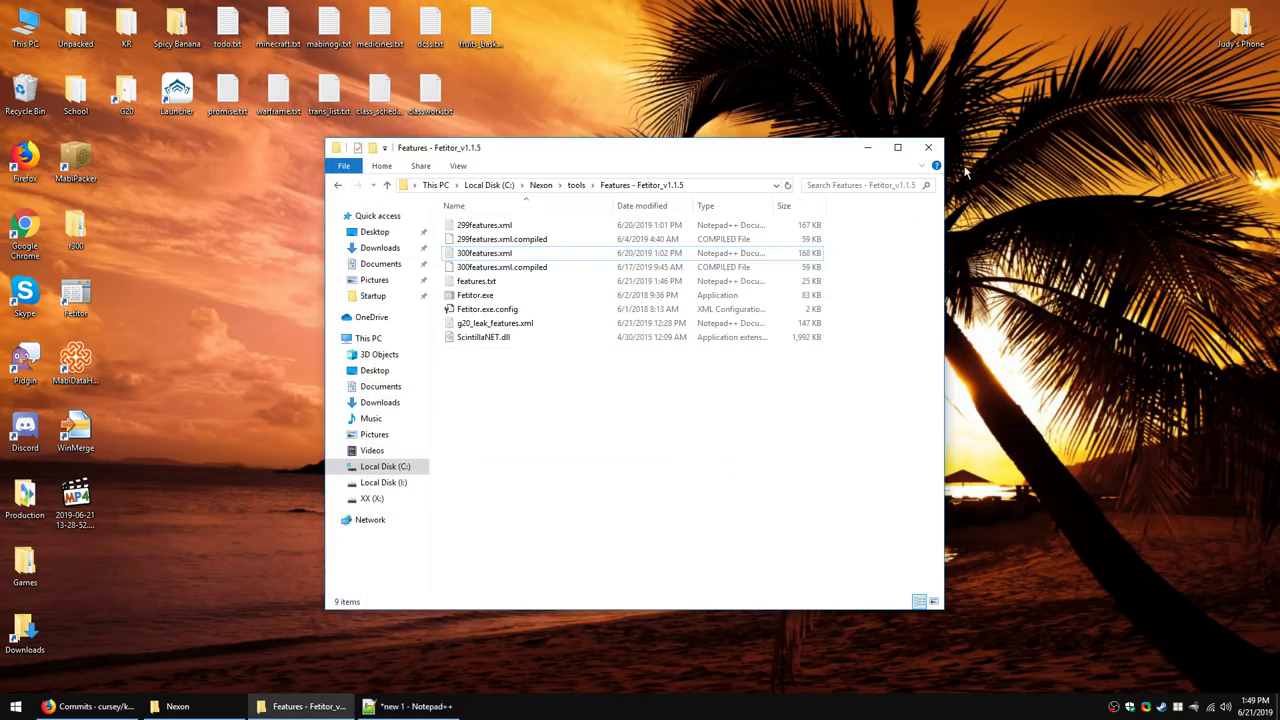
{"action": "left_click", "coordinate": [929, 148]}
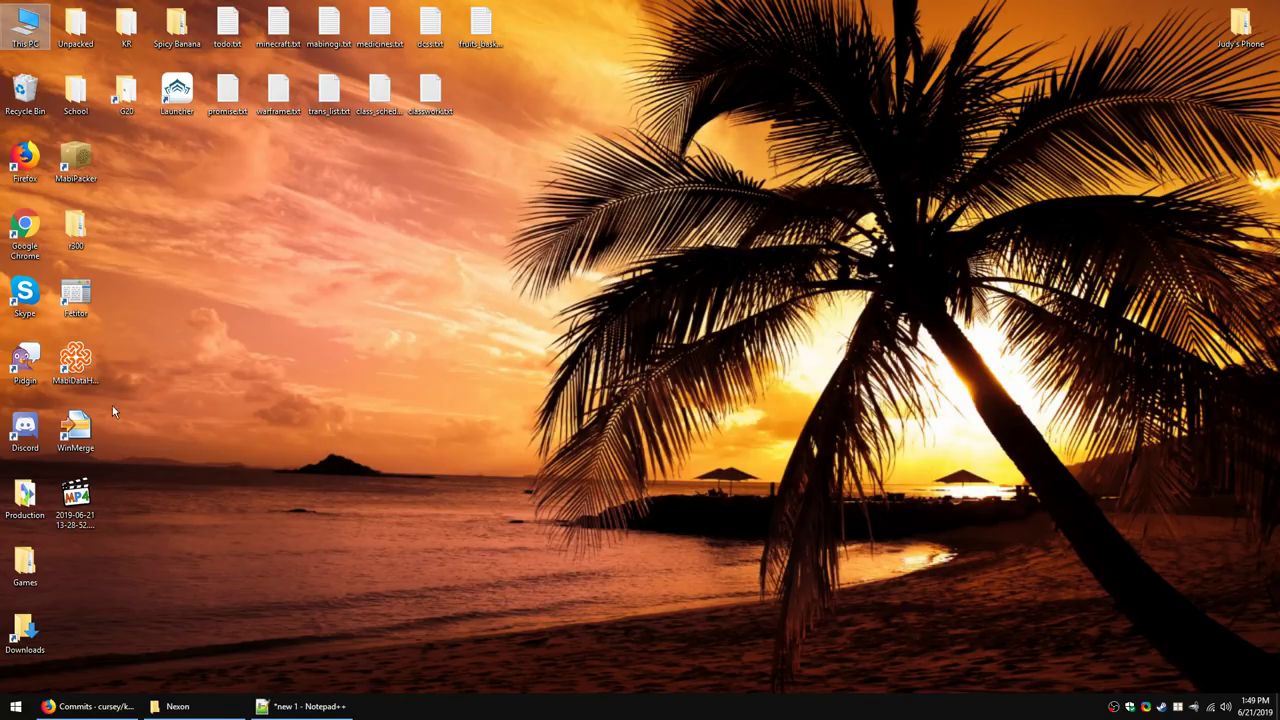
Step: Launch Mabinogi Data Helper, show its data source settings, and load the data for a selected region
{"action": "left_click", "coordinate": [80, 357]}
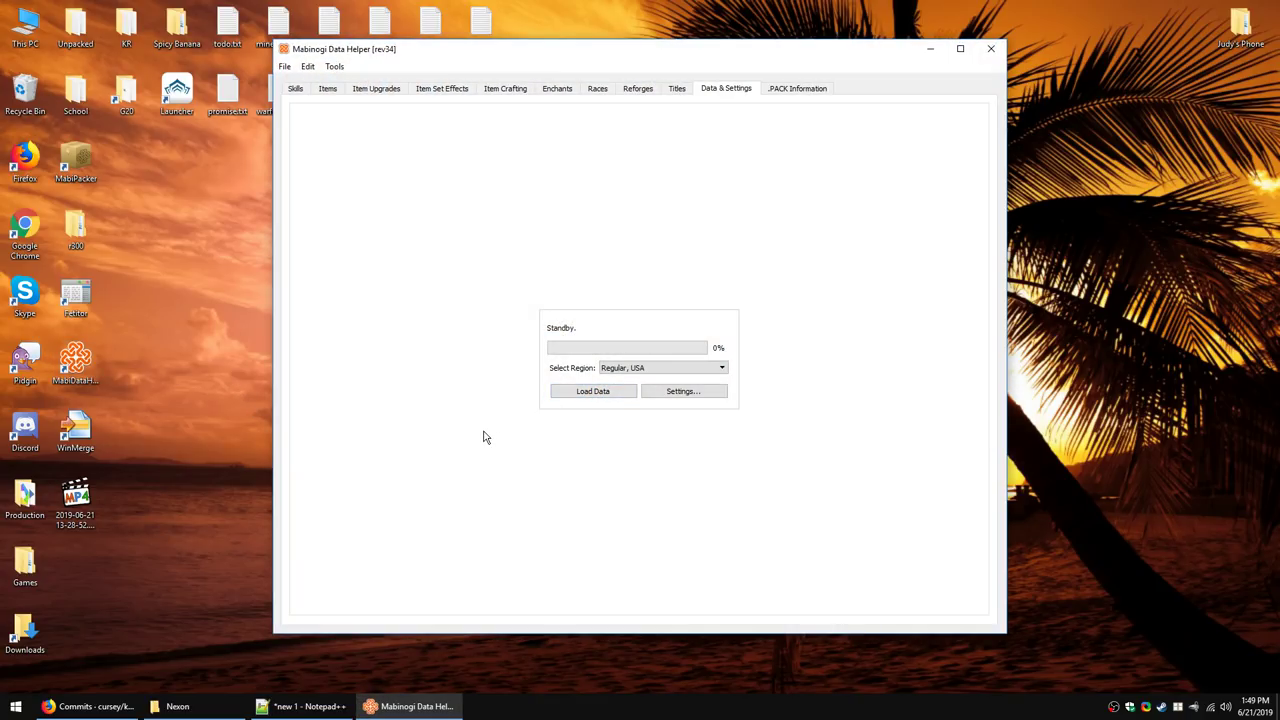
{"action": "left_click", "coordinate": [684, 393]}
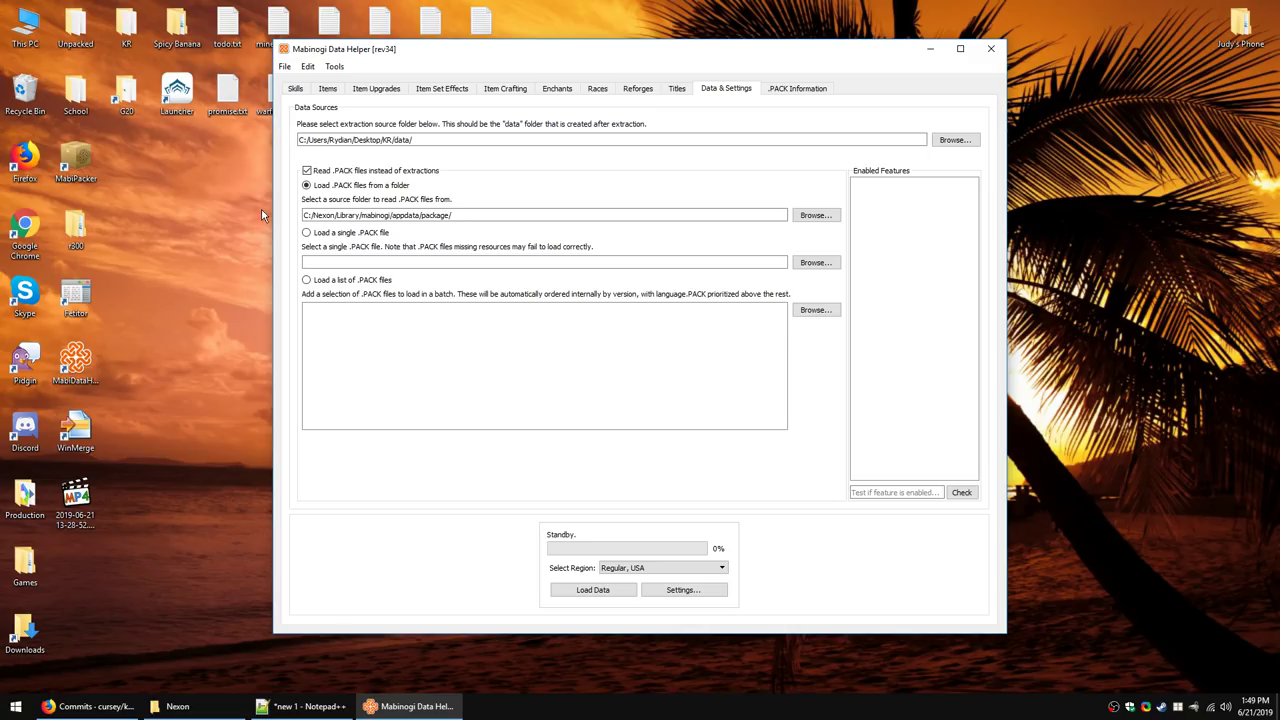
{"action": "left_click", "coordinate": [632, 567]}
{"action": "left_click", "coordinate": [634, 611]}
{"action": "left_click", "coordinate": [592, 590]}
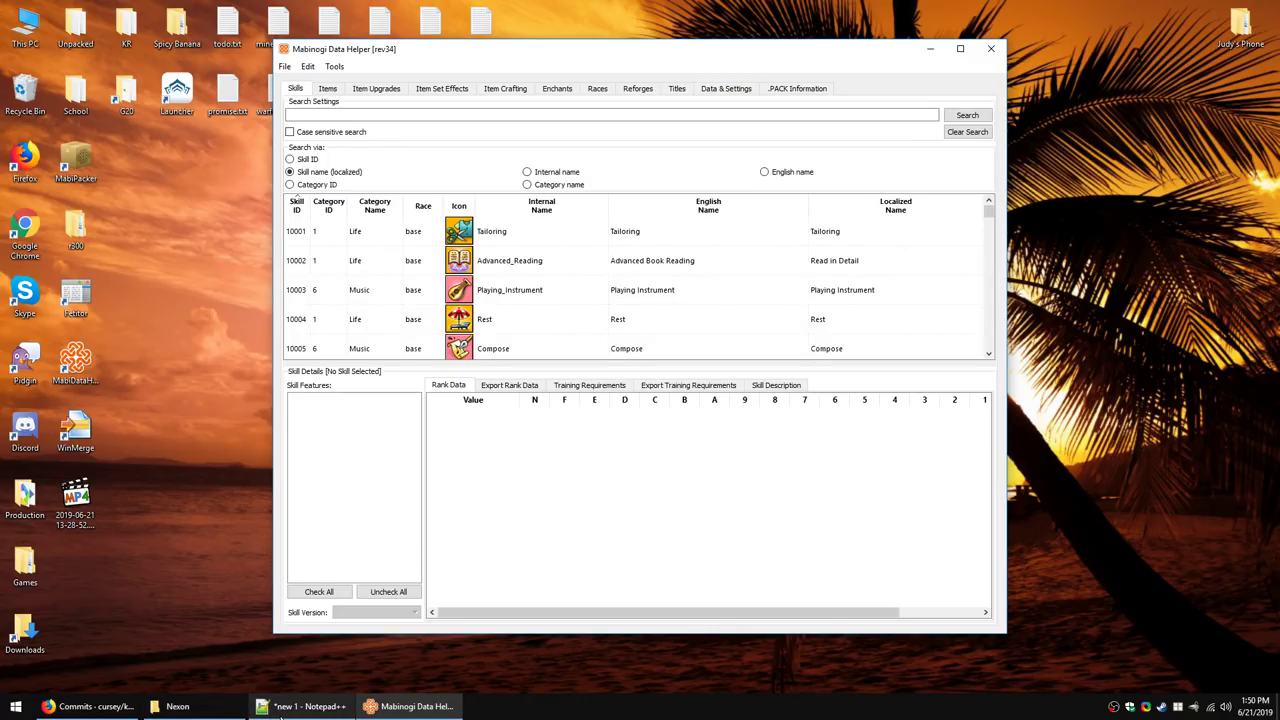
Step: Check the noted names in Notepad++, look through the Skills list in Mabinogi Data Helper, and return to its search field
{"action": "left_click", "coordinate": [278, 710]}
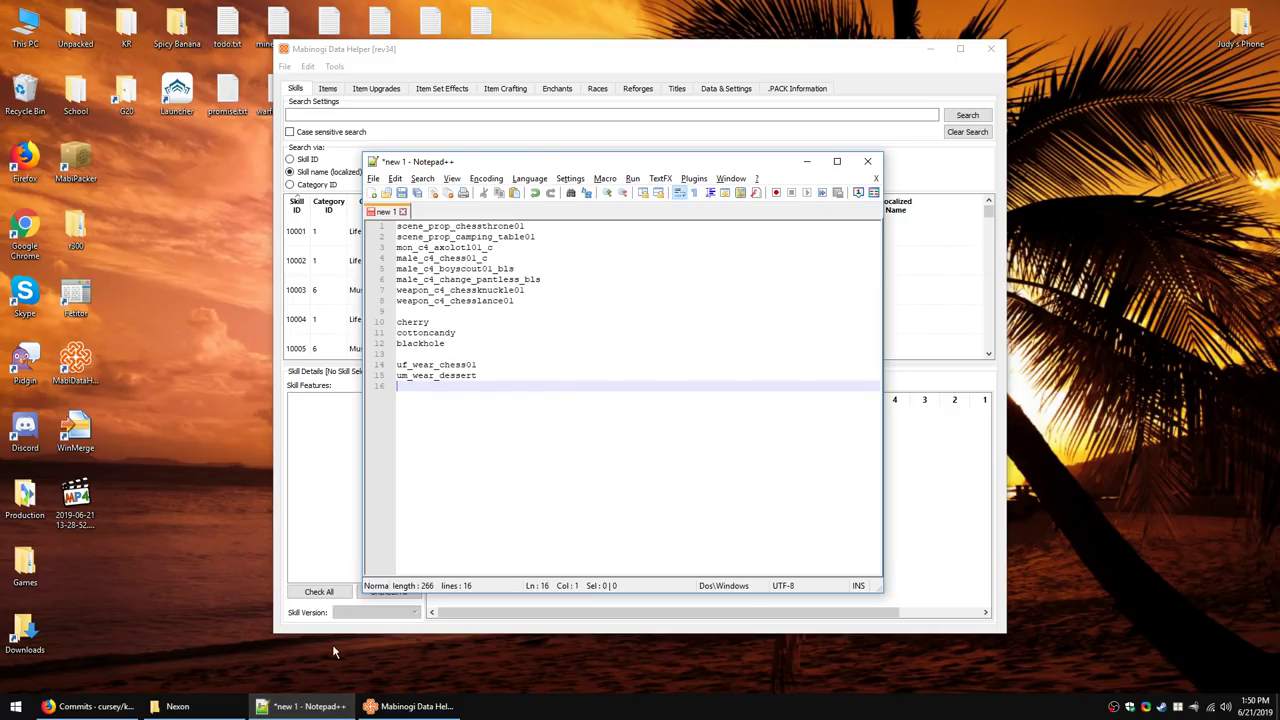
{"action": "left_click", "coordinate": [305, 706]}
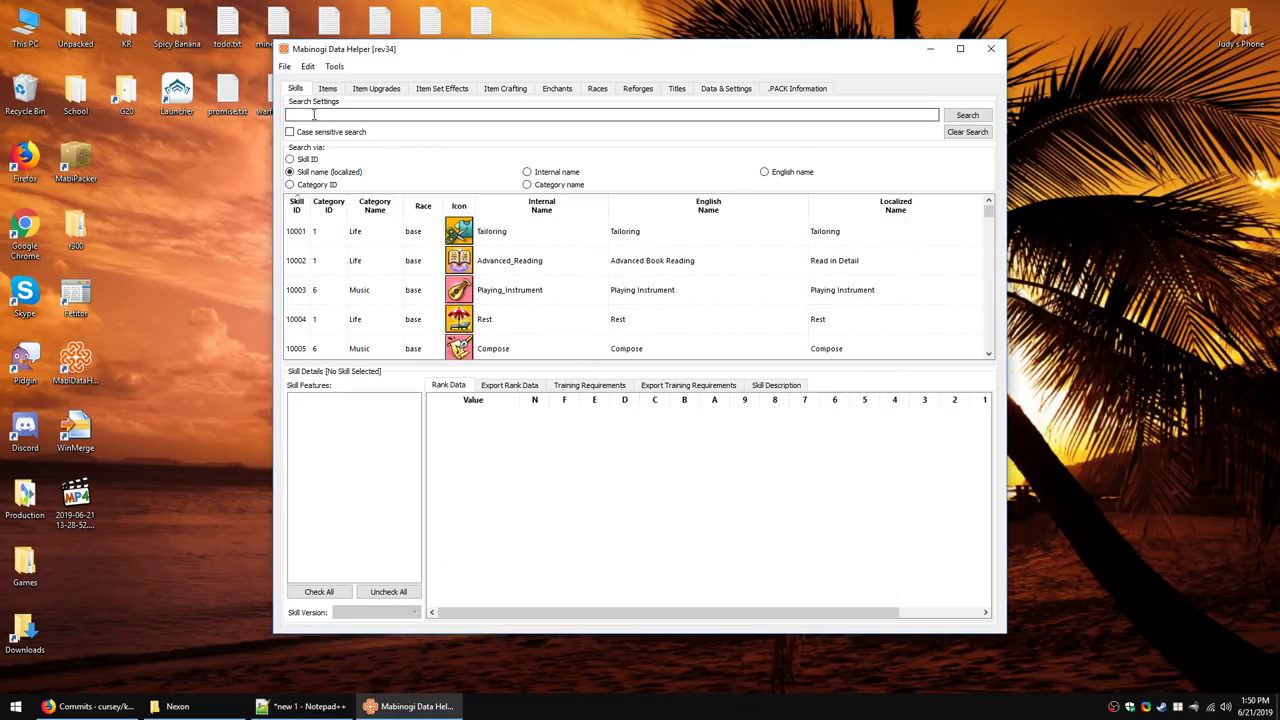
{"action": "scroll", "coordinate": [700, 318], "scroll_direction": "down", "scroll_amount": 8}
{"action": "scroll", "coordinate": [700, 318], "scroll_direction": "down", "scroll_amount": 7}
{"action": "scroll", "coordinate": [700, 318], "scroll_direction": "up", "scroll_amount": 15}
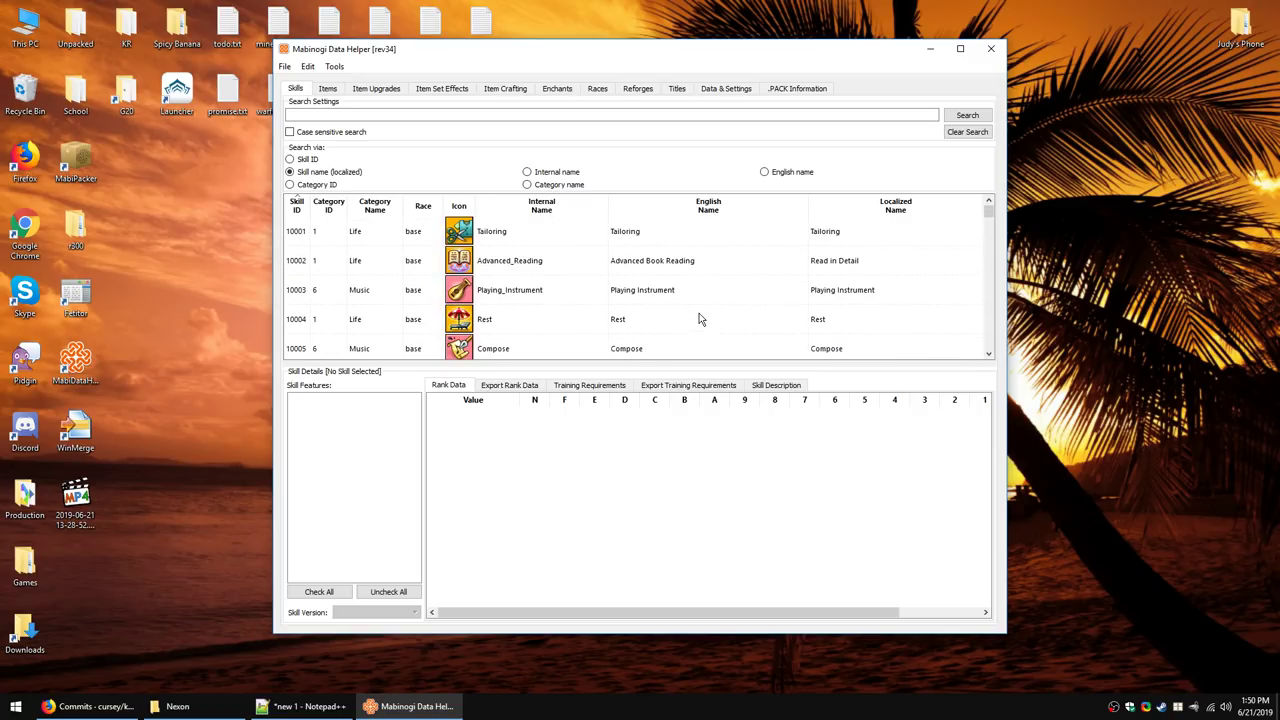
{"action": "scroll", "coordinate": [584, 290], "scroll_direction": "down", "scroll_amount": 20}
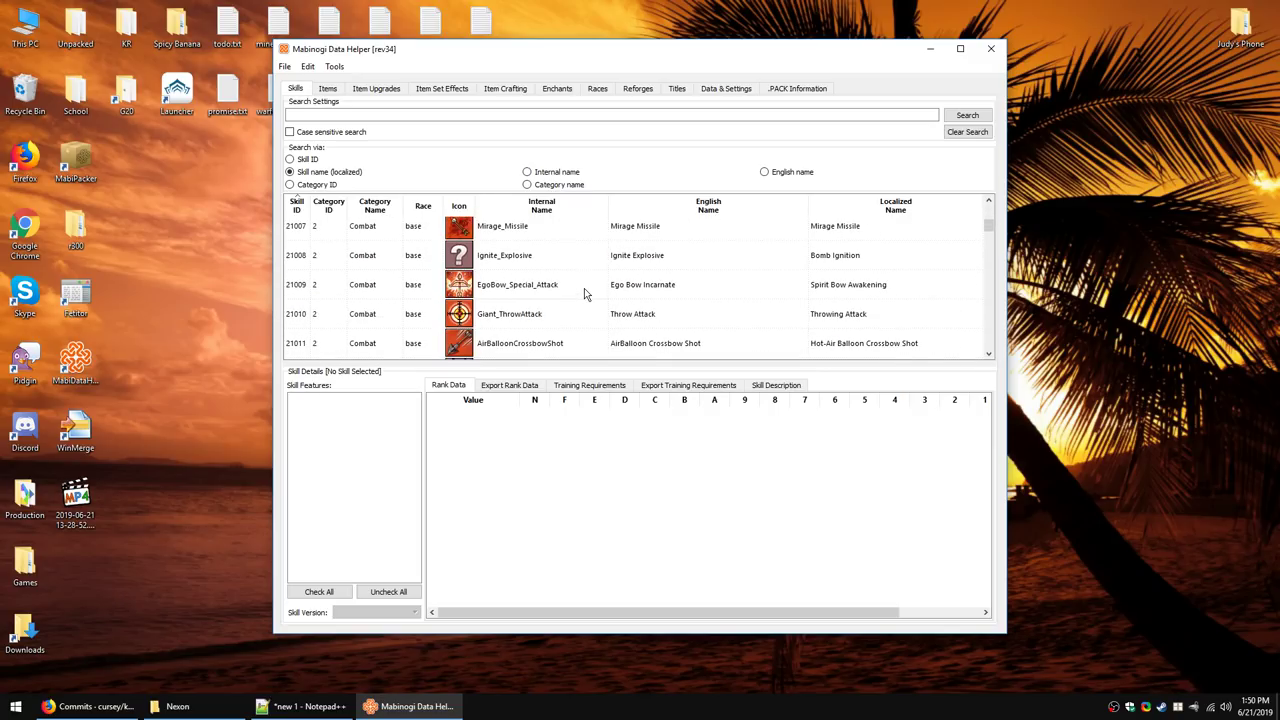
{"action": "scroll", "coordinate": [584, 290], "scroll_direction": "down", "scroll_amount": 10}
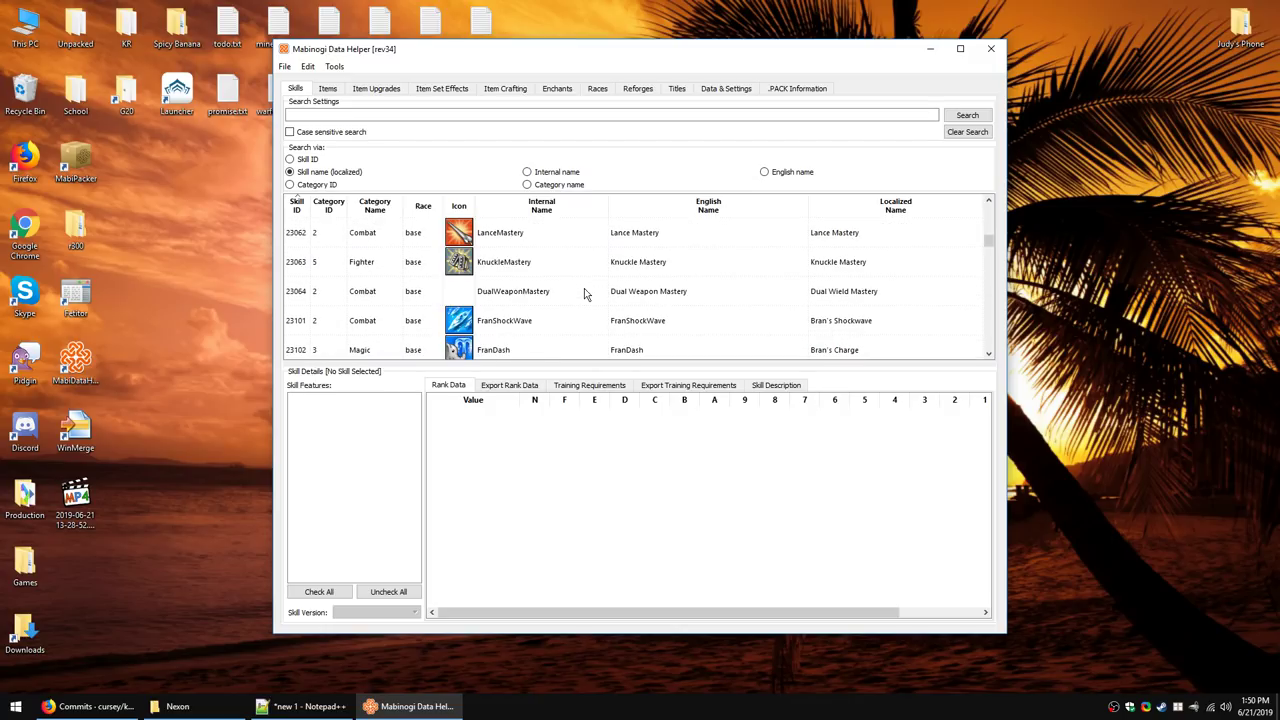
{"action": "left_click_drag", "start_coordinate": [985, 230], "coordinate": [986, 205]}
{"action": "left_click", "coordinate": [542, 113]}
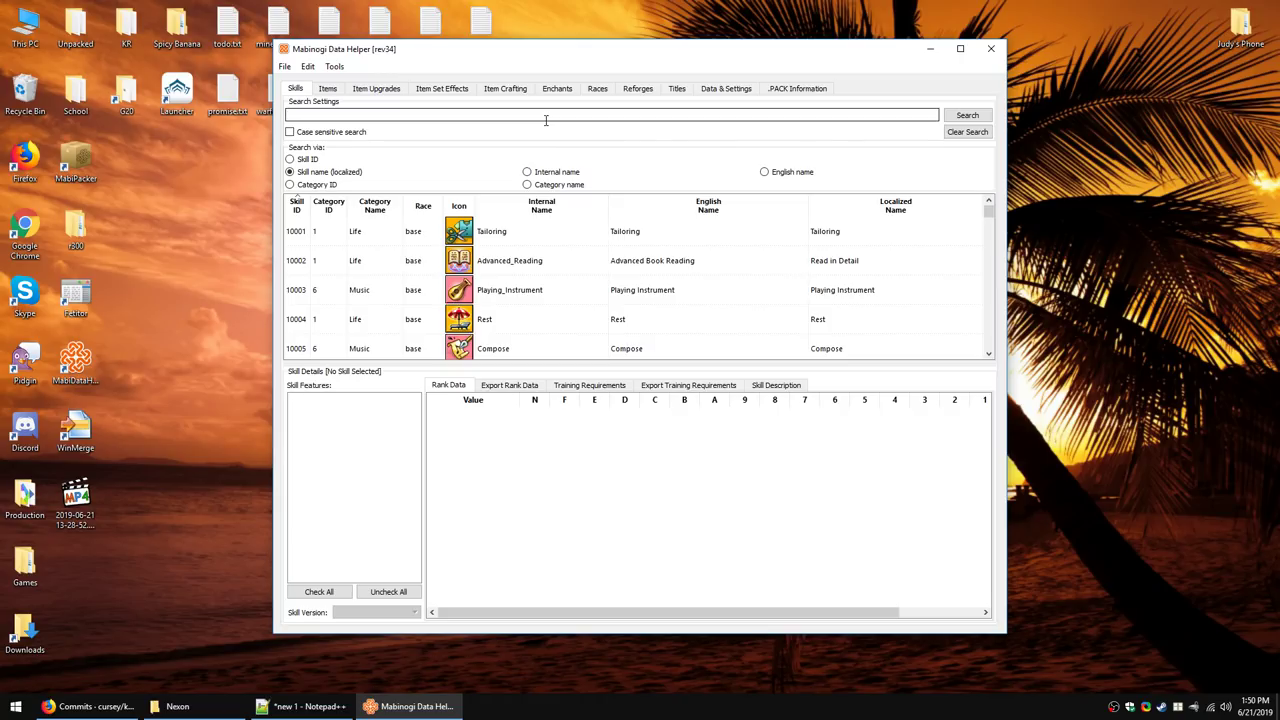
Step: Search the skills by localized name for "redou", show the rank data of Redoubled Offensive, and clear the search
{"action": "type", "text": "redou"}
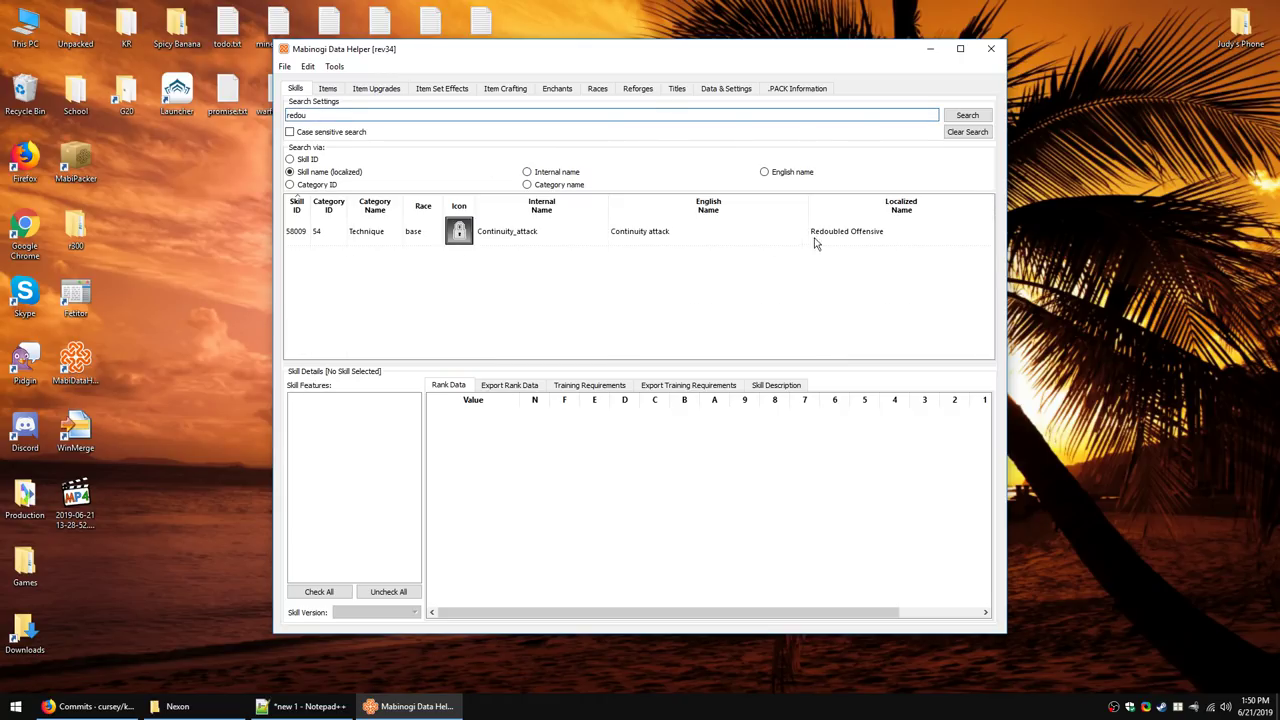
{"action": "left_click", "coordinate": [331, 240]}
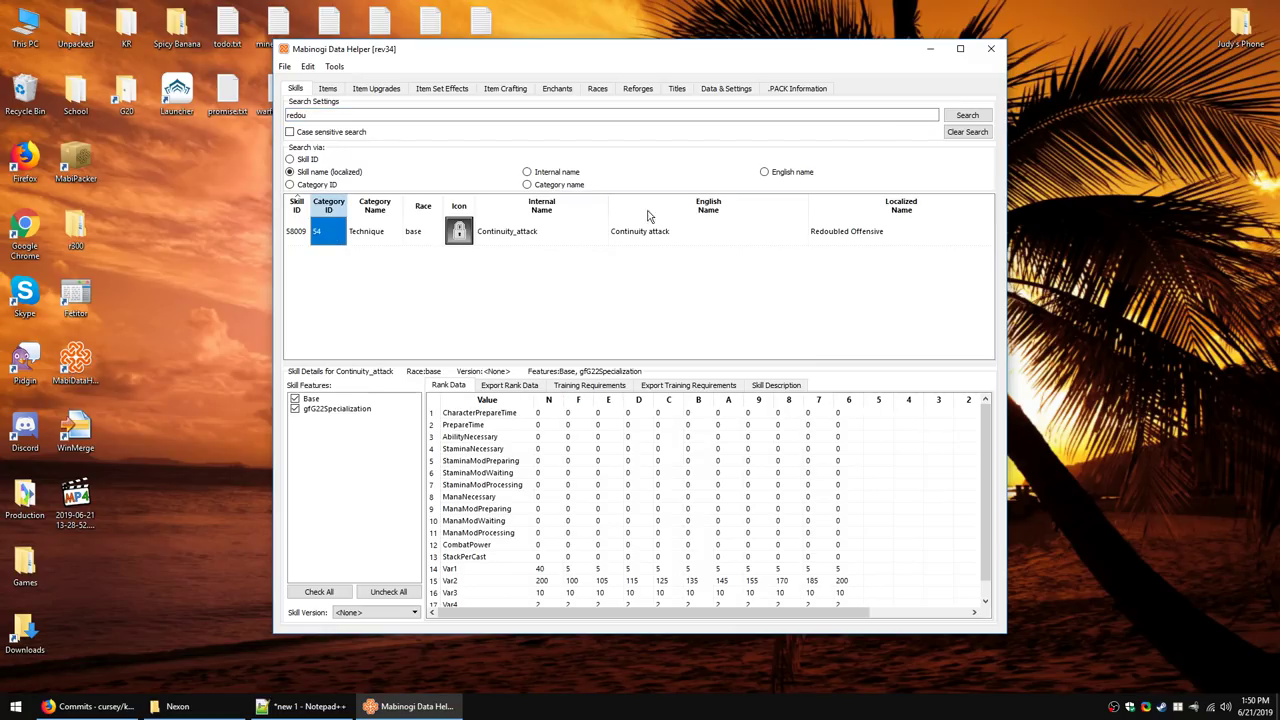
{"action": "left_click", "coordinate": [967, 131]}
Step: Look through the full skills list by category, from Hidden Action to the Technique skills in category 54
{"action": "scroll", "coordinate": [378, 285], "scroll_direction": "down", "scroll_amount": 20}
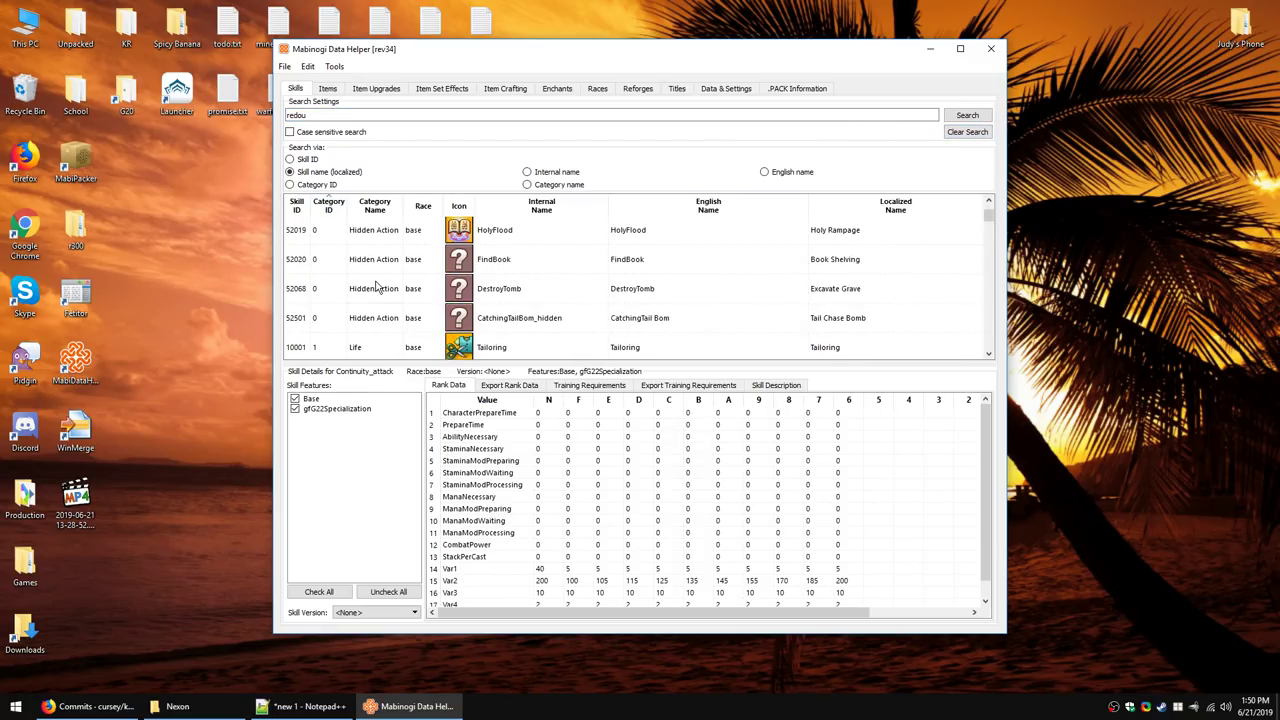
{"action": "scroll", "coordinate": [383, 283], "scroll_direction": "down", "scroll_amount": 20}
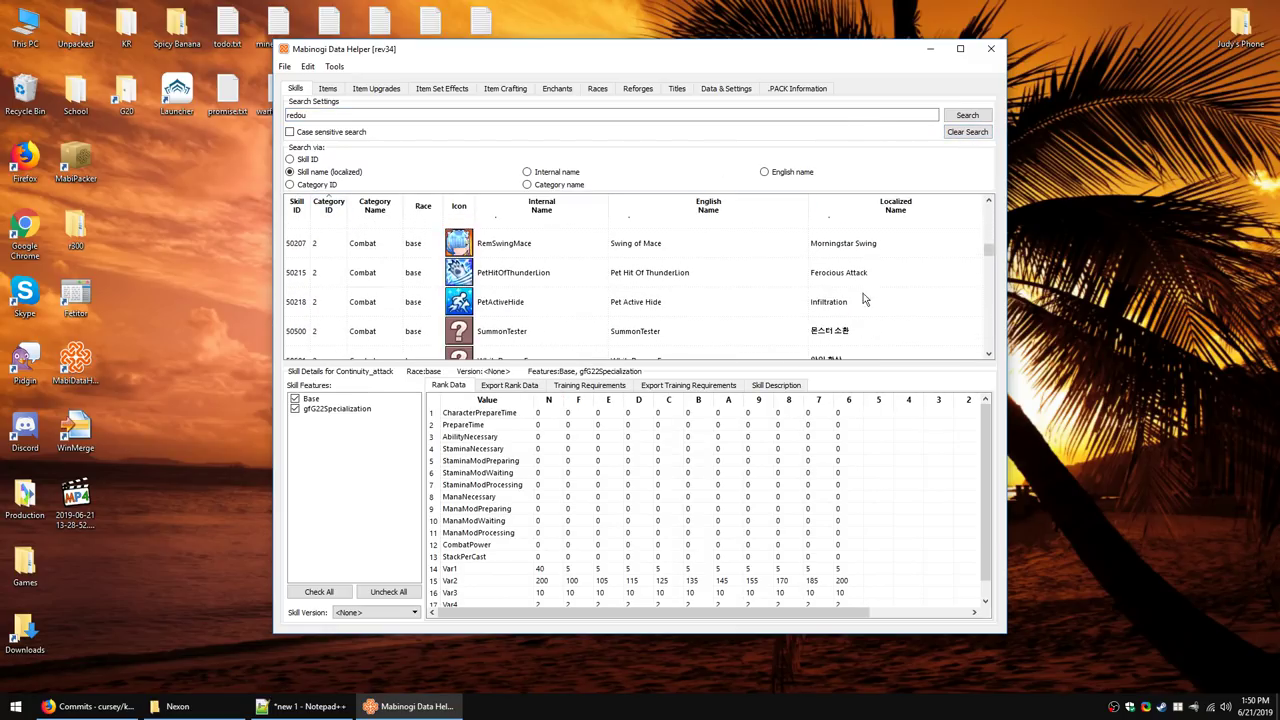
{"action": "scroll", "coordinate": [338, 295], "scroll_direction": "down", "scroll_amount": 20}
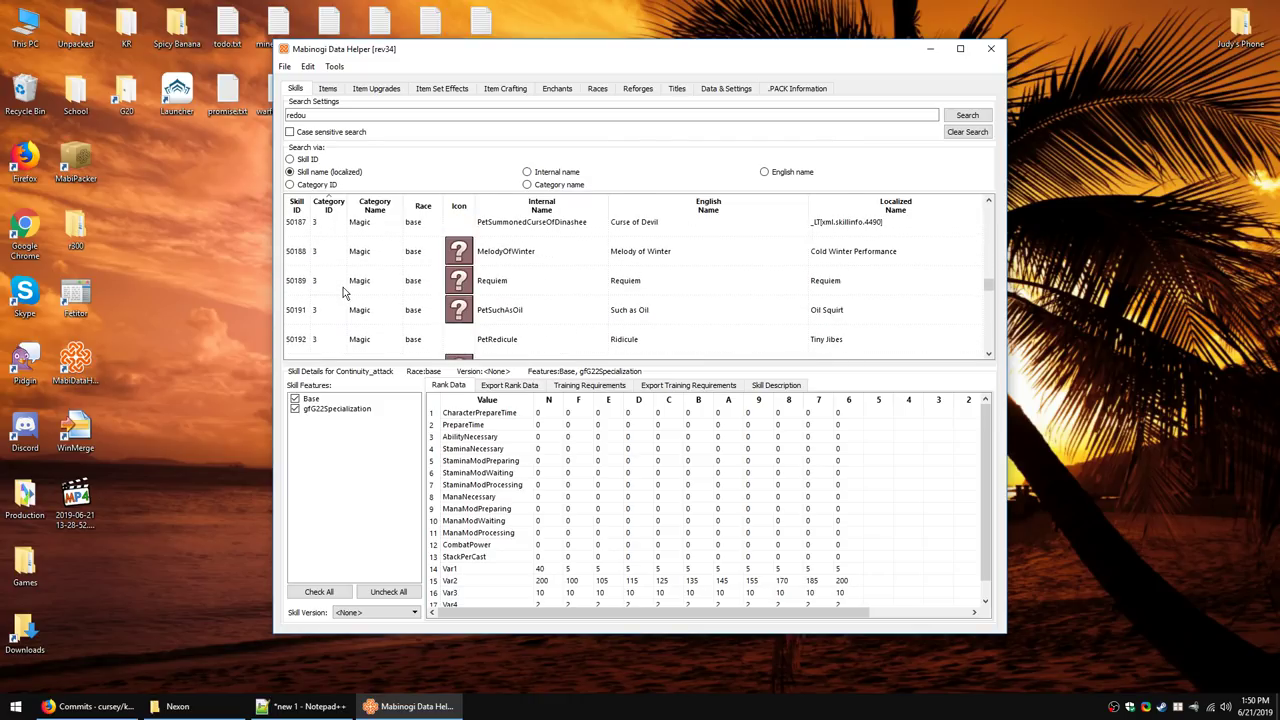
{"action": "scroll", "coordinate": [343, 291], "scroll_direction": "down", "scroll_amount": 10}
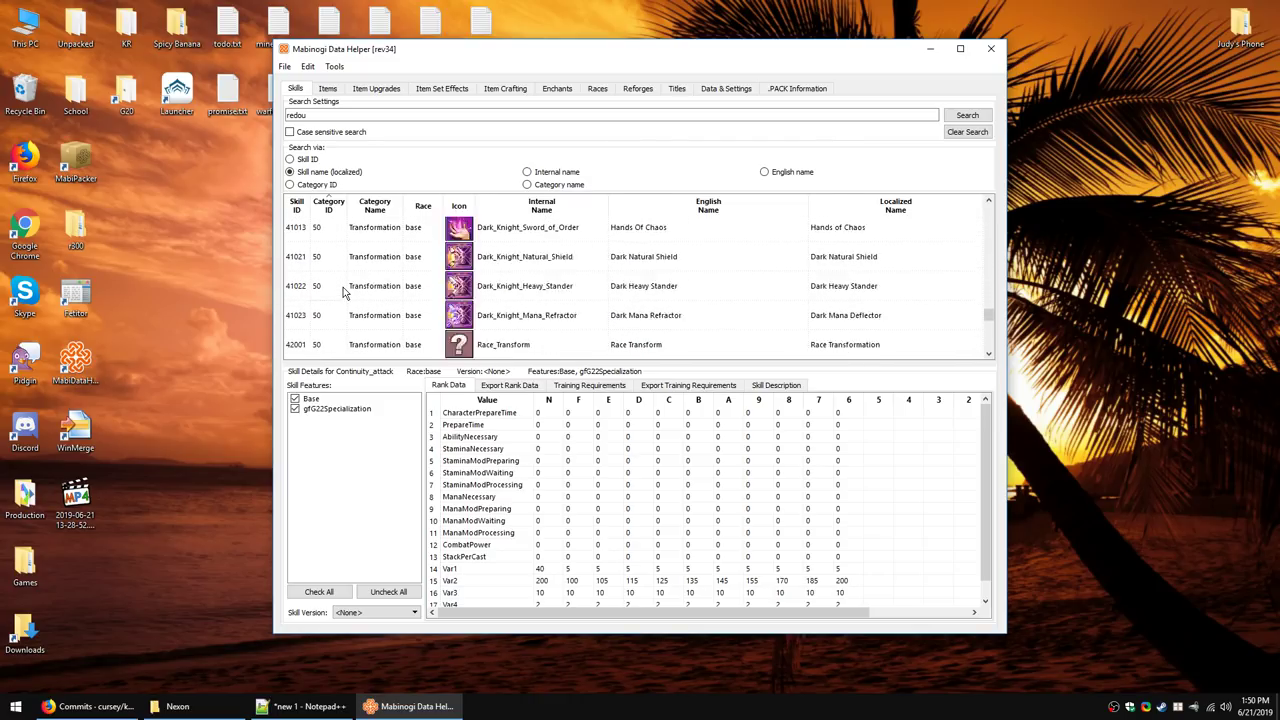
{"action": "scroll", "coordinate": [343, 291], "scroll_direction": "down", "scroll_amount": 20}
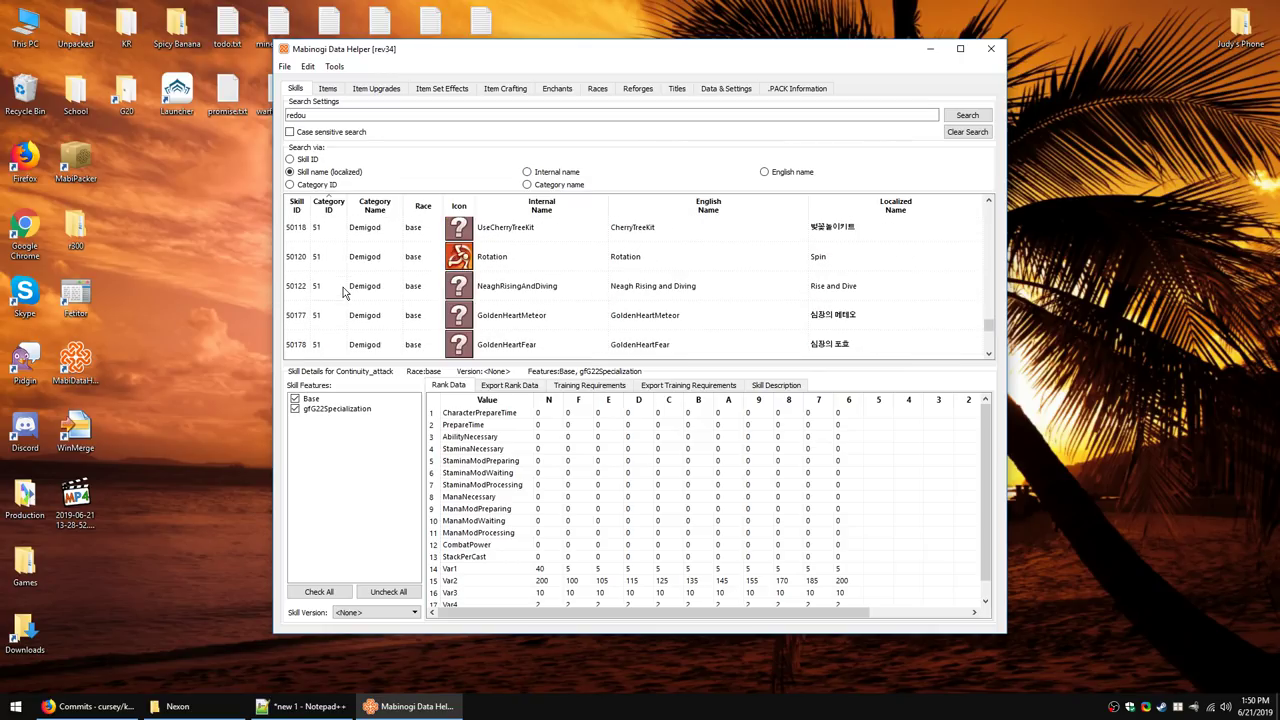
{"action": "scroll", "coordinate": [343, 291], "scroll_direction": "up", "scroll_amount": 15}
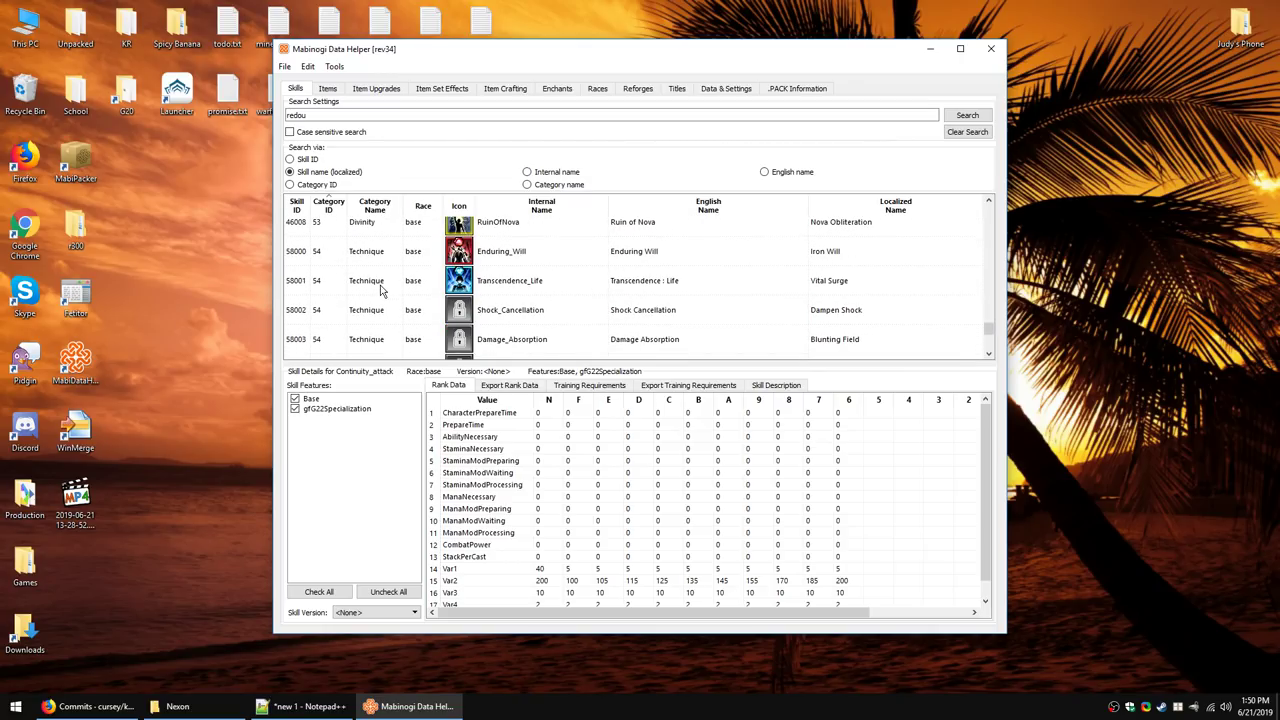
Step: View the rank data of the Technique skills Iron Will, Vital Surge, Dampen Shock, Blunting Field, Defiance and Time Shift
{"action": "left_click", "coordinate": [546, 338]}
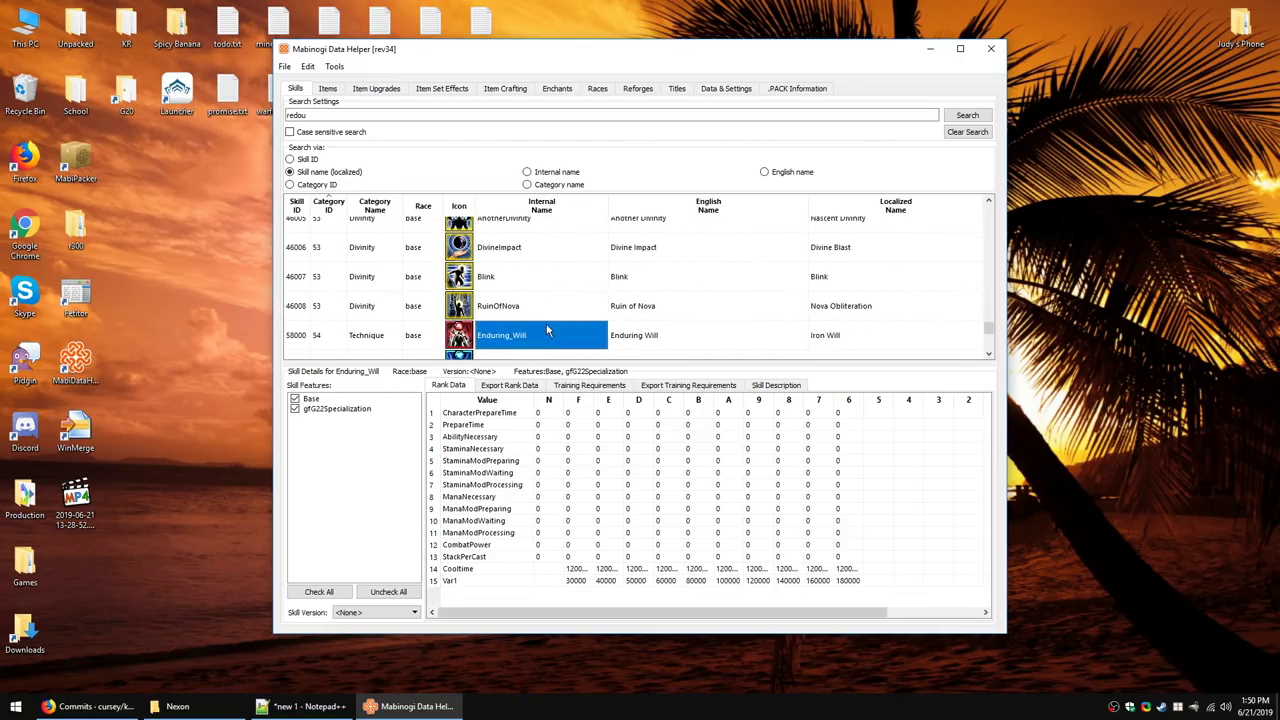
{"action": "scroll", "coordinate": [546, 320], "scroll_direction": "down", "scroll_amount": 1}
{"action": "left_click", "coordinate": [855, 287]}
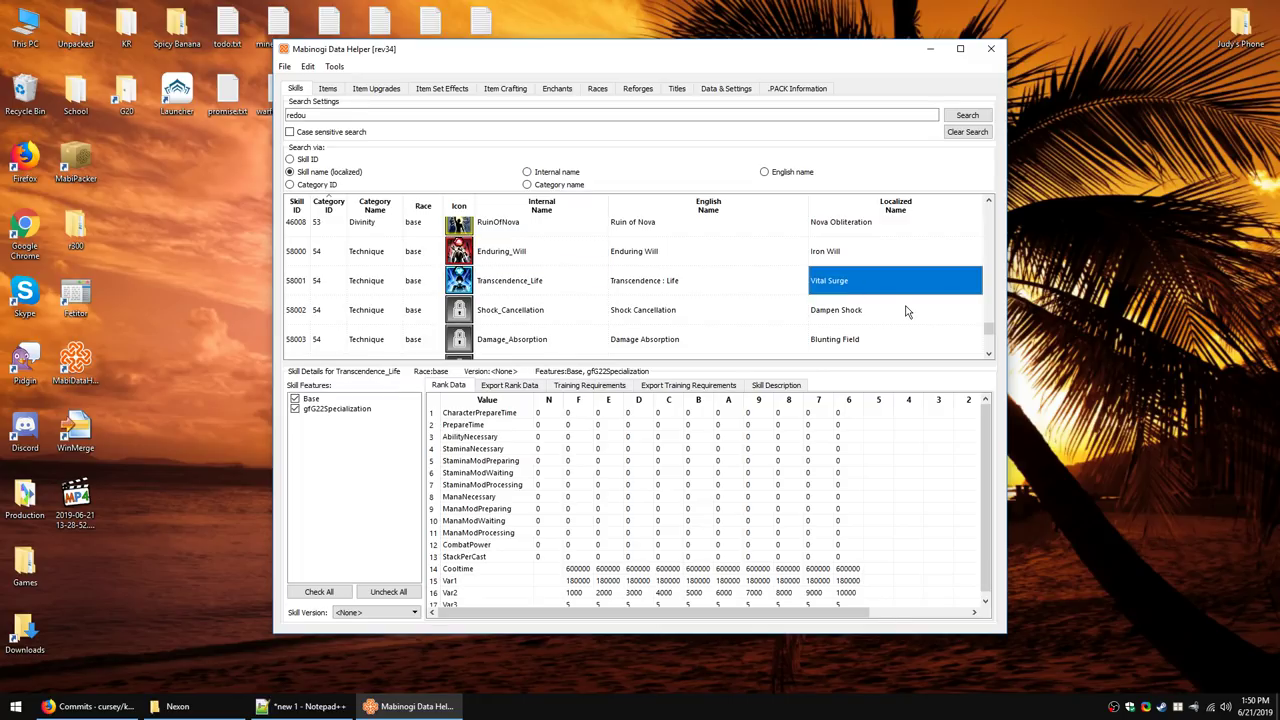
{"action": "left_click", "coordinate": [904, 316]}
{"action": "scroll", "coordinate": [904, 316], "scroll_direction": "down", "scroll_amount": 1}
{"action": "left_click", "coordinate": [871, 264]}
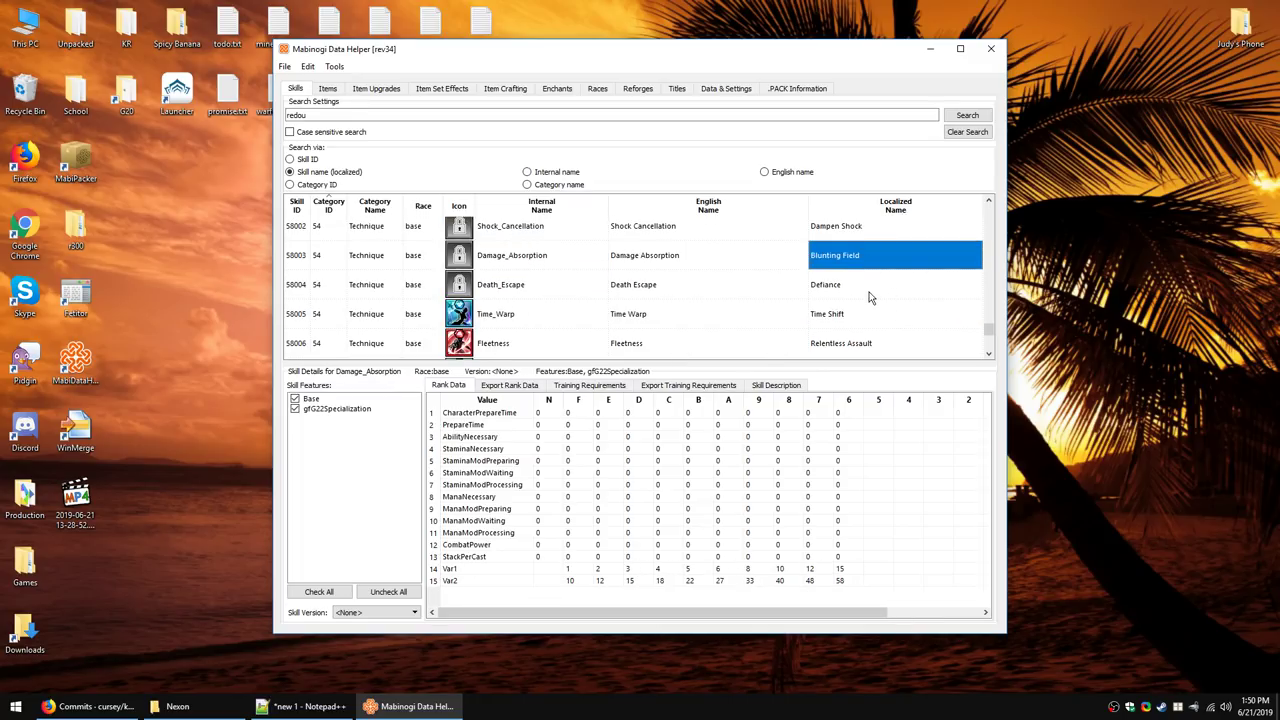
{"action": "left_click", "coordinate": [870, 297]}
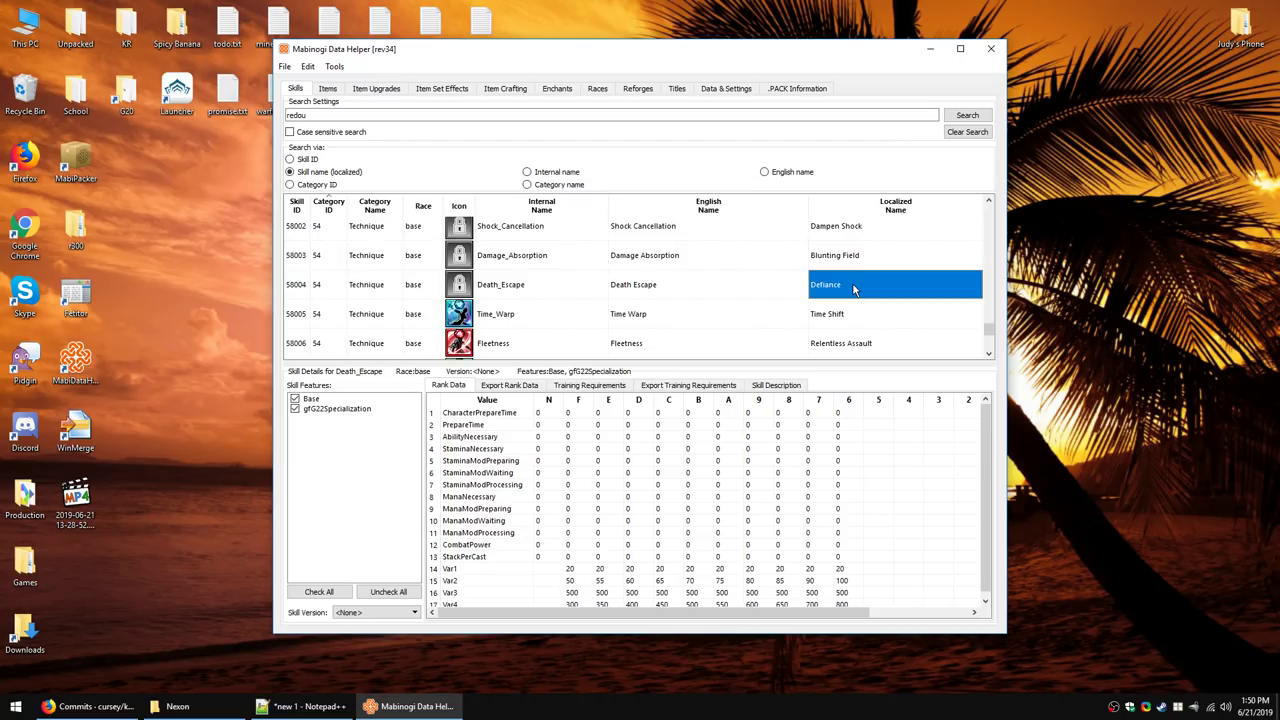
{"action": "left_click", "coordinate": [860, 320]}
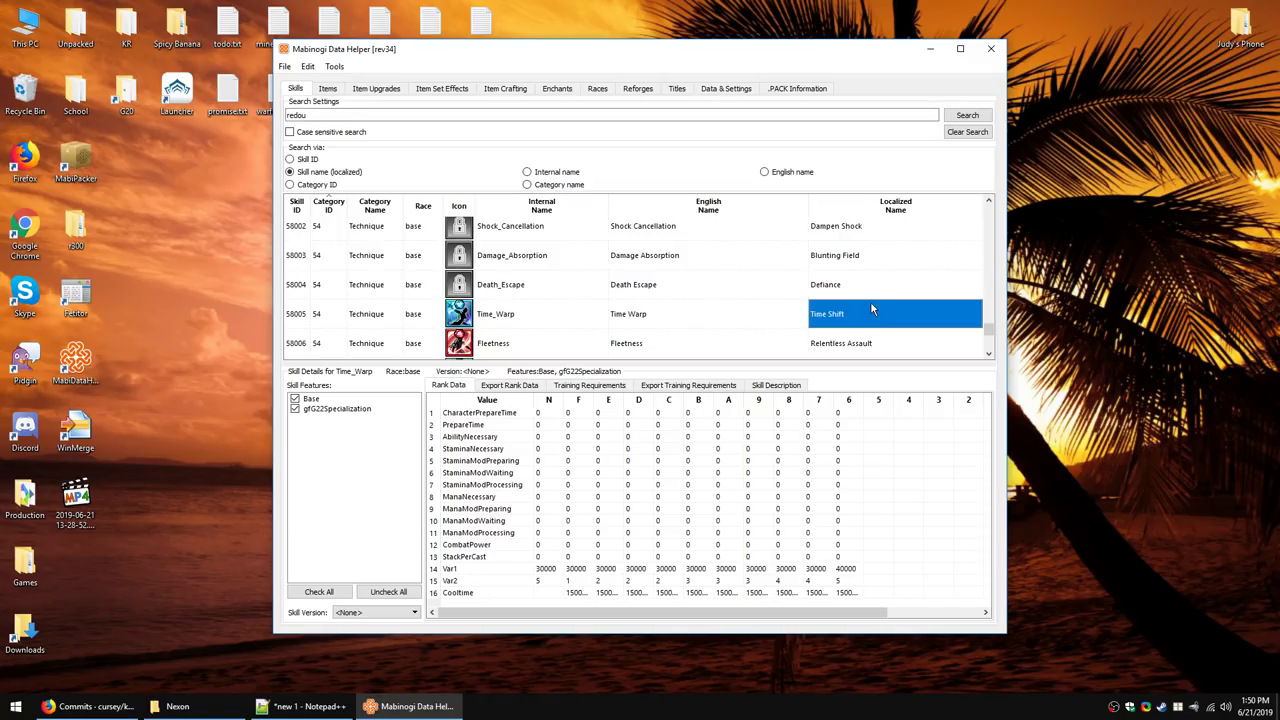
Step: View the rank data of the Technique skills from Relentless Assault through Redoubled Offensive
{"action": "scroll", "coordinate": [870, 301], "scroll_direction": "down", "scroll_amount": 1}
{"action": "left_click", "coordinate": [891, 263]}
{"action": "left_click", "coordinate": [889, 288]}
{"action": "scroll", "coordinate": [889, 284], "scroll_direction": "down", "scroll_amount": 1}
{"action": "left_click", "coordinate": [892, 242]}
{"action": "left_click", "coordinate": [894, 266]}
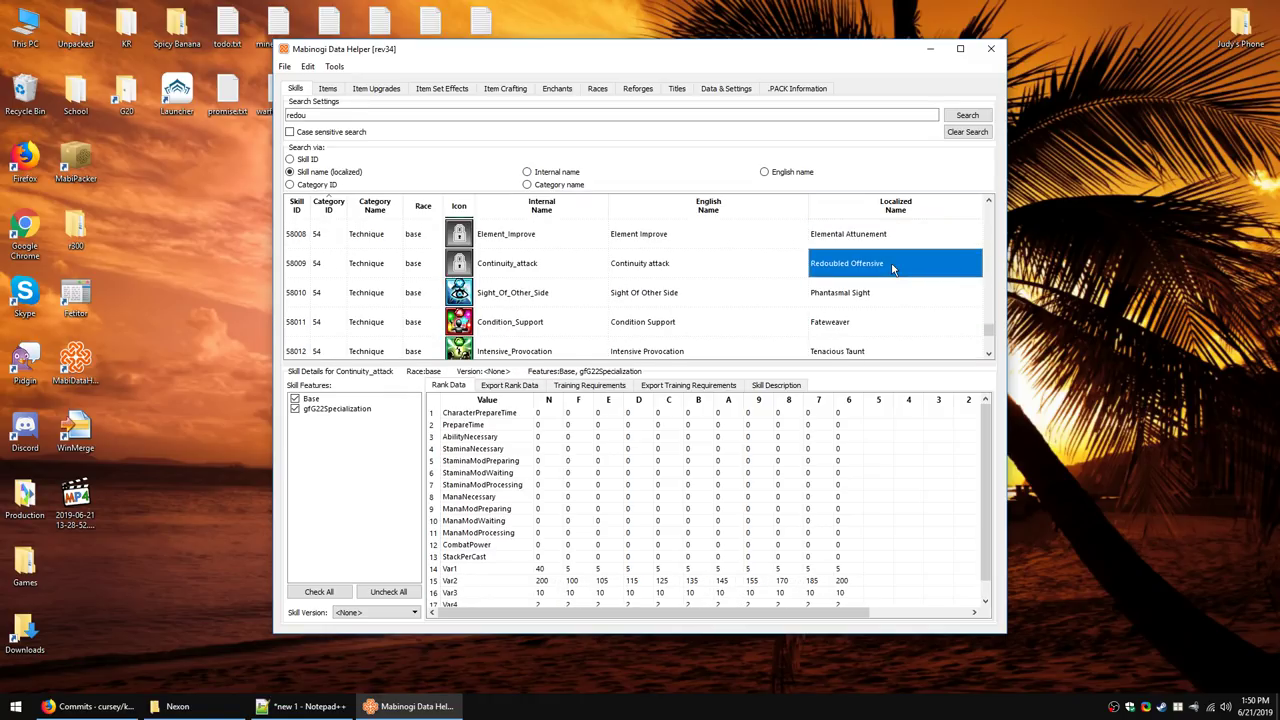
Step: View the rank data of the Technique skills Phantasmal Sight, Fateweaver, Tenacious Taunt, Zone of Renewal and Unified Might
{"action": "left_click", "coordinate": [988, 353]}
{"action": "left_click", "coordinate": [988, 353]}
{"action": "left_click", "coordinate": [877, 250]}
{"action": "left_click", "coordinate": [873, 268]}
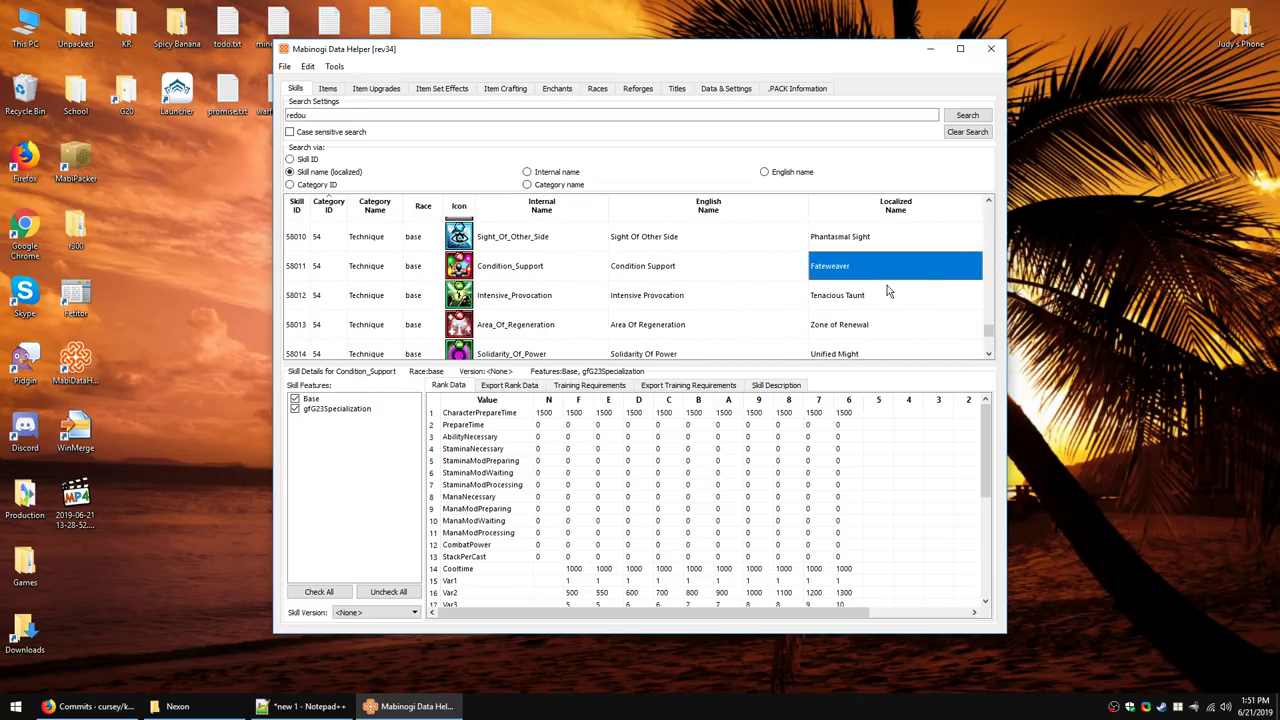
{"action": "left_click", "coordinate": [886, 285]}
{"action": "left_click", "coordinate": [870, 333]}
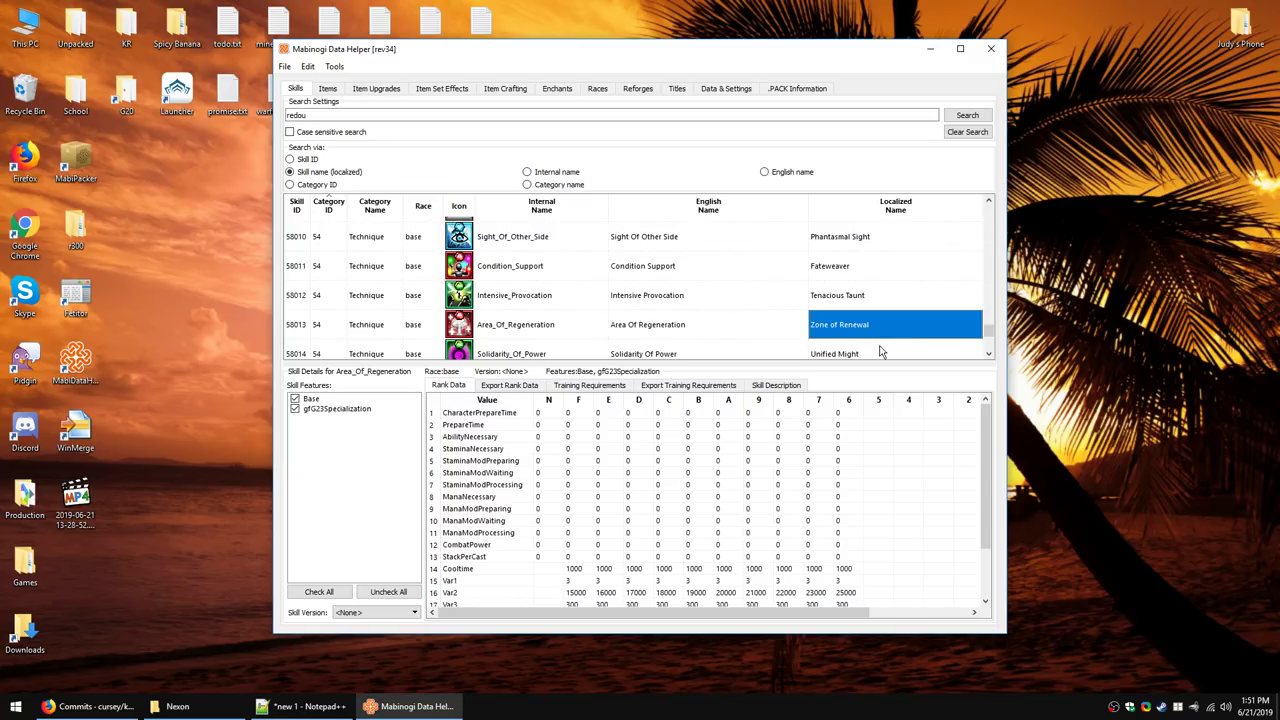
{"action": "left_click", "coordinate": [880, 351]}
Step: Go over the skills from Phantasmal Sight to Unified Might again, and examine Phantasmal Sight's rank values down to Var11
{"action": "left_click", "coordinate": [883, 237]}
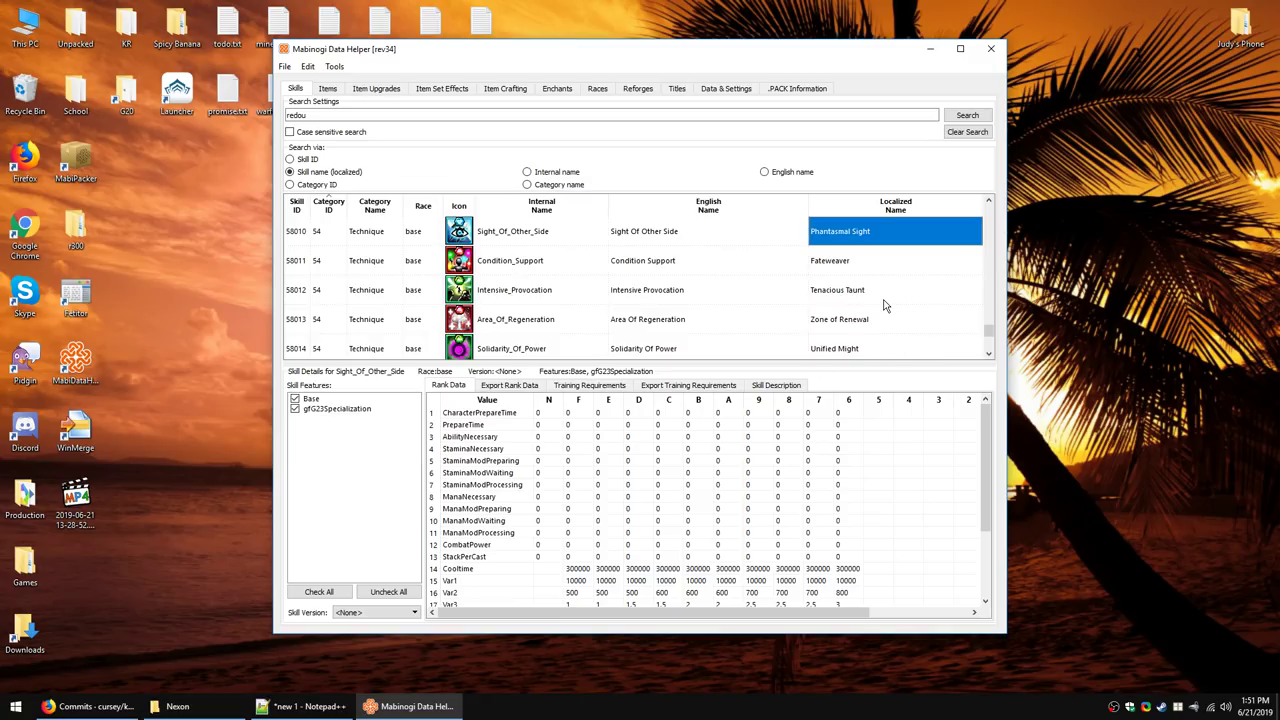
{"action": "left_click", "coordinate": [884, 305]}
{"action": "left_click", "coordinate": [875, 322]}
{"action": "left_click", "coordinate": [865, 348]}
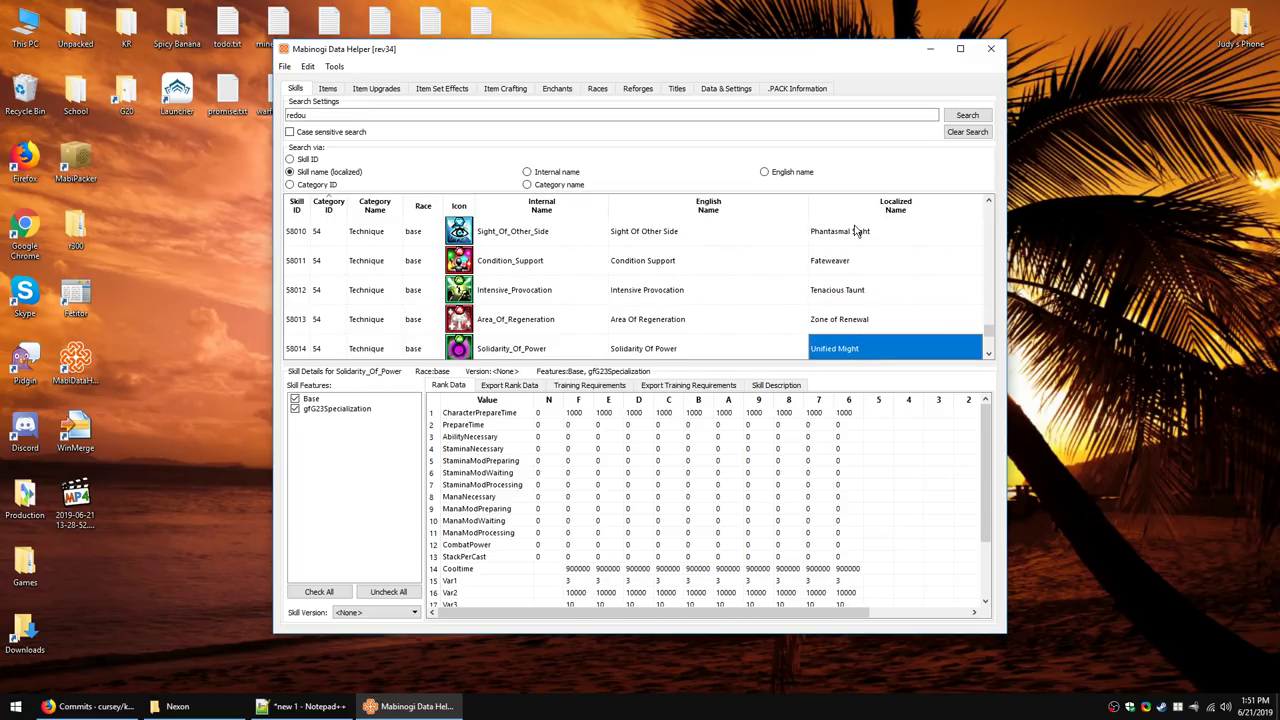
{"action": "left_click", "coordinate": [855, 231]}
{"action": "scroll", "coordinate": [712, 540], "scroll_direction": "down", "scroll_amount": 2}
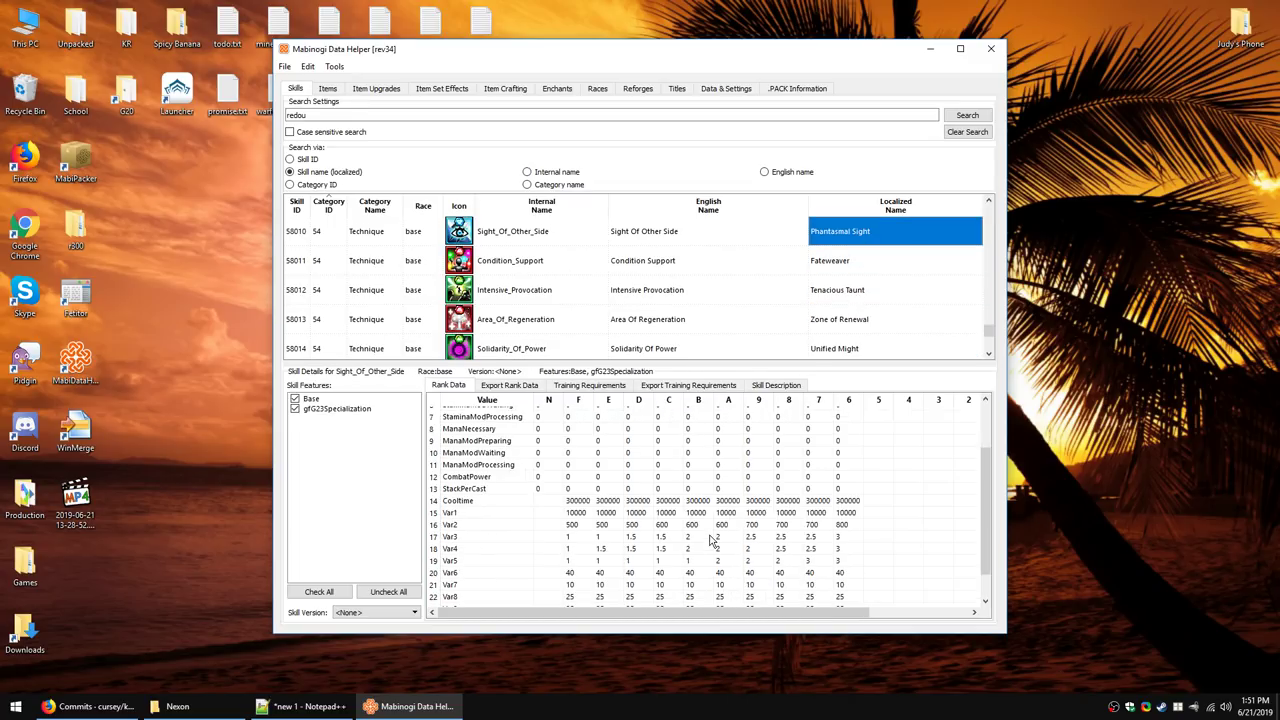
{"action": "scroll", "coordinate": [712, 540], "scroll_direction": "down", "scroll_amount": 1}
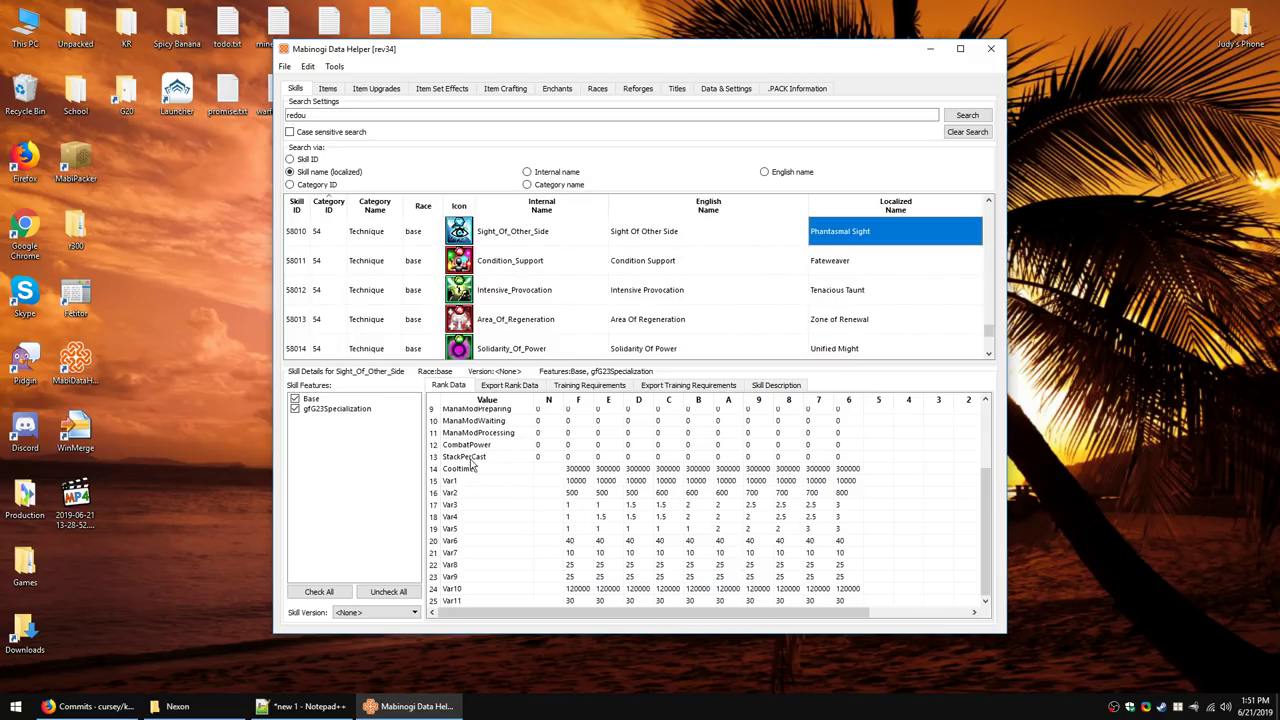
Step: Compare the rank variables of Fateweaver, Tenacious Taunt, Zone of Renewal and Unified Might, and return to Time Shift
{"action": "left_click", "coordinate": [838, 269]}
{"action": "left_click", "coordinate": [840, 289]}
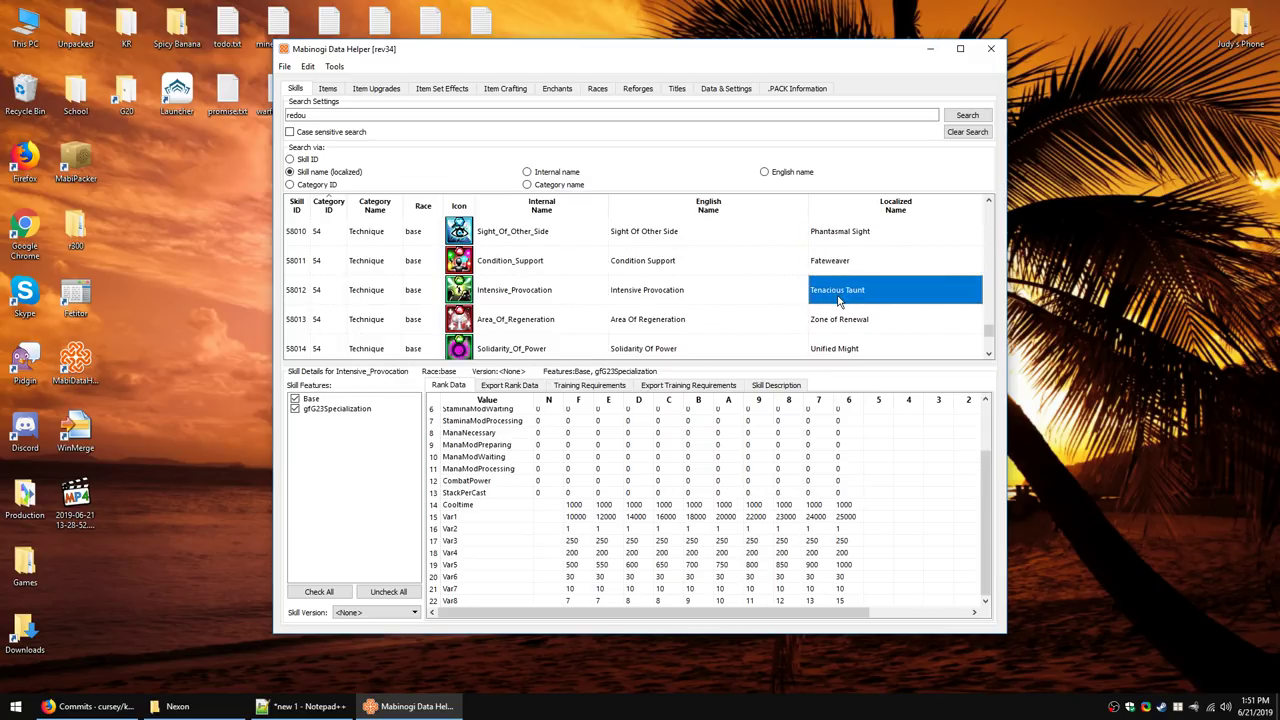
{"action": "left_click", "coordinate": [838, 321]}
{"action": "left_click", "coordinate": [835, 342]}
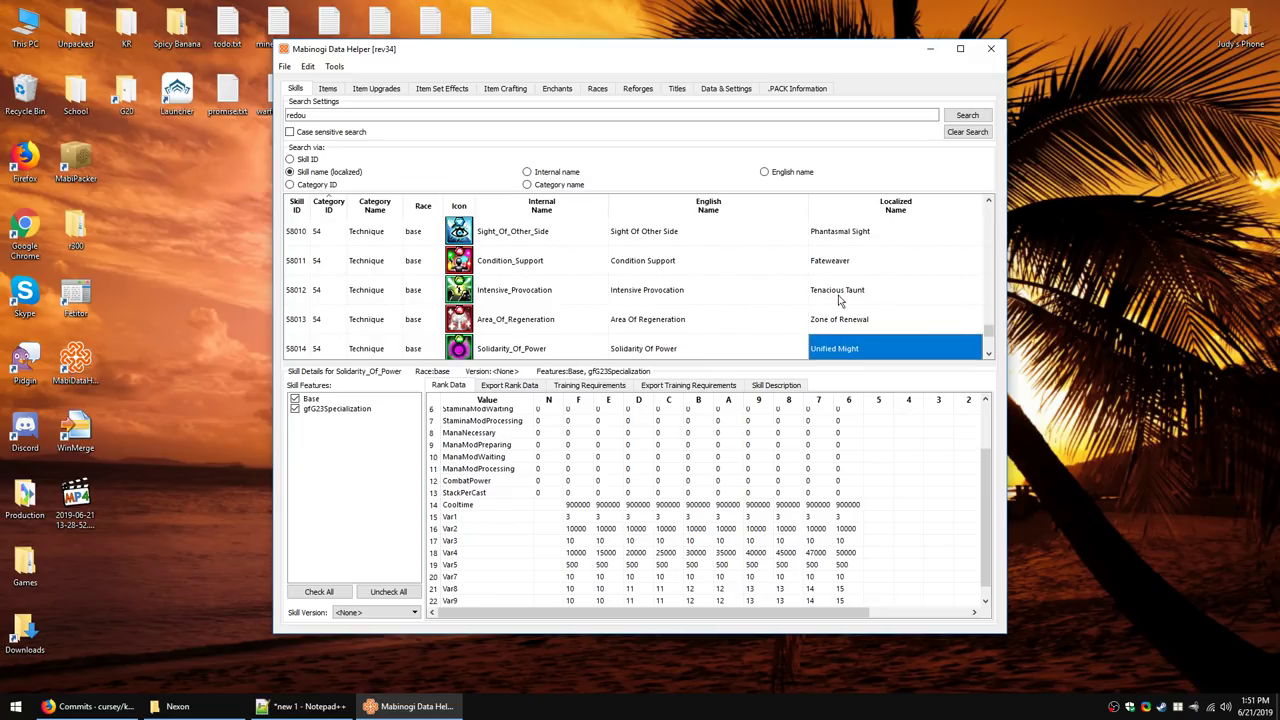
{"action": "scroll", "coordinate": [838, 300], "scroll_direction": "up", "scroll_amount": 2}
{"action": "left_click", "coordinate": [841, 255]}
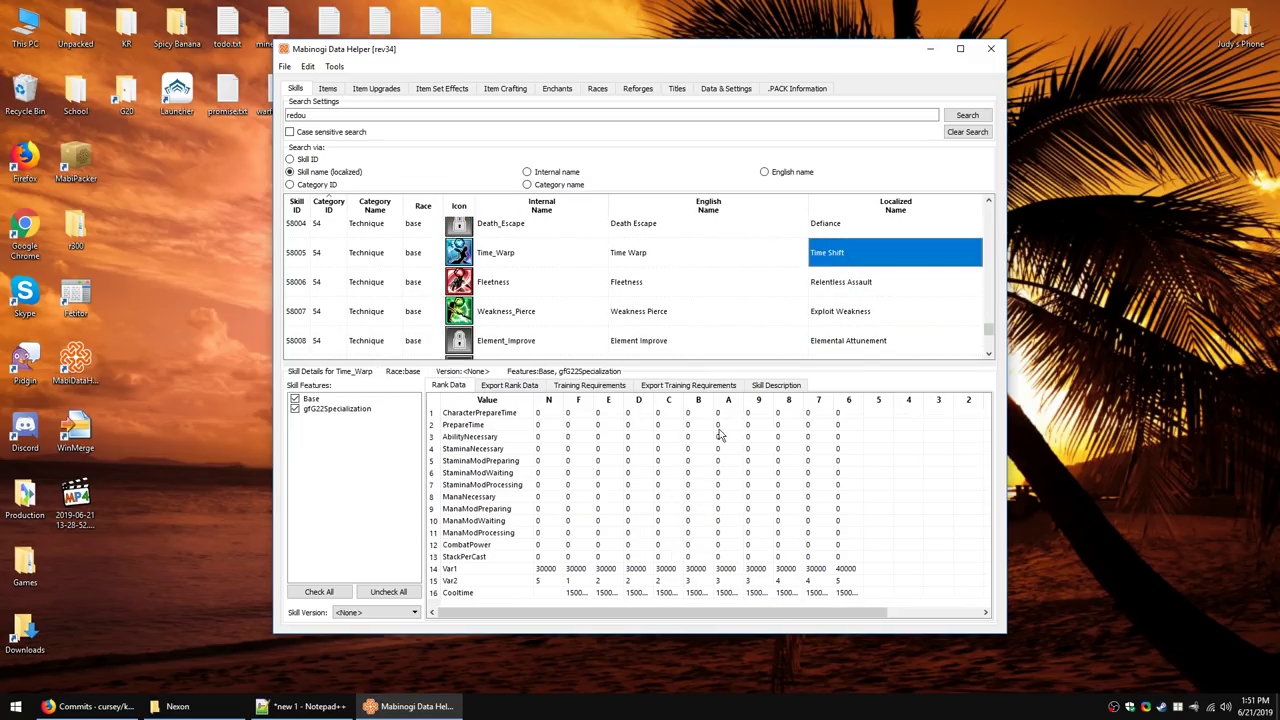
Step: Search the items by localized name for "holy water"
{"action": "left_click", "coordinate": [328, 90]}
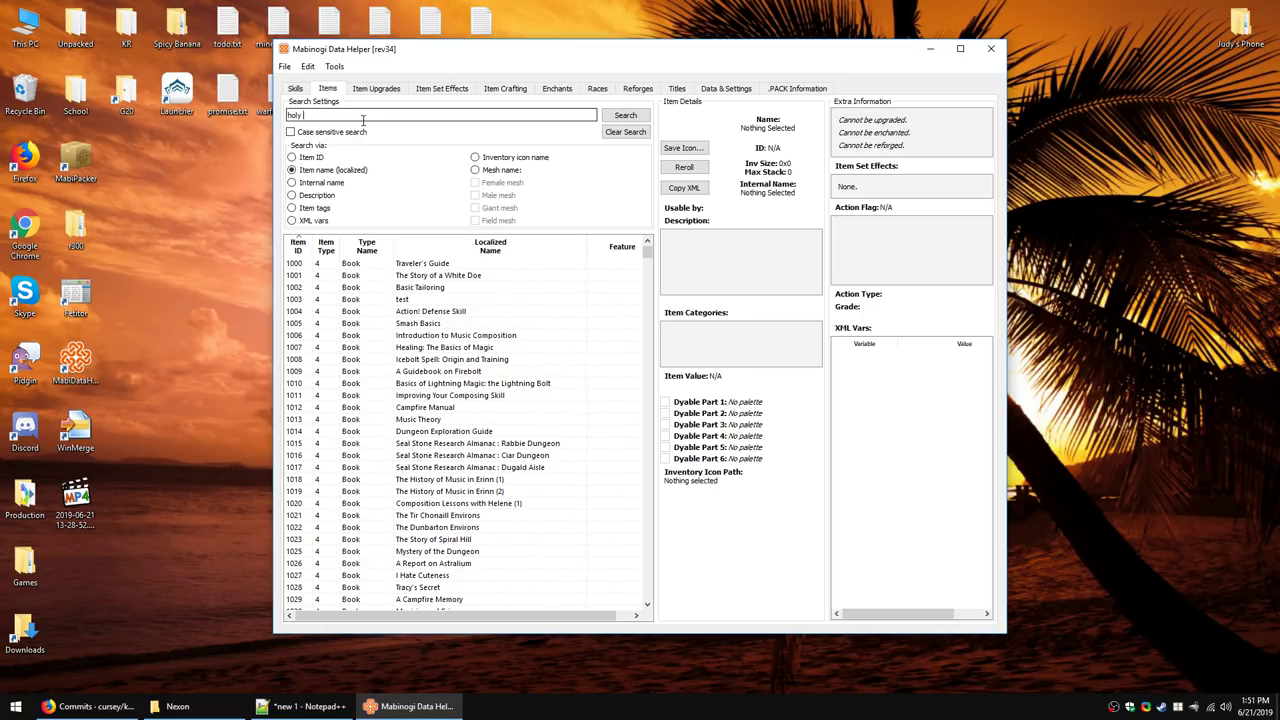
{"action": "left_click", "coordinate": [363, 119]}
{"action": "type", "text": "holy water"}
{"action": "key", "text": "Return"}
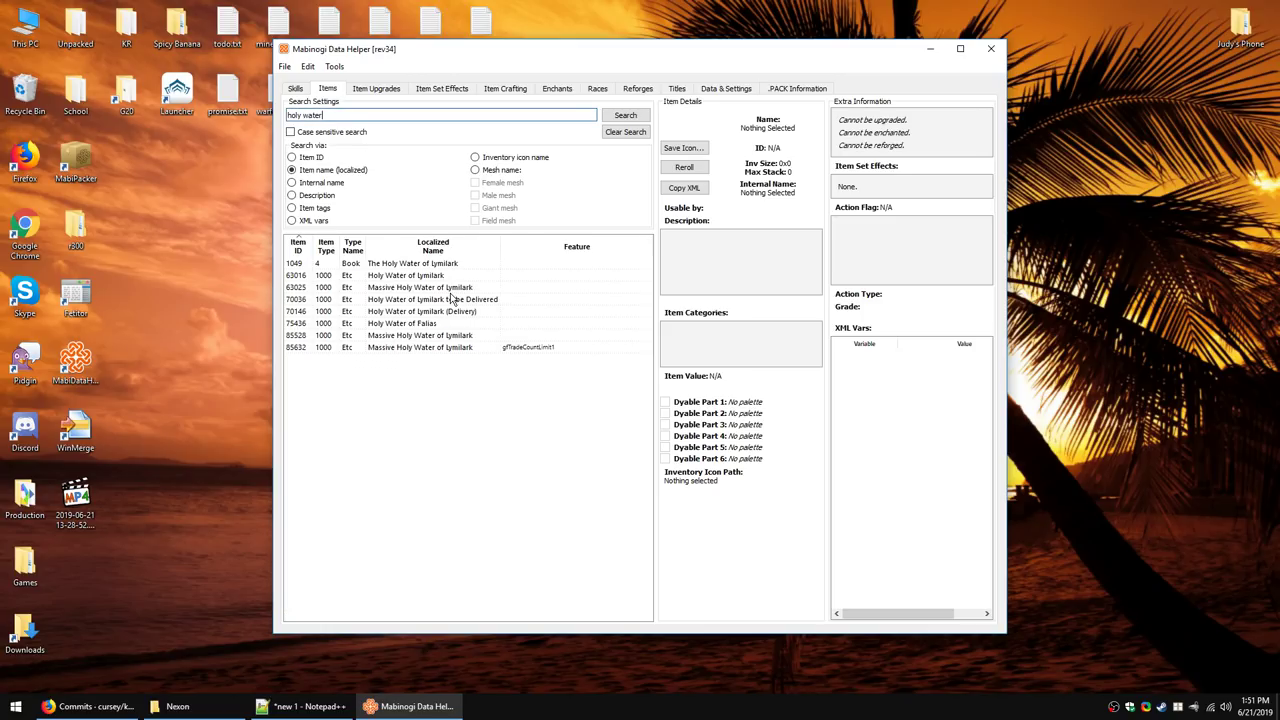
Step: Switch to Notepad++, move its window beside the item list, and copy the name scene_prop_chessthrone01
{"action": "left_click", "coordinate": [300, 706]}
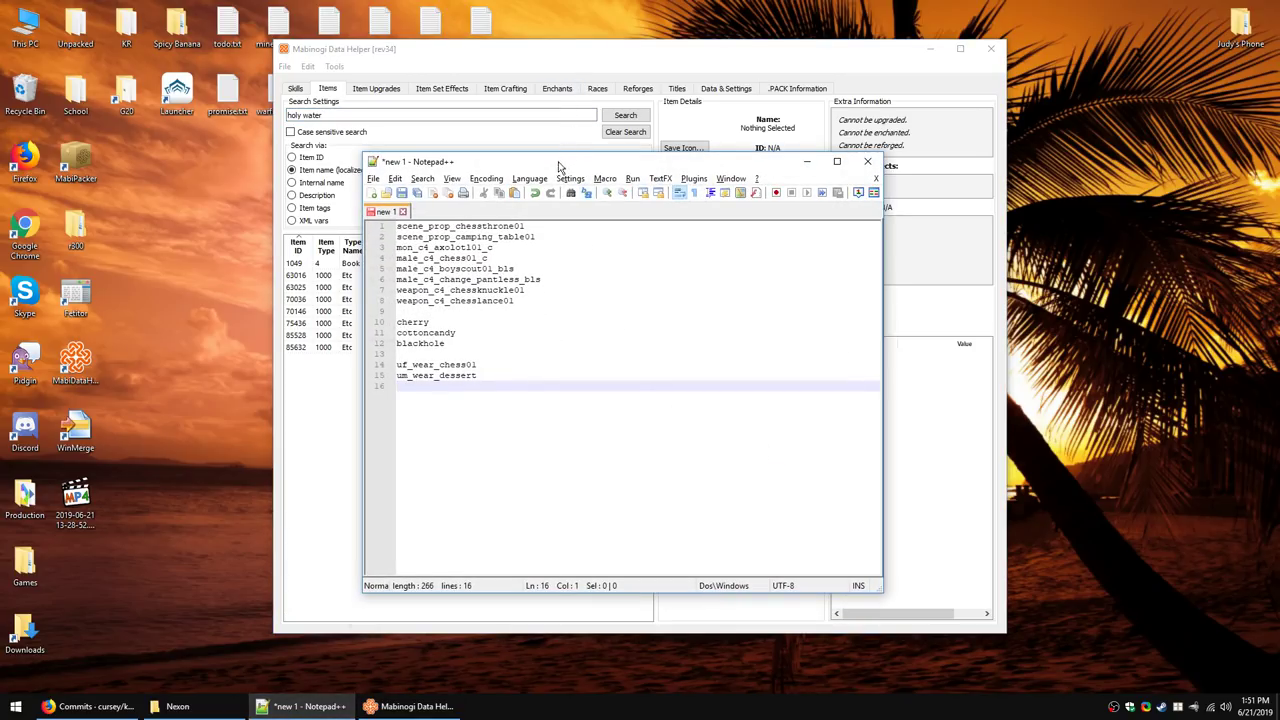
{"action": "left_click_drag", "start_coordinate": [561, 165], "coordinate": [253, 185]}
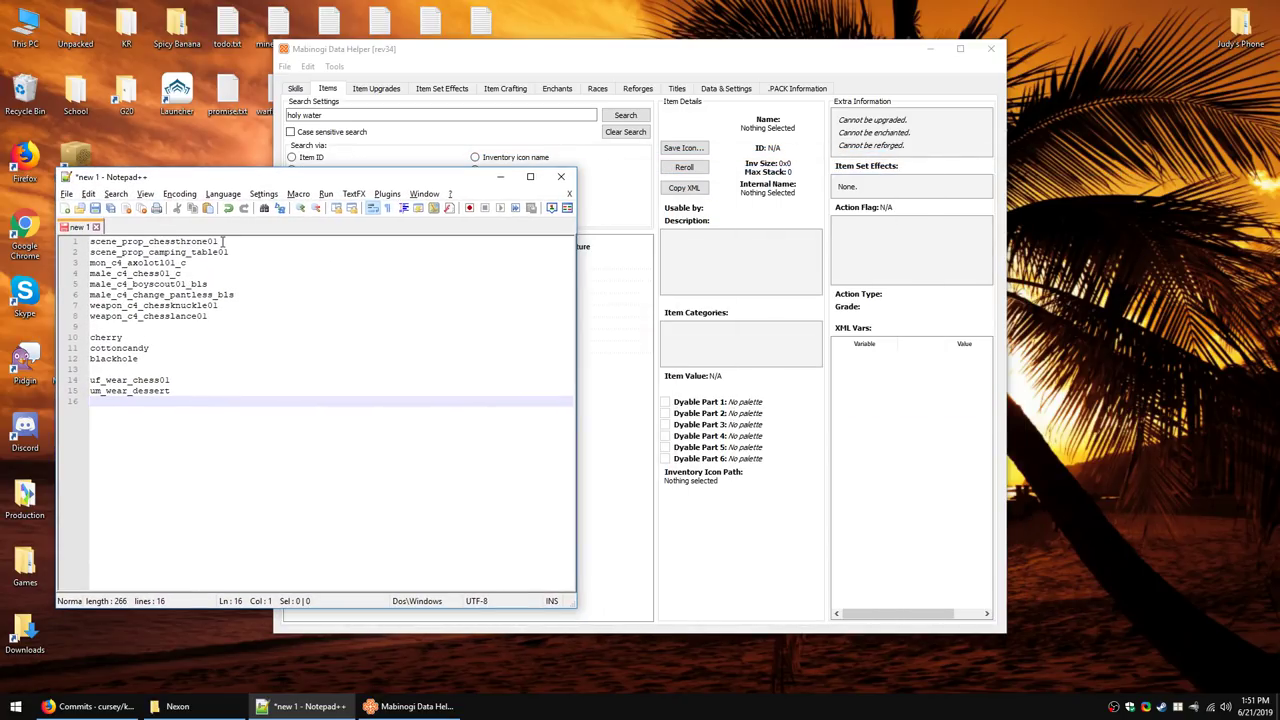
{"action": "left_click_drag", "start_coordinate": [222, 241], "coordinate": [39, 223]}
{"action": "key", "text": "ctrl+c"}
Step: Return to Mabinogi Data Helper and search the items by inventory icon name for scene_prop_chessthrone01
{"action": "left_click", "coordinate": [415, 58]}
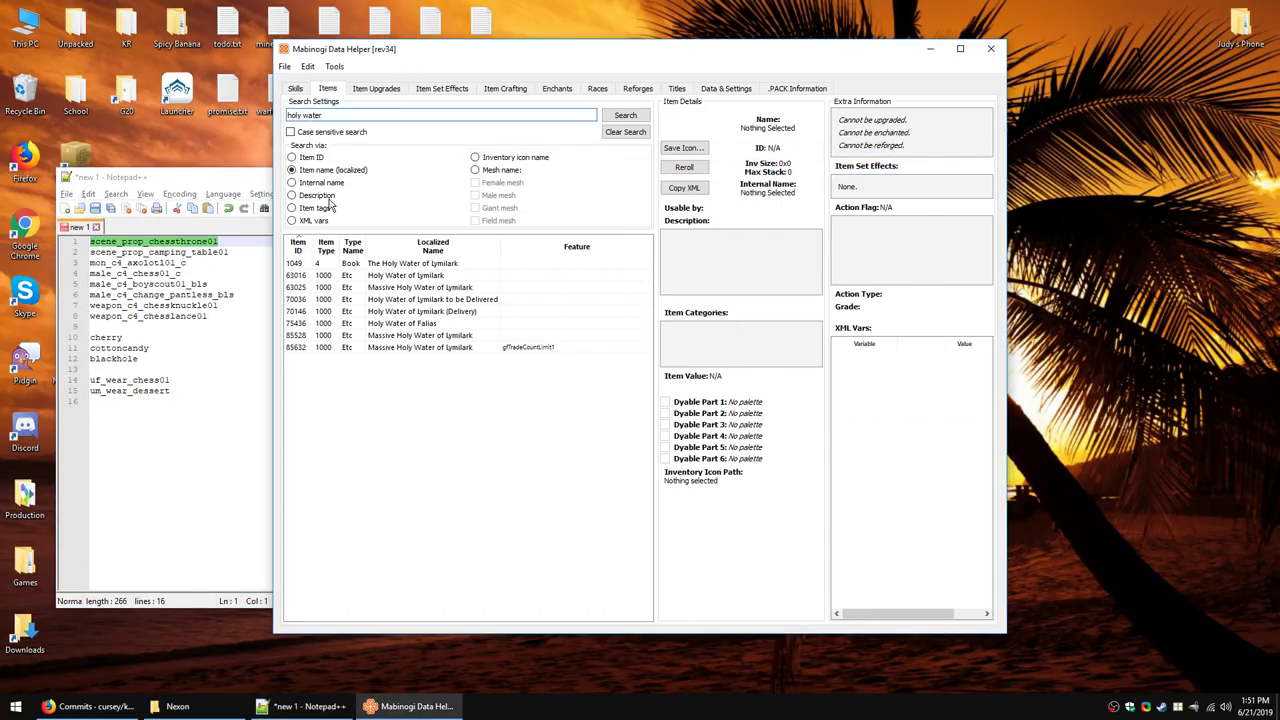
{"action": "left_click", "coordinate": [500, 158]}
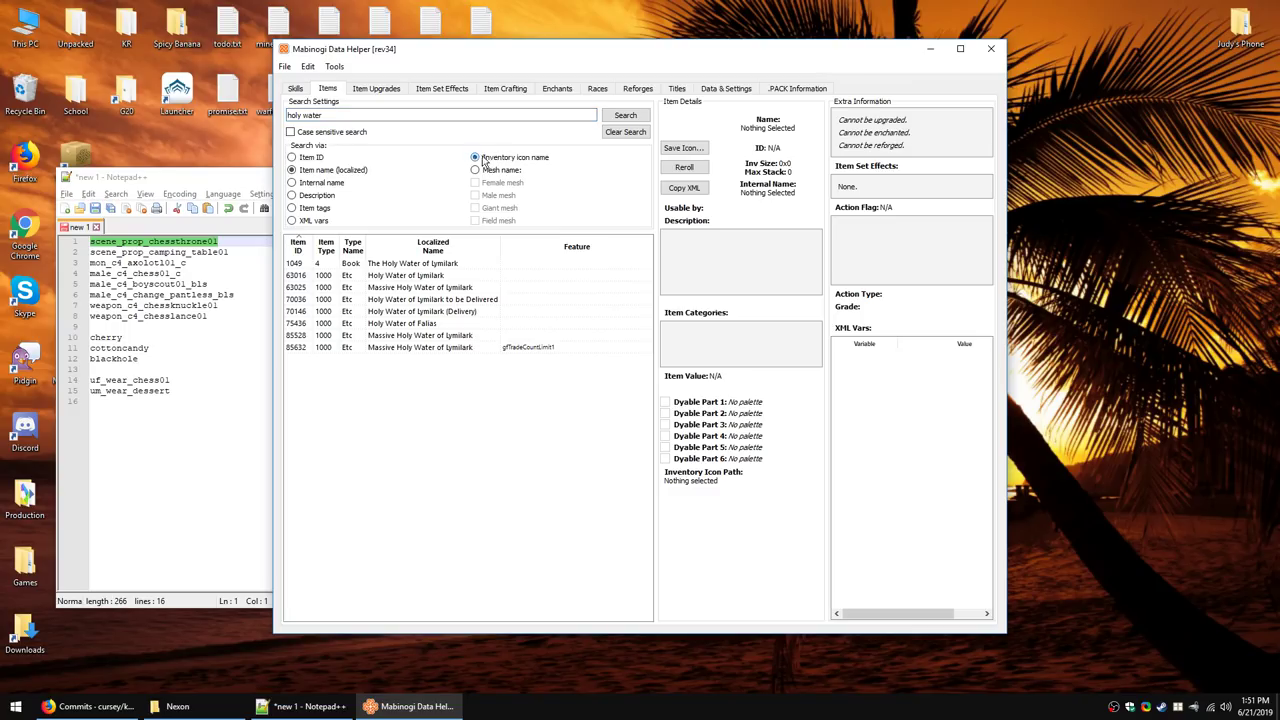
{"action": "triple_click", "coordinate": [404, 116]}
{"action": "key", "text": "ctrl+v"}
{"action": "left_click", "coordinate": [625, 116]}
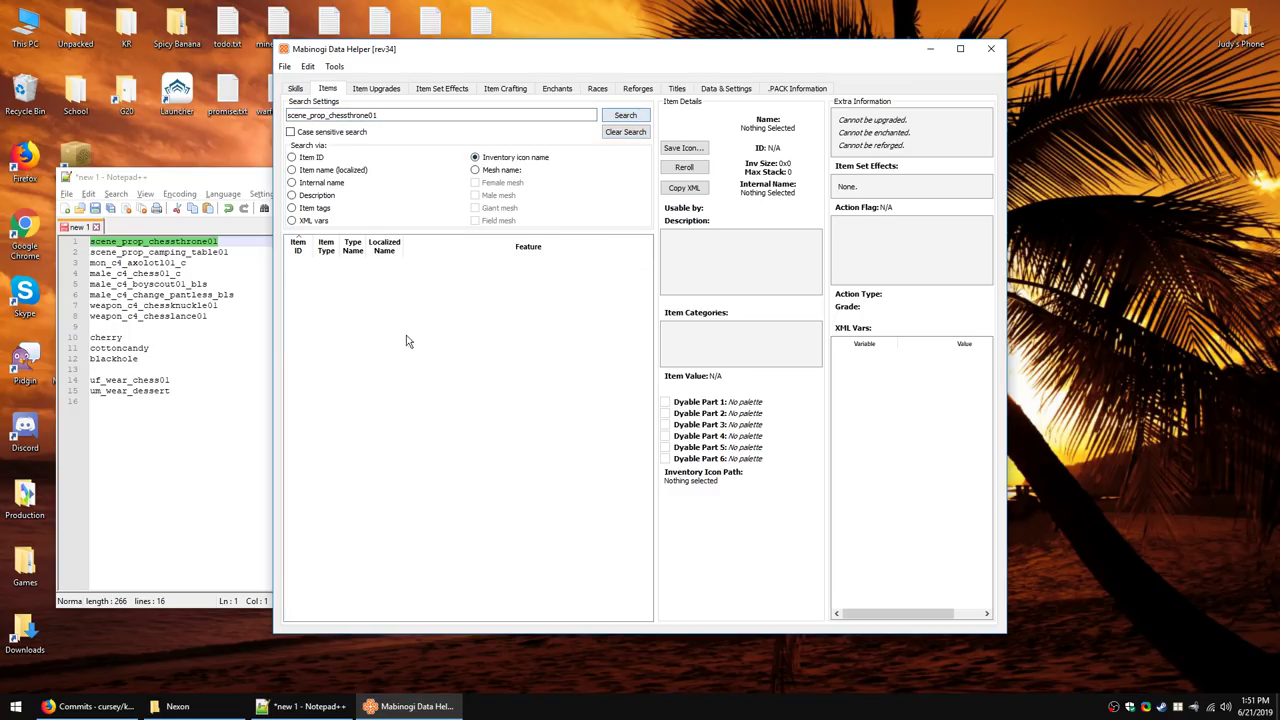
Step: Repeat the scene_prop_chessthrone01 item search by mesh name, with field meshes included
{"action": "left_click", "coordinate": [478, 170]}
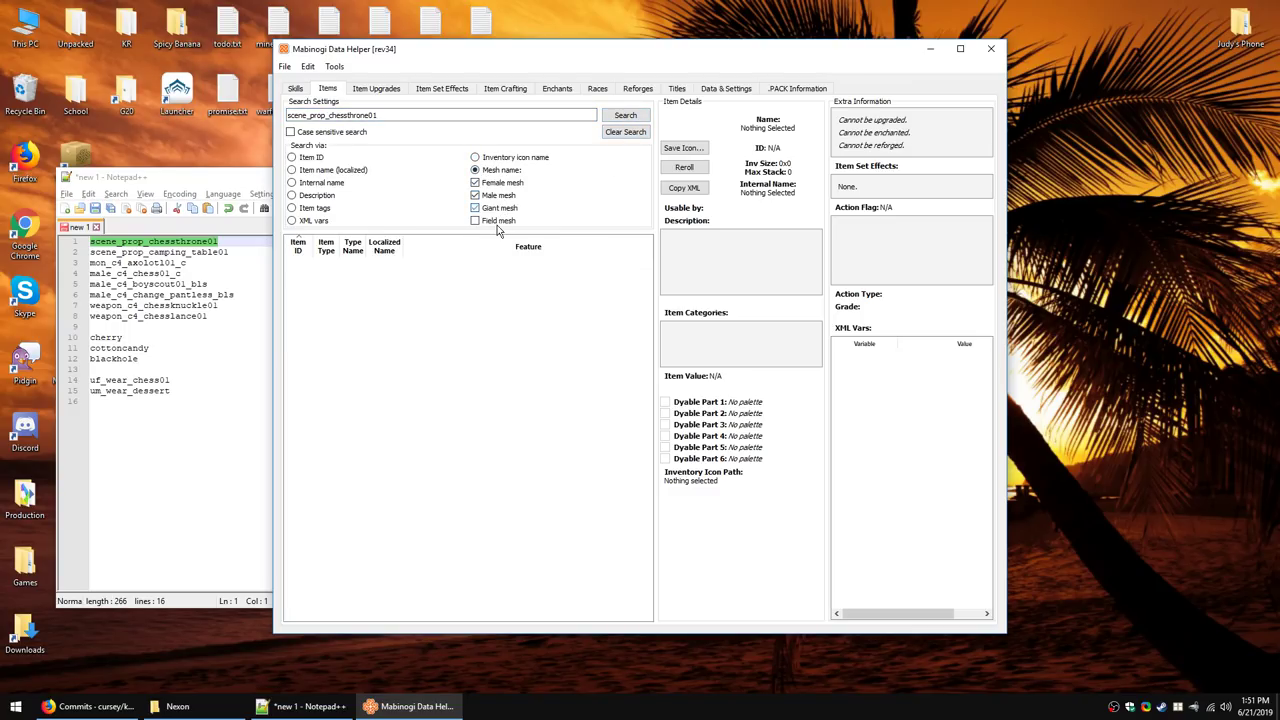
{"action": "left_click", "coordinate": [499, 224]}
{"action": "left_click", "coordinate": [620, 120]}
Step: Shorten the item search term to chessthrone and search for it by inventory icon name
{"action": "left_click", "coordinate": [407, 119]}
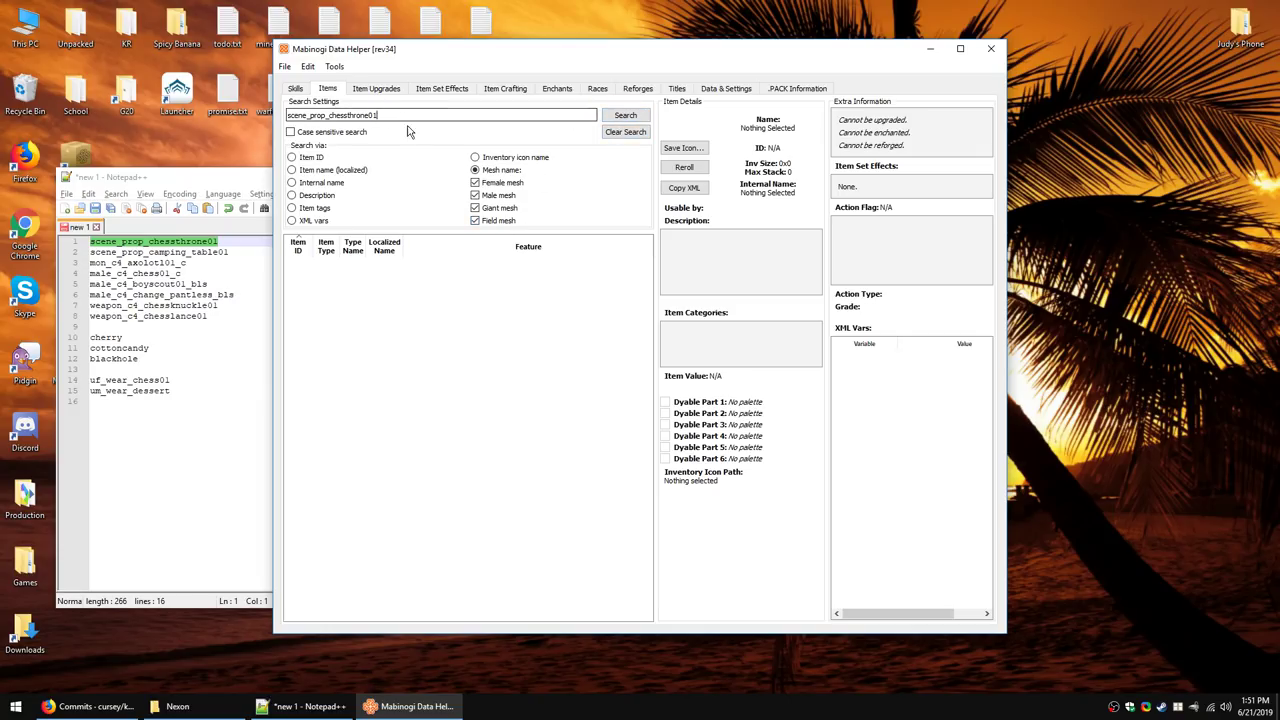
{"action": "key", "text": "BackSpace"}
{"action": "key", "text": "BackSpace"}
{"action": "left_click_drag", "start_coordinate": [329, 116], "coordinate": [288, 116]}
{"action": "key", "text": "BackSpace"}
{"action": "left_click", "coordinate": [480, 158]}
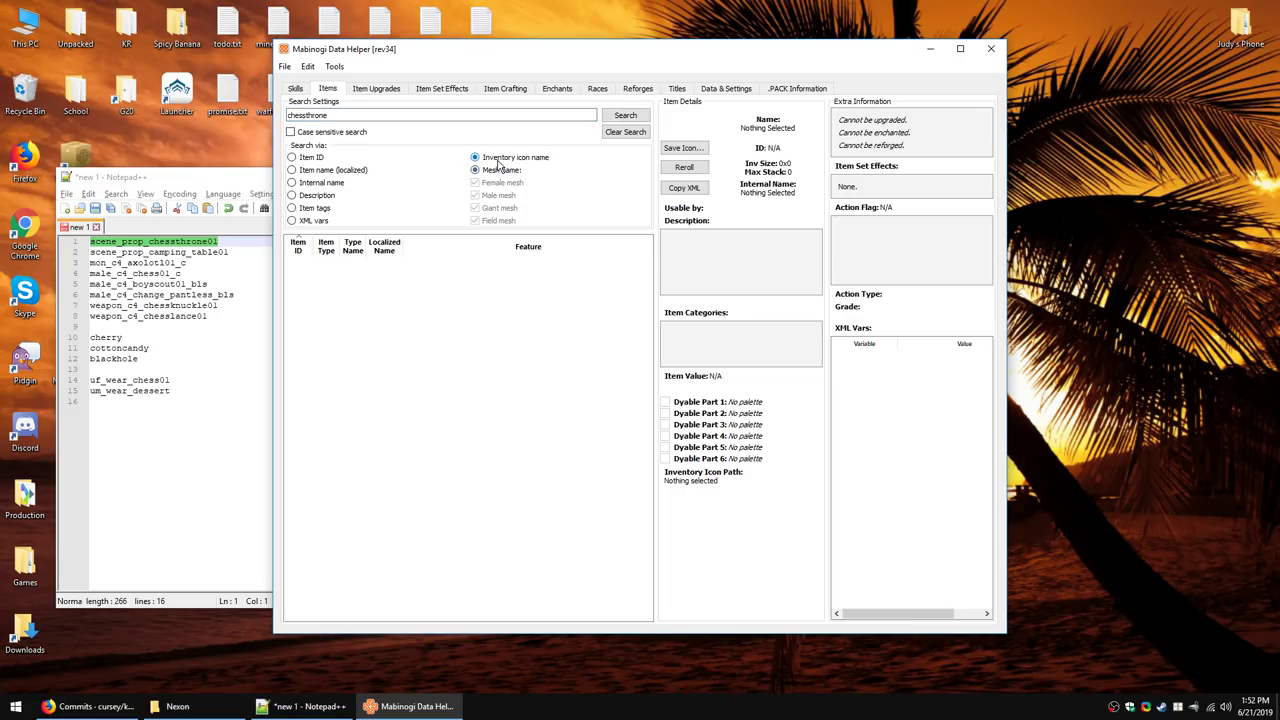
{"action": "left_click", "coordinate": [614, 118]}
Step: Change the item search term to chess_throne and search for it by mesh name
{"action": "left_click", "coordinate": [475, 170]}
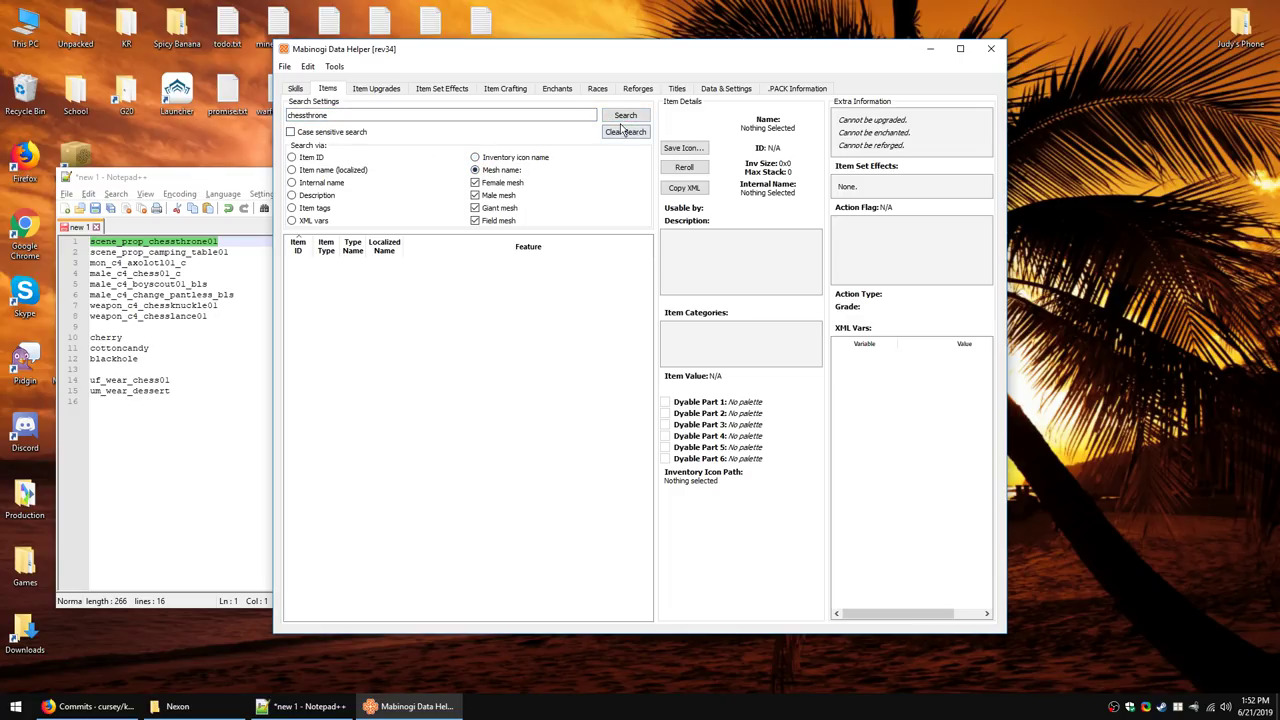
{"action": "left_click", "coordinate": [307, 116]}
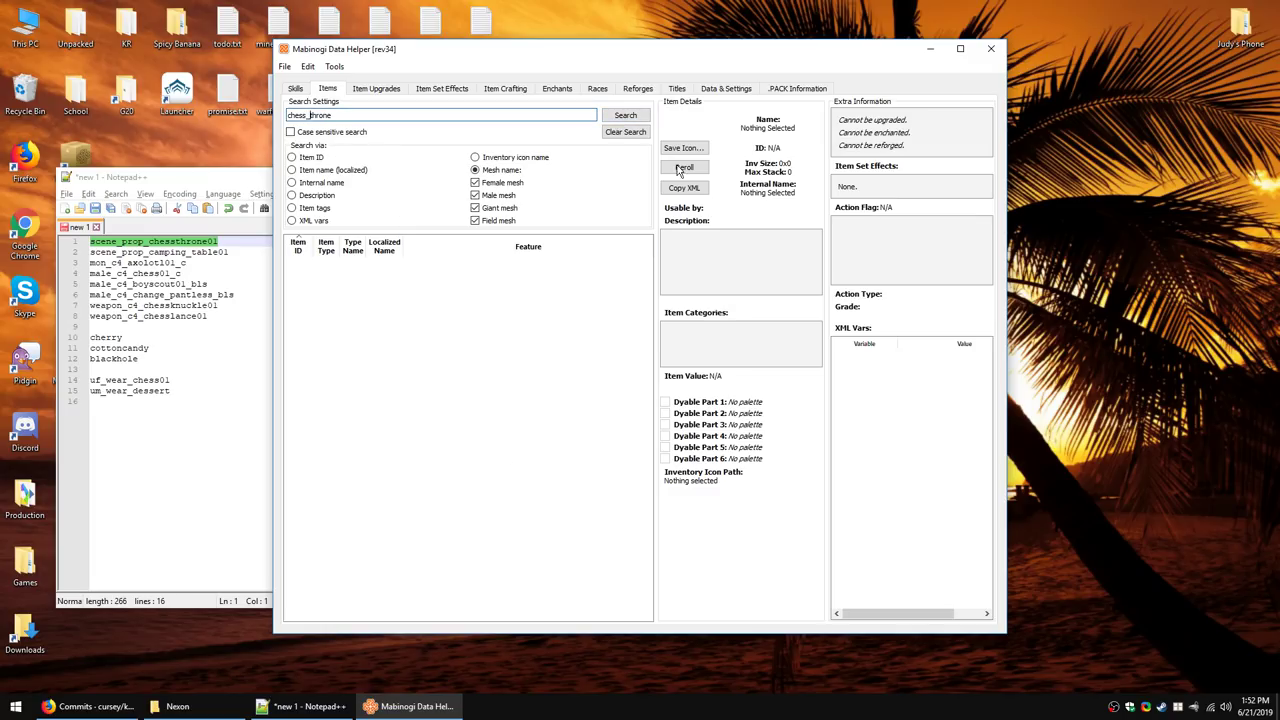
{"action": "left_click", "coordinate": [613, 117]}
Step: Copy camping_table from the Notepad++ list and search the Mabinogi Data Helper items for it by mesh name and by inventory icon name
{"action": "left_click_drag", "start_coordinate": [218, 252], "coordinate": [149, 252]}
{"action": "key", "text": "ctrl+c"}
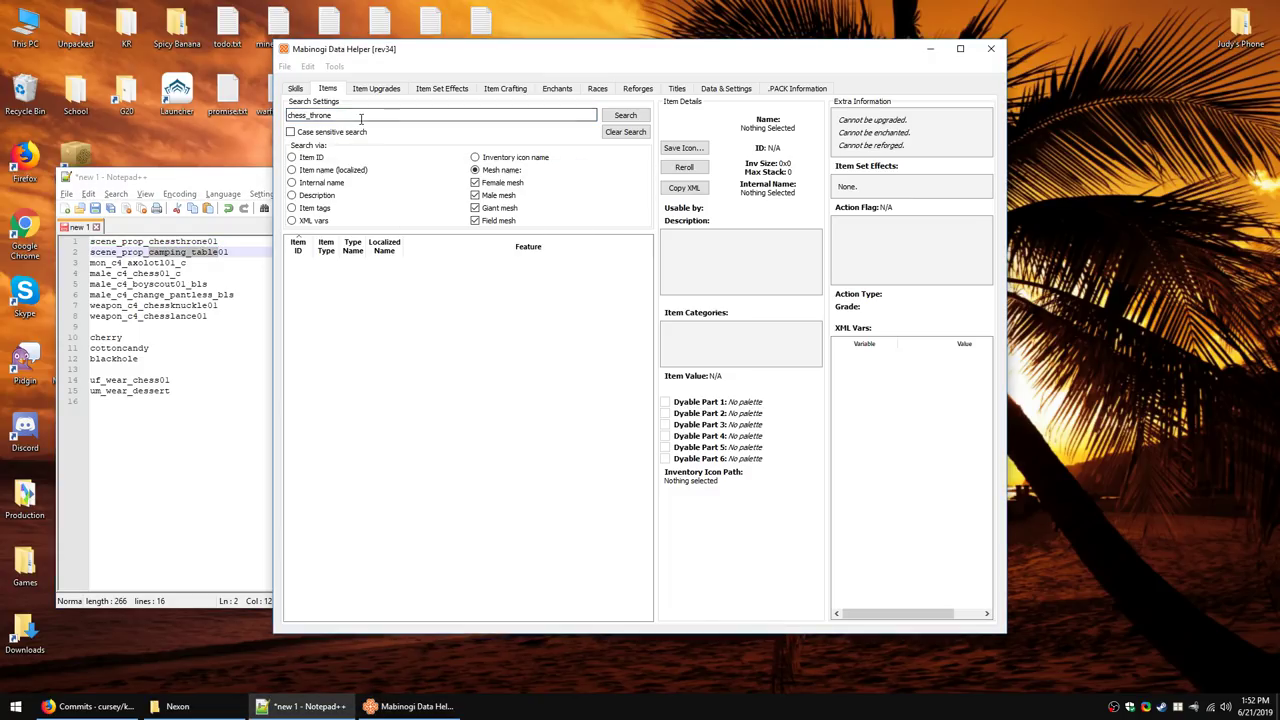
{"action": "left_click", "coordinate": [361, 118]}
{"action": "key", "text": "ctrl+a"}
{"action": "key", "text": "ctrl+v"}
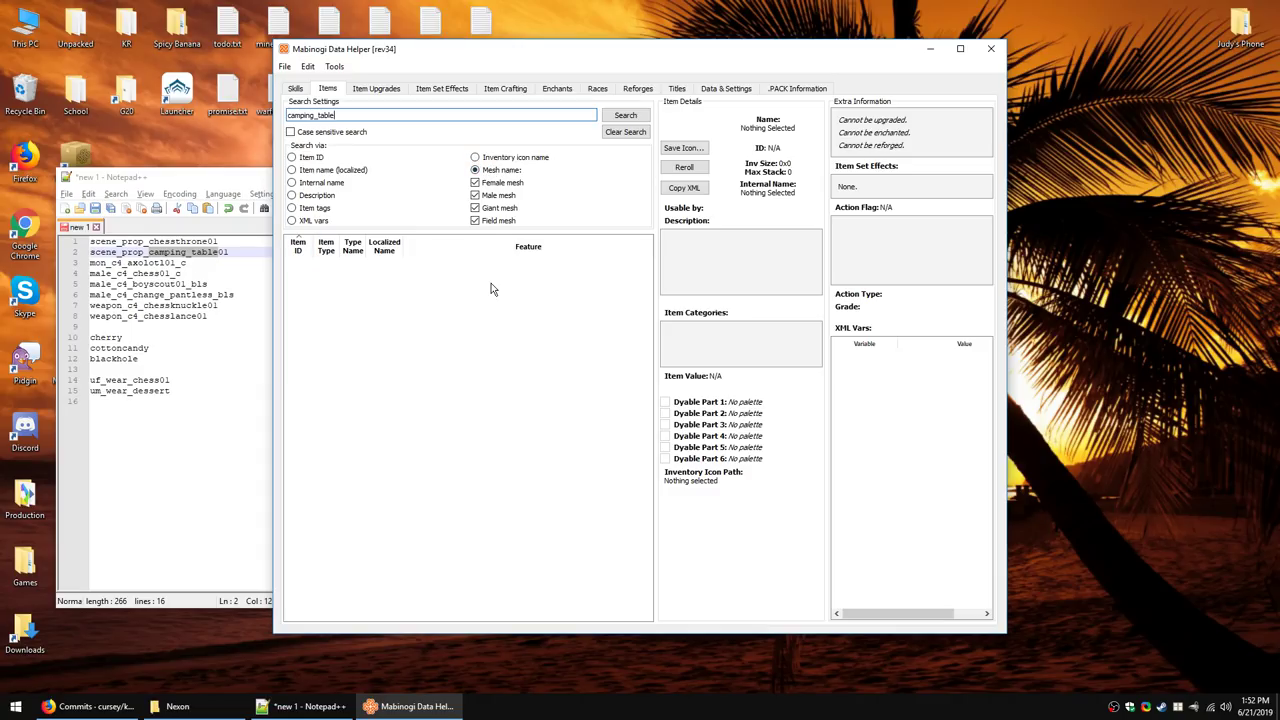
{"action": "left_click", "coordinate": [624, 117]}
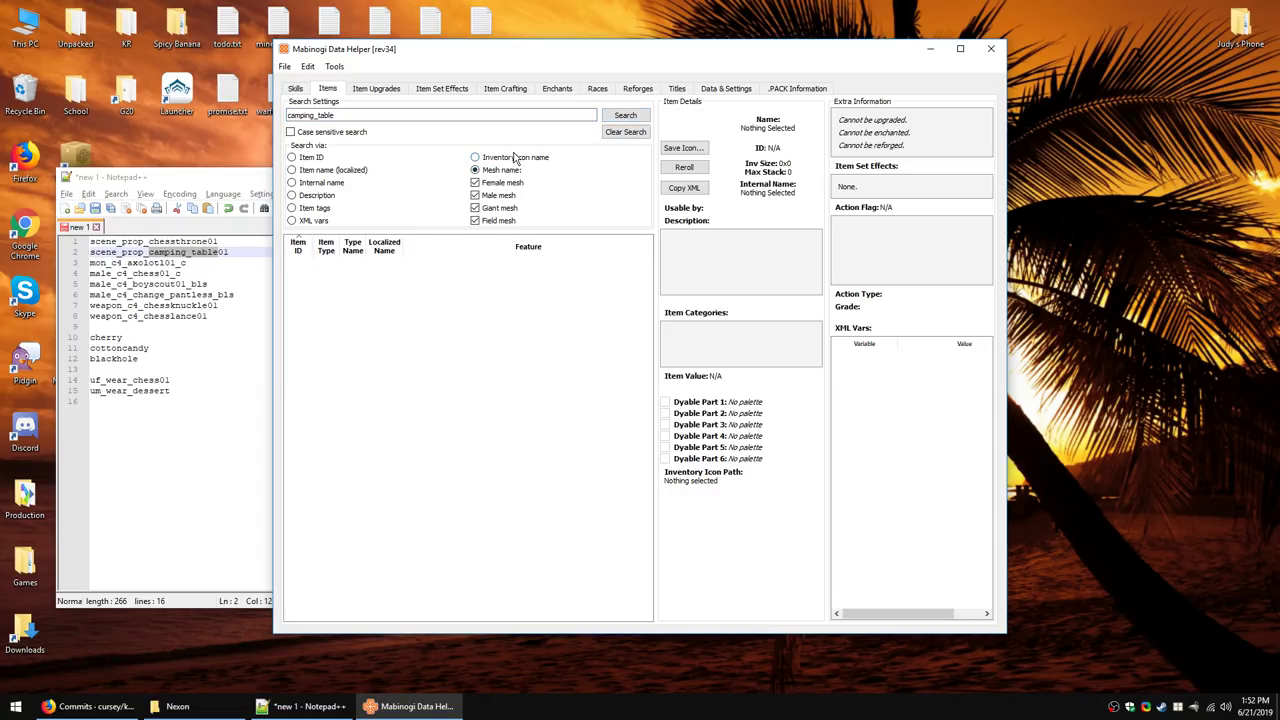
{"action": "left_click", "coordinate": [515, 158]}
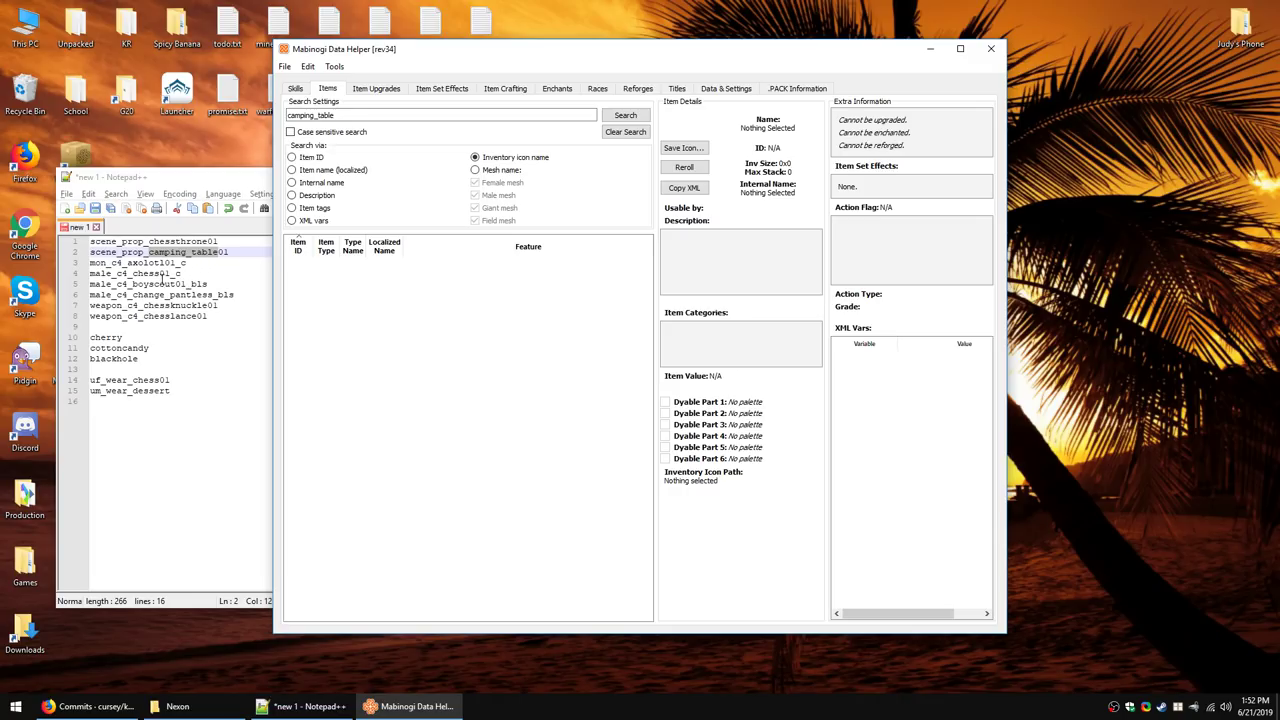
Step: Copy axolotl from the Notepad++ list and search the Mabinogi Data Helper items for it by inventory icon name and by mesh name
{"action": "left_click_drag", "start_coordinate": [164, 262], "coordinate": [127, 263]}
{"action": "key", "text": "ctrl+c"}
{"action": "double_click", "coordinate": [345, 116]}
{"action": "key", "text": "ctrl+v"}
{"action": "left_click", "coordinate": [625, 115]}
{"action": "left_click", "coordinate": [489, 171]}
{"action": "left_click", "coordinate": [625, 115]}
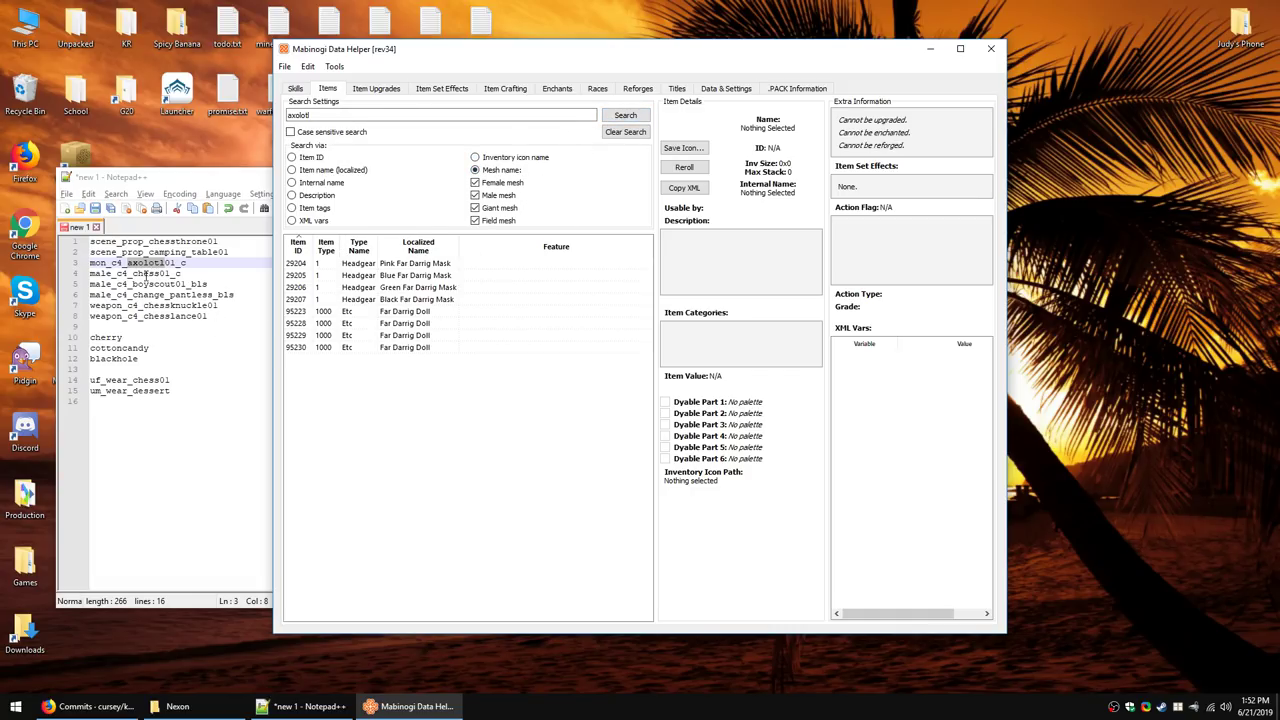
Step: View the details of the Pink, Blue, Green and Black Far Darrig Masks and the first Far Darrig Doll
{"action": "left_click", "coordinate": [417, 264]}
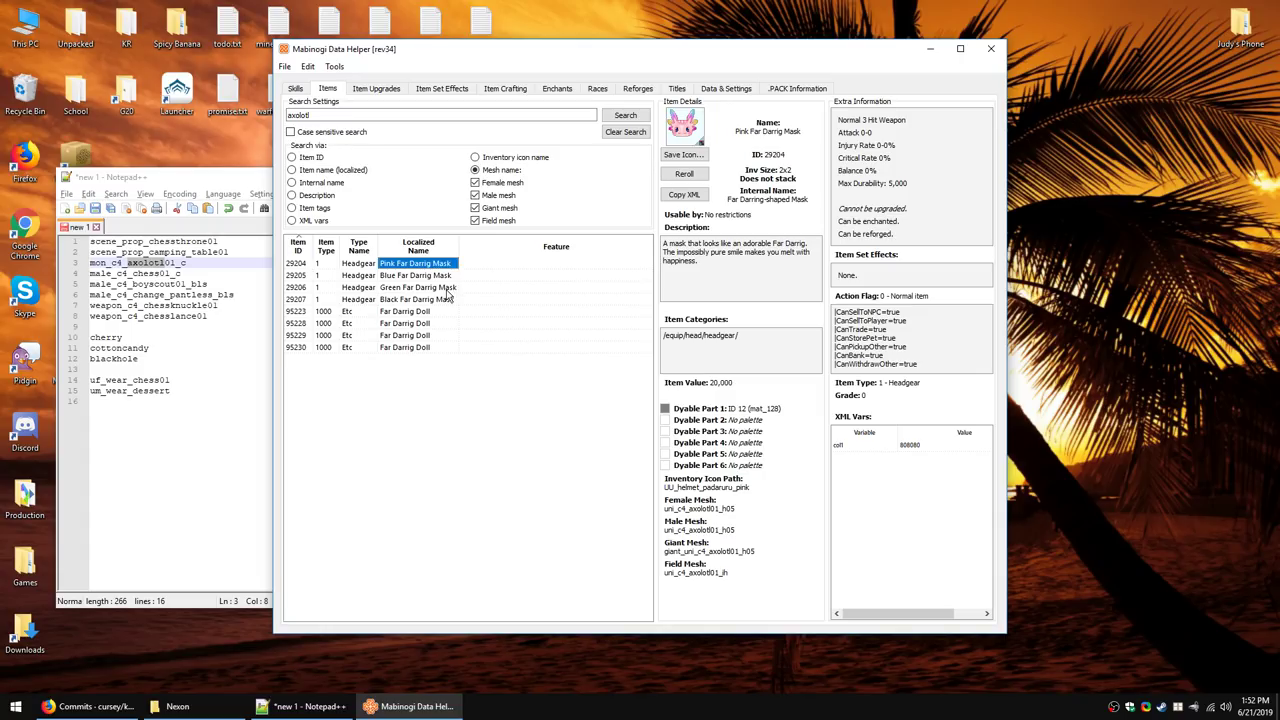
{"action": "left_click", "coordinate": [420, 311]}
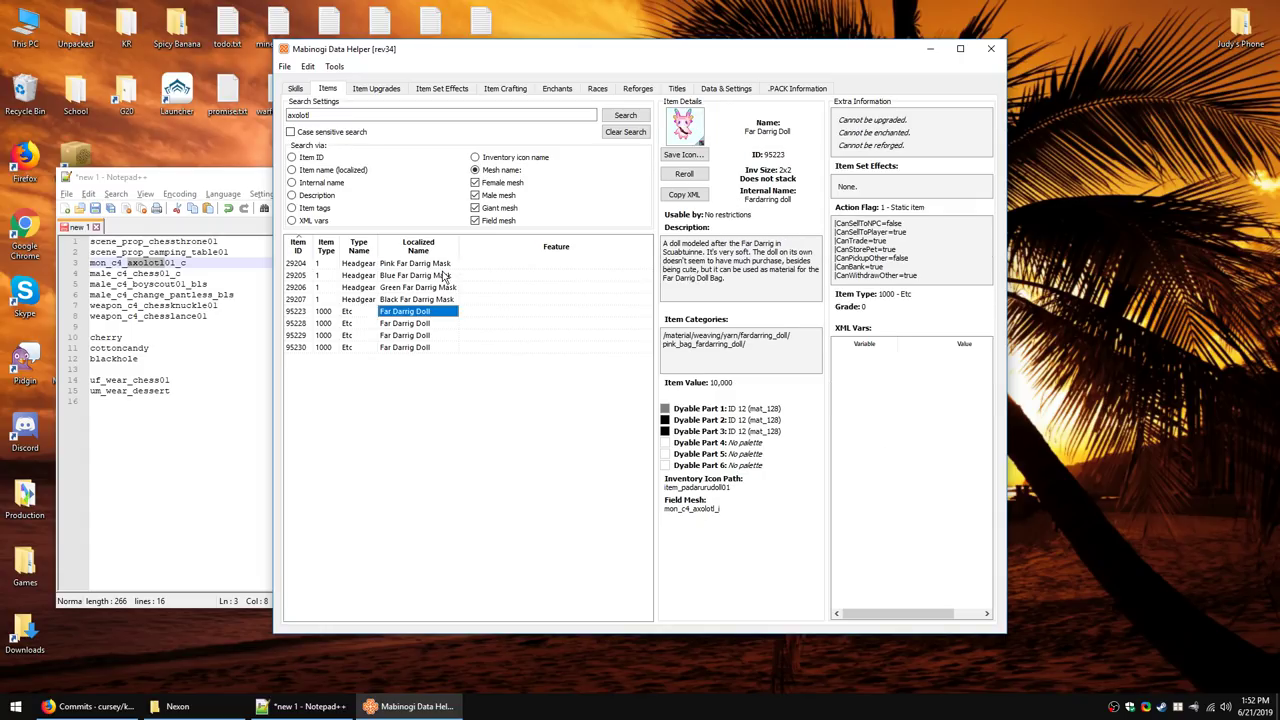
{"action": "left_click", "coordinate": [447, 264]}
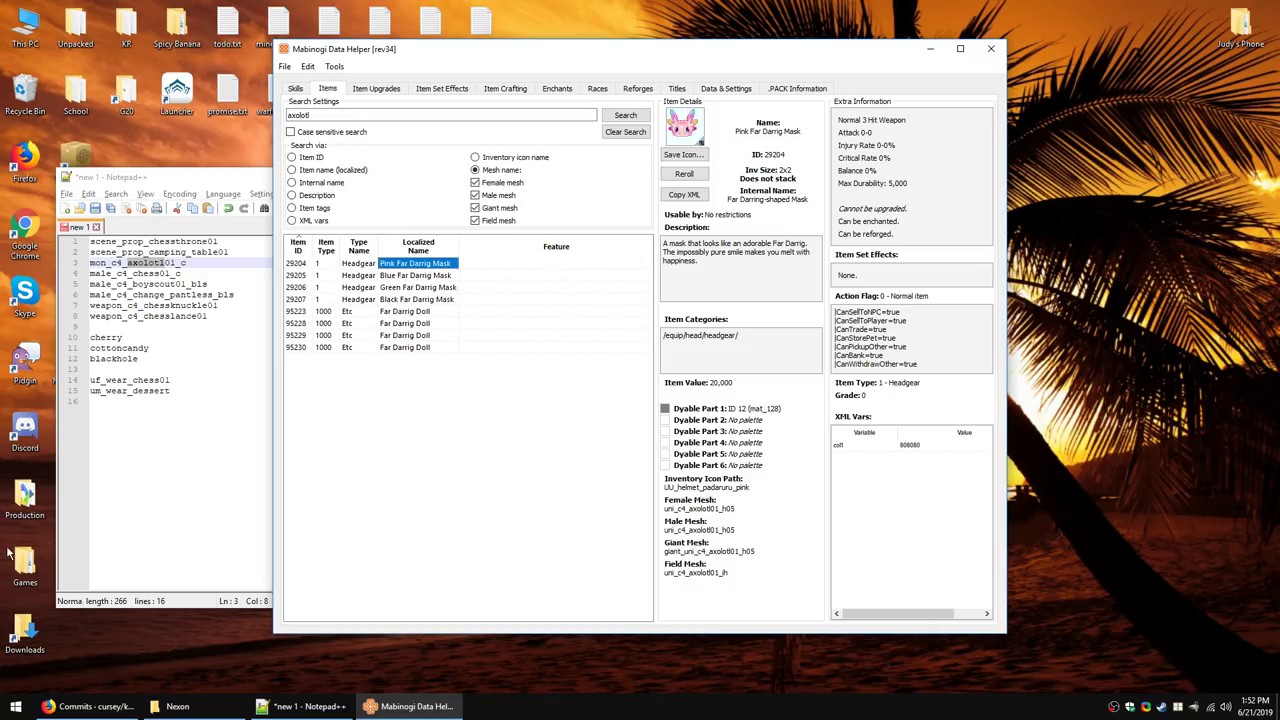
{"action": "left_click", "coordinate": [452, 276]}
{"action": "left_click", "coordinate": [440, 288]}
{"action": "left_click", "coordinate": [432, 299]}
Step: Search the items by localized item name for far darrig
{"action": "left_click", "coordinate": [321, 171]}
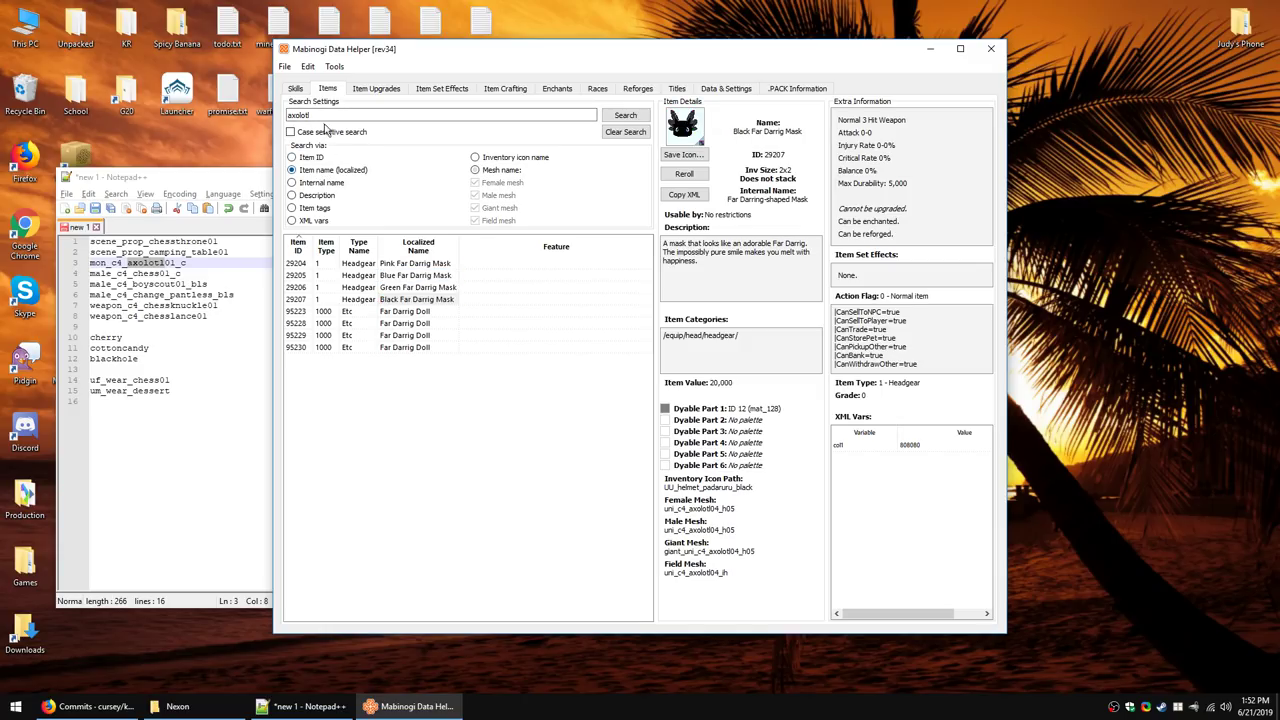
{"action": "double_click", "coordinate": [318, 115]}
{"action": "type", "text": "far darrig"}
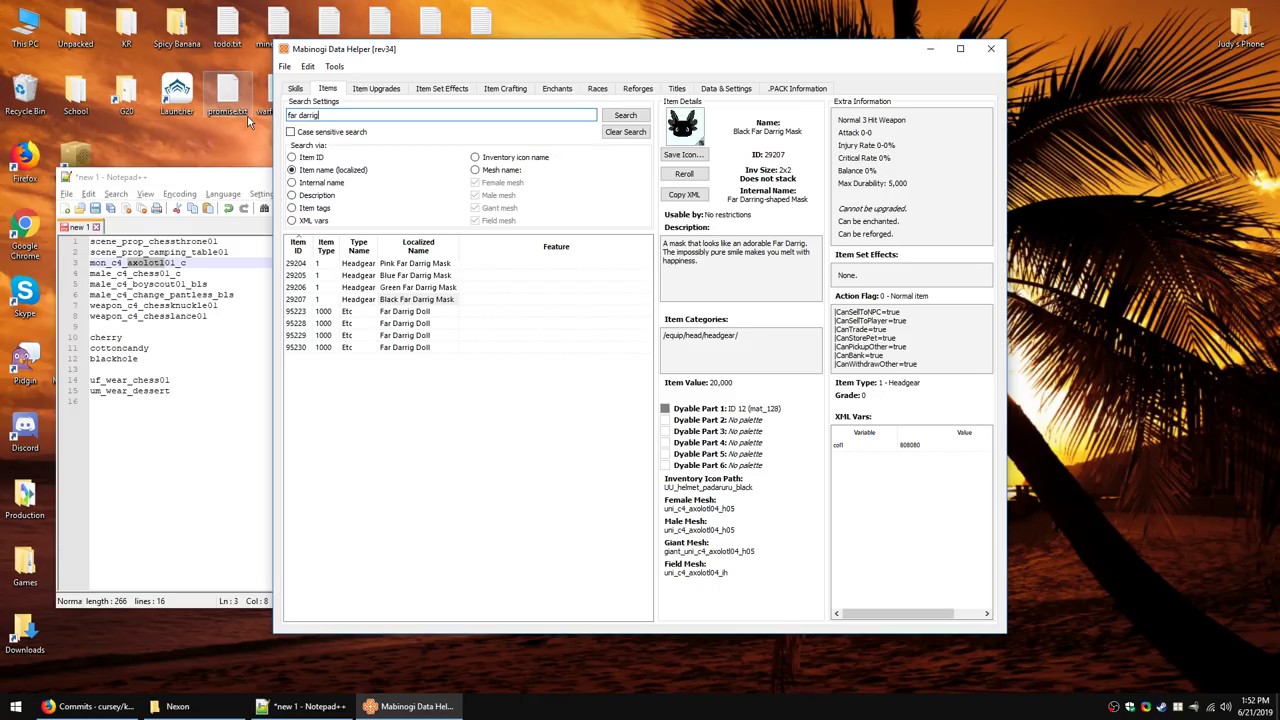
{"action": "left_click", "coordinate": [620, 116]}
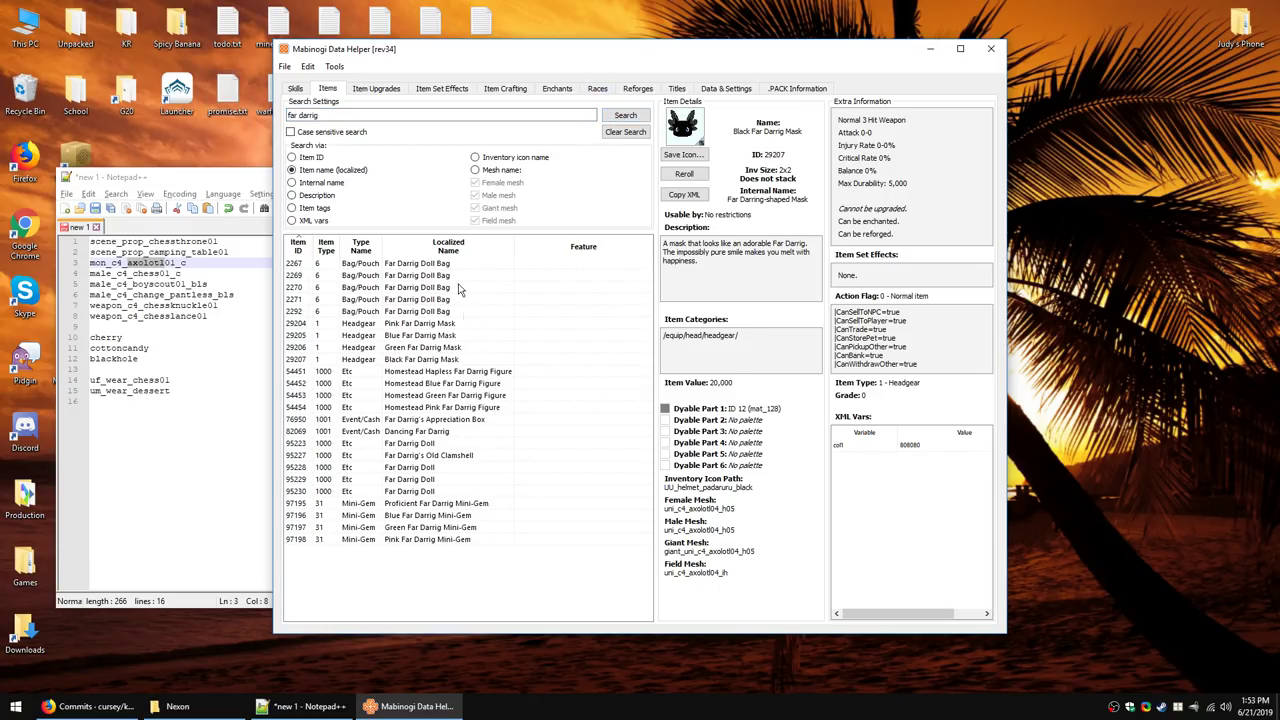
Step: Step through the five Far Darrig Doll Bag entries and compare their icons and details
{"action": "left_click", "coordinate": [448, 265]}
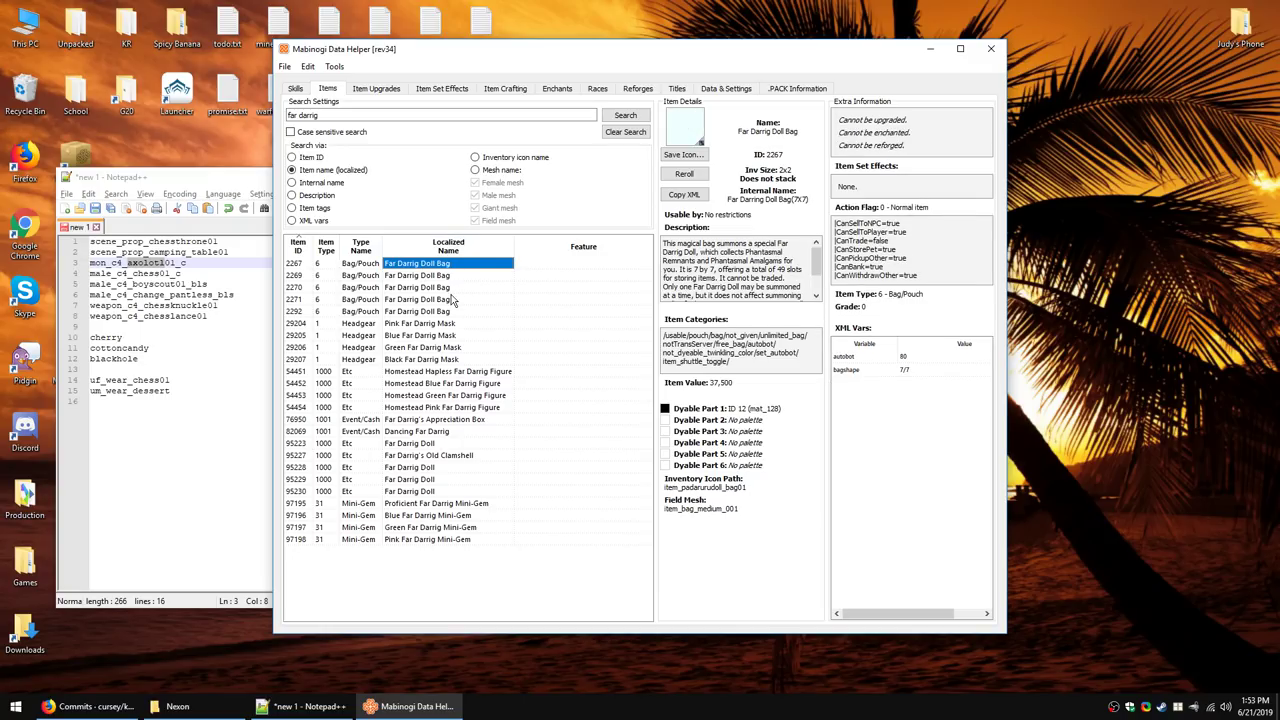
{"action": "left_click", "coordinate": [452, 299]}
{"action": "key", "text": "Up"}
{"action": "key", "text": "Up"}
{"action": "key", "text": "Up"}
{"action": "key", "text": "Down"}
{"action": "key", "text": "Down"}
{"action": "key", "text": "Down"}
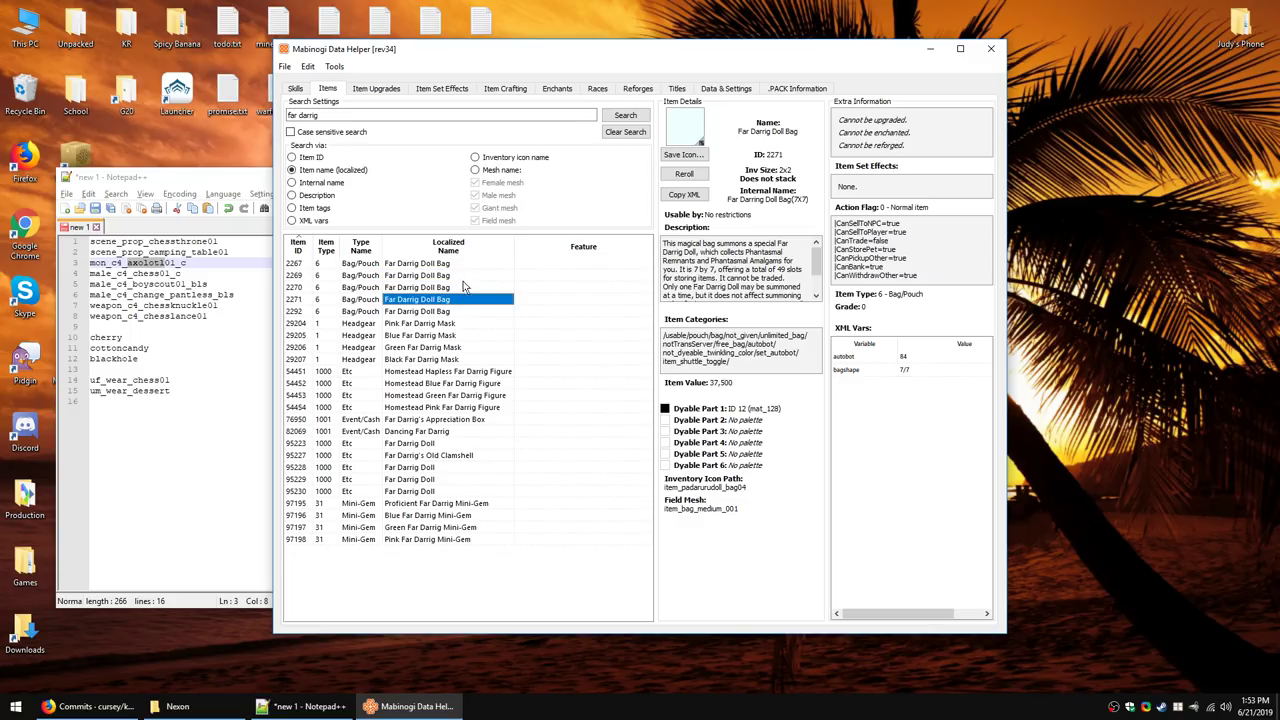
{"action": "key", "text": "Down"}
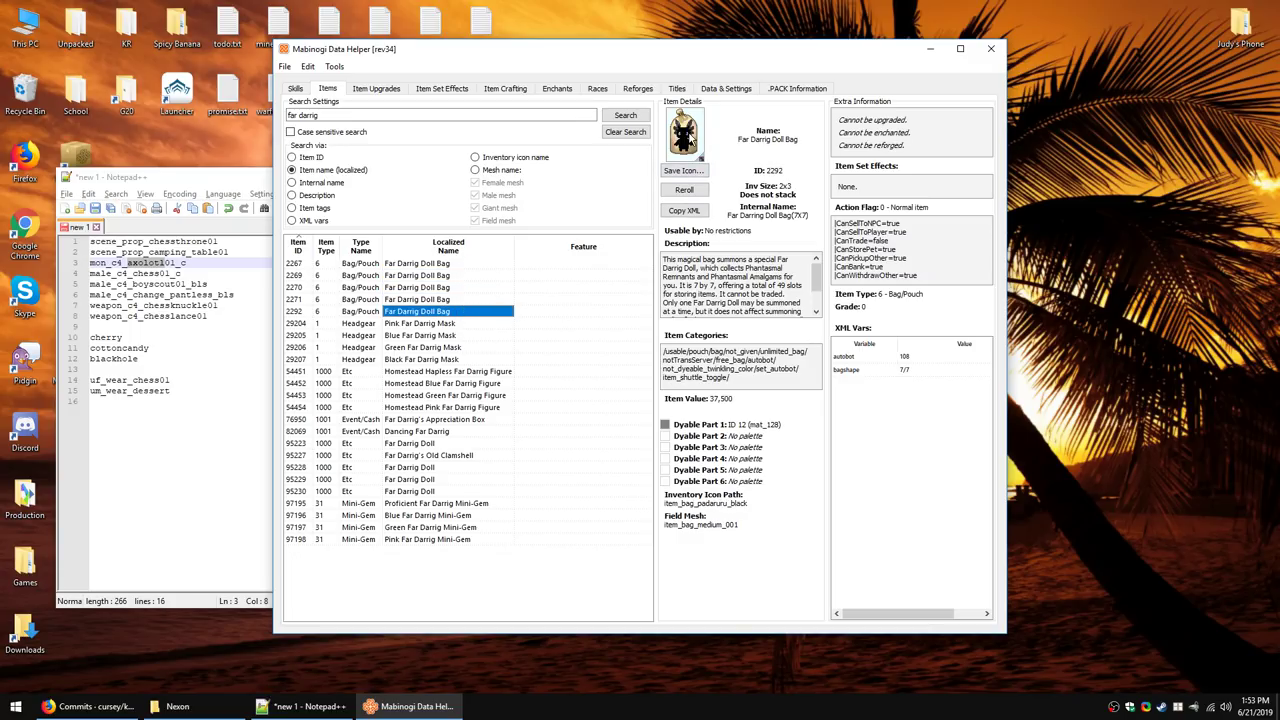
{"action": "key", "text": "Up"}
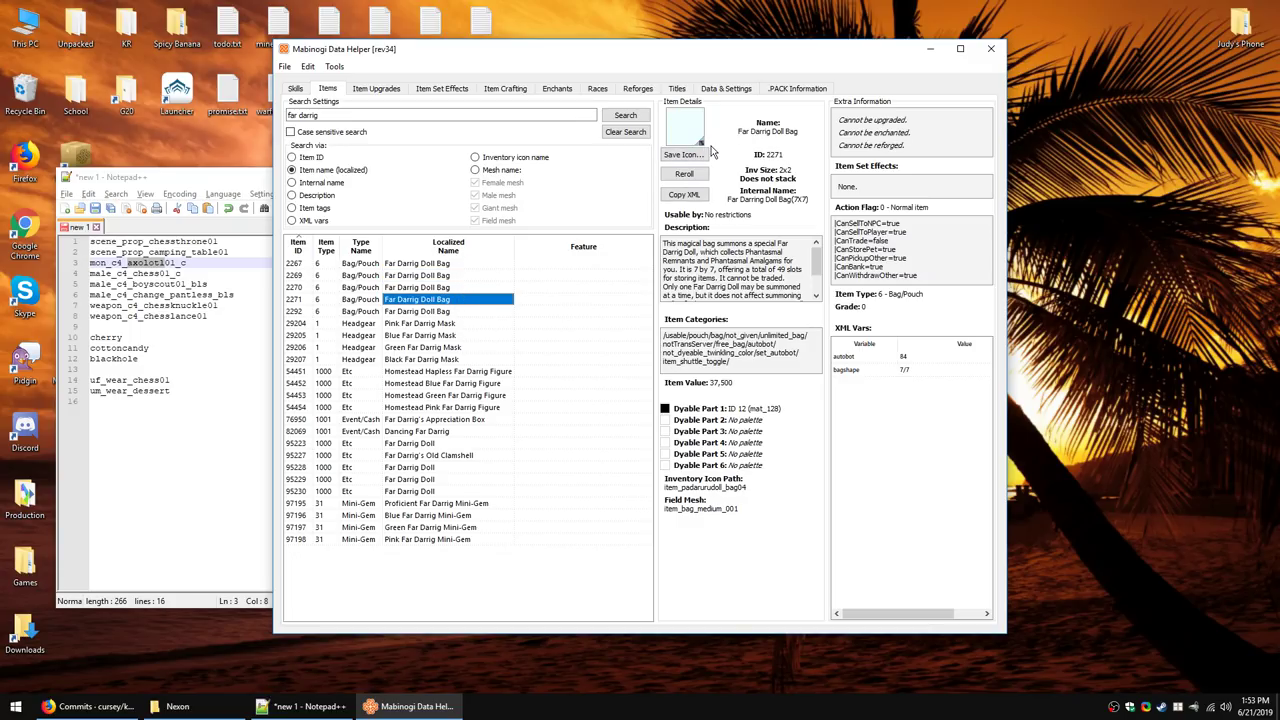
{"action": "key", "text": "Down"}
{"action": "key", "text": "Up"}
{"action": "key", "text": "Up"}
{"action": "key", "text": "Up"}
{"action": "key", "text": "Up"}
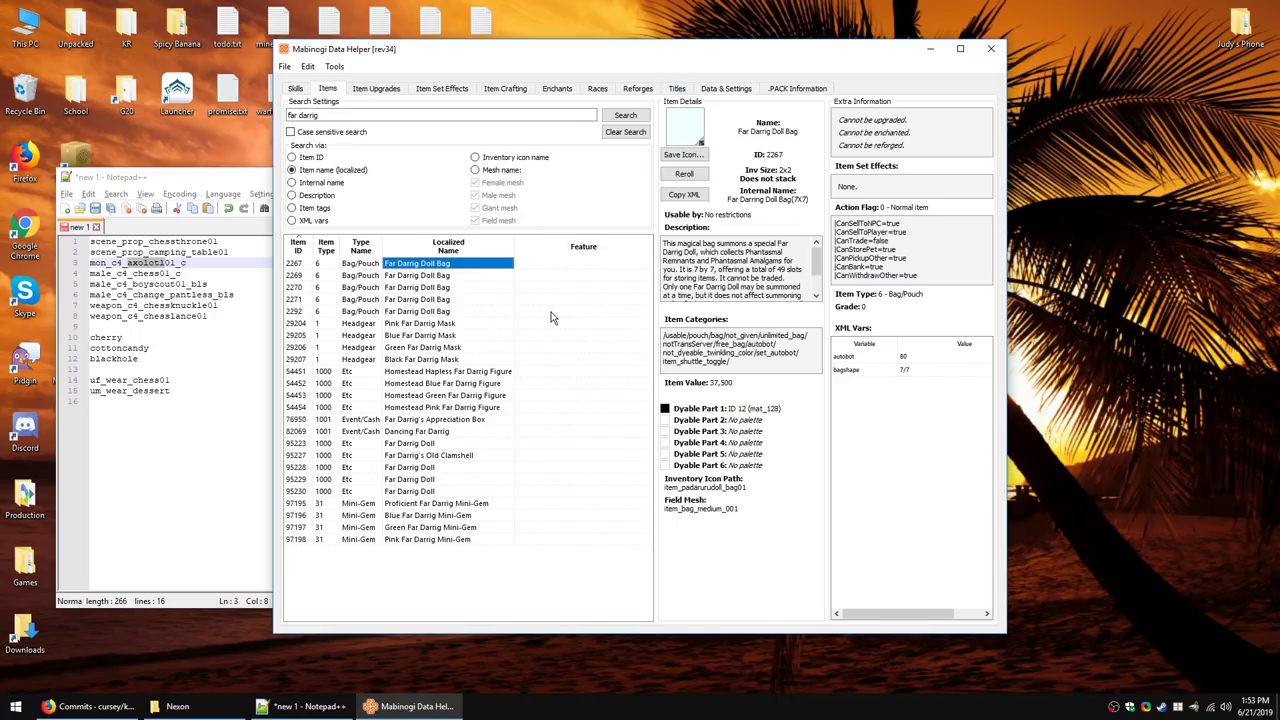
Step: Compare the Far Darrig Mask entries, and inspect the Pink Far Darrig Mask in the 3D mesh preview
{"action": "left_click", "coordinate": [455, 325]}
{"action": "key", "text": "Down"}
{"action": "key", "text": "Down"}
{"action": "key", "text": "Down"}
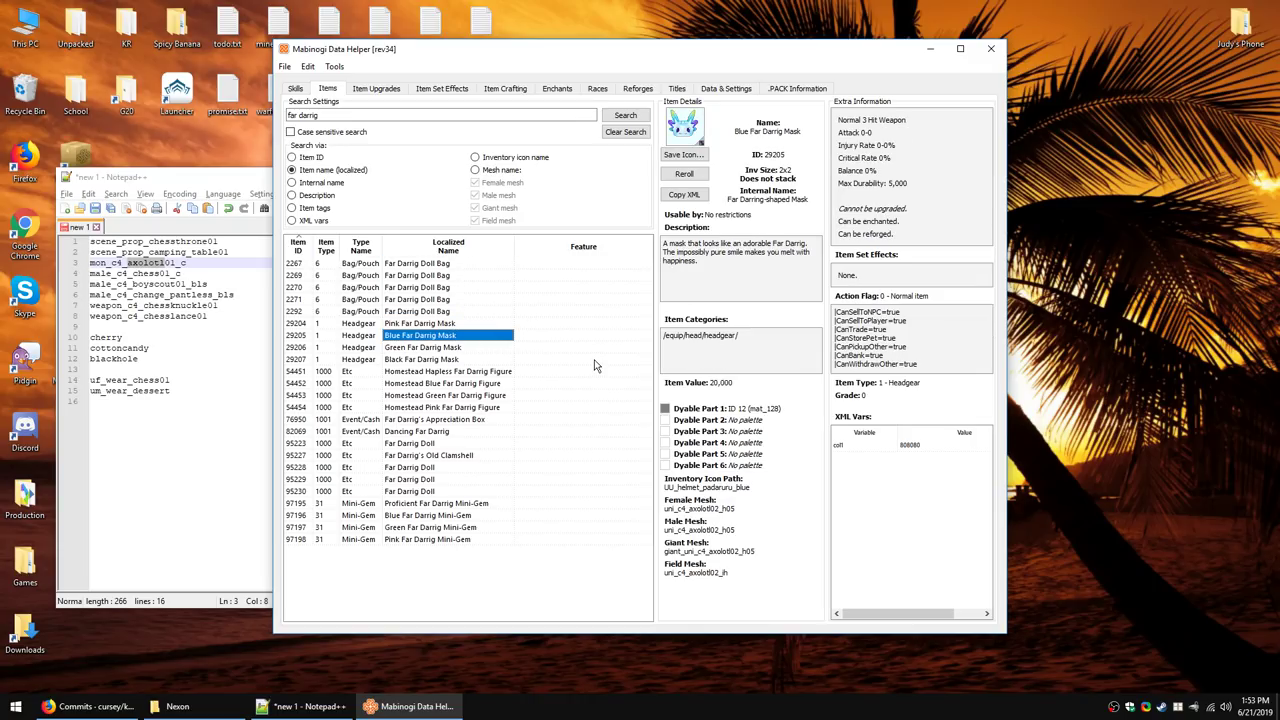
{"action": "key", "text": "Up"}
{"action": "key", "text": "Up"}
{"action": "key", "text": "Up"}
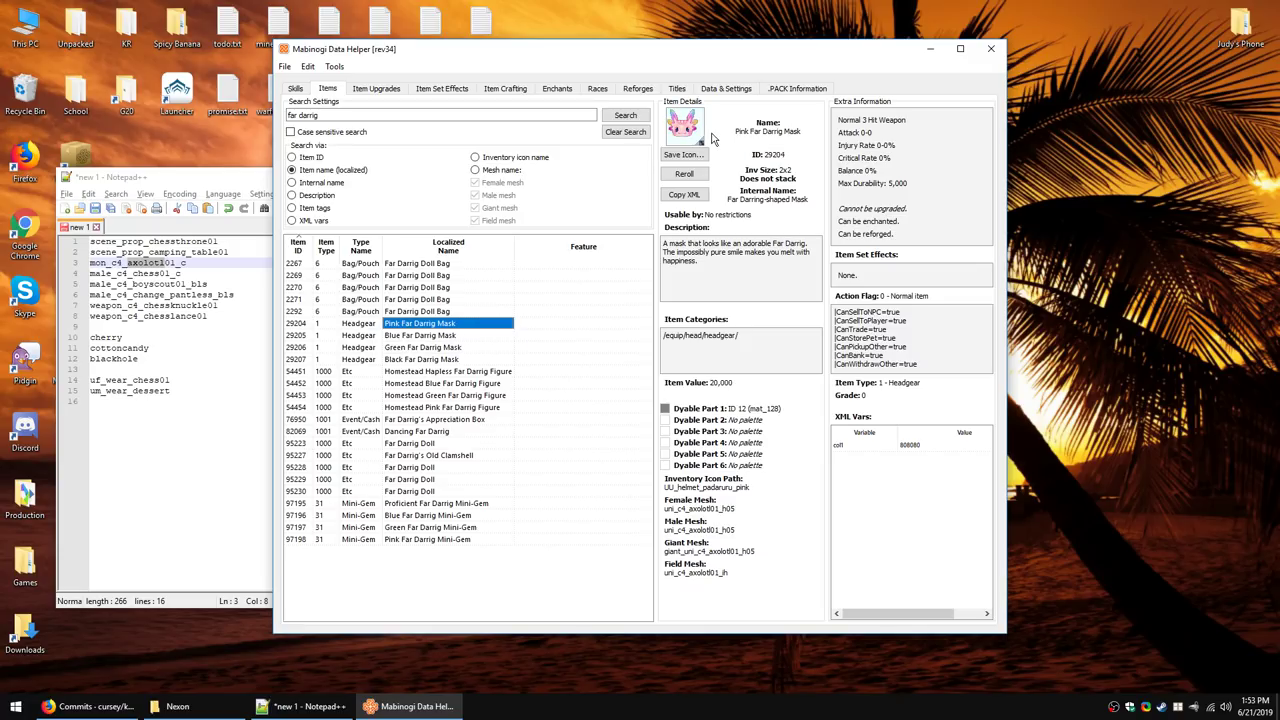
{"action": "left_click", "coordinate": [701, 144]}
{"action": "left_click_drag", "start_coordinate": [652, 277], "coordinate": [652, 310]}
{"action": "left_click", "coordinate": [824, 136]}
Step: Browse the Homestead Far Darrig Figures, and inspect the Homestead Hapless Far Darrig Figure's field mesh in the 3D preview
{"action": "left_click", "coordinate": [453, 370]}
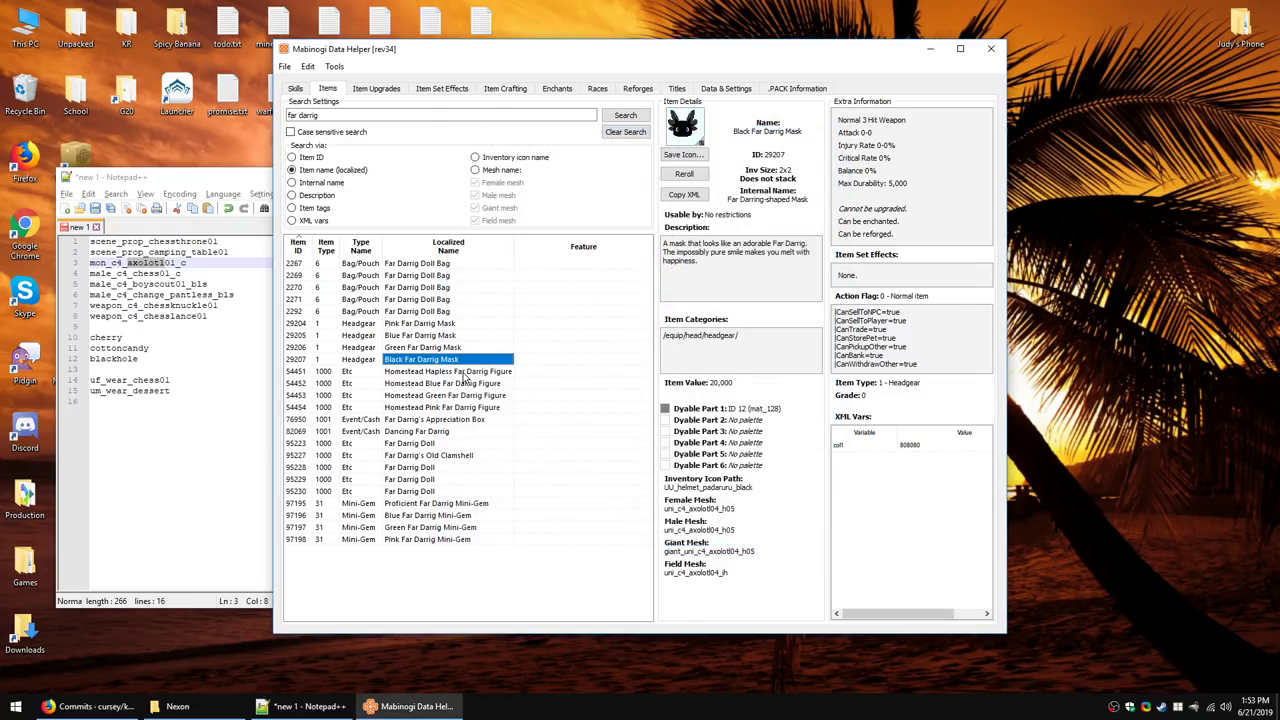
{"action": "left_click", "coordinate": [462, 395]}
{"action": "left_click", "coordinate": [462, 407]}
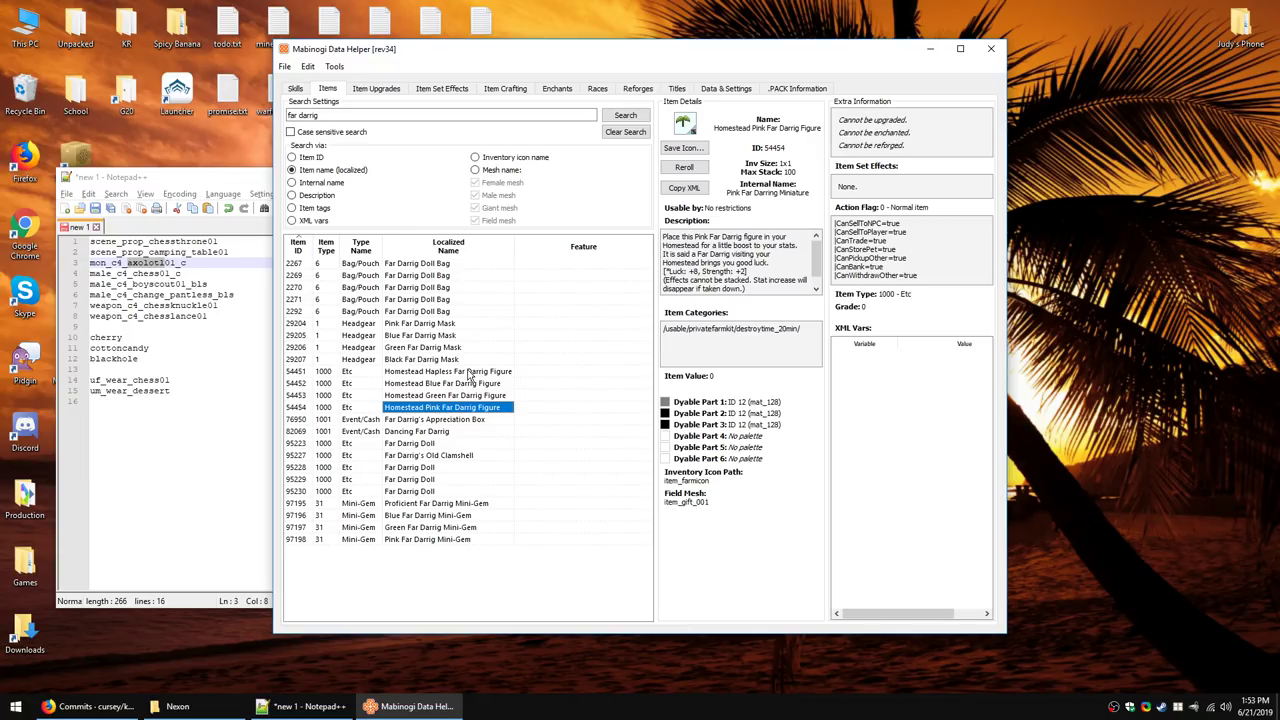
{"action": "left_click", "coordinate": [466, 372]}
{"action": "left_click", "coordinate": [695, 137]}
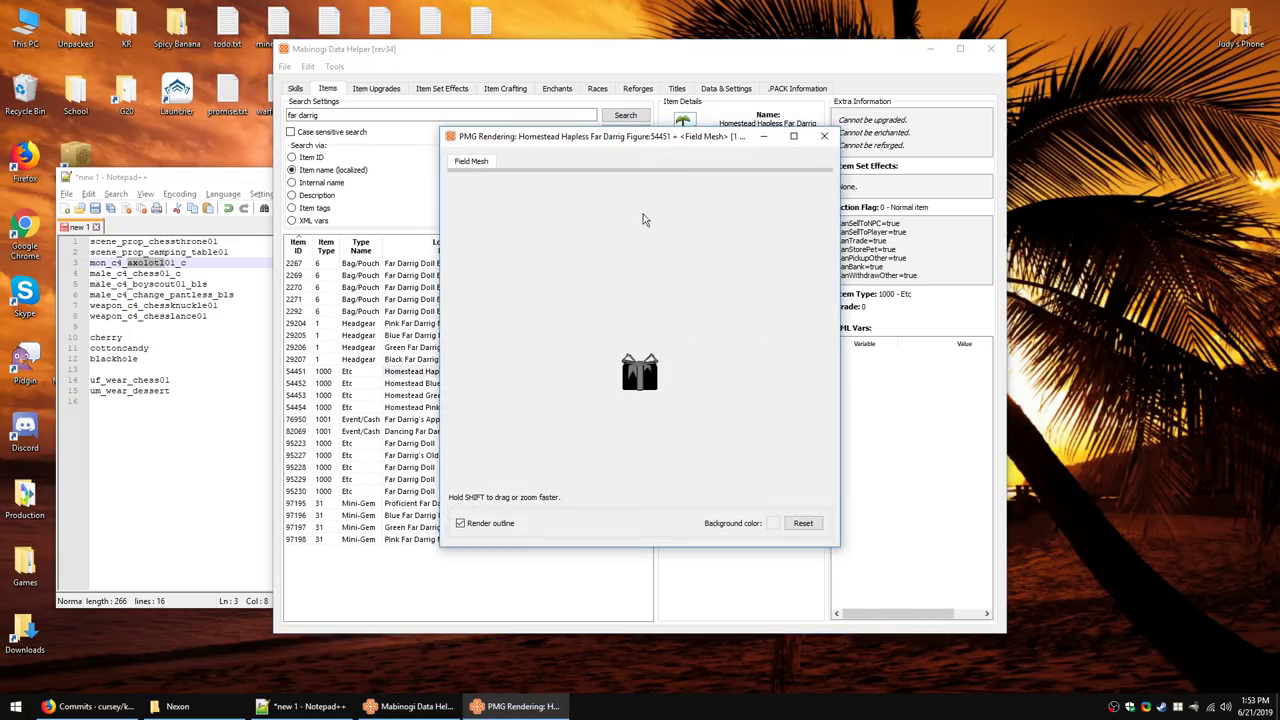
{"action": "left_click_drag", "start_coordinate": [633, 402], "coordinate": [697, 312]}
{"action": "left_click", "coordinate": [824, 136]}
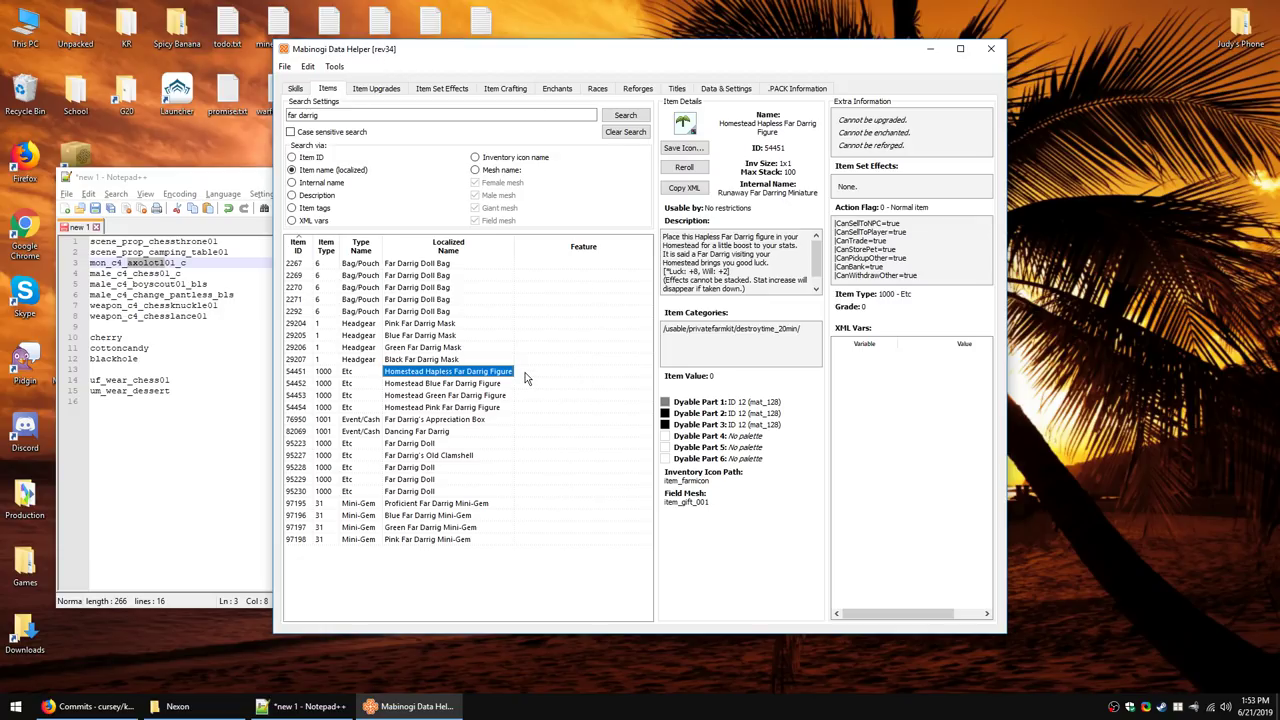
Step: Select Far Darrig's Appreciation Box and read its description
{"action": "left_click", "coordinate": [468, 421]}
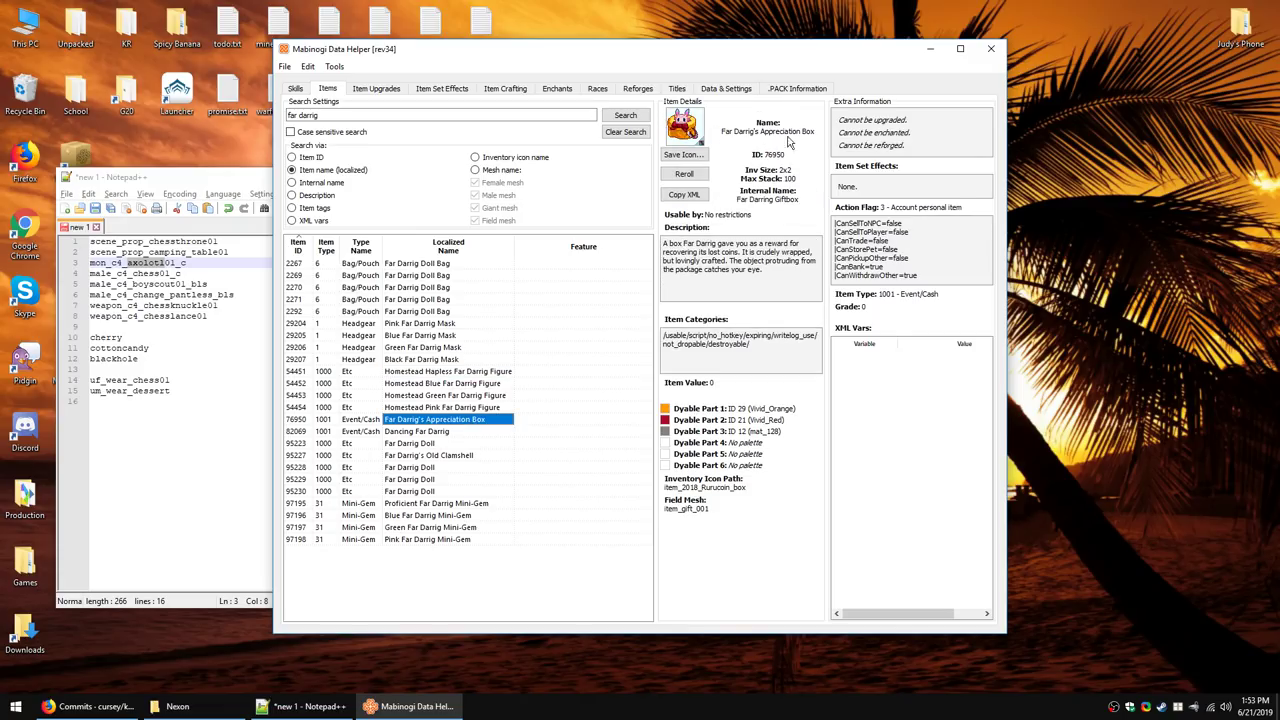
{"action": "left_click_drag", "start_coordinate": [782, 277], "coordinate": [681, 232]}
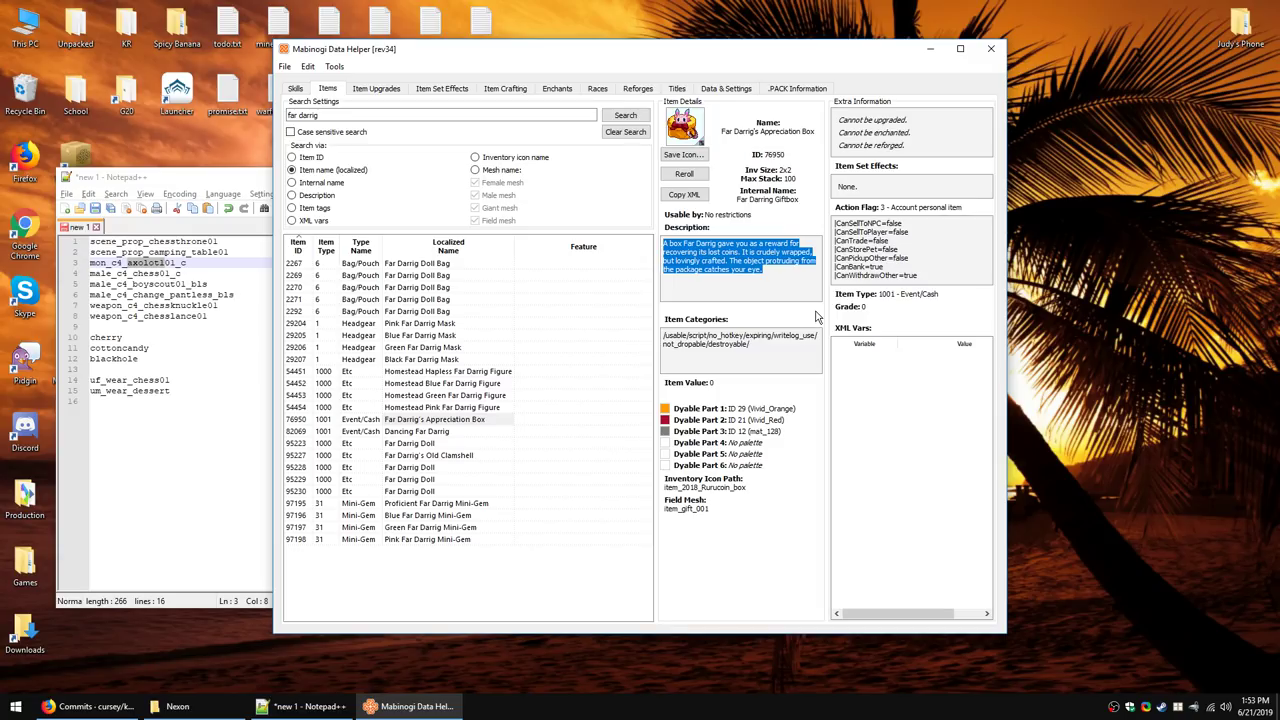
{"action": "left_click", "coordinate": [805, 262]}
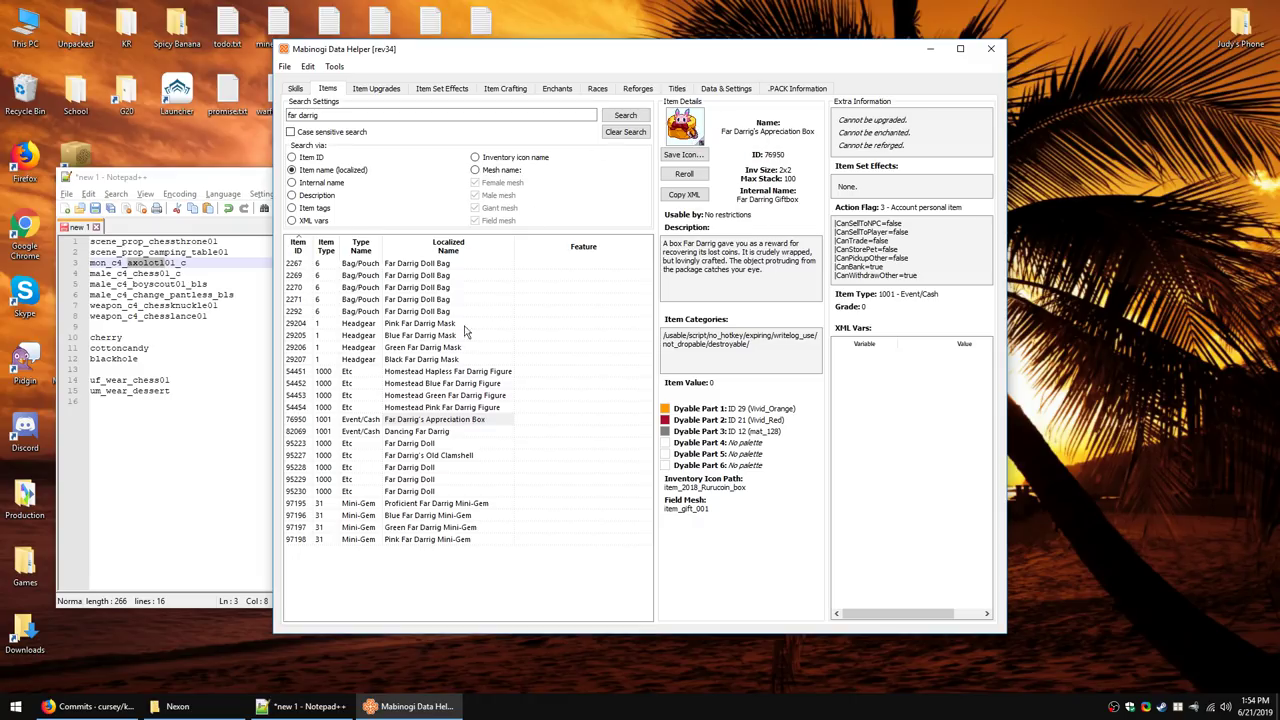
{"action": "left_click", "coordinate": [448, 419]}
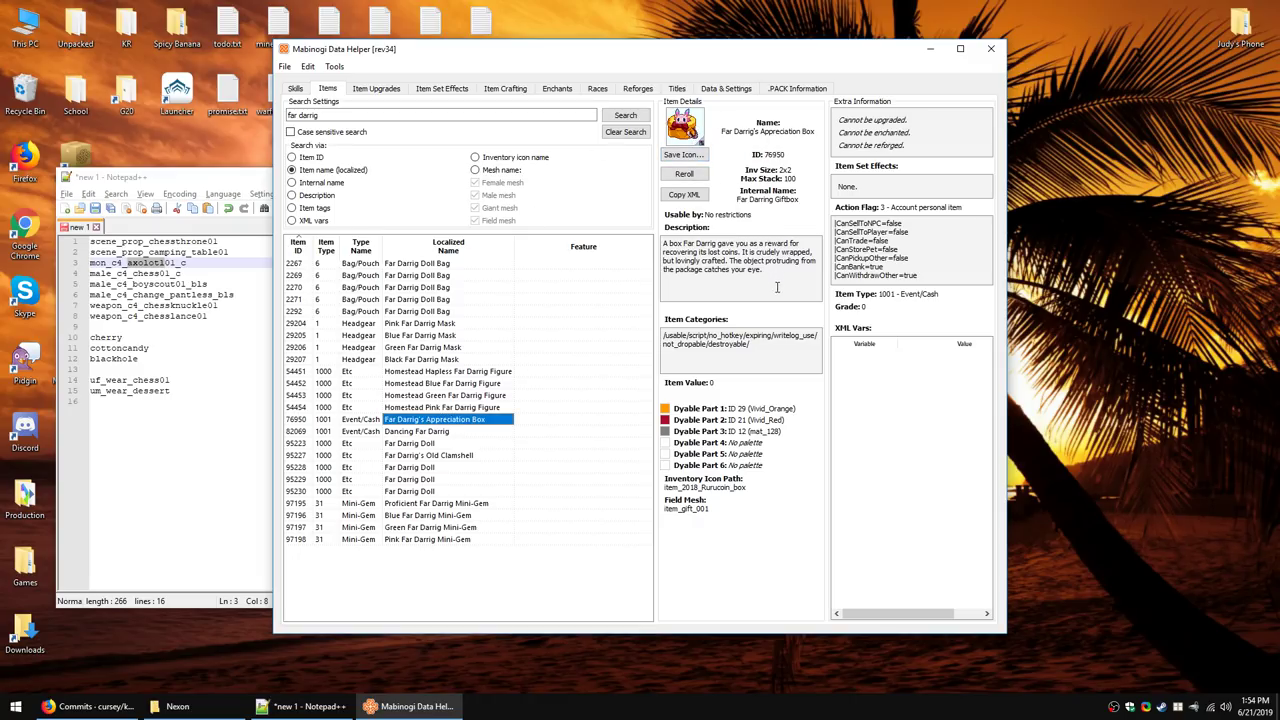
Step: Search for far darrig by description, and view Far Darrig's Appreciation Box and the Pink Far Darrig Mask
{"action": "left_click", "coordinate": [316, 195]}
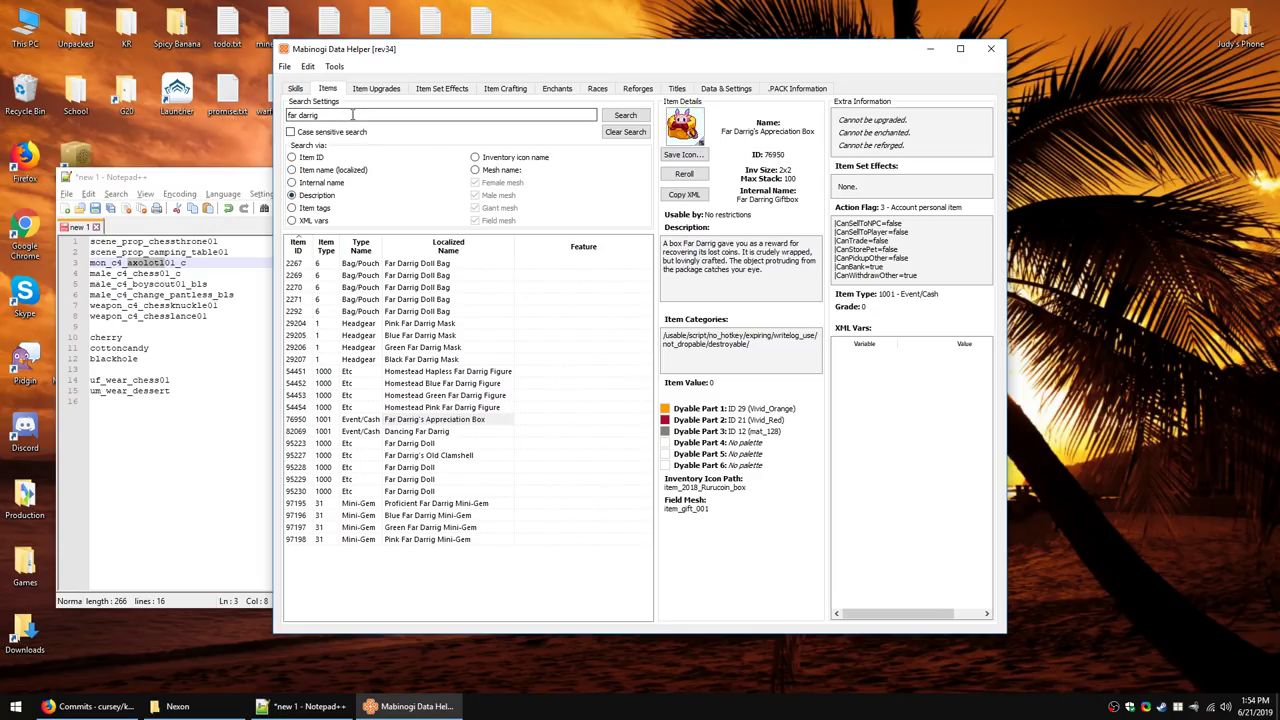
{"action": "left_click", "coordinate": [622, 116]}
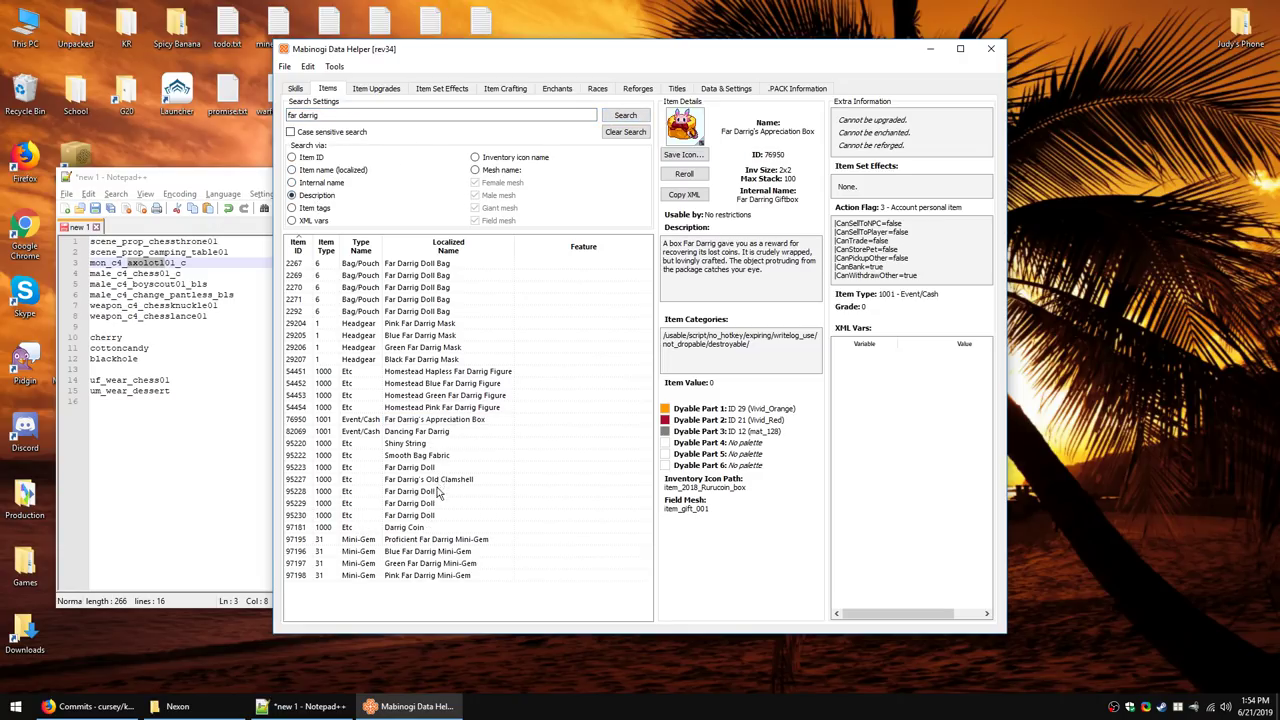
{"action": "left_click", "coordinate": [433, 433]}
{"action": "left_click", "coordinate": [433, 420]}
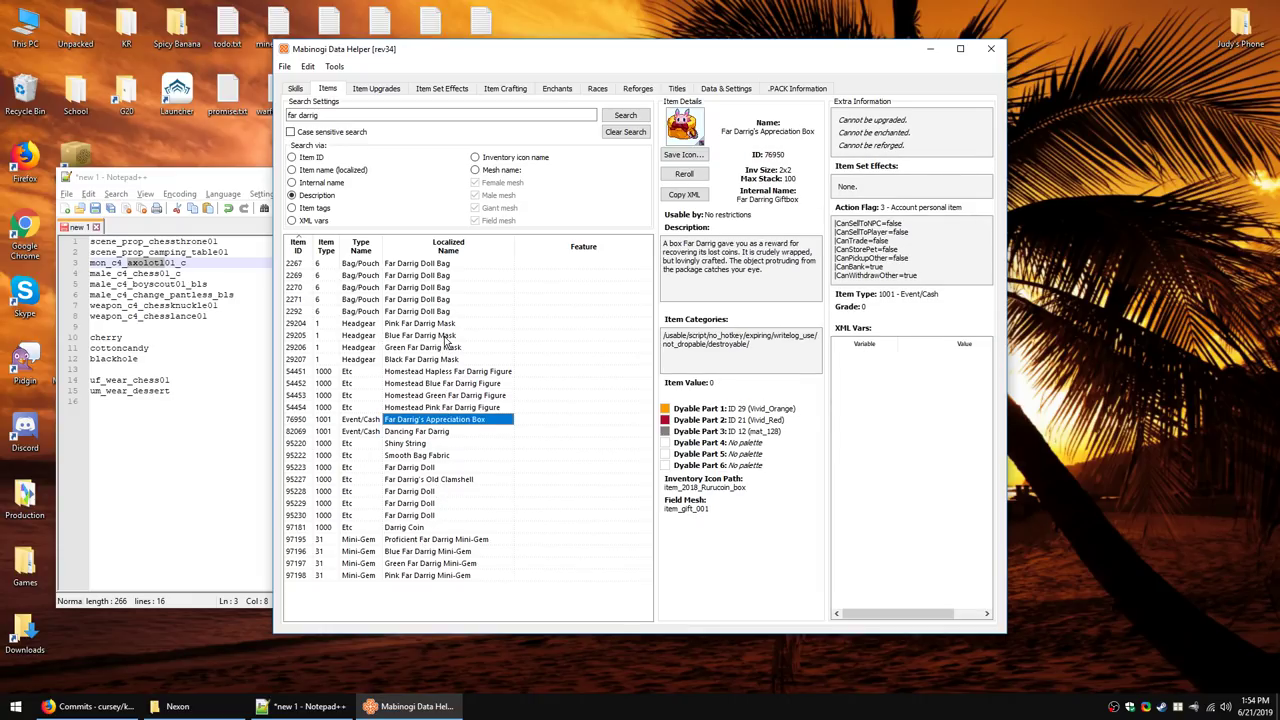
{"action": "left_click", "coordinate": [448, 325]}
Step: Repeat the far darrig search by localized item name and again by description to compare the lists
{"action": "left_click", "coordinate": [333, 171]}
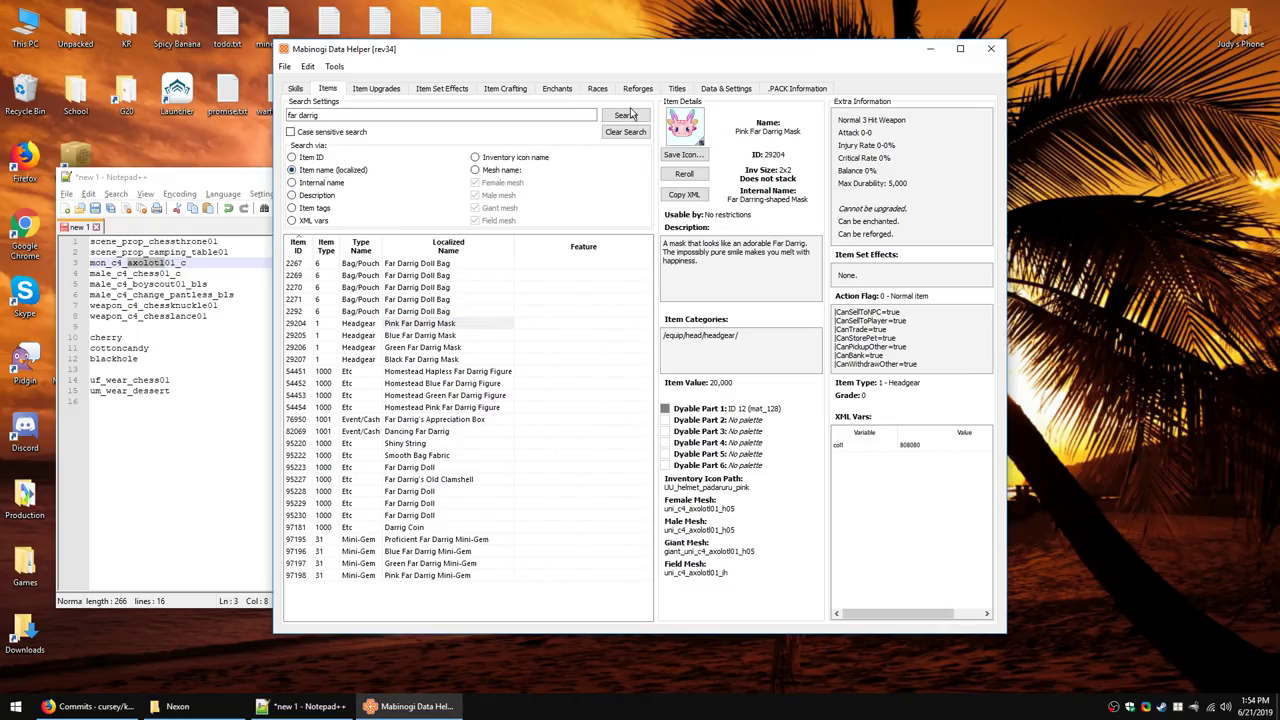
{"action": "left_click", "coordinate": [628, 115]}
{"action": "left_click", "coordinate": [306, 196]}
{"action": "left_click", "coordinate": [625, 116]}
Step: Read the details of Shiny String, Smooth Bag Fabric and the first Far Darrig Doll Bag
{"action": "left_click", "coordinate": [440, 444]}
{"action": "key", "text": "Down"}
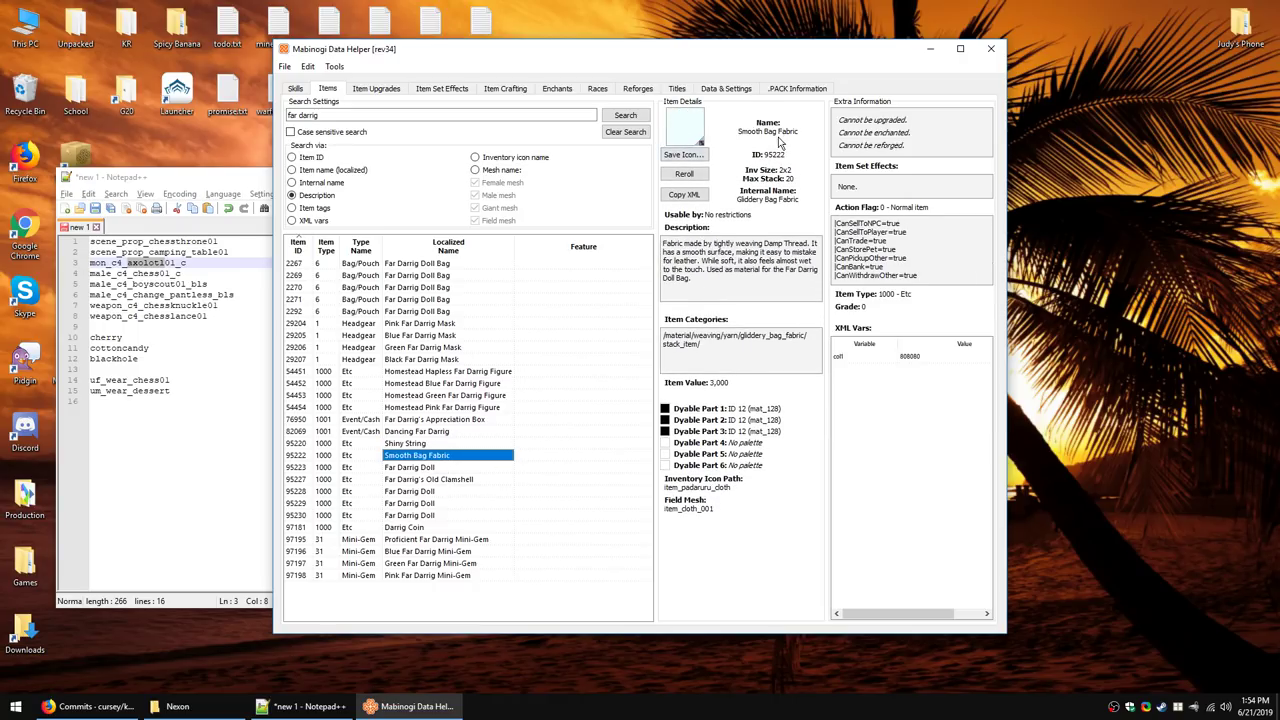
{"action": "key", "text": "Up"}
{"action": "key", "text": "Down"}
{"action": "left_click_drag", "start_coordinate": [707, 270], "coordinate": [708, 280]}
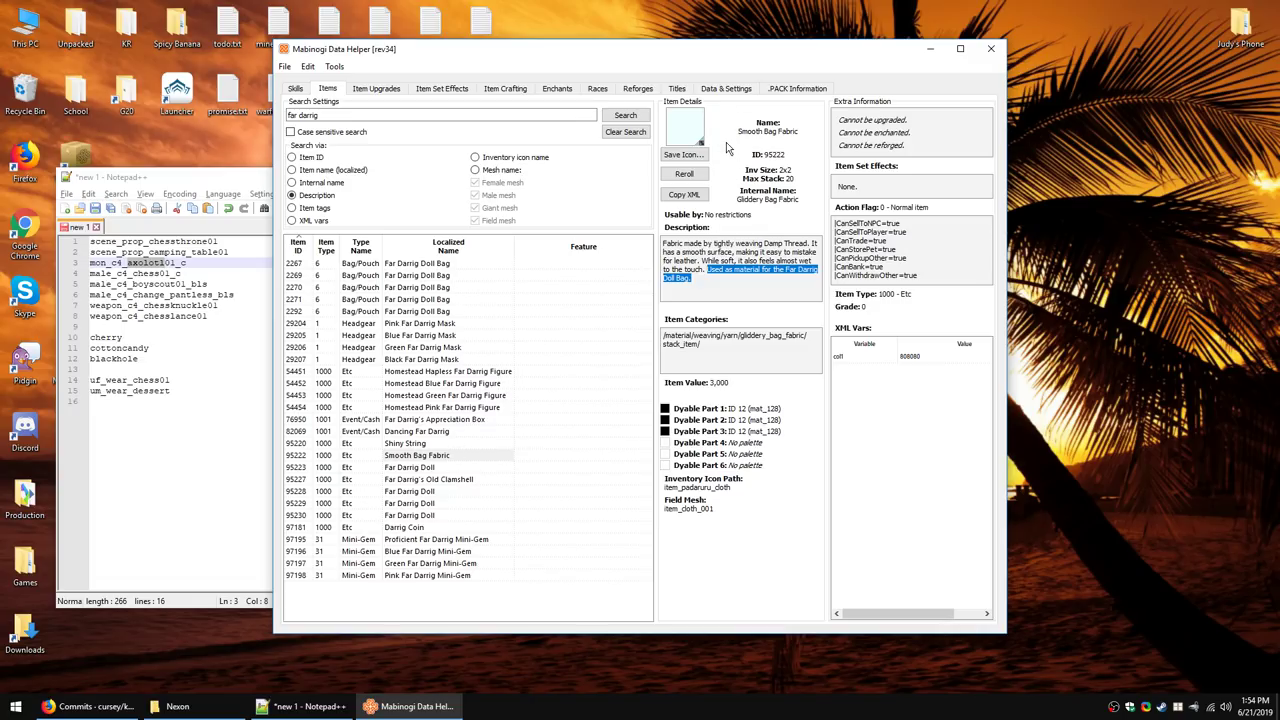
{"action": "left_click", "coordinate": [450, 264]}
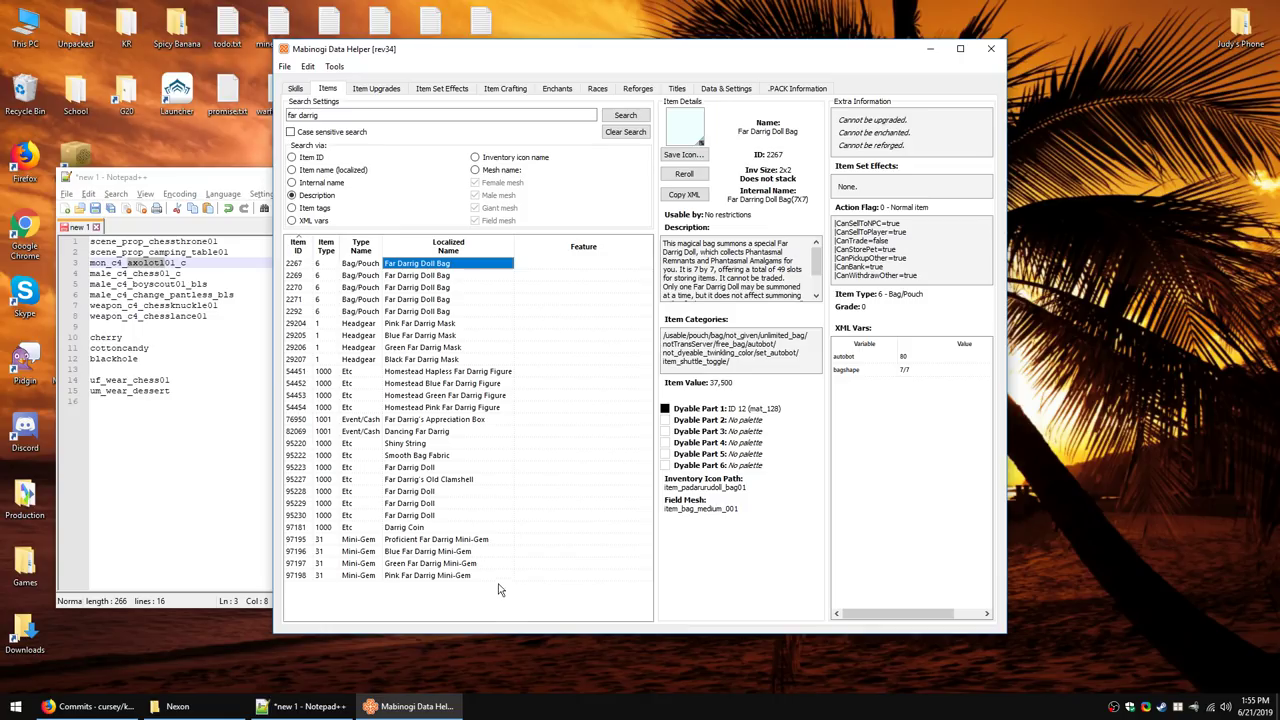
Step: View the details of the Green, Blue and Proficient Far Darrig Mini-Gems
{"action": "left_click", "coordinate": [469, 565]}
{"action": "left_click", "coordinate": [473, 553]}
{"action": "left_click", "coordinate": [475, 541]}
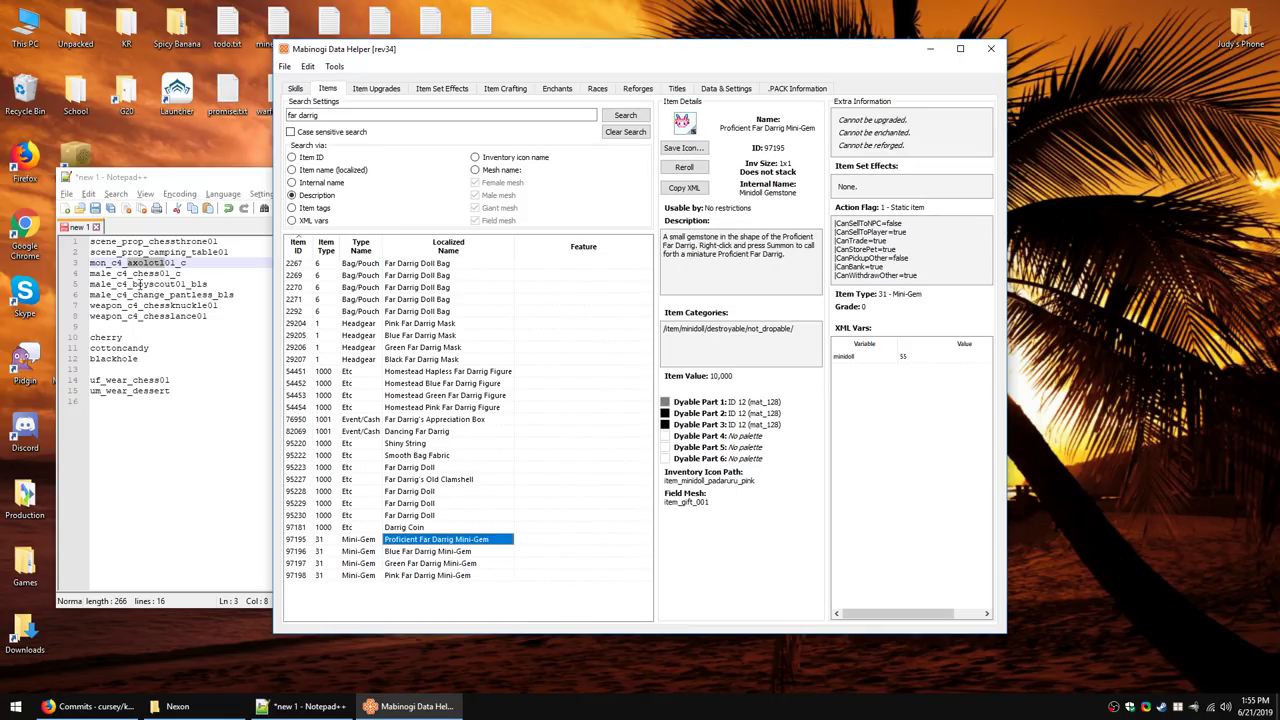
Step: Check the noted scene_prop_chessthrone01 entry, search items for chess by localized name, and view the Chess Throne's details
{"action": "left_click", "coordinate": [192, 241]}
{"action": "left_click", "coordinate": [334, 149]}
{"action": "left_click", "coordinate": [316, 174]}
{"action": "triple_click", "coordinate": [352, 116]}
{"action": "type", "text": "chess"}
{"action": "key", "text": "Return"}
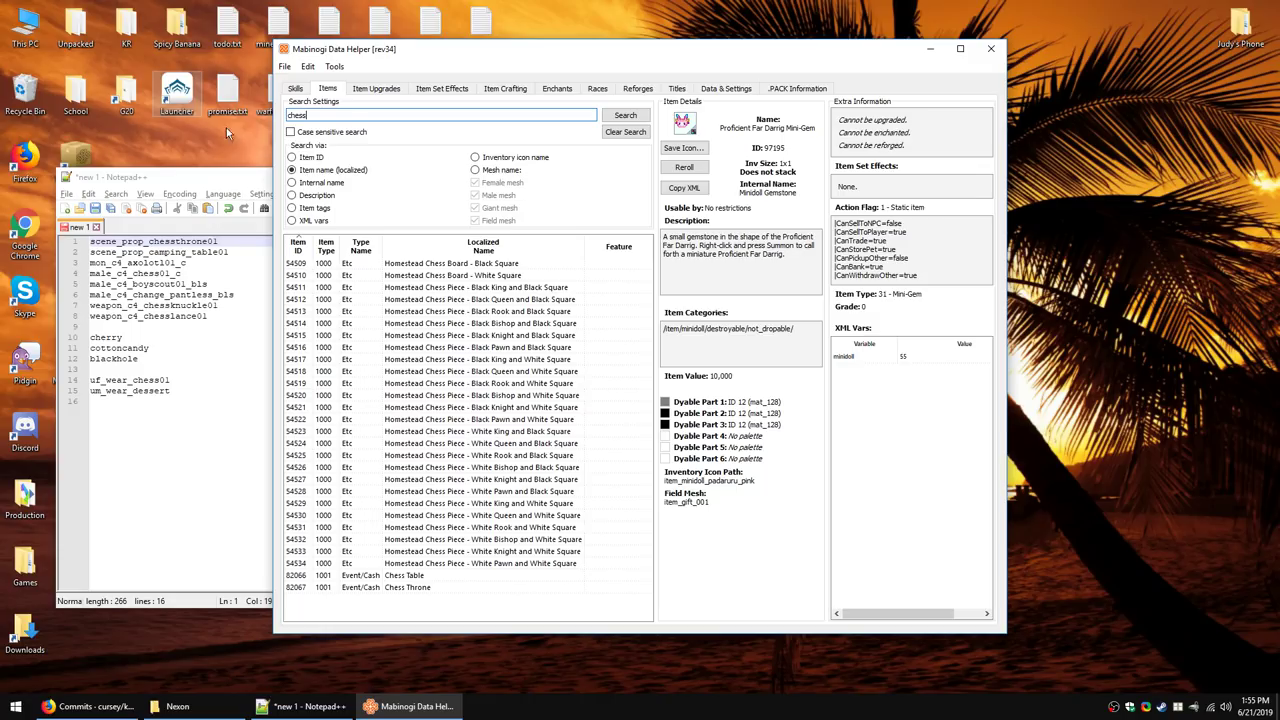
{"action": "left_click", "coordinate": [408, 588]}
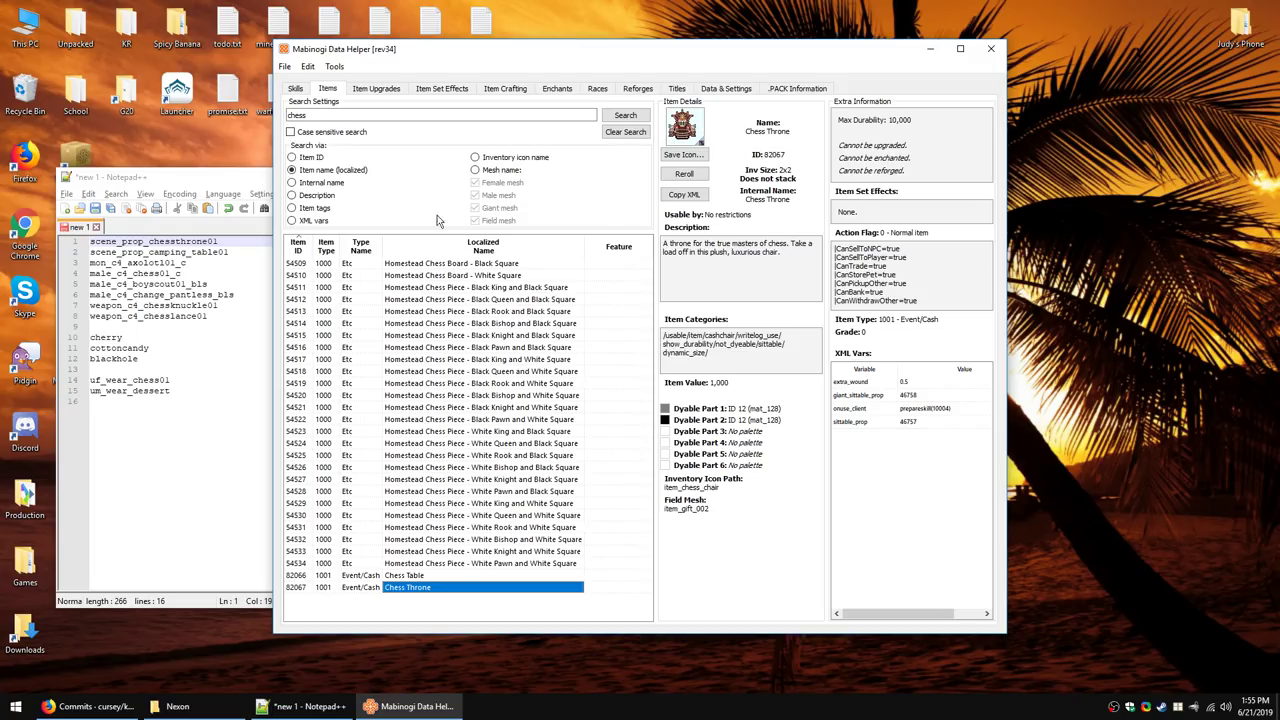
Step: Search items for boyscout by localized name, and repeat the search by inventory icon name
{"action": "left_click", "coordinate": [334, 114]}
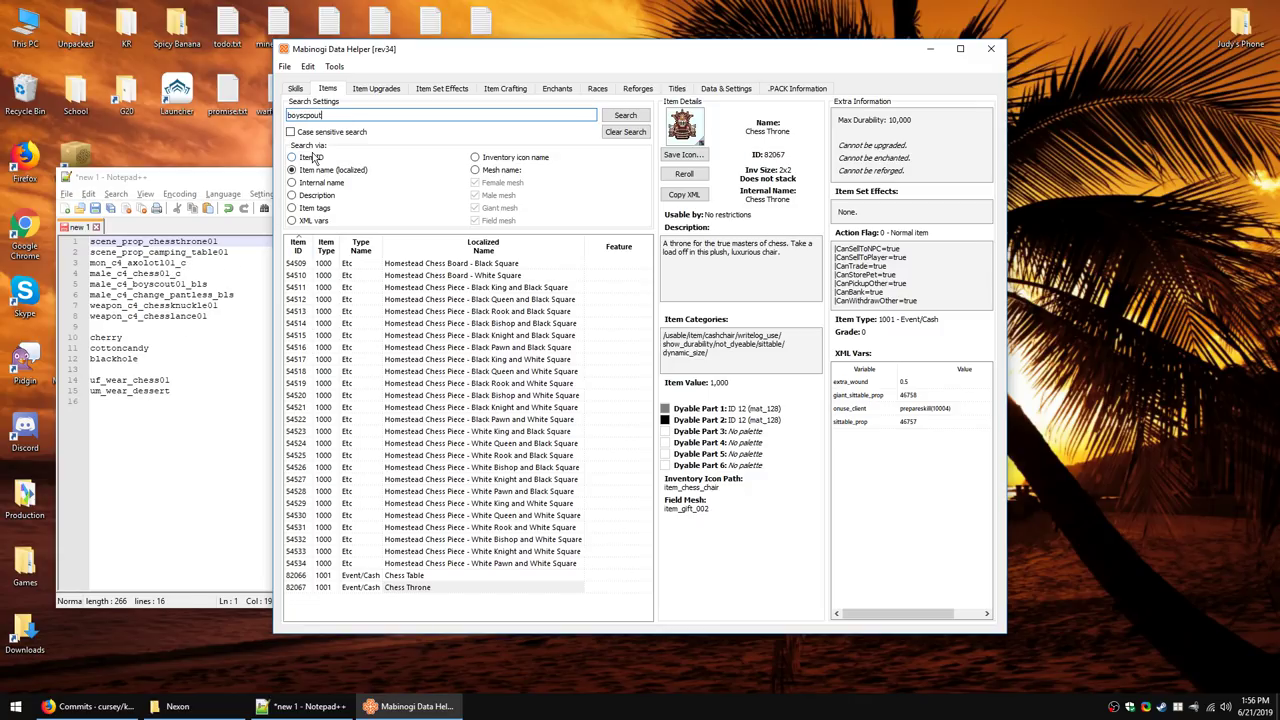
{"action": "key", "text": "Return"}
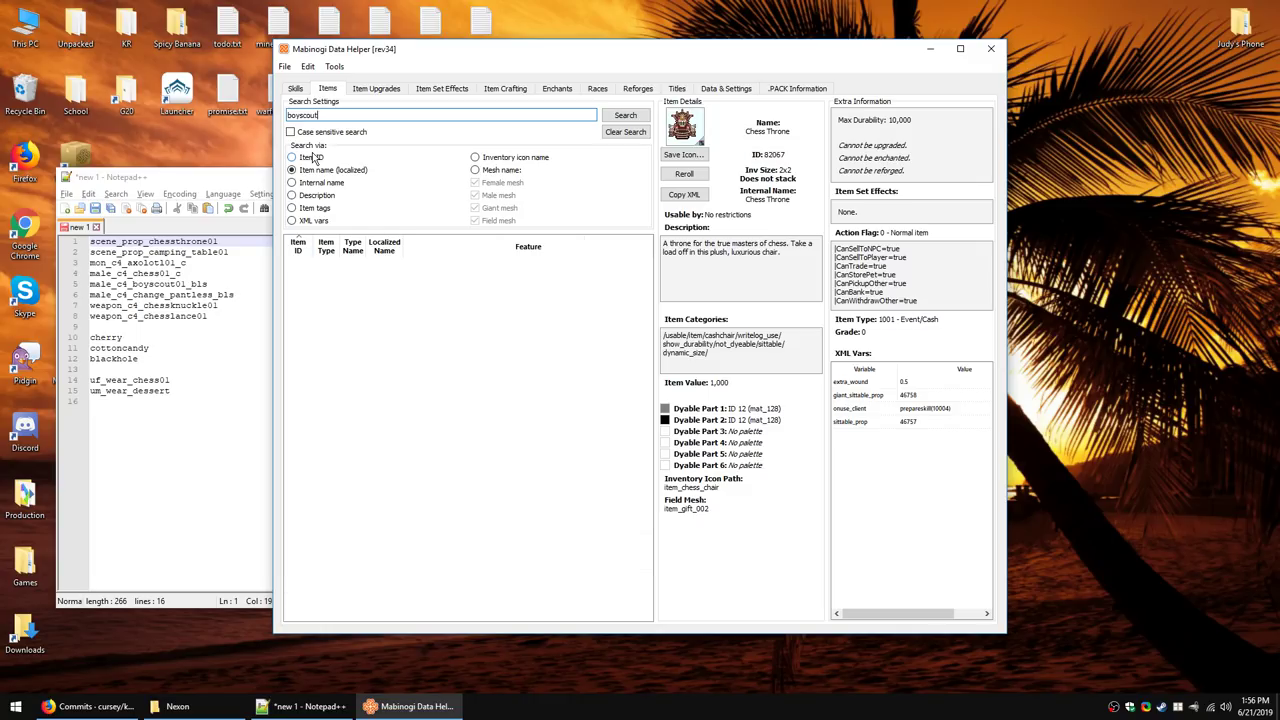
{"action": "left_click", "coordinate": [322, 196]}
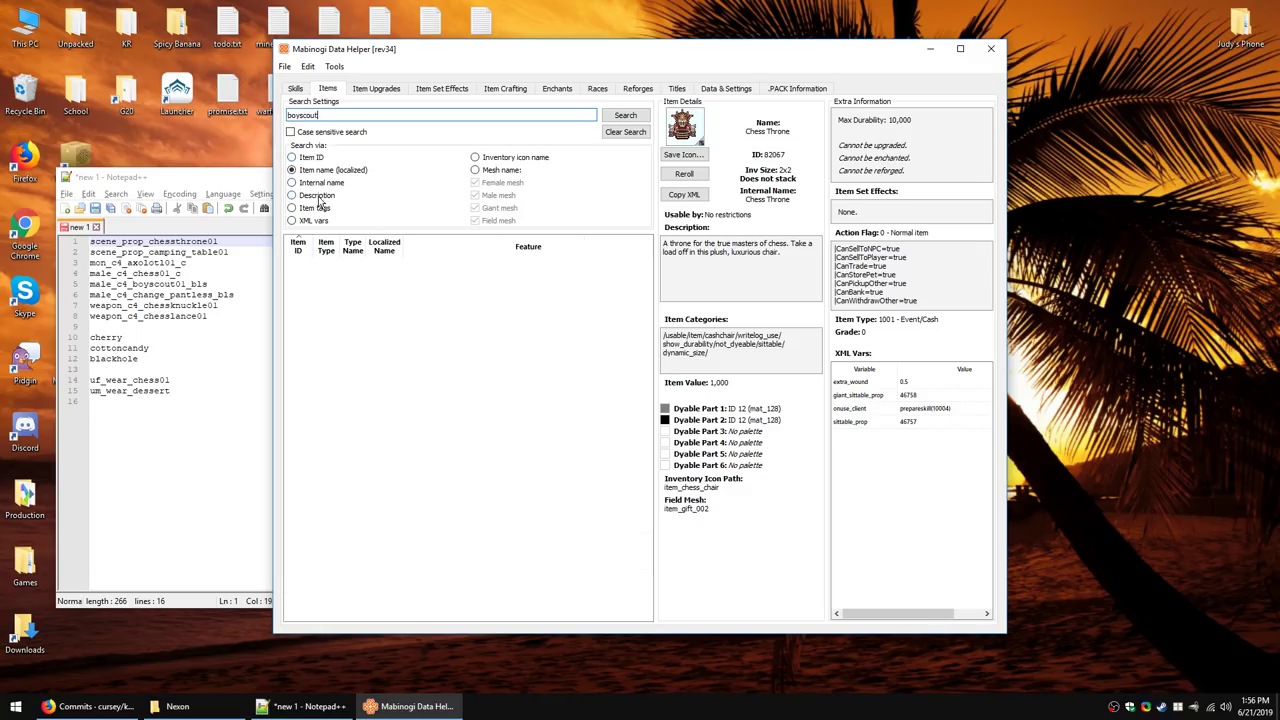
{"action": "left_click", "coordinate": [620, 116]}
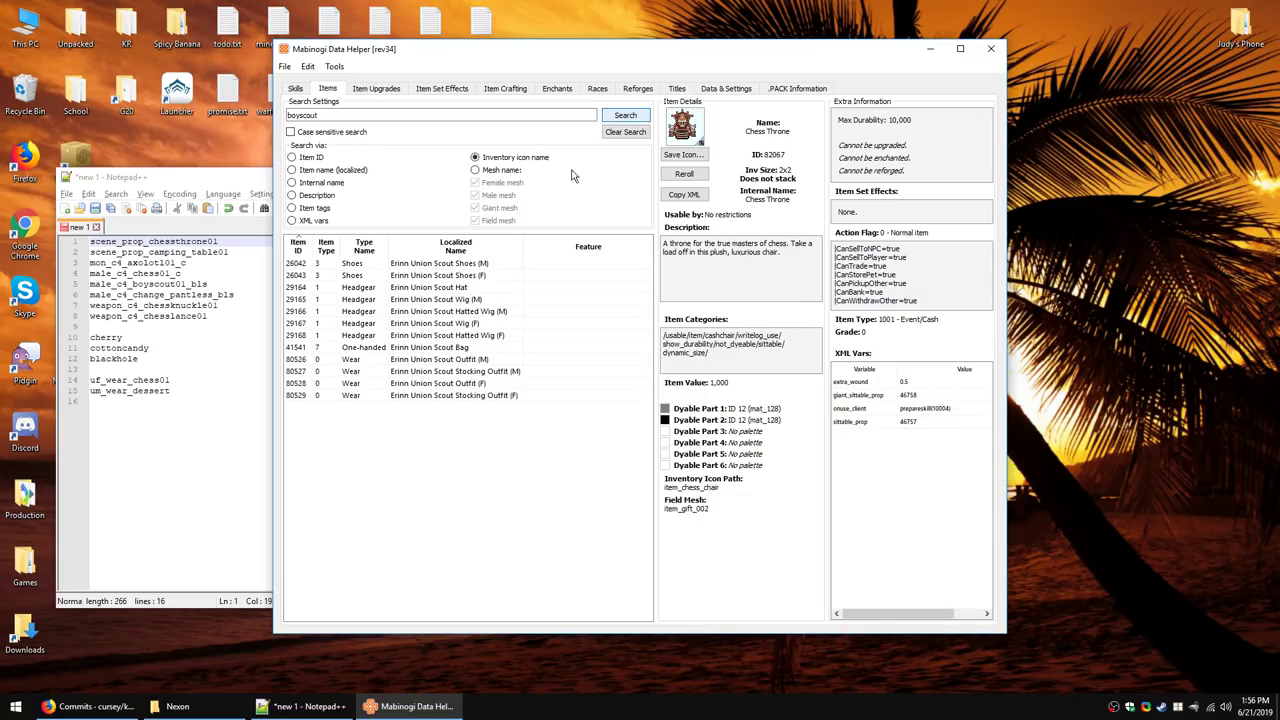
Step: Open the 3D rendering of the Erinn Union Scout Outfit (M) and examine it from several angles
{"action": "left_click", "coordinate": [414, 300]}
{"action": "left_click", "coordinate": [422, 348]}
{"action": "left_click", "coordinate": [427, 360]}
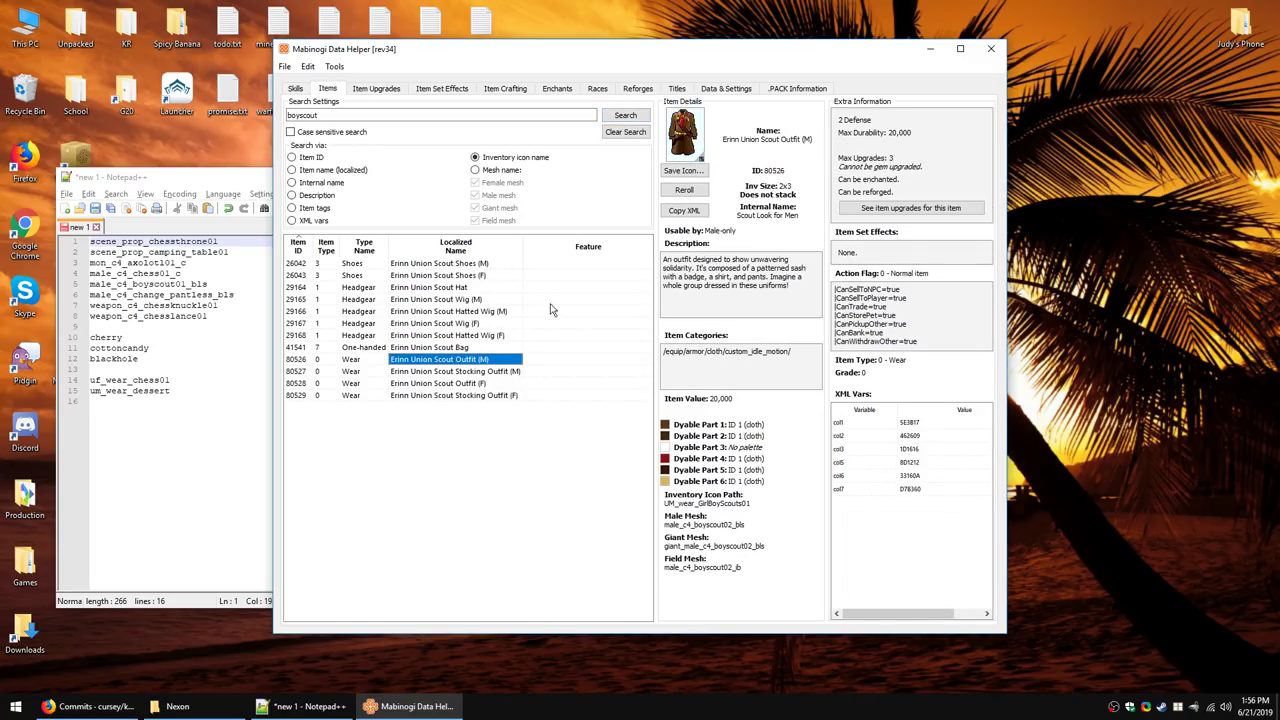
{"action": "left_click", "coordinate": [695, 155]}
{"action": "mouse_move", "coordinate": [711, 298]}
{"action": "left_mouse_down"}
{"action": "mouse_move", "coordinate": [634, 302]}
{"action": "mouse_move", "coordinate": [690, 296]}
{"action": "left_mouse_up"}
{"action": "scroll", "coordinate": [660, 286], "scroll_direction": "up", "scroll_amount": 5}
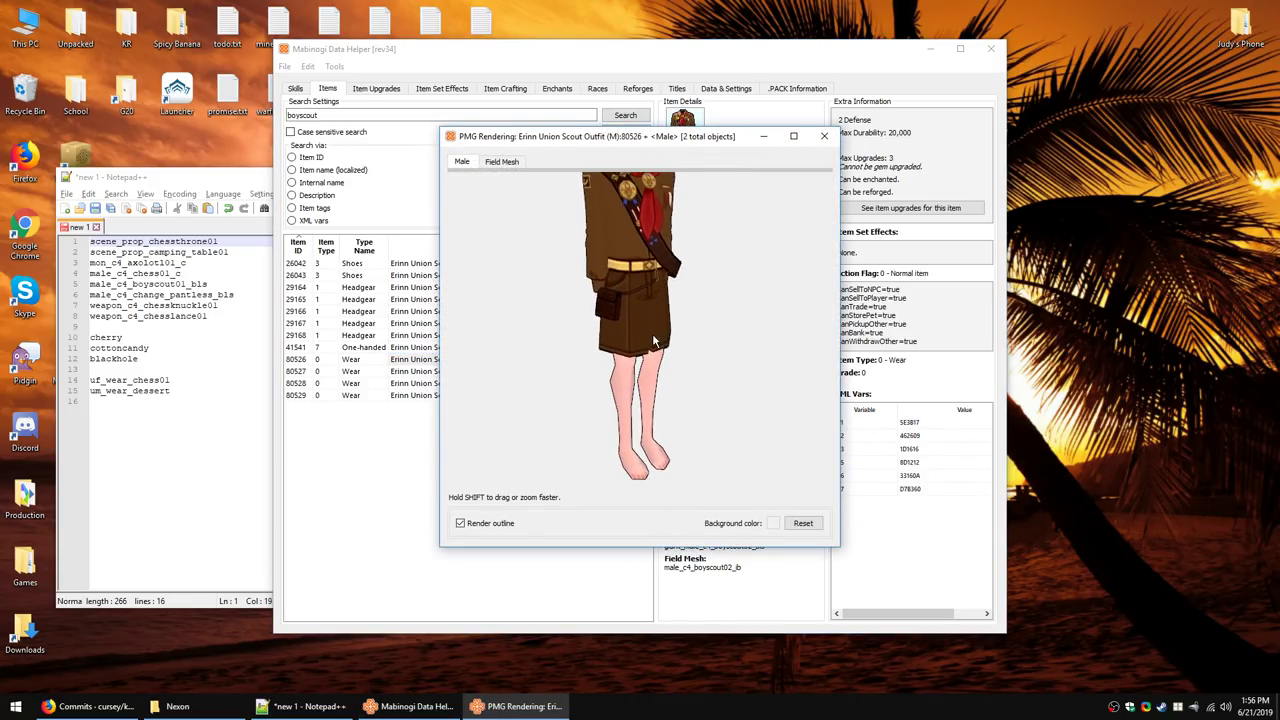
{"action": "scroll", "coordinate": [650, 340], "scroll_direction": "down", "scroll_amount": 3}
{"action": "scroll", "coordinate": [643, 315], "scroll_direction": "up", "scroll_amount": 2}
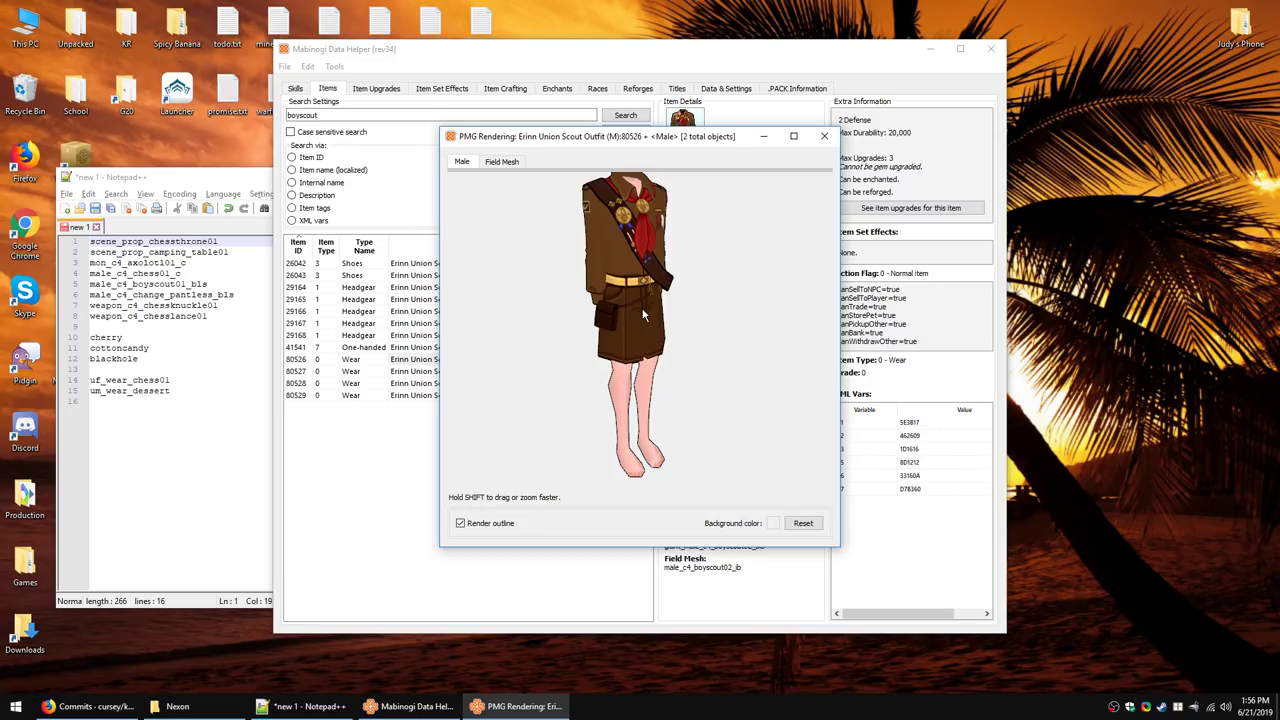
{"action": "left_click_drag", "start_coordinate": [641, 303], "coordinate": [675, 294]}
{"action": "scroll", "coordinate": [623, 318], "scroll_direction": "up", "scroll_amount": 1}
{"action": "left_click_drag", "start_coordinate": [676, 139], "coordinate": [562, 157]}
{"action": "left_click", "coordinate": [651, 145]}
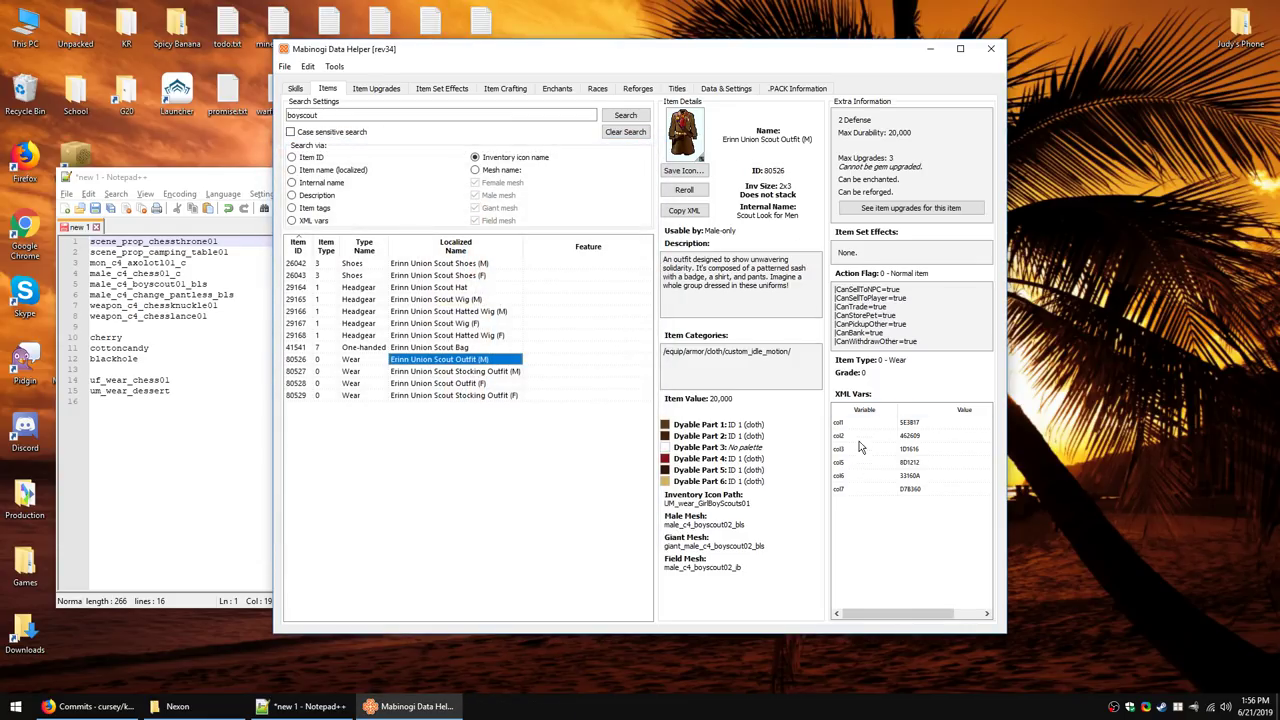
Step: Set the scout outfit's dyeable part 1 to bright green (#00ff00) and preview the recolored outfit in 3D
{"action": "left_click", "coordinate": [661, 426]}
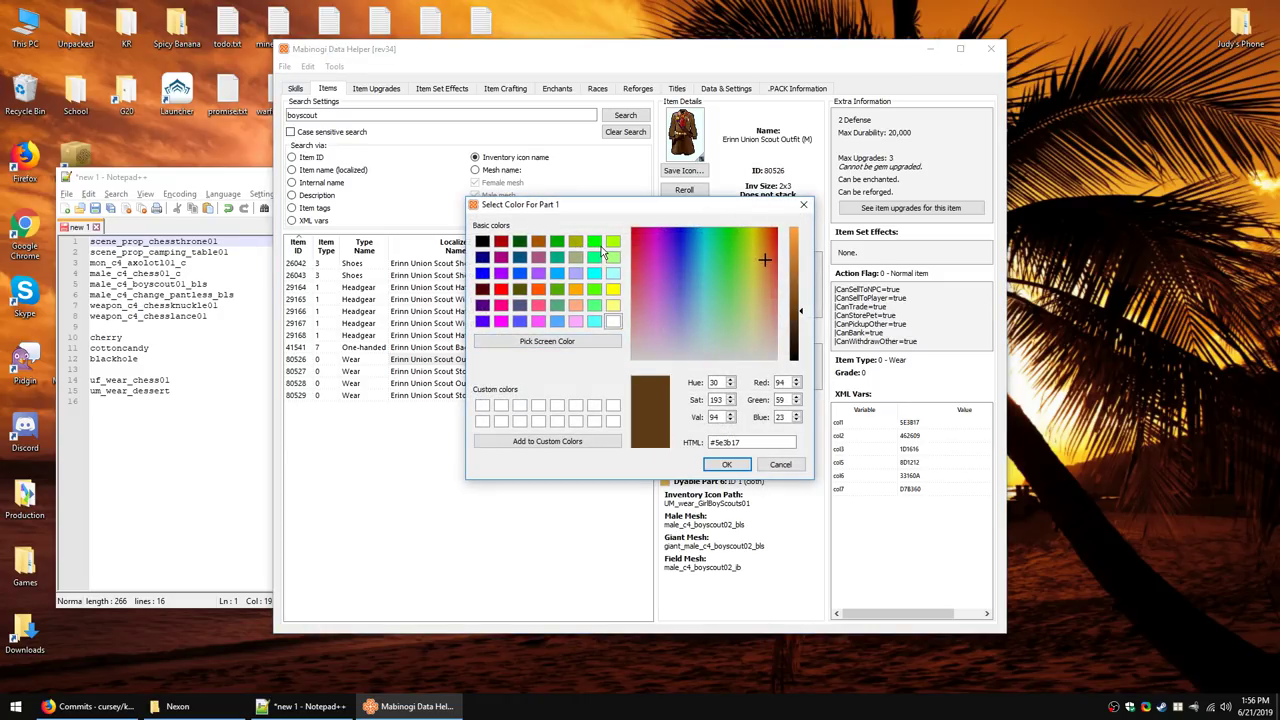
{"action": "left_click", "coordinate": [595, 243]}
{"action": "left_click", "coordinate": [724, 465]}
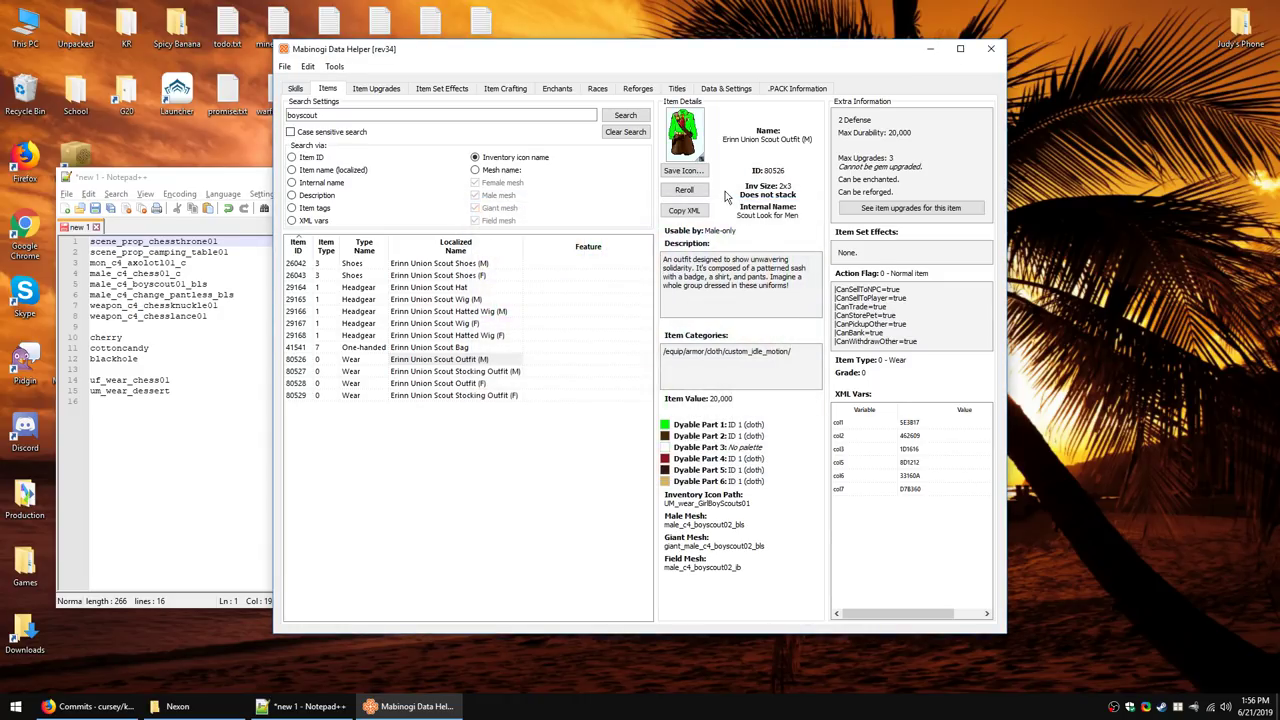
{"action": "left_click", "coordinate": [688, 148]}
{"action": "left_click_drag", "start_coordinate": [579, 308], "coordinate": [662, 338]}
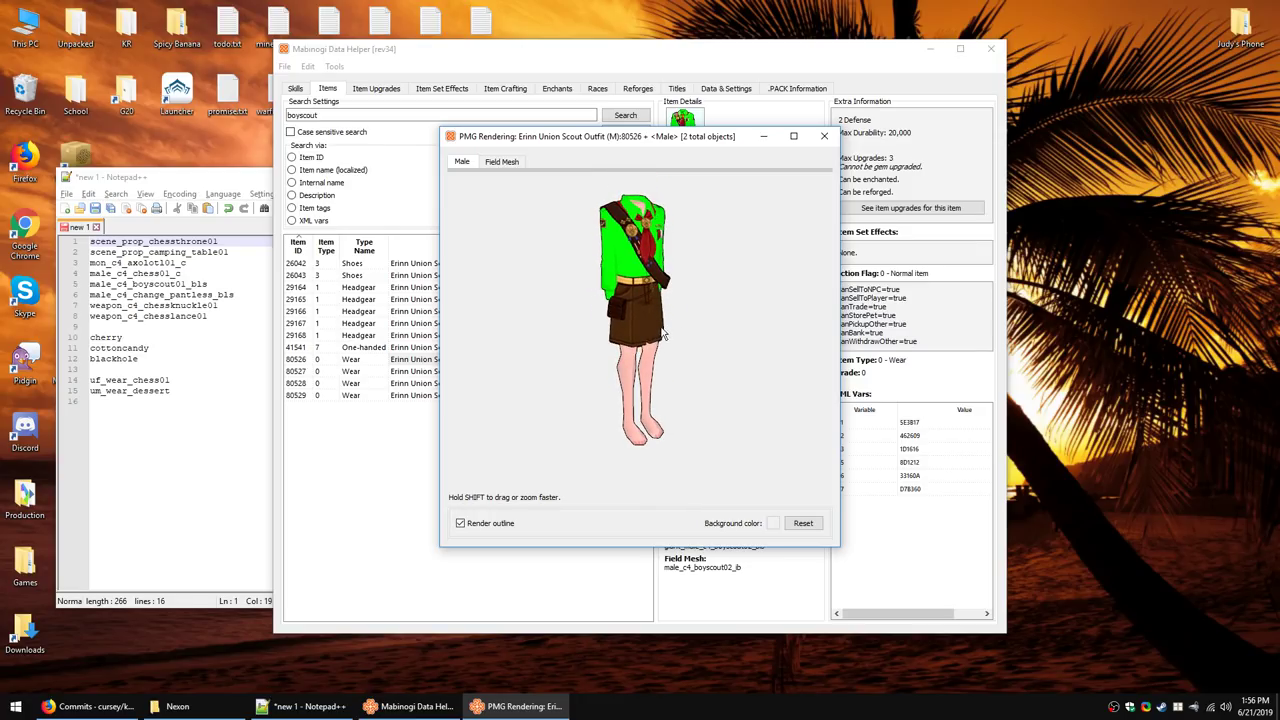
{"action": "left_click", "coordinate": [825, 135]}
Step: Recolor the scout outfit's dyeable part 1 to grey and dyeable part 2 to black
{"action": "left_click", "coordinate": [666, 427]}
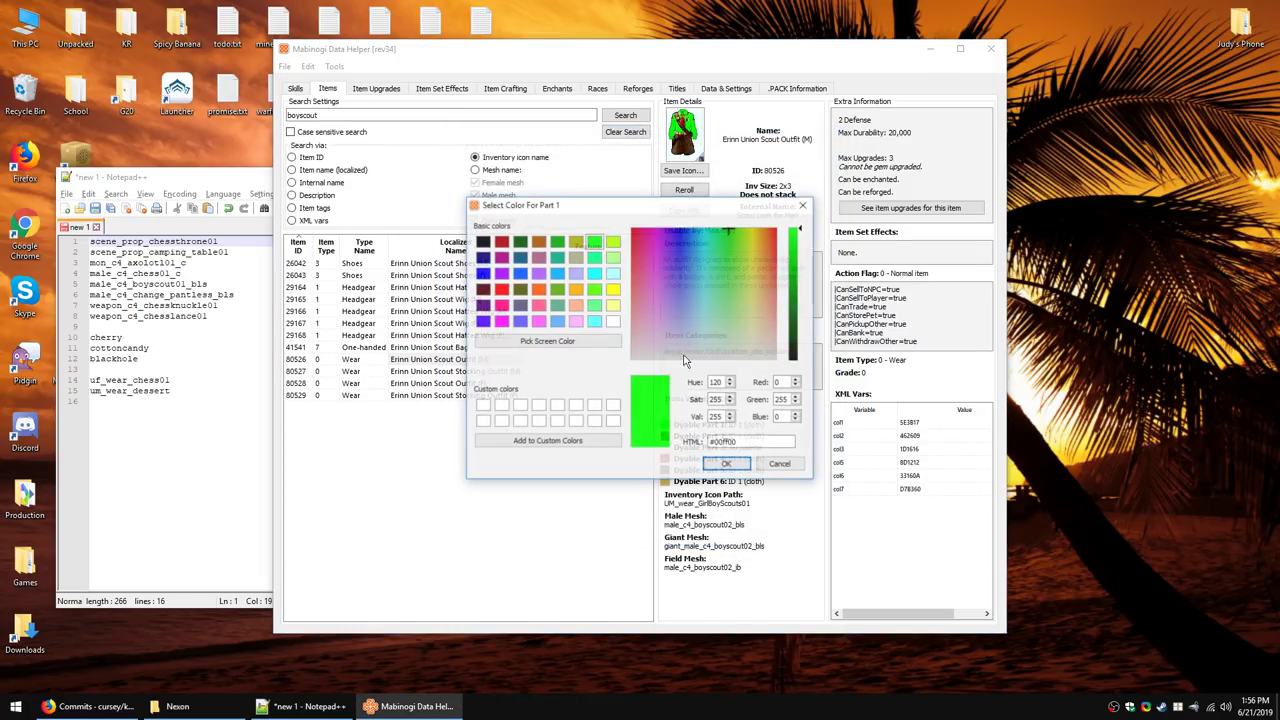
{"action": "left_click_drag", "start_coordinate": [700, 300], "coordinate": [626, 364]}
{"action": "left_click_drag", "start_coordinate": [799, 262], "coordinate": [799, 275]}
{"action": "left_click", "coordinate": [726, 464]}
{"action": "left_click", "coordinate": [666, 436]}
{"action": "left_click", "coordinate": [720, 346]}
{"action": "left_click", "coordinate": [712, 230]}
{"action": "left_click_drag", "start_coordinate": [801, 309], "coordinate": [799, 360]}
{"action": "left_click", "coordinate": [726, 464]}
Step: Examine the recolored scout outfit in an enlarged 3D rendering window beside the item details, then close it
{"action": "left_click", "coordinate": [700, 156]}
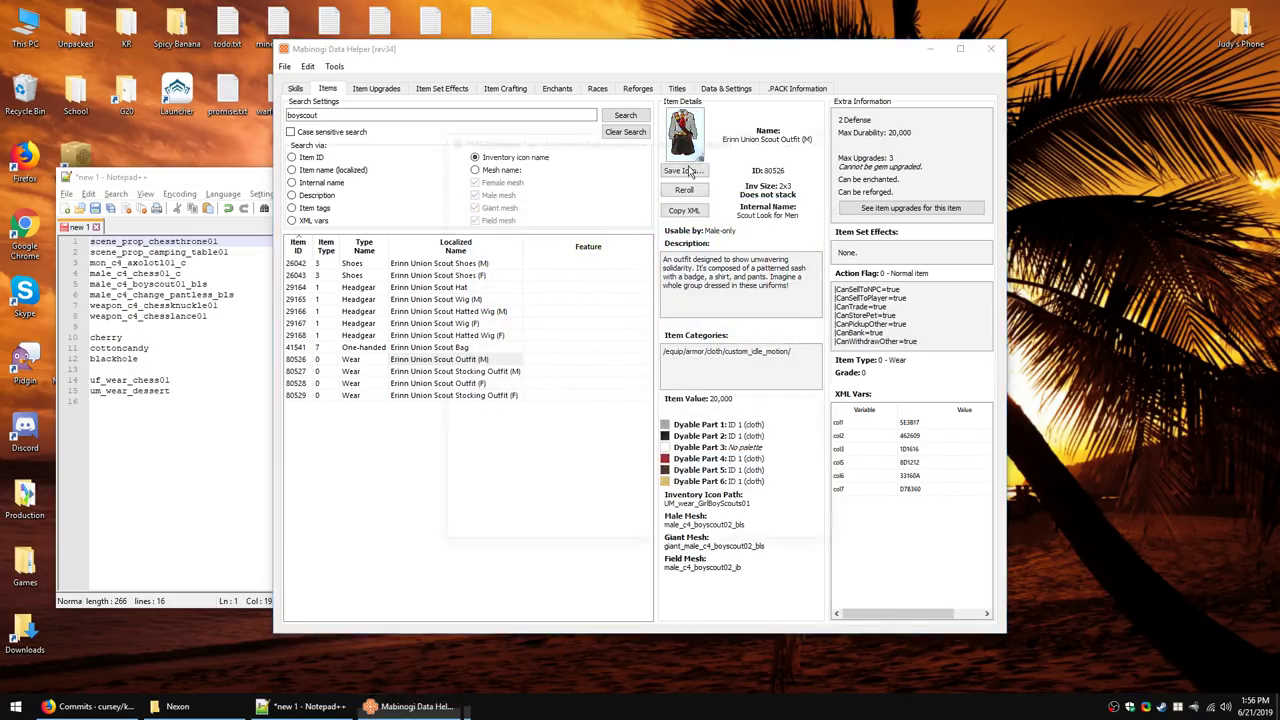
{"action": "left_click_drag", "start_coordinate": [545, 320], "coordinate": [716, 386]}
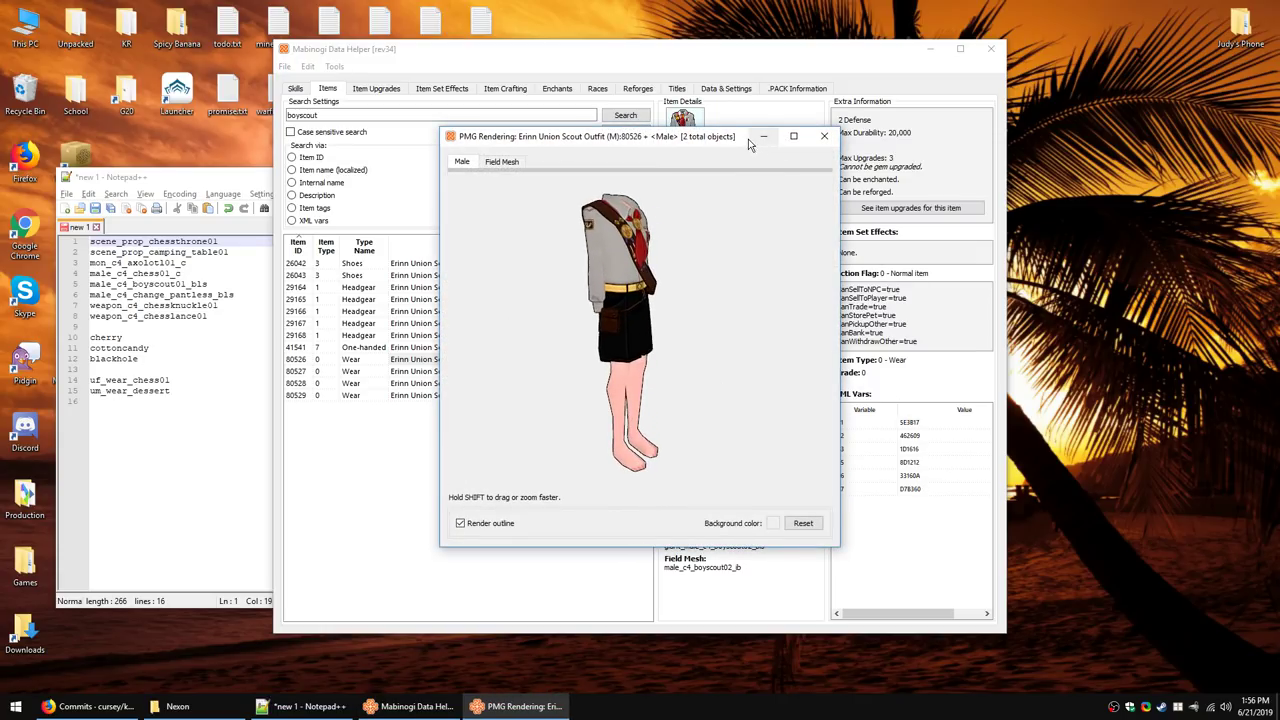
{"action": "left_click_drag", "start_coordinate": [748, 137], "coordinate": [513, 89]}
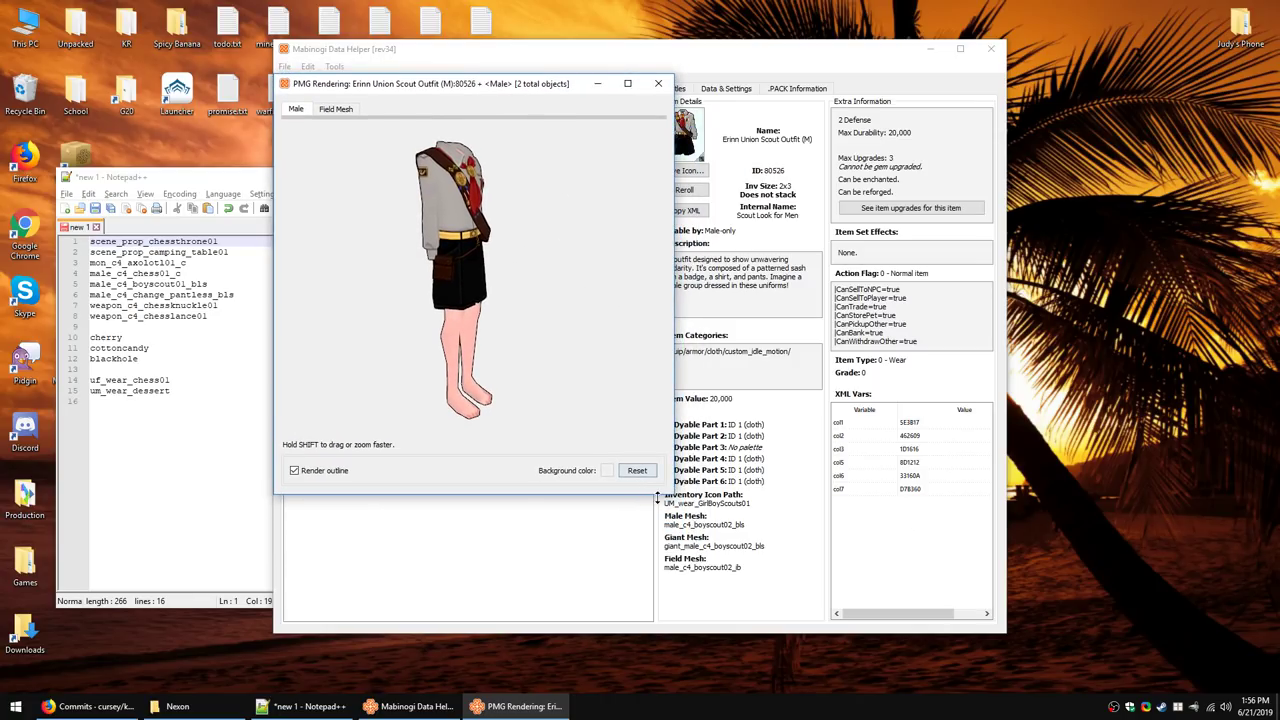
{"action": "left_click_drag", "start_coordinate": [658, 497], "coordinate": [654, 622]}
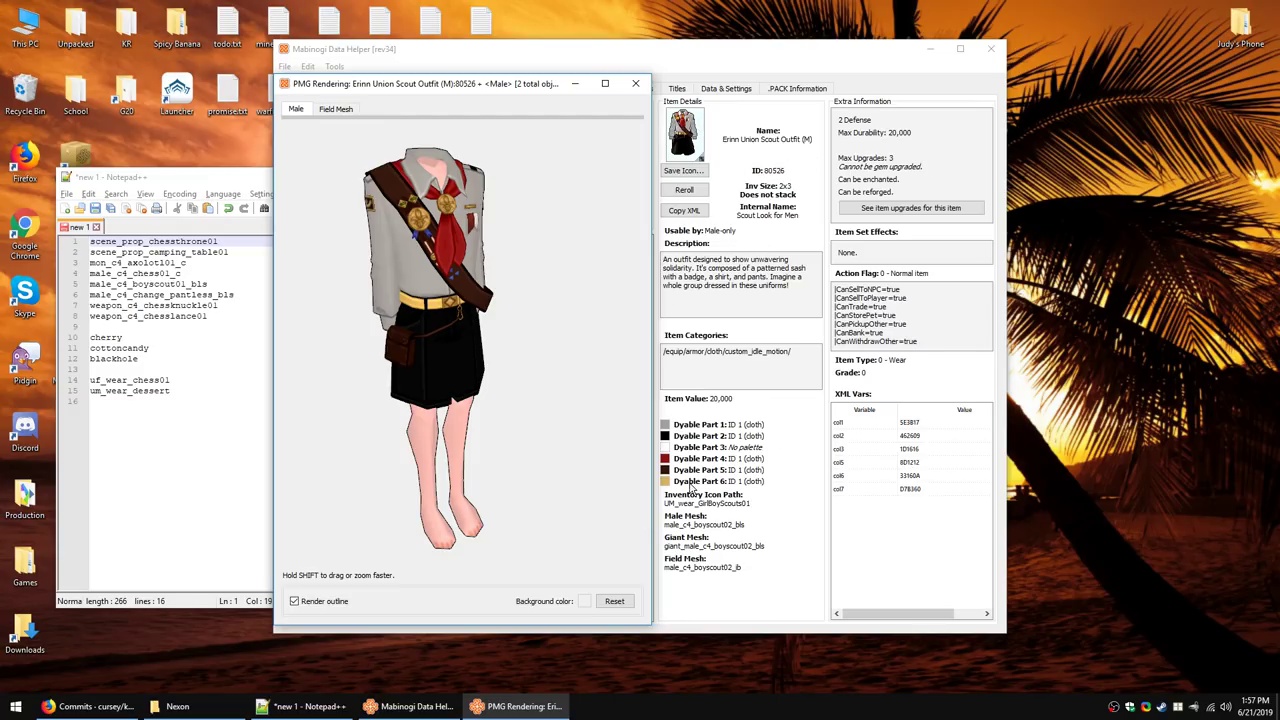
{"action": "left_click_drag", "start_coordinate": [436, 260], "coordinate": [457, 337]}
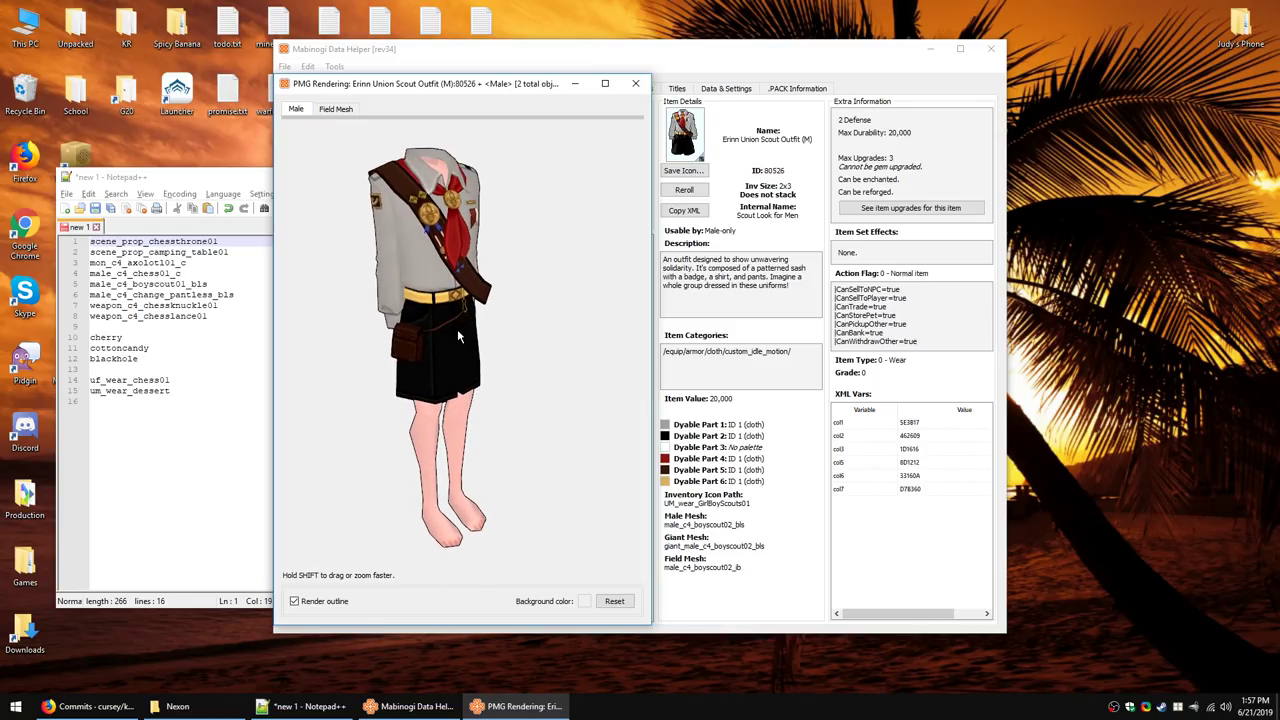
{"action": "left_click", "coordinate": [635, 83]}
Step: Check the mesh names in the notes, search items by mesh name for "chessknuckle" and show the Checkmate Pawn's Knuckle details
{"action": "left_click", "coordinate": [221, 279]}
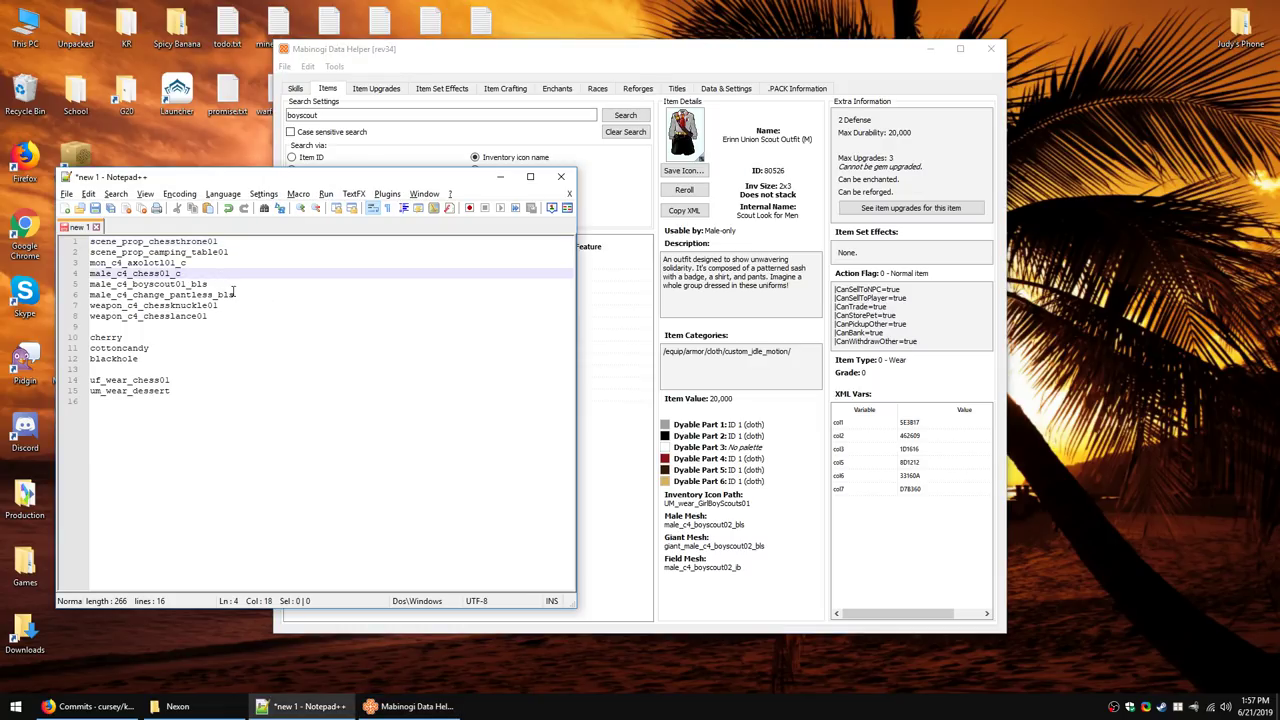
{"action": "left_click", "coordinate": [253, 305]}
{"action": "key", "text": "Down"}
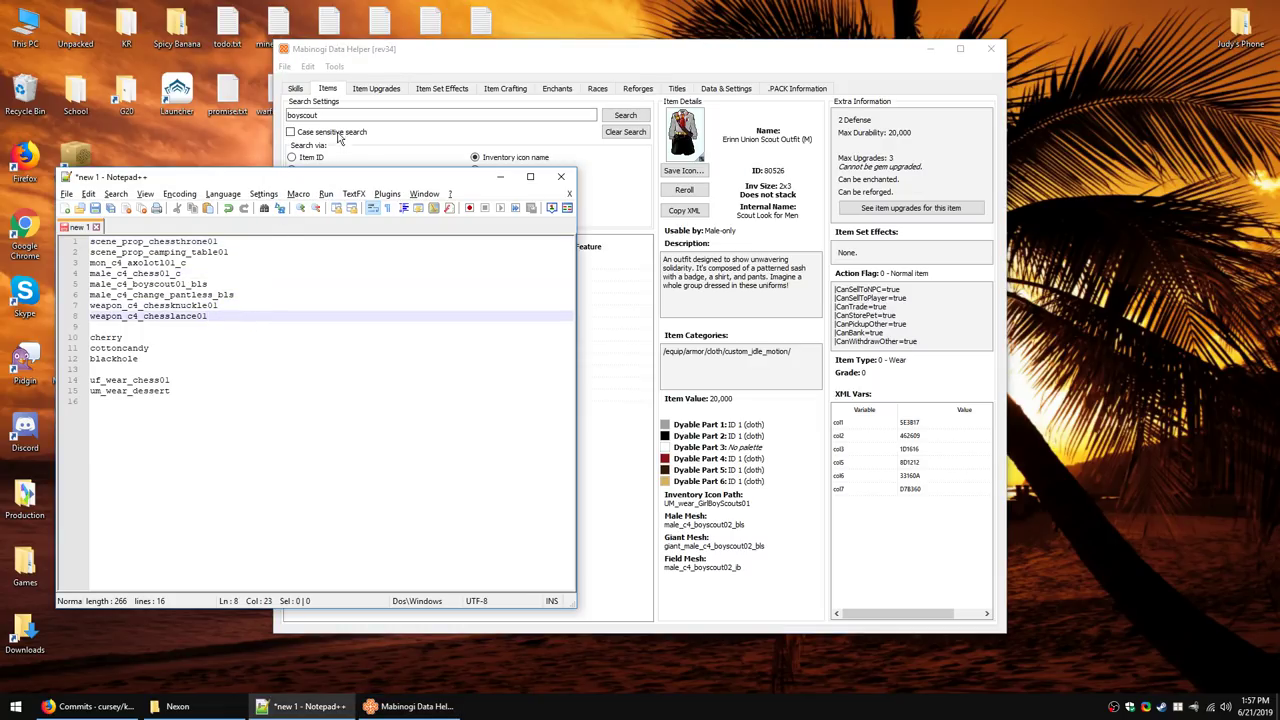
{"action": "left_click", "coordinate": [341, 117]}
{"action": "type", "text": "chessknuckle"}
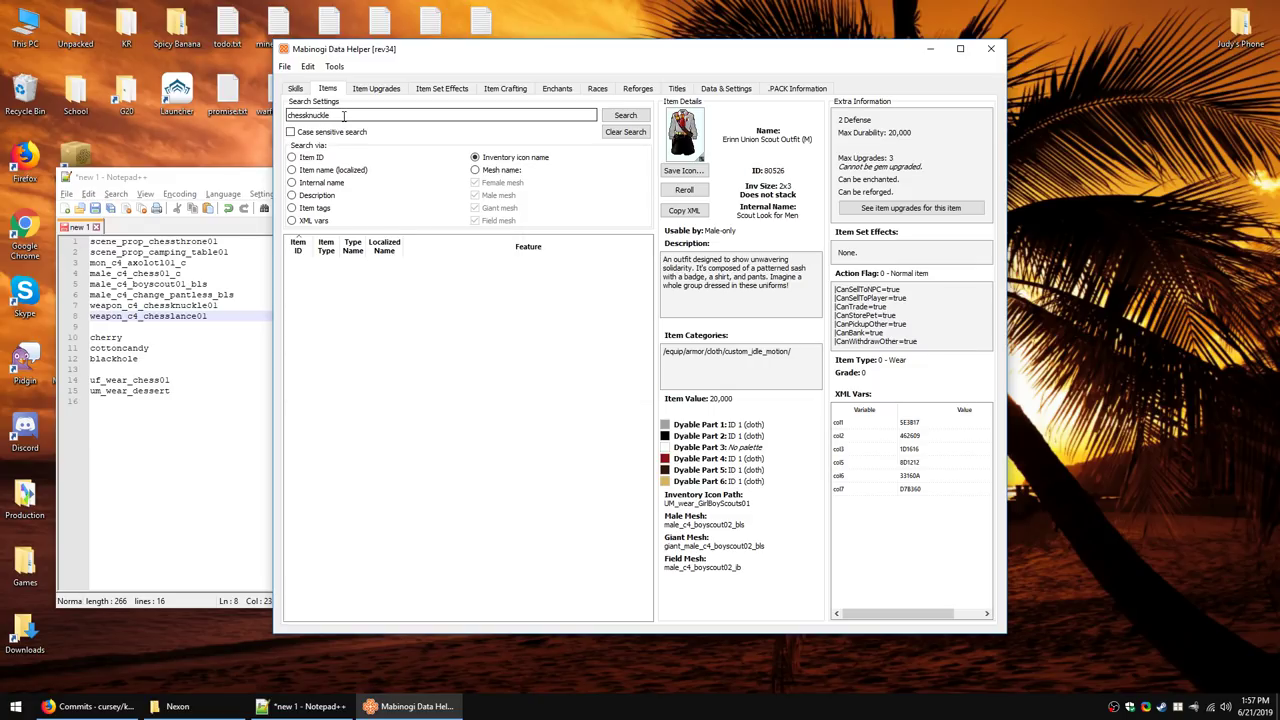
{"action": "left_click", "coordinate": [475, 170]}
{"action": "left_click", "coordinate": [625, 116]}
{"action": "left_click", "coordinate": [409, 265]}
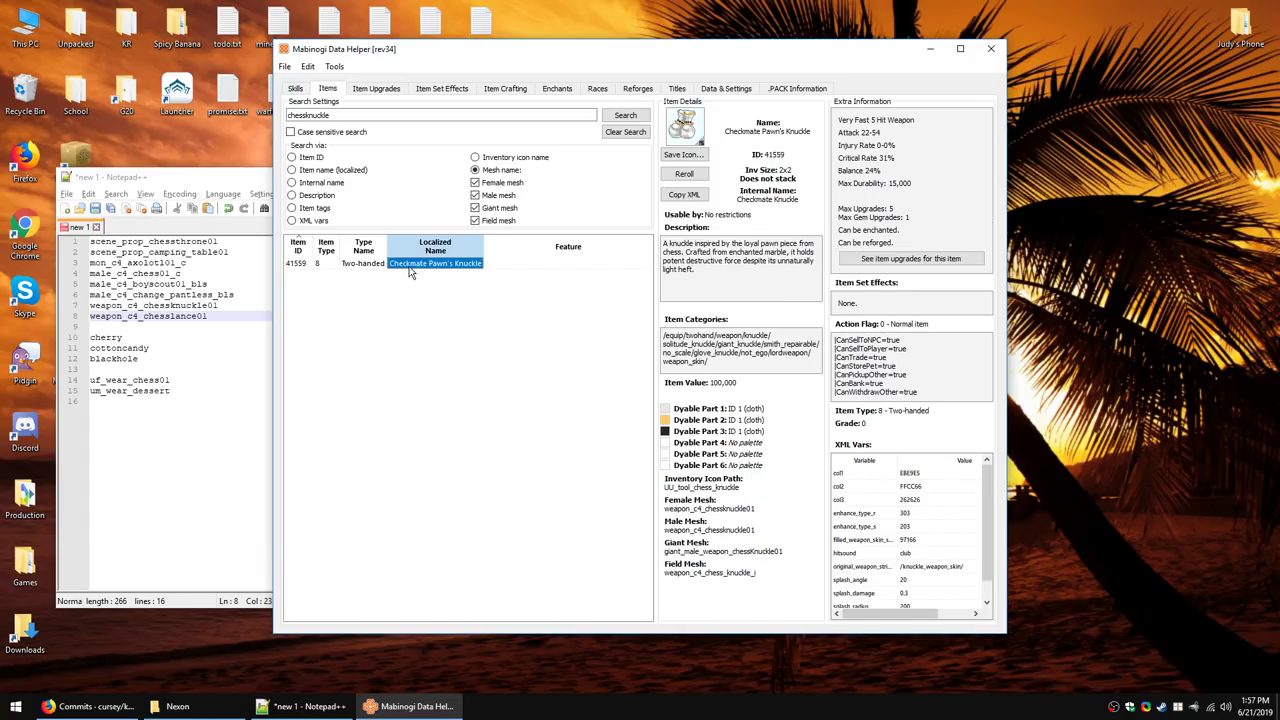
Step: Search items by localized name for "checkmate" and look through the list down to the weapons
{"action": "double_click", "coordinate": [295, 116]}
{"action": "type", "text": "checkmate"}
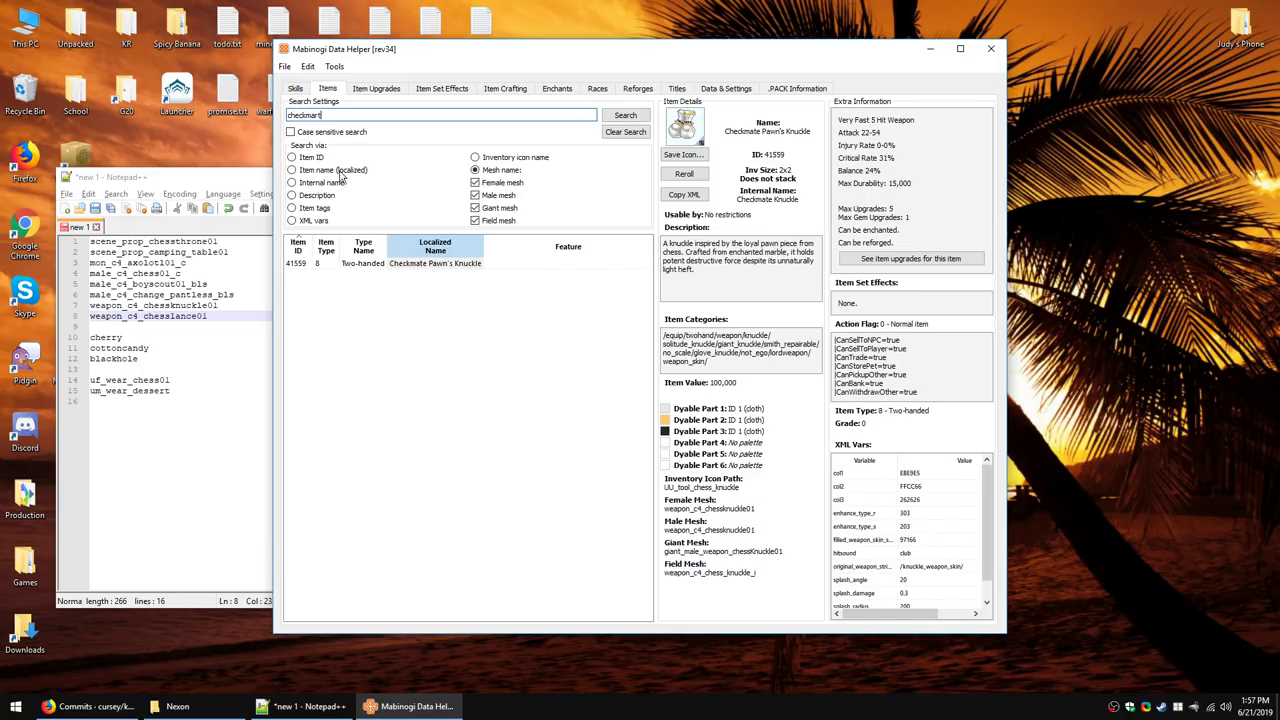
{"action": "left_click", "coordinate": [348, 171]}
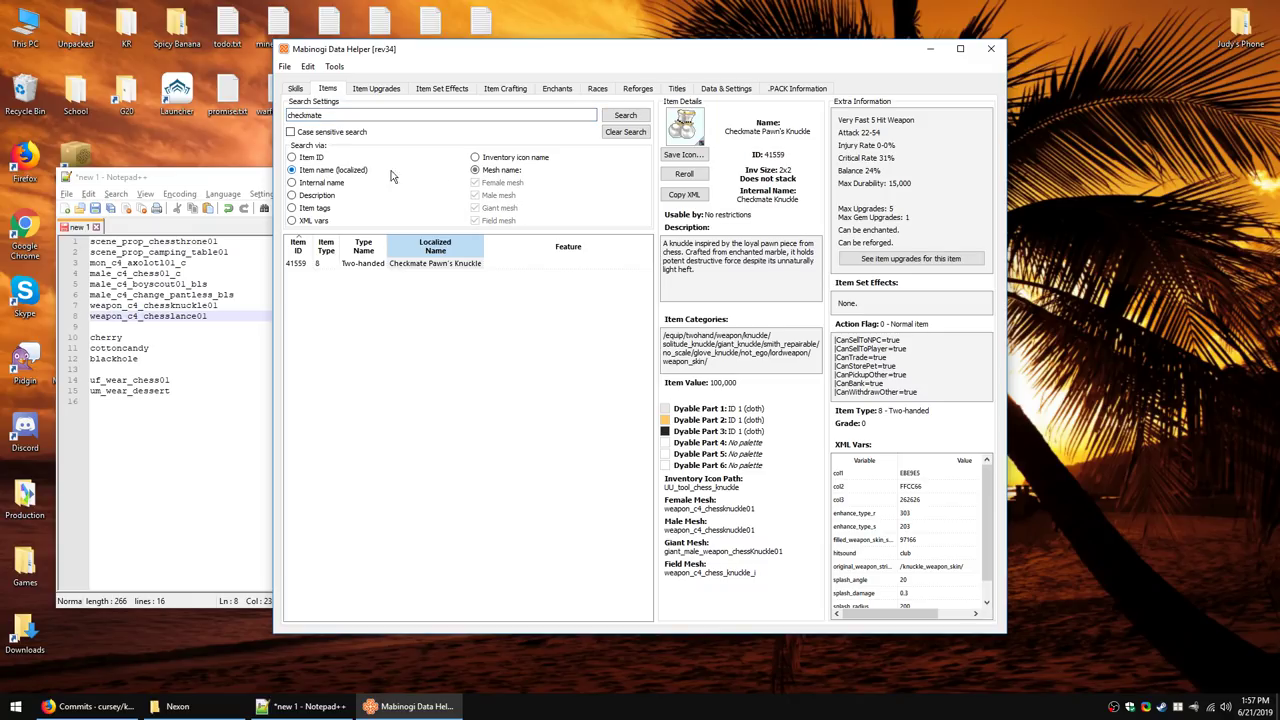
{"action": "left_click", "coordinate": [622, 116]}
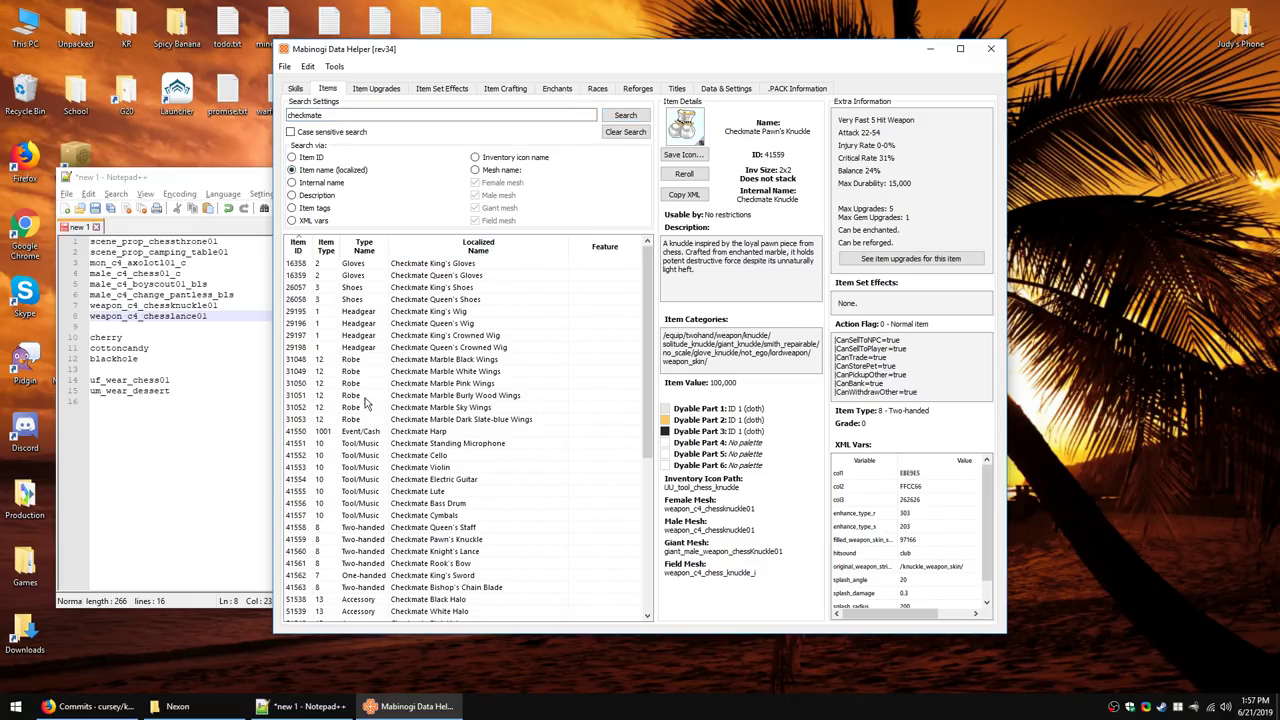
{"action": "scroll", "coordinate": [397, 343], "scroll_direction": "down", "scroll_amount": 7}
{"action": "scroll", "coordinate": [376, 316], "scroll_direction": "up", "scroll_amount": 3}
Step: Examine the Checkmate Pawn's Knuckle in the 3D rendering, rotating the model, and close the preview
{"action": "left_click", "coordinate": [436, 370]}
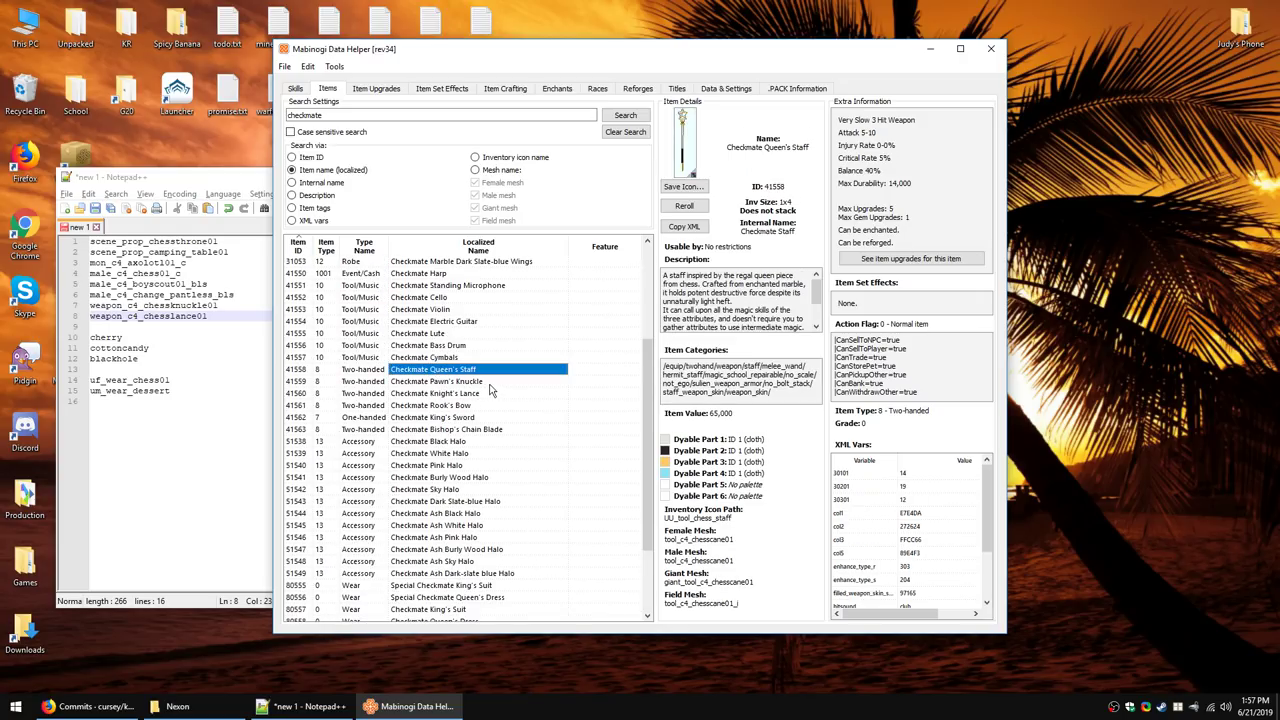
{"action": "left_click", "coordinate": [489, 383]}
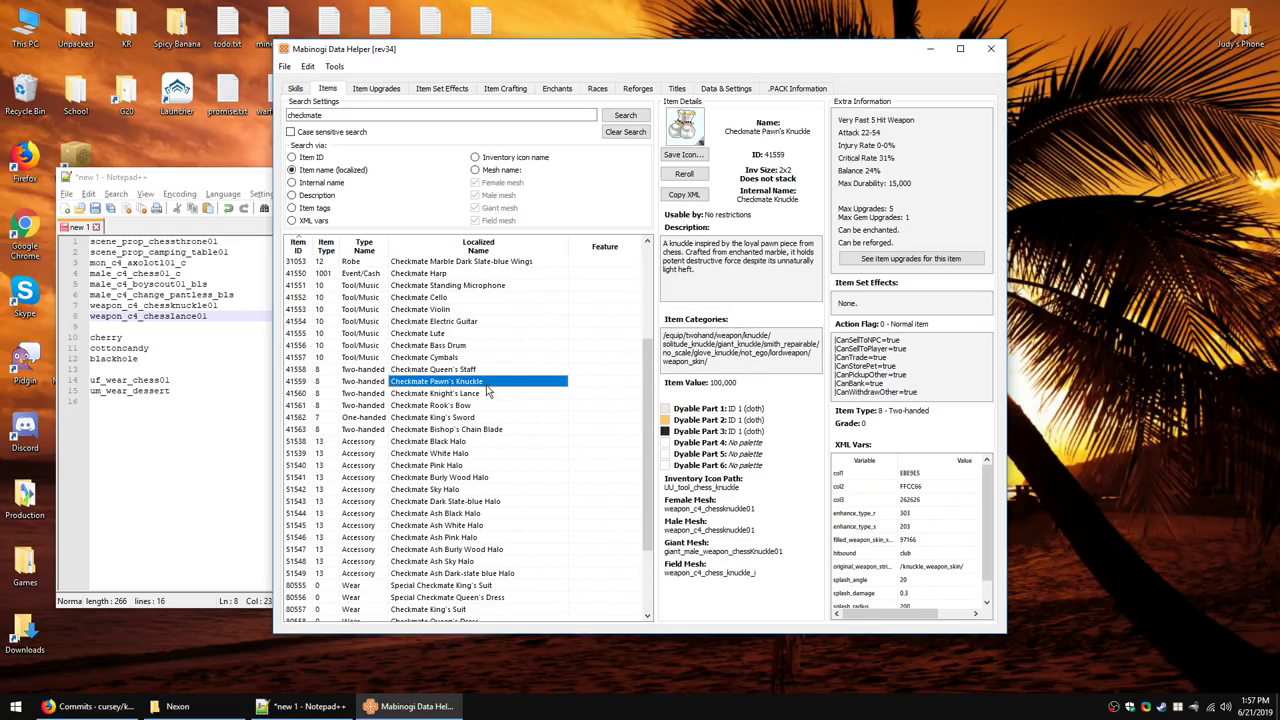
{"action": "left_click", "coordinate": [705, 147]}
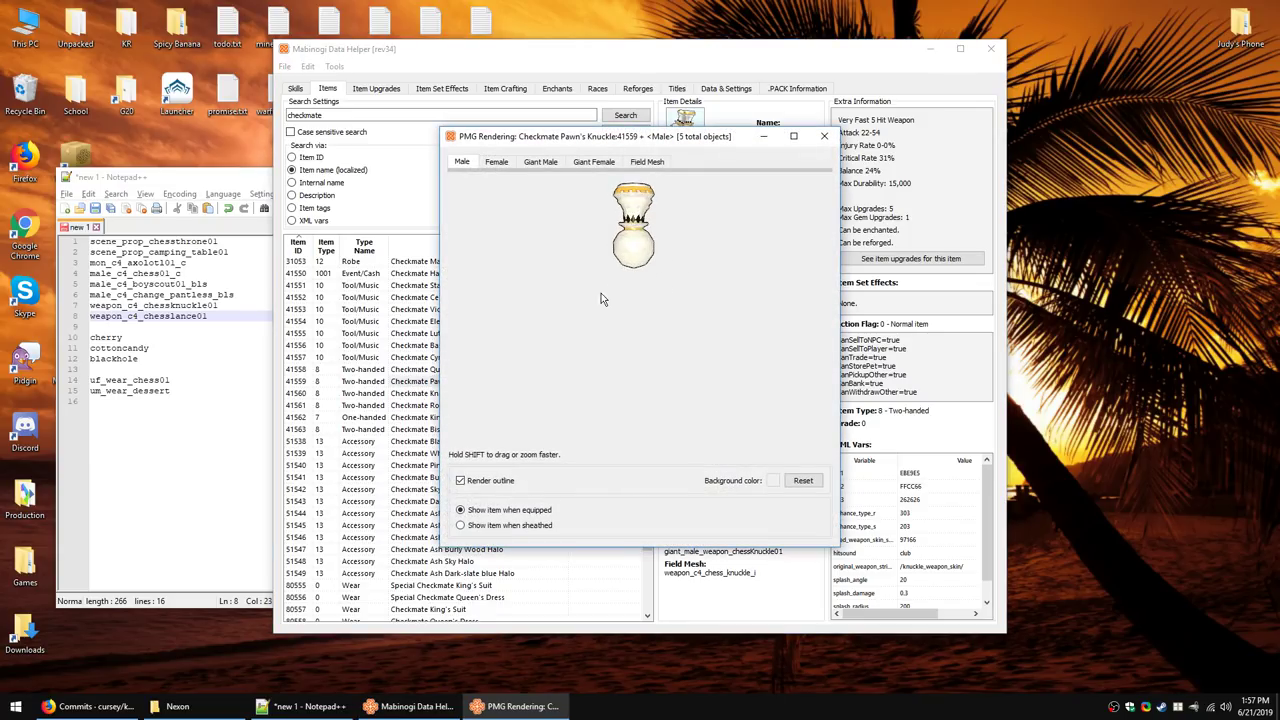
{"action": "left_click_drag", "start_coordinate": [601, 293], "coordinate": [660, 285]}
{"action": "left_click", "coordinate": [824, 136]}
Step: Examine the Checkmate Knight's Lance in the 3D rendering, rotating the model, and close the preview
{"action": "left_click", "coordinate": [491, 393]}
{"action": "left_click", "coordinate": [700, 148]}
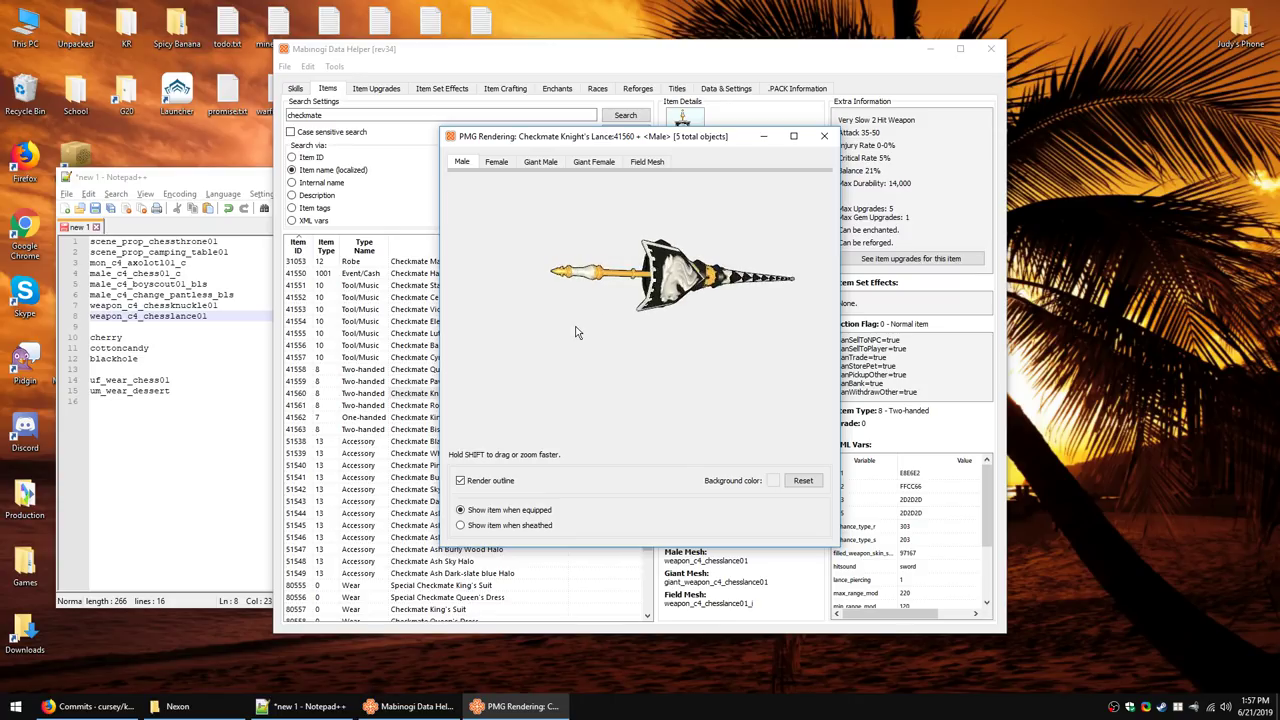
{"action": "left_click_drag", "start_coordinate": [575, 327], "coordinate": [680, 274]}
{"action": "left_click", "coordinate": [824, 136]}
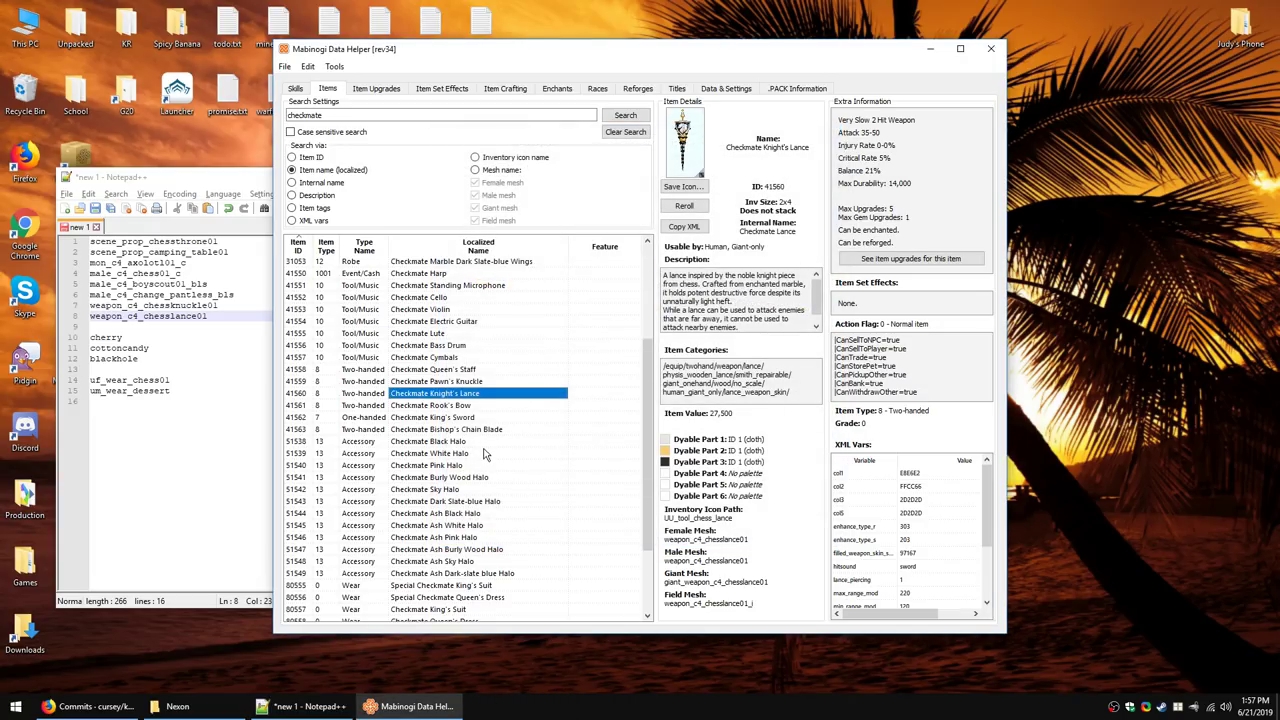
Step: Examine the Checkmate Rook's Bow in the 3D rendering, rotating the model, and close the preview
{"action": "left_click", "coordinate": [479, 408]}
{"action": "left_click", "coordinate": [695, 175]}
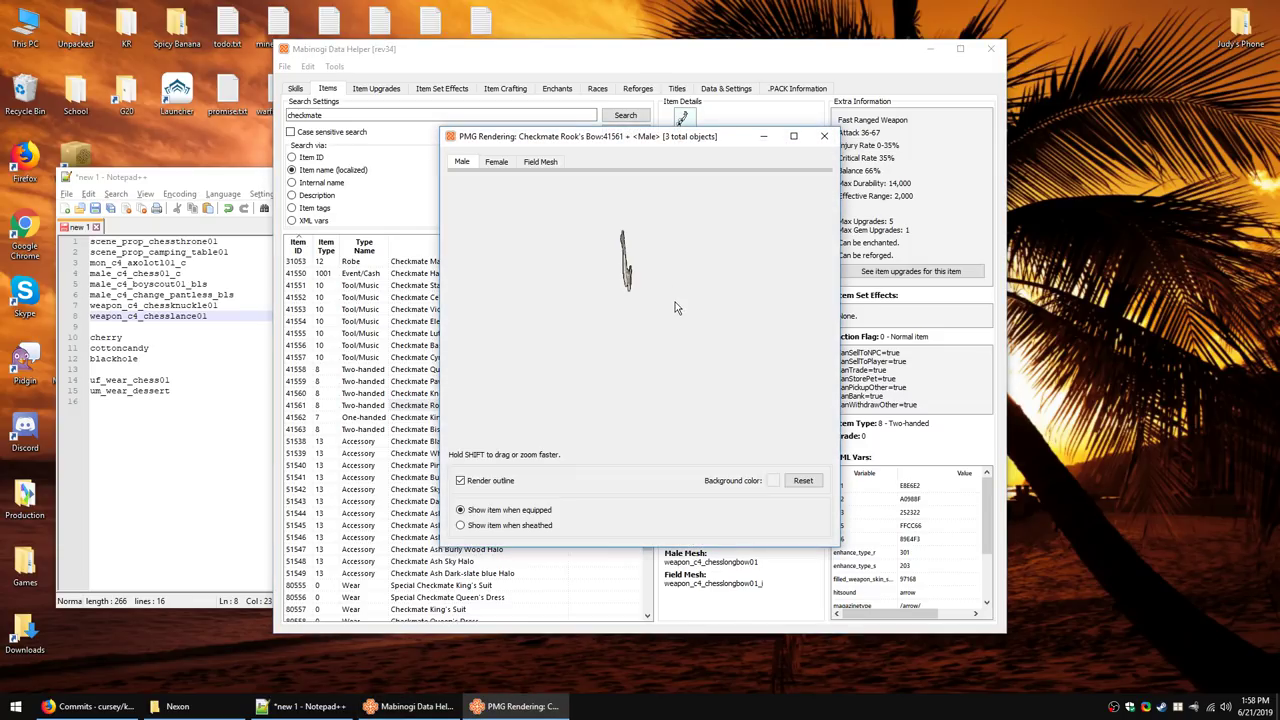
{"action": "left_click_drag", "start_coordinate": [676, 308], "coordinate": [645, 297]}
{"action": "scroll", "coordinate": [645, 297], "scroll_direction": "down", "scroll_amount": 1}
{"action": "left_click", "coordinate": [824, 136]}
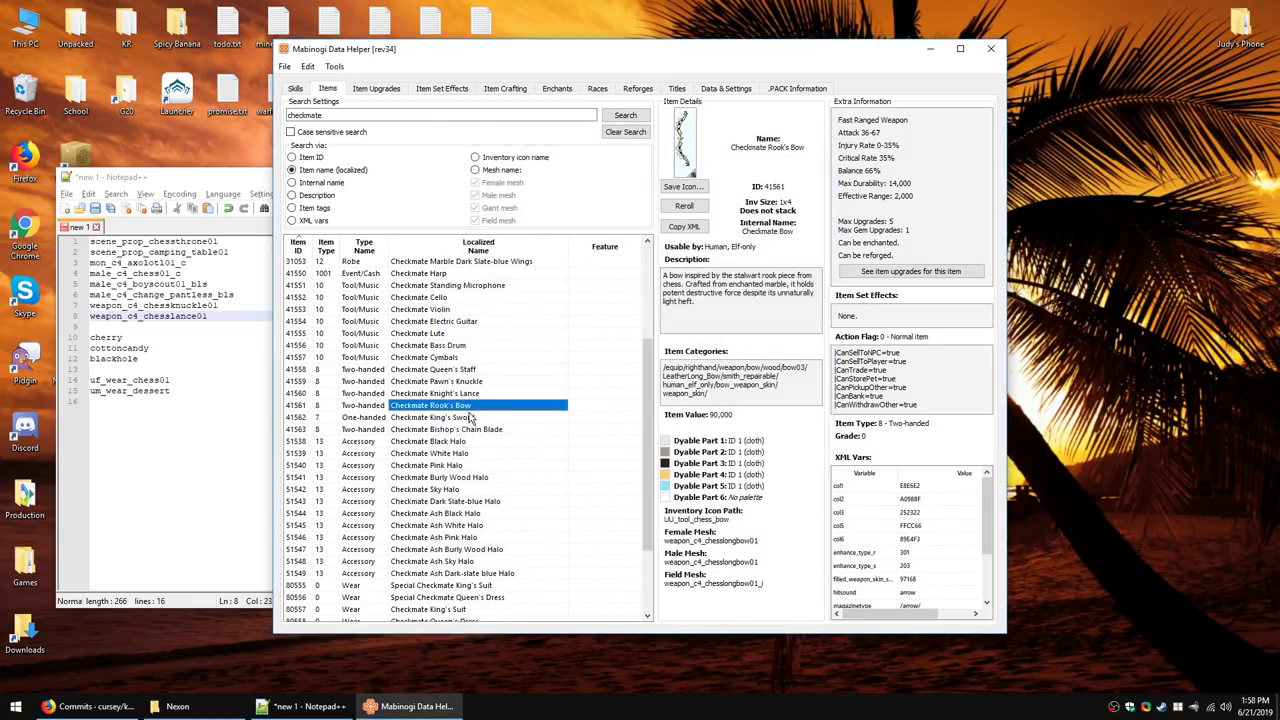
Step: Examine the Checkmate King's Sword up close in the 3D rendering and close the preview
{"action": "left_click", "coordinate": [471, 417]}
{"action": "left_click", "coordinate": [695, 160]}
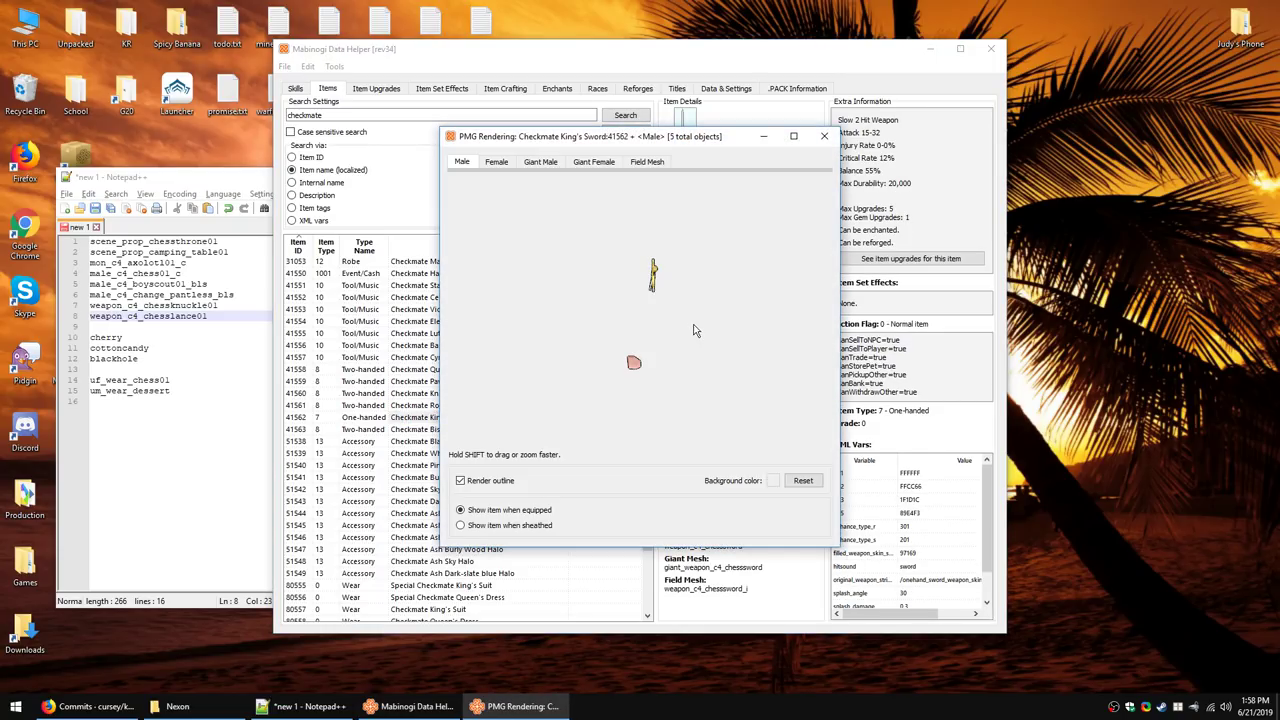
{"action": "left_click_drag", "start_coordinate": [691, 323], "coordinate": [559, 374]}
{"action": "scroll", "coordinate": [663, 294], "scroll_direction": "up", "scroll_amount": 4}
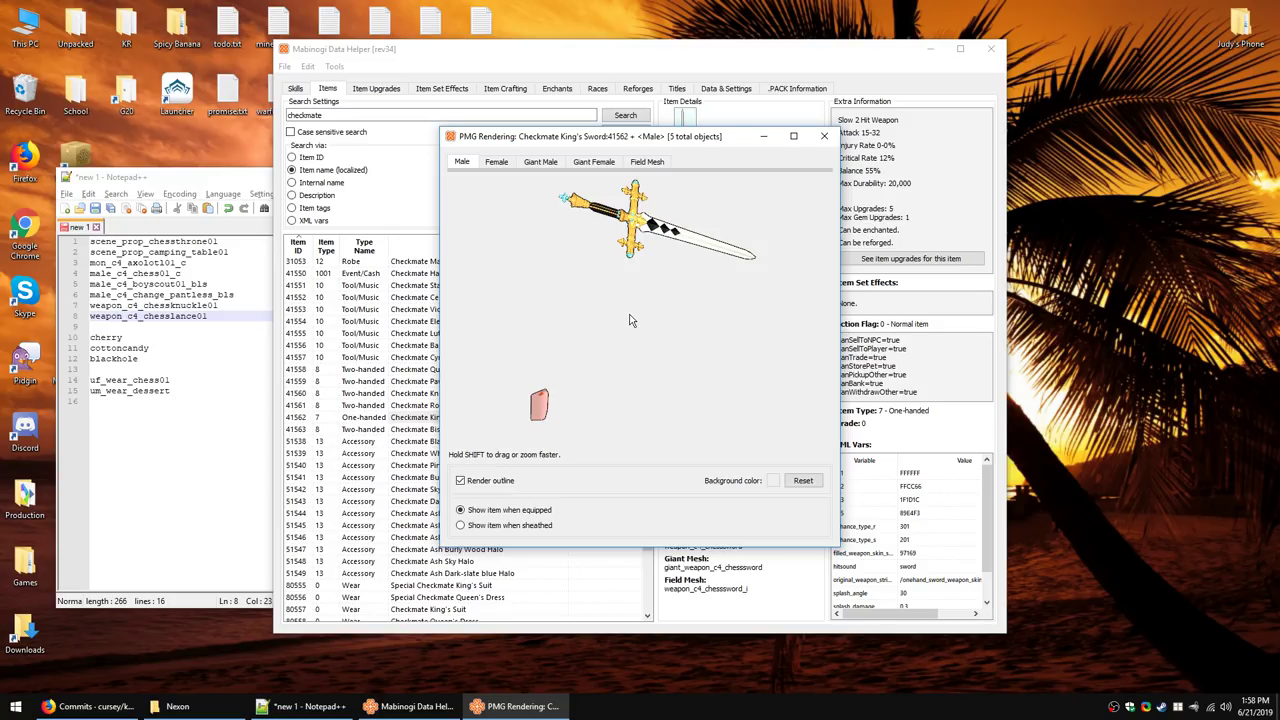
{"action": "mouse_move", "coordinate": [630, 320]}
{"action": "left_mouse_down"}
{"action": "mouse_move", "coordinate": [638, 300]}
{"action": "mouse_move", "coordinate": [617, 340]}
{"action": "mouse_move", "coordinate": [621, 324]}
{"action": "left_mouse_up"}
{"action": "left_click", "coordinate": [823, 135]}
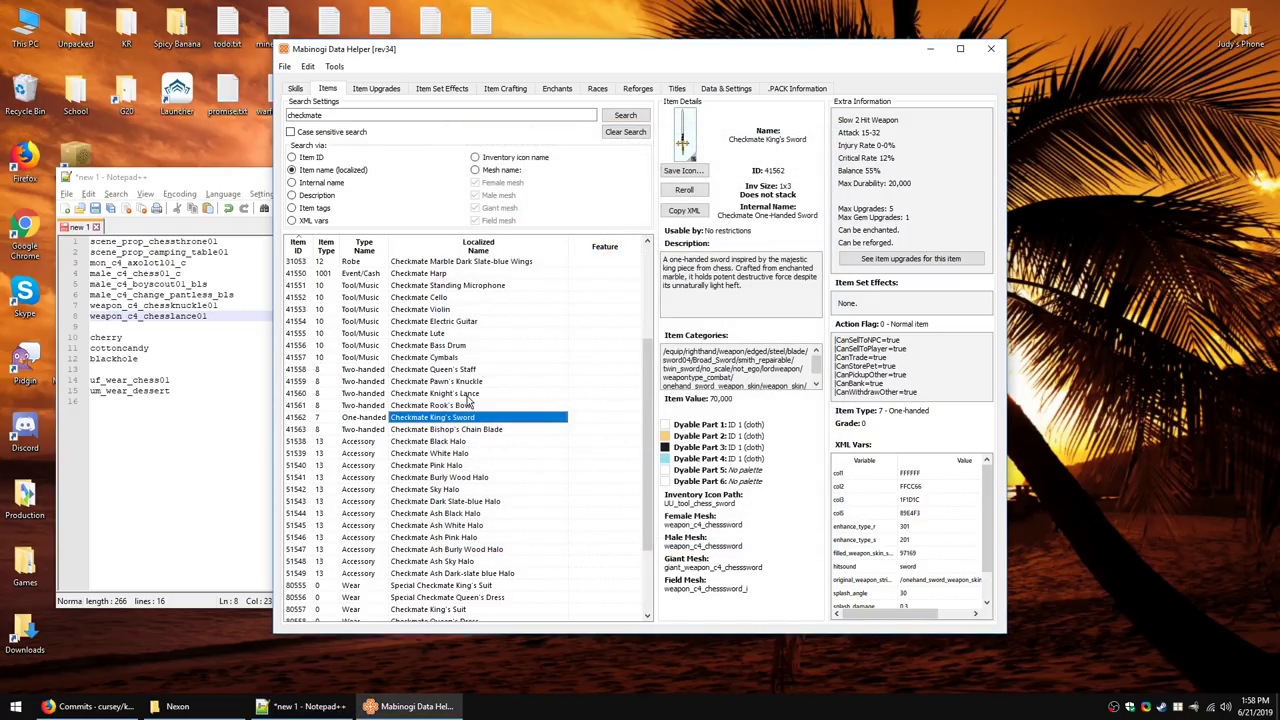
Step: Examine the Checkmate Bishop's Chain Blade up close in the 3D rendering and close the preview
{"action": "left_click", "coordinate": [455, 431]}
{"action": "left_click", "coordinate": [684, 148]}
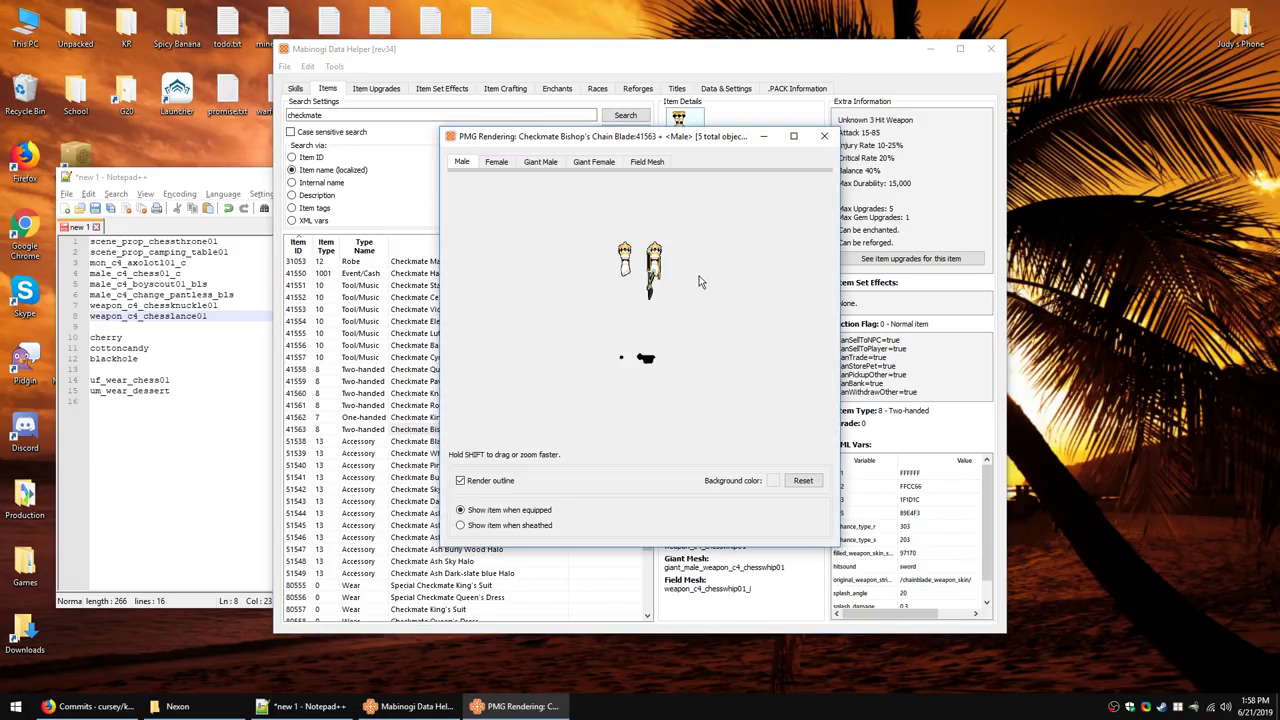
{"action": "left_click_drag", "start_coordinate": [692, 266], "coordinate": [469, 272]}
{"action": "scroll", "coordinate": [638, 347], "scroll_direction": "up", "scroll_amount": 3}
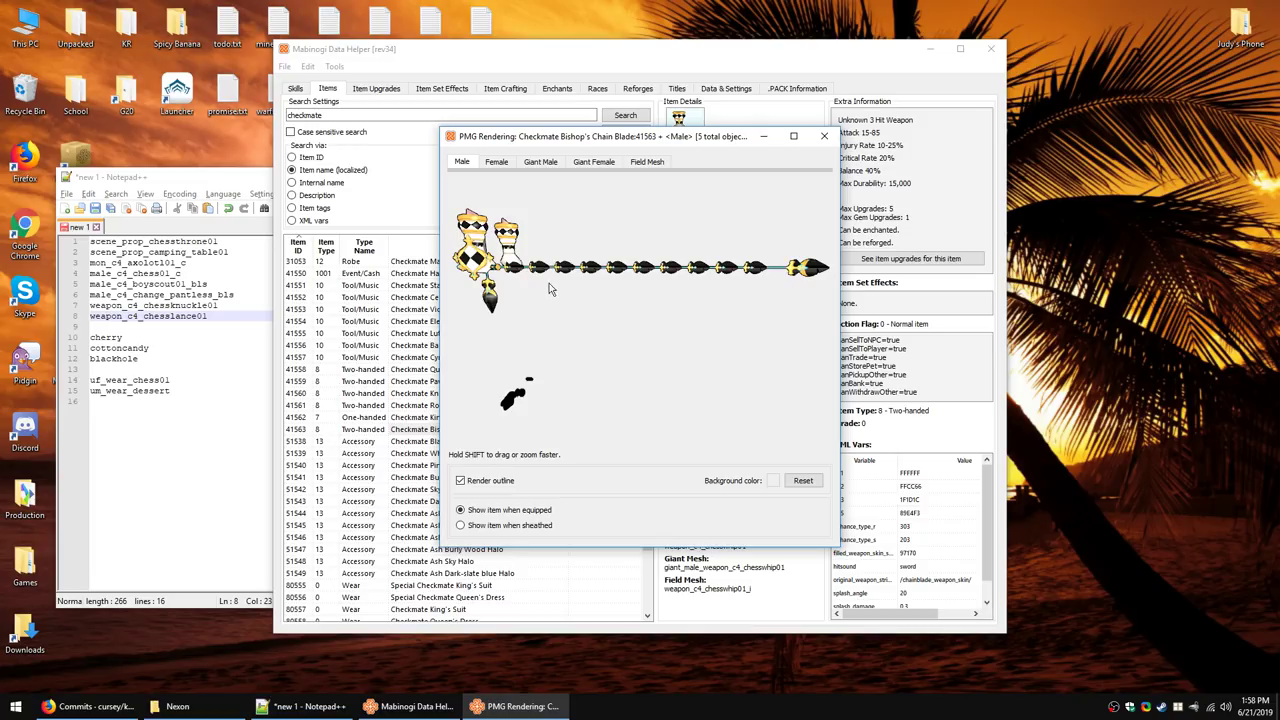
{"action": "left_click_drag", "start_coordinate": [636, 282], "coordinate": [587, 295]}
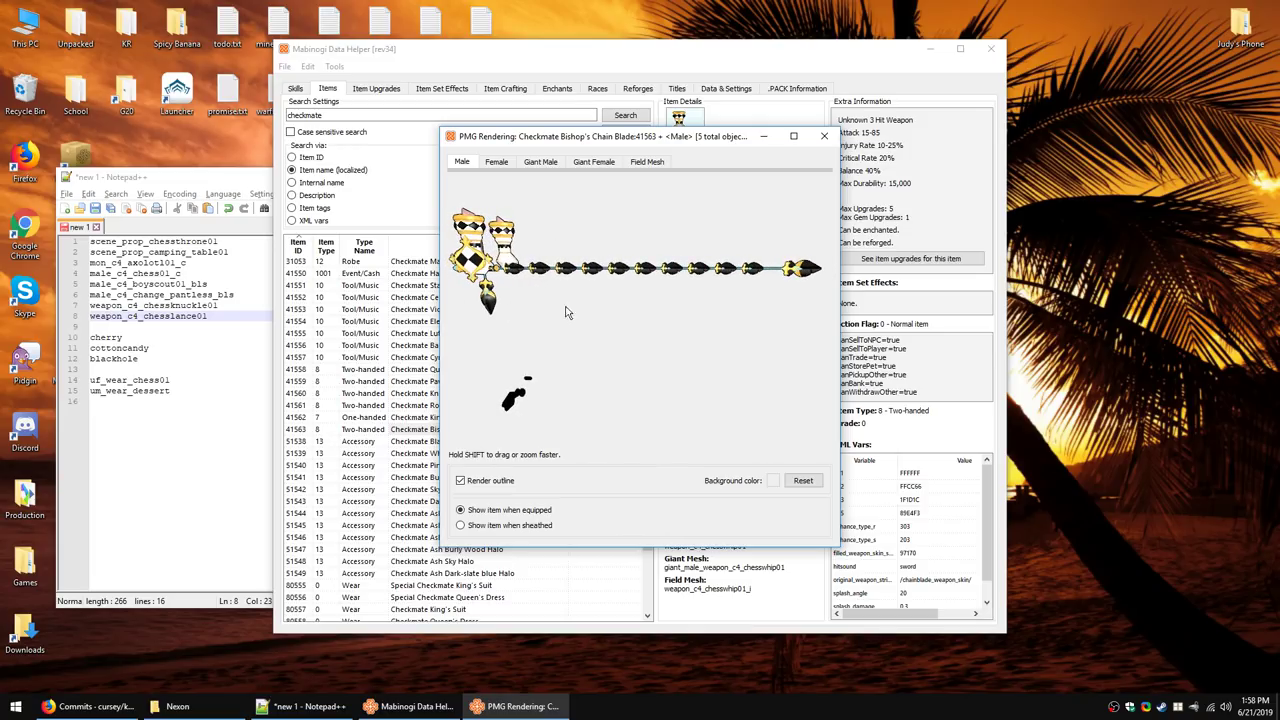
{"action": "left_click_drag", "start_coordinate": [664, 279], "coordinate": [690, 305]}
{"action": "left_click", "coordinate": [824, 136]}
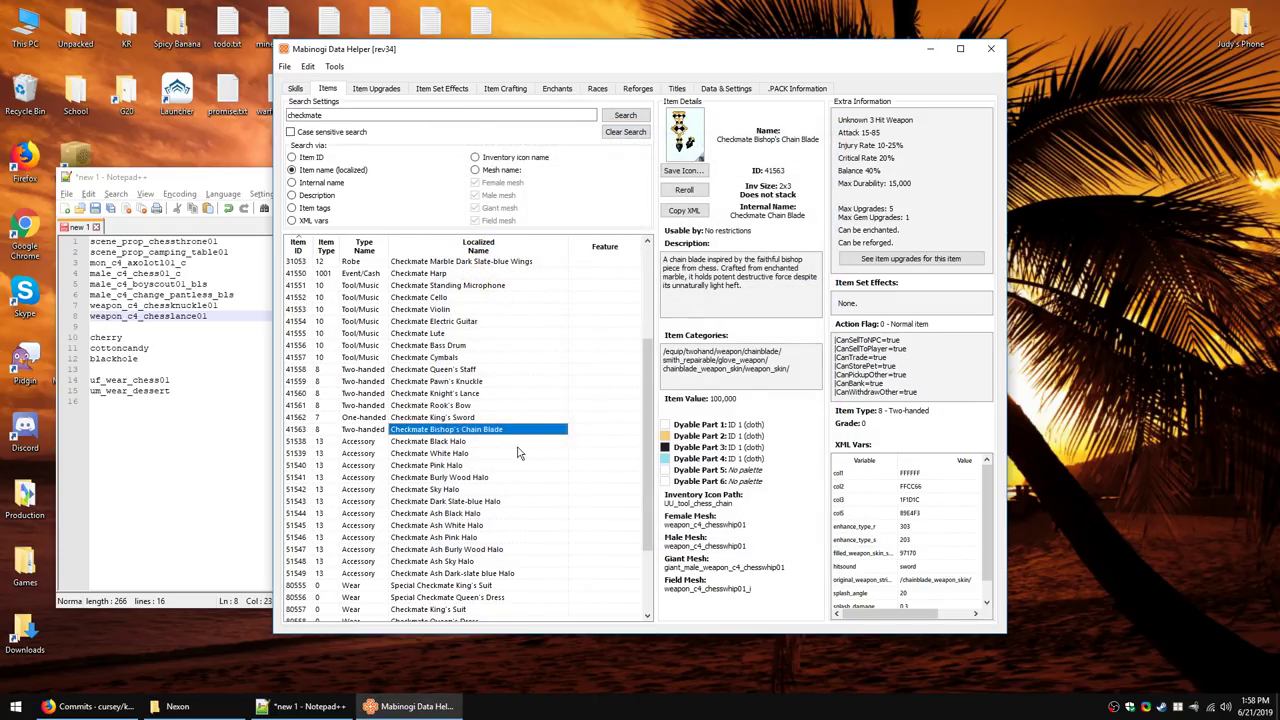
Step: Examine the Checkmate White Halo in the 3D rendering, rotating the model, and close the preview
{"action": "left_click", "coordinate": [478, 453]}
{"action": "left_click", "coordinate": [700, 138]}
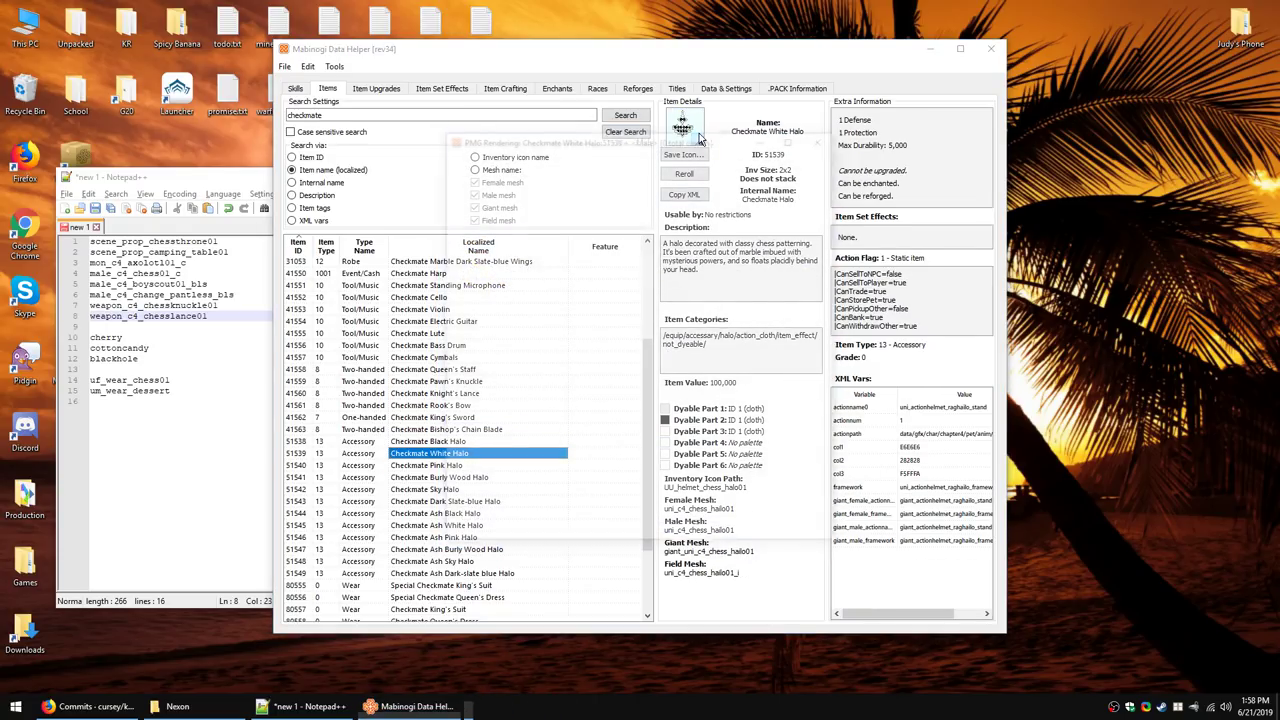
{"action": "left_click_drag", "start_coordinate": [663, 300], "coordinate": [627, 323]}
{"action": "left_click", "coordinate": [824, 136]}
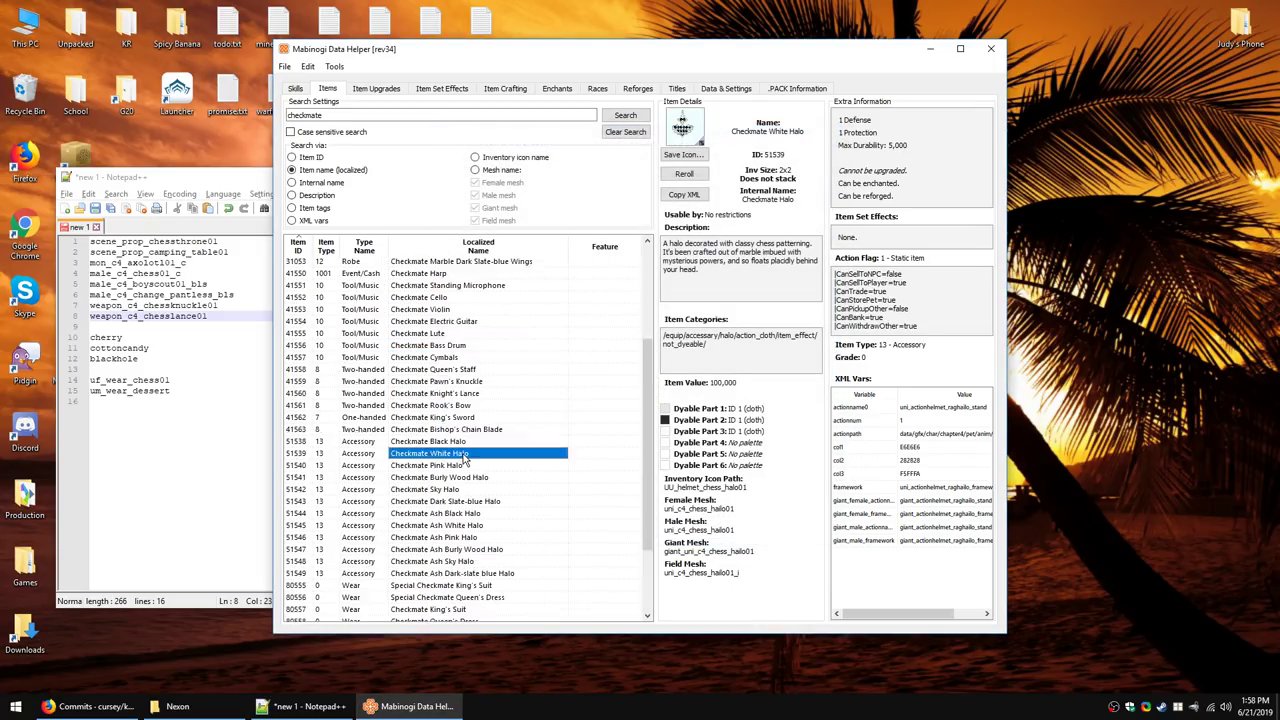
Step: Look through the remaining Checkmate search results and view the details of the Checkmate Melody Box
{"action": "scroll", "coordinate": [580, 435], "scroll_direction": "up", "scroll_amount": 4}
{"action": "scroll", "coordinate": [590, 428], "scroll_direction": "down", "scroll_amount": 7}
{"action": "scroll", "coordinate": [590, 428], "scroll_direction": "up", "scroll_amount": 7}
{"action": "scroll", "coordinate": [386, 330], "scroll_direction": "down", "scroll_amount": 8}
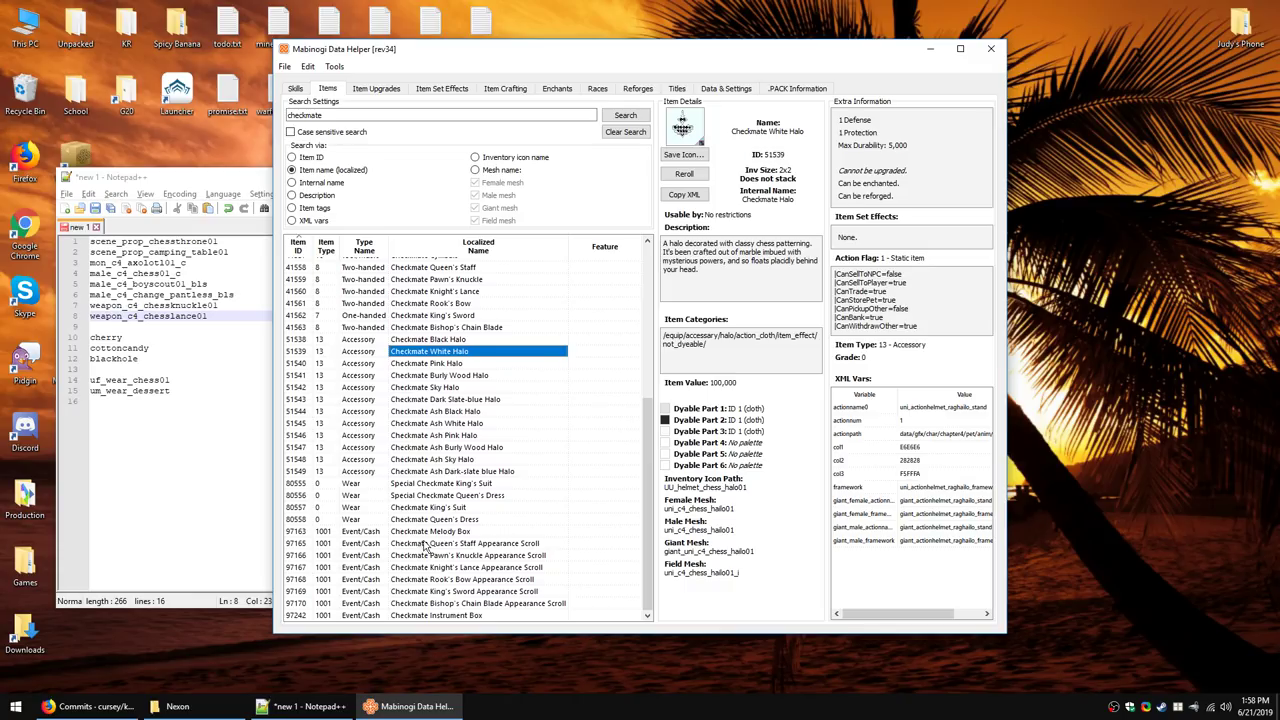
{"action": "left_click", "coordinate": [440, 532]}
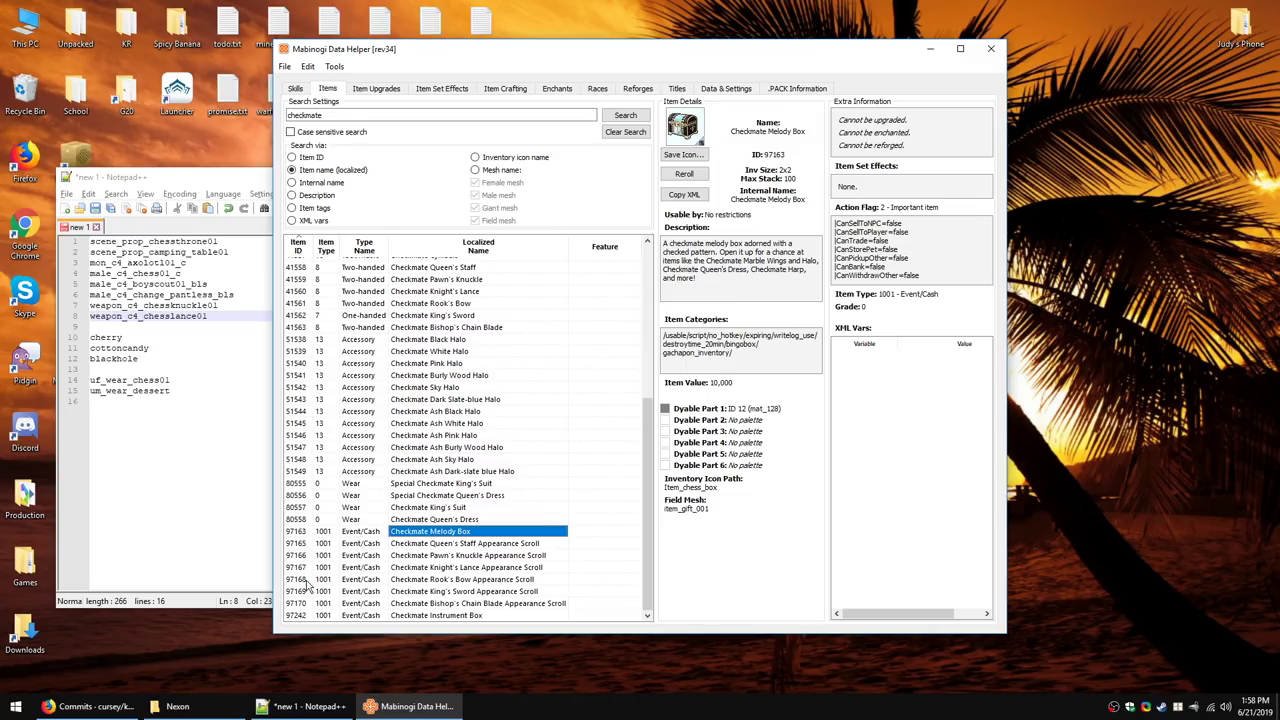
Step: Review the Checkmate items across the whole results list while keeping the Checkmate Melody Box description in view
{"action": "scroll", "coordinate": [483, 476], "scroll_direction": "up", "scroll_amount": 7}
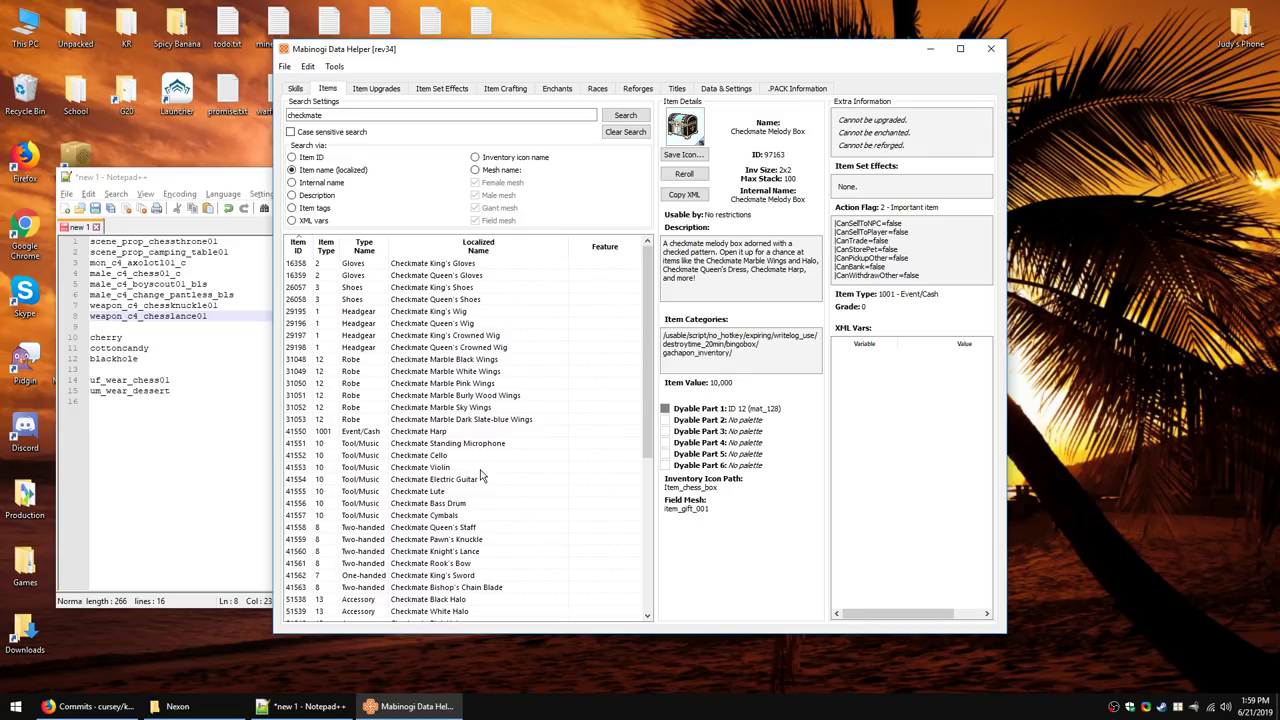
{"action": "scroll", "coordinate": [483, 535], "scroll_direction": "down", "scroll_amount": 7}
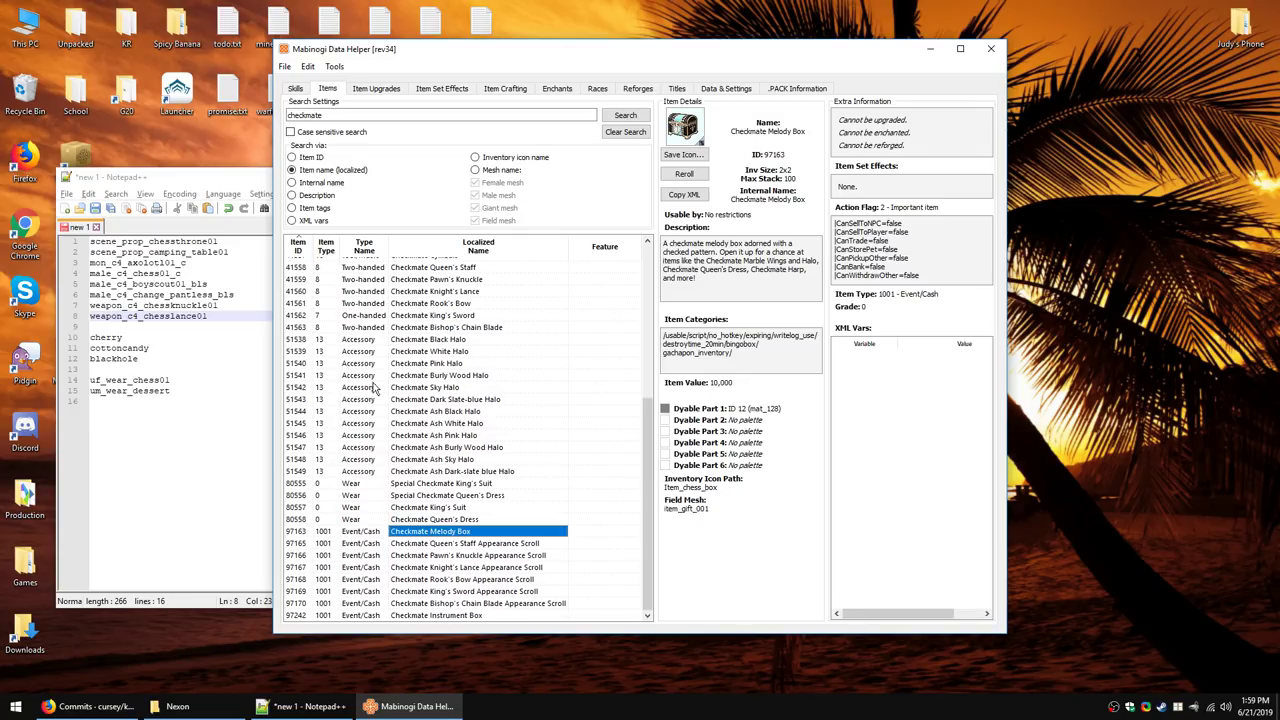
{"action": "left_click", "coordinate": [478, 546]}
{"action": "left_click", "coordinate": [478, 533]}
{"action": "scroll", "coordinate": [500, 389], "scroll_direction": "up", "scroll_amount": 5}
{"action": "scroll", "coordinate": [497, 386], "scroll_direction": "down", "scroll_amount": 5}
{"action": "scroll", "coordinate": [476, 484], "scroll_direction": "up", "scroll_amount": 2}
{"action": "scroll", "coordinate": [500, 475], "scroll_direction": "down", "scroll_amount": 2}
Step: Switch to the Notepad++ notes and review the entries cherry, cottoncandy and blackhole
{"action": "left_click", "coordinate": [169, 335]}
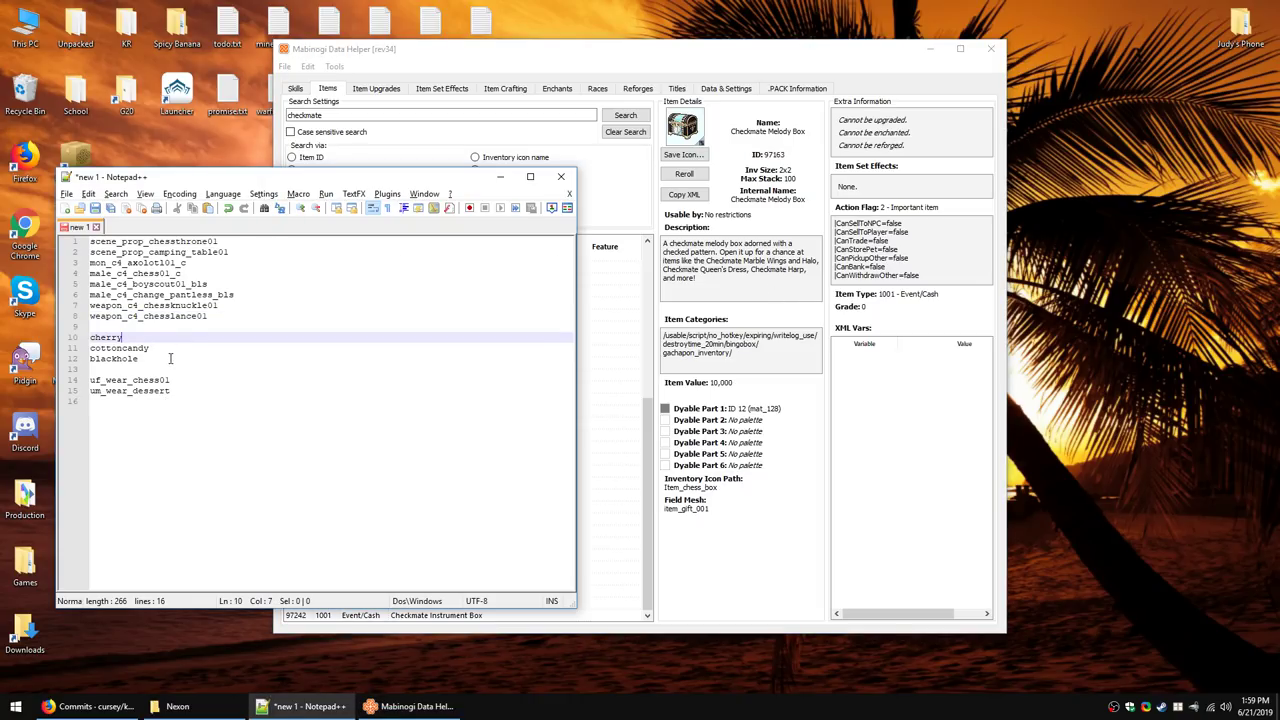
{"action": "left_click_drag", "start_coordinate": [170, 358], "coordinate": [90, 337]}
{"action": "left_click", "coordinate": [150, 337]}
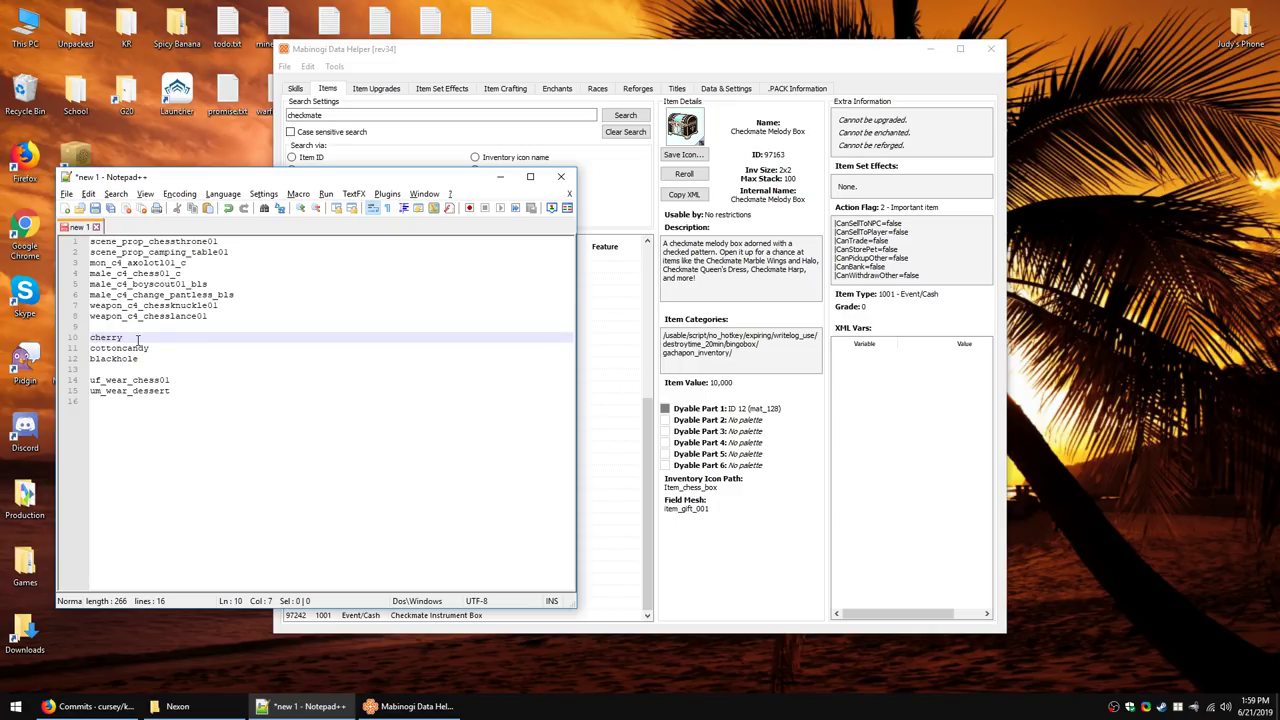
Step: Switch back to Mabinogi Data Helper and search the titles by default name for "cherry", taken from the notes
{"action": "left_click", "coordinate": [480, 67]}
{"action": "left_click", "coordinate": [685, 92]}
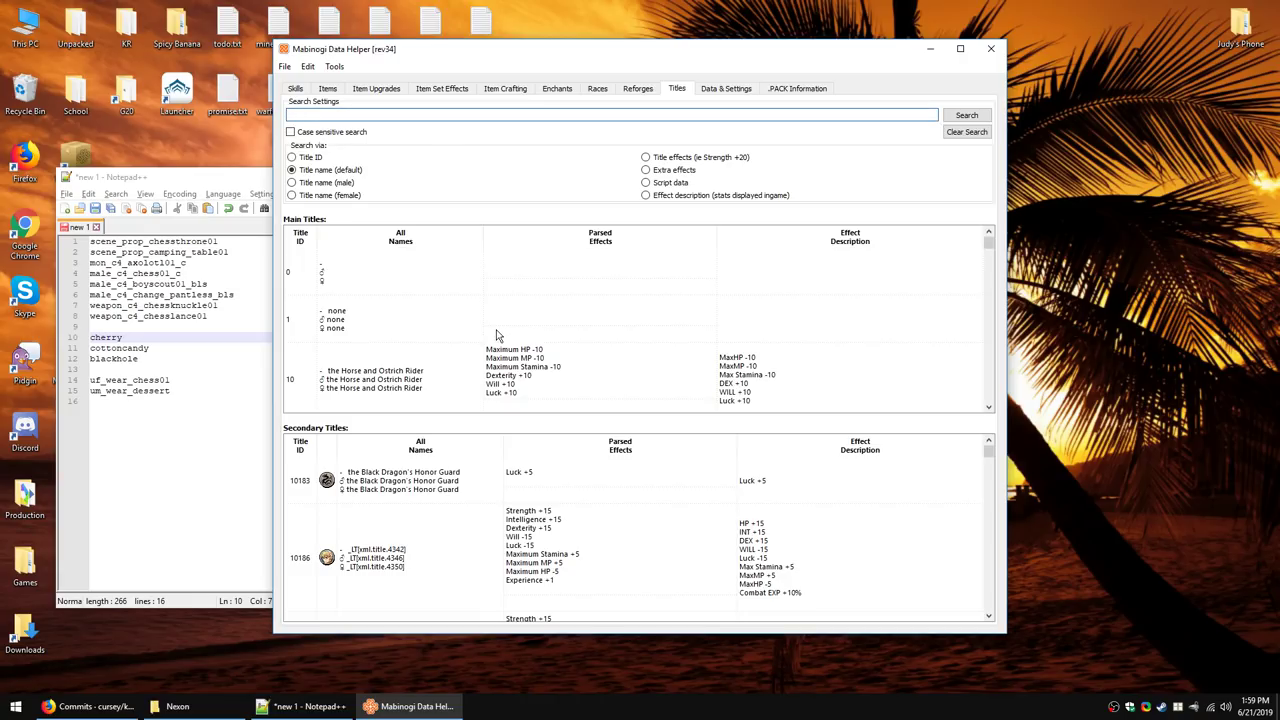
{"action": "scroll", "coordinate": [535, 355], "scroll_direction": "down", "scroll_amount": 3}
{"action": "scroll", "coordinate": [535, 355], "scroll_direction": "up", "scroll_amount": 3}
{"action": "left_click", "coordinate": [143, 338]}
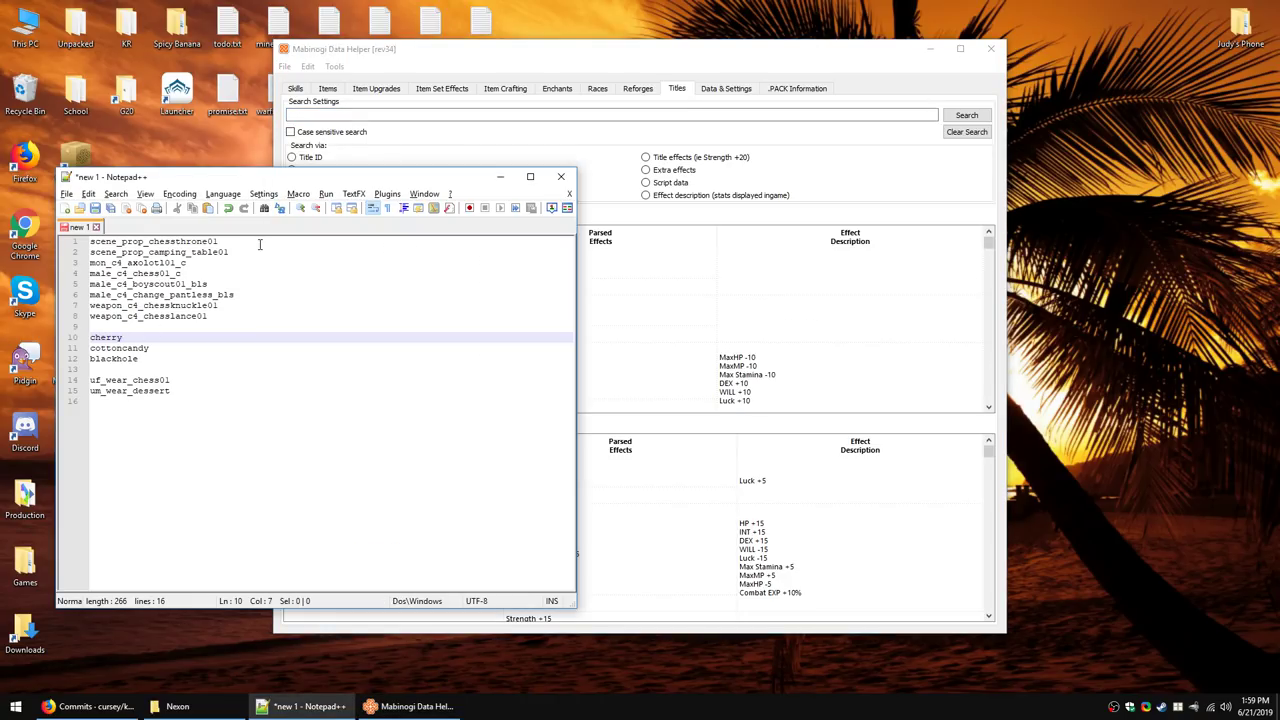
{"action": "left_click", "coordinate": [360, 114]}
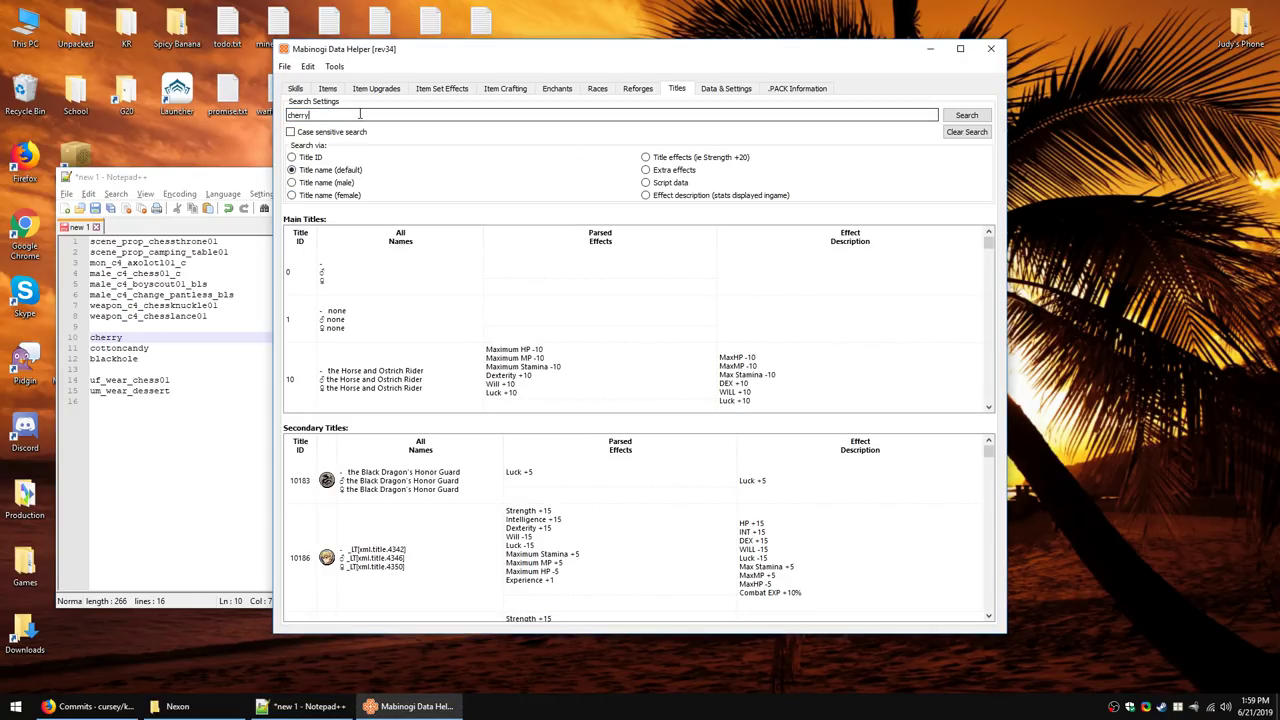
{"action": "key", "text": "Return"}
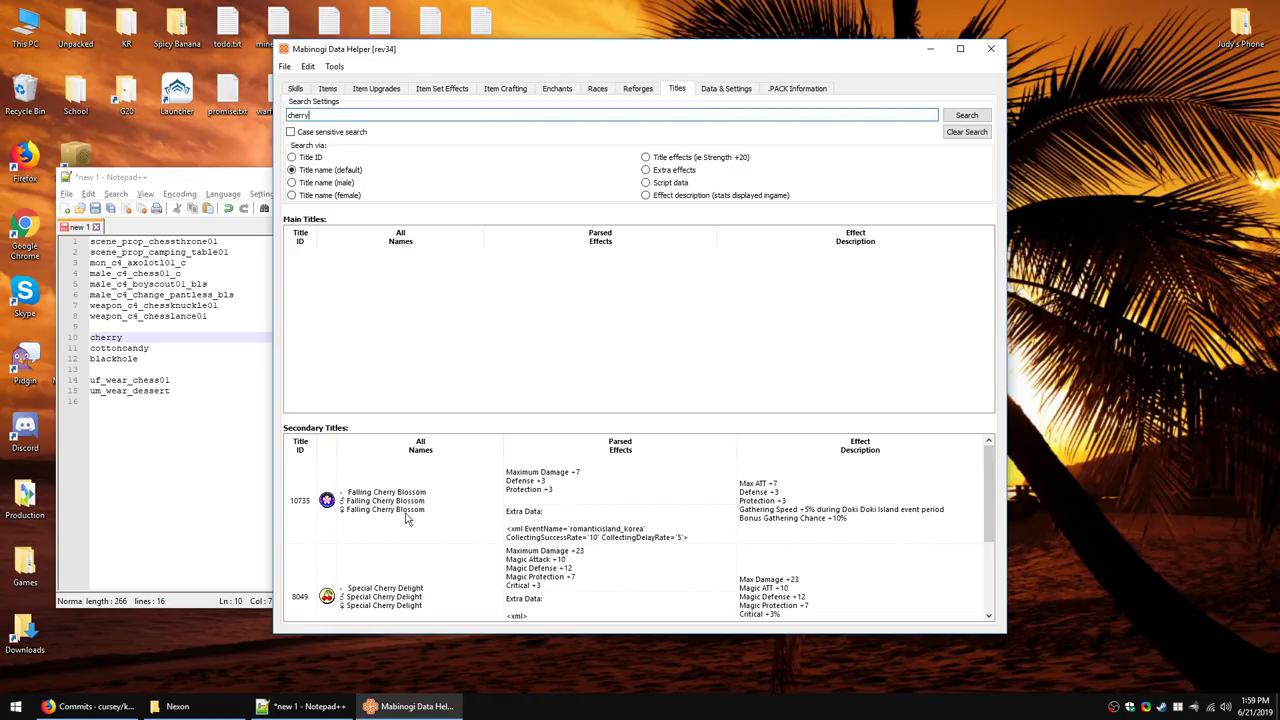
Step: Examine the effects of the Special Cherry Delight and Cherry Delight secondary titles
{"action": "scroll", "coordinate": [981, 532], "scroll_direction": "down", "scroll_amount": 2}
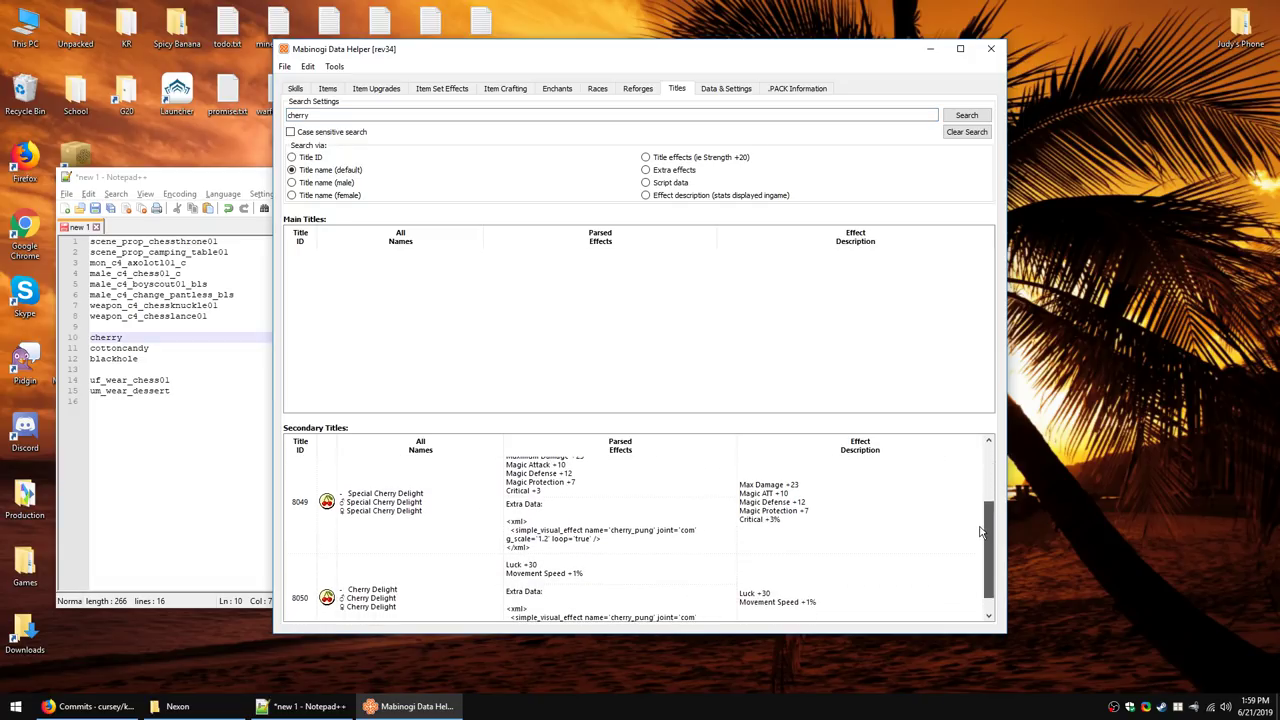
{"action": "scroll", "coordinate": [981, 532], "scroll_direction": "down", "scroll_amount": 1}
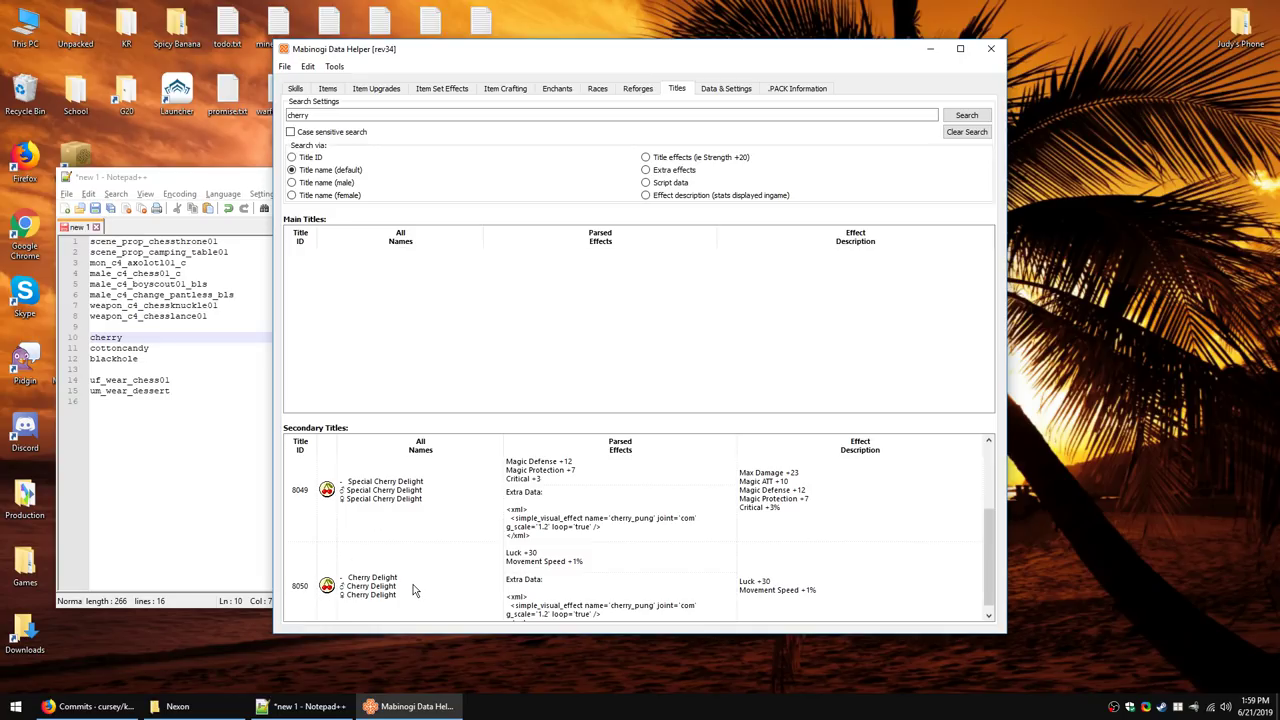
{"action": "left_click", "coordinate": [423, 560]}
{"action": "left_click", "coordinate": [663, 530]}
{"action": "scroll", "coordinate": [913, 558], "scroll_direction": "up", "scroll_amount": 1}
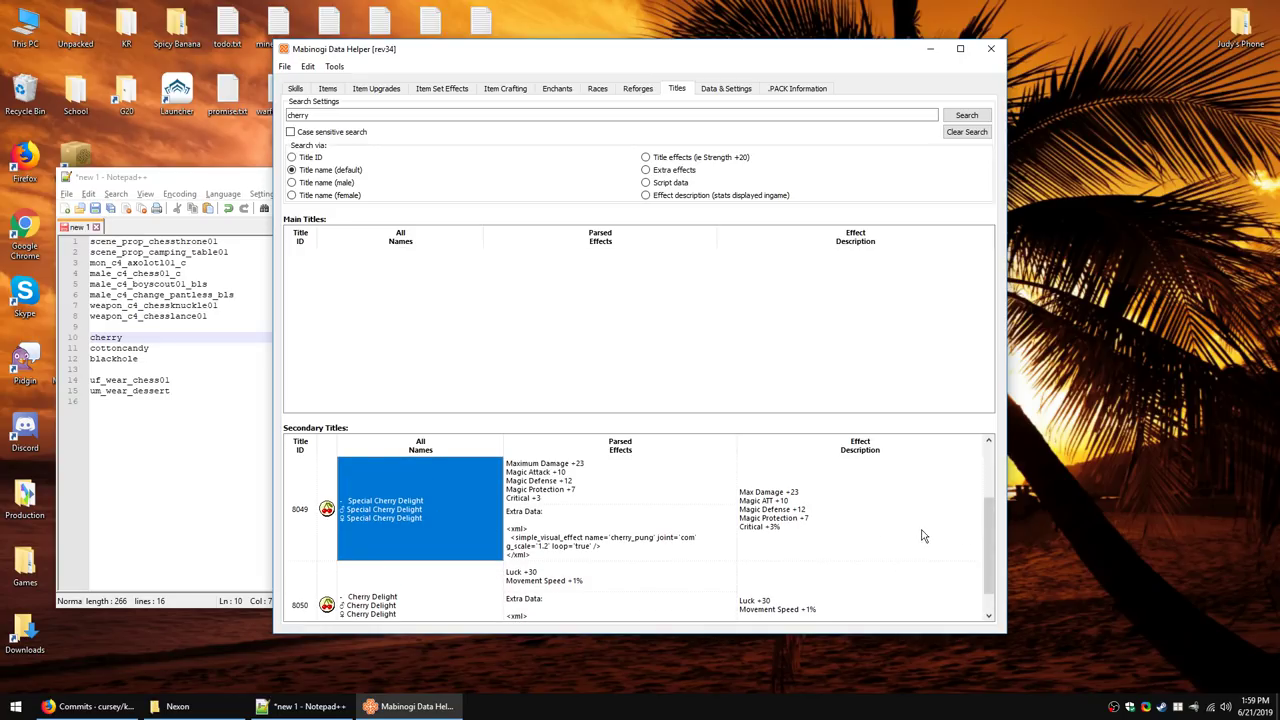
{"action": "scroll", "coordinate": [920, 586], "scroll_direction": "down", "scroll_amount": 1}
{"action": "left_click", "coordinate": [386, 599]}
{"action": "left_click", "coordinate": [847, 572]}
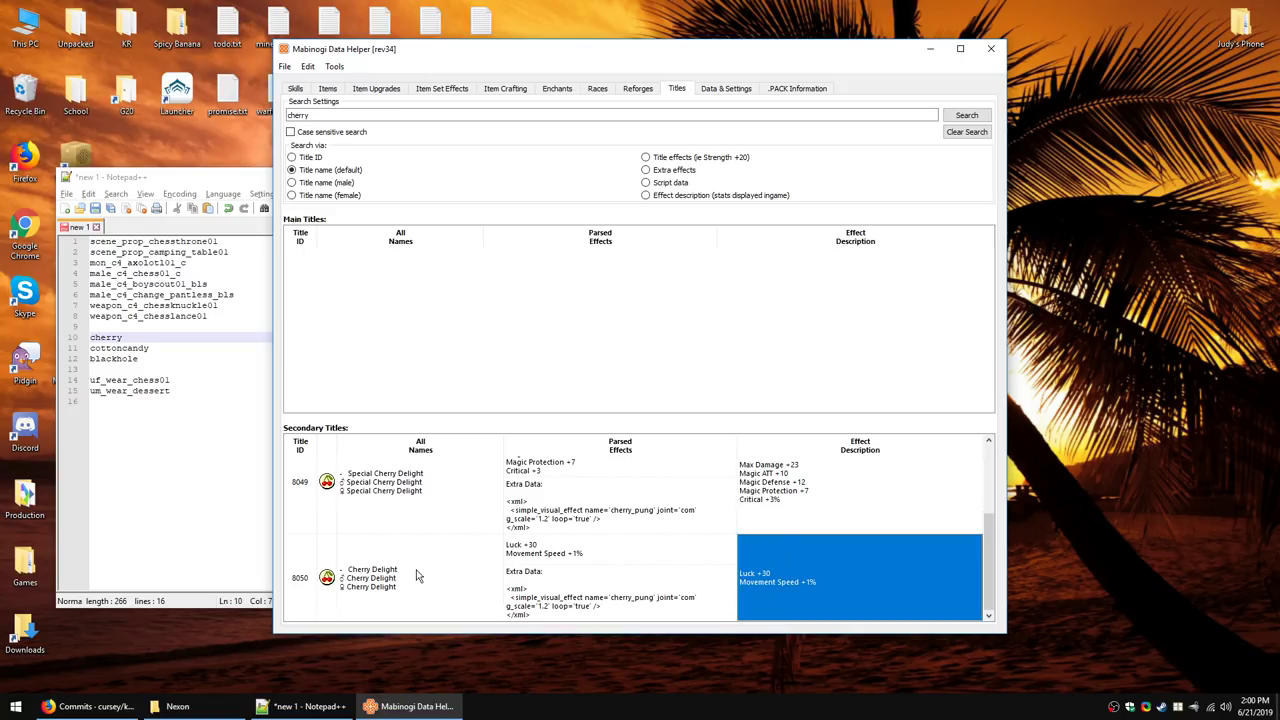
Step: Re-examine the effect description of the Special Cherry Delight title and compare it with the other cherry titles
{"action": "left_click", "coordinate": [453, 506]}
{"action": "scroll", "coordinate": [659, 560], "scroll_direction": "up", "scroll_amount": 3}
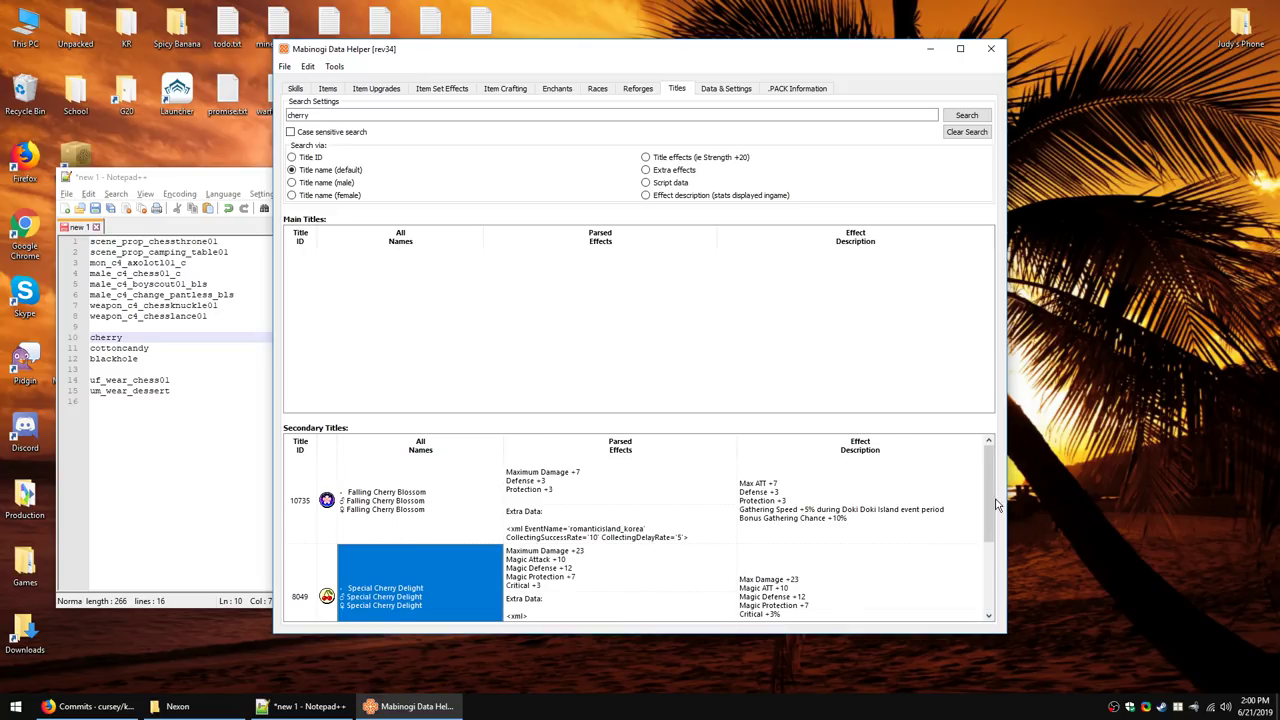
{"action": "scroll", "coordinate": [996, 505], "scroll_direction": "down", "scroll_amount": 3}
{"action": "left_click", "coordinate": [817, 510]}
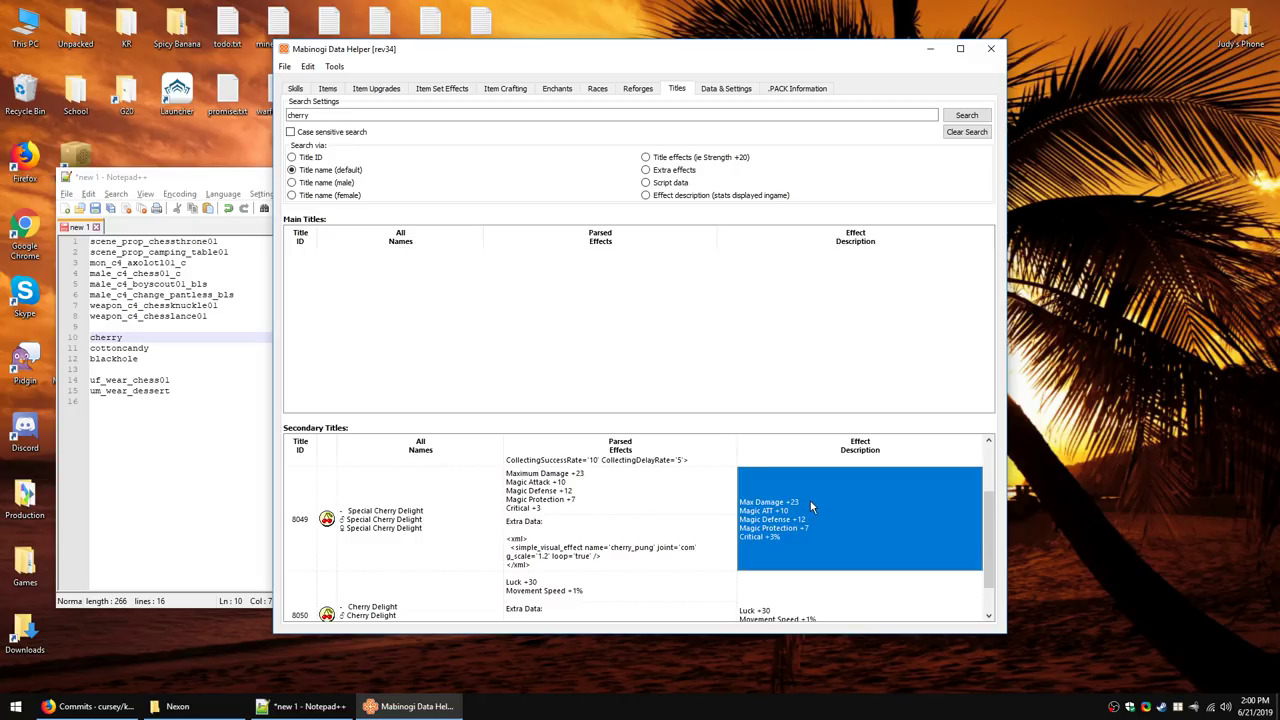
{"action": "scroll", "coordinate": [815, 510], "scroll_direction": "down", "scroll_amount": 2}
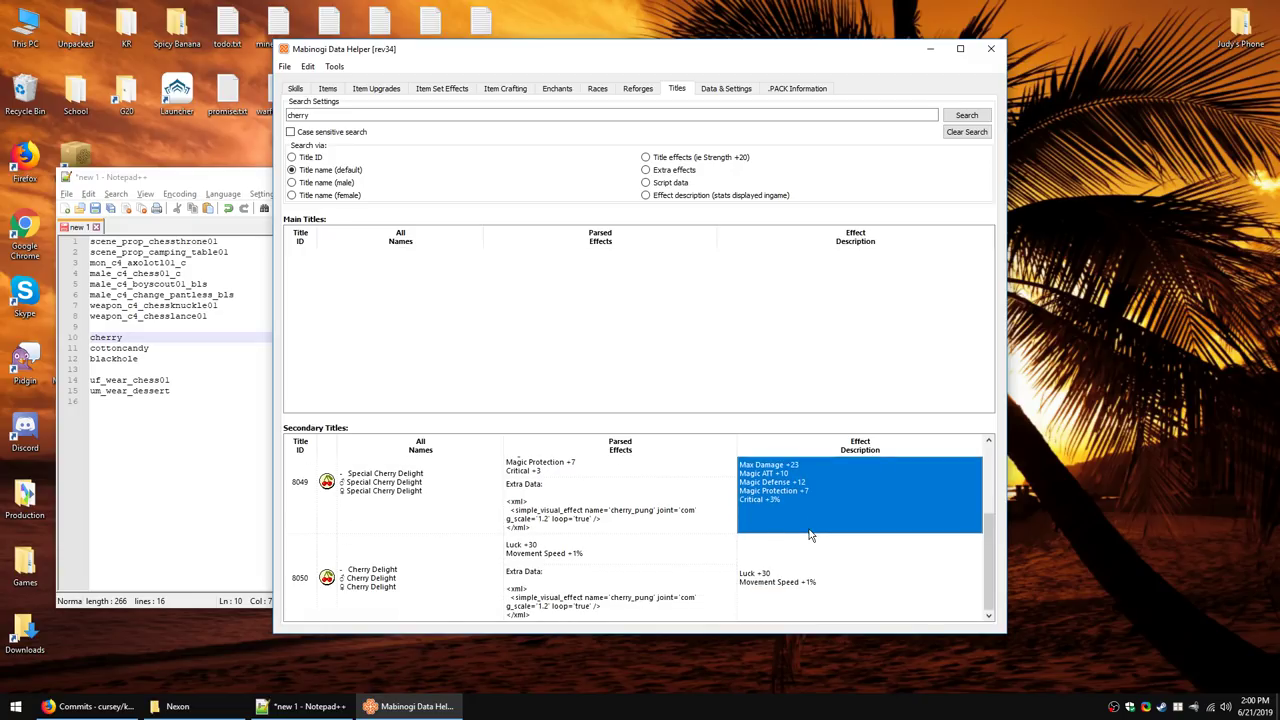
Step: Search the titles by default name for "cotton" and examine the effect descriptions of both Cotton Candy titles
{"action": "left_click", "coordinate": [416, 114]}
{"action": "key", "text": "ctrl+a"}
{"action": "type", "text": "cotton"}
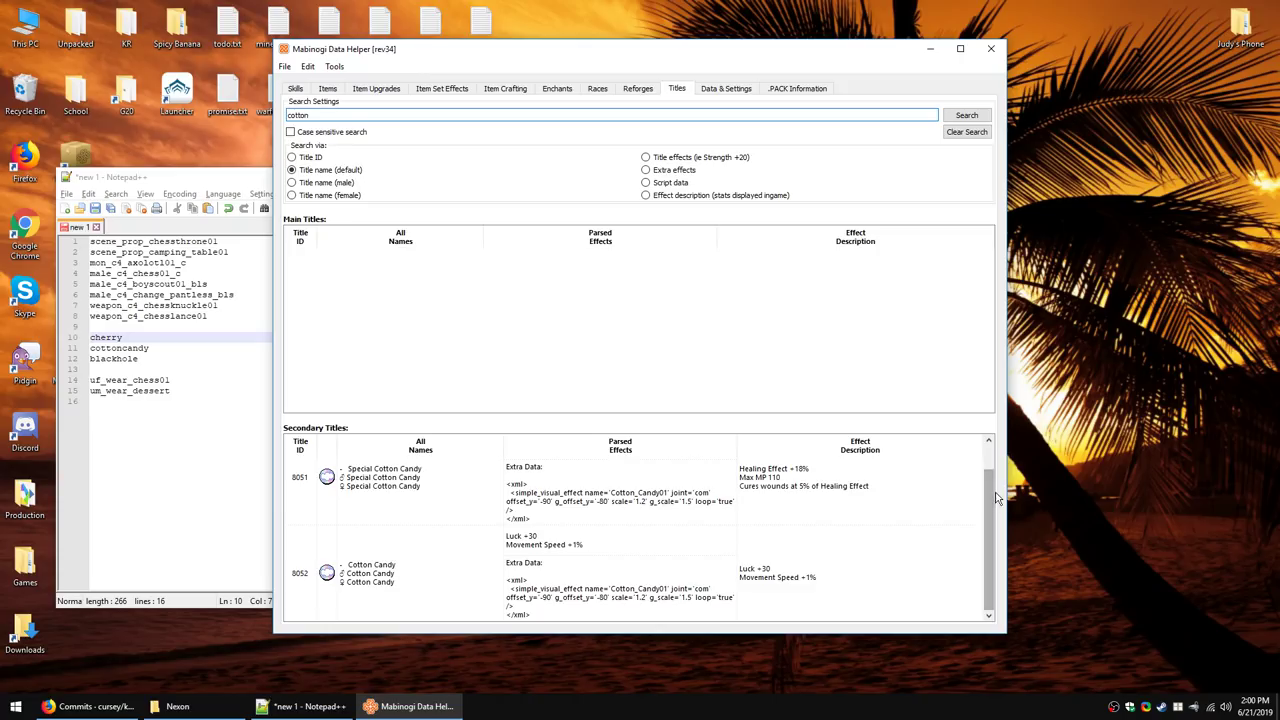
{"action": "left_click_drag", "start_coordinate": [993, 480], "coordinate": [993, 478]}
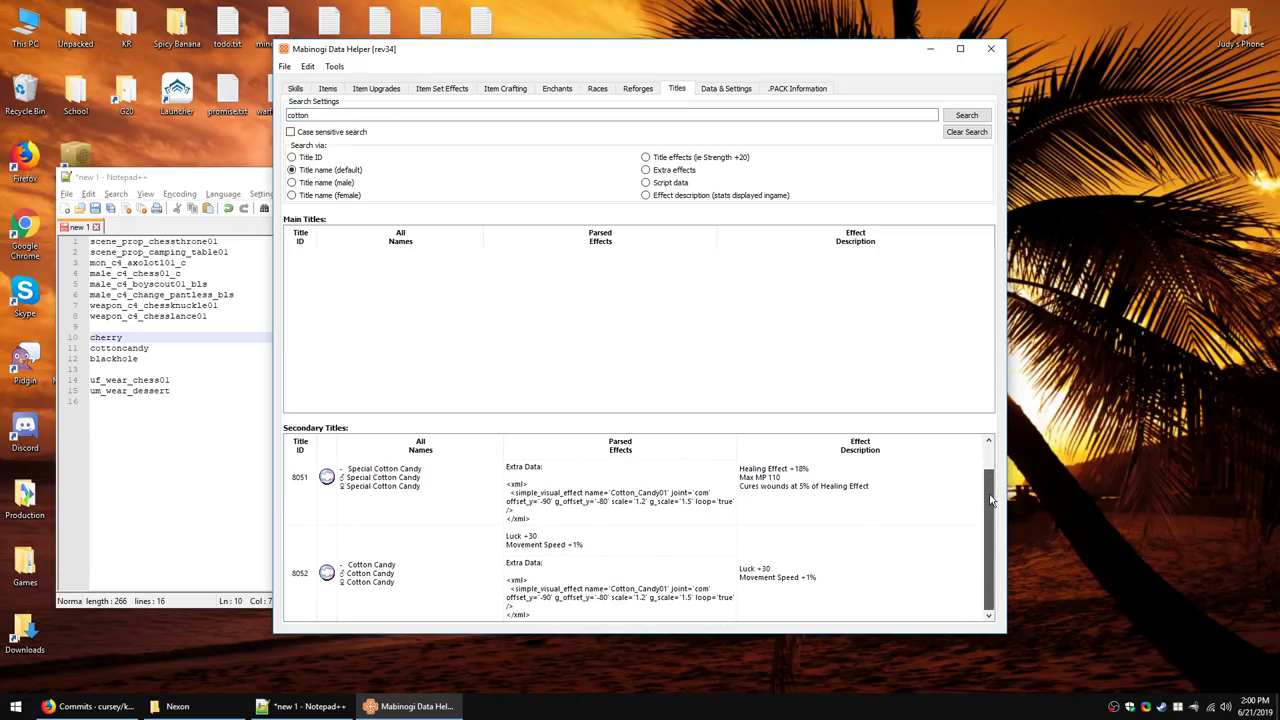
{"action": "left_click", "coordinate": [757, 596]}
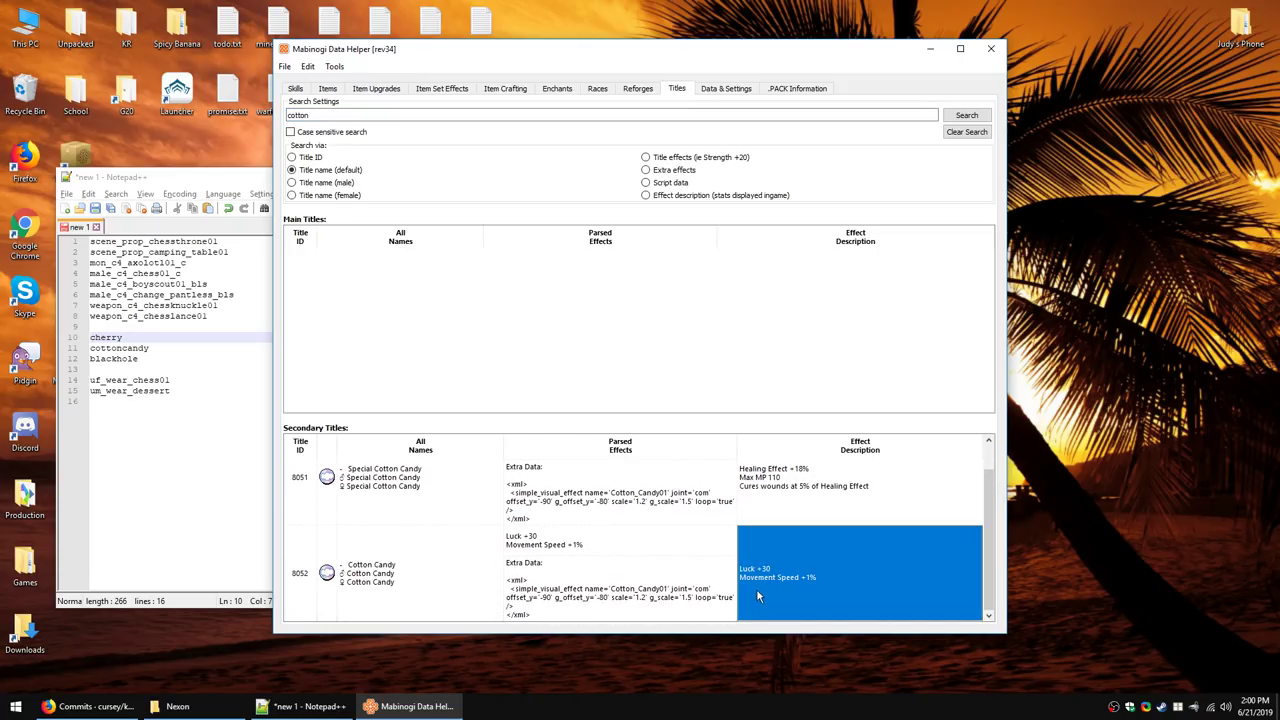
{"action": "left_click", "coordinate": [834, 495]}
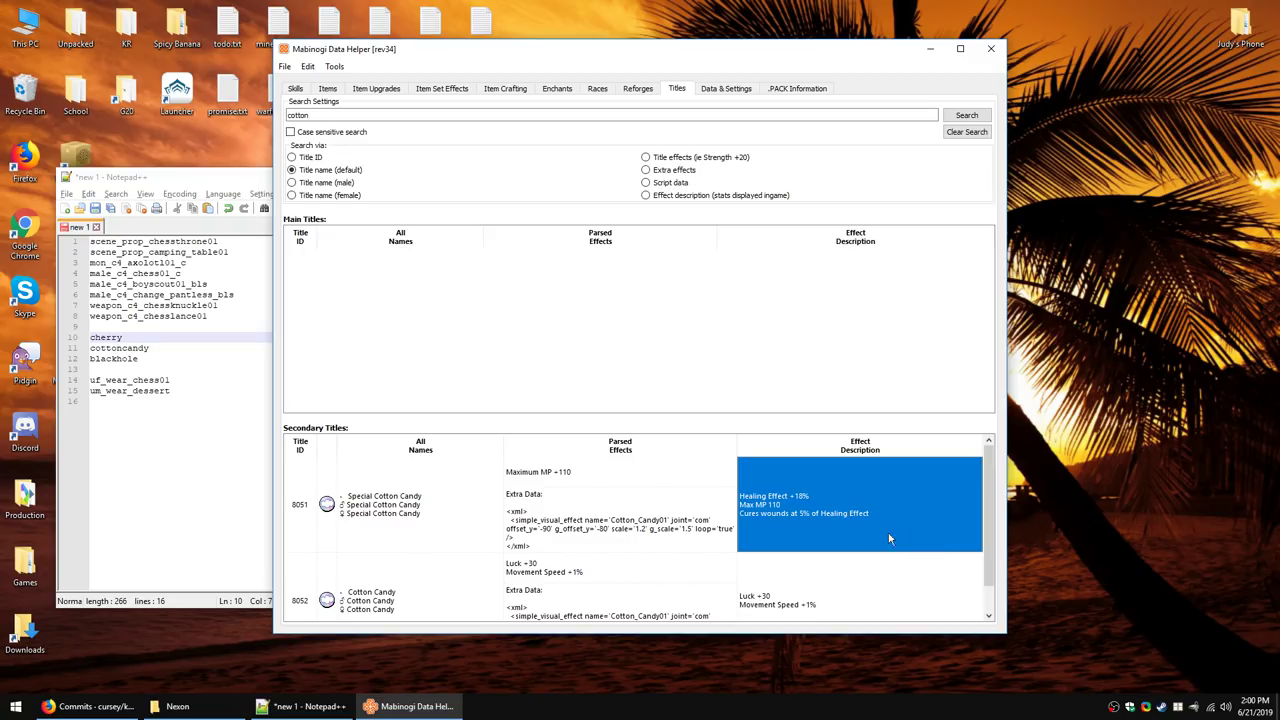
Step: Search the titles by default name for "black" and for "hole", checking the blackhole entry in the Notepad++ notes
{"action": "double_click", "coordinate": [400, 115]}
{"action": "type", "text": "black"}
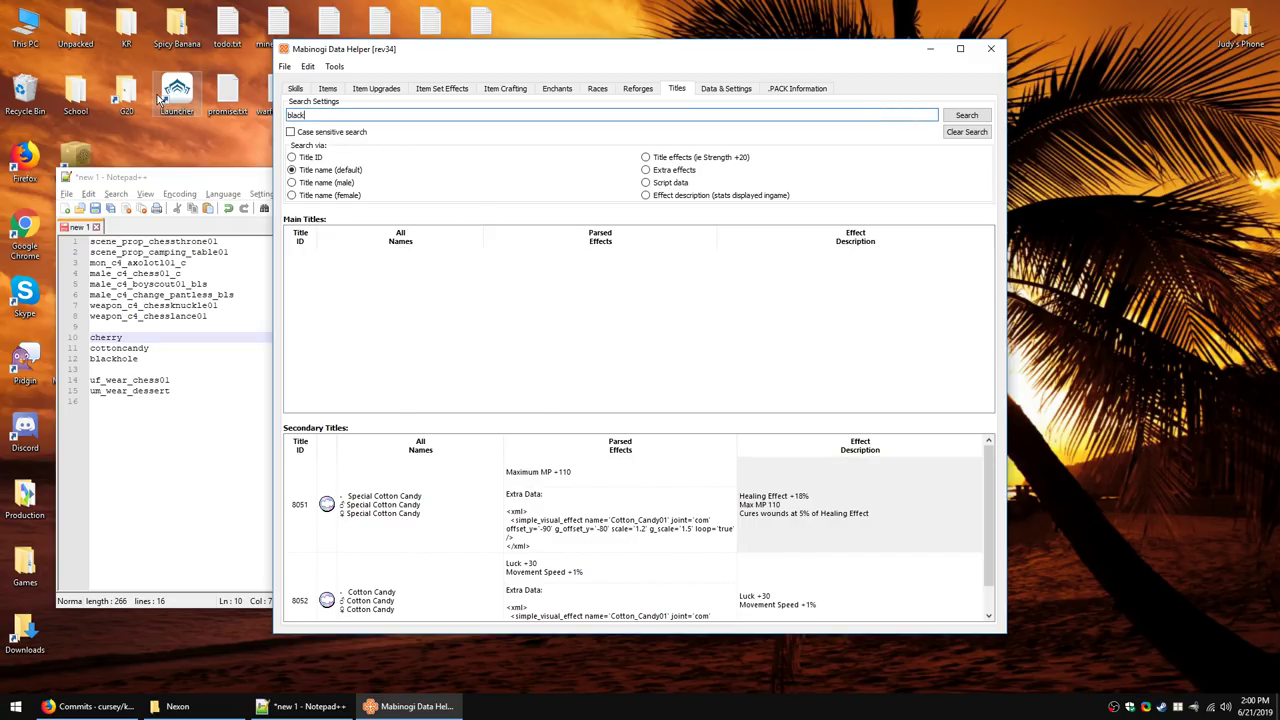
{"action": "key", "text": "Return"}
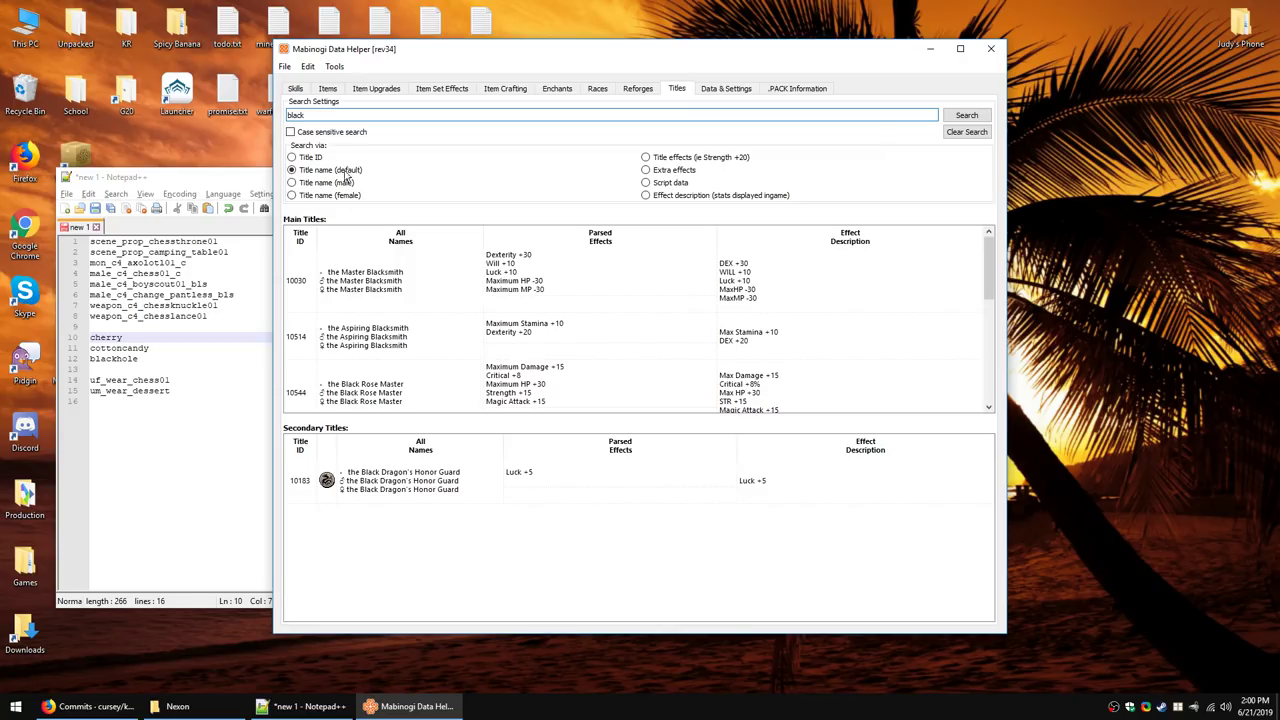
{"action": "double_click", "coordinate": [322, 115]}
{"action": "type", "text": "hole"}
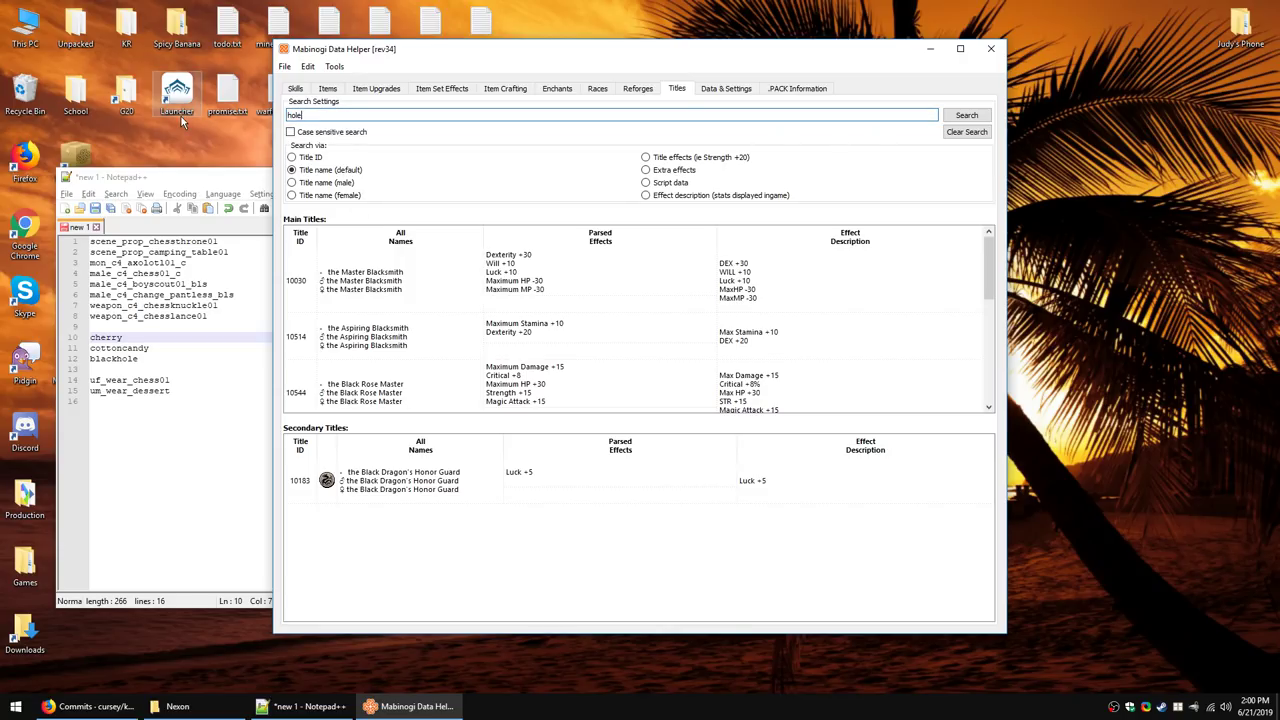
{"action": "key", "text": "Return"}
{"action": "left_click", "coordinate": [187, 358]}
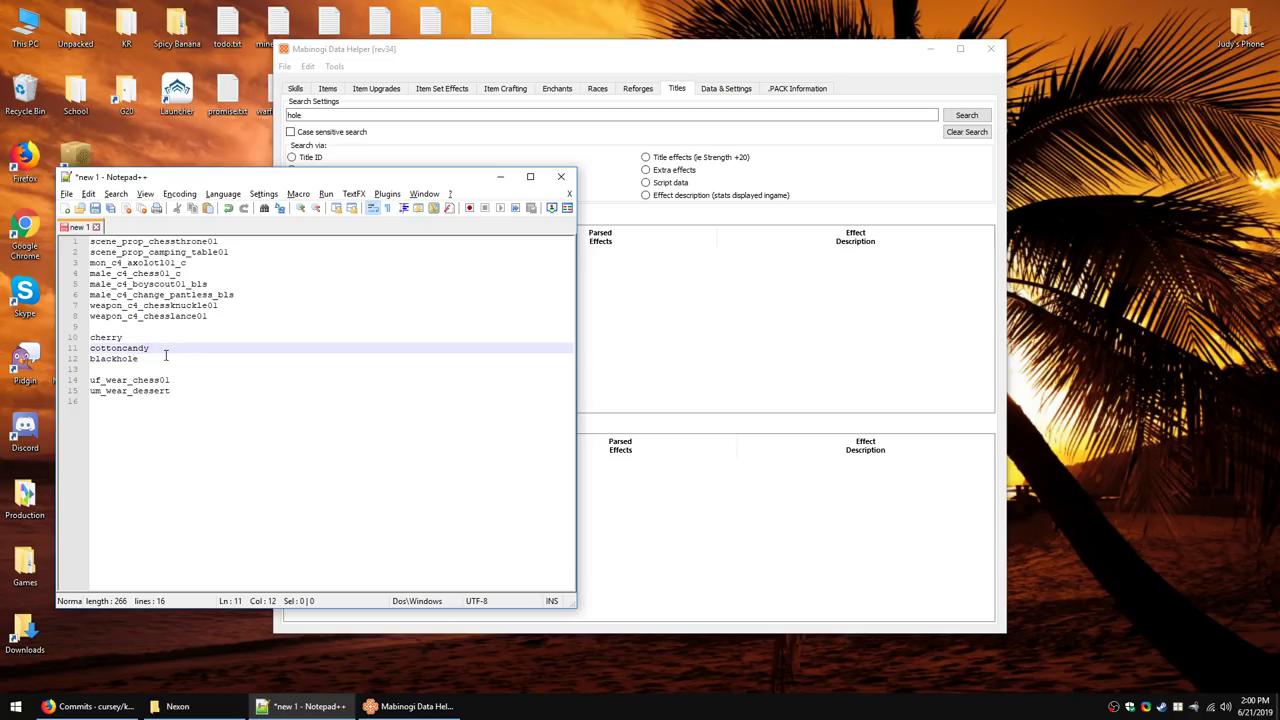
{"action": "left_click", "coordinate": [372, 116]}
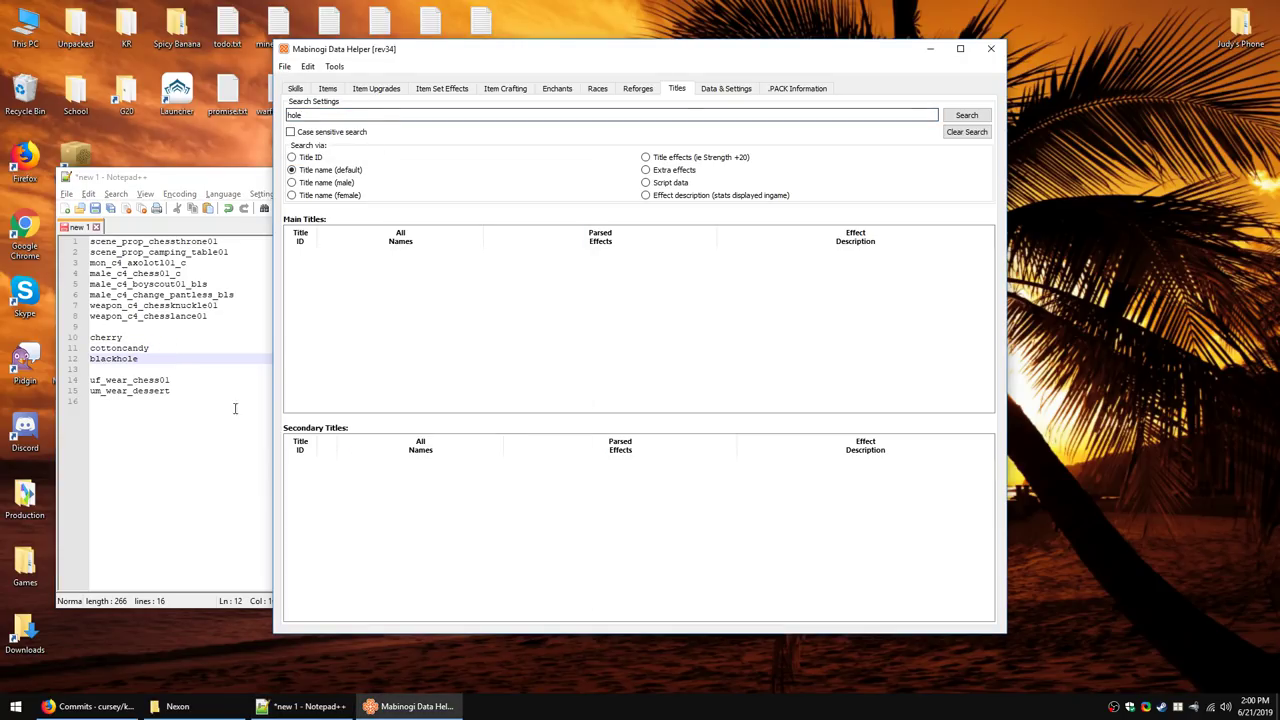
Step: Move the Notepad++ window off the desktop folders and open title.xml from r300\data\db in Notepad++
{"action": "left_click", "coordinate": [190, 360]}
{"action": "left_click_drag", "start_coordinate": [225, 180], "coordinate": [298, 188]}
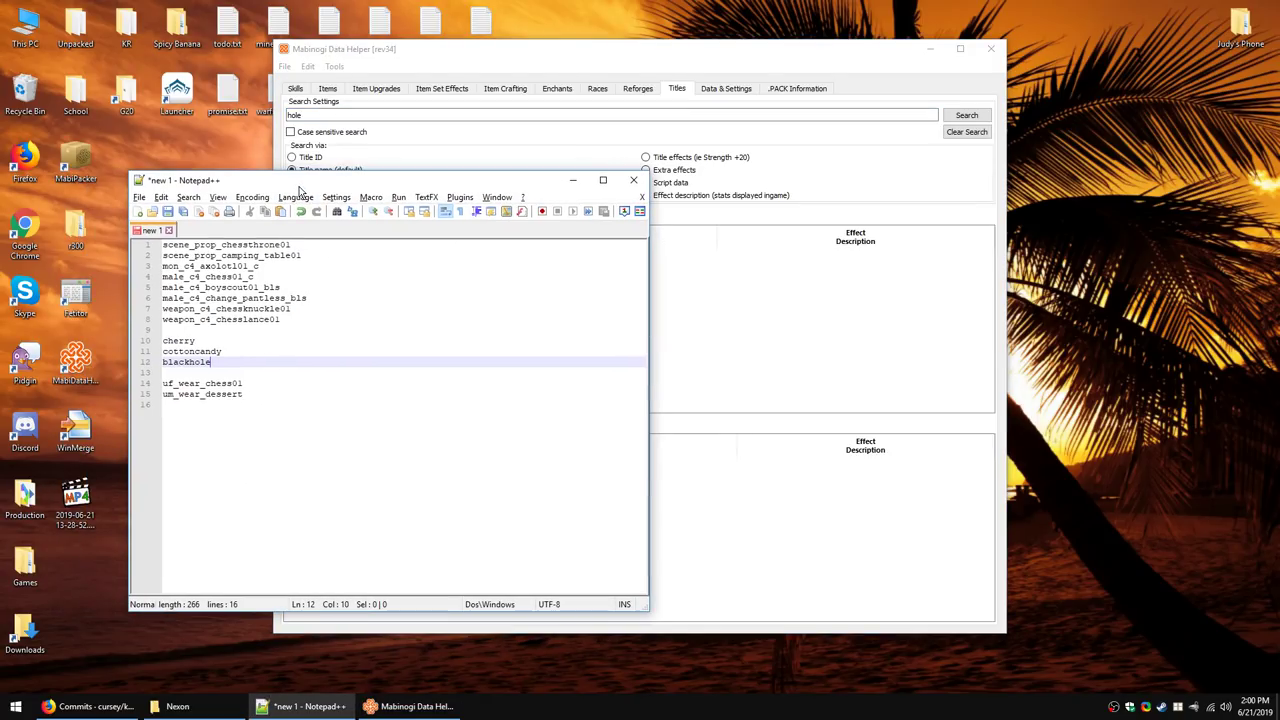
{"action": "double_click", "coordinate": [75, 230]}
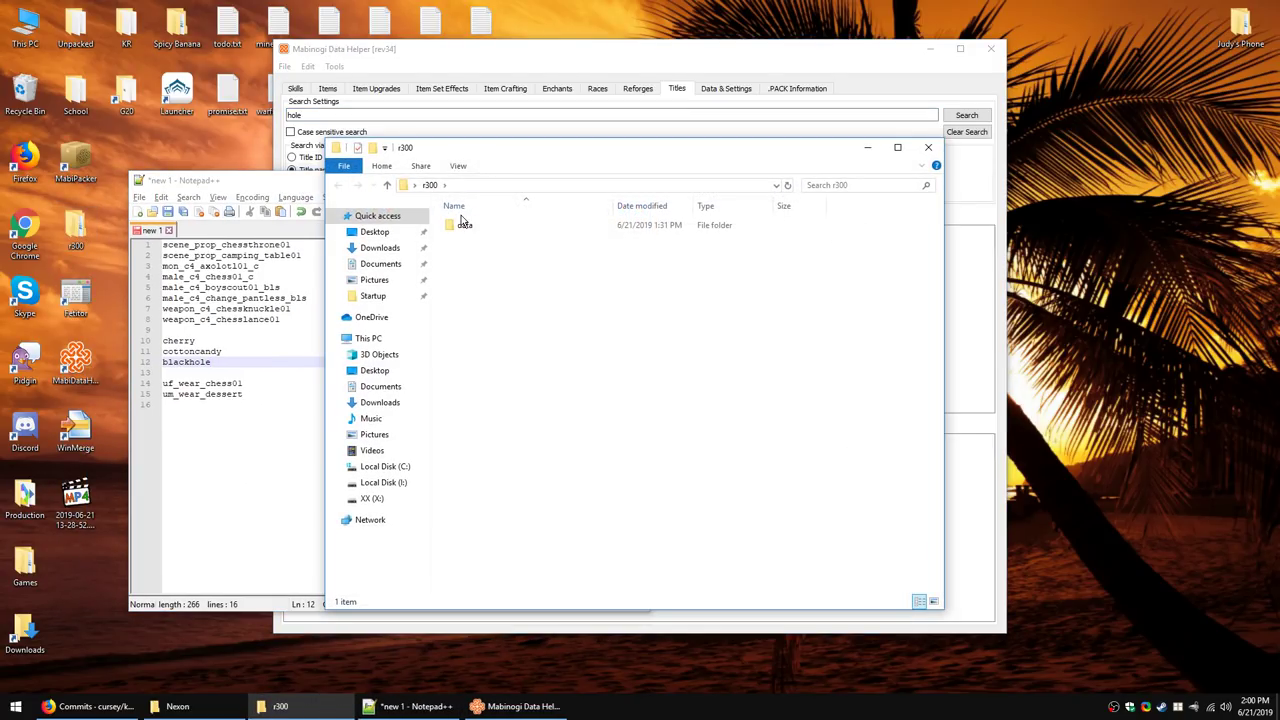
{"action": "double_click", "coordinate": [463, 224]}
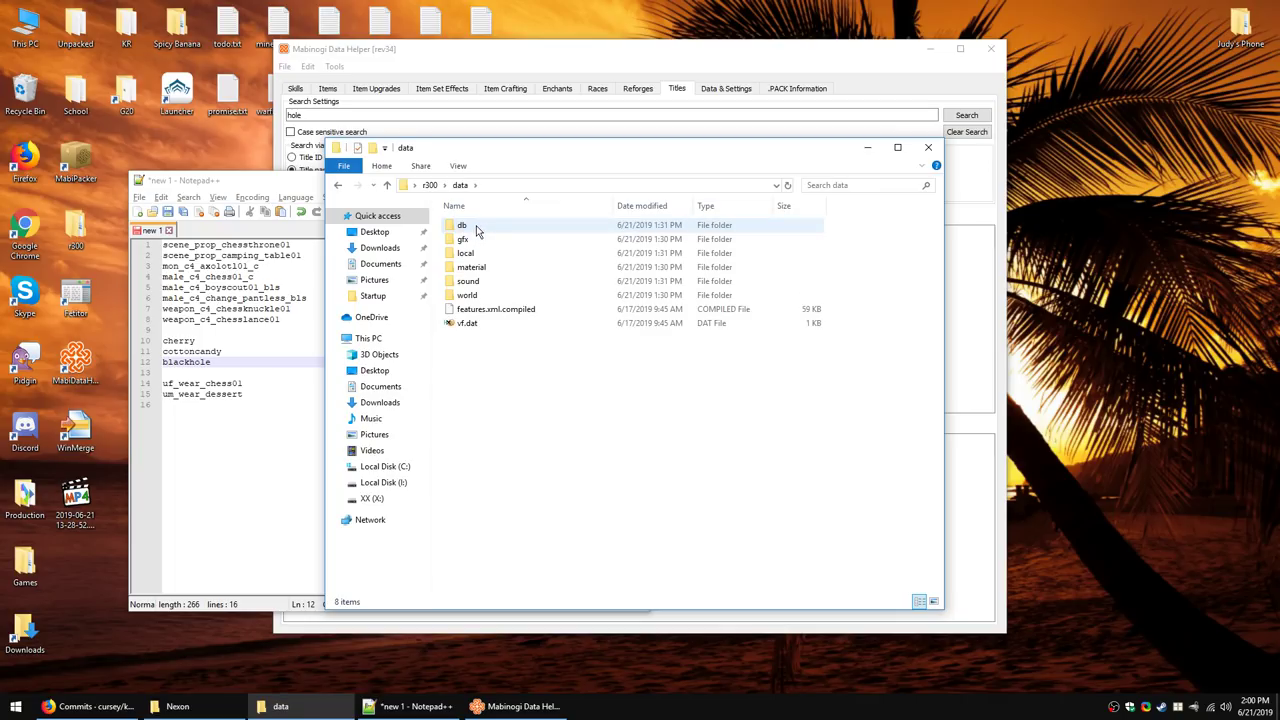
{"action": "double_click", "coordinate": [476, 228]}
{"action": "scroll", "coordinate": [495, 450], "scroll_direction": "down", "scroll_amount": 2}
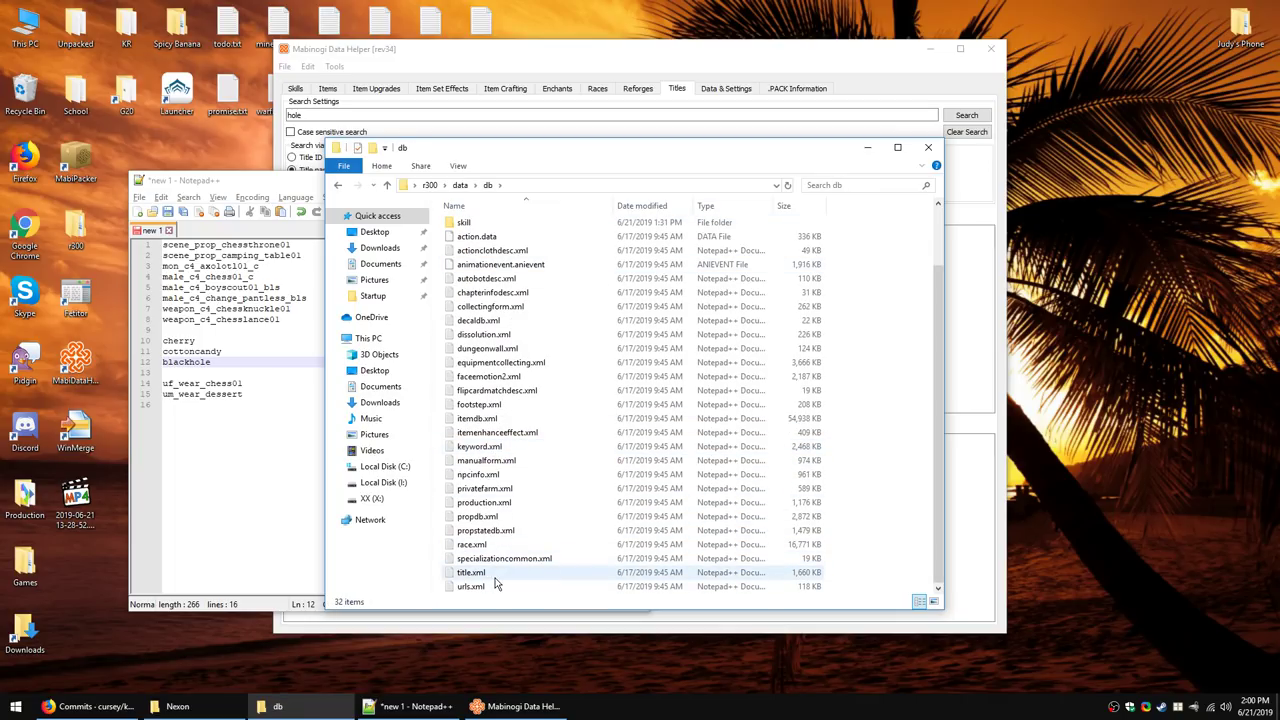
{"action": "left_click", "coordinate": [480, 573]}
{"action": "double_click", "coordinate": [494, 576]}
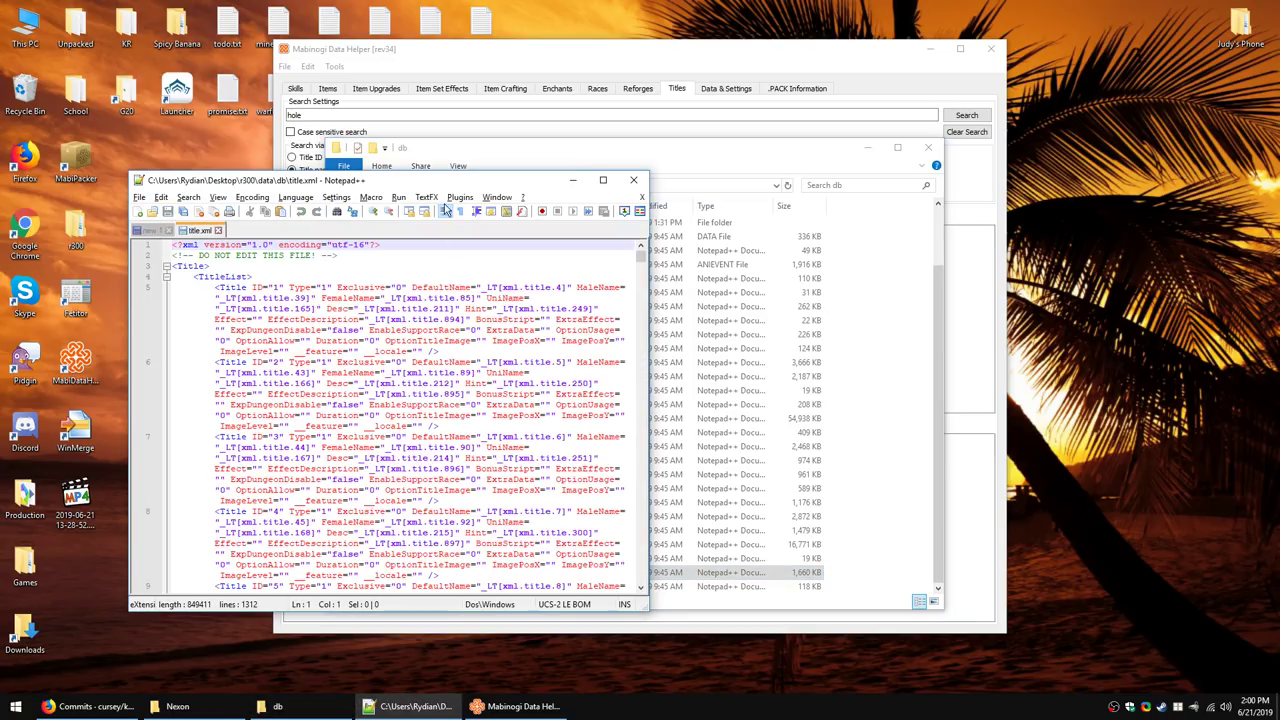
Step: Find the first occurrence of "blackhole" in title.xml and close the search dialog
{"action": "left_click_drag", "start_coordinate": [433, 188], "coordinate": [477, 178]}
{"action": "key", "text": "ctrl+f"}
{"action": "type", "text": "bla"}
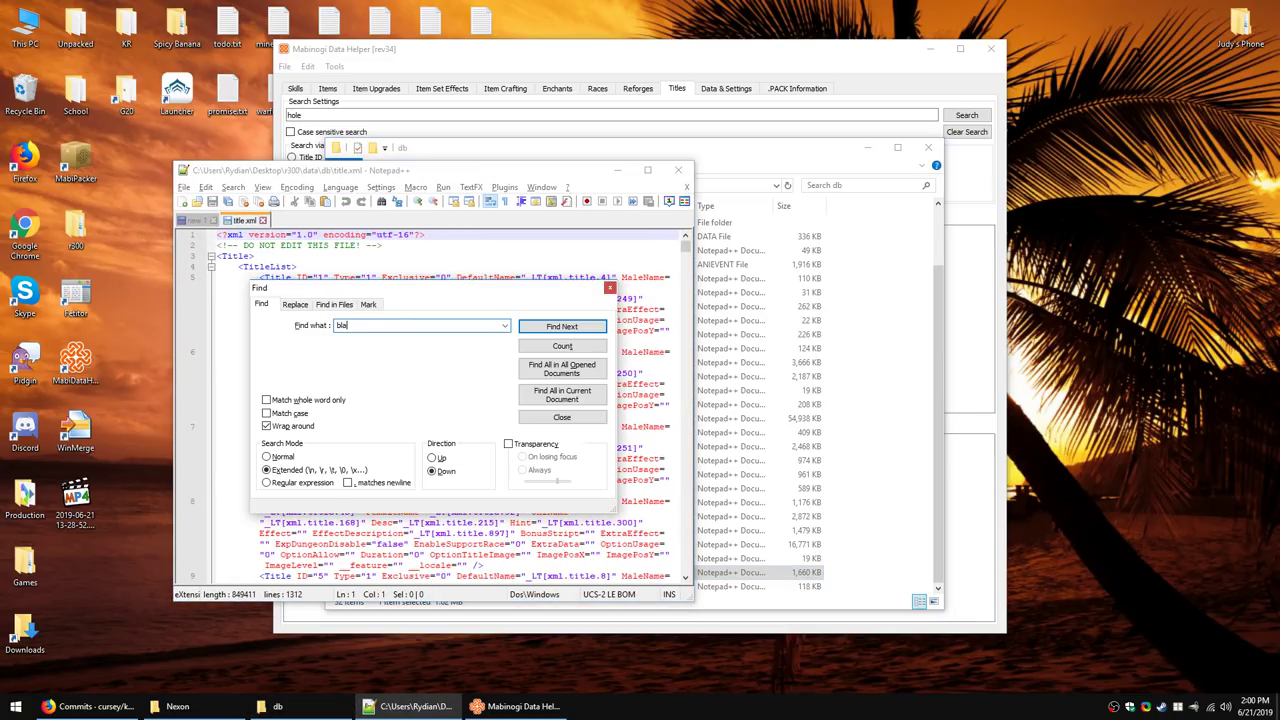
{"action": "type", "text": "ckhole"}
{"action": "key", "text": "Return"}
{"action": "key", "text": "Escape"}
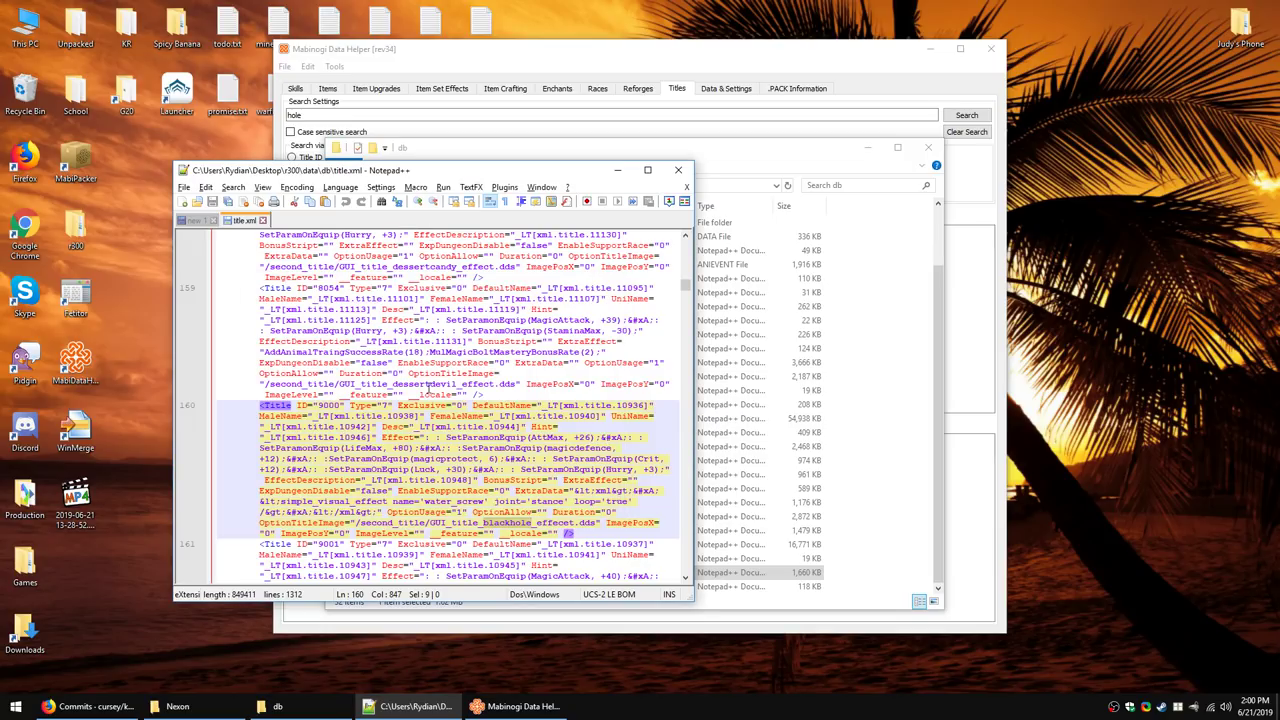
Step: Search the titles in Mabinogi Data Helper by title ID for 9000 and examine the matching title's names and effect description
{"action": "scroll", "coordinate": [459, 484], "scroll_direction": "down", "scroll_amount": 1, "text": "ctrl"}
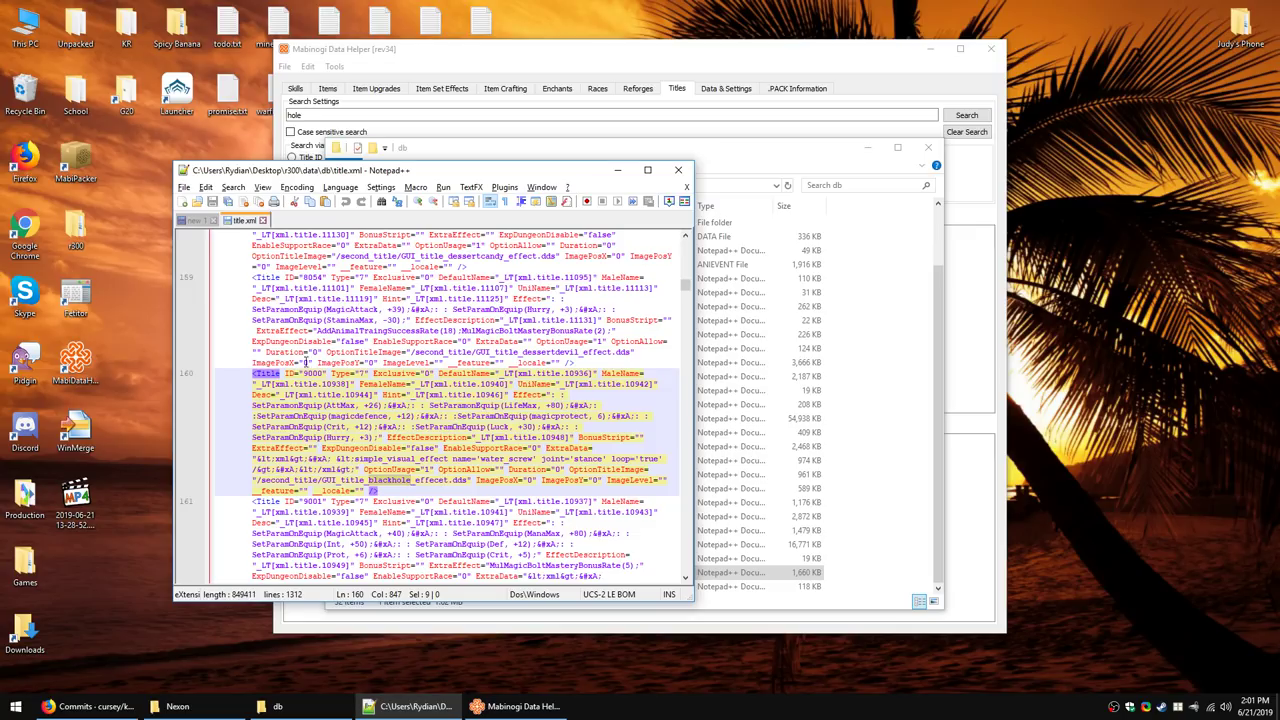
{"action": "left_click", "coordinate": [483, 55]}
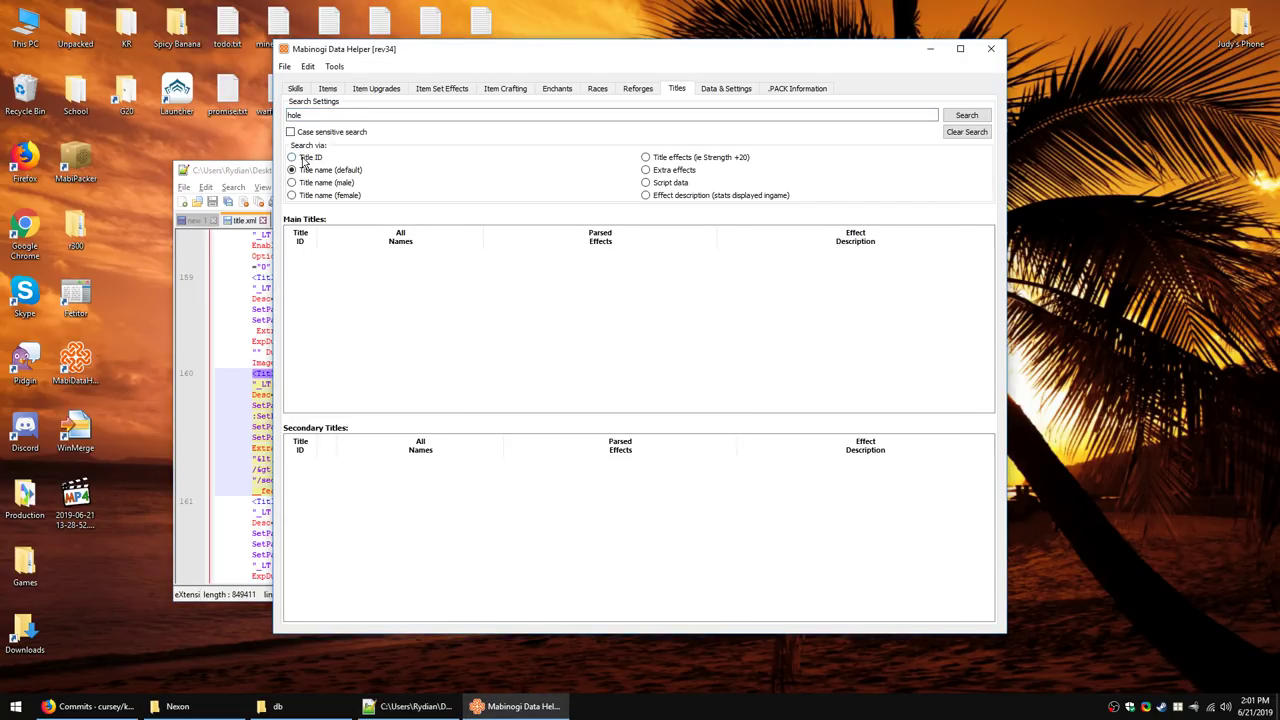
{"action": "type", "text": "9000"}
{"action": "key", "text": "Return"}
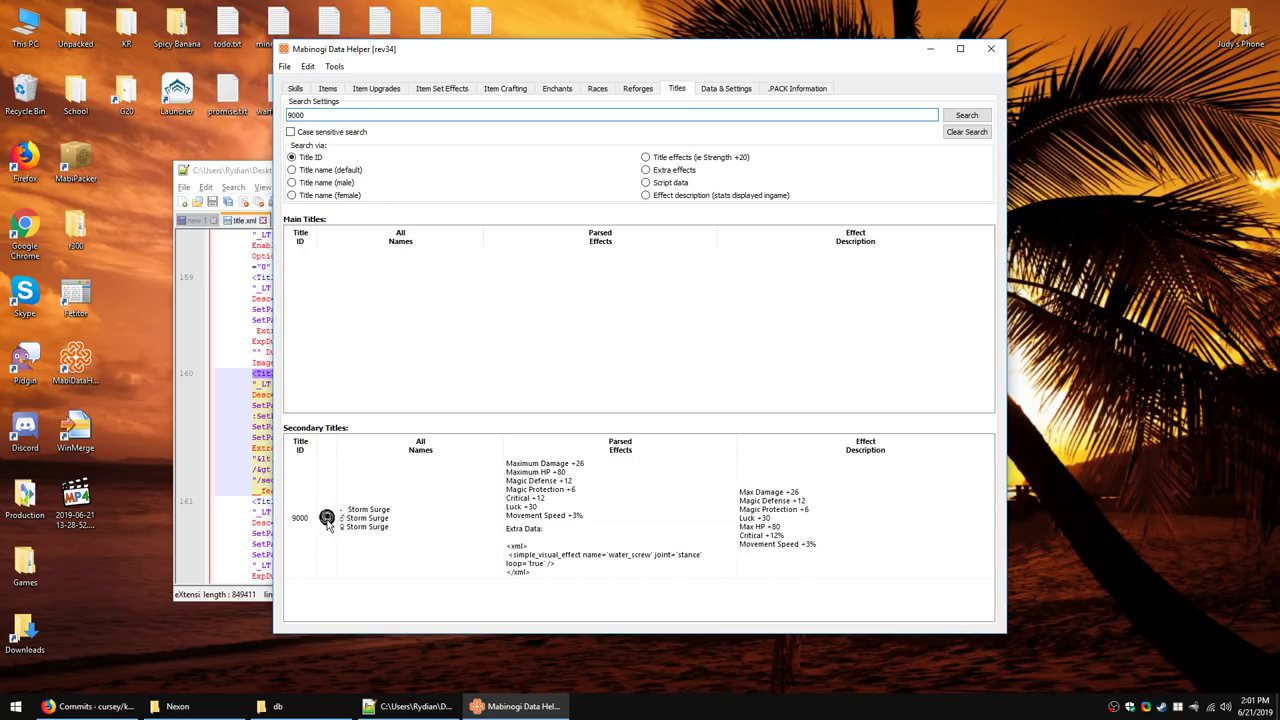
{"action": "left_click", "coordinate": [416, 522]}
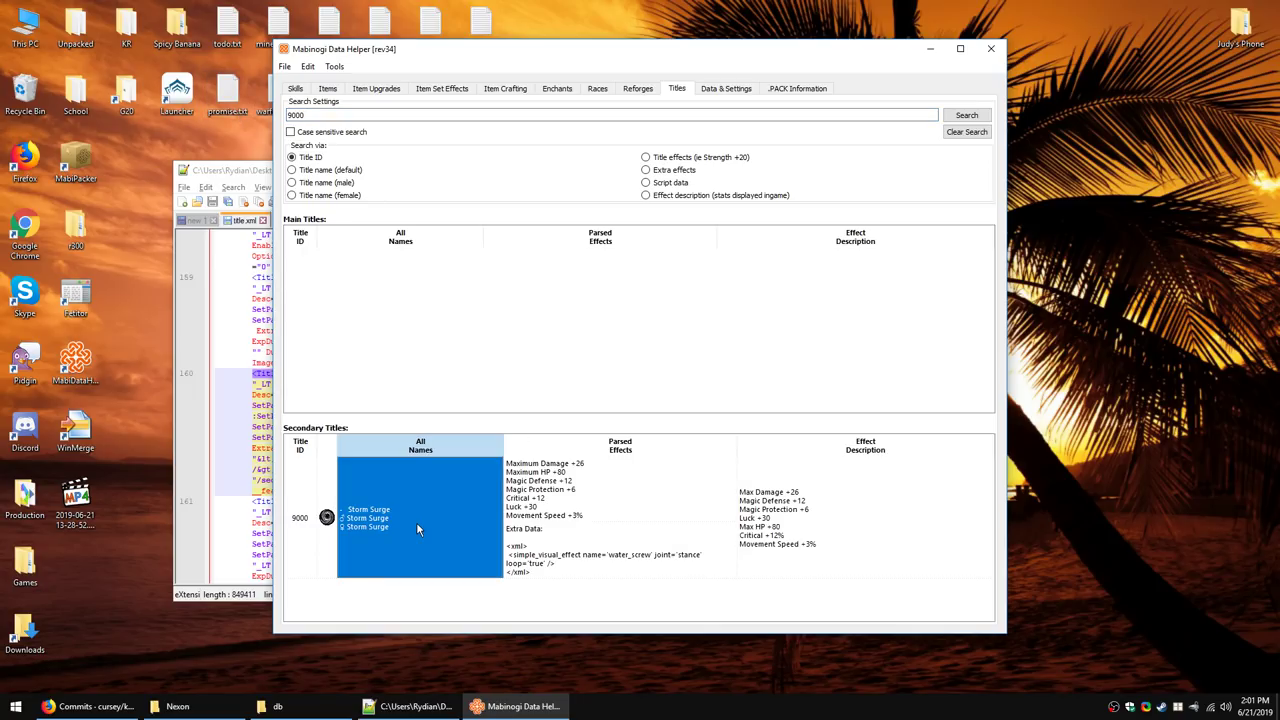
{"action": "left_click", "coordinate": [840, 519]}
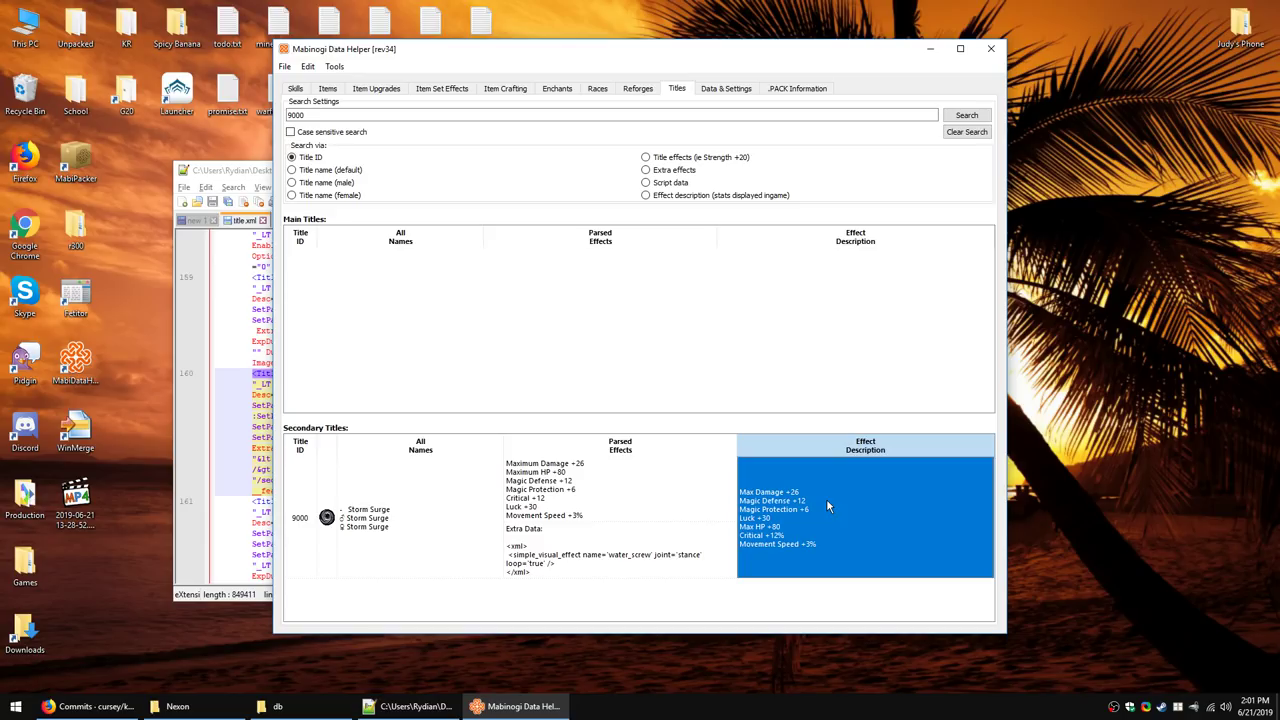
Step: Close title.xml in Notepad++ and copy the entry uf_wear_chess01 from the notes
{"action": "left_click", "coordinate": [515, 706]}
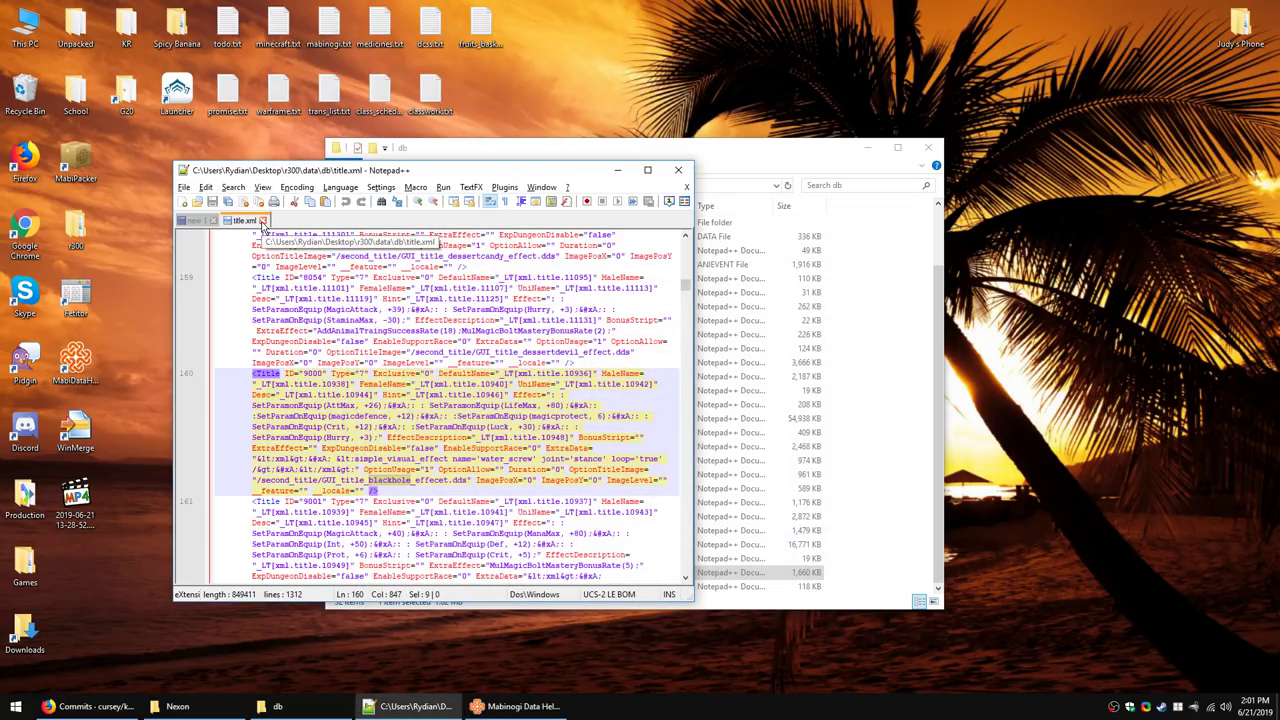
{"action": "left_click", "coordinate": [262, 221]}
{"action": "key", "text": "alt+Tab"}
{"action": "left_click", "coordinate": [244, 376]}
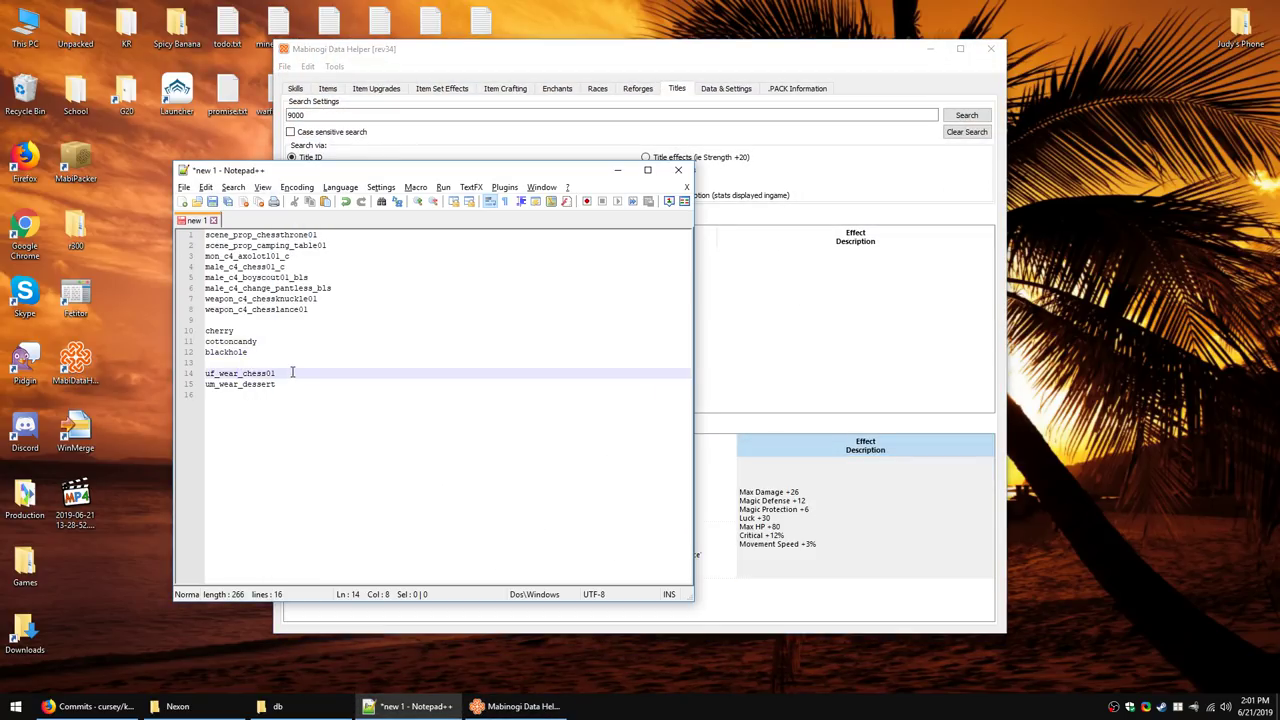
{"action": "left_click_drag", "start_coordinate": [280, 384], "coordinate": [206, 374]}
{"action": "left_click", "coordinate": [285, 373]}
{"action": "key", "text": "shift+Home"}
{"action": "key", "text": "ctrl+c"}
Step: Search the items in Mabinogi Data Helper by inventory icon name for uf_wear_chess01
{"action": "left_click", "coordinate": [328, 89]}
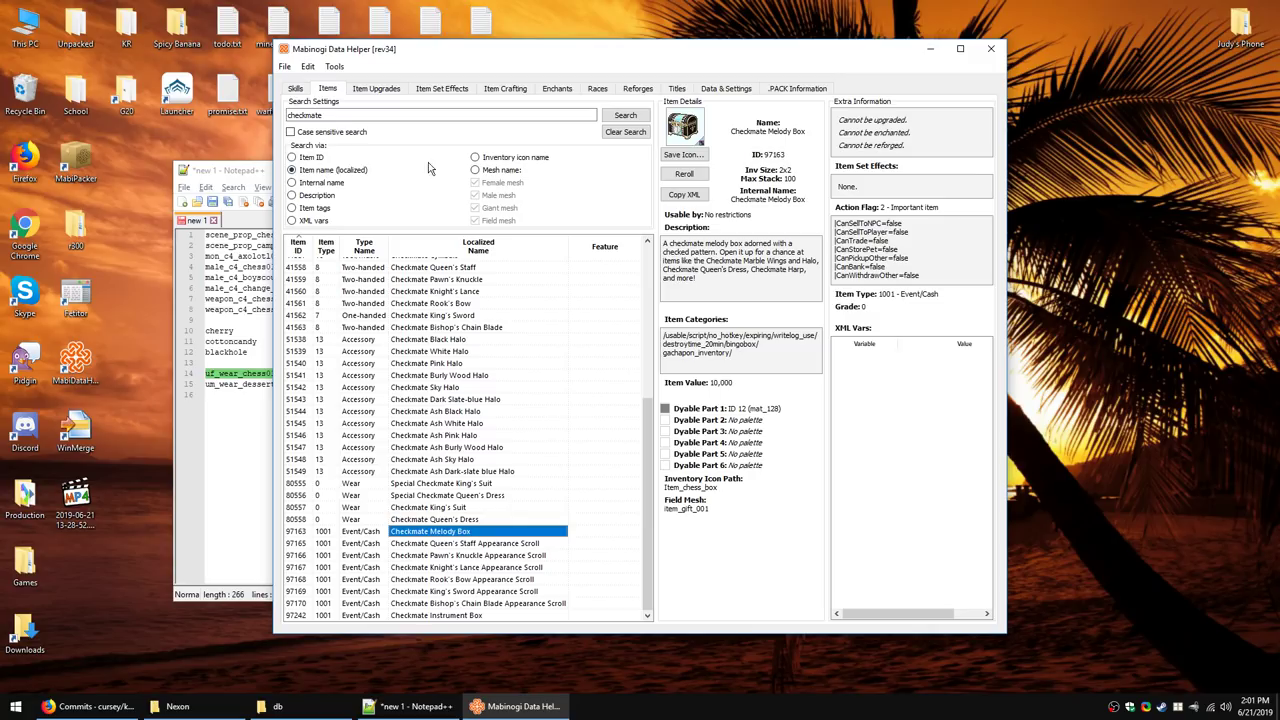
{"action": "left_click", "coordinate": [475, 157]}
{"action": "double_click", "coordinate": [413, 115]}
{"action": "key", "text": "ctrl+v"}
{"action": "key", "text": "Return"}
Step: Compare the details of both Checkmate Queen's Dress items and open the 3D preview of the Special Checkmate Queen's Dress
{"action": "left_click", "coordinate": [435, 276]}
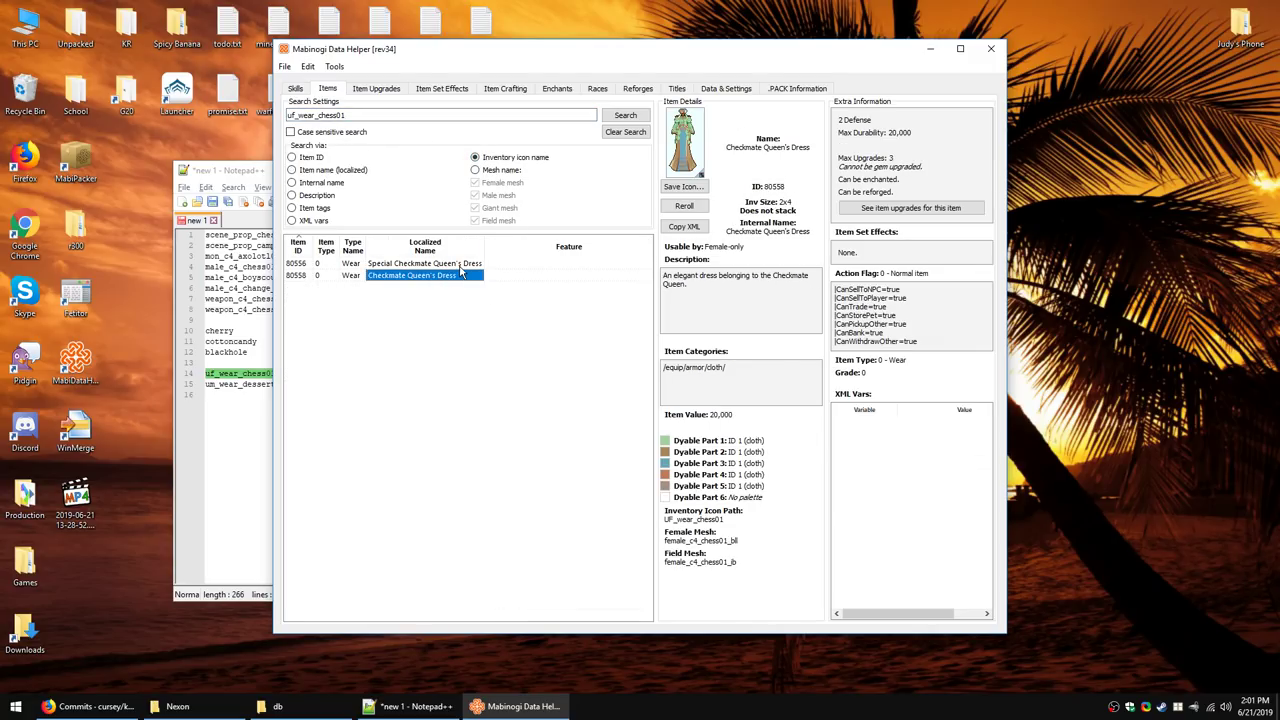
{"action": "left_click", "coordinate": [459, 266]}
{"action": "left_click", "coordinate": [464, 276]}
{"action": "left_click", "coordinate": [460, 263]}
{"action": "left_click", "coordinate": [696, 168]}
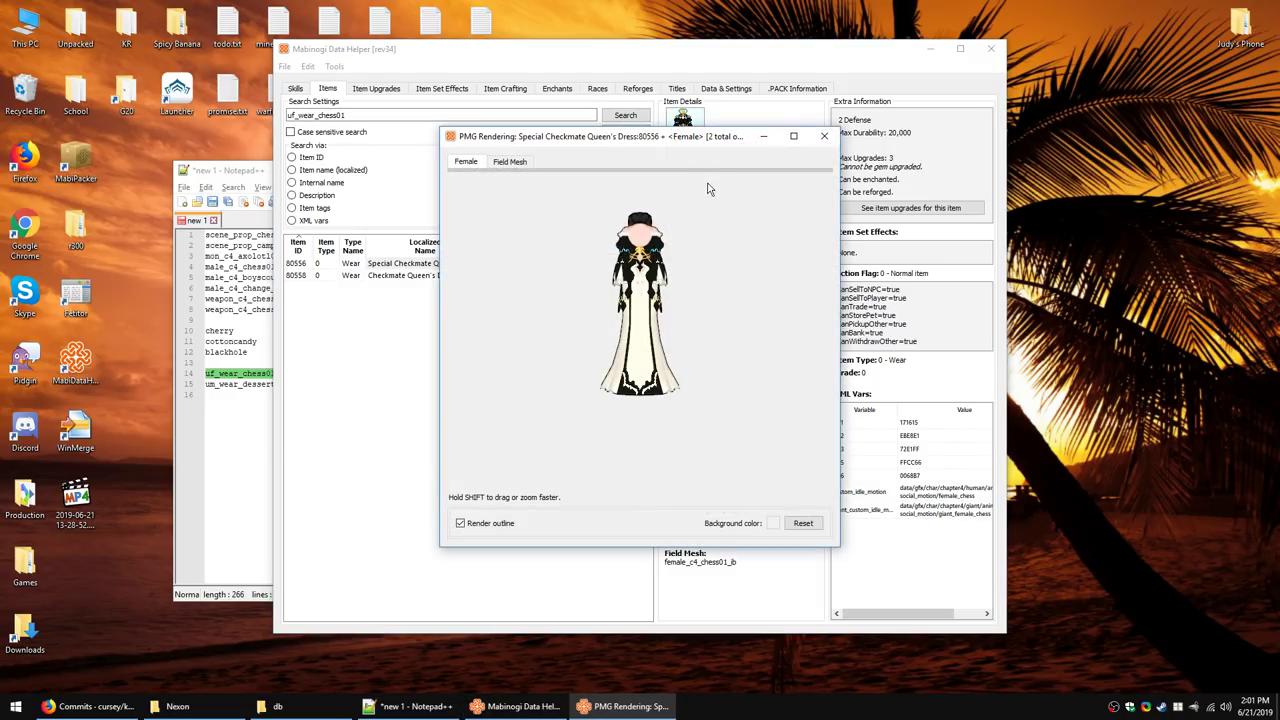
Step: Examine the Special Checkmate Queen's Dress model from several angles and up close, and close the preview
{"action": "left_click_drag", "start_coordinate": [675, 262], "coordinate": [591, 277]}
{"action": "scroll", "coordinate": [702, 306], "scroll_direction": "up", "scroll_amount": 3}
{"action": "left_click_drag", "start_coordinate": [702, 306], "coordinate": [636, 250]}
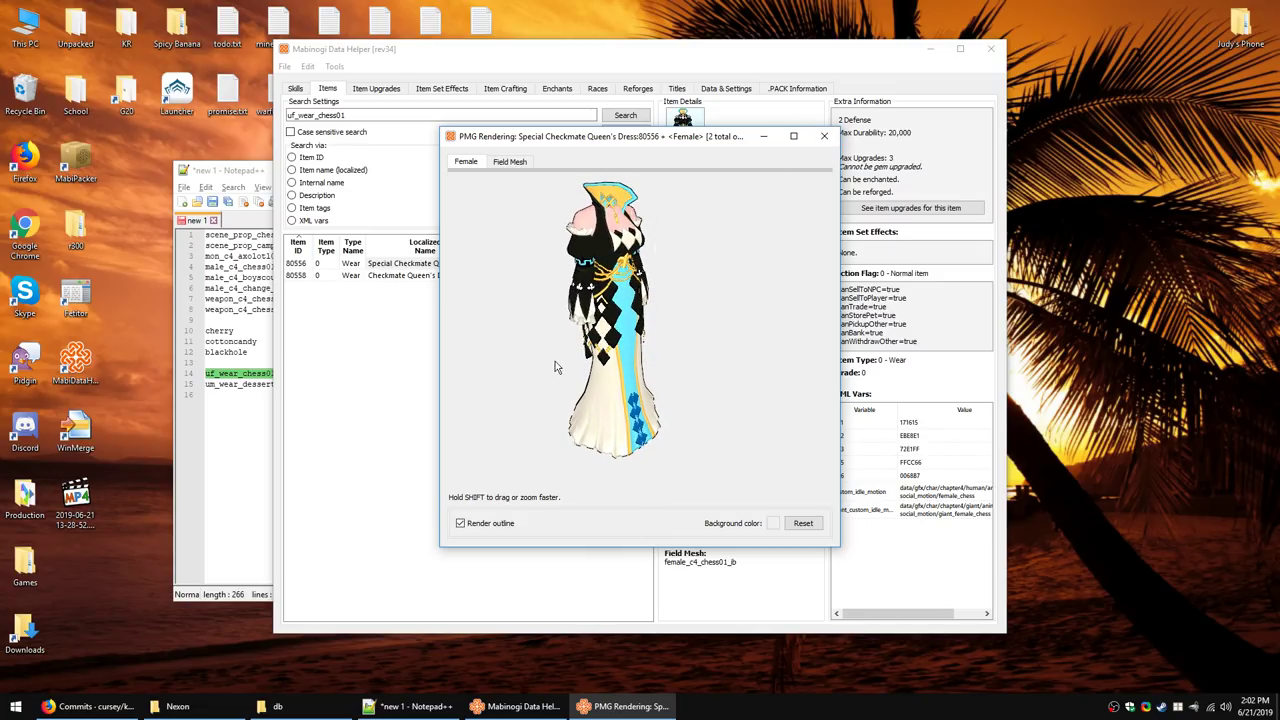
{"action": "left_click_drag", "start_coordinate": [559, 350], "coordinate": [648, 300]}
{"action": "scroll", "coordinate": [648, 290], "scroll_direction": "up", "scroll_amount": 6}
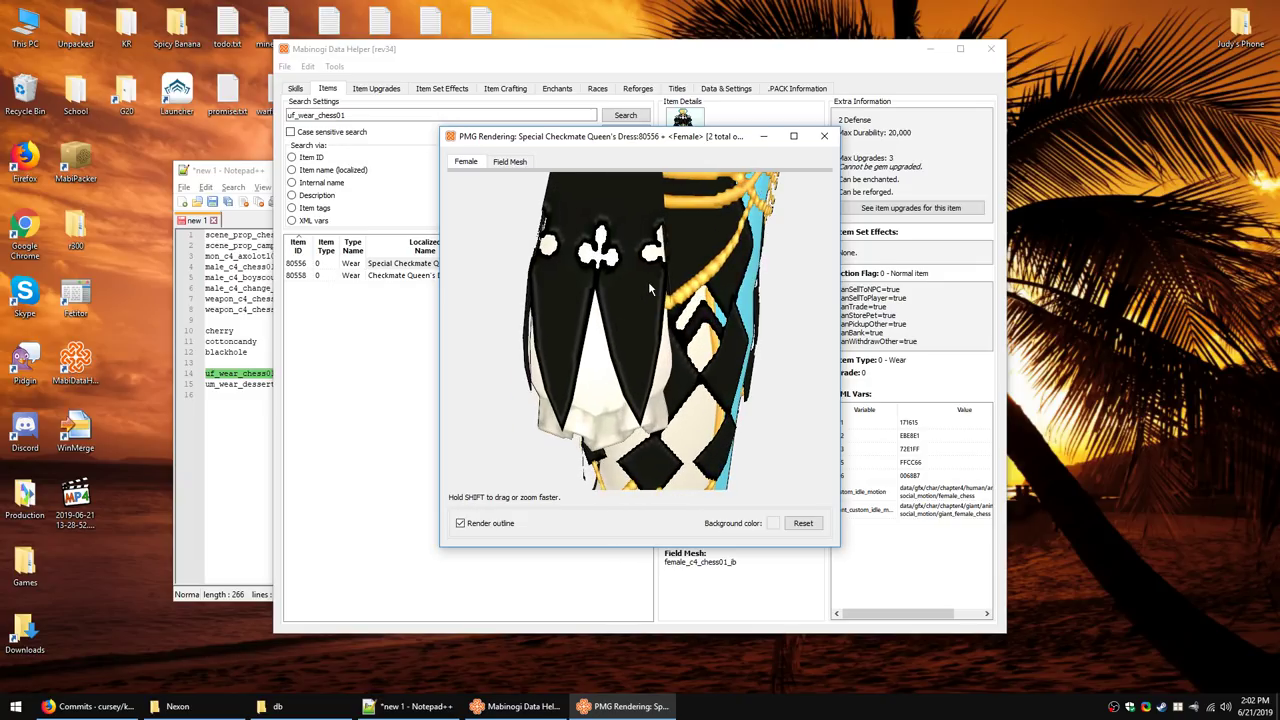
{"action": "left_click_drag", "start_coordinate": [623, 283], "coordinate": [675, 294]}
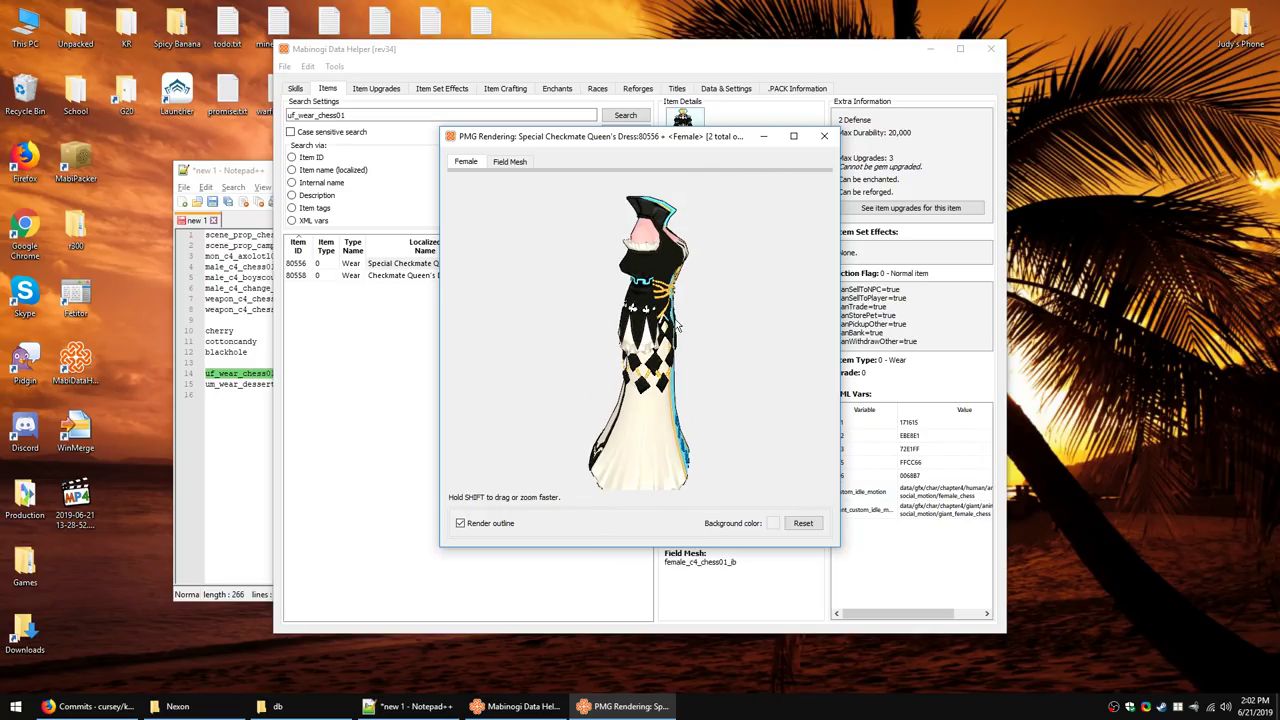
{"action": "left_click_drag", "start_coordinate": [677, 326], "coordinate": [625, 304]}
{"action": "left_click", "coordinate": [824, 135]}
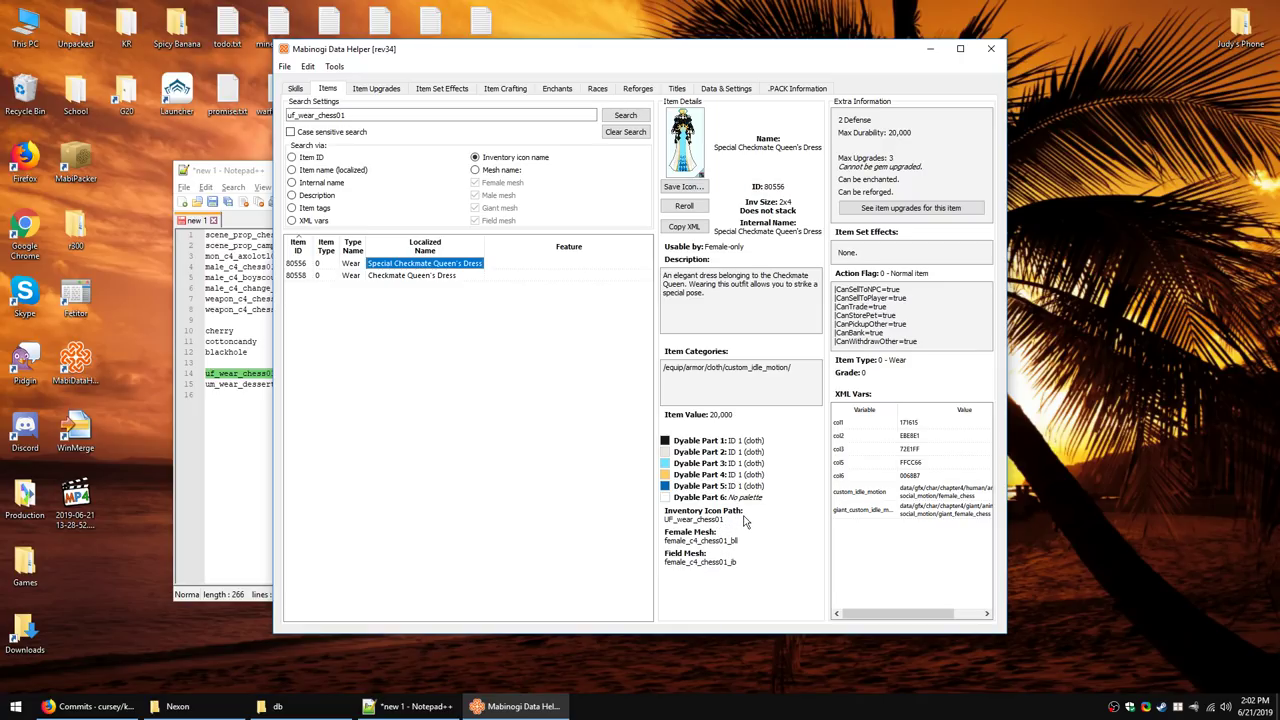
Step: Remove the empty last line from the Notepad++ notes and minimize the windows covering the db folder
{"action": "left_click", "coordinate": [263, 470]}
{"action": "key", "text": "BackSpace"}
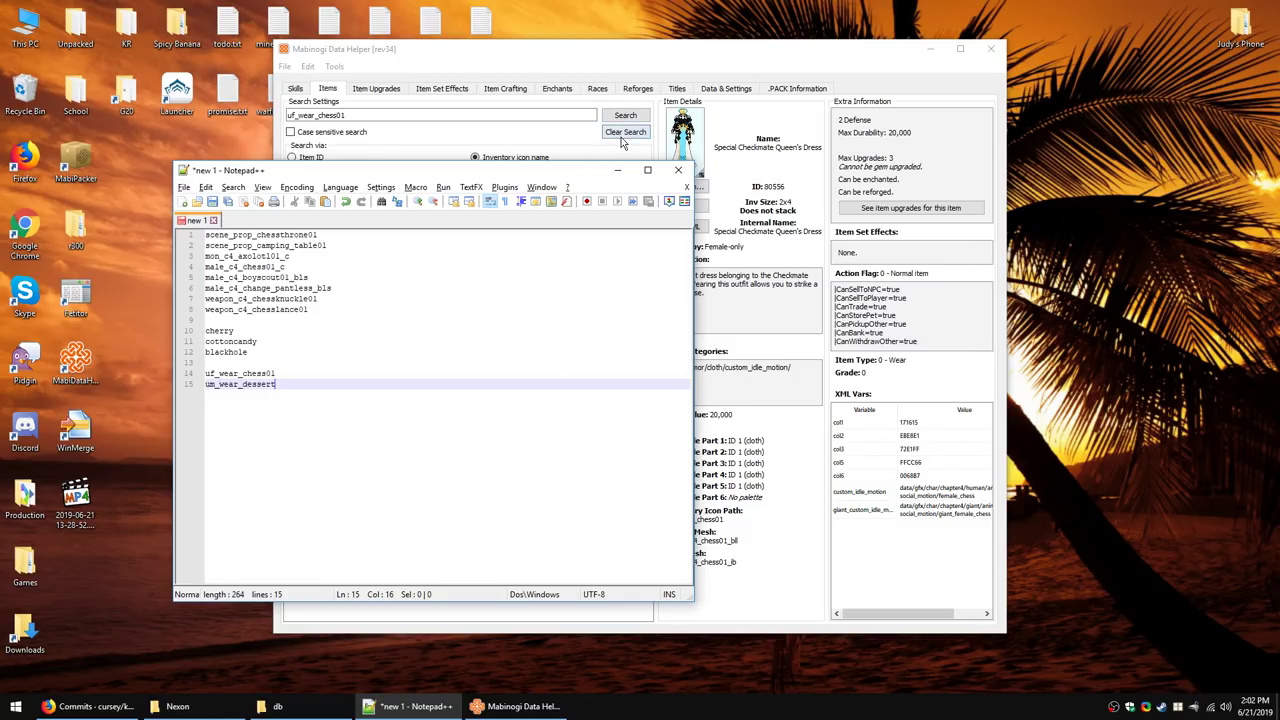
{"action": "left_click", "coordinate": [410, 706]}
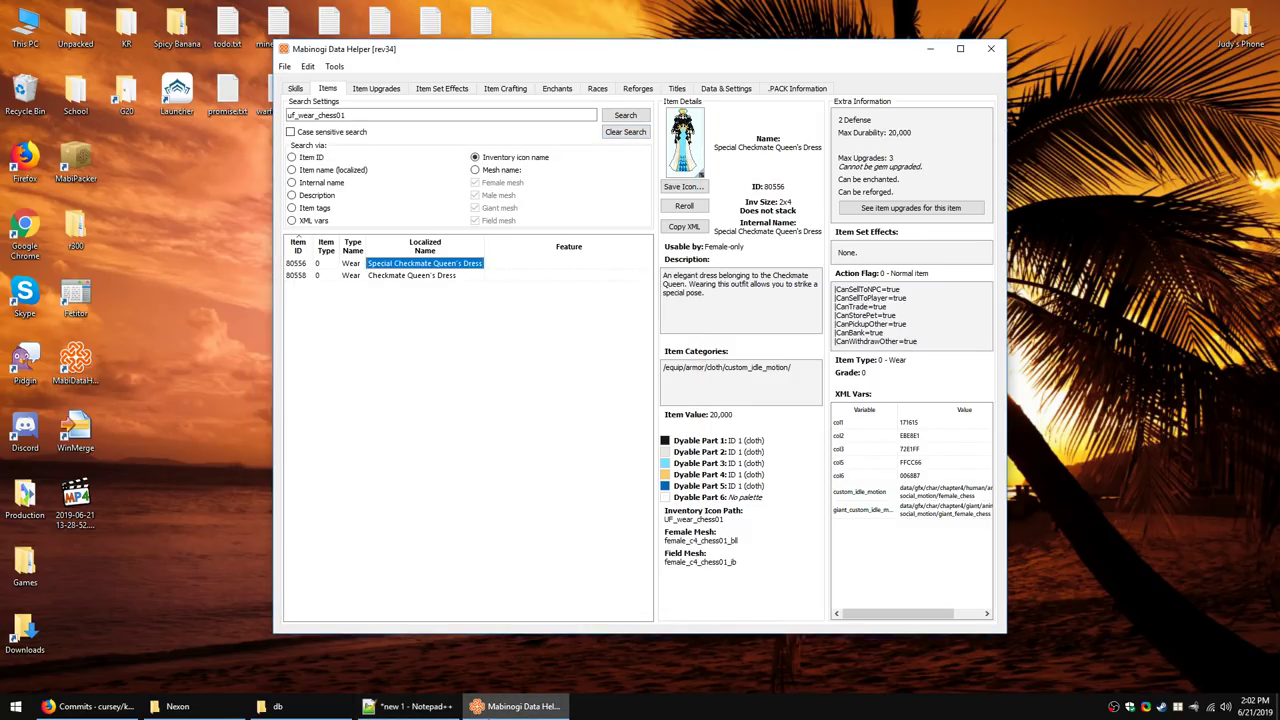
{"action": "left_click", "coordinate": [510, 706]}
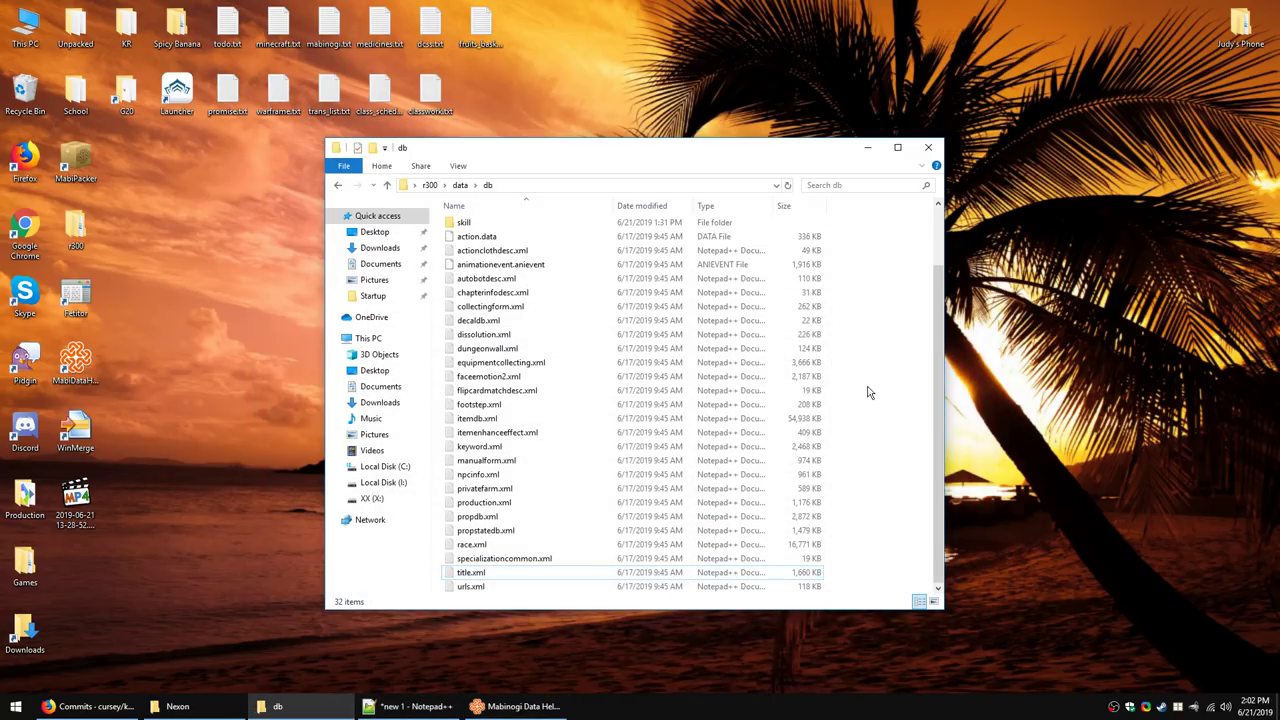
{"action": "scroll", "coordinate": [865, 394], "scroll_direction": "up", "scroll_amount": 2}
{"action": "left_click_drag", "start_coordinate": [505, 149], "coordinate": [483, 135]}
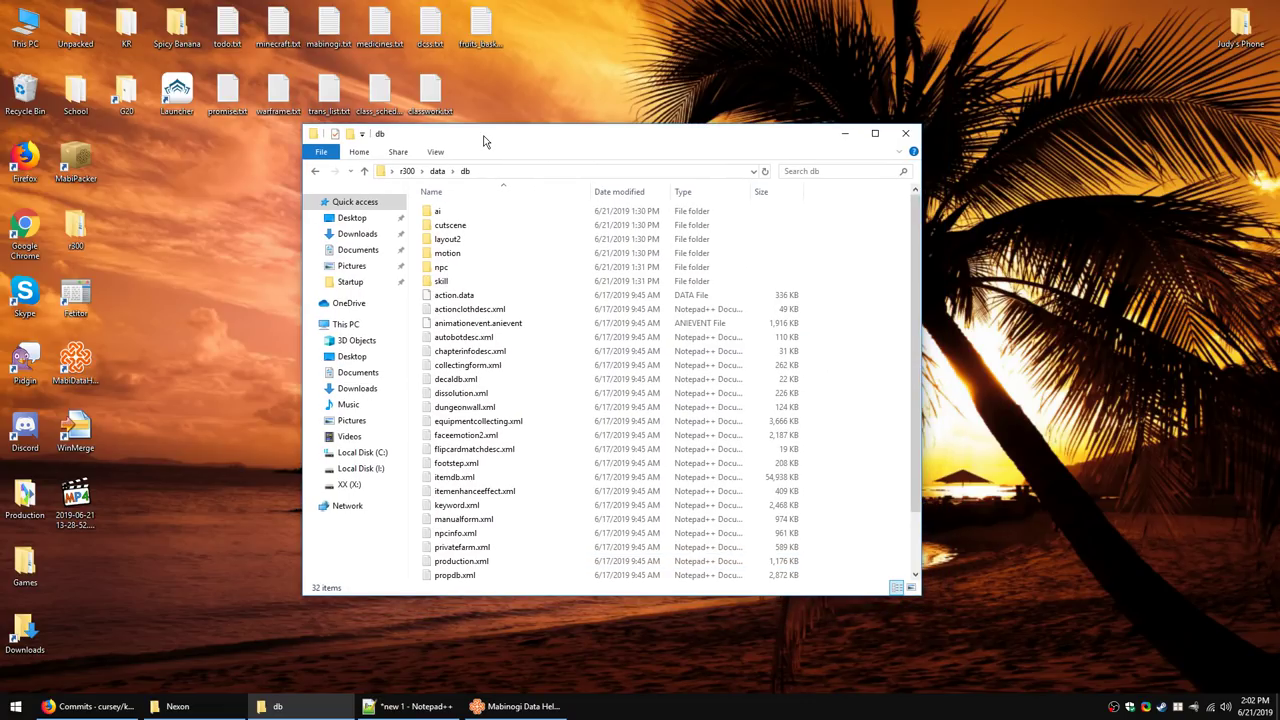
Step: Open WinMerge and choose the data folder inside Unpacked on the desktop as the left side of the comparison
{"action": "double_click", "coordinate": [75, 432]}
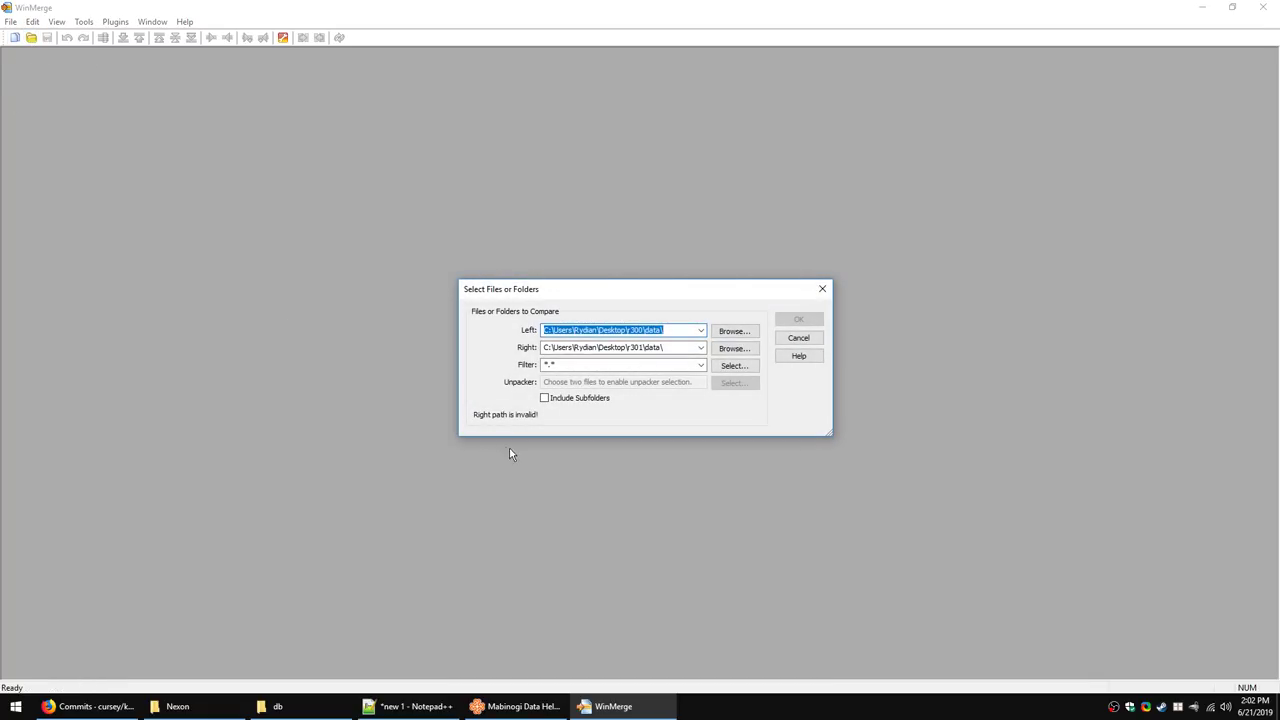
{"action": "left_click", "coordinate": [668, 330]}
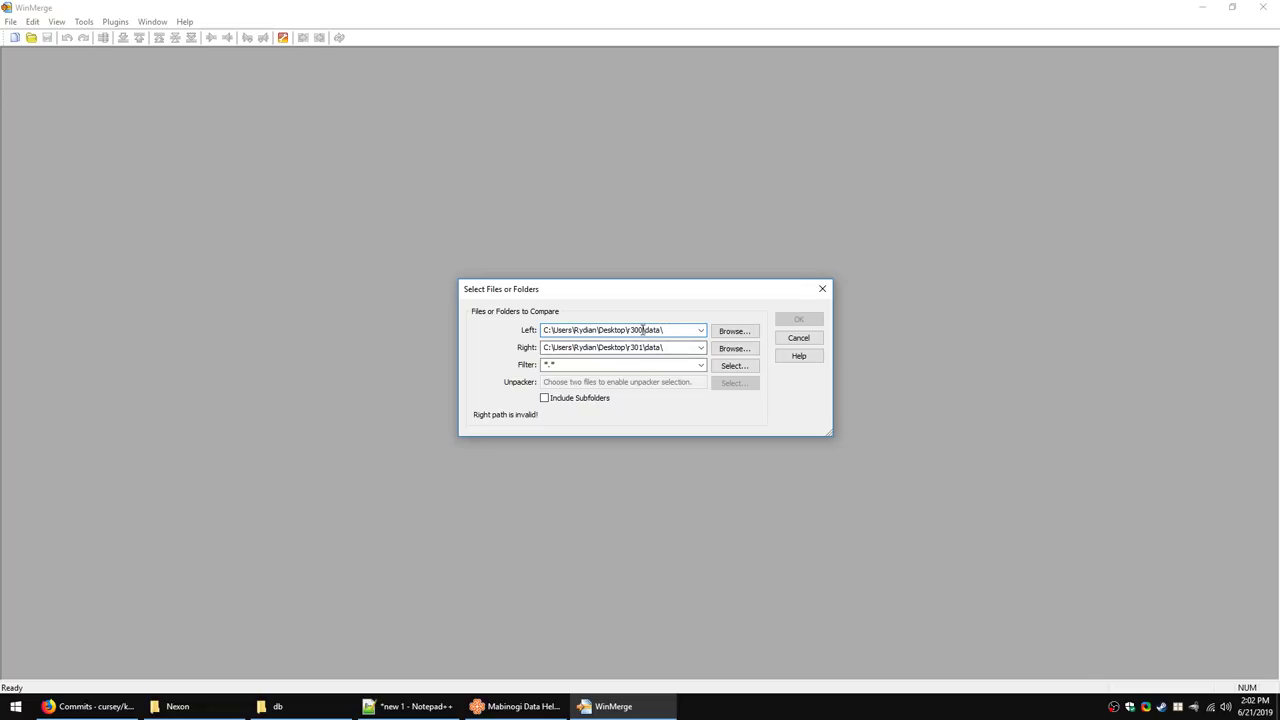
{"action": "left_click", "coordinate": [728, 333]}
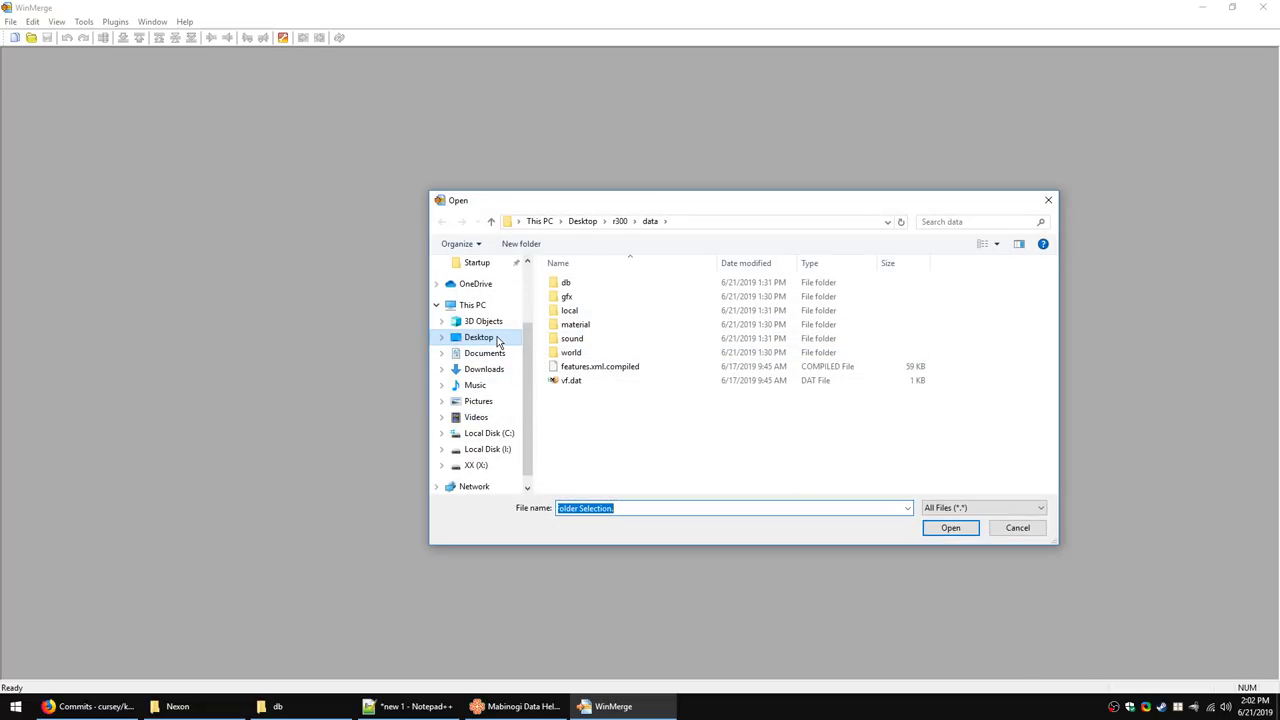
{"action": "left_click", "coordinate": [497, 341]}
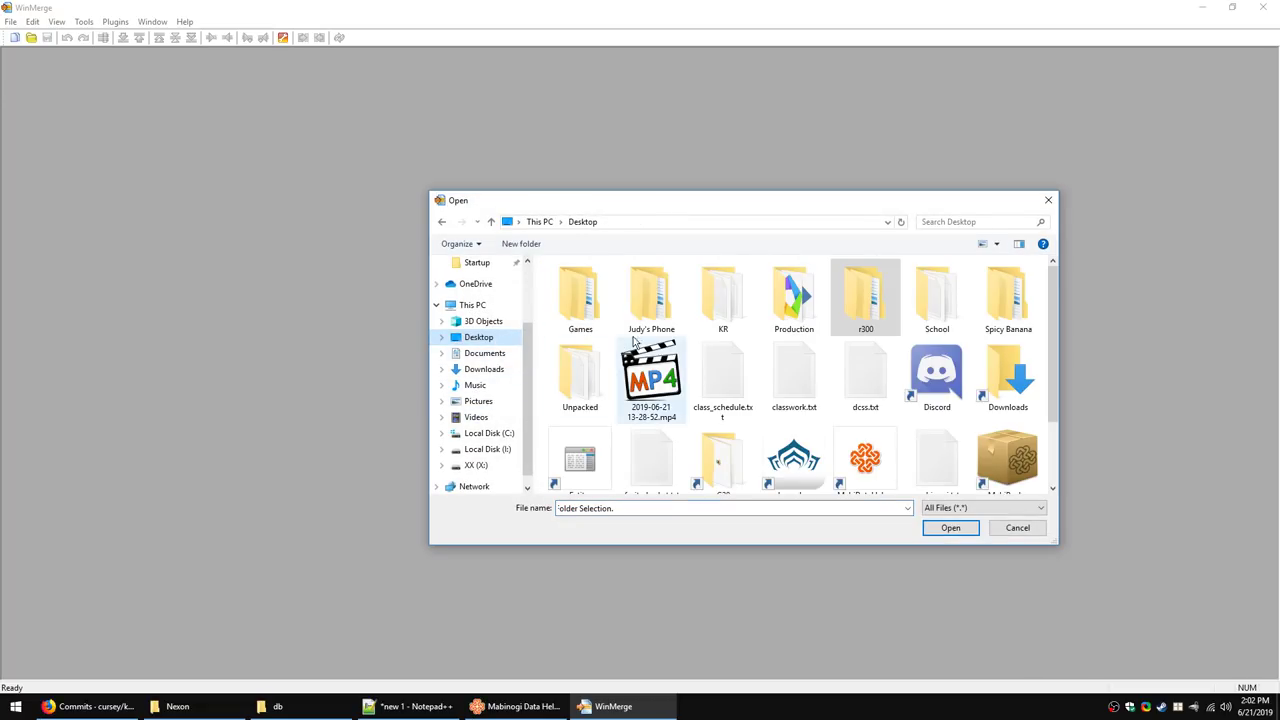
{"action": "double_click", "coordinate": [577, 365]}
{"action": "double_click", "coordinate": [572, 282]}
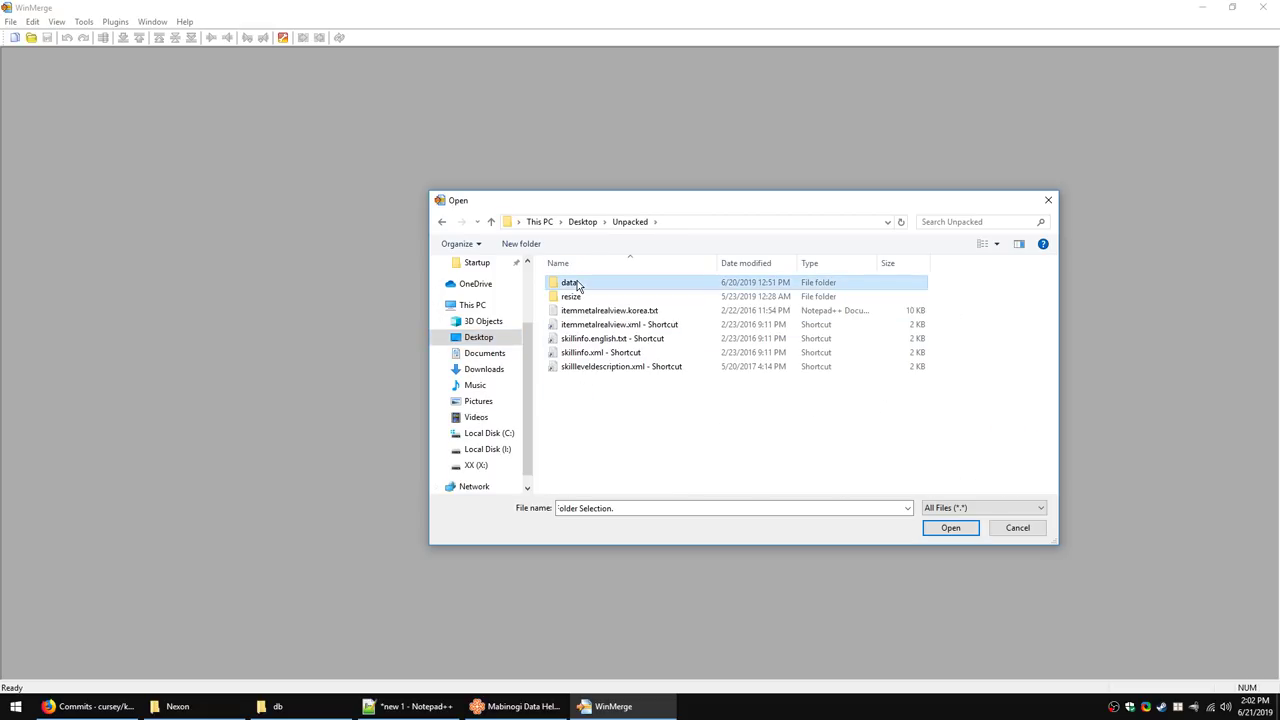
{"action": "left_click", "coordinate": [950, 530]}
Step: Set the right side of the comparison to the desktop's r300\data folder and run the comparison without subfolders
{"action": "double_click", "coordinate": [640, 347]}
{"action": "left_click", "coordinate": [640, 347]}
{"action": "key", "text": "BackSpace"}
{"action": "type", "text": "00\\data\\"}
{"action": "key", "text": "alt+i"}
{"action": "left_click", "coordinate": [561, 399]}
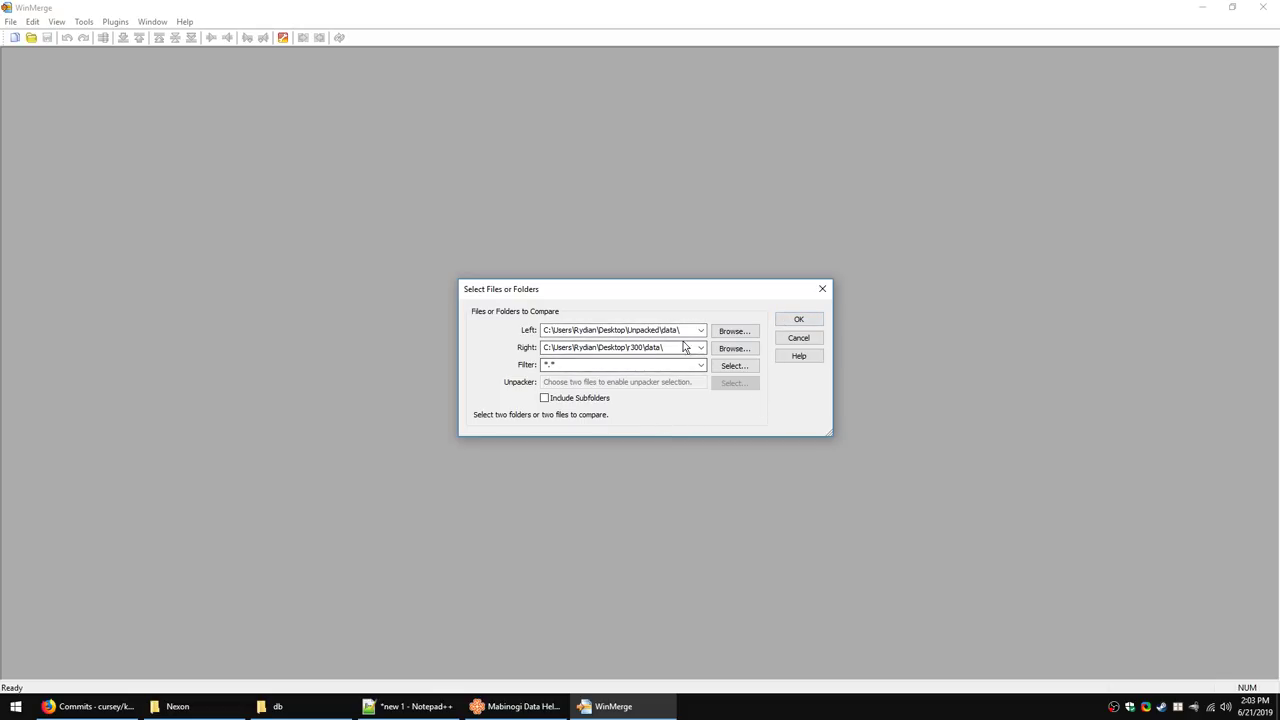
{"action": "left_click", "coordinate": [797, 320]}
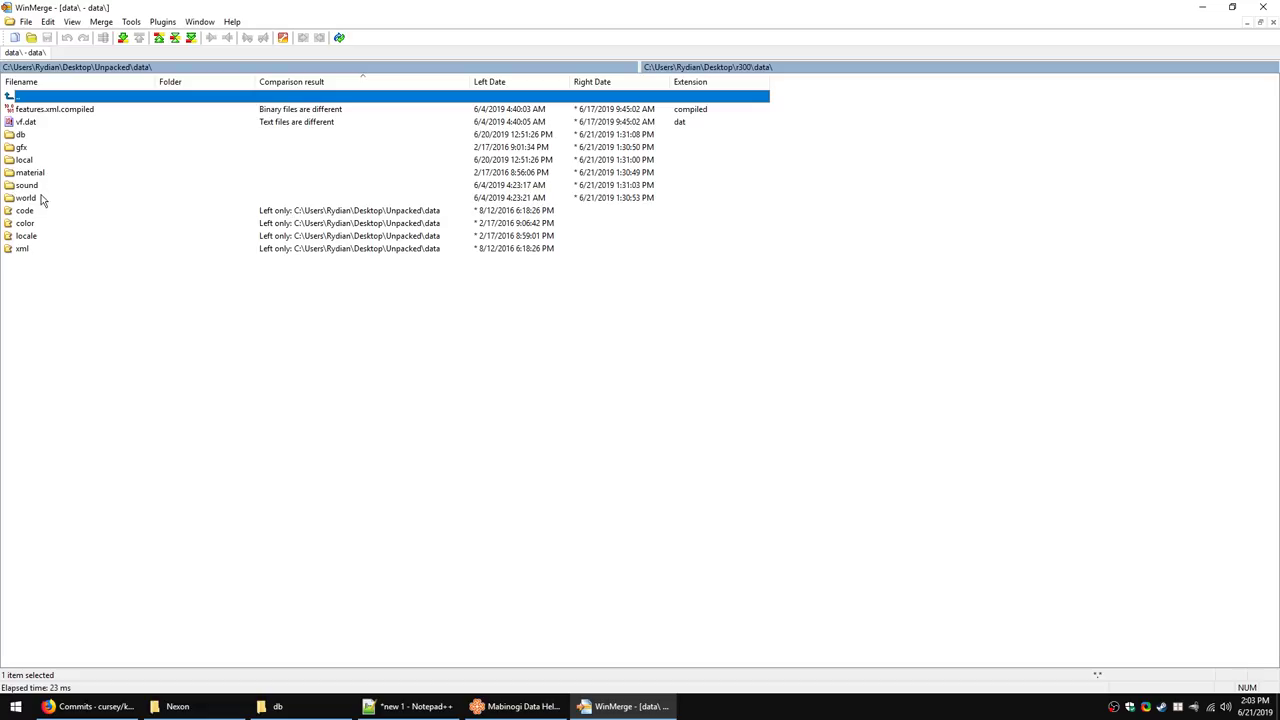
Step: Examine the comparison results for features.xml.compiled and vf.dat
{"action": "left_click", "coordinate": [40, 123]}
{"action": "left_click", "coordinate": [70, 112]}
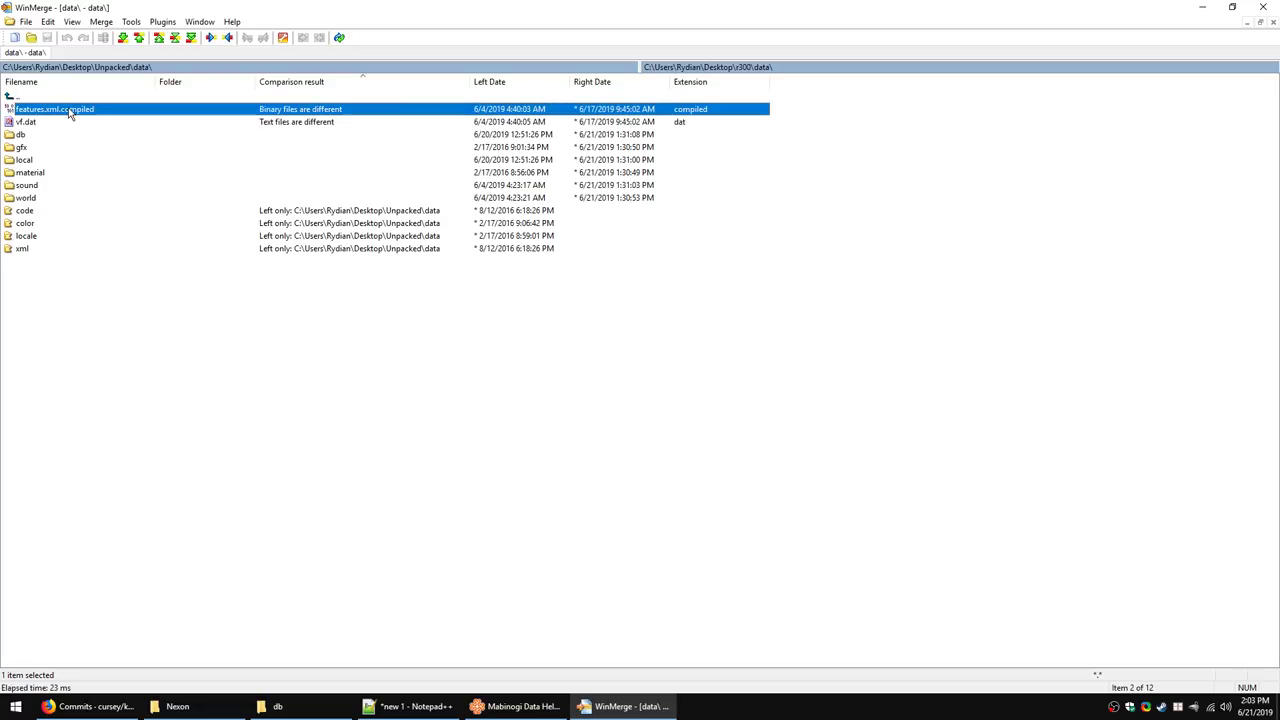
{"action": "left_click", "coordinate": [328, 124]}
{"action": "left_click", "coordinate": [335, 114]}
{"action": "left_click", "coordinate": [335, 122]}
{"action": "left_click", "coordinate": [338, 113]}
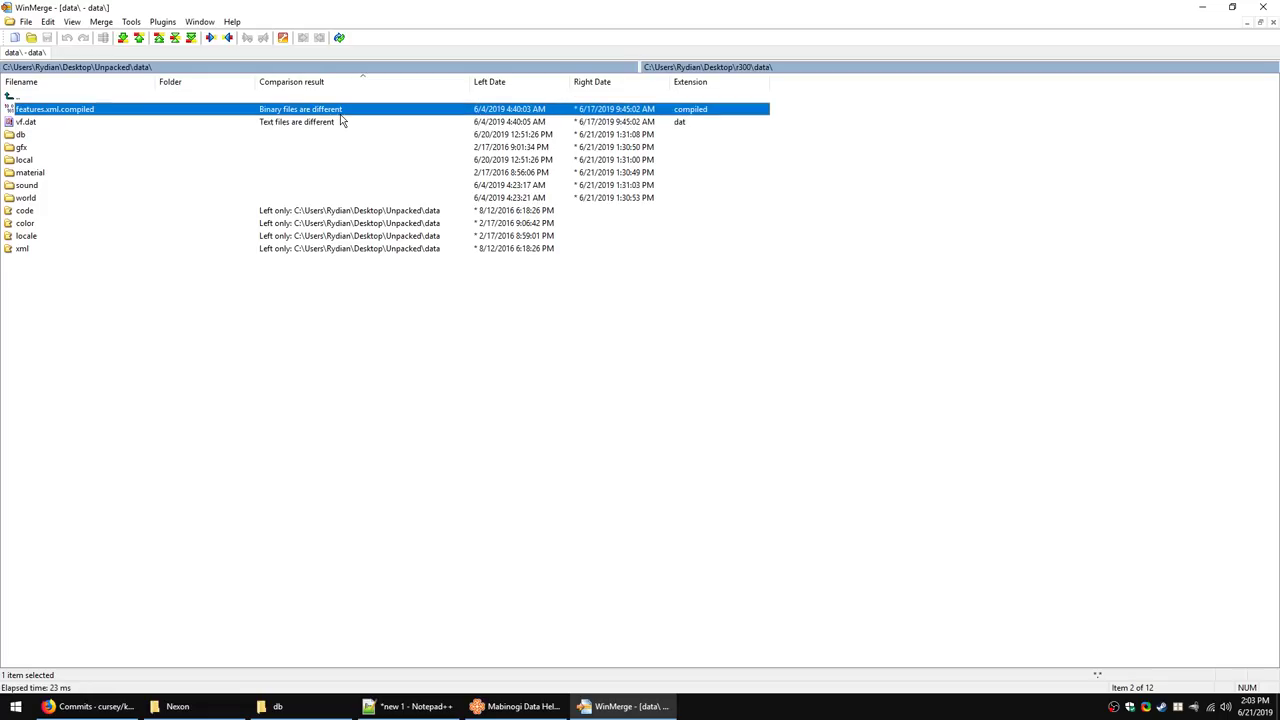
Step: Go into the local\code folder, check its file comparison results, and open the comparison of skill.english.txt
{"action": "double_click", "coordinate": [35, 161]}
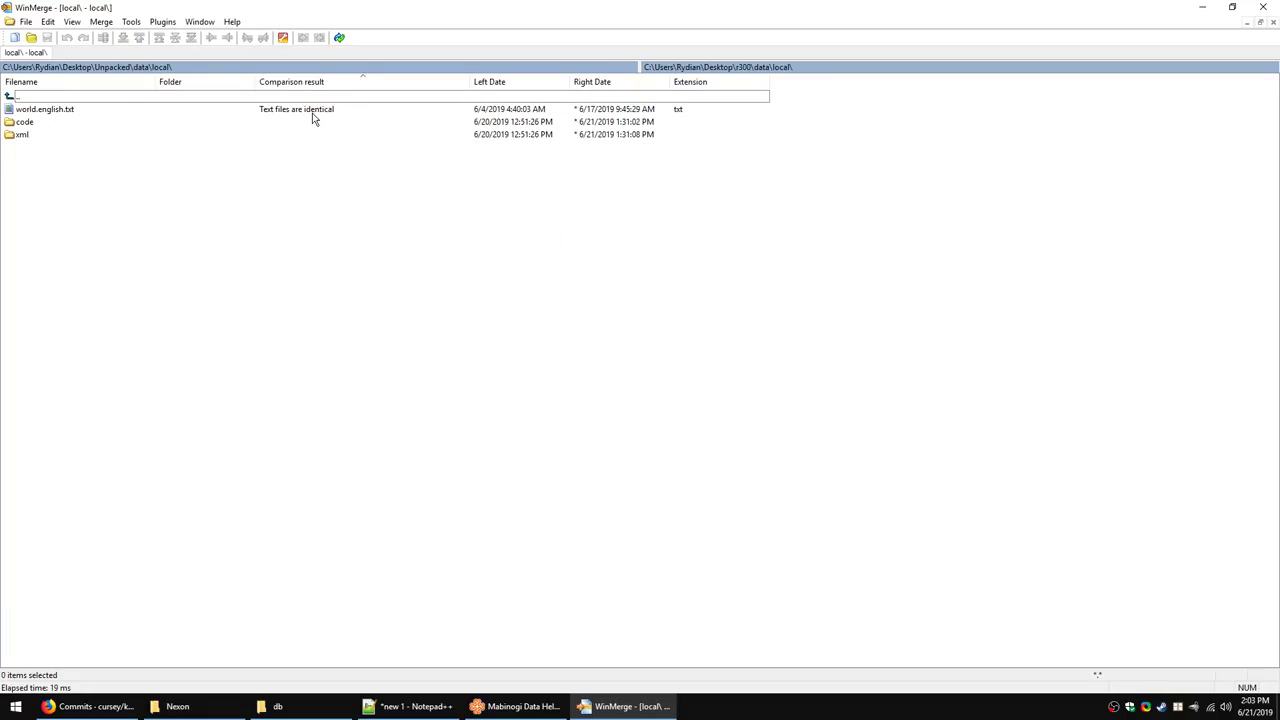
{"action": "double_click", "coordinate": [27, 124]}
{"action": "left_click", "coordinate": [157, 271]}
{"action": "left_click", "coordinate": [48, 150]}
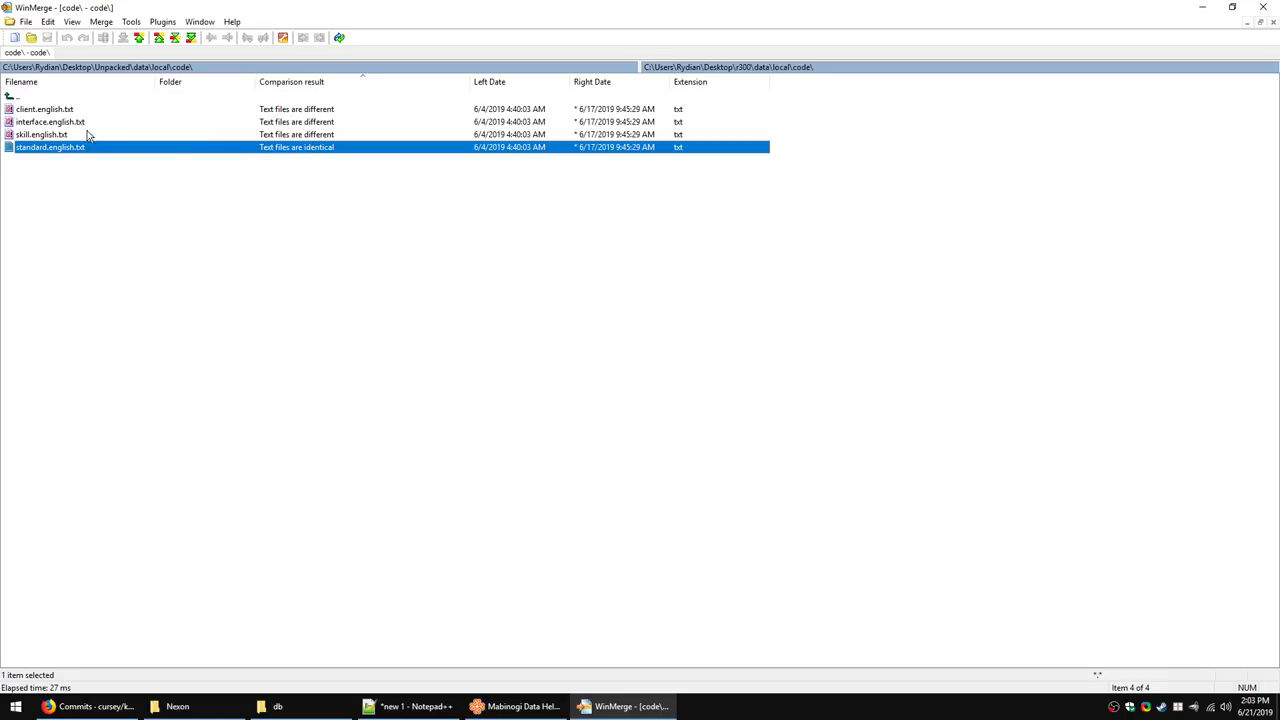
{"action": "left_click", "coordinate": [38, 136]}
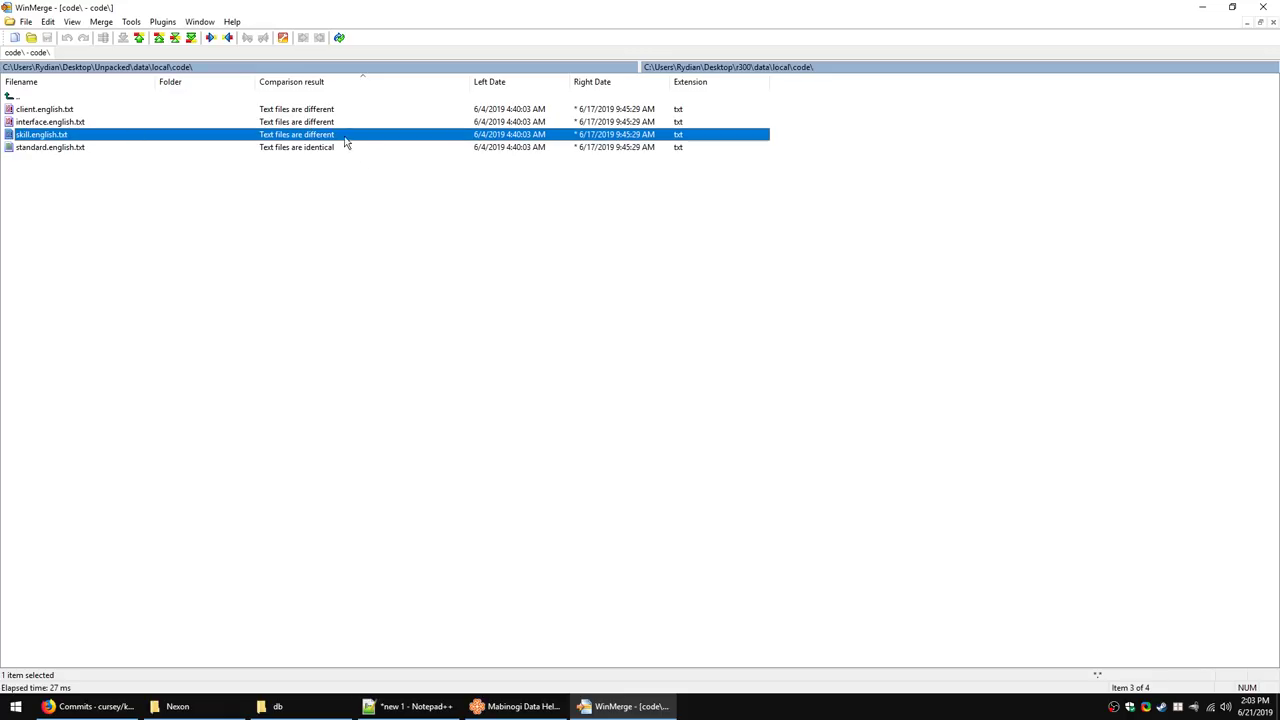
{"action": "double_click", "coordinate": [73, 137]}
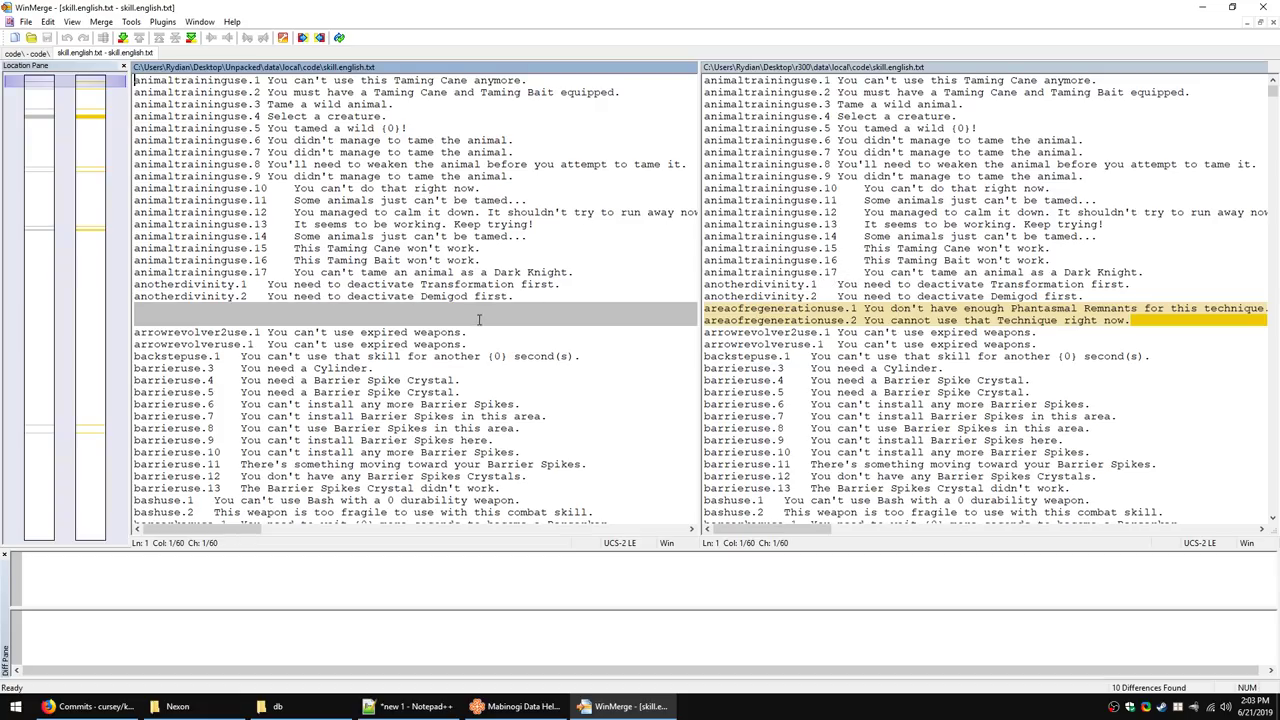
Step: Select the first difference in skill.english.txt and examine the lines around the areaofregenerationuse entries
{"action": "scroll", "coordinate": [605, 348], "scroll_direction": "down", "scroll_amount": 4}
{"action": "scroll", "coordinate": [605, 348], "scroll_direction": "up", "scroll_amount": 4}
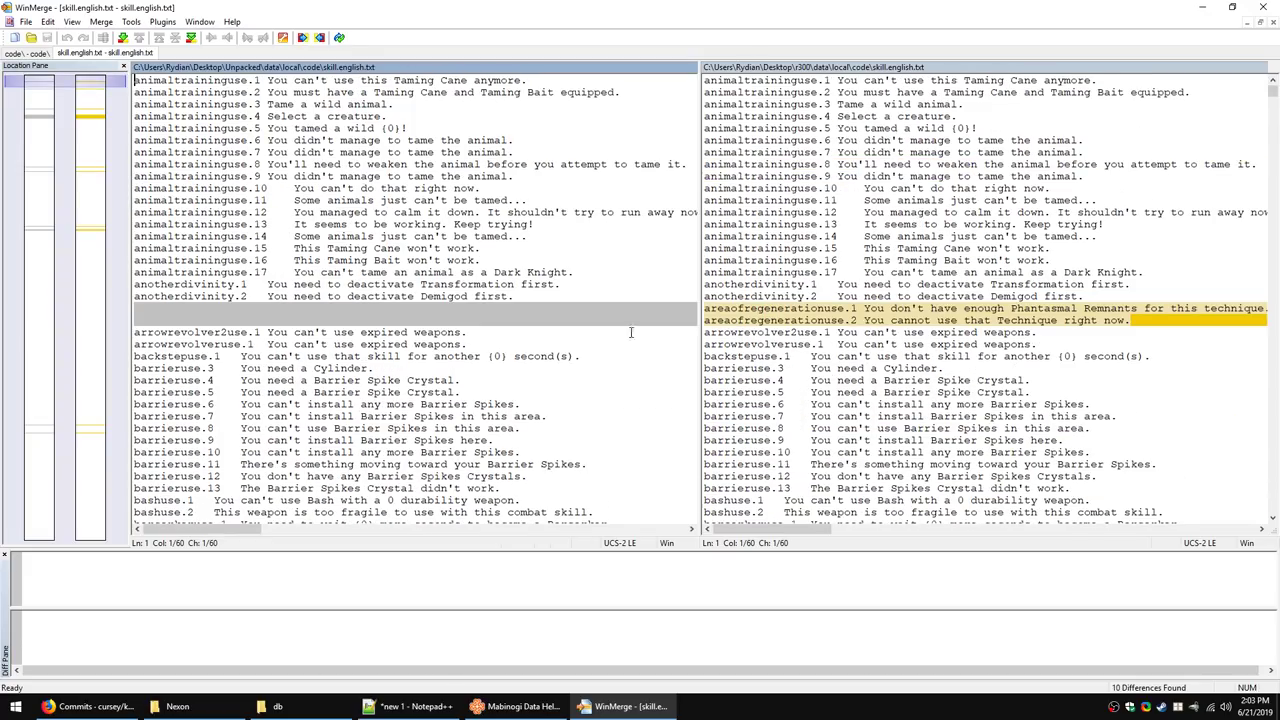
{"action": "left_click", "coordinate": [123, 40]}
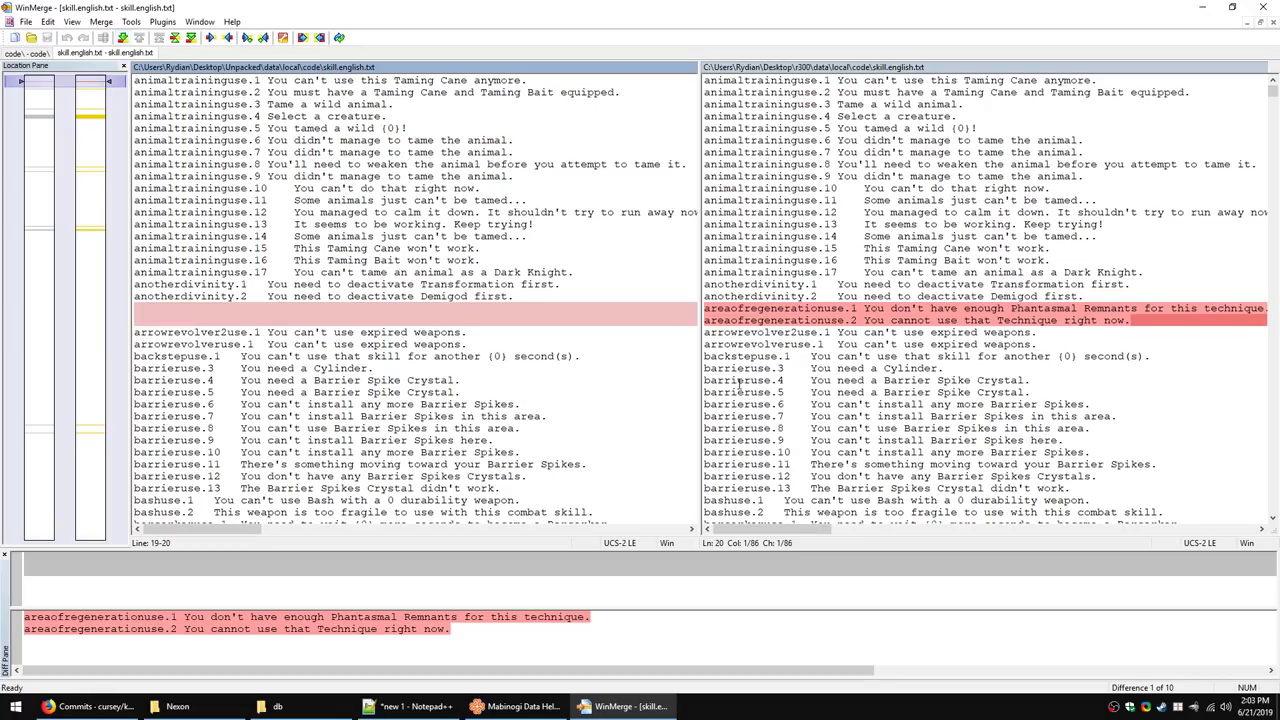
{"action": "scroll", "coordinate": [787, 340], "scroll_direction": "down", "scroll_amount": 2}
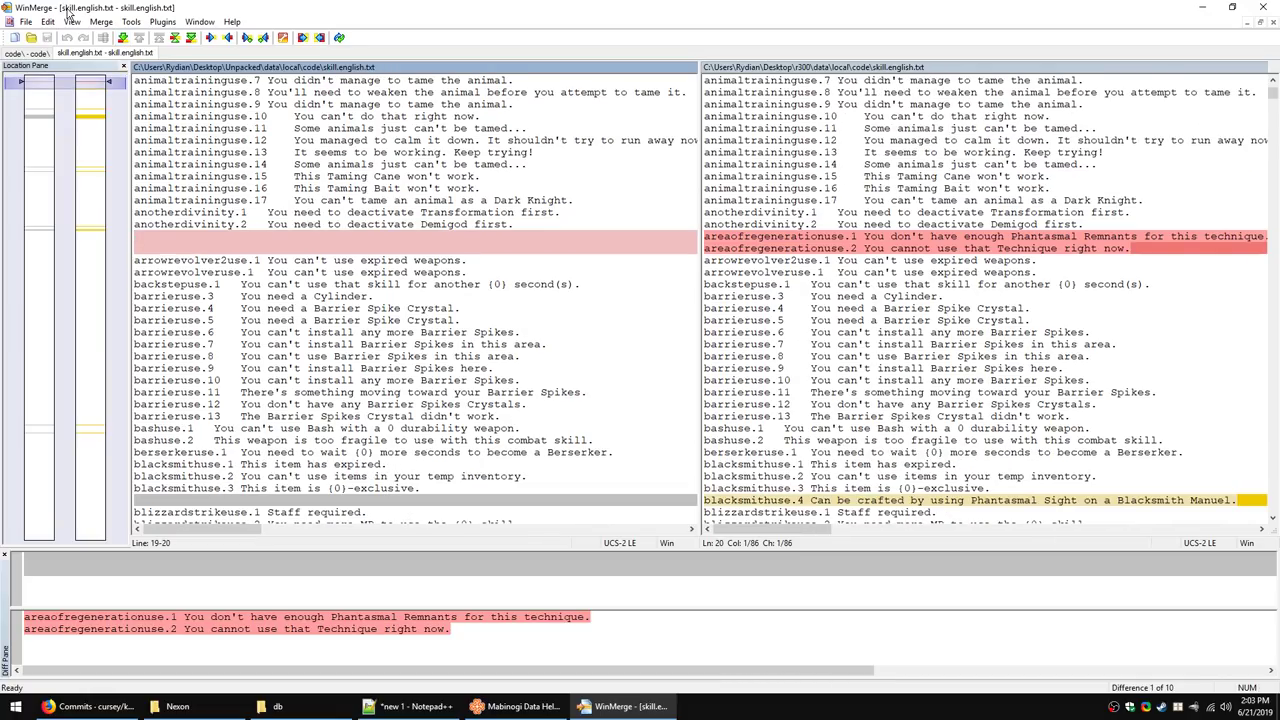
{"action": "scroll", "coordinate": [828, 344], "scroll_direction": "up", "scroll_amount": 1}
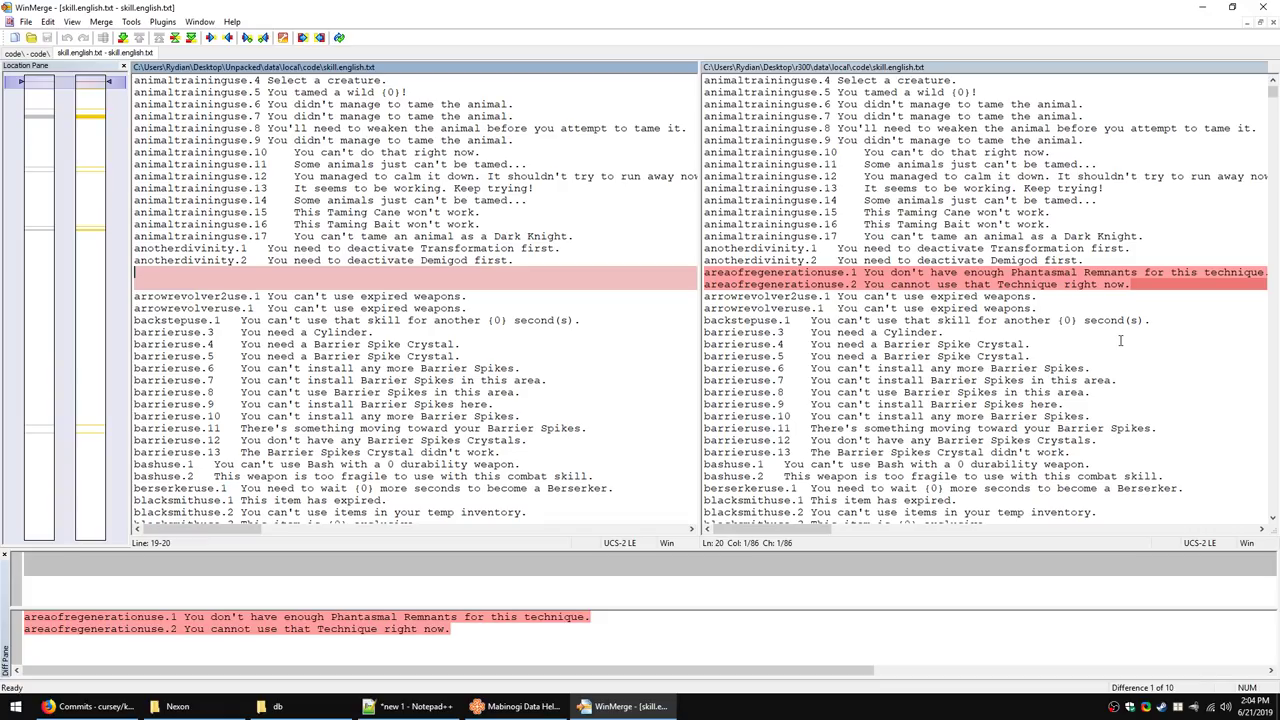
Step: Review the remaining differences in skill.english.txt one after another up to the last one, and close that file comparison
{"action": "left_click", "coordinate": [125, 40]}
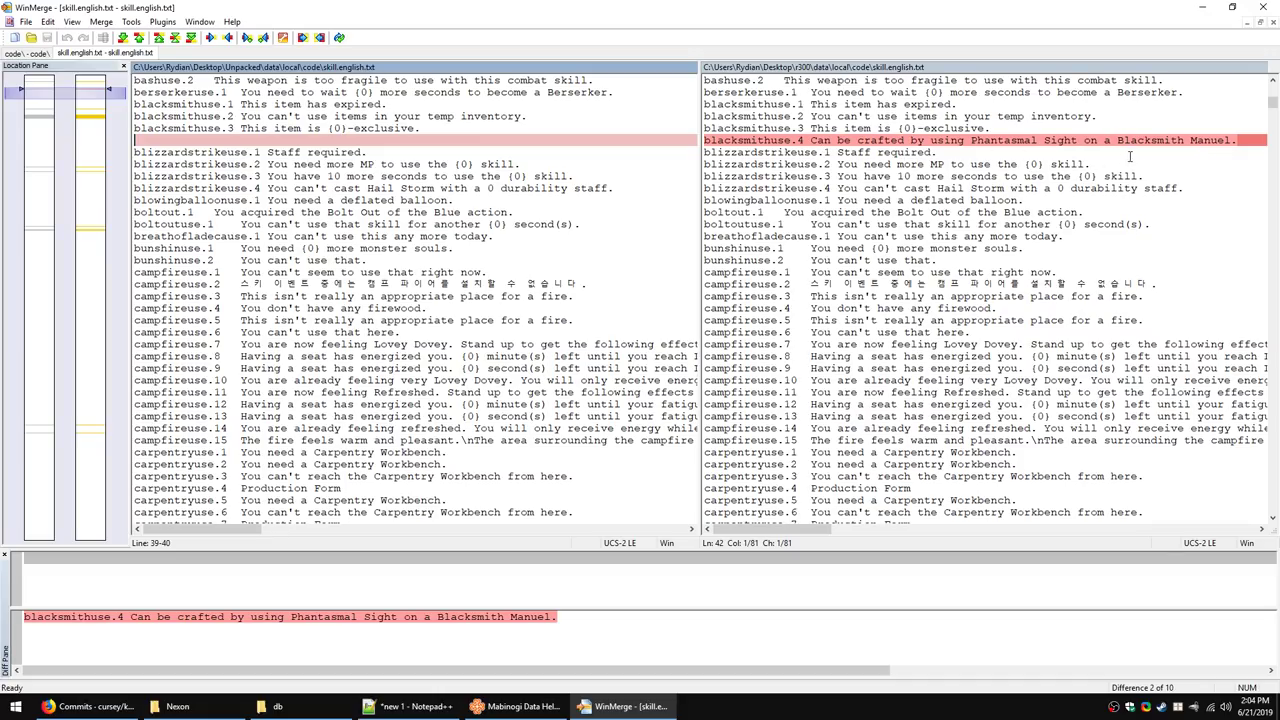
{"action": "left_click", "coordinate": [122, 37]}
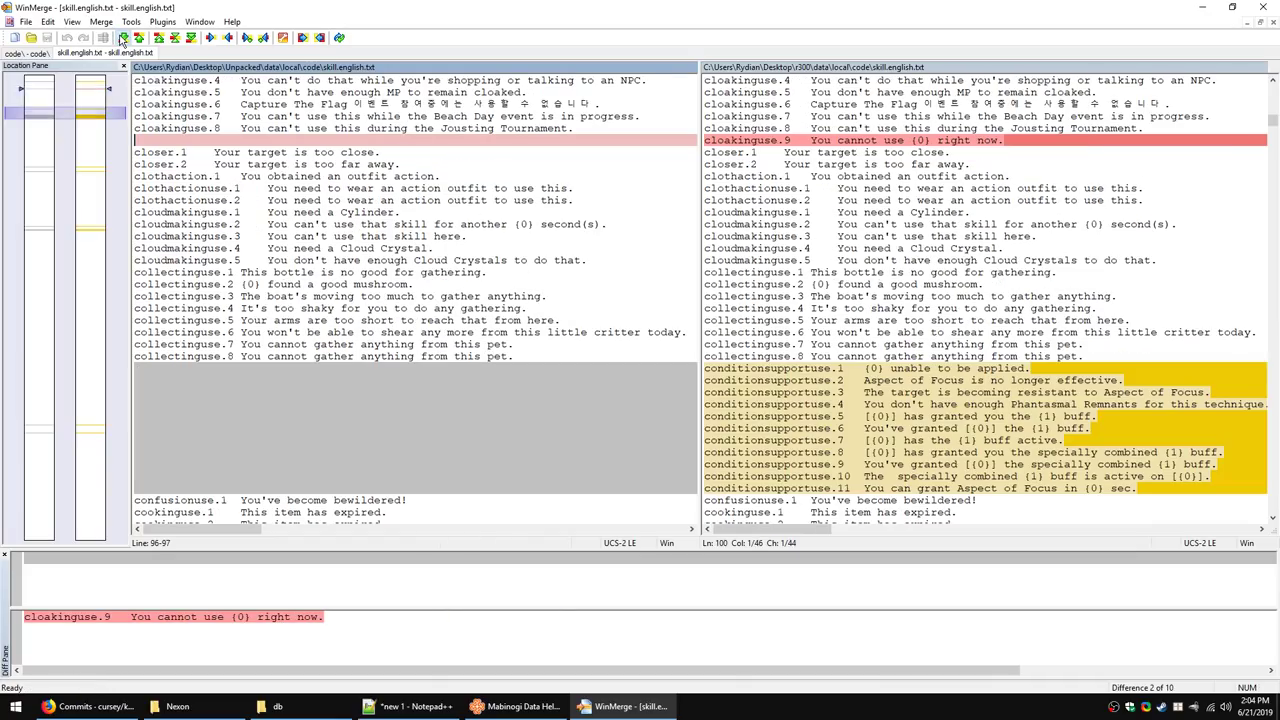
{"action": "left_click", "coordinate": [122, 37]}
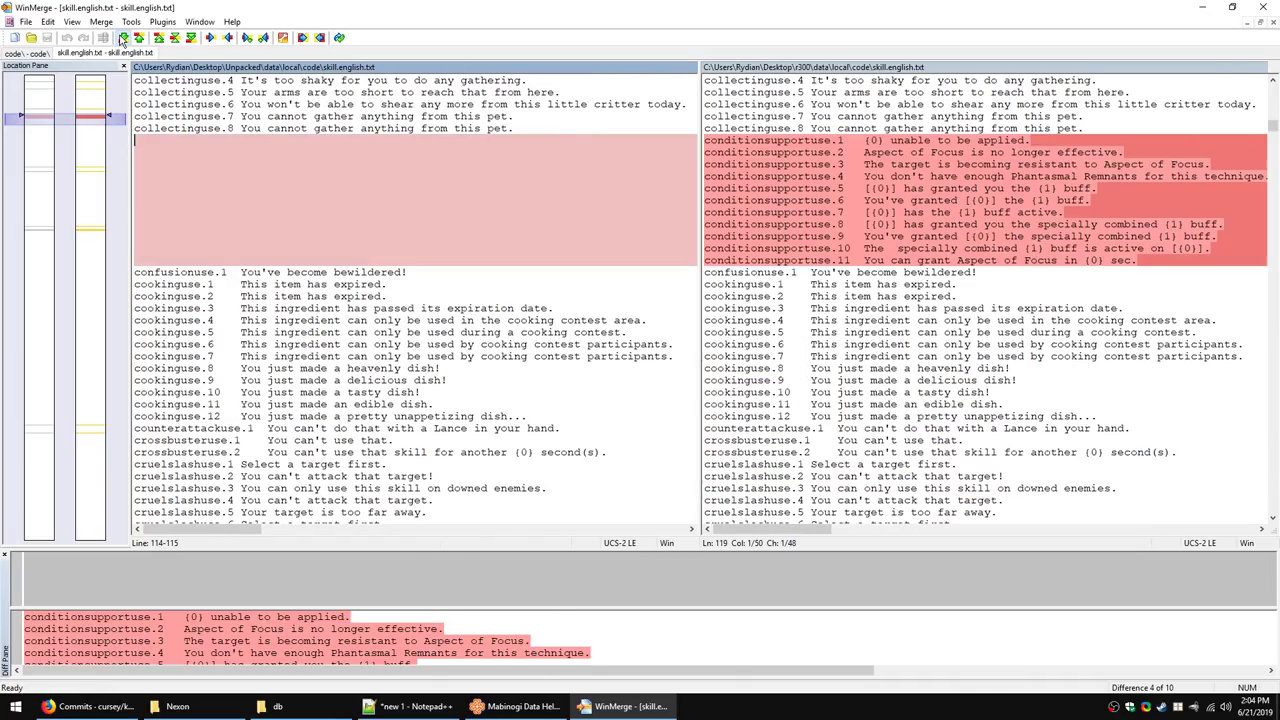
{"action": "left_click", "coordinate": [122, 37]}
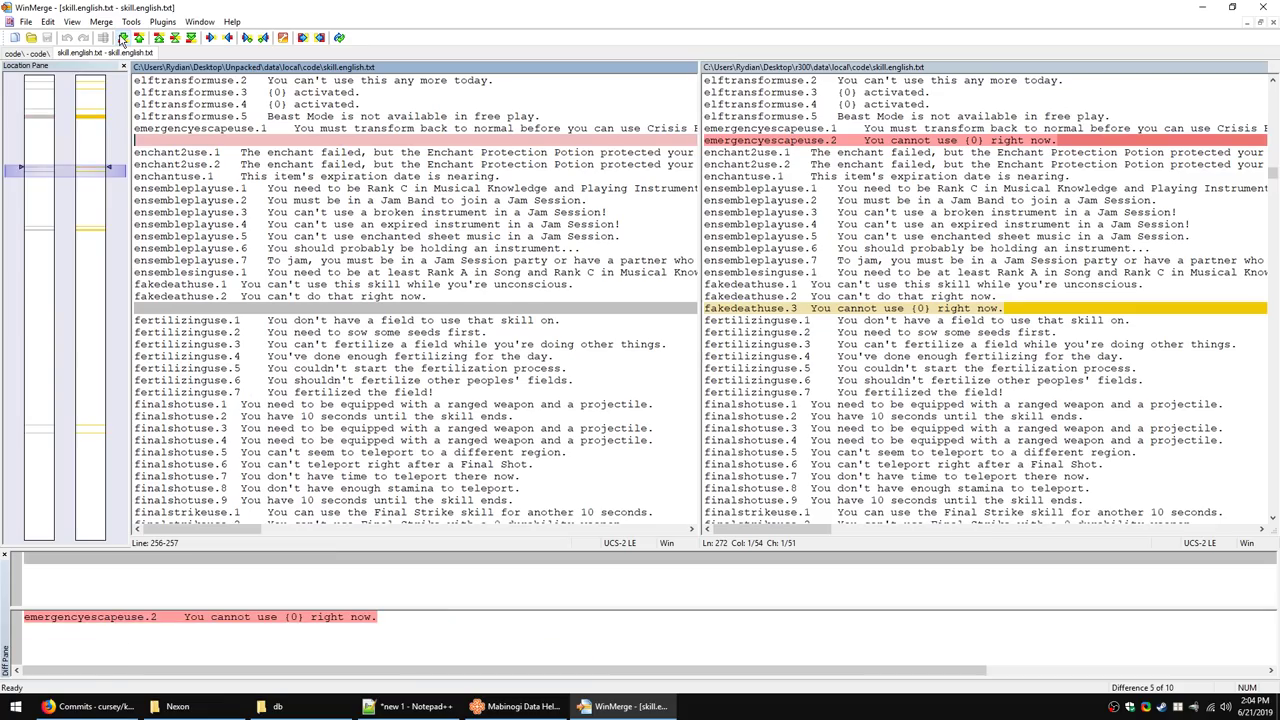
{"action": "left_click", "coordinate": [122, 37]}
{"action": "left_click", "coordinate": [121, 37]}
{"action": "left_click", "coordinate": [122, 37]}
{"action": "left_click", "coordinate": [122, 37]}
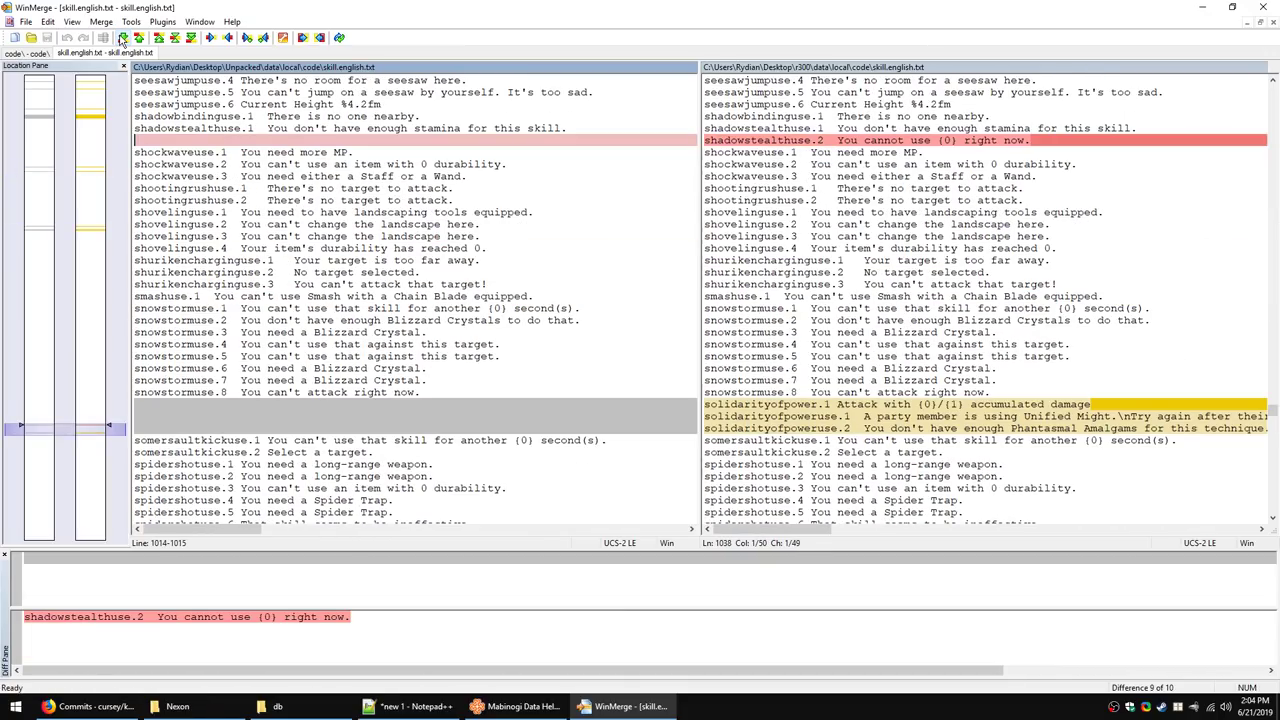
{"action": "left_click", "coordinate": [122, 37]}
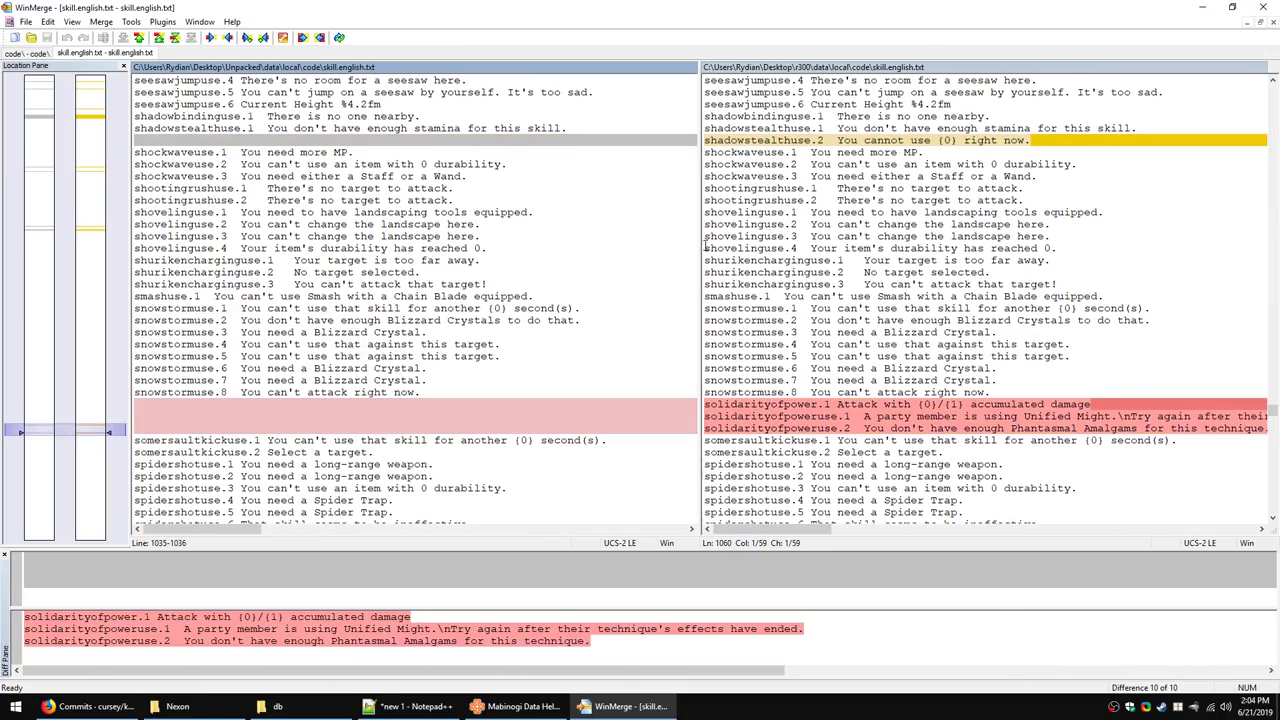
{"action": "right_click", "coordinate": [135, 55]}
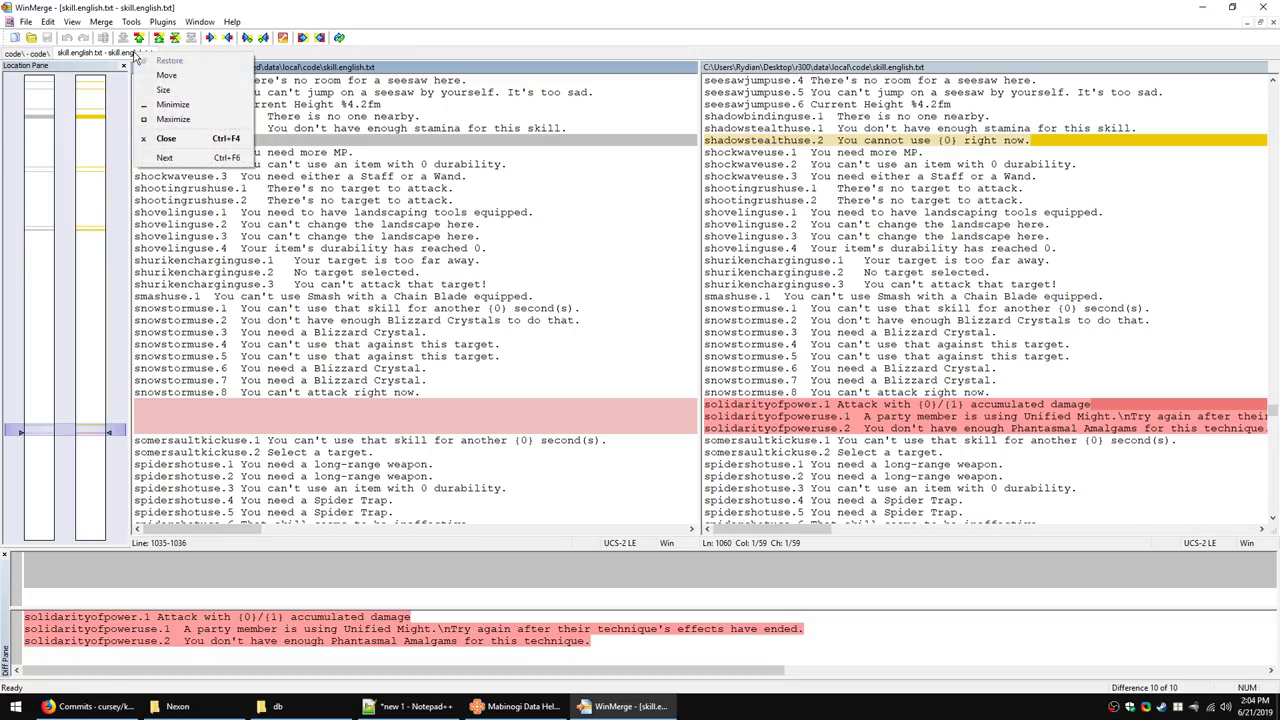
{"action": "left_click", "coordinate": [150, 137]}
Step: Open the interface.english.txt comparison and examine its differences one by one up to the pli_intensiveprovocationballoon.1 entry
{"action": "double_click", "coordinate": [45, 122]}
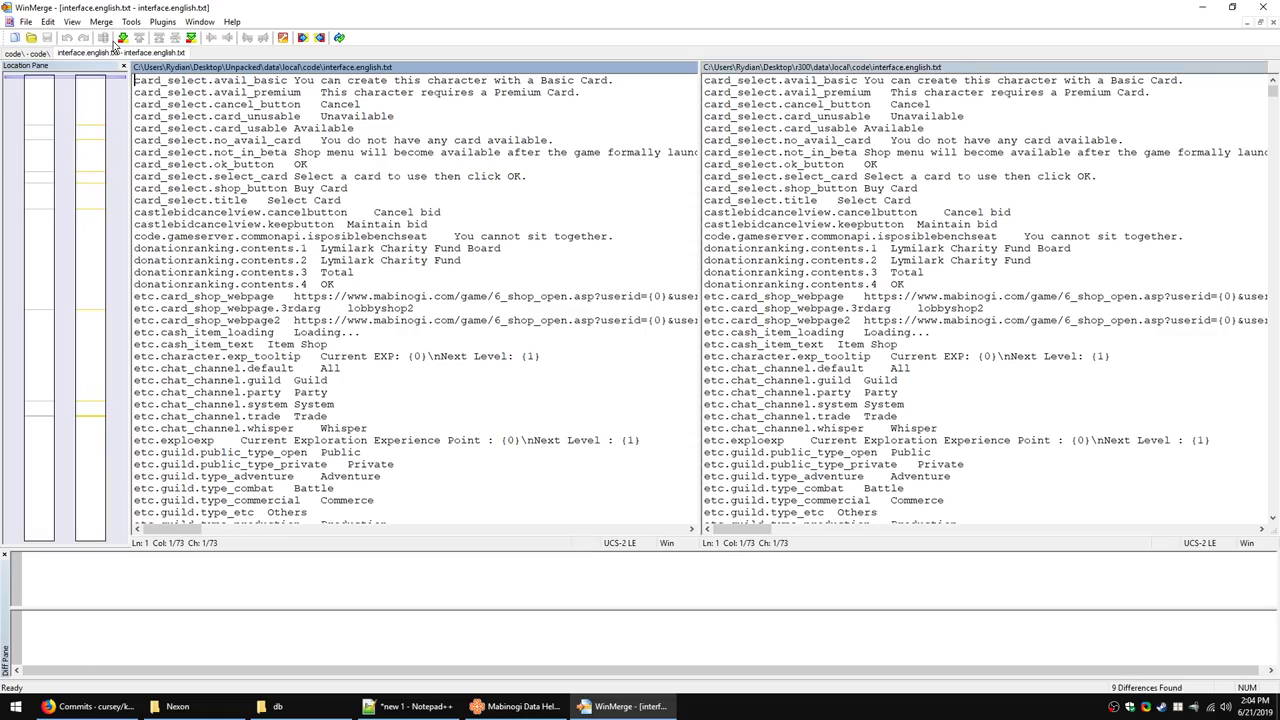
{"action": "left_click", "coordinate": [123, 38]}
{"action": "left_click", "coordinate": [123, 38]}
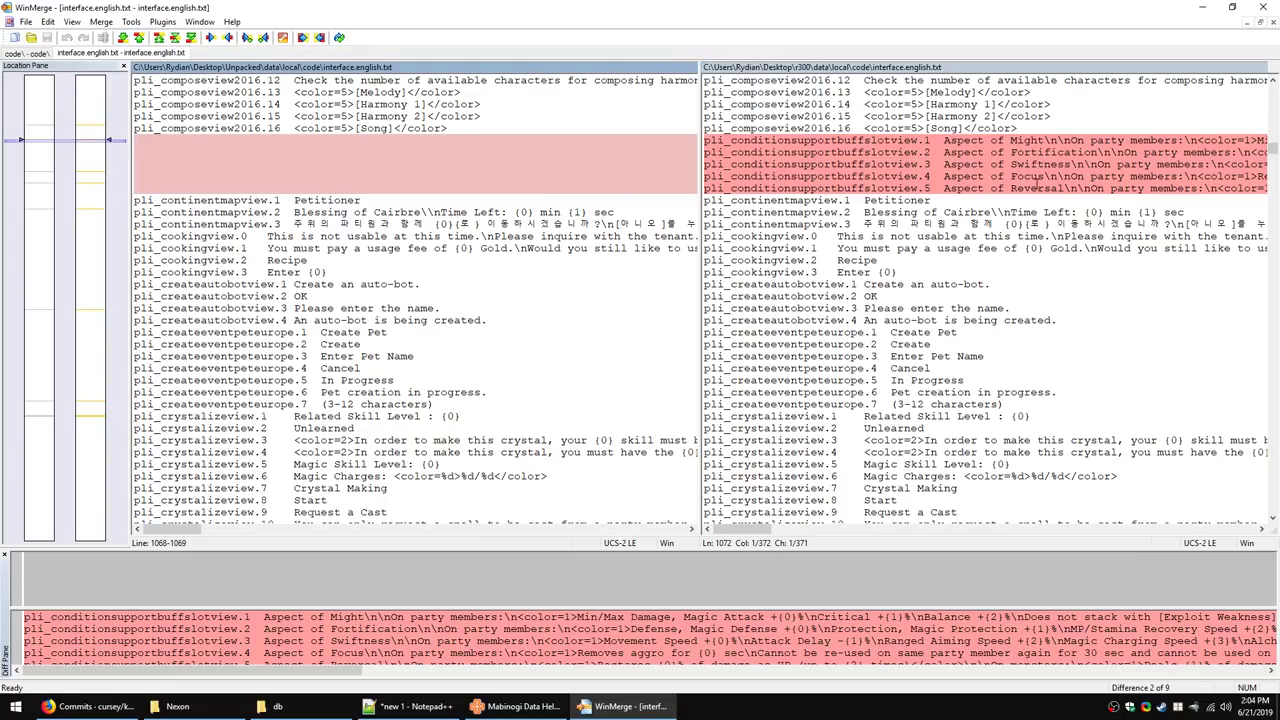
{"action": "left_click", "coordinate": [123, 38]}
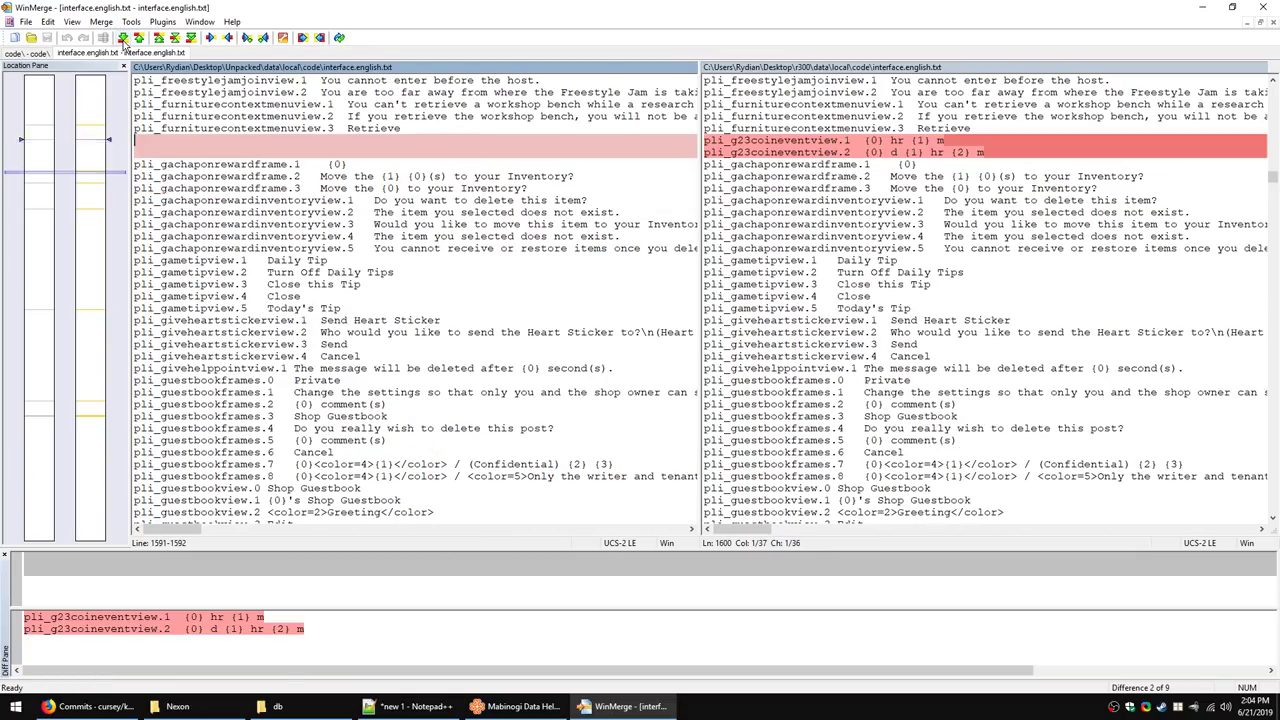
{"action": "left_click", "coordinate": [123, 38]}
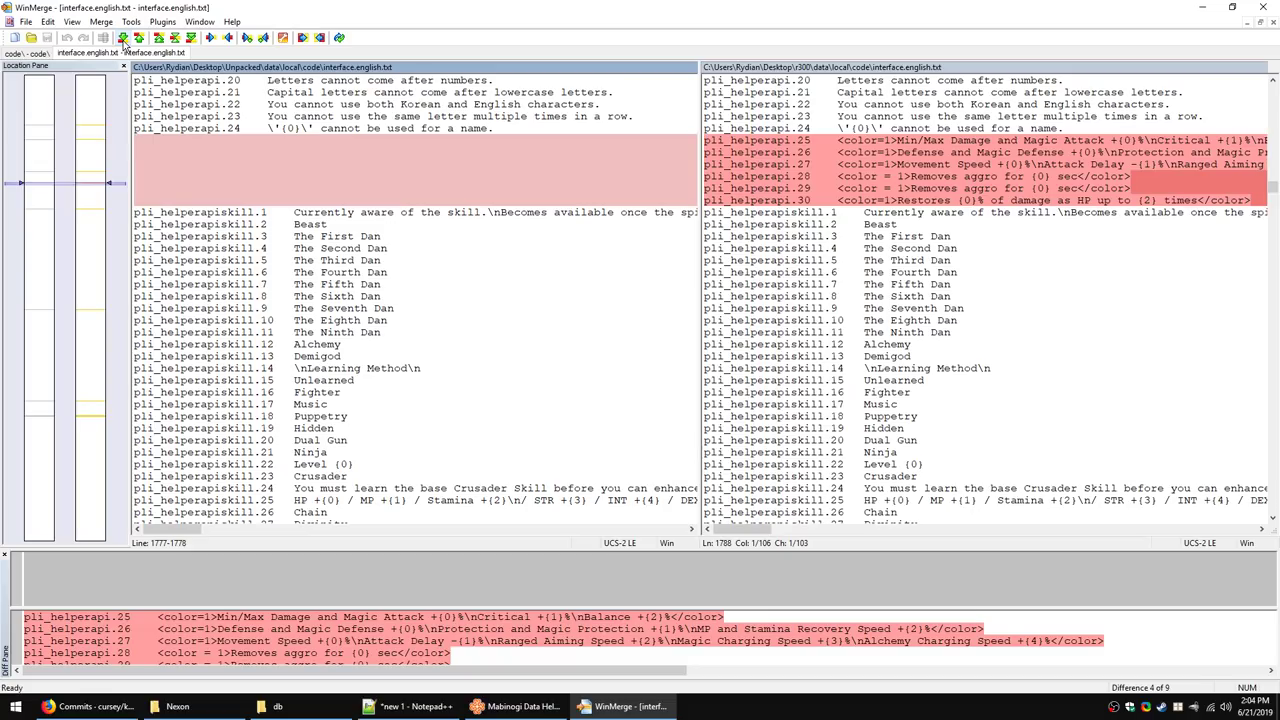
{"action": "left_click", "coordinate": [139, 38]}
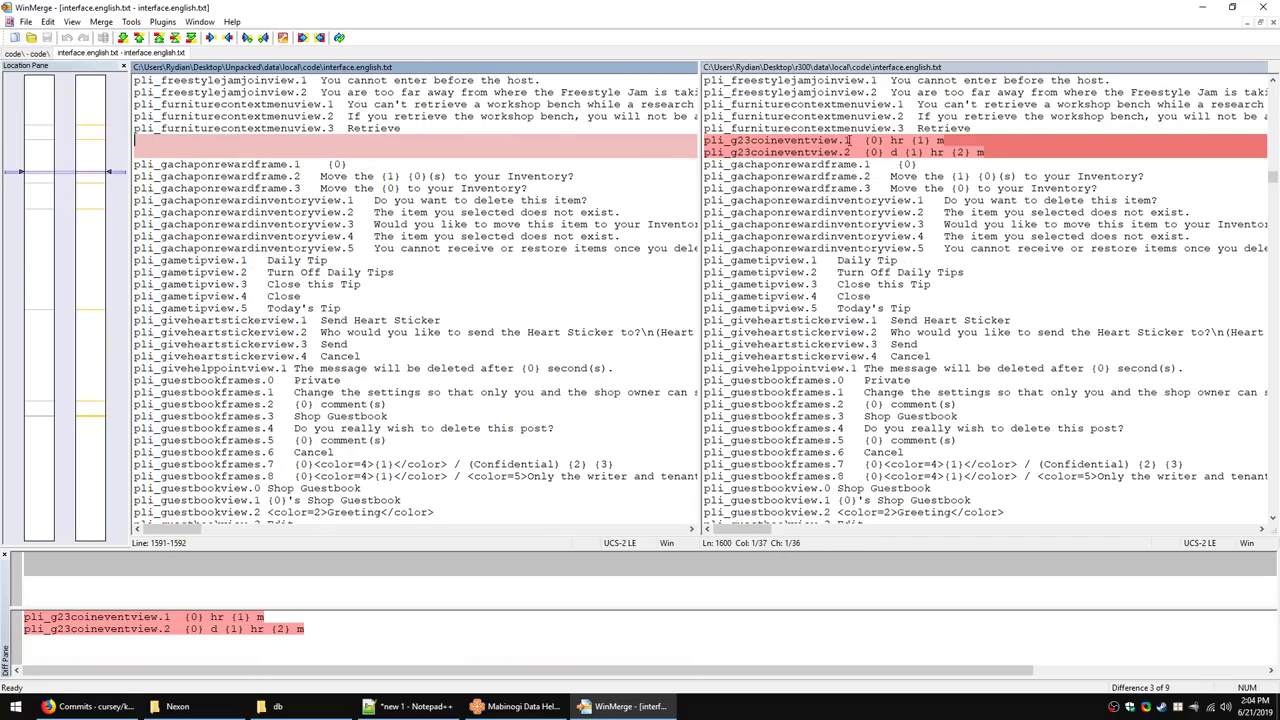
{"action": "left_click", "coordinate": [123, 38]}
{"action": "left_click", "coordinate": [123, 38]}
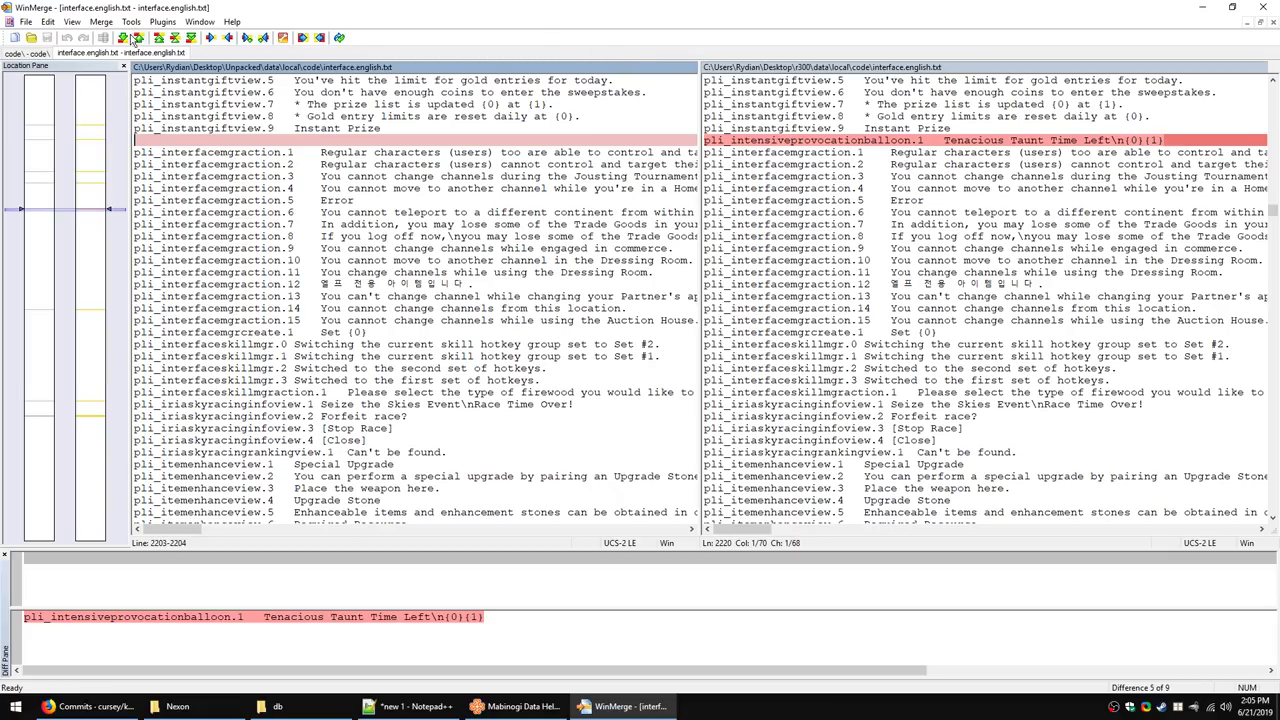
Step: Review the rest of the interface.english.txt differences through the pli_windowspecializationpopupview.1 entry, and close the comparison
{"action": "left_click", "coordinate": [123, 37]}
{"action": "left_click", "coordinate": [123, 37]}
{"action": "left_click", "coordinate": [123, 37]}
{"action": "left_click", "coordinate": [139, 37]}
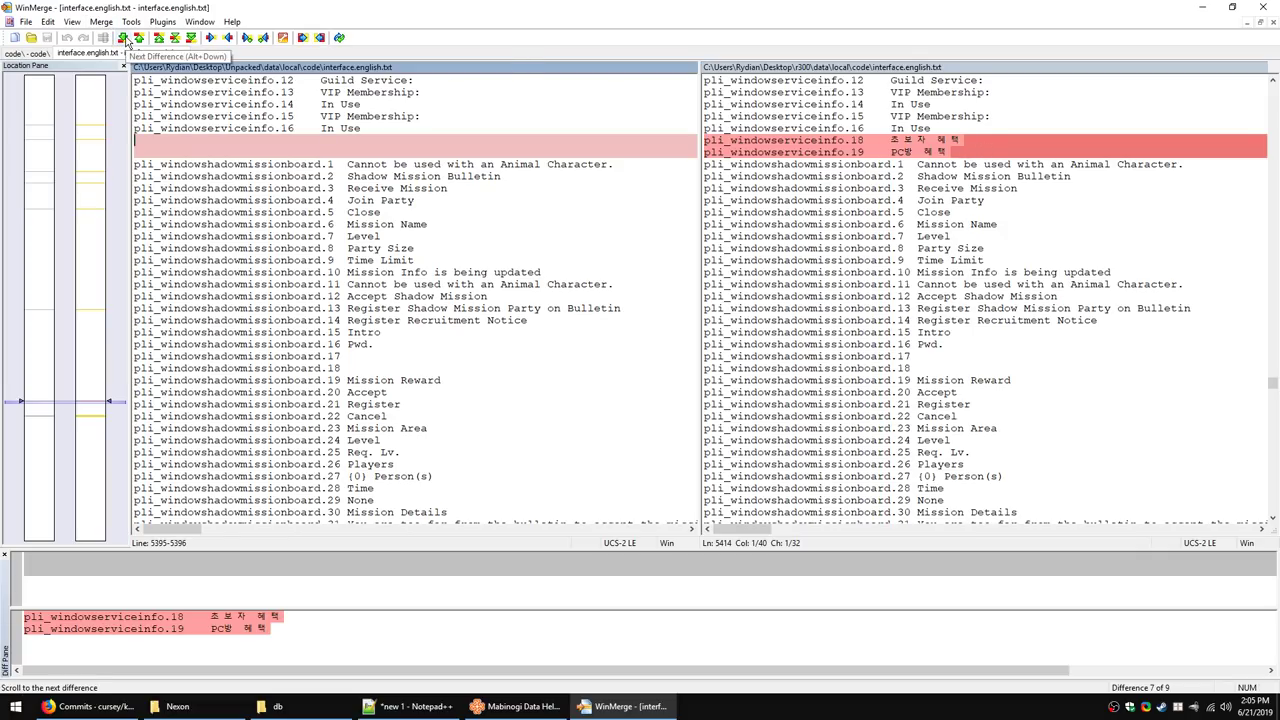
{"action": "left_click", "coordinate": [124, 38]}
{"action": "left_click", "coordinate": [124, 38]}
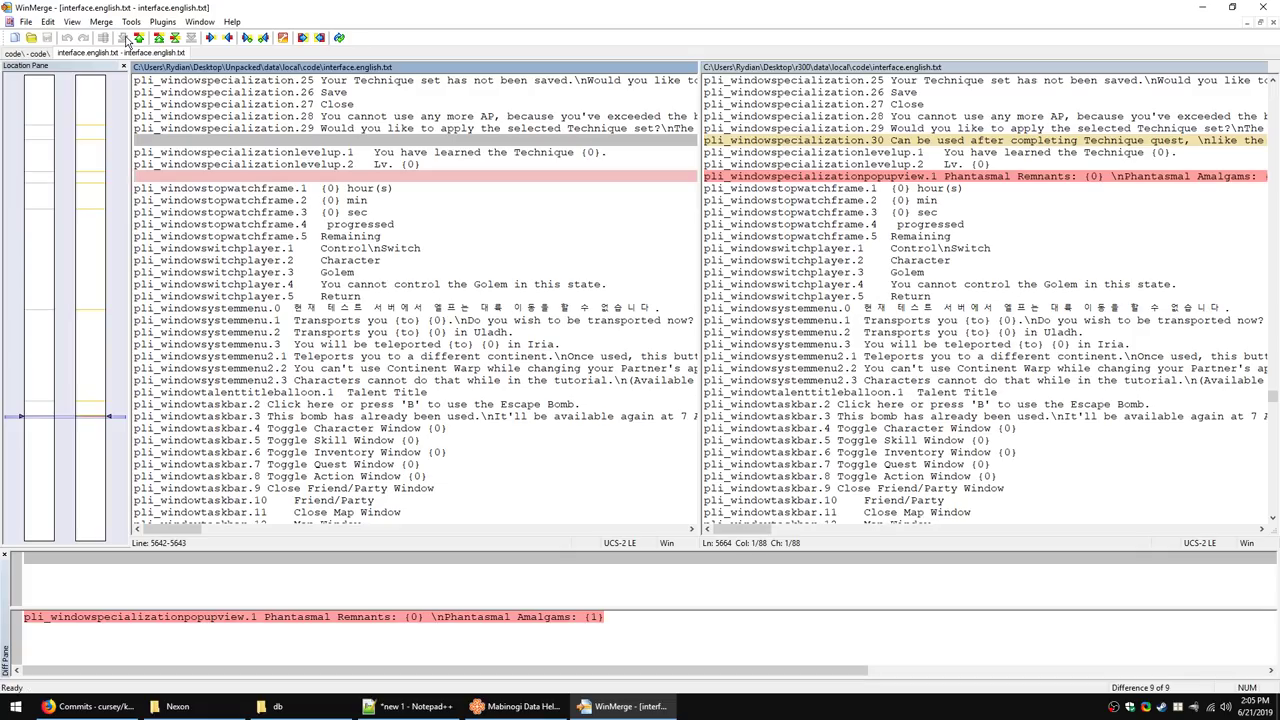
{"action": "key", "text": "ctrl+w"}
Step: Open the client.english.txt comparison, go through all its differences, and close it
{"action": "double_click", "coordinate": [38, 107]}
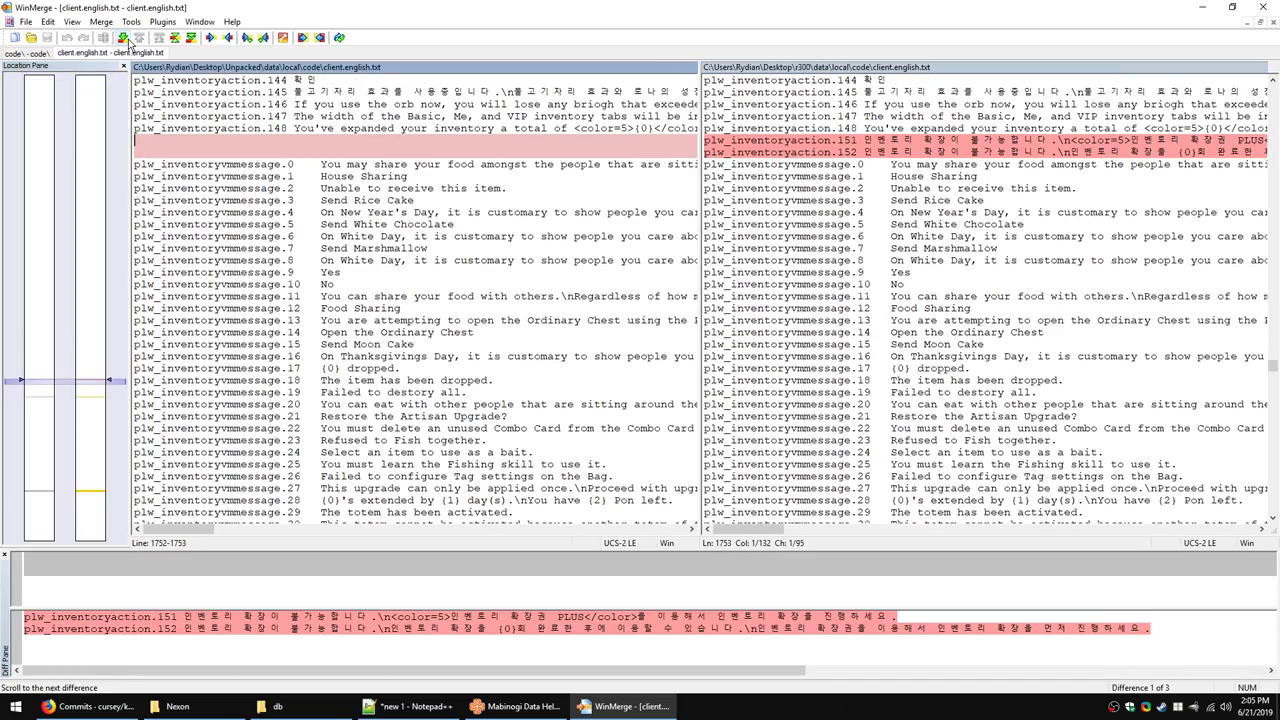
{"action": "left_click", "coordinate": [124, 38]}
{"action": "left_click", "coordinate": [124, 38]}
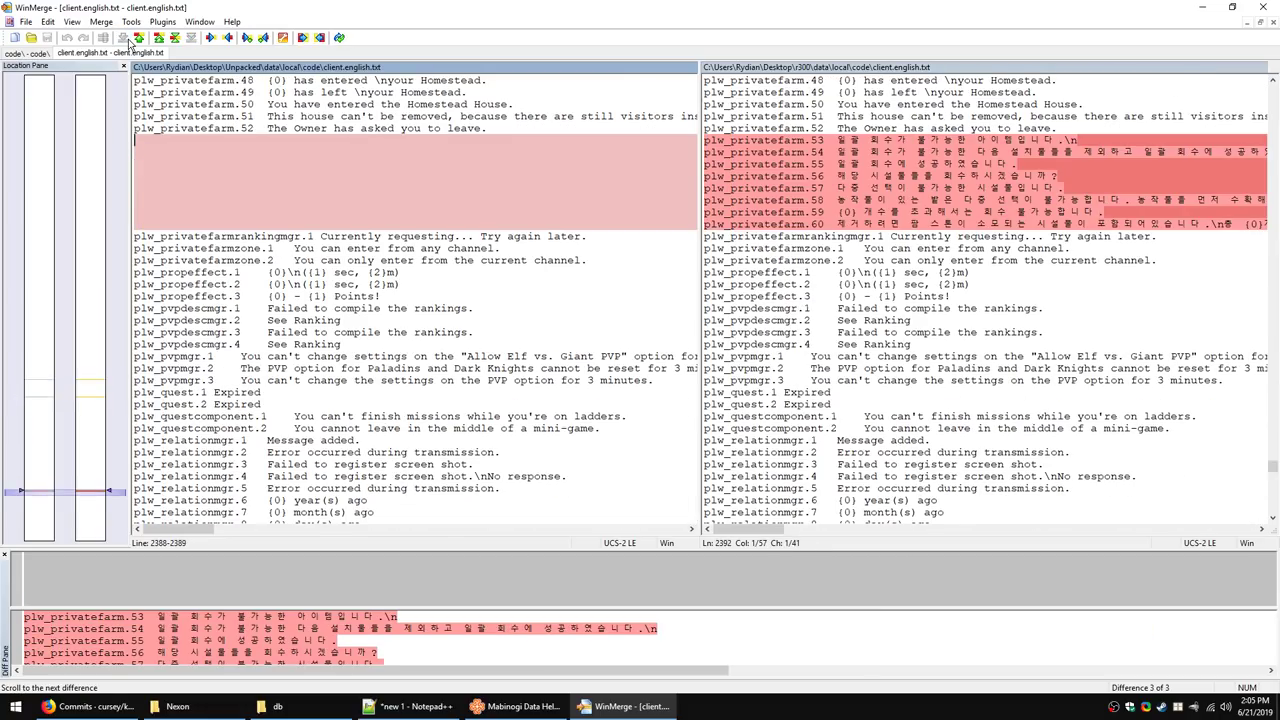
{"action": "key", "text": "Escape"}
Step: Go back up to the local folder, enter its xml folder, and look through the file comparison results
{"action": "double_click", "coordinate": [46, 97]}
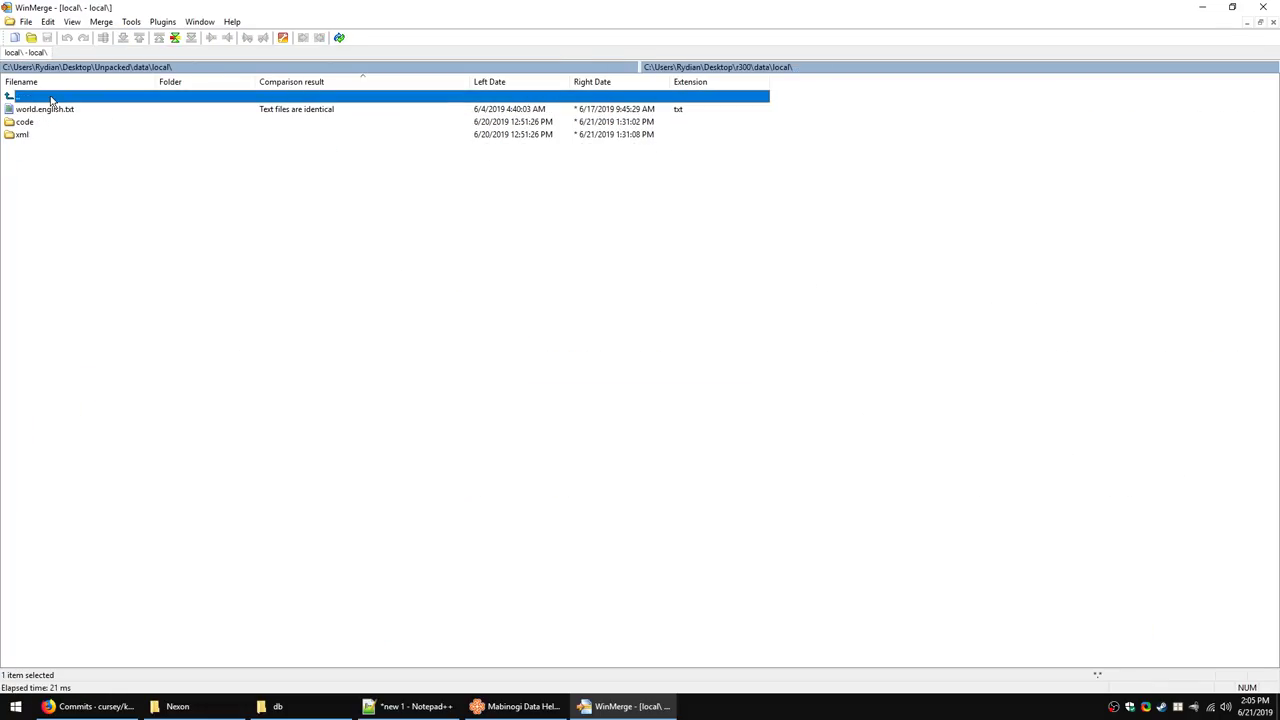
{"action": "double_click", "coordinate": [34, 136]}
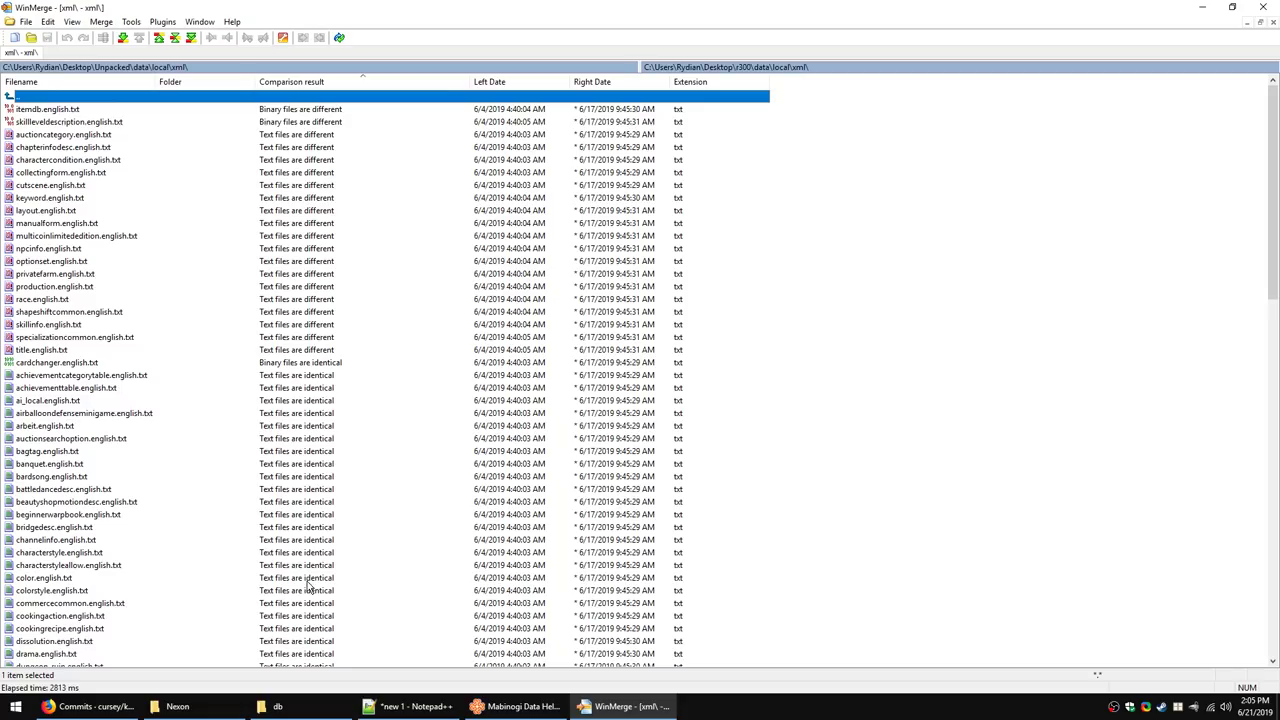
{"action": "scroll", "coordinate": [315, 578], "scroll_direction": "down", "scroll_amount": 20}
{"action": "scroll", "coordinate": [222, 556], "scroll_direction": "up", "scroll_amount": 20}
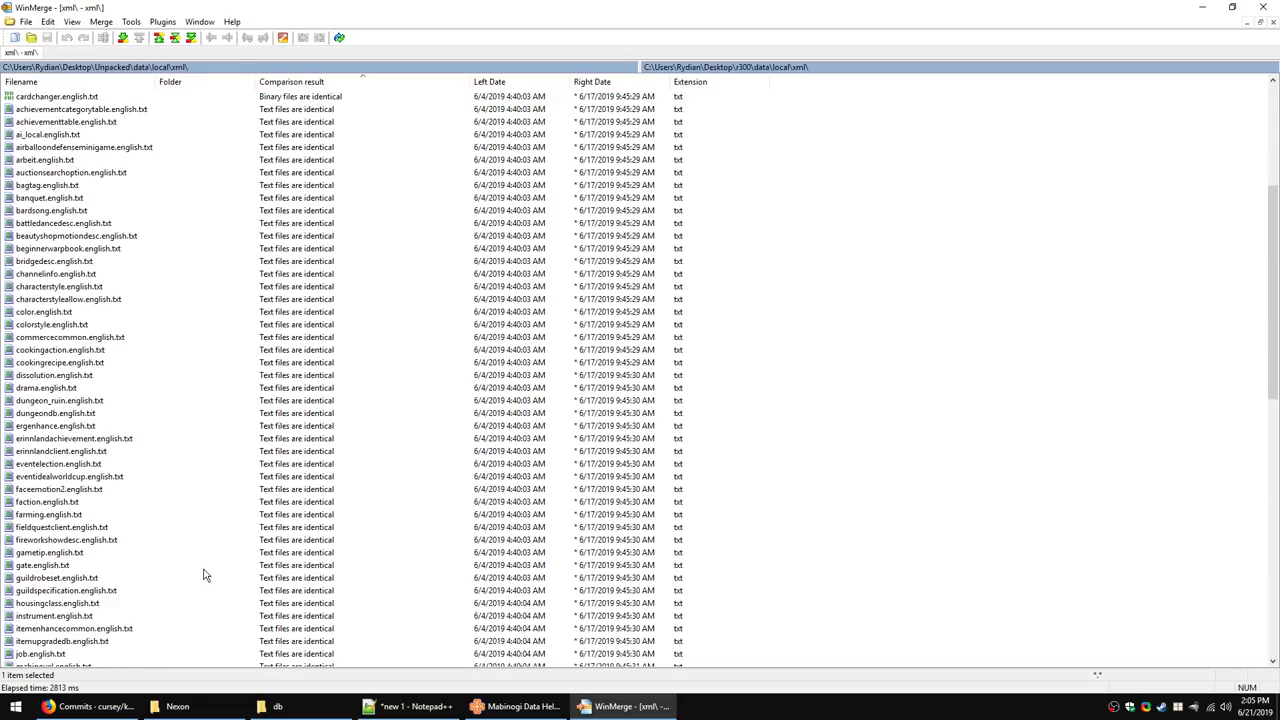
Step: Open the title.english.txt comparison and examine its differences up to the block starting at line 10549
{"action": "left_click", "coordinate": [86, 352]}
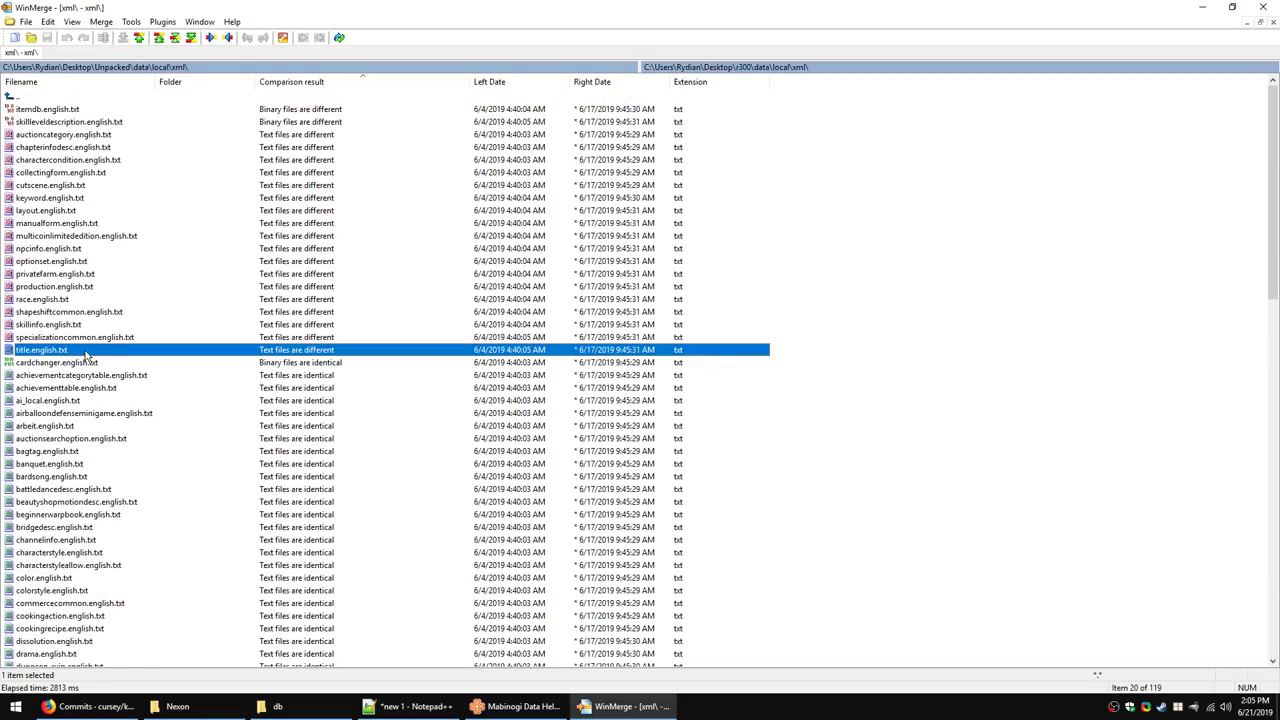
{"action": "double_click", "coordinate": [336, 358]}
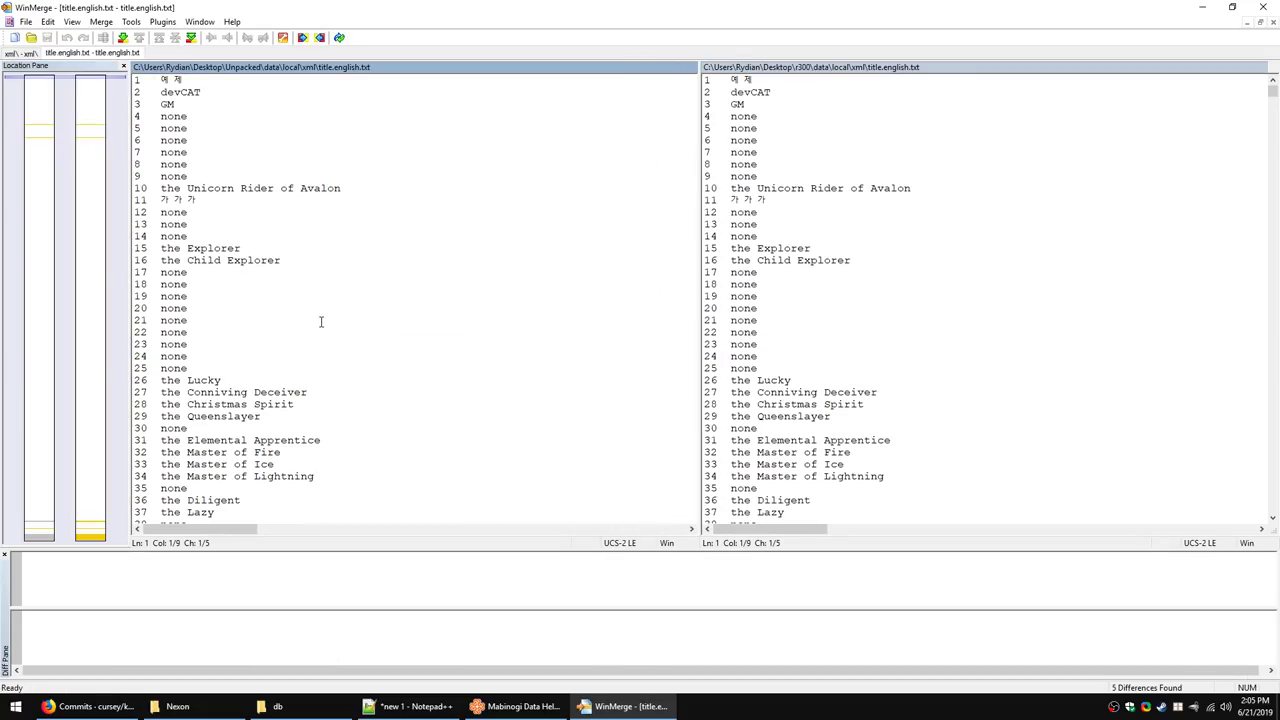
{"action": "left_click", "coordinate": [123, 39]}
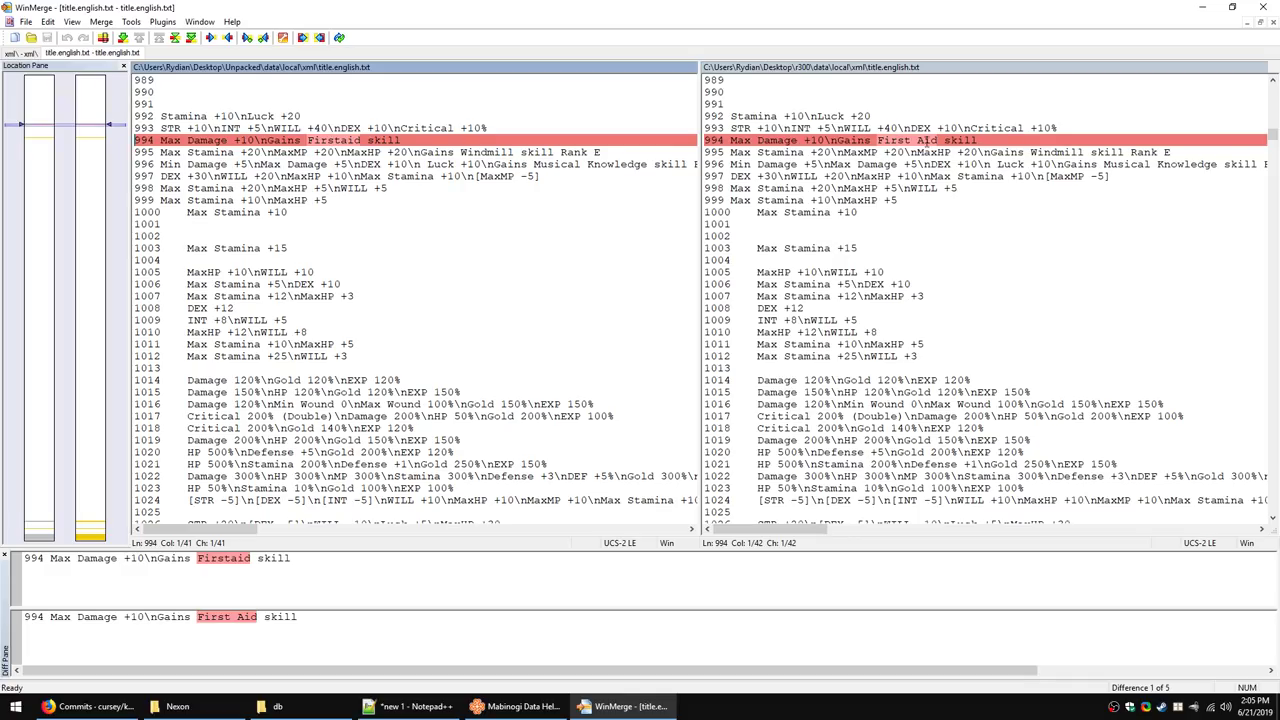
{"action": "left_click", "coordinate": [122, 38]}
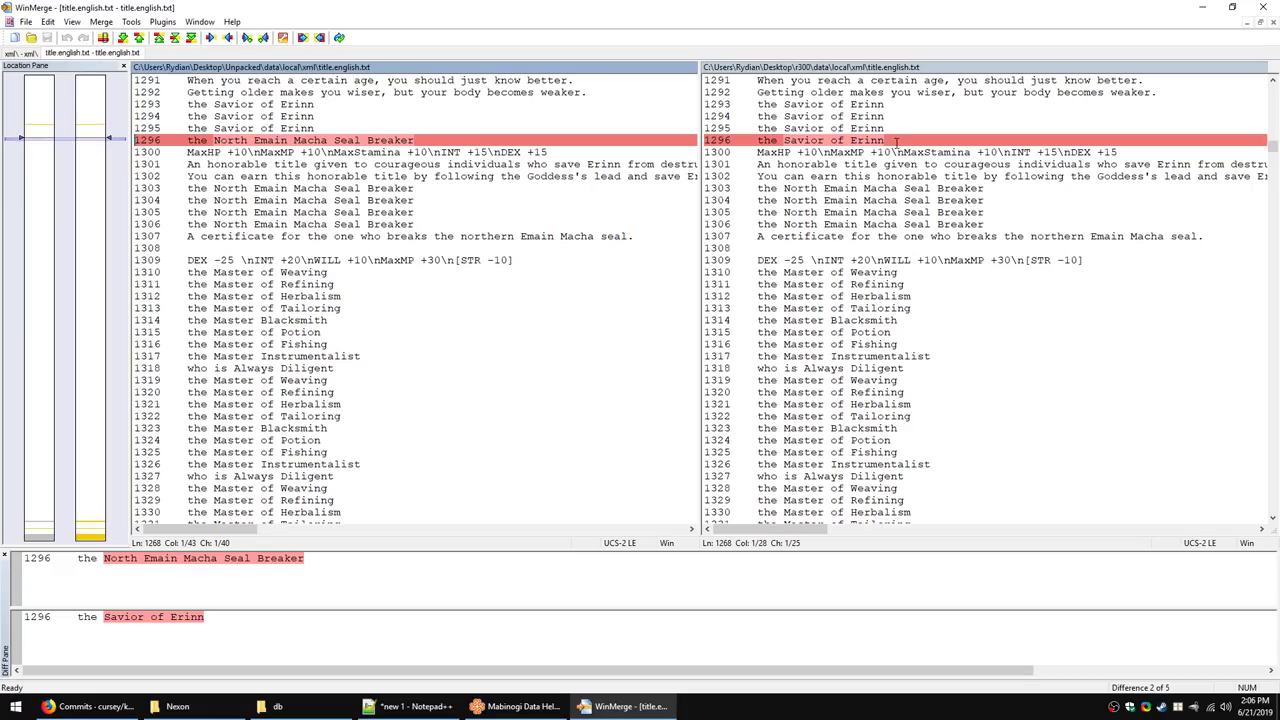
{"action": "left_click", "coordinate": [122, 40]}
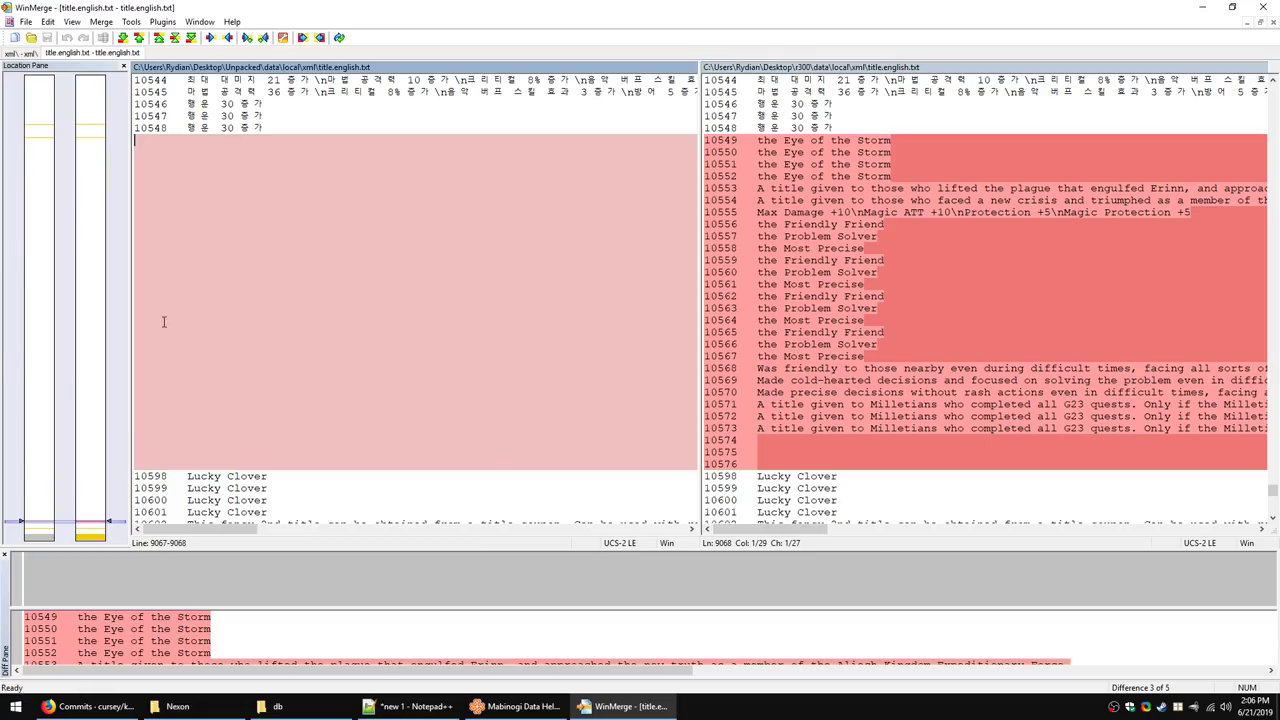
{"action": "left_click", "coordinate": [824, 140]}
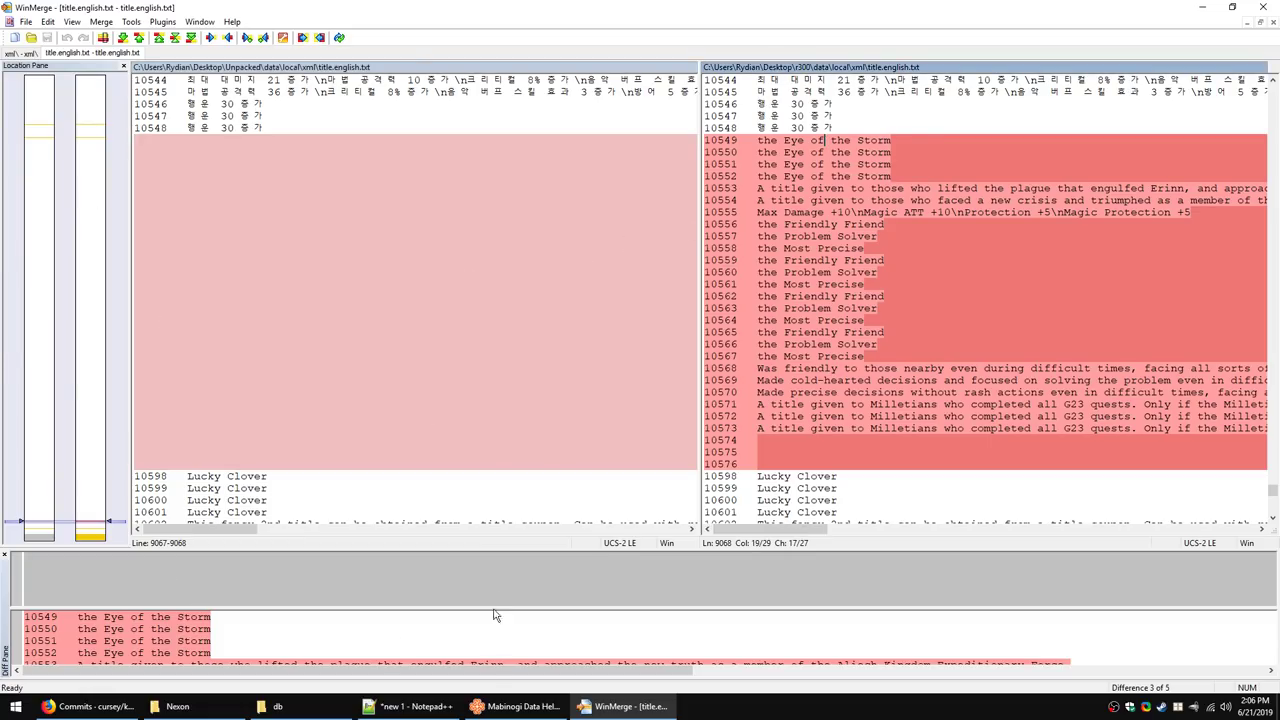
Step: In Mabinogi Data Helper, search the titles by default name for "storm" and select the Eye of the Storm entry
{"action": "left_click", "coordinate": [516, 706]}
{"action": "left_click", "coordinate": [676, 88]}
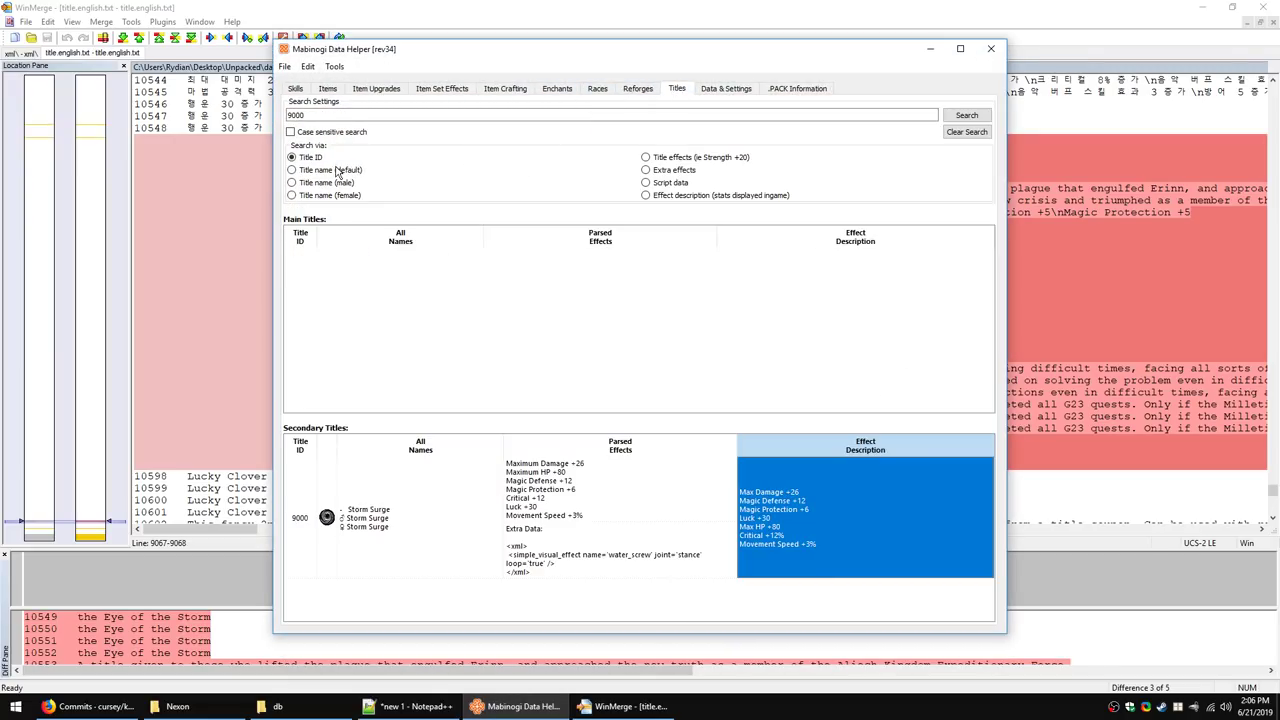
{"action": "left_click", "coordinate": [338, 170]}
{"action": "double_click", "coordinate": [345, 118]}
{"action": "key", "text": "BackSpace"}
{"action": "type", "text": "storm"}
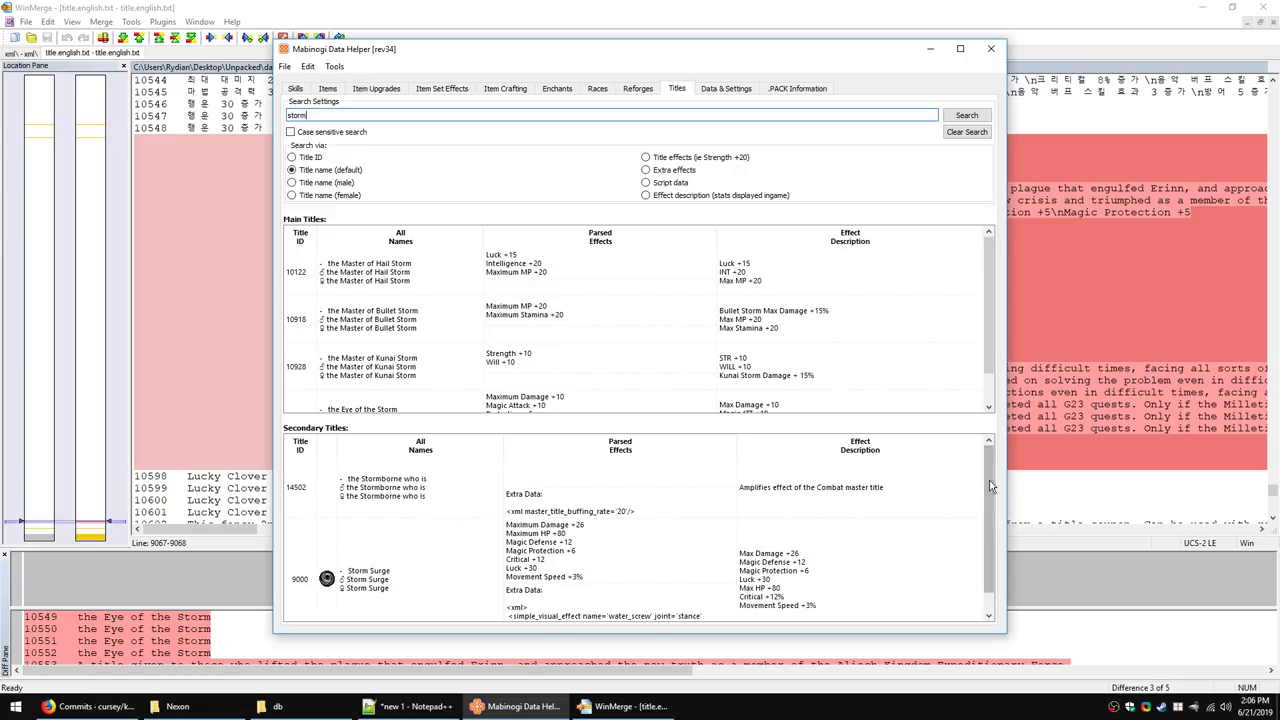
{"action": "mouse_move", "coordinate": [990, 486]}
{"action": "left_mouse_down"}
{"action": "mouse_move", "coordinate": [990, 500]}
{"action": "mouse_move", "coordinate": [993, 482]}
{"action": "left_mouse_up"}
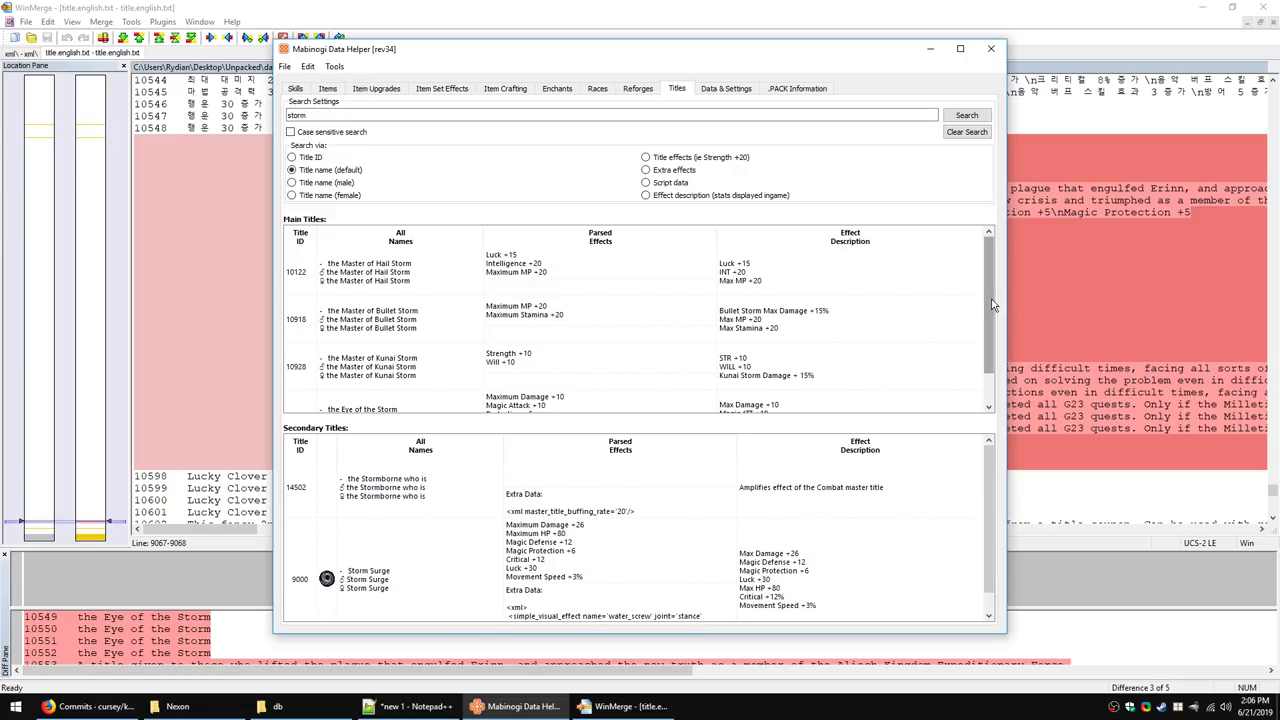
{"action": "scroll", "coordinate": [993, 305], "scroll_direction": "down", "scroll_amount": 2}
{"action": "left_click", "coordinate": [426, 395]}
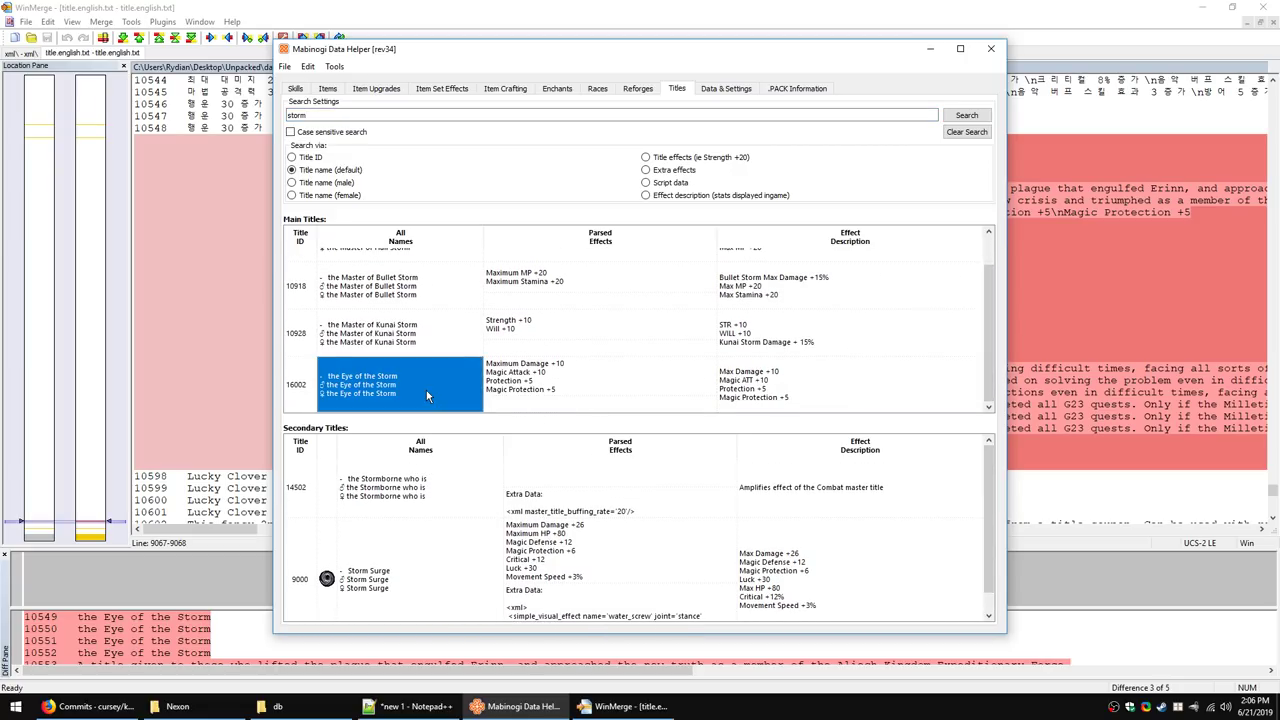
Step: Return to WinMerge and examine the Eye of the Storm names and descriptions on lines 10549 to 10554 of the r300 title.english.txt
{"action": "key", "text": "alt+Tab"}
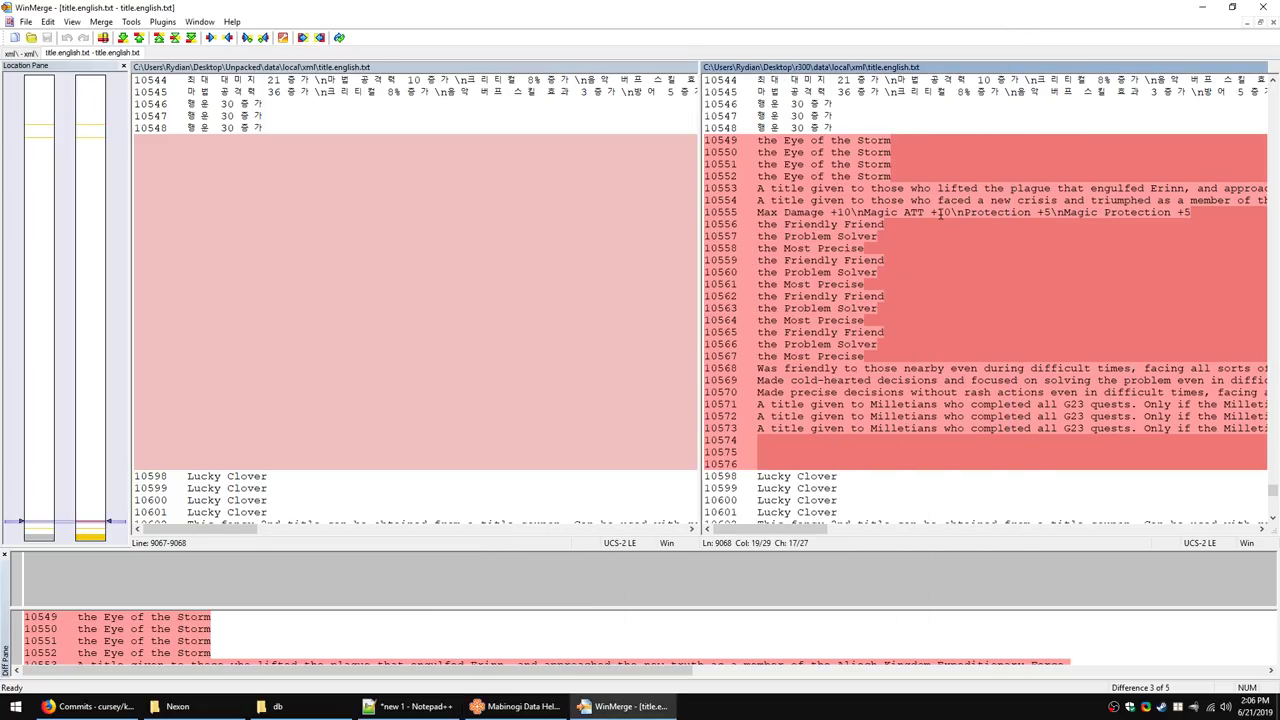
{"action": "left_click", "coordinate": [990, 213]}
{"action": "left_click_drag", "start_coordinate": [895, 176], "coordinate": [704, 140]}
{"action": "left_click", "coordinate": [907, 174]}
{"action": "left_click", "coordinate": [903, 157]}
{"action": "left_click", "coordinate": [906, 176]}
{"action": "left_click", "coordinate": [901, 146]}
{"action": "left_click", "coordinate": [910, 188]}
{"action": "left_click", "coordinate": [924, 200]}
{"action": "left_click", "coordinate": [930, 188]}
{"action": "left_click", "coordinate": [931, 200]}
Step: Copy line 10555 with the Eye of the Storm's stat effects and replace all the notes in Notepad++ with it
{"action": "left_click", "coordinate": [1190, 213]}
{"action": "key", "text": "shift+Home"}
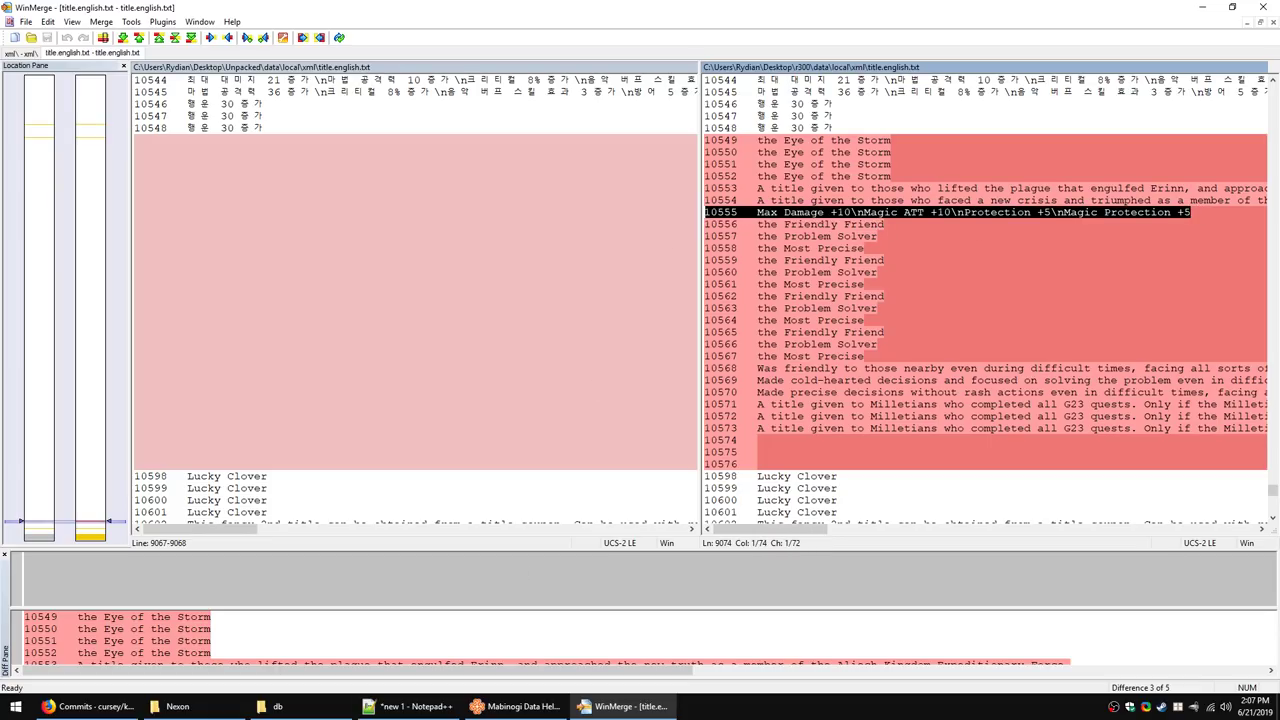
{"action": "left_click", "coordinate": [410, 706]}
{"action": "left_click_drag", "start_coordinate": [388, 178], "coordinate": [516, 166]}
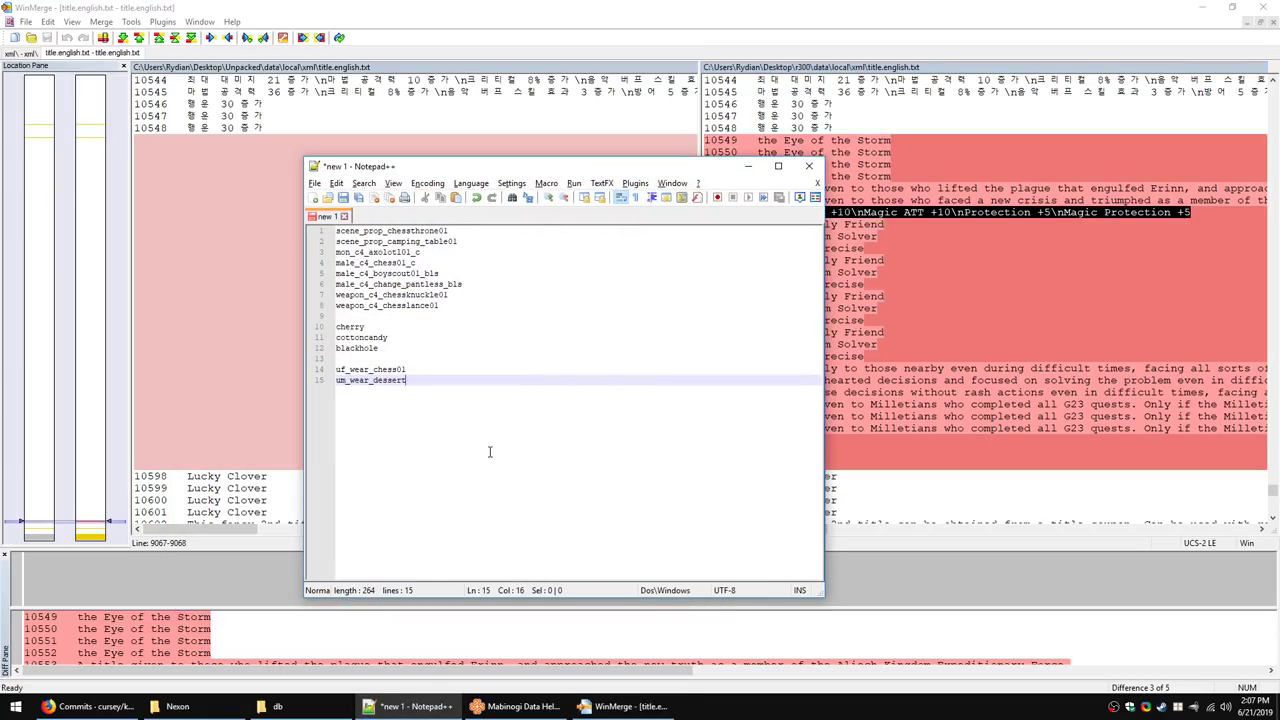
{"action": "key", "text": "ctrl+a"}
{"action": "type", "text": "10555\tMax Damage +10\\nMagic ATT +10\\nProtection +5\\nMagic Protection +5"}
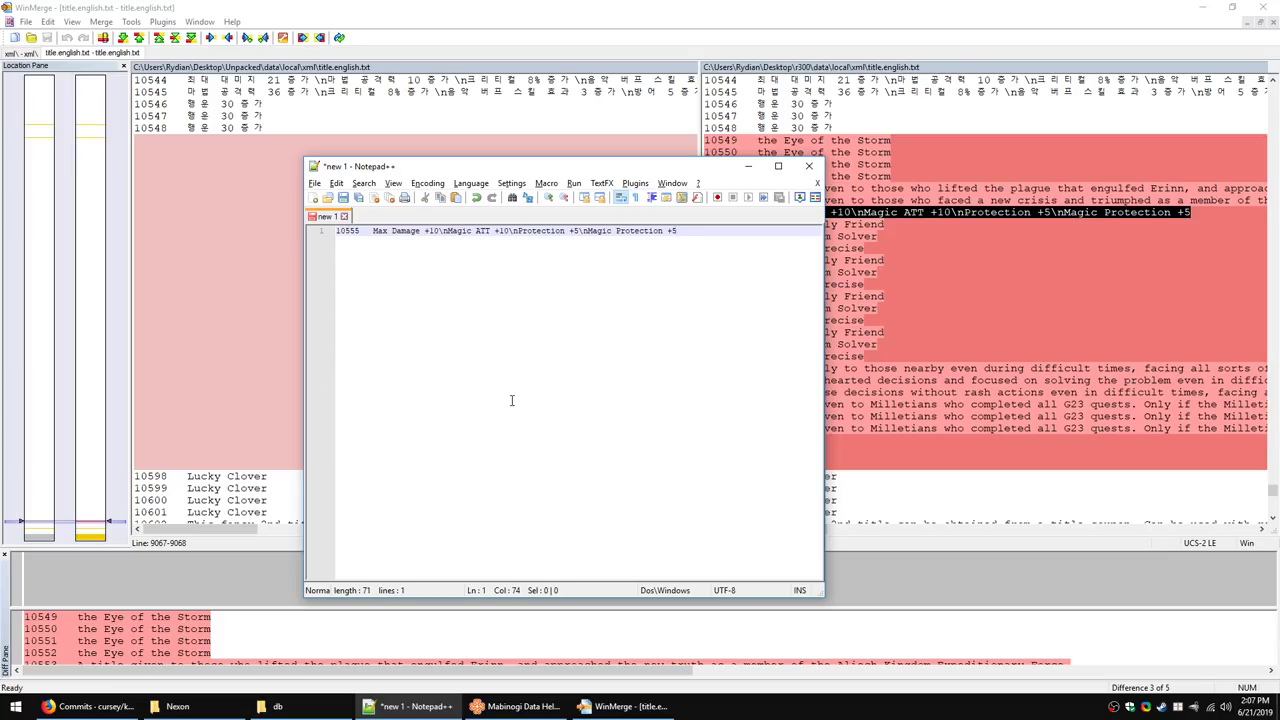
{"action": "left_click_drag", "start_coordinate": [567, 174], "coordinate": [546, 179]}
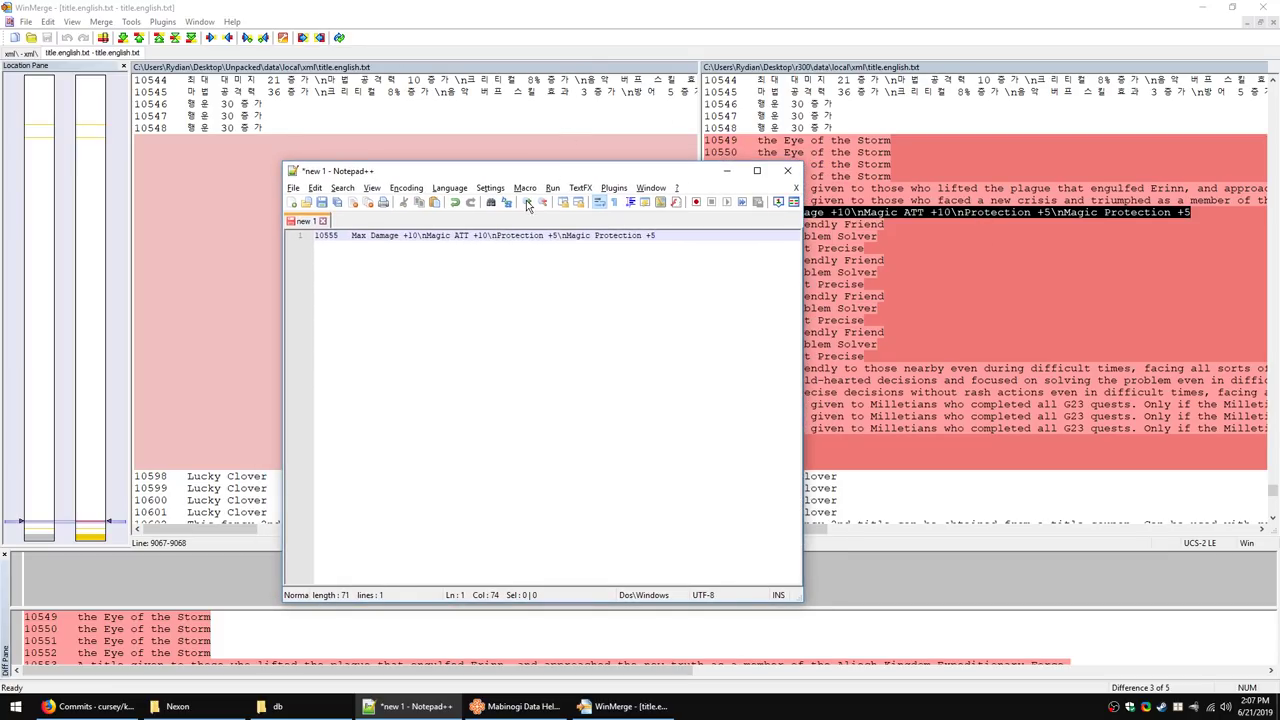
Step: Split the pasted Eye of the Storm stats so each effect has its own line, and remove the leading line number 10555
{"action": "left_click_drag", "start_coordinate": [419, 236], "coordinate": [431, 236]}
{"action": "key", "text": "Return"}
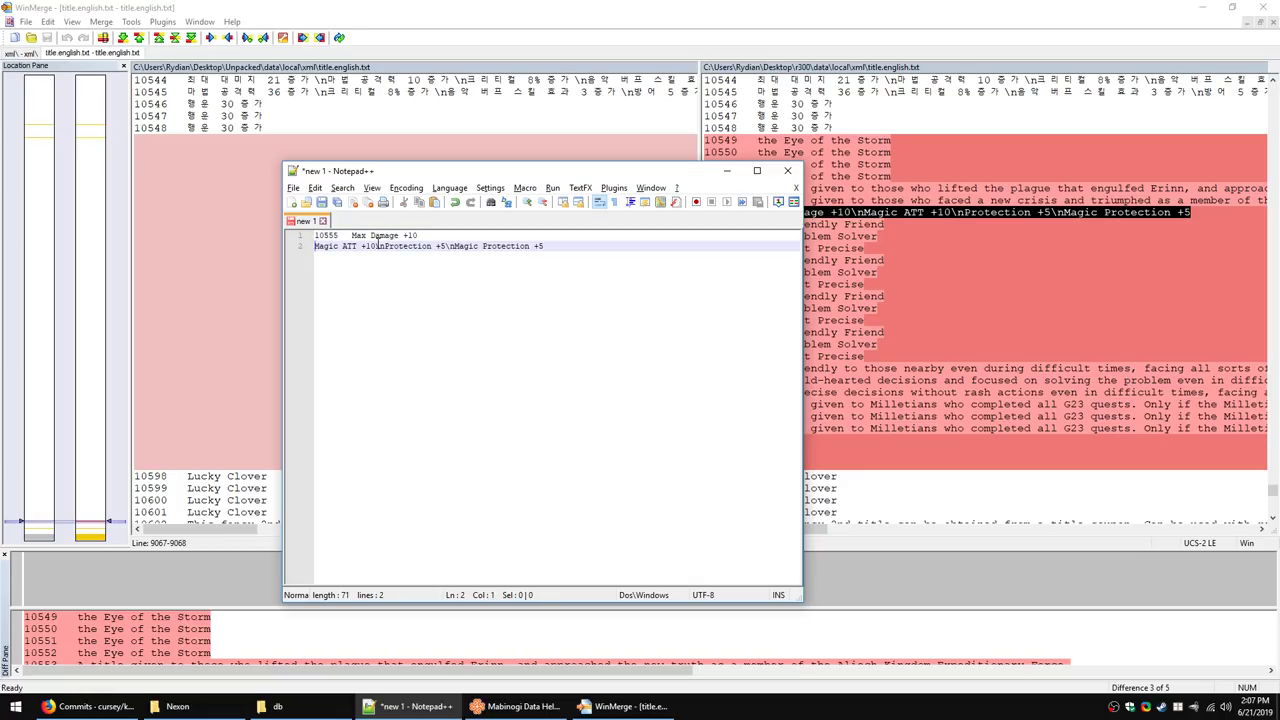
{"action": "left_click_drag", "start_coordinate": [376, 246], "coordinate": [387, 257]}
{"action": "key", "text": "Return"}
{"action": "key", "text": "Return"}
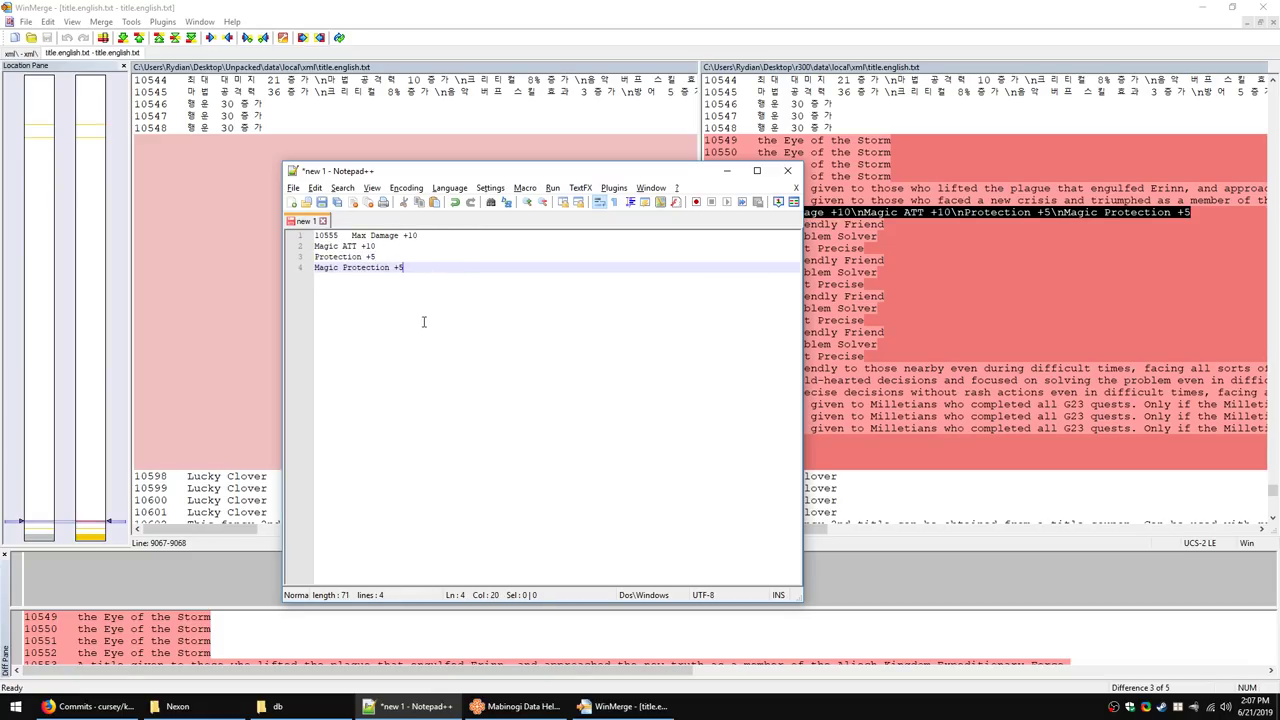
{"action": "left_click_drag", "start_coordinate": [352, 234], "coordinate": [314, 236]}
{"action": "key", "text": "BackSpace"}
{"action": "left_click", "coordinate": [443, 273]}
Step: Move the Notepad++ window clear of the r300 text and review the four listed stat effects
{"action": "left_click_drag", "start_coordinate": [539, 175], "coordinate": [476, 185]}
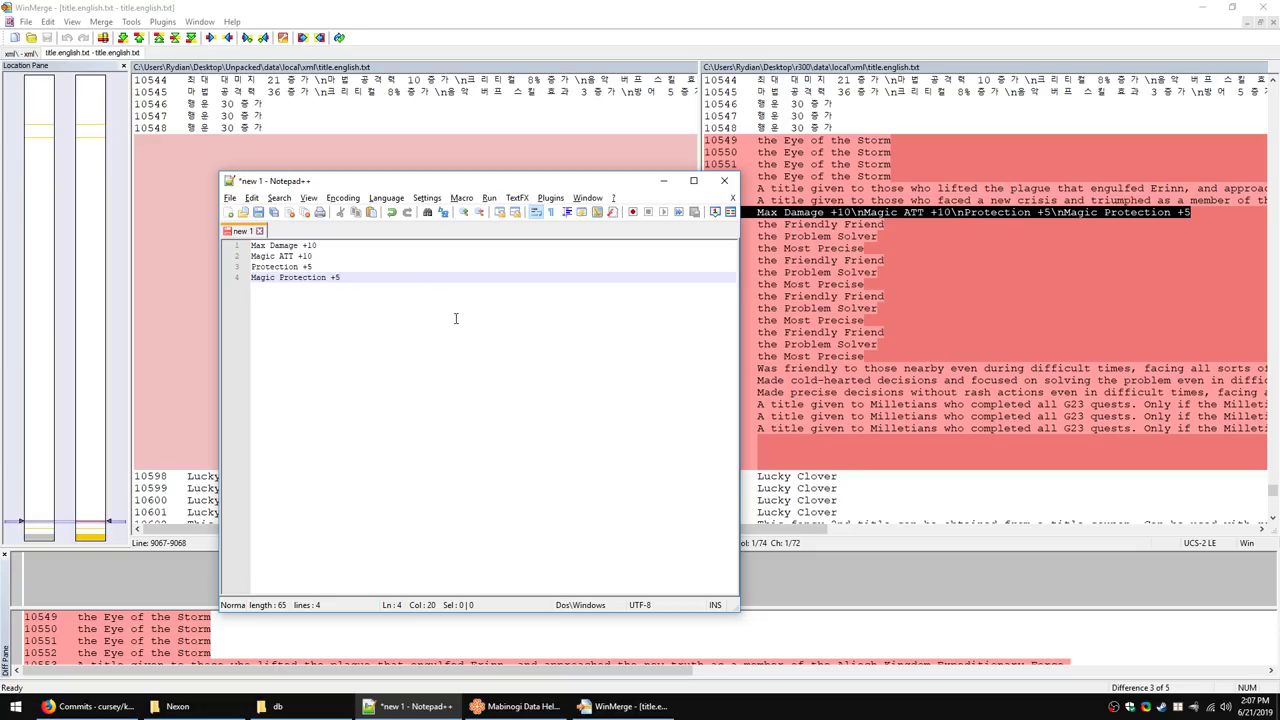
{"action": "left_click_drag", "start_coordinate": [483, 182], "coordinate": [436, 177]}
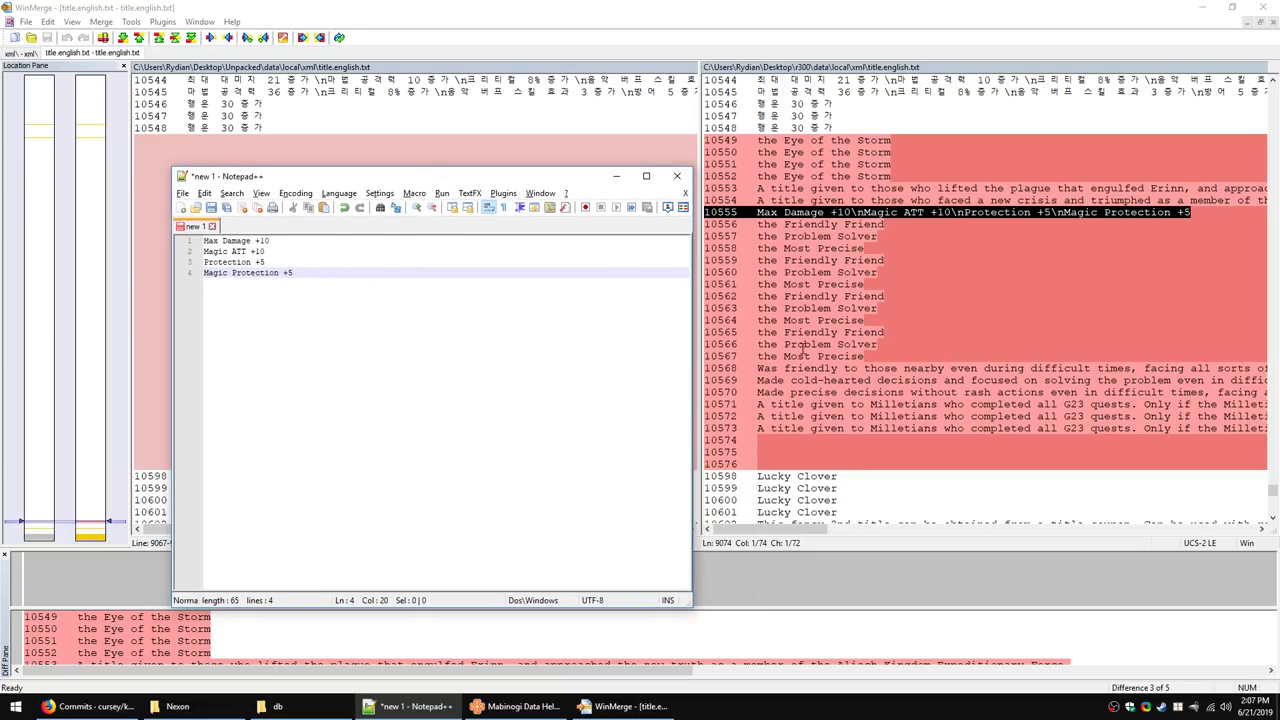
{"action": "key", "text": "ctrl+a"}
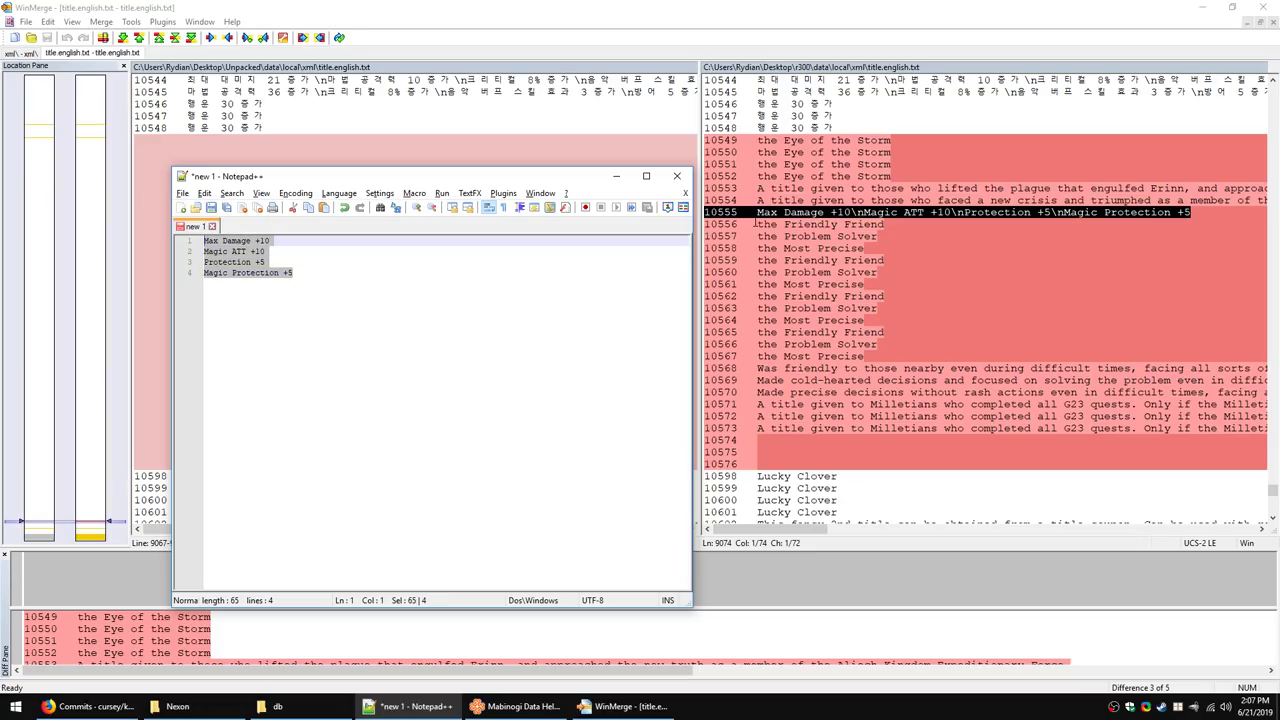
{"action": "left_click", "coordinate": [390, 331]}
Step: Return to WinMerge and advance to the title difference block starting at line 10936
{"action": "key", "text": "alt+Tab"}
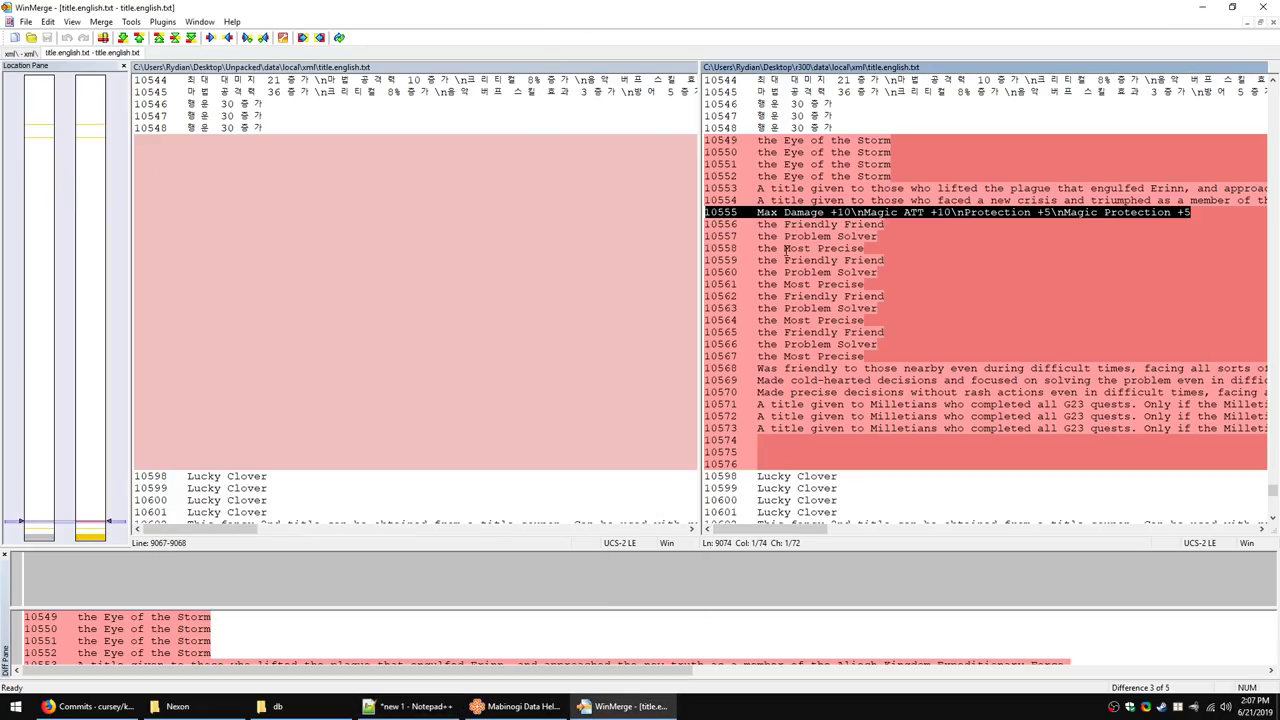
{"action": "left_click", "coordinate": [123, 39]}
{"action": "left_click", "coordinate": [123, 39]}
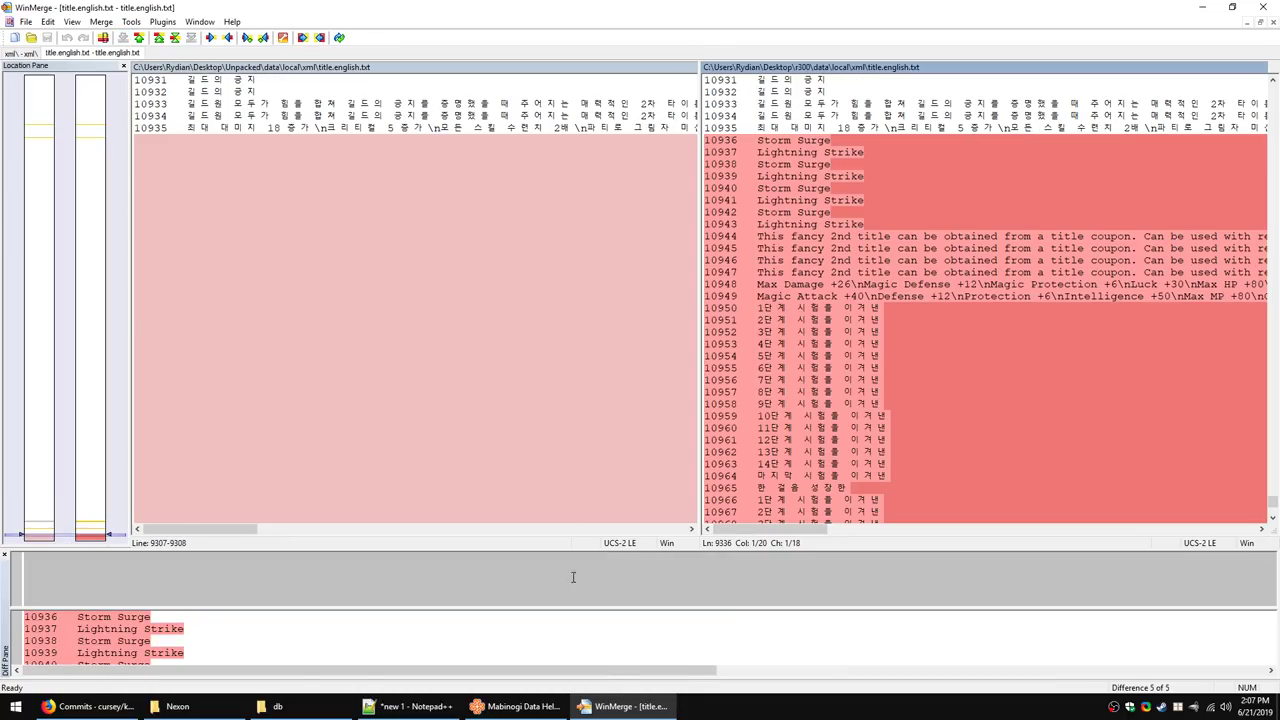
Step: In Mabinogi Data Helper, search the titles by default name for "strike" and select the Lightning Strike effect description
{"action": "left_click", "coordinate": [515, 706]}
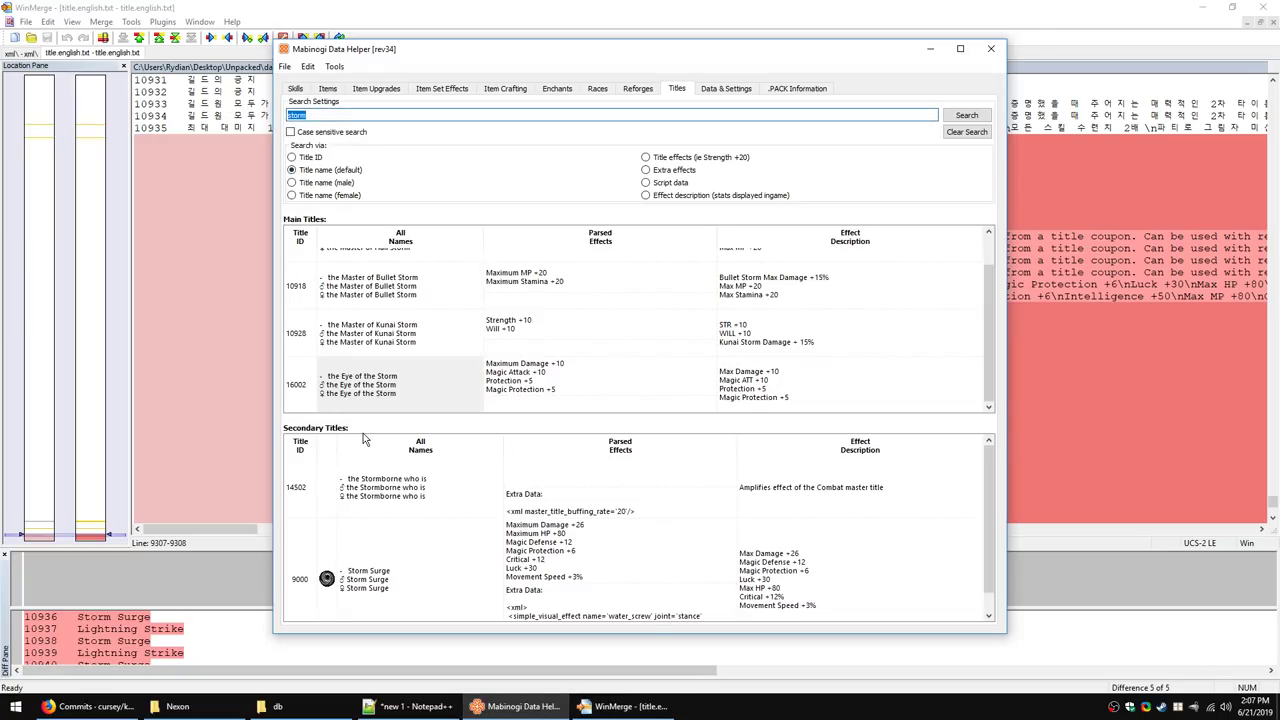
{"action": "type", "text": "strike"}
{"action": "key", "text": "Return"}
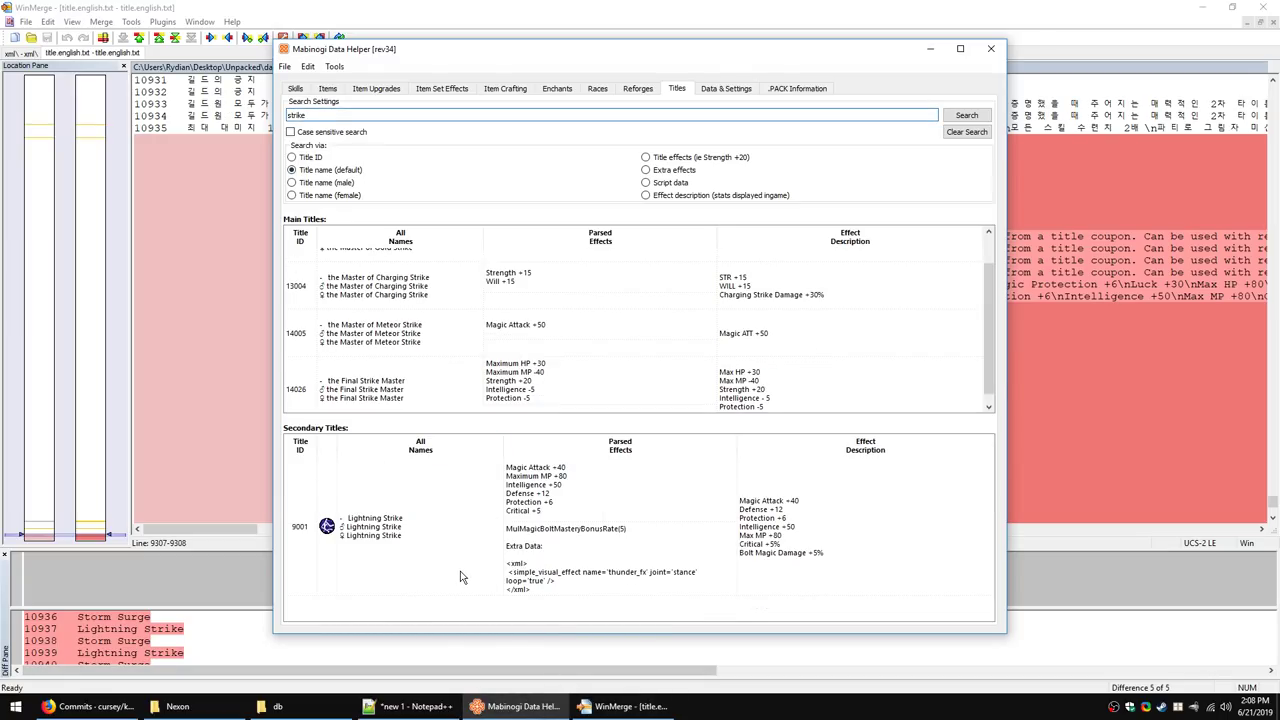
{"action": "left_click", "coordinate": [838, 512]}
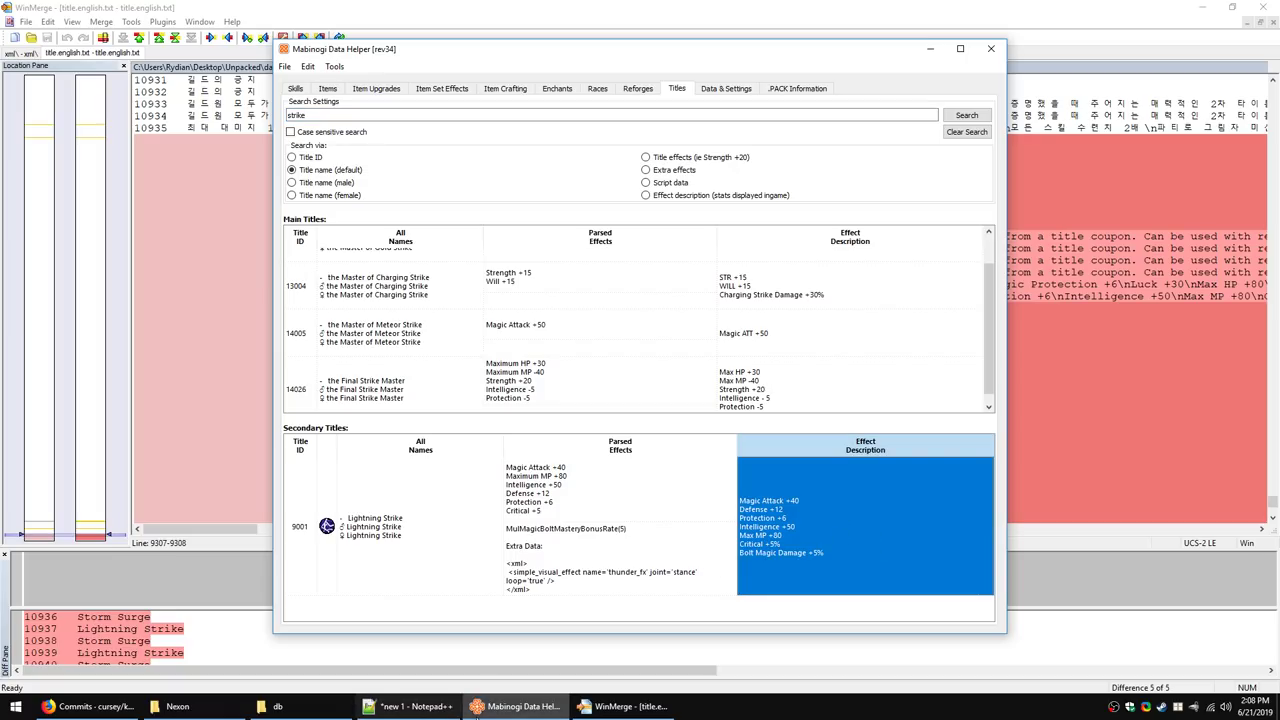
Step: Return to WinMerge, leave the title.english.txt comparison and open the itemdb.english.txt comparison from the folder list
{"action": "left_click", "coordinate": [625, 706]}
{"action": "key", "text": "ctrl+Tab"}
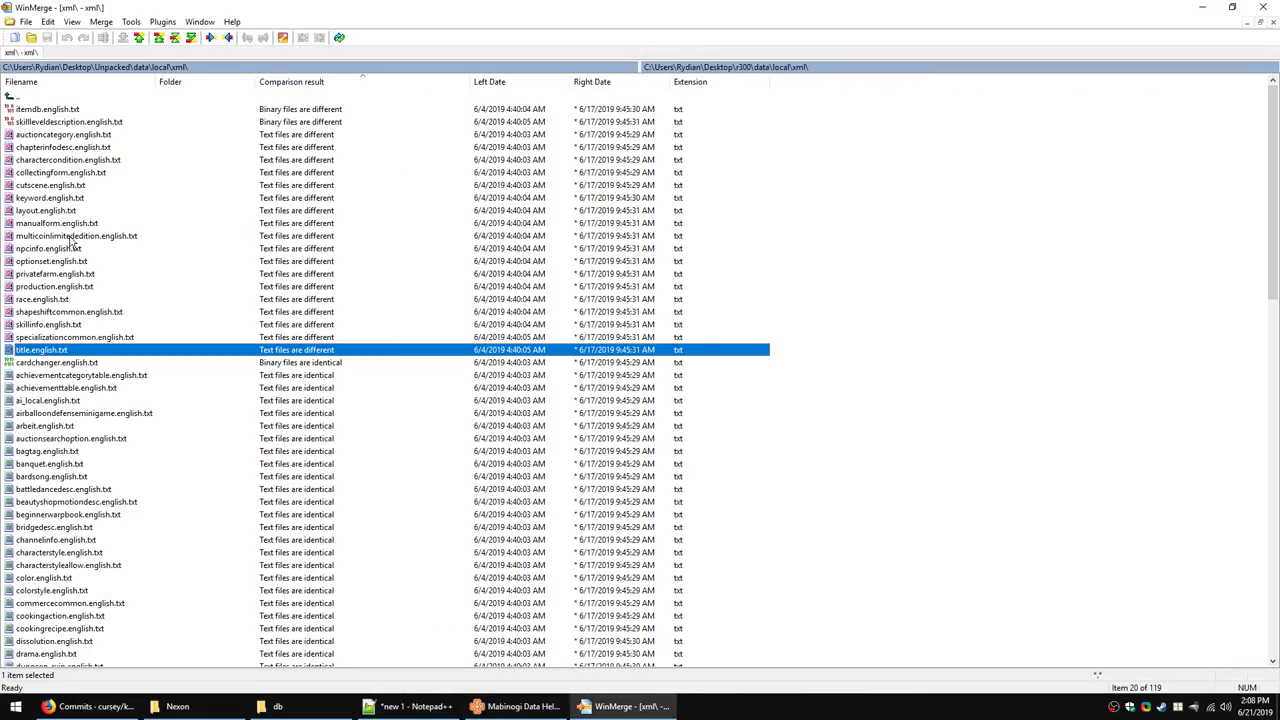
{"action": "double_click", "coordinate": [68, 110]}
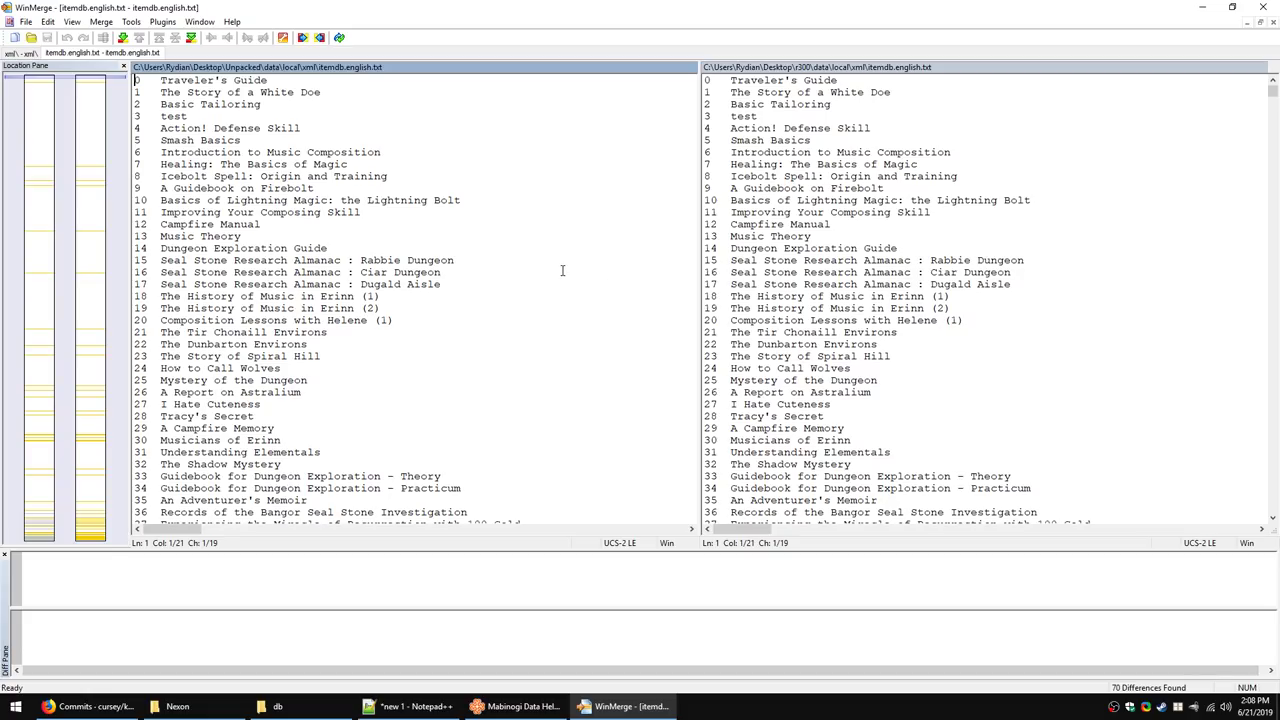
Step: Review the first itemdb.english.txt differences one by one, up to the Summer Survival Kit entry on lines 26121 and 26122
{"action": "left_click", "coordinate": [124, 38]}
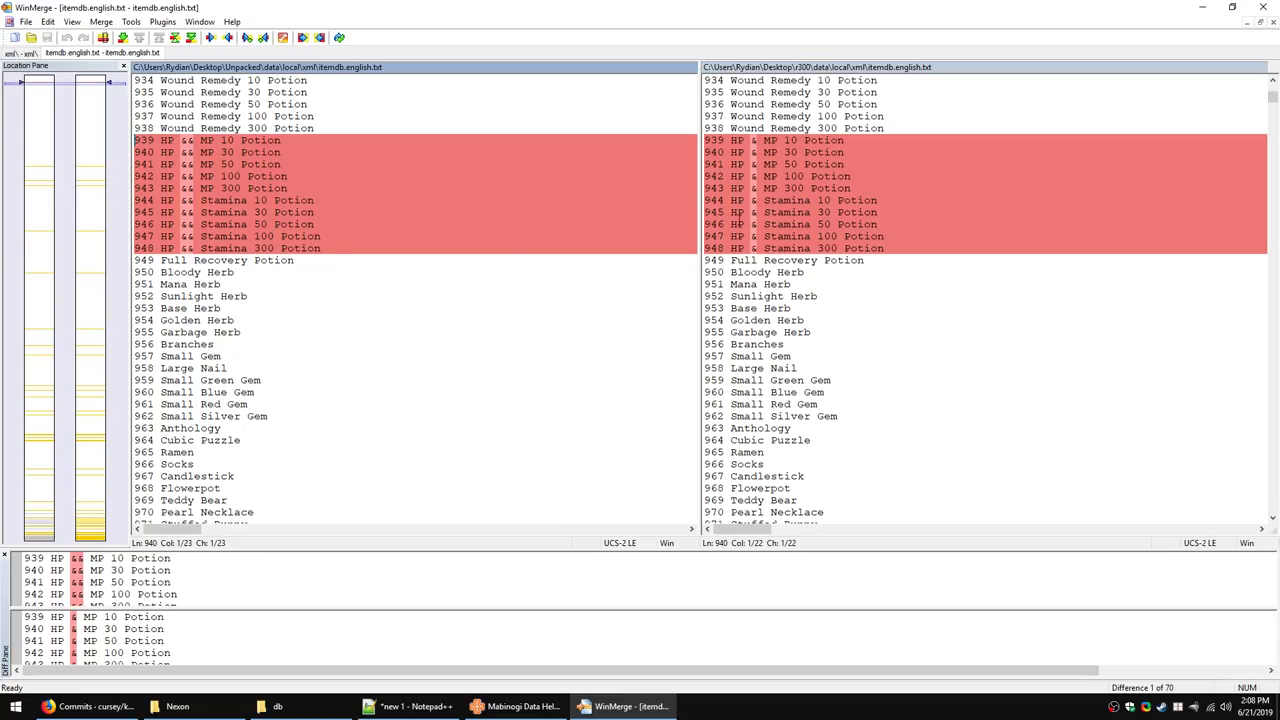
{"action": "left_click", "coordinate": [121, 40]}
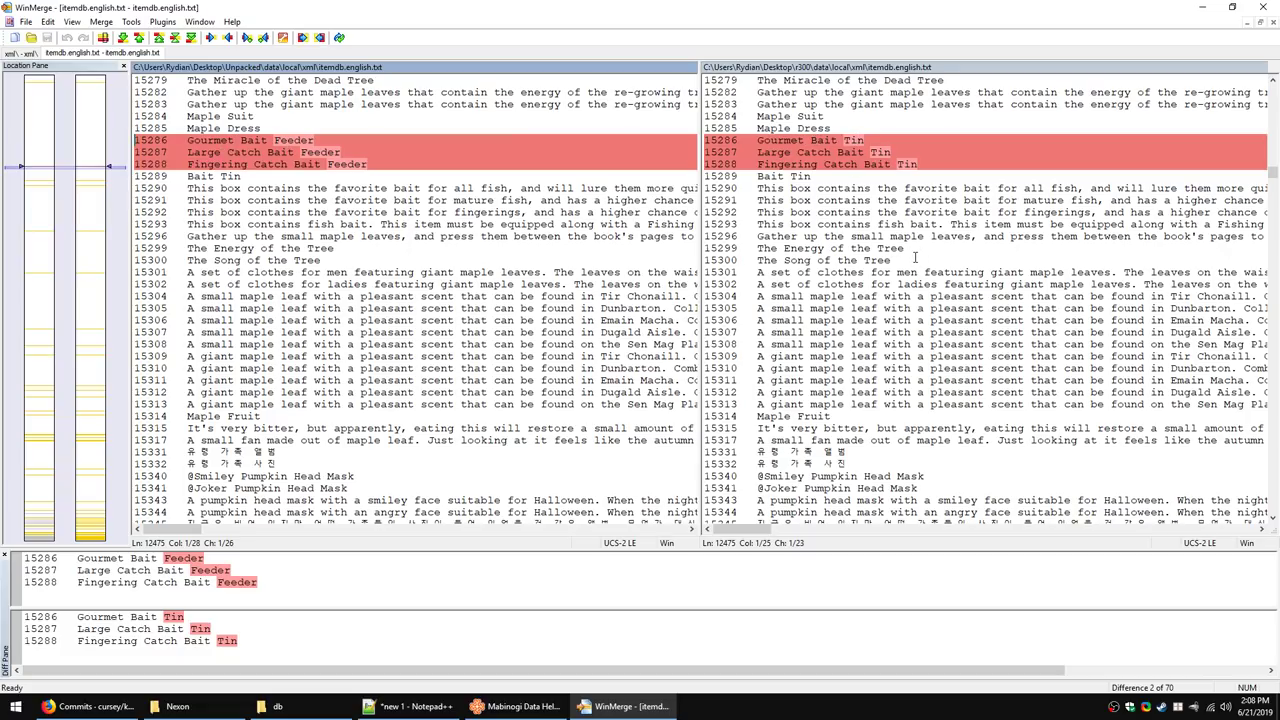
{"action": "left_click", "coordinate": [123, 38]}
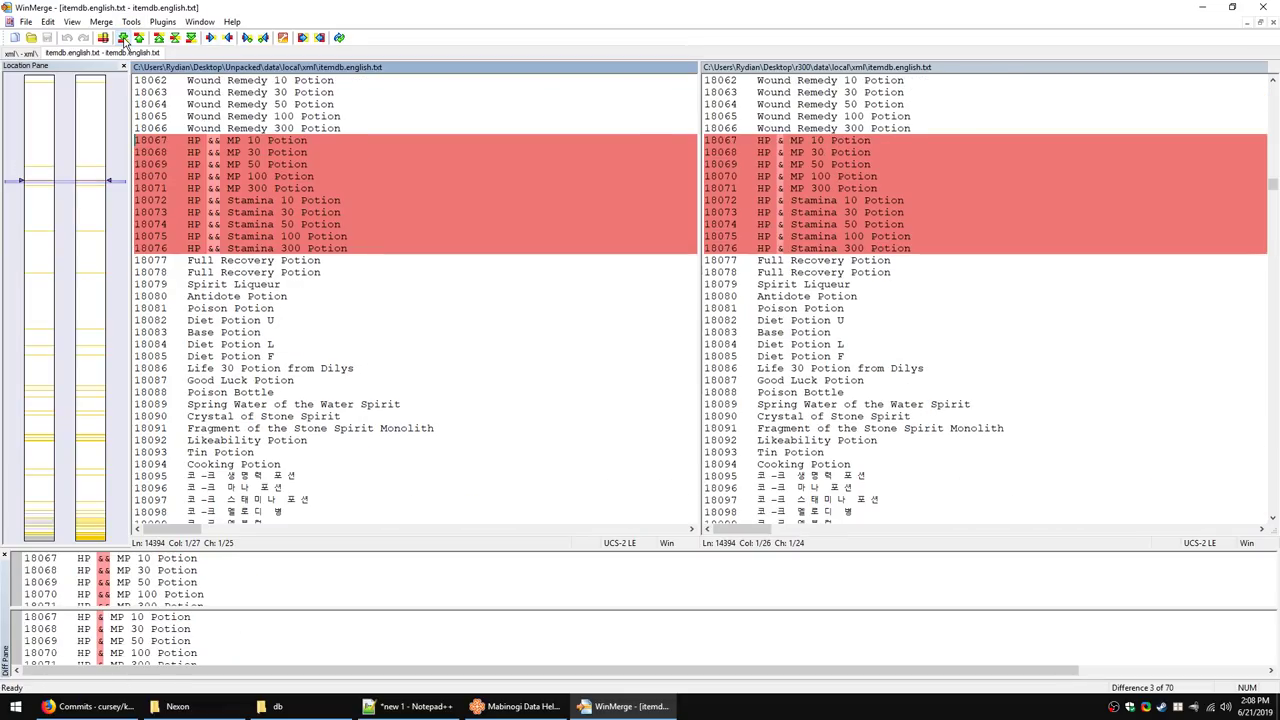
{"action": "left_click", "coordinate": [123, 38]}
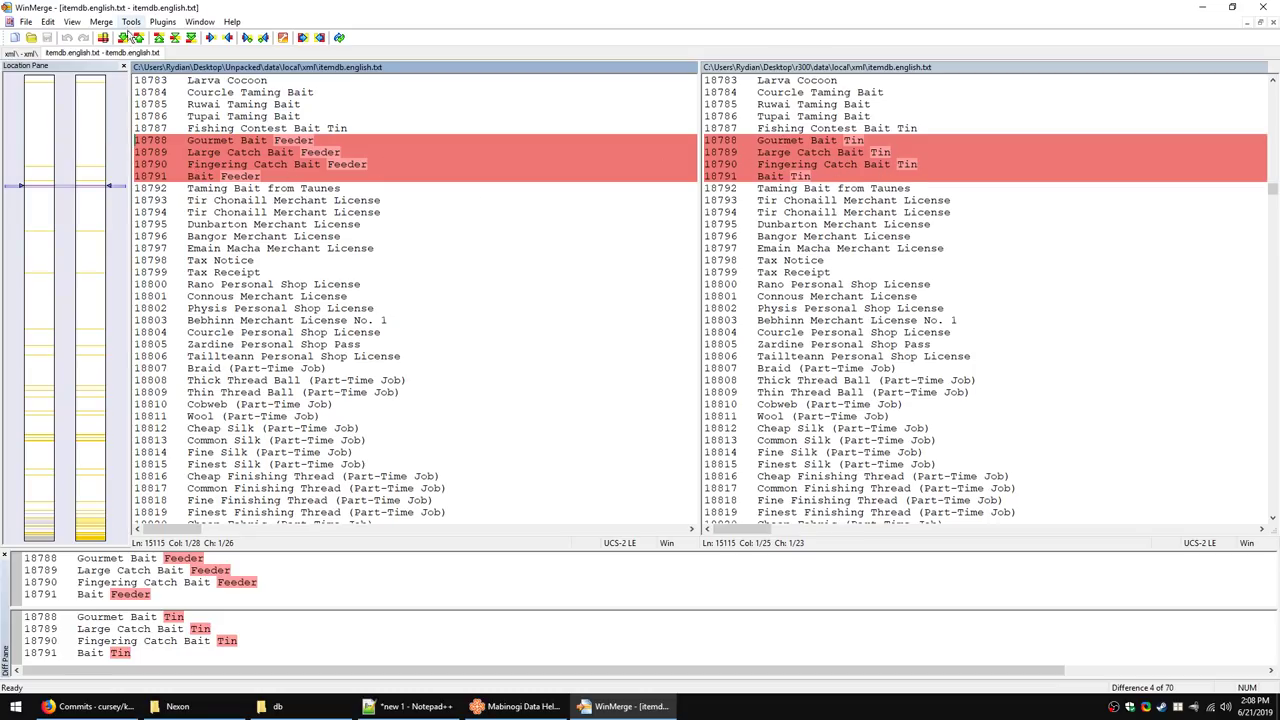
{"action": "left_click", "coordinate": [123, 38]}
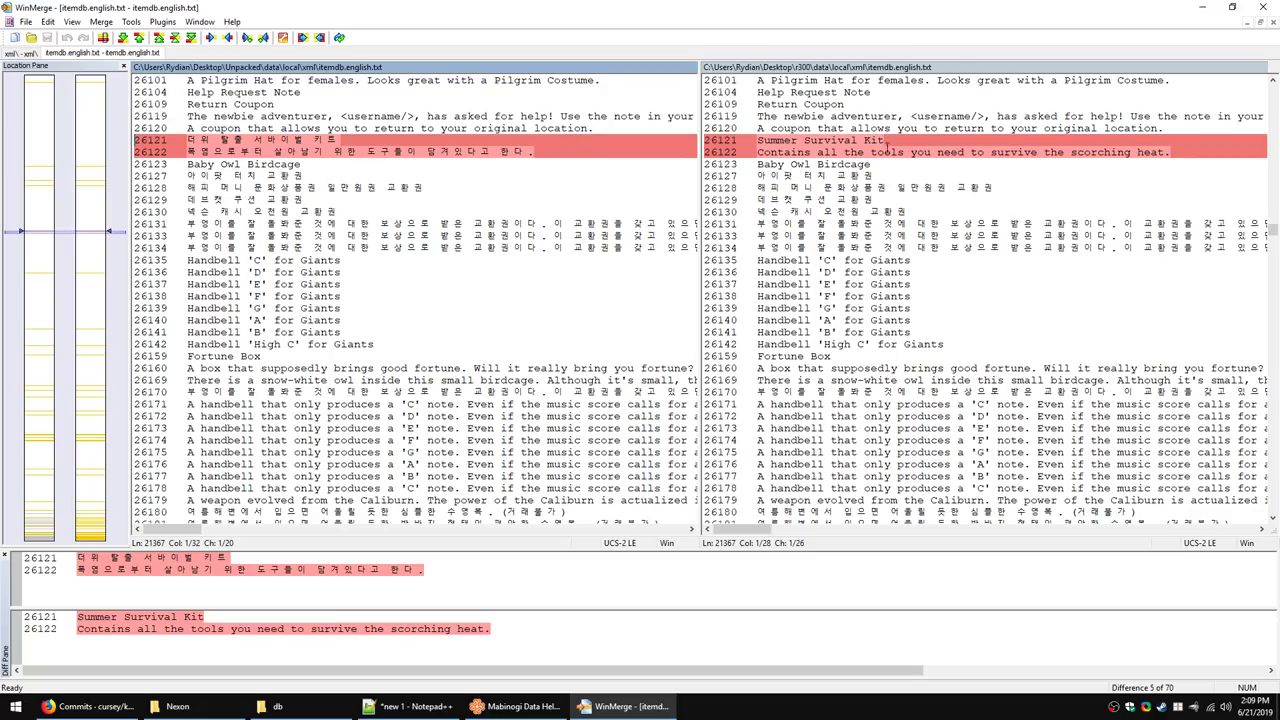
{"action": "left_click", "coordinate": [791, 151]}
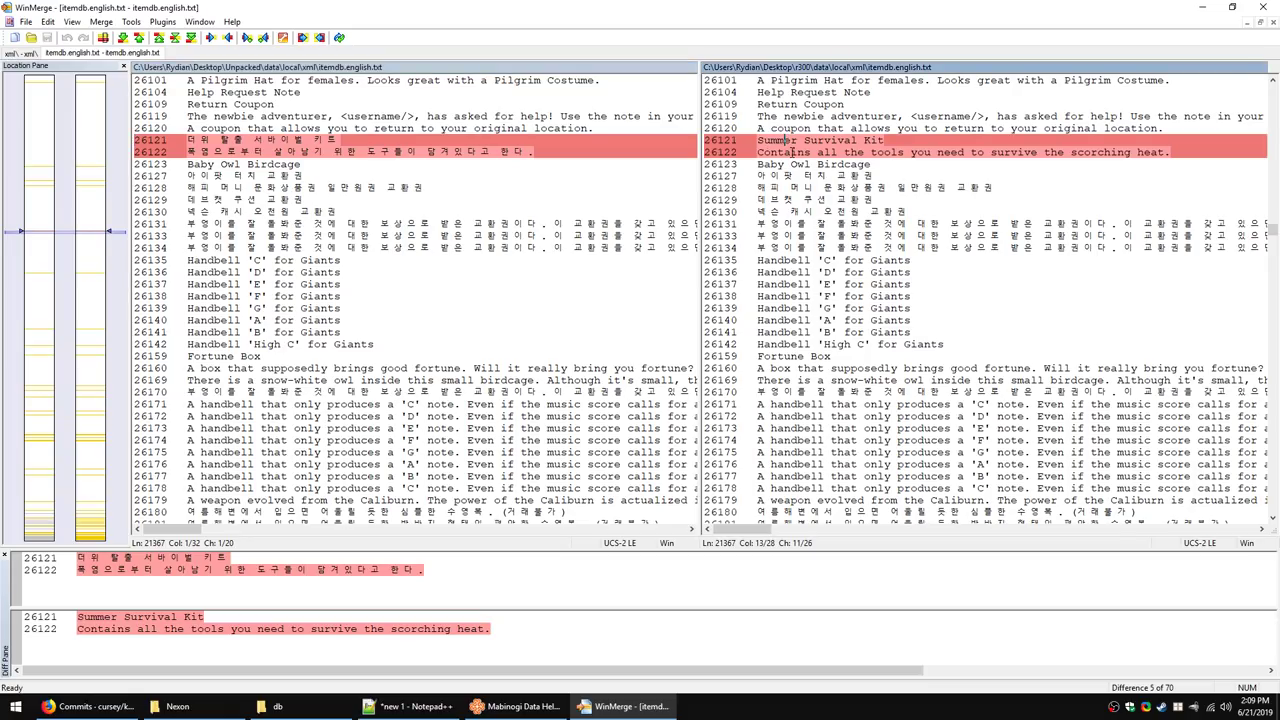
Step: Continue through the item differences up to the bait descriptions on lines 53572 and 53573
{"action": "left_click", "coordinate": [123, 37]}
{"action": "left_click", "coordinate": [123, 37]}
{"action": "left_click", "coordinate": [123, 37]}
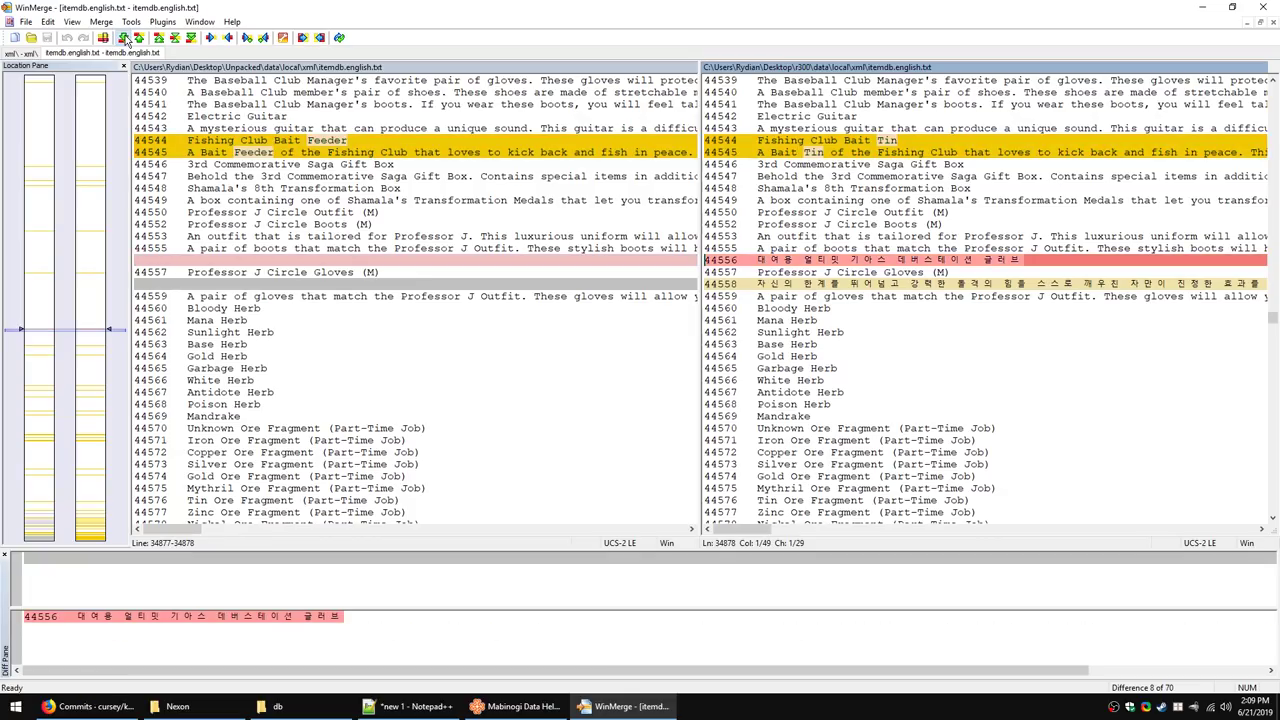
{"action": "left_click", "coordinate": [123, 37]}
{"action": "left_click", "coordinate": [123, 37]}
{"action": "left_click", "coordinate": [123, 37]}
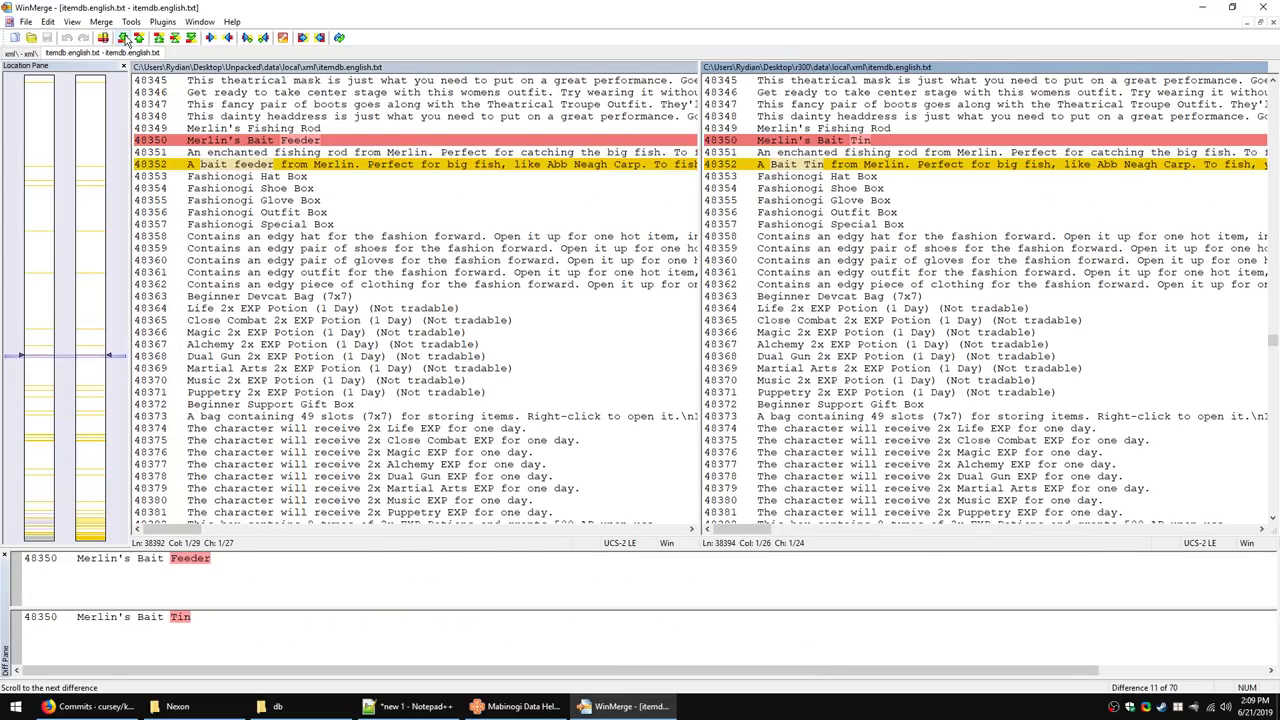
{"action": "left_click", "coordinate": [123, 37]}
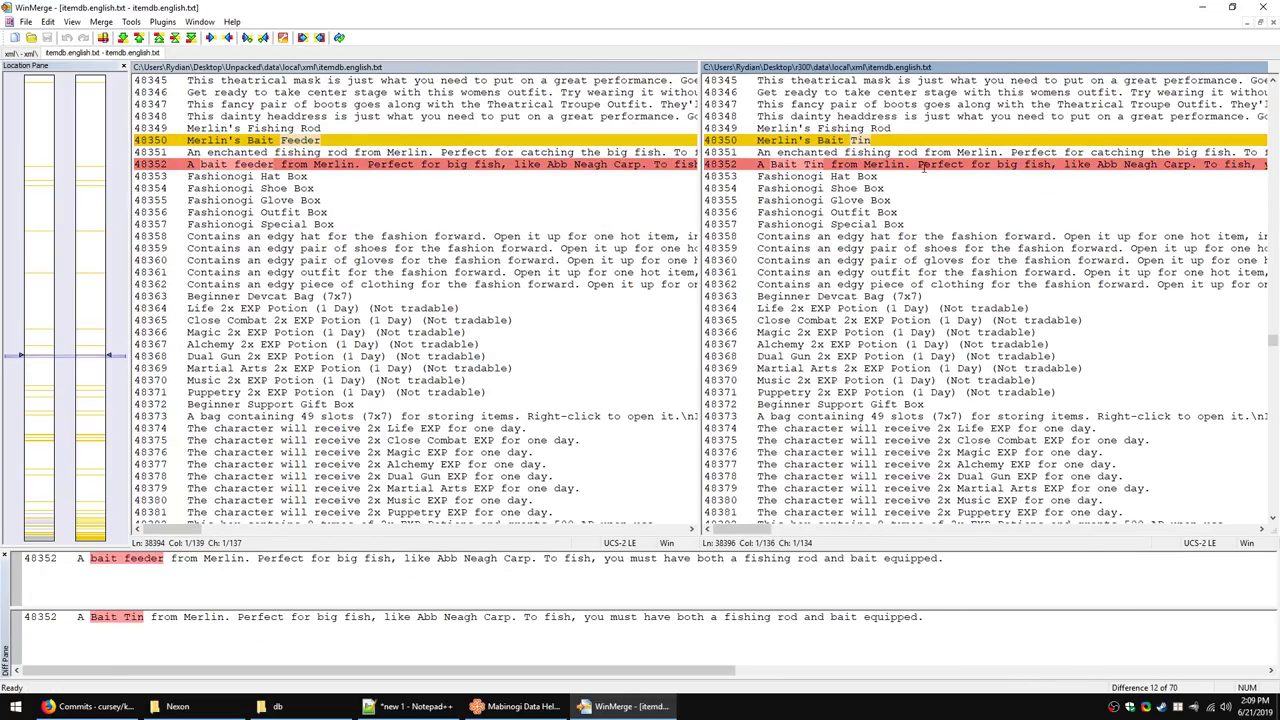
{"action": "left_click", "coordinate": [123, 37]}
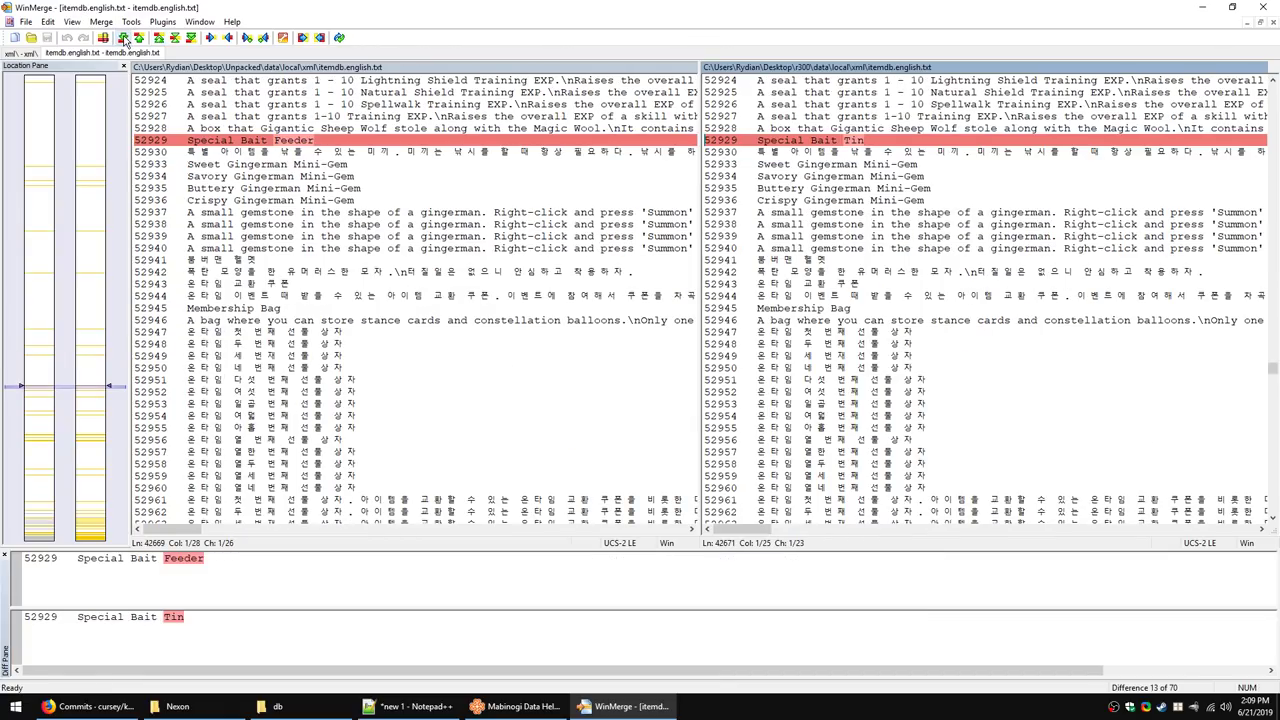
{"action": "left_click", "coordinate": [123, 37]}
{"action": "left_click", "coordinate": [123, 37]}
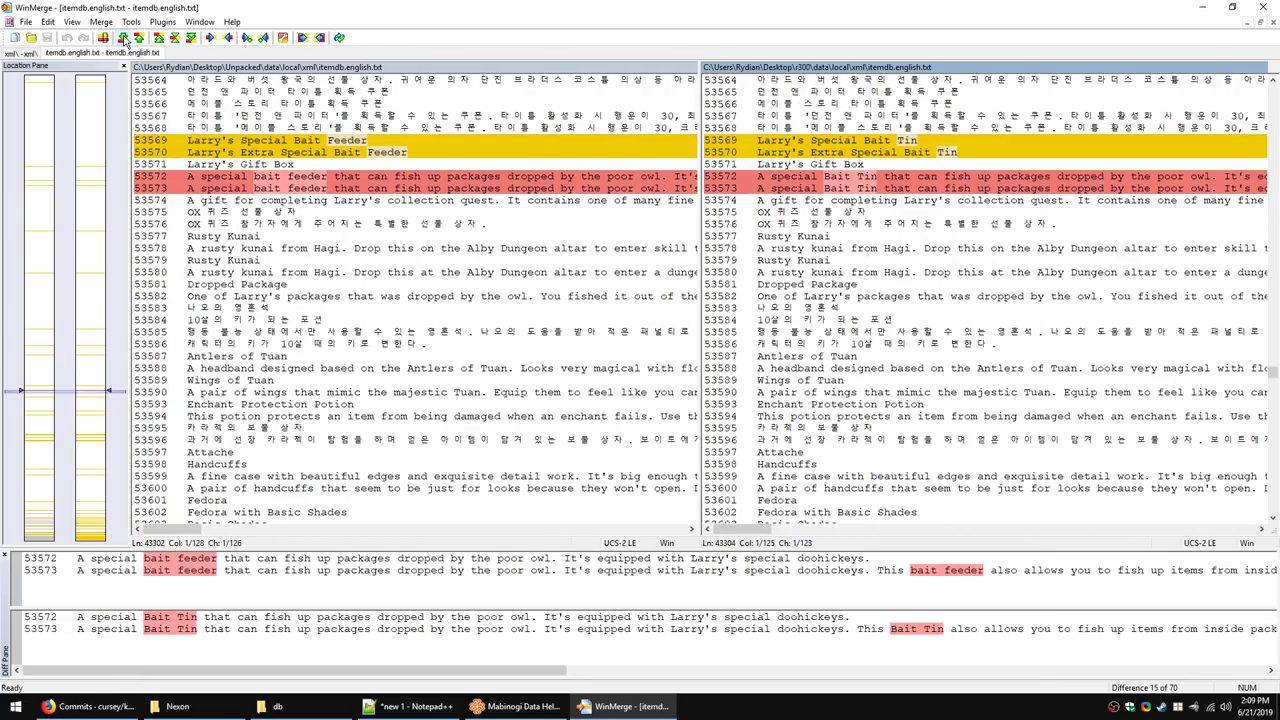
Step: Examine the names and descriptions of Larry's bait tins and gift box on lines 53569 to 53574 of the r300 file
{"action": "left_click", "coordinate": [871, 152]}
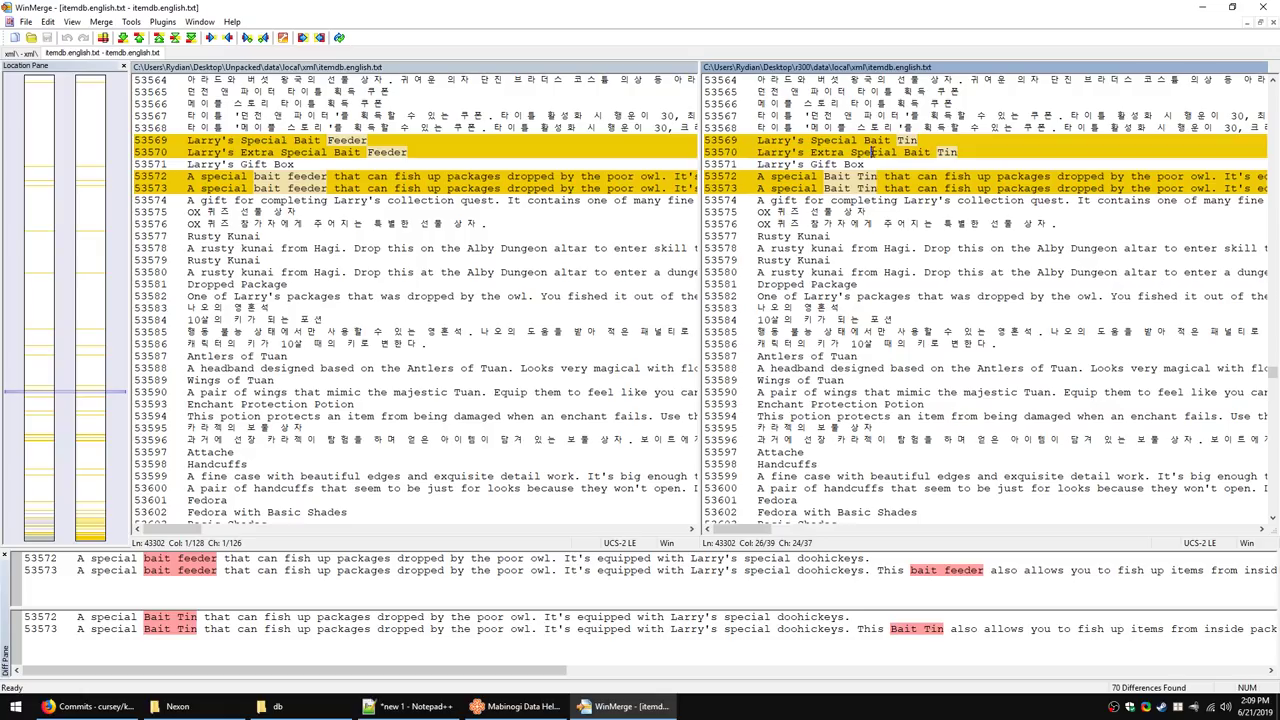
{"action": "left_click", "coordinate": [861, 176]}
{"action": "key", "text": "Up"}
{"action": "left_click_drag", "start_coordinate": [871, 158], "coordinate": [706, 140]}
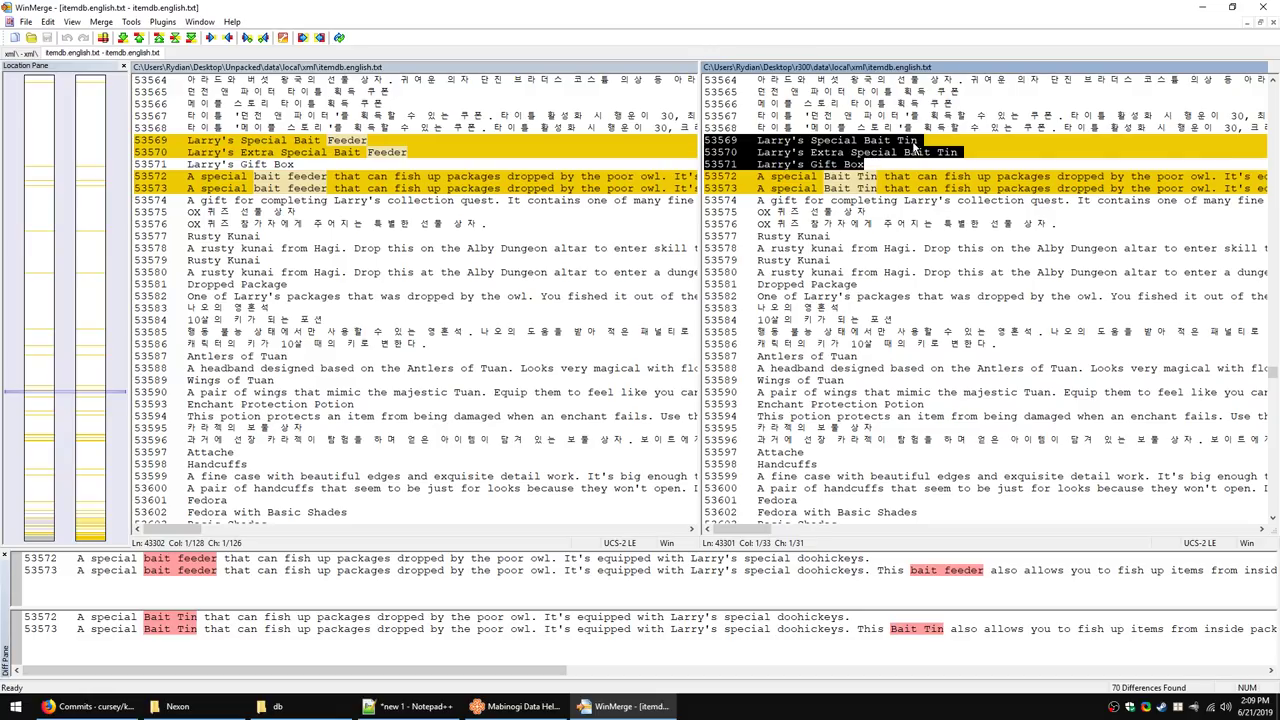
{"action": "left_click", "coordinate": [878, 166]}
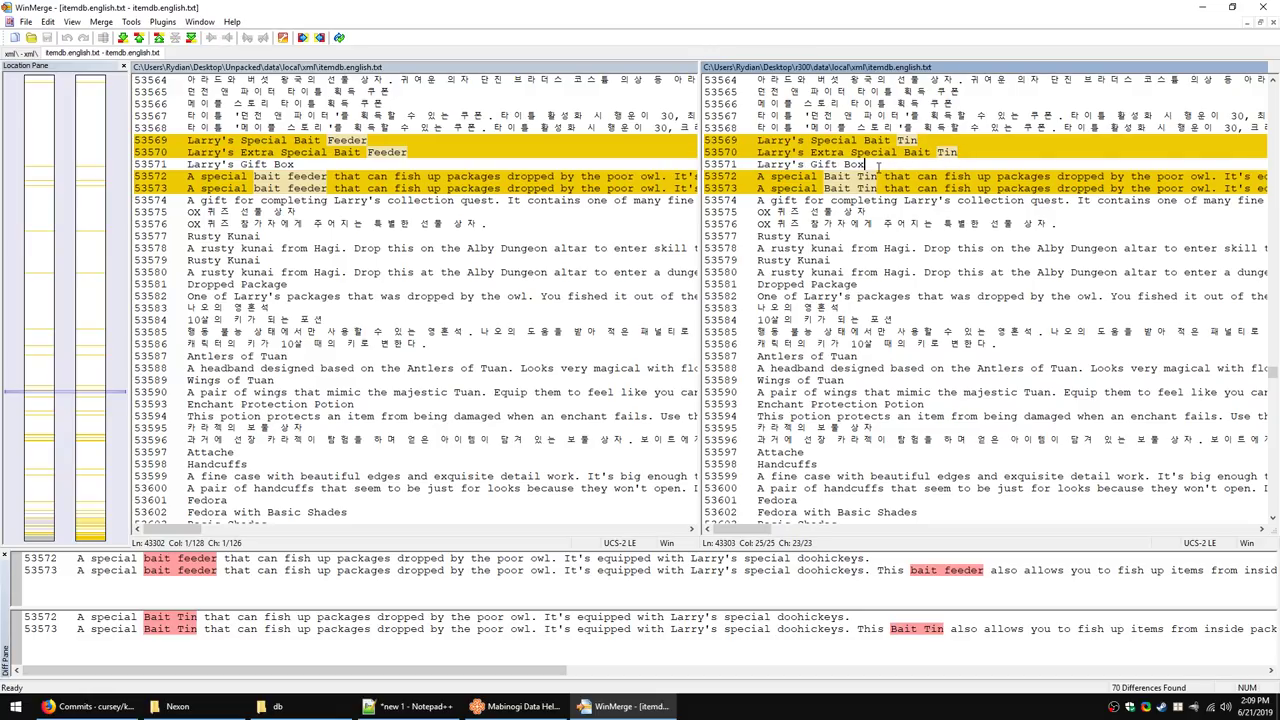
{"action": "left_click_drag", "start_coordinate": [943, 200], "coordinate": [708, 176]}
{"action": "left_click", "coordinate": [866, 198]}
{"action": "left_click", "coordinate": [872, 166]}
{"action": "left_click_drag", "start_coordinate": [1050, 200], "coordinate": [706, 140]}
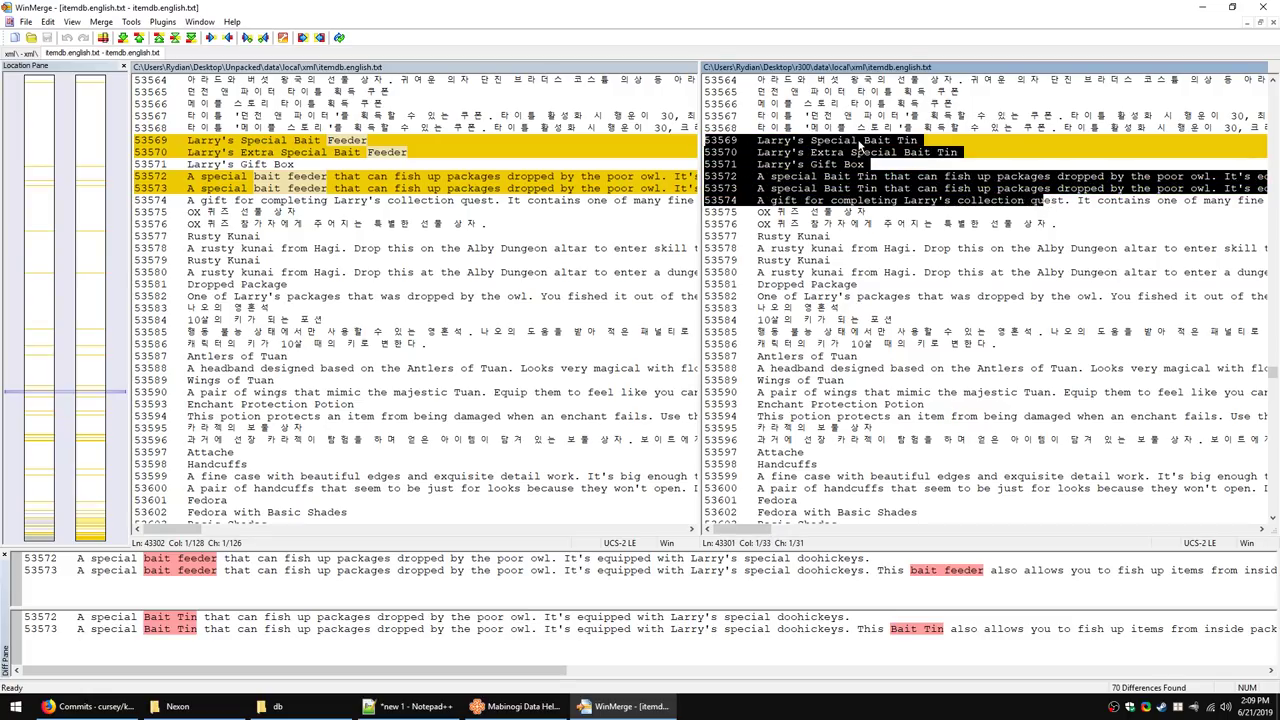
{"action": "left_click", "coordinate": [855, 194]}
Step: In Mabinogi Data Helper, search the items by description for "Larry's"
{"action": "left_click", "coordinate": [515, 706]}
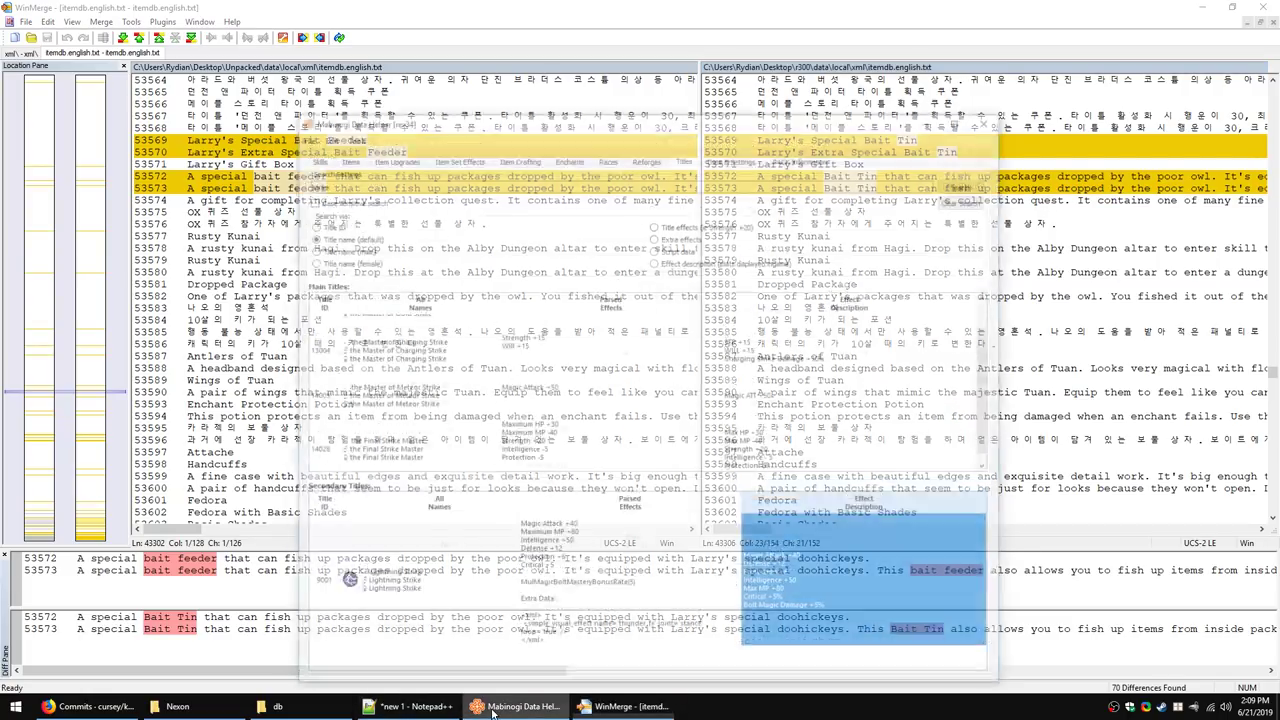
{"action": "left_click", "coordinate": [330, 89]}
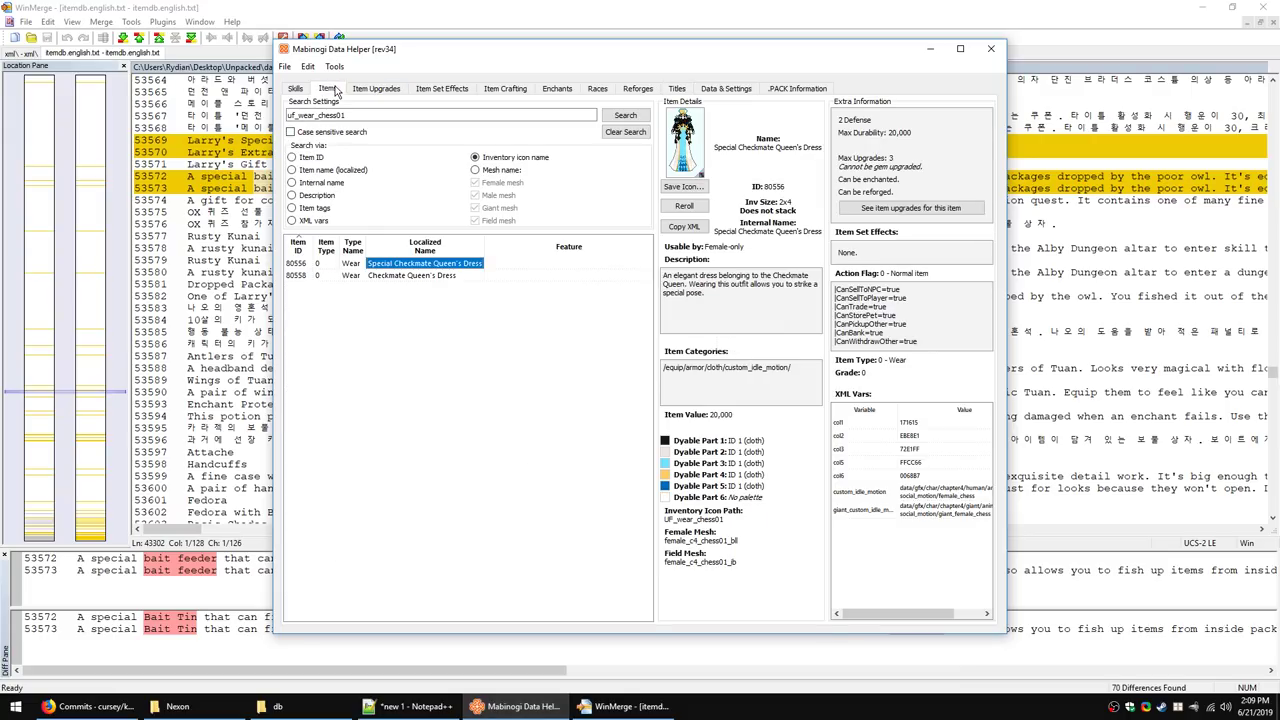
{"action": "left_click", "coordinate": [300, 194]}
{"action": "left_click_drag", "start_coordinate": [350, 115], "coordinate": [263, 118]}
{"action": "type", "text": "l"}
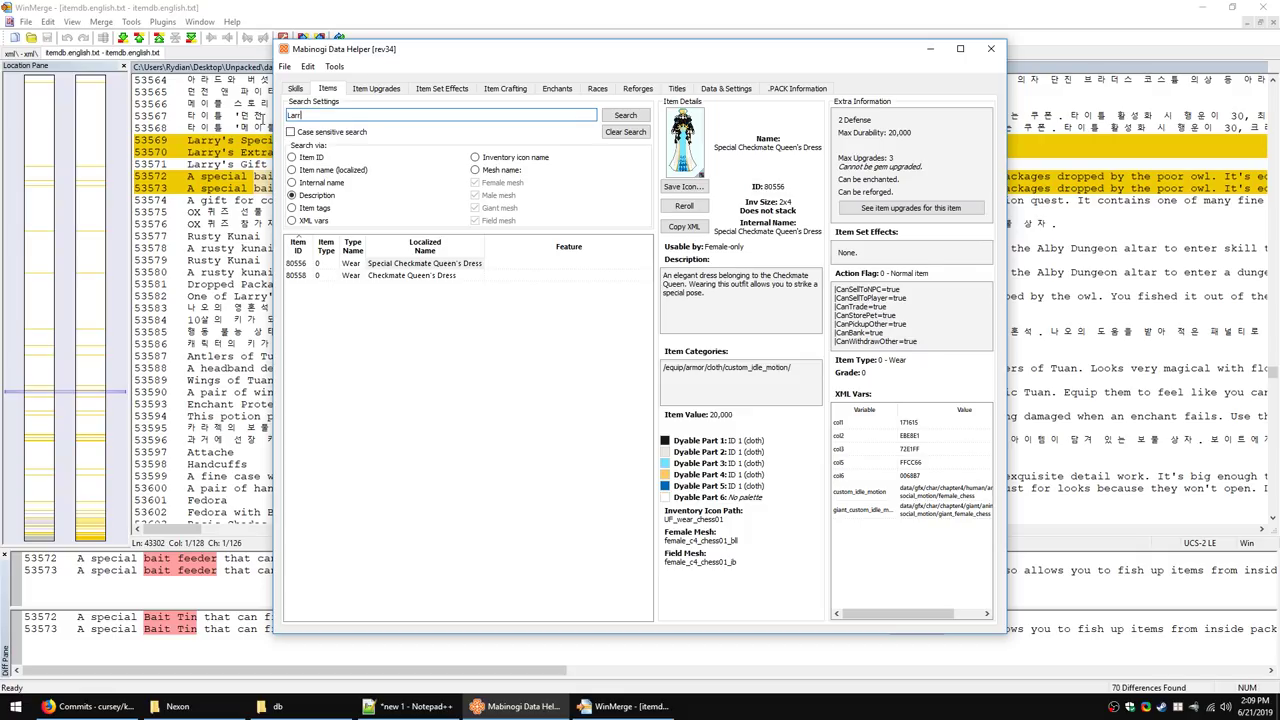
{"action": "key", "text": "Return"}
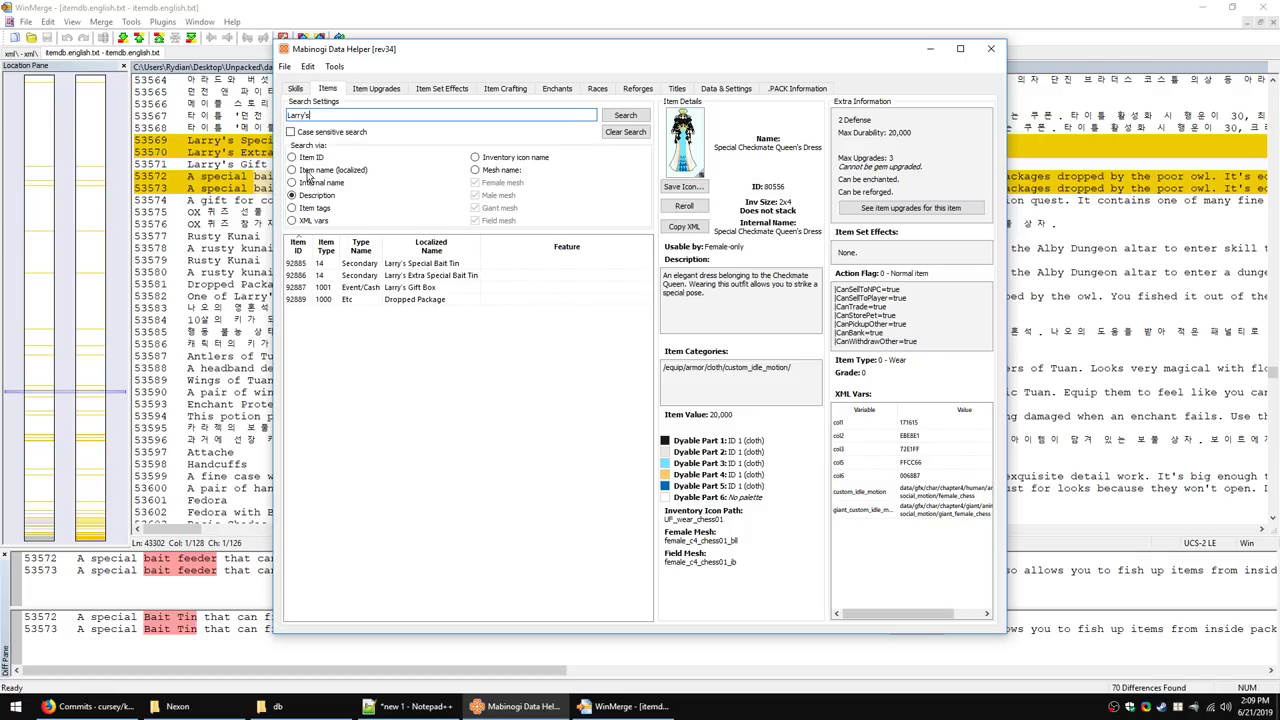
Step: Compare the item details of Larry's Special Bait Tin and Larry's Extra Special Bait Tin
{"action": "left_click", "coordinate": [454, 264]}
{"action": "left_click", "coordinate": [458, 276]}
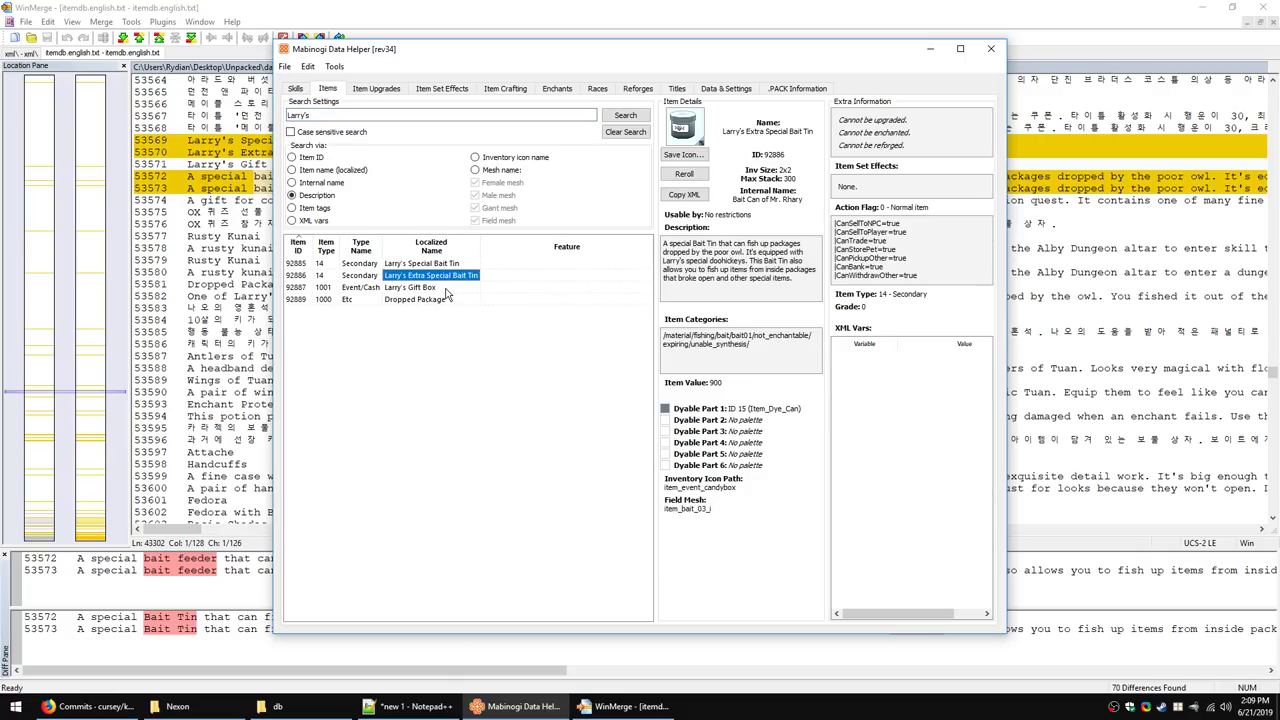
{"action": "left_click", "coordinate": [451, 266]}
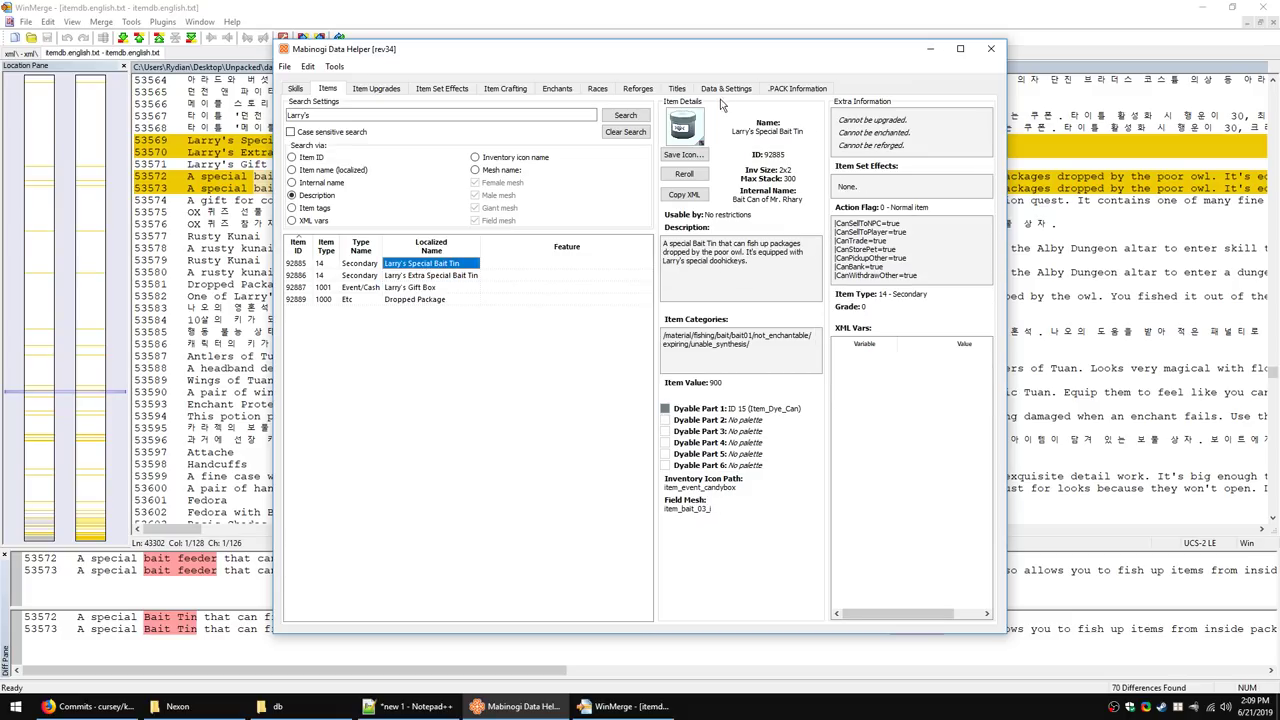
{"action": "left_click", "coordinate": [432, 278]}
{"action": "left_click", "coordinate": [450, 264]}
Step: Return to WinMerge and advance through the item differences to the boost potion names starting at line 56830
{"action": "left_click", "coordinate": [517, 706]}
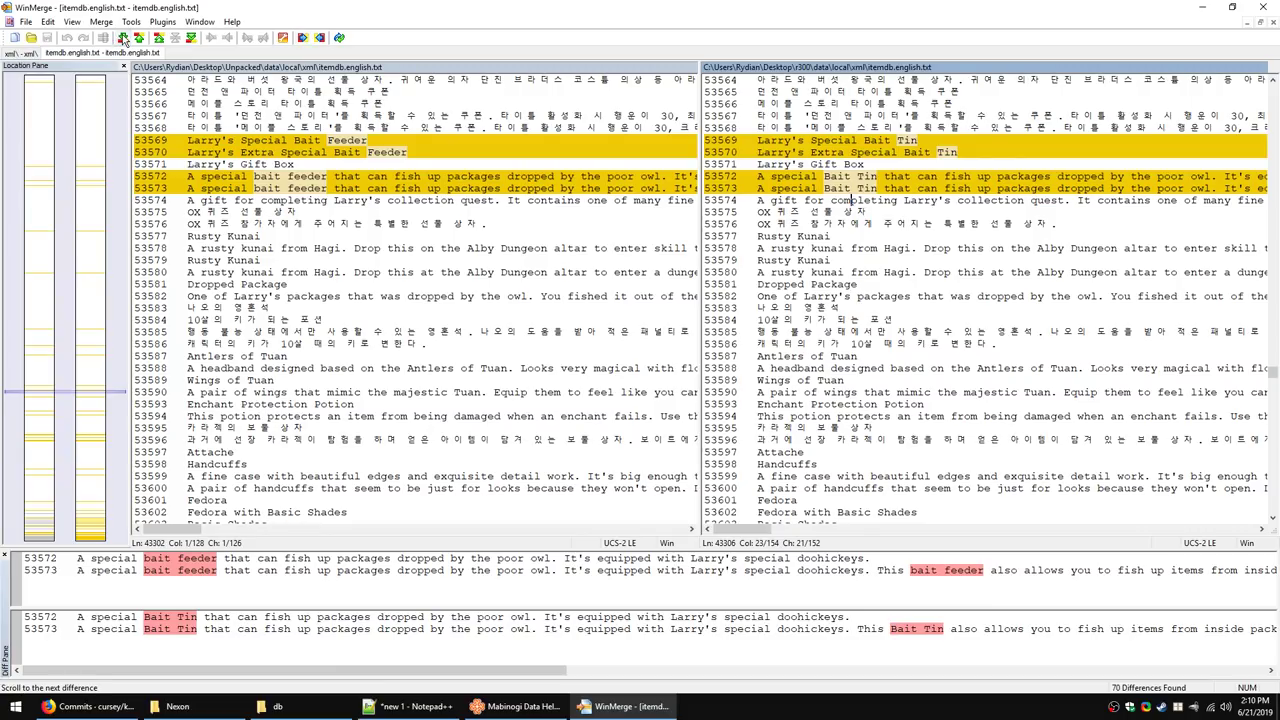
{"action": "left_click", "coordinate": [123, 38]}
{"action": "left_click", "coordinate": [123, 38]}
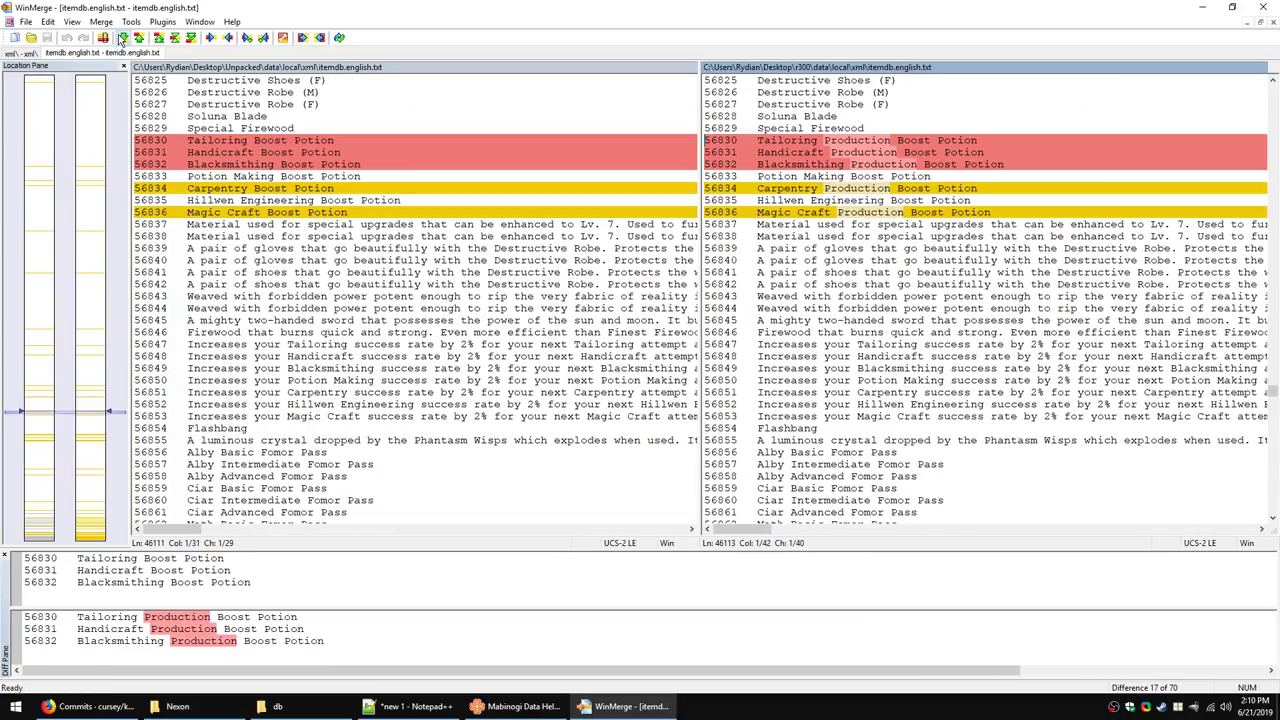
Step: Advance through the item text differences from the boost potions to the Freakishly Flawless/Eerily Elegant coupon on line 65711
{"action": "left_click", "coordinate": [123, 38]}
{"action": "left_click", "coordinate": [123, 38]}
{"action": "left_click", "coordinate": [122, 38]}
{"action": "left_click", "coordinate": [122, 38]}
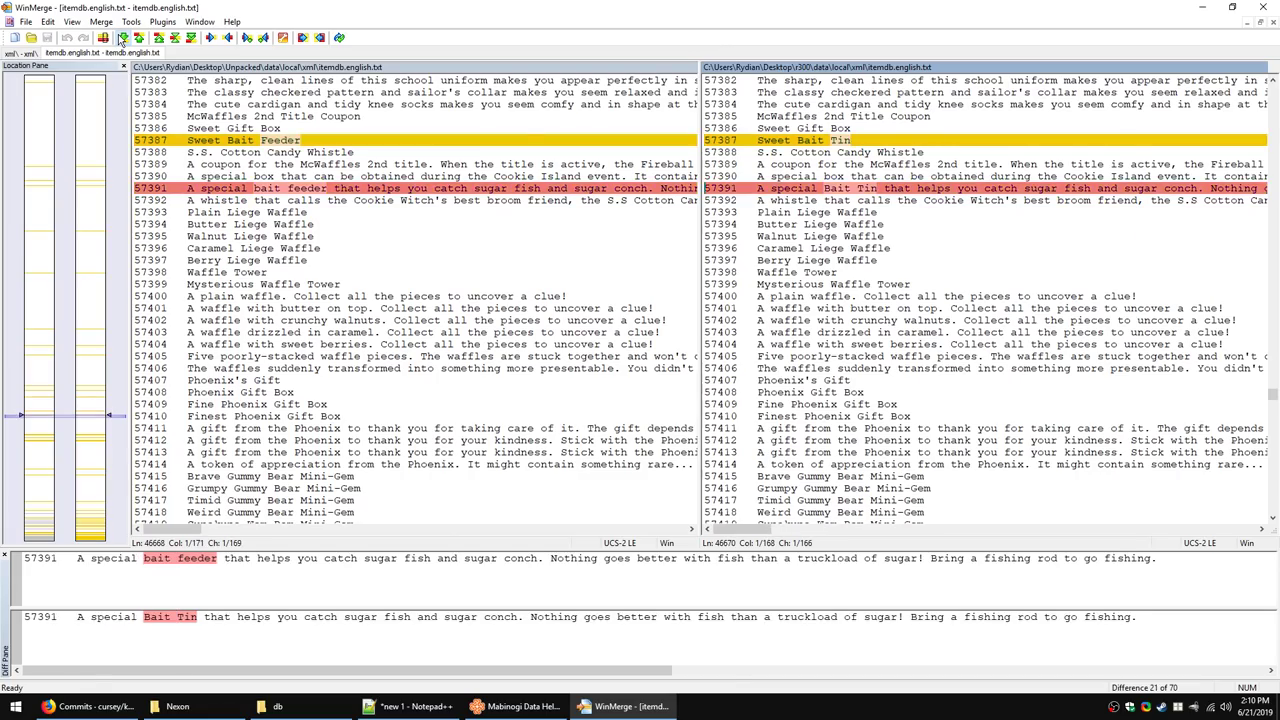
{"action": "left_click", "coordinate": [122, 38]}
{"action": "left_click", "coordinate": [122, 38]}
{"action": "left_click", "coordinate": [122, 38]}
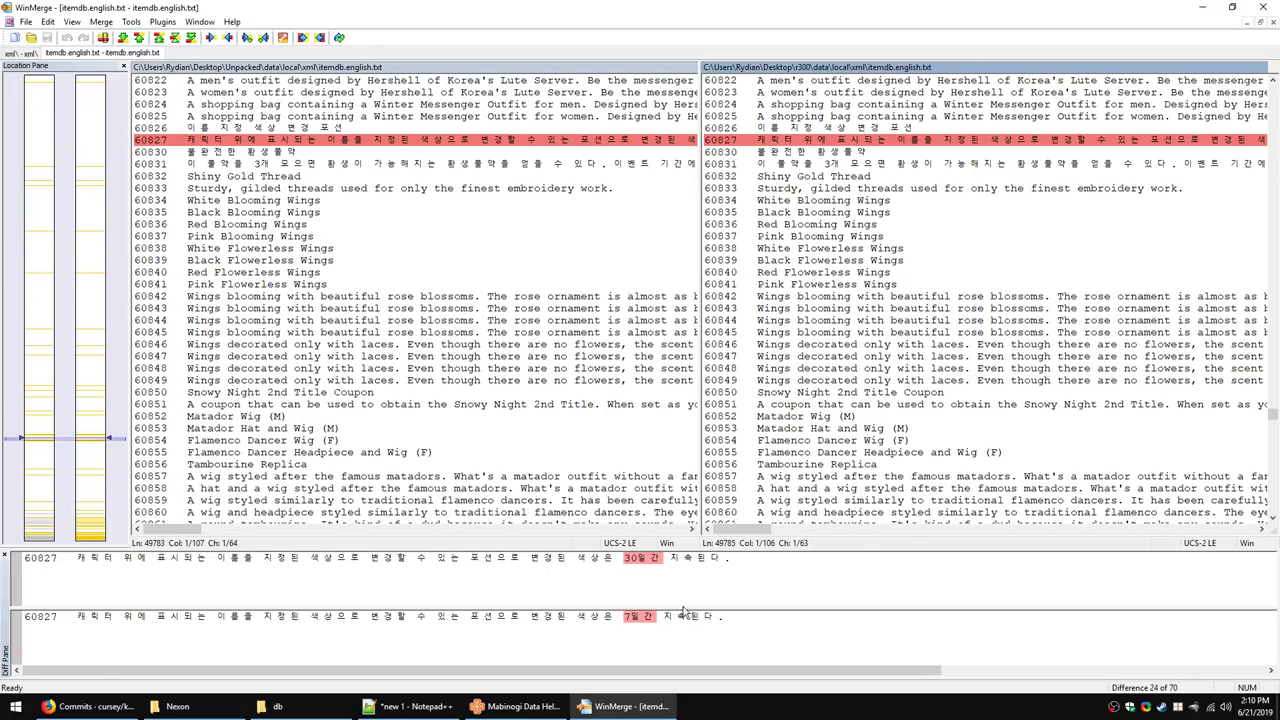
{"action": "left_click", "coordinate": [122, 38]}
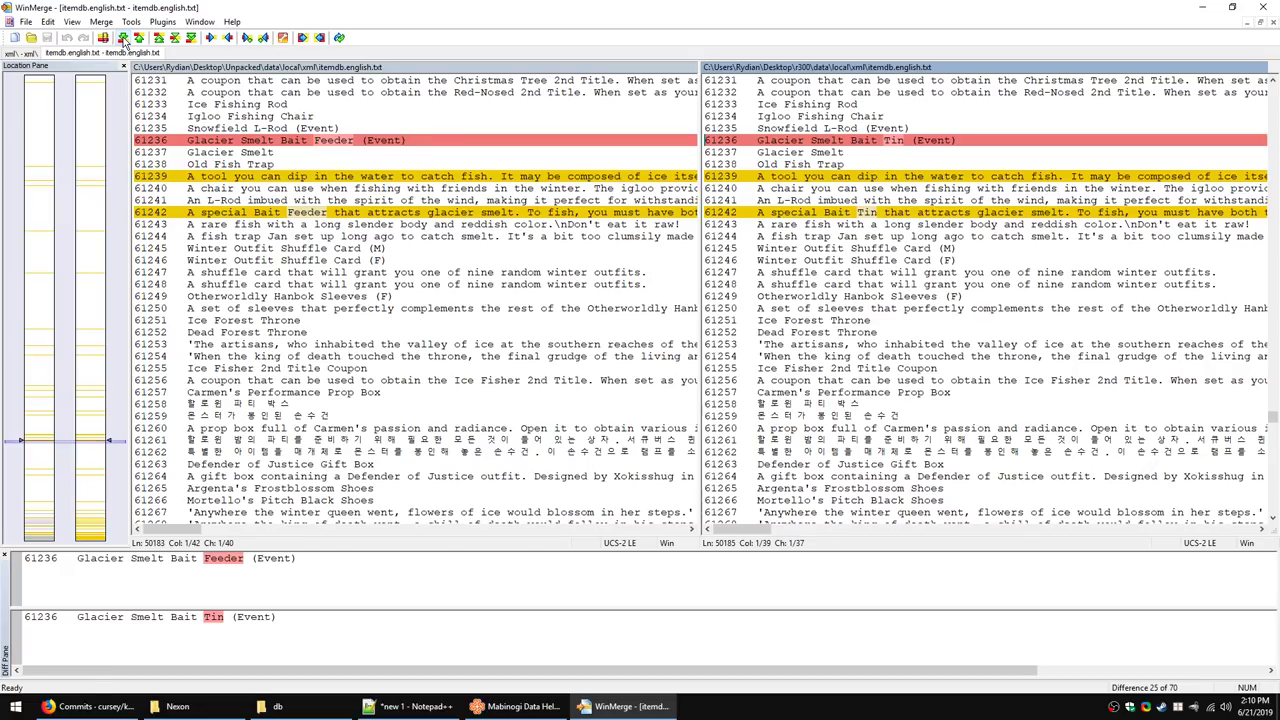
{"action": "left_click", "coordinate": [122, 38]}
{"action": "left_click", "coordinate": [122, 38]}
{"action": "left_click", "coordinate": [122, 38]}
Step: Jump near the end of the item text and read the full Darrig Coin entry on lines 76149 to 76150 of the r300 file
{"action": "left_click", "coordinate": [92, 541]}
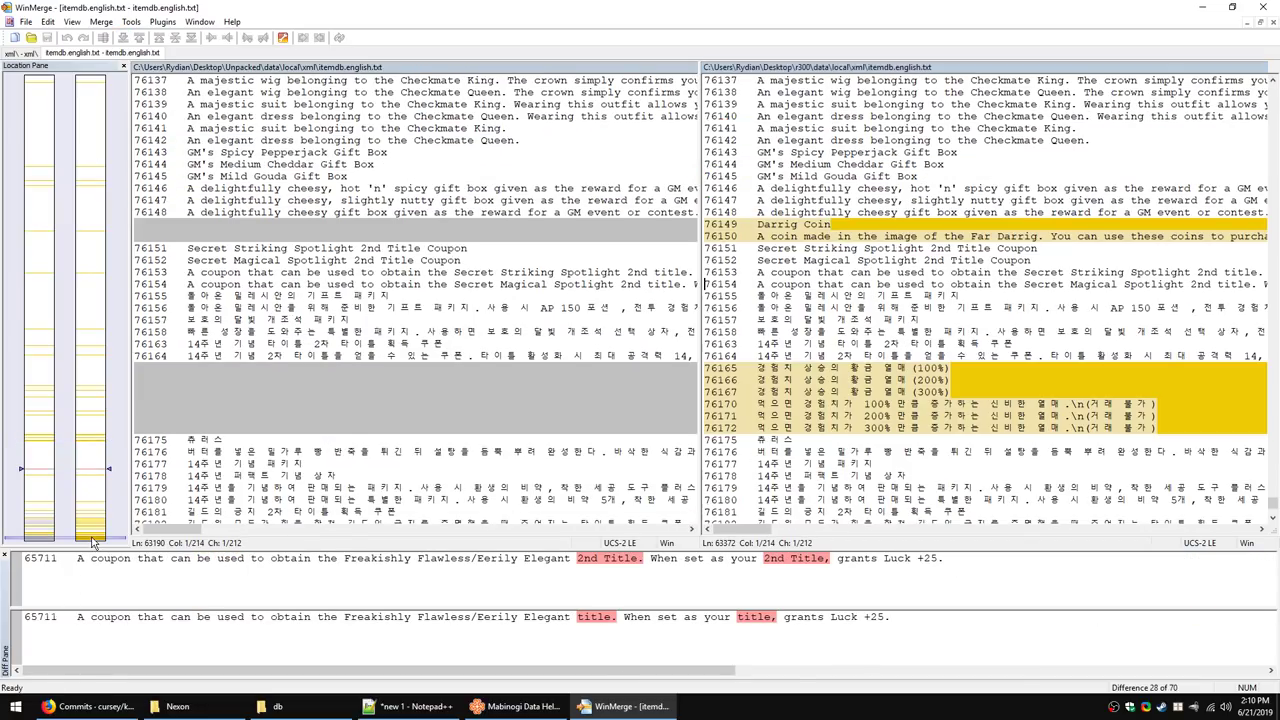
{"action": "left_click", "coordinate": [757, 222]}
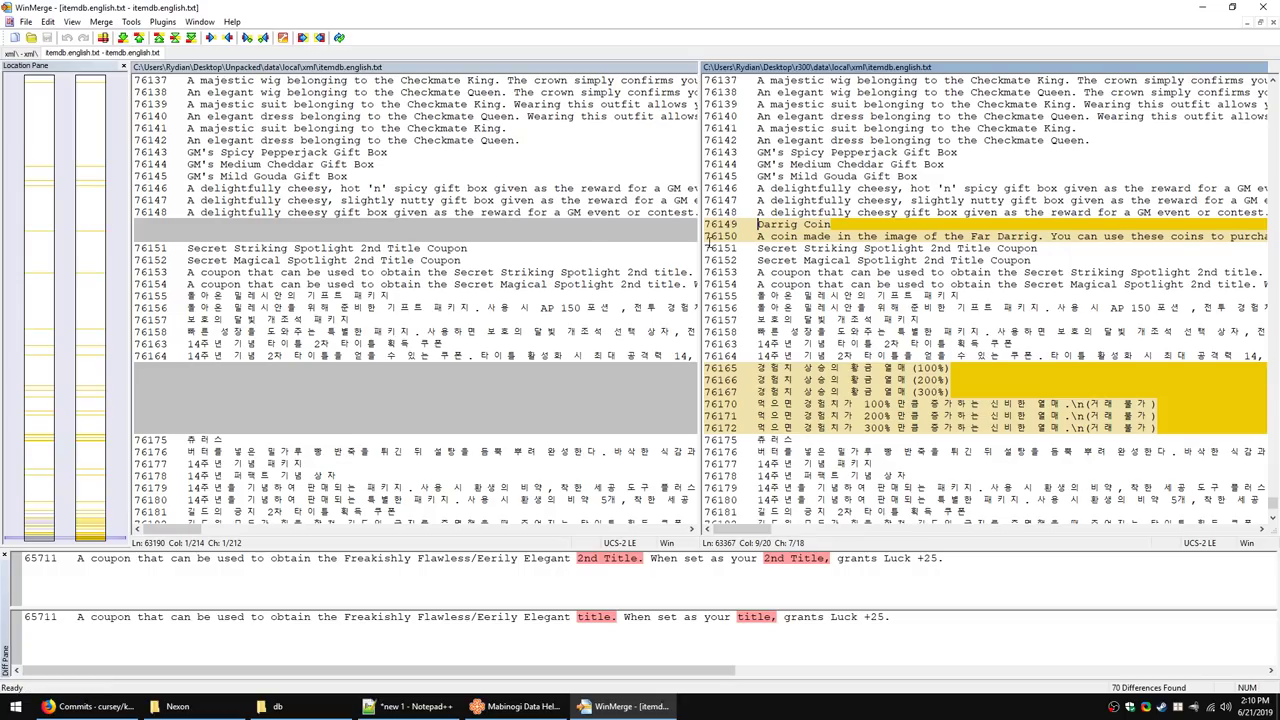
{"action": "left_click_drag", "start_coordinate": [743, 532], "coordinate": [790, 533]}
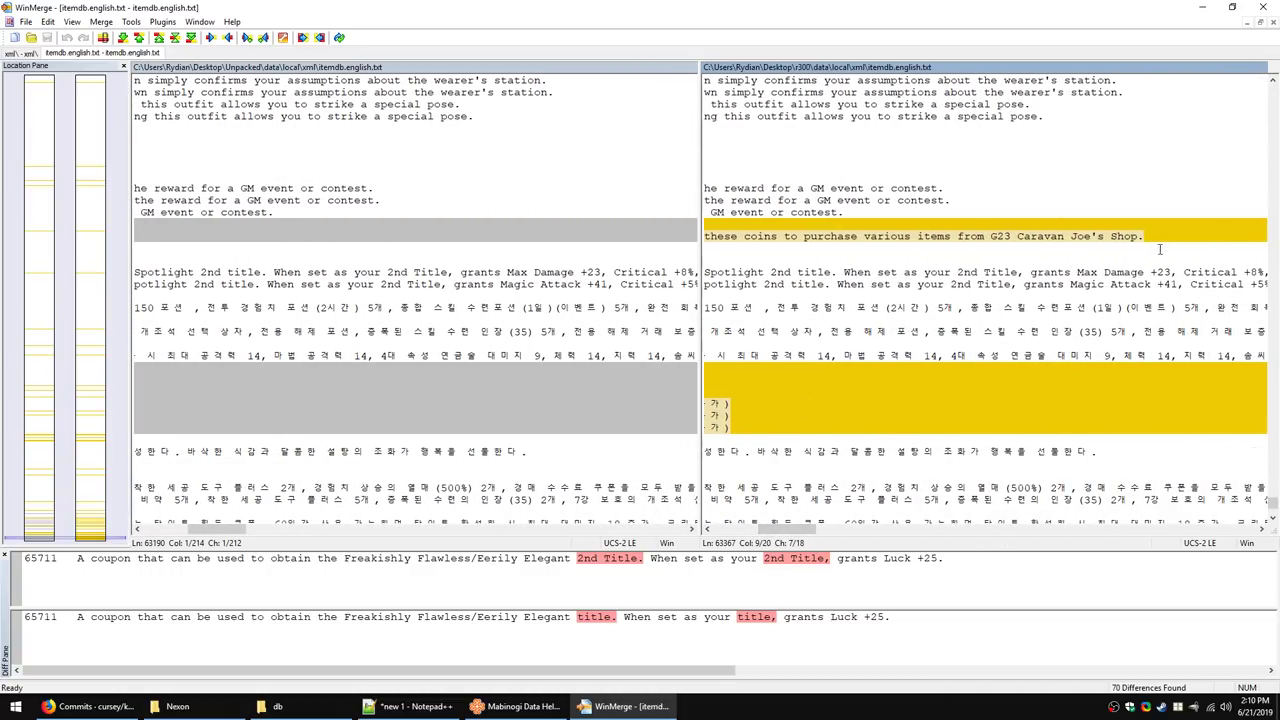
{"action": "left_click_drag", "start_coordinate": [797, 529], "coordinate": [742, 530]}
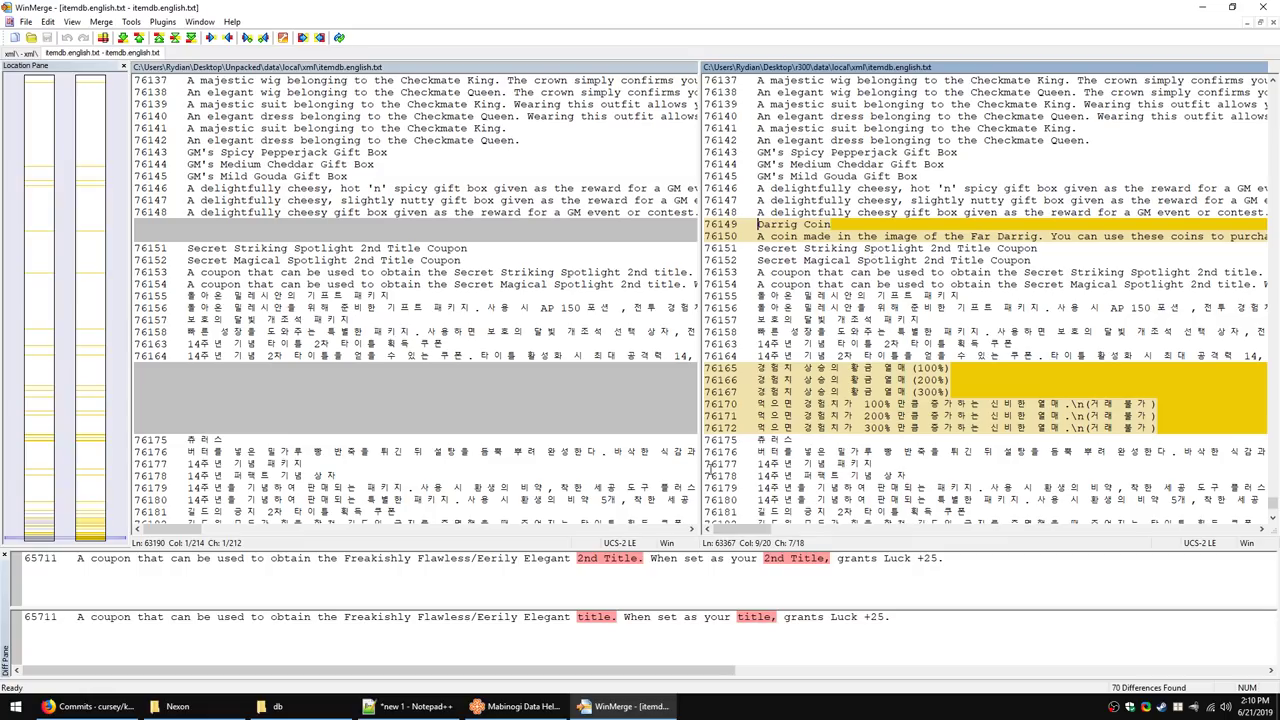
{"action": "left_click", "coordinate": [410, 706]}
{"action": "type", "text": "sgjlkgdaskl;'"}
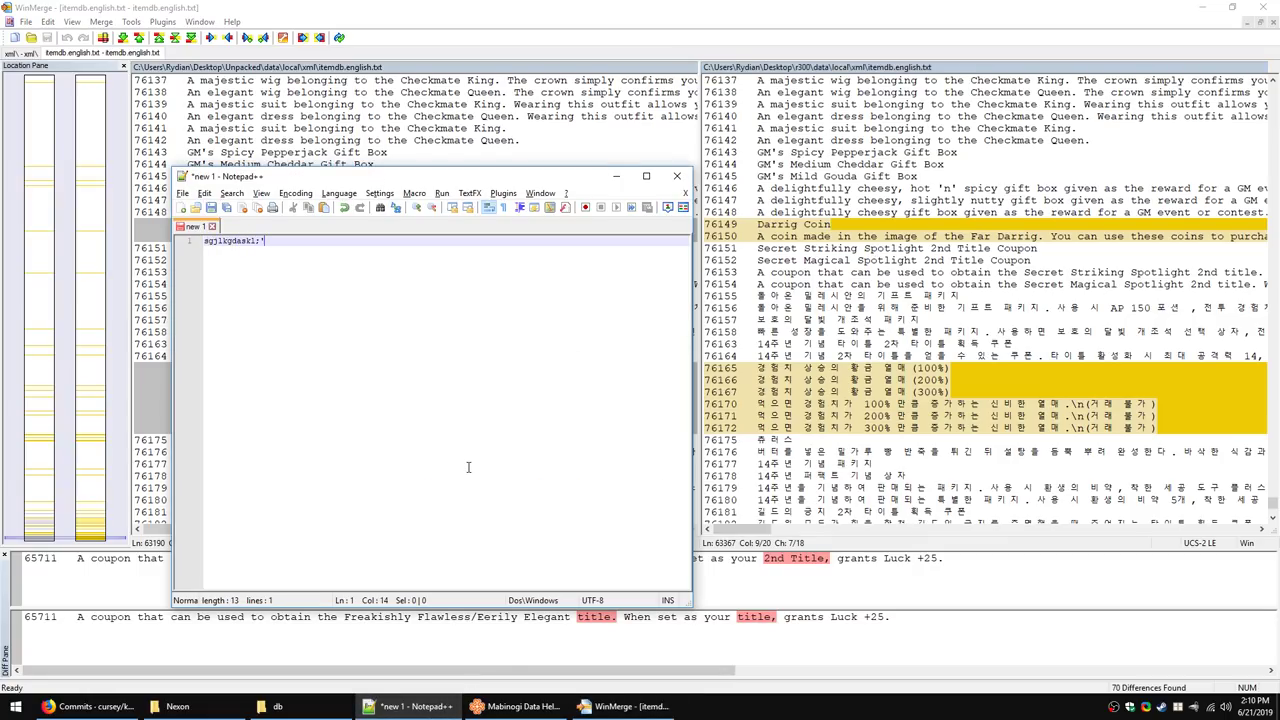
{"action": "key", "text": "ctrl+a"}
{"action": "key", "text": "Delete"}
Step: Close the item text comparison, go up to the data folder and open the comparison of its db folder
{"action": "left_click", "coordinate": [105, 40]}
{"action": "right_click", "coordinate": [85, 55]}
{"action": "left_click", "coordinate": [100, 138]}
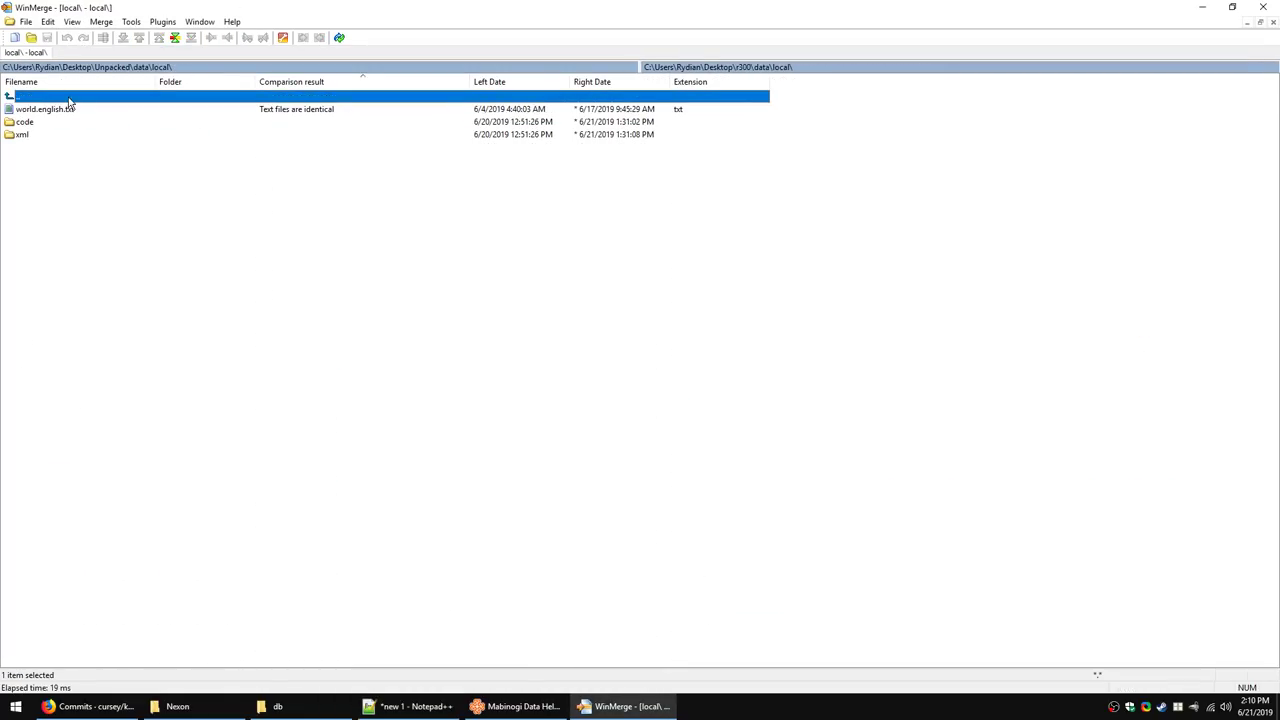
{"action": "double_click", "coordinate": [50, 99]}
{"action": "left_click", "coordinate": [47, 136]}
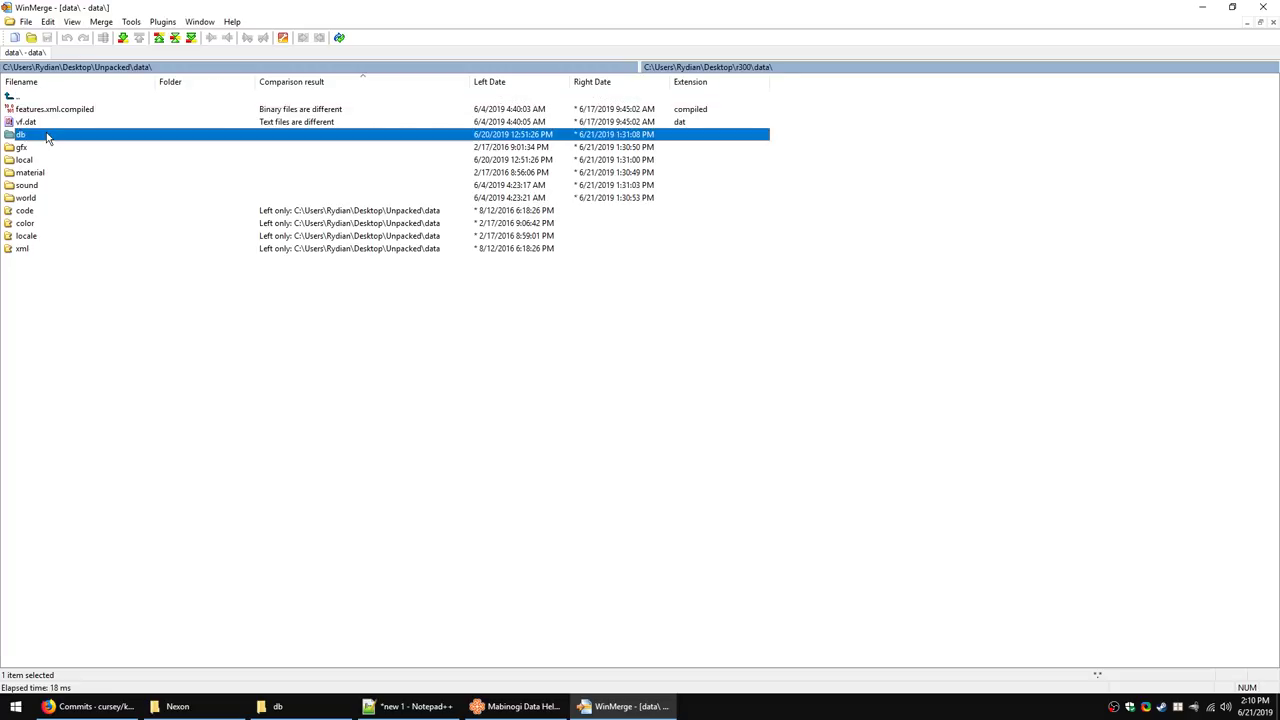
{"action": "double_click", "coordinate": [47, 136]}
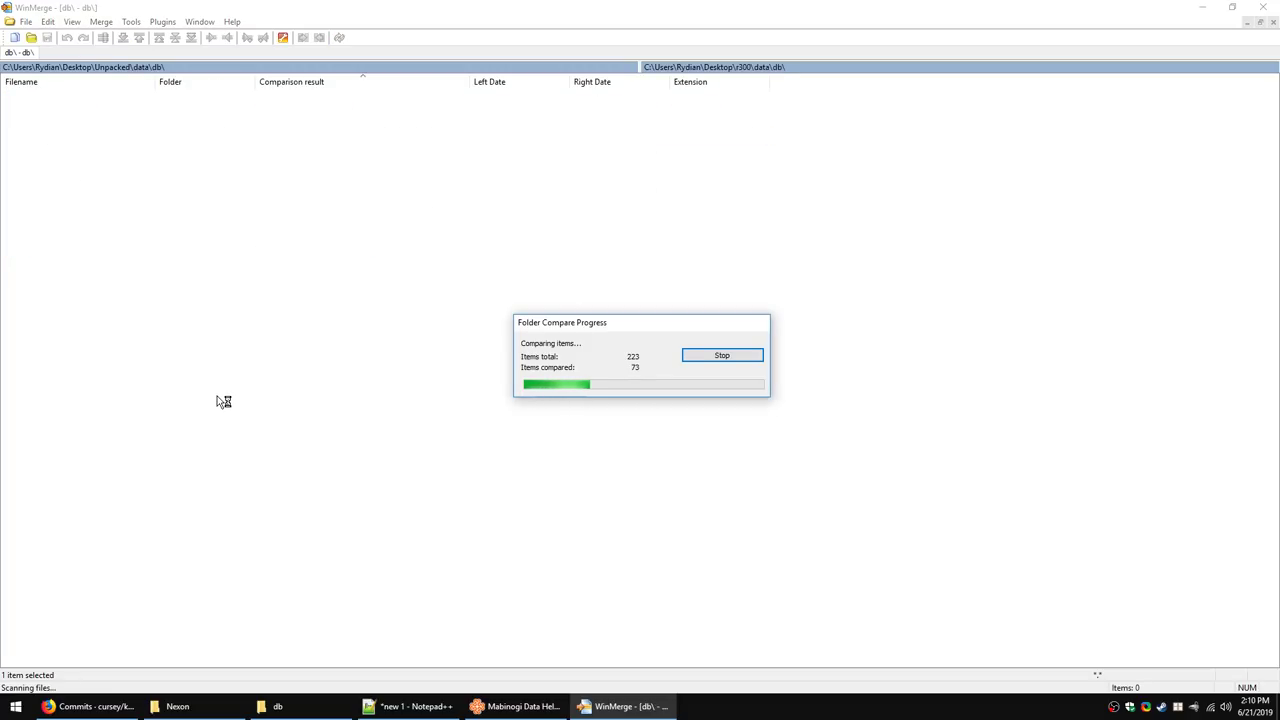
{"action": "left_click", "coordinate": [615, 706]}
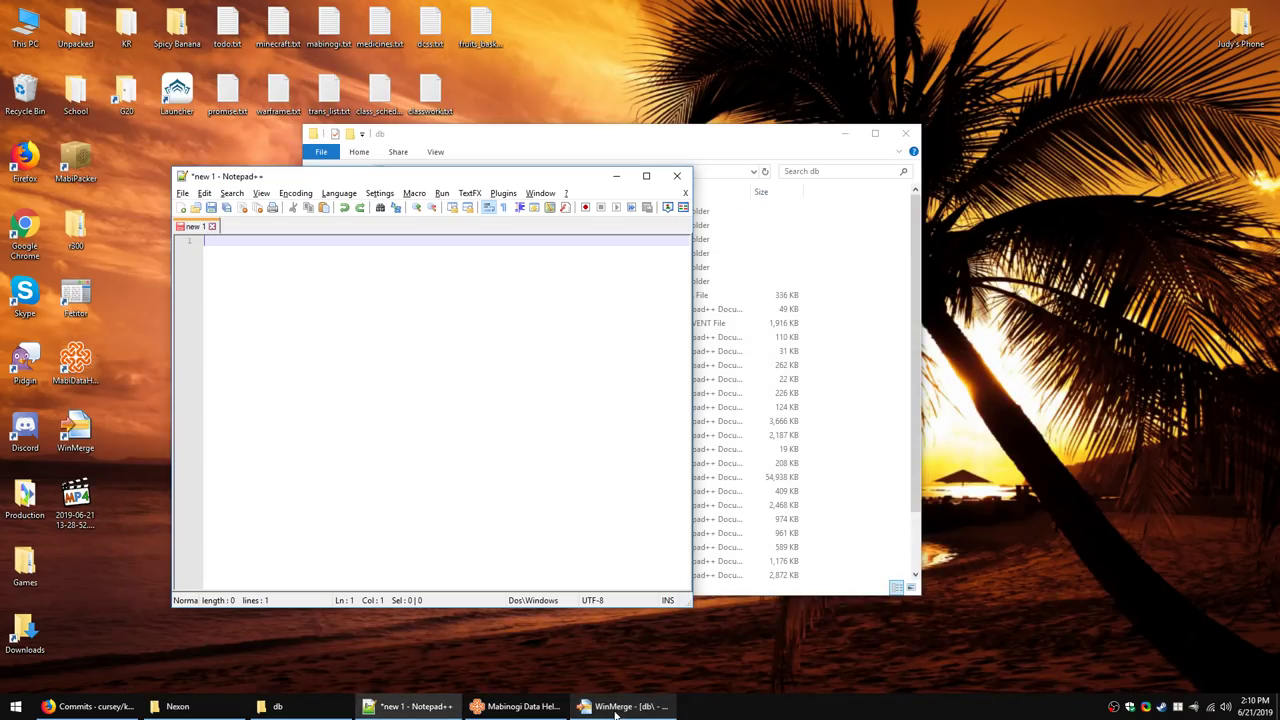
{"action": "left_click", "coordinate": [615, 706]}
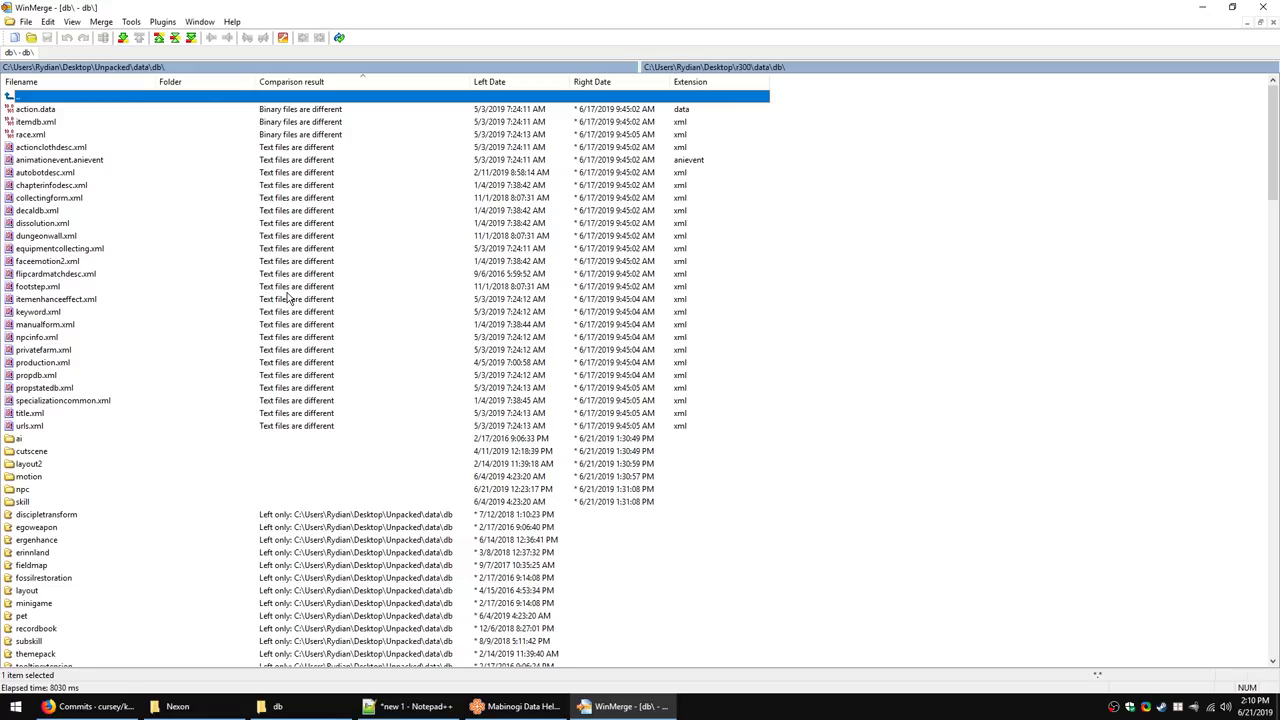
Step: Open the skill folder's skillinfo.xml comparison and examine the Big Blow Balloon entry and the new skills 58010 to 58014
{"action": "left_click", "coordinate": [46, 502]}
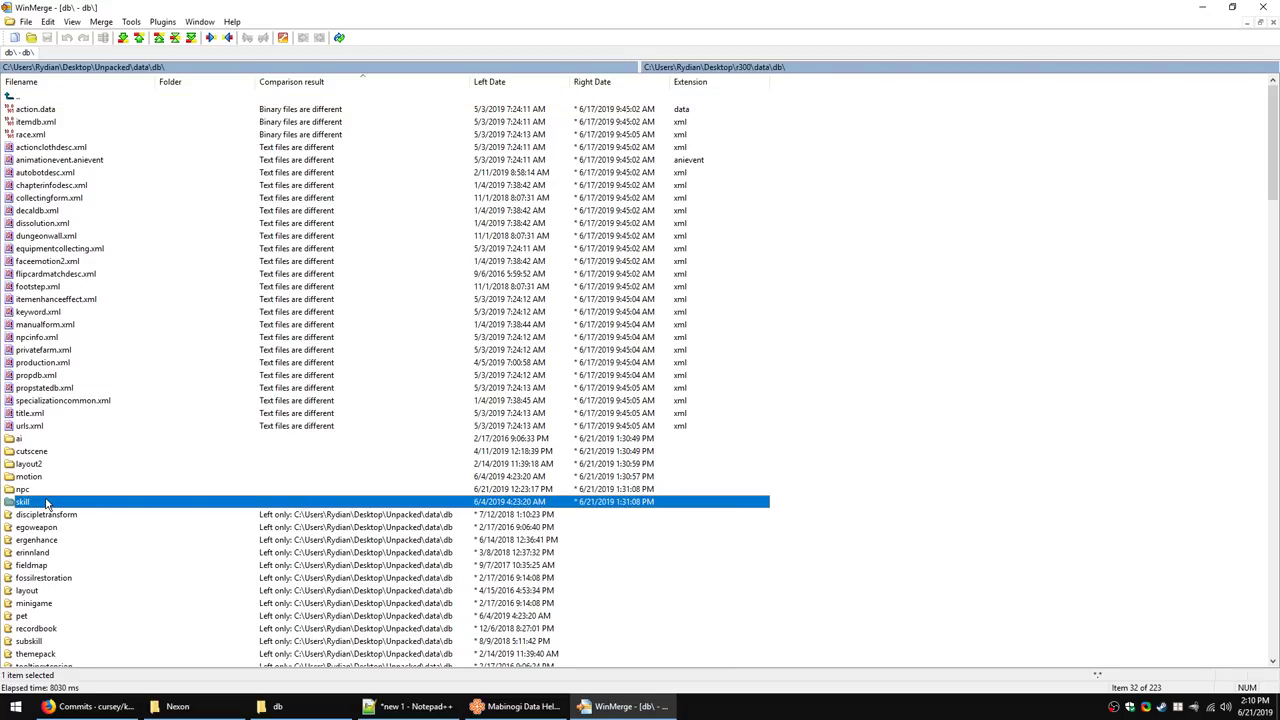
{"action": "double_click", "coordinate": [46, 502]}
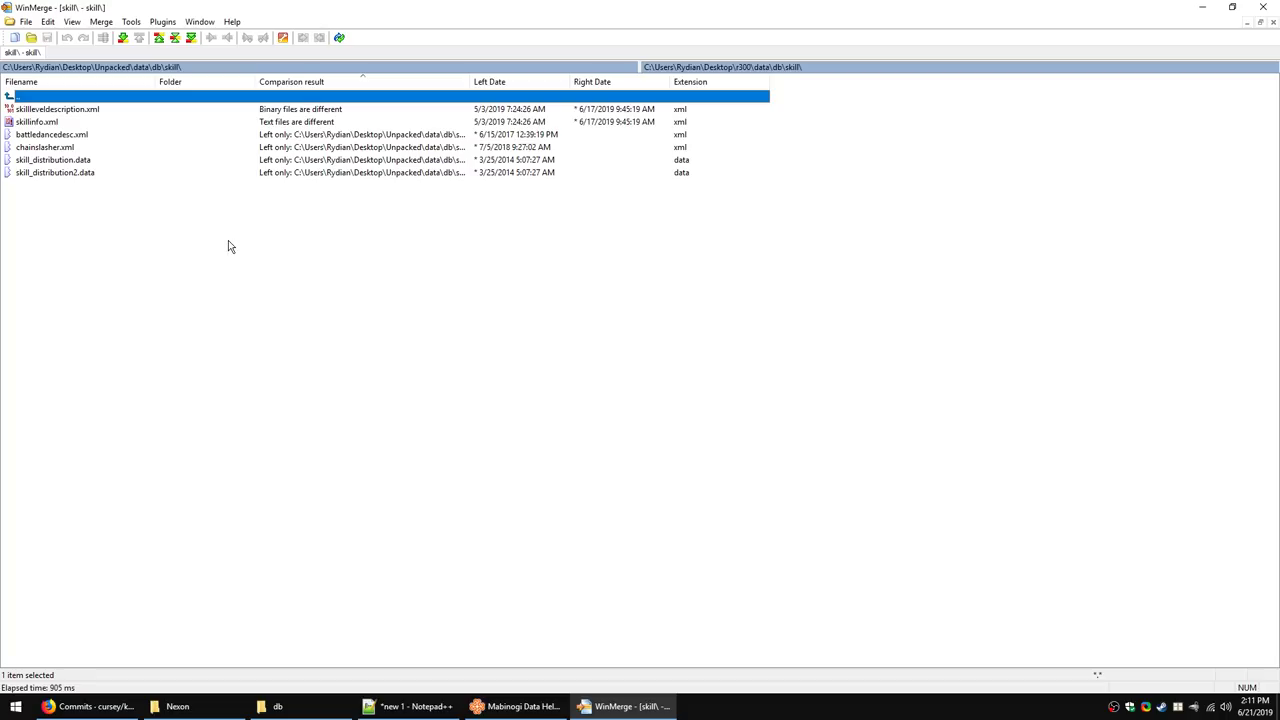
{"action": "double_click", "coordinate": [45, 123]}
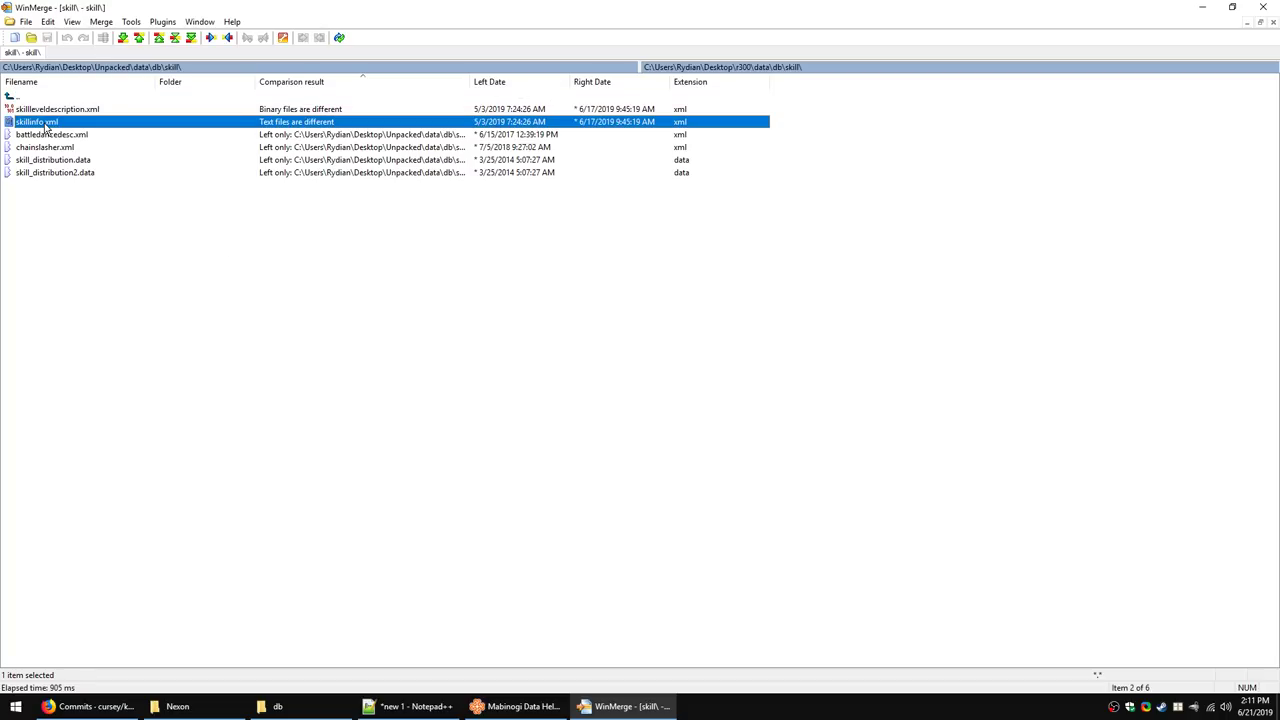
{"action": "left_click", "coordinate": [123, 37]}
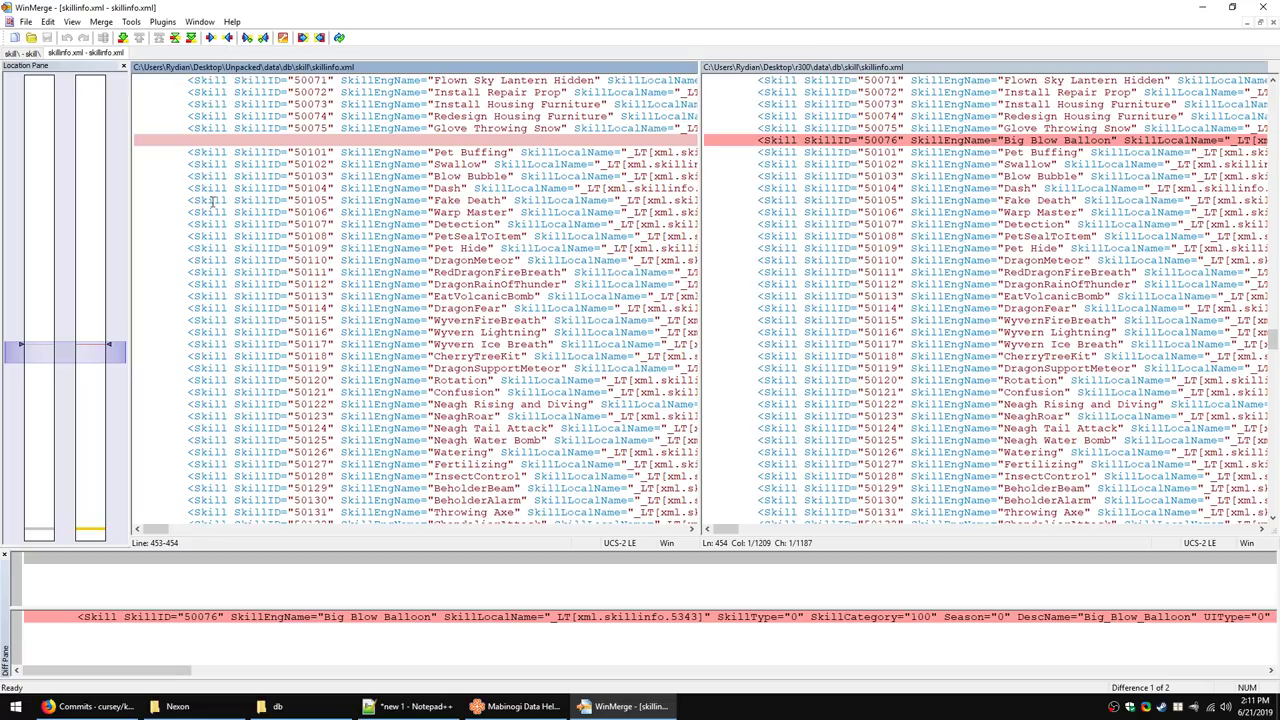
{"action": "left_click", "coordinate": [123, 37]}
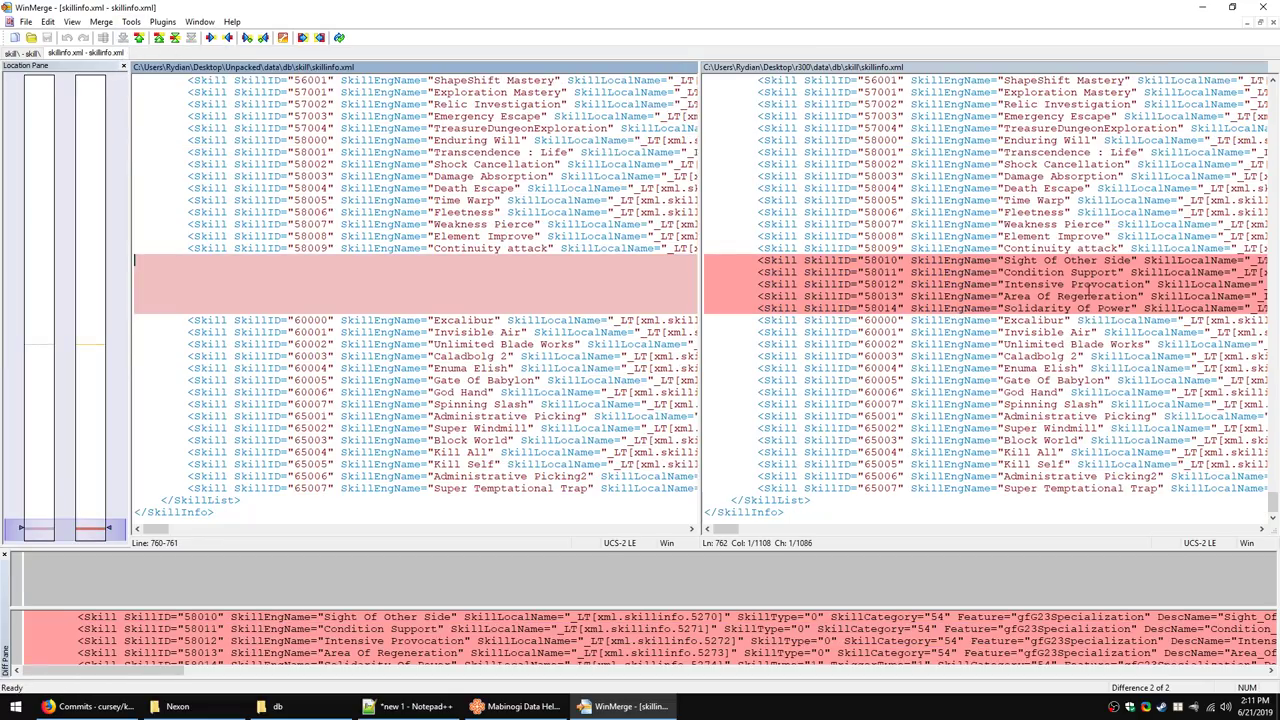
Step: Examine the new skill level blocks from Sight_Of_Other_Side to Solidarity_Of_Power in skillleveldescription.xml, then close the comparison
{"action": "left_click", "coordinate": [124, 38]}
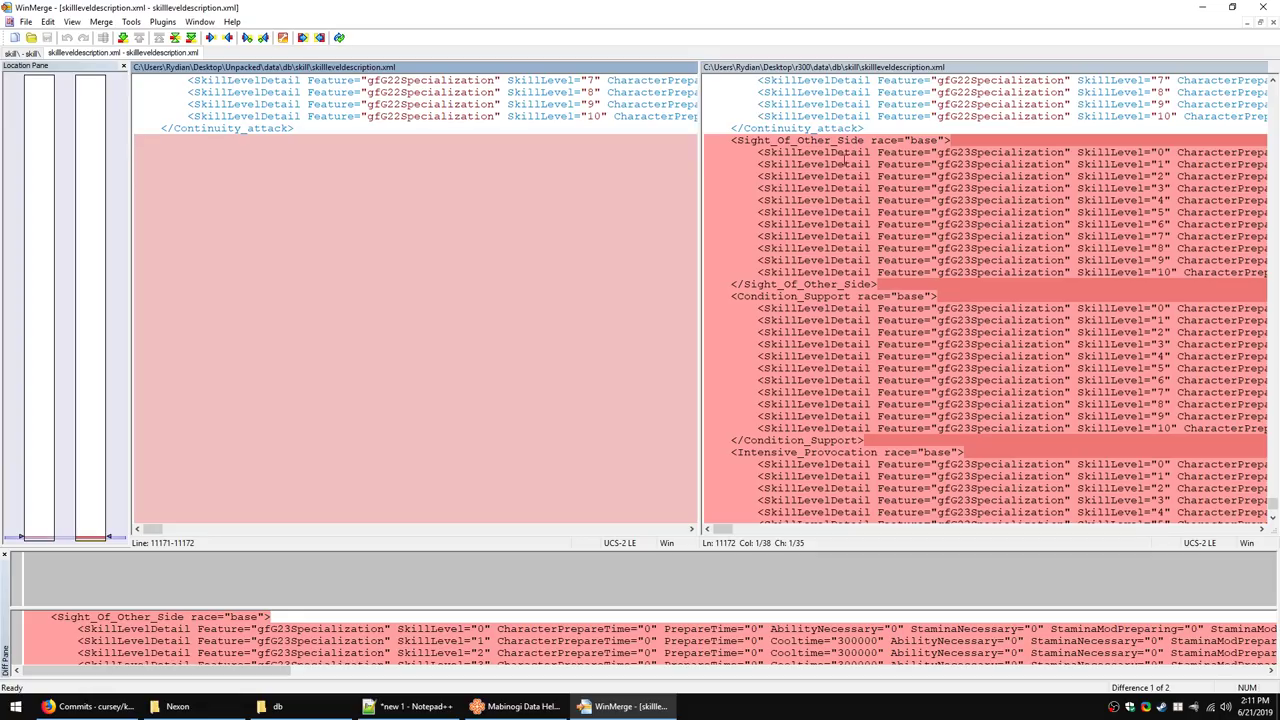
{"action": "scroll", "coordinate": [822, 182], "scroll_direction": "down", "scroll_amount": 15}
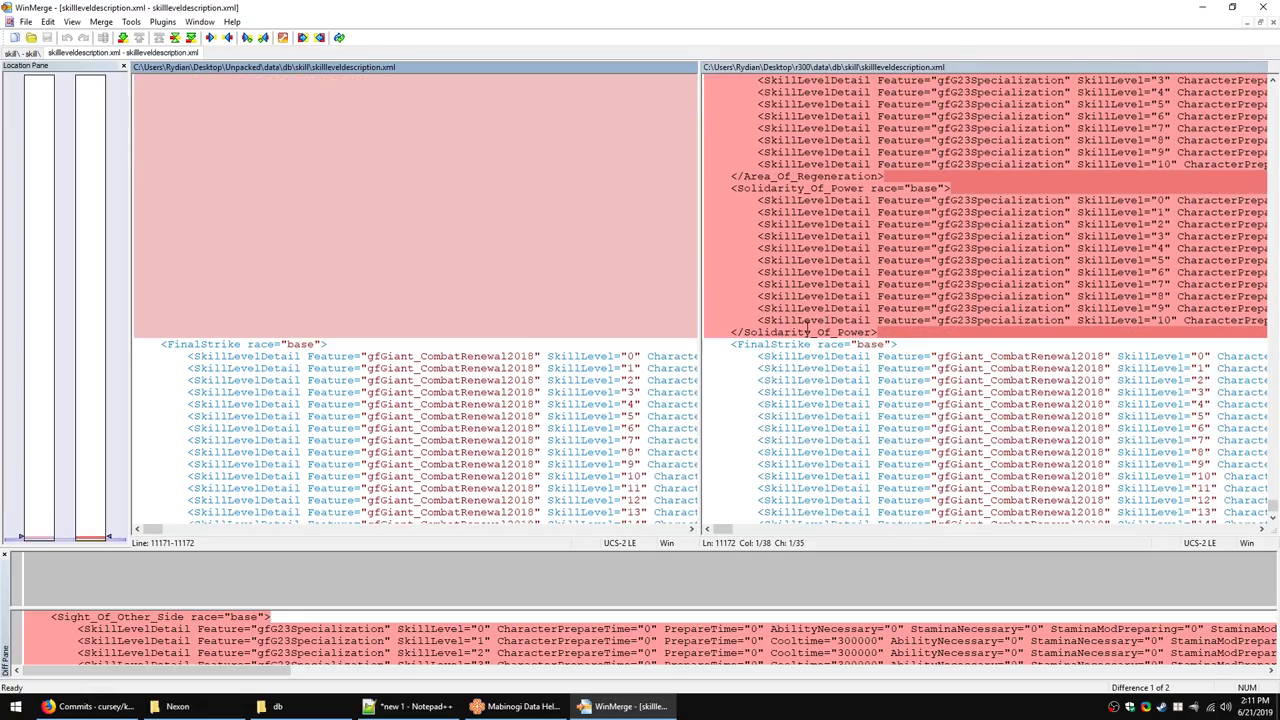
{"action": "scroll", "coordinate": [806, 322], "scroll_direction": "down", "scroll_amount": 4}
{"action": "scroll", "coordinate": [800, 245], "scroll_direction": "up", "scroll_amount": 5}
{"action": "scroll", "coordinate": [830, 237], "scroll_direction": "up", "scroll_amount": 15}
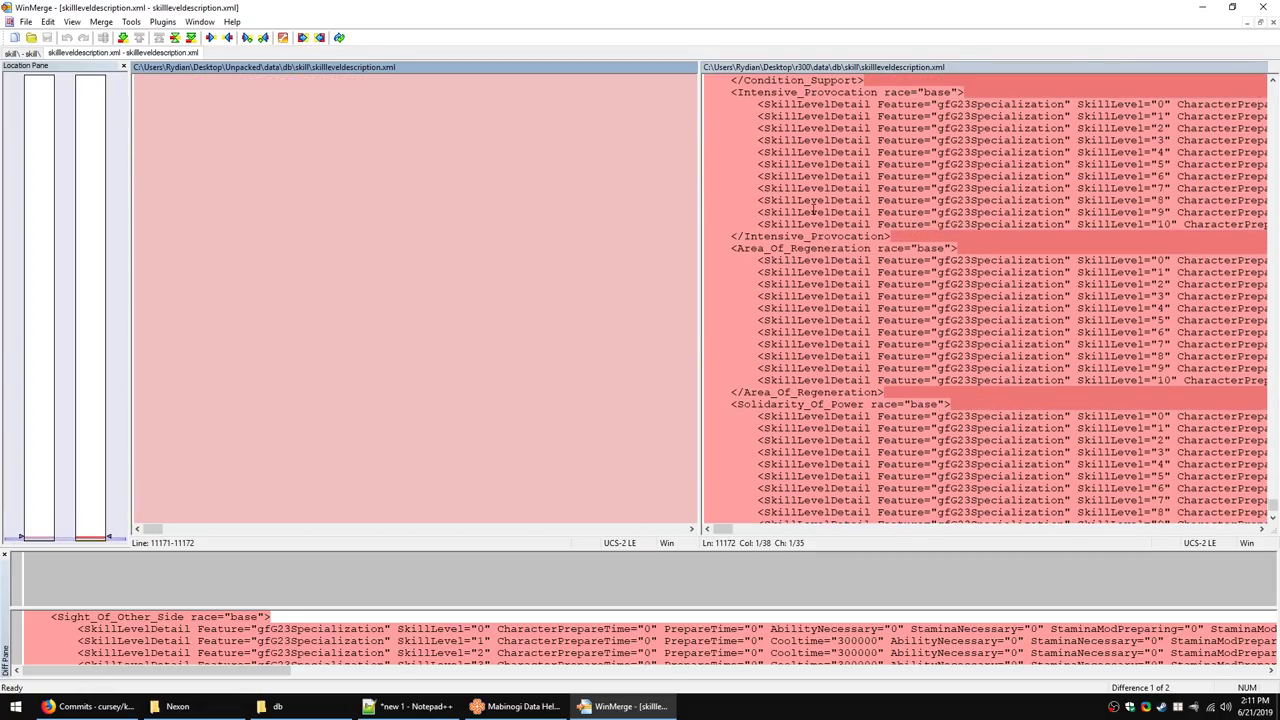
{"action": "key", "text": "Escape"}
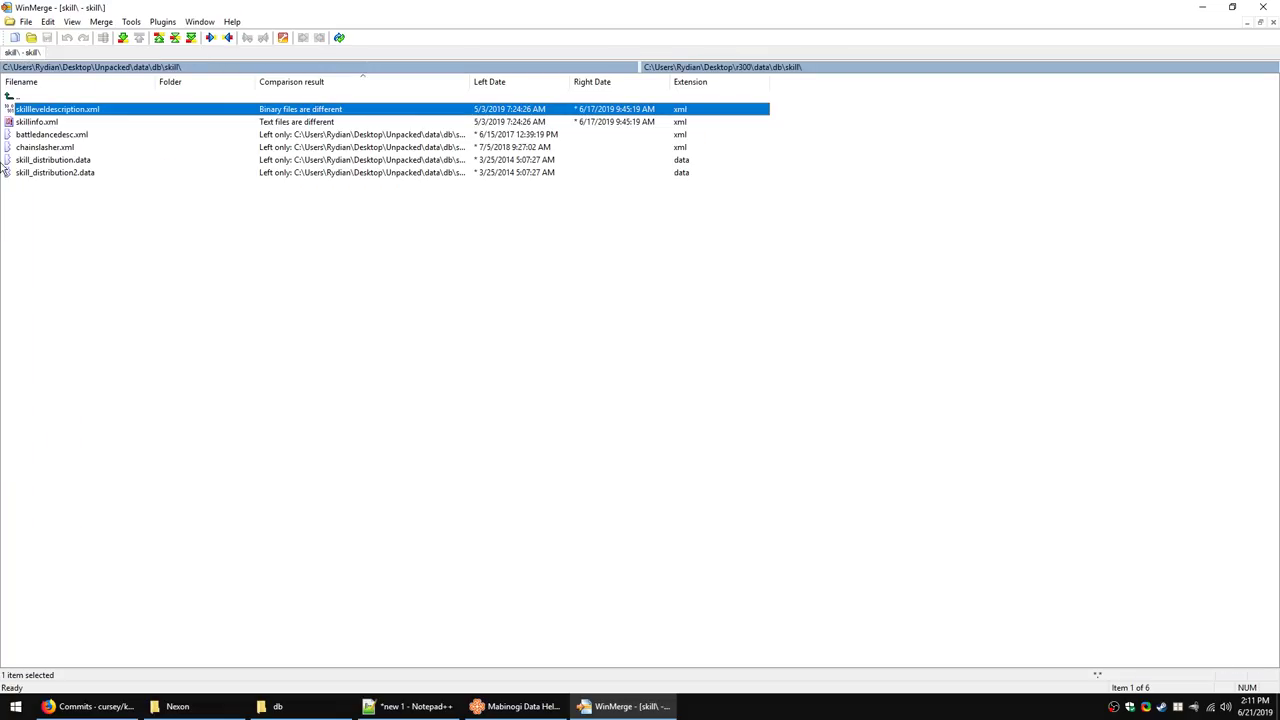
Step: Go back up to the db folder and open the title.xml comparison at its first difference
{"action": "double_click", "coordinate": [15, 100]}
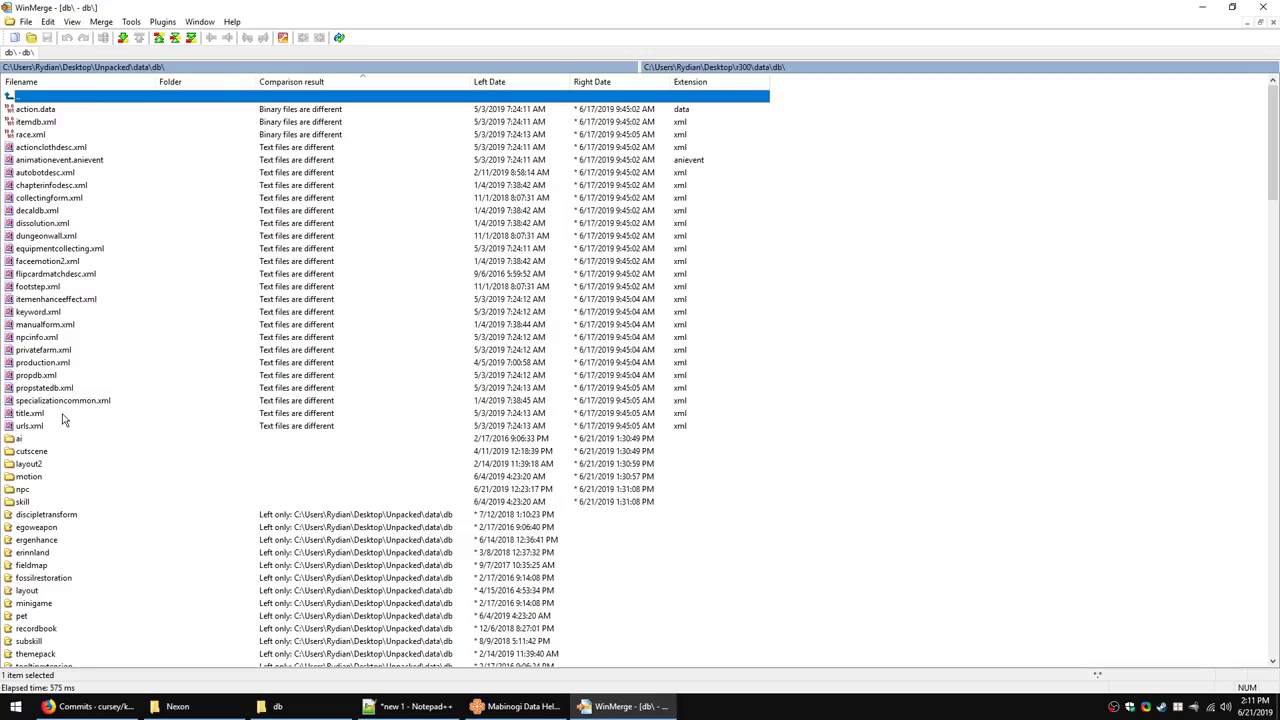
{"action": "double_click", "coordinate": [64, 415]}
{"action": "left_click", "coordinate": [123, 37]}
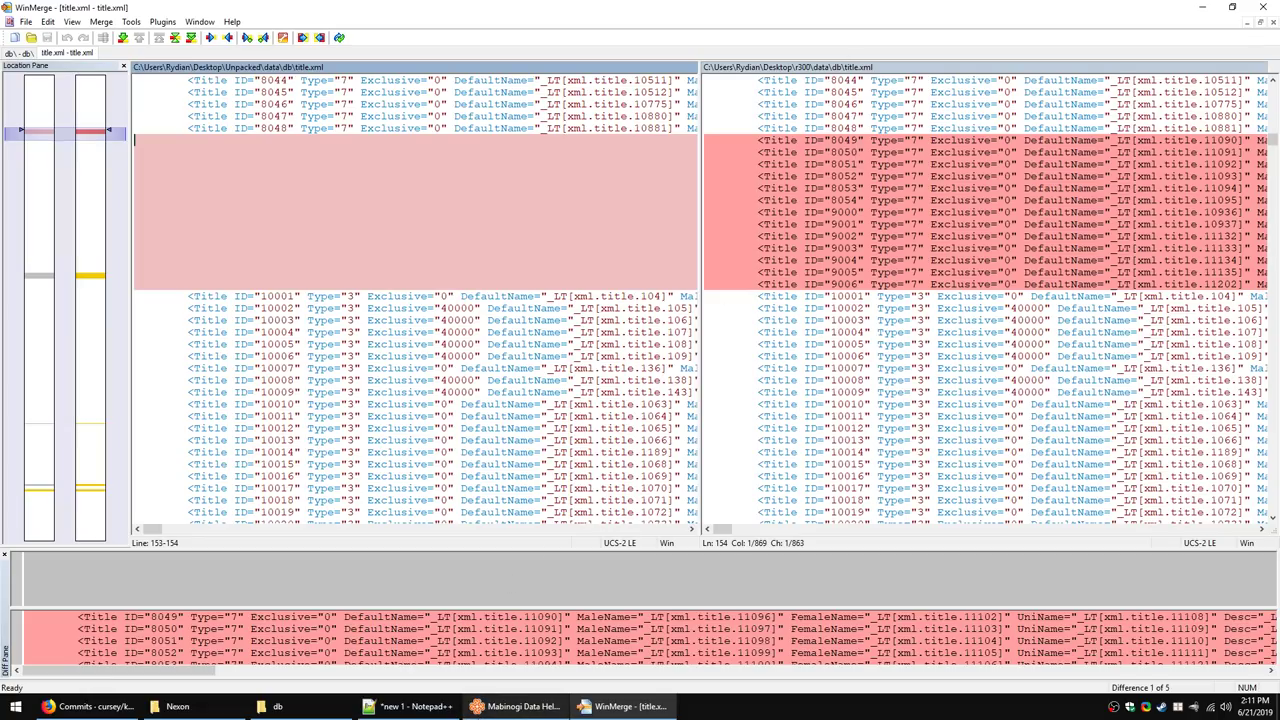
Step: In Mabinogi Data Helper, search the titles by title ID for 8049
{"action": "left_click", "coordinate": [515, 706]}
{"action": "left_click", "coordinate": [676, 88]}
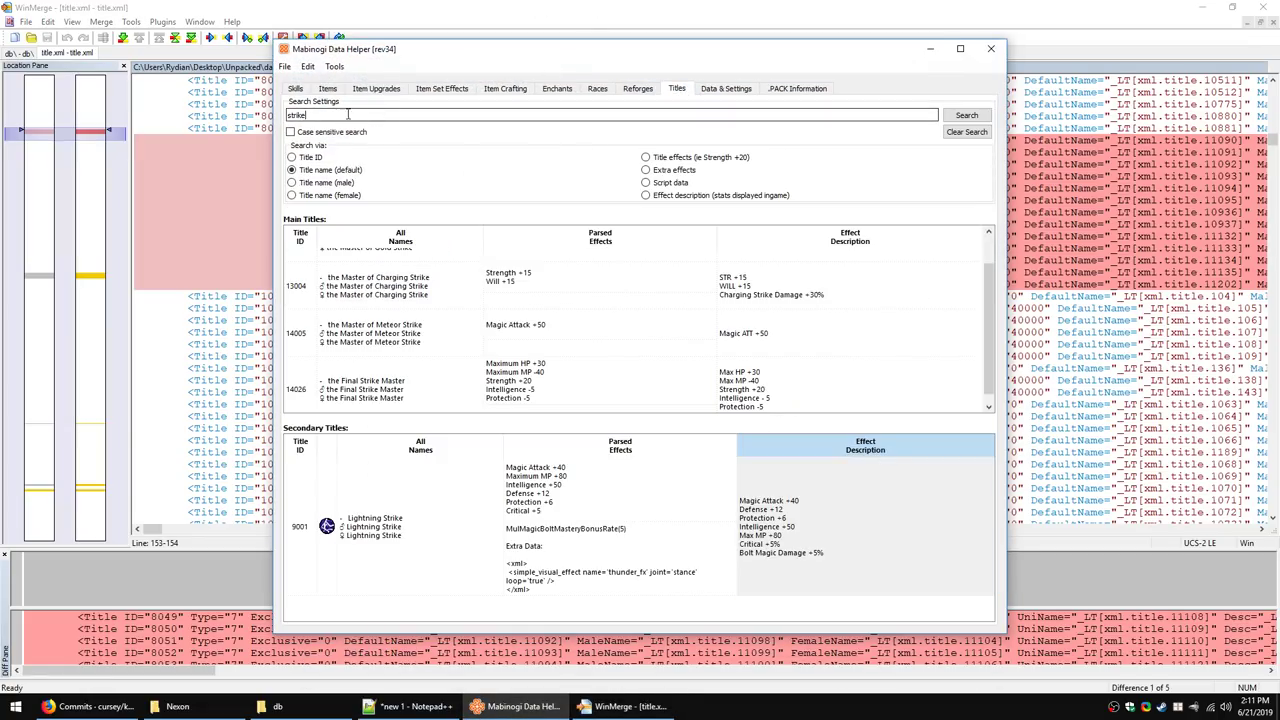
{"action": "double_click", "coordinate": [317, 115]}
{"action": "type", "text": "8049"}
{"action": "key", "text": "Return"}
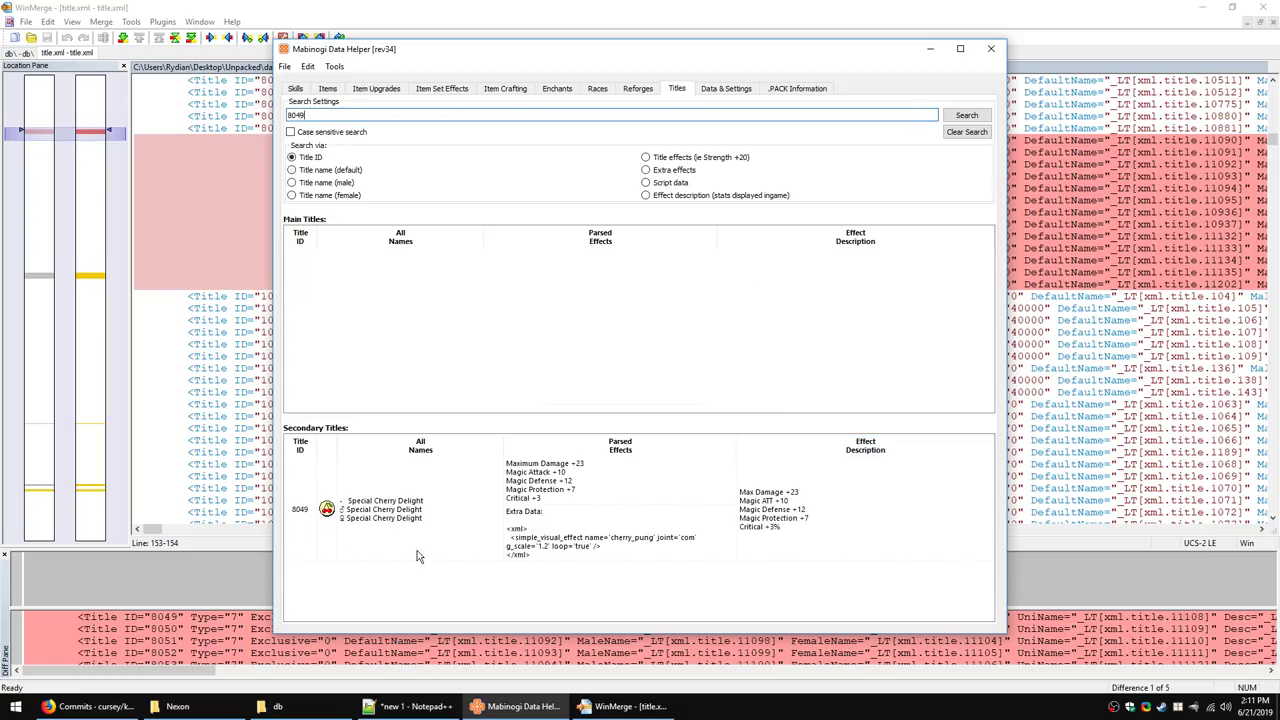
Step: Check the next title IDs in the WinMerge comparison and look up title ID 8050 in Mabinogi Data Helper
{"action": "left_click", "coordinate": [1043, 66]}
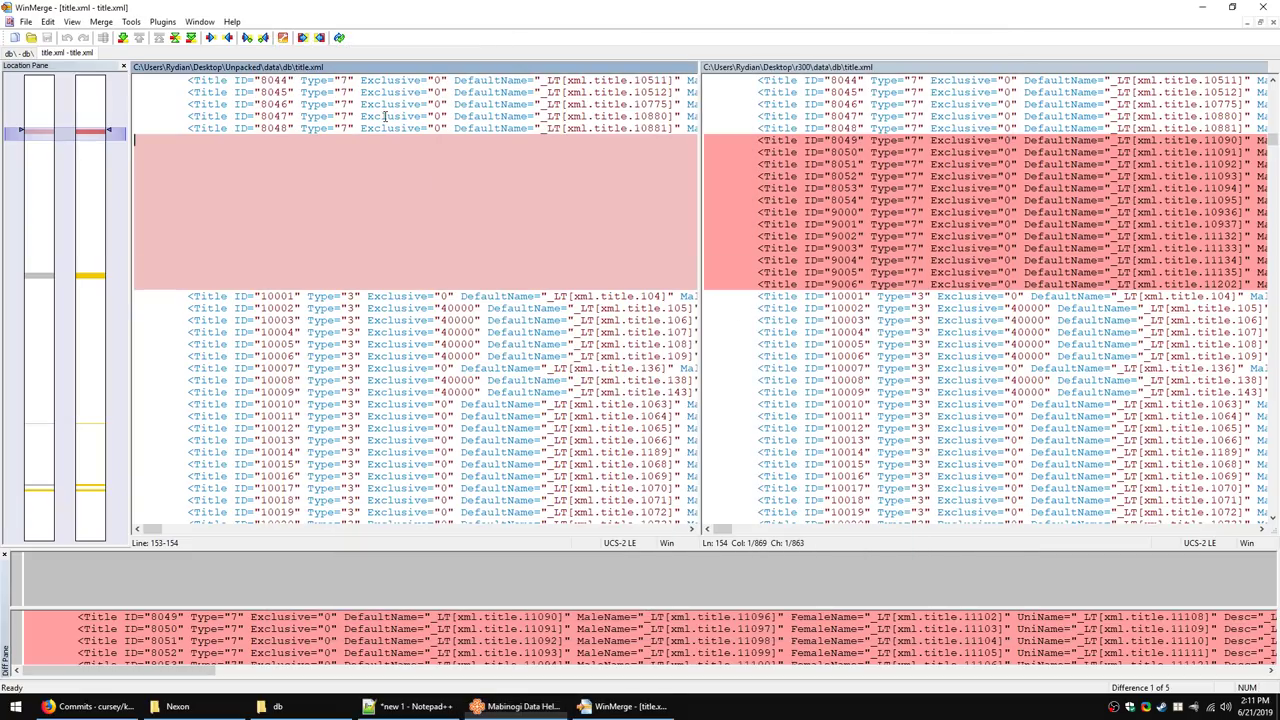
{"action": "key", "text": "alt+Tab"}
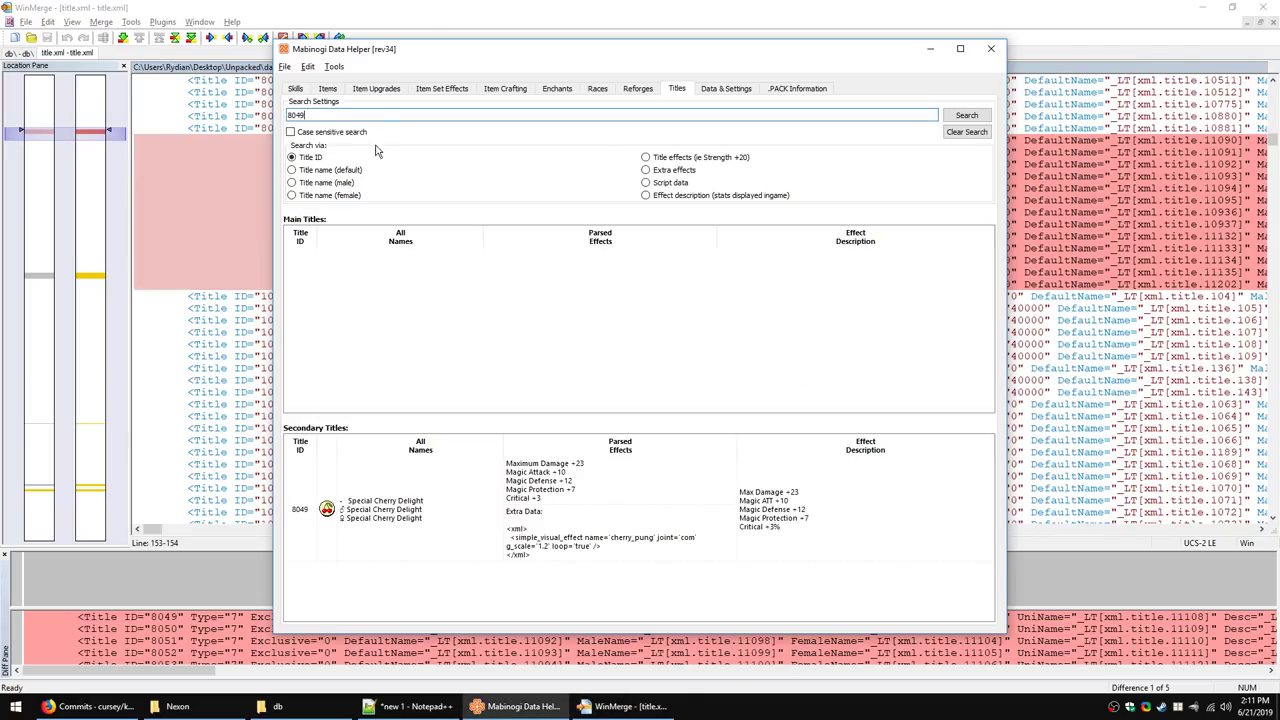
{"action": "type", "text": "0"}
{"action": "key", "text": "Return"}
{"action": "key", "text": "alt+Tab"}
{"action": "key", "text": "alt+Tab"}
Step: Look up title IDs 8051, 8052 and 8053 one after another
{"action": "key", "text": "BackSpace"}
{"action": "type", "text": "1"}
{"action": "key", "text": "Return"}
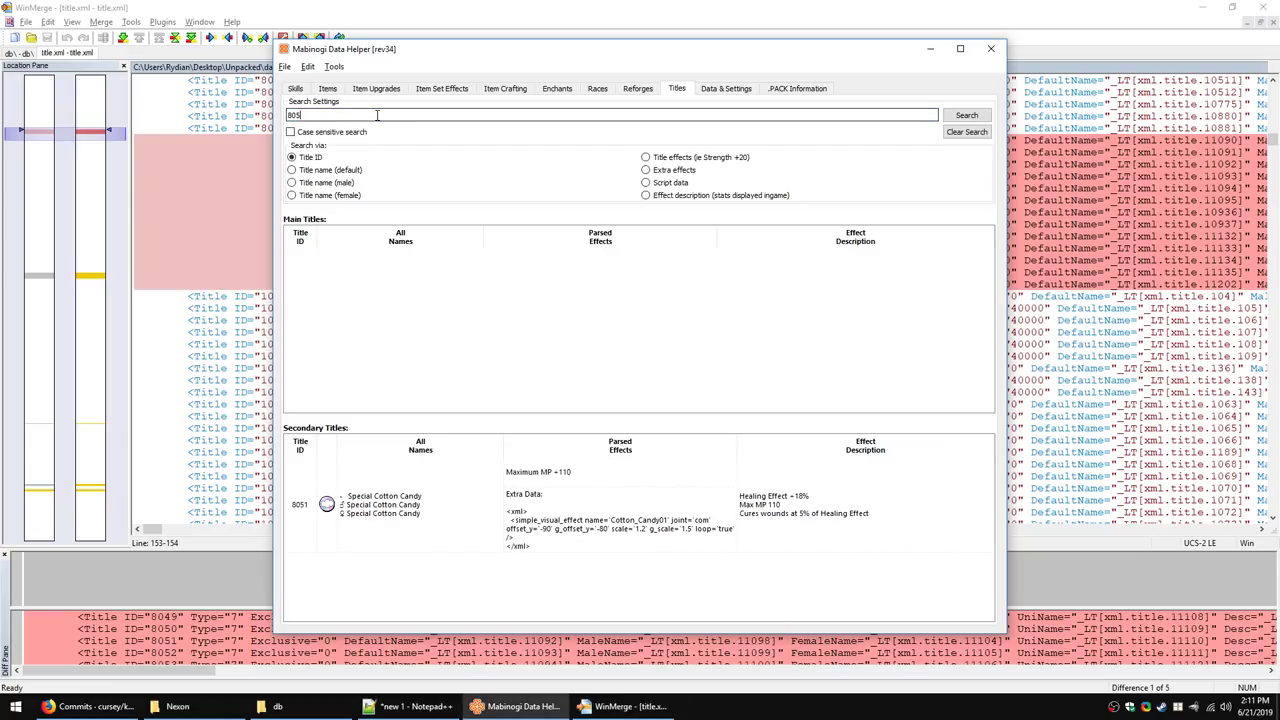
{"action": "key", "text": "BackSpace"}
{"action": "type", "text": "2"}
{"action": "key", "text": "Return"}
{"action": "key", "text": "Return"}
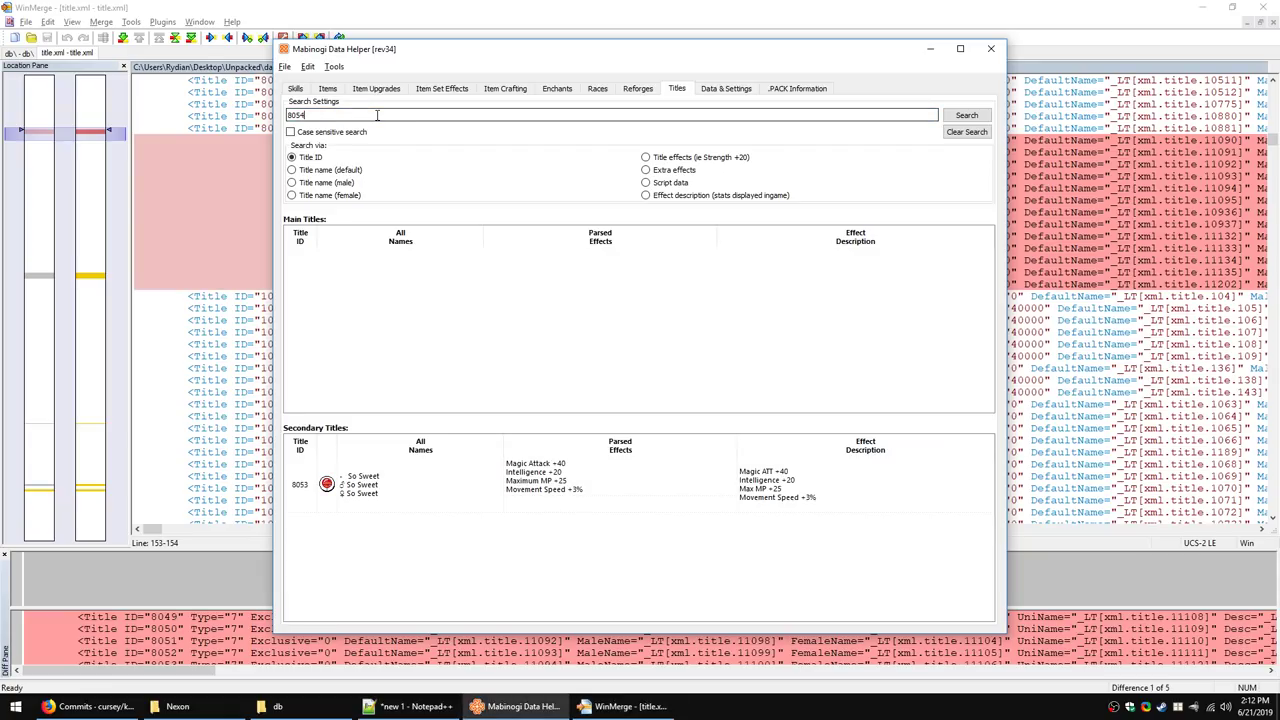
Step: Review the effect description of the So Sweet title and check the new title IDs in WinMerge again
{"action": "key", "text": "alt+Tab"}
{"action": "key", "text": "alt+Tab"}
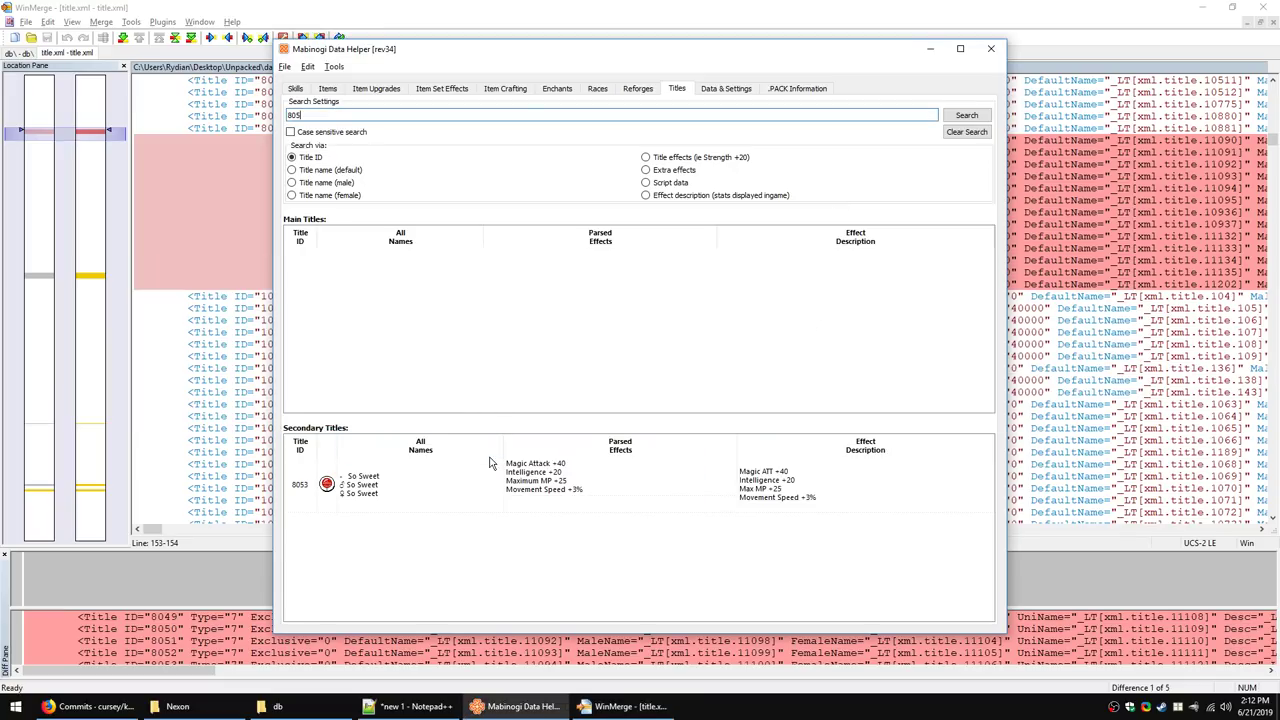
{"action": "left_click", "coordinate": [436, 496]}
{"action": "left_click", "coordinate": [831, 499]}
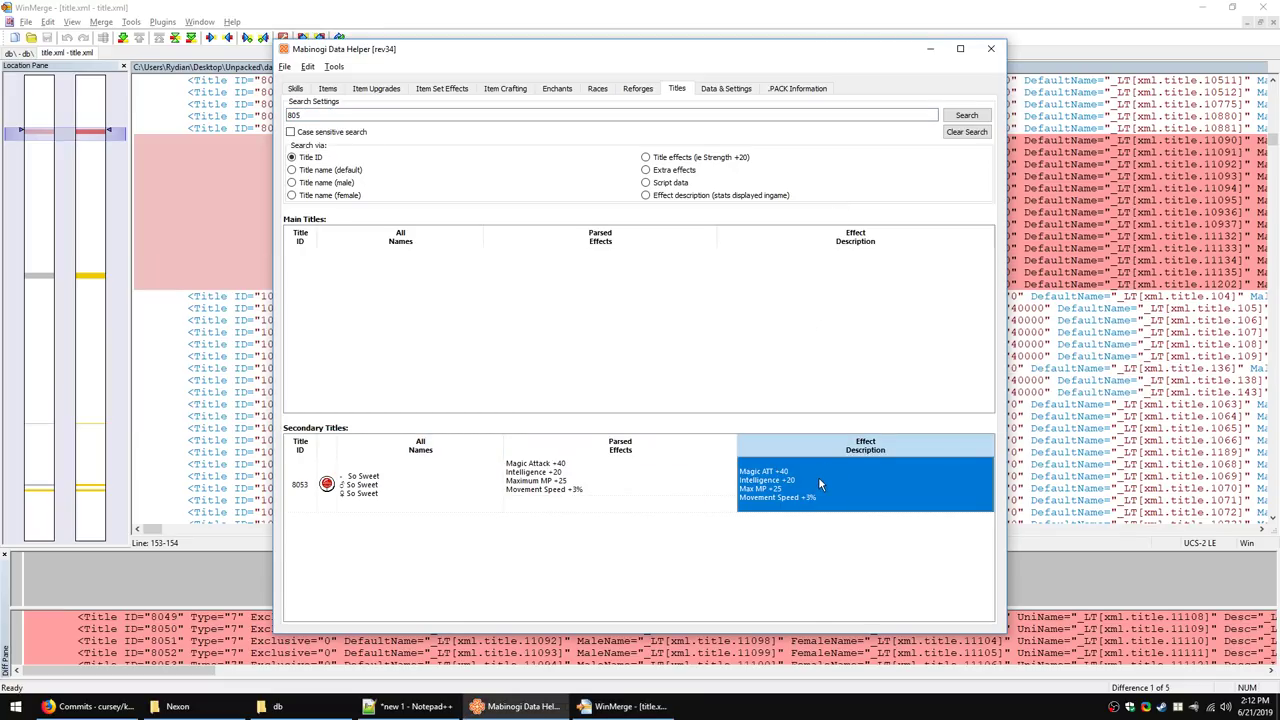
{"action": "key", "text": "alt+Tab"}
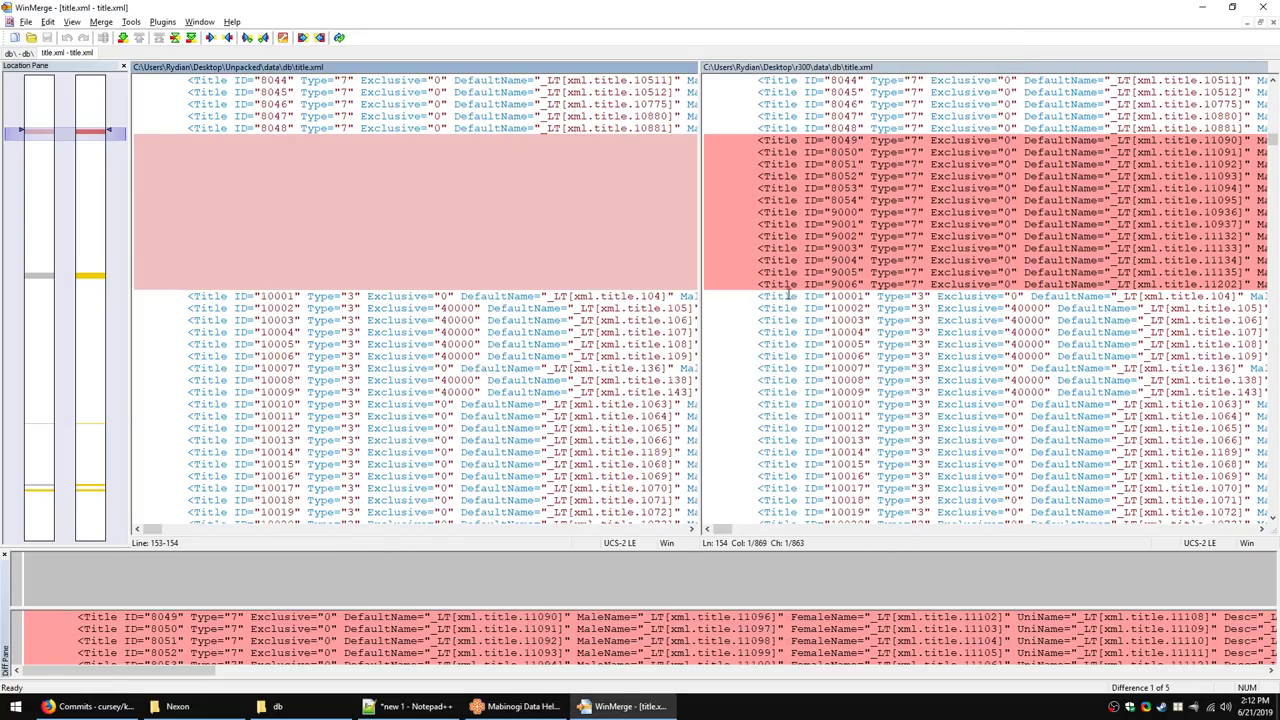
Step: Return to Mabinogi Data Helper, search for title ID 8054 and select its effect description for review
{"action": "key", "text": "alt+Tab"}
{"action": "left_click", "coordinate": [462, 119]}
{"action": "type", "text": "4"}
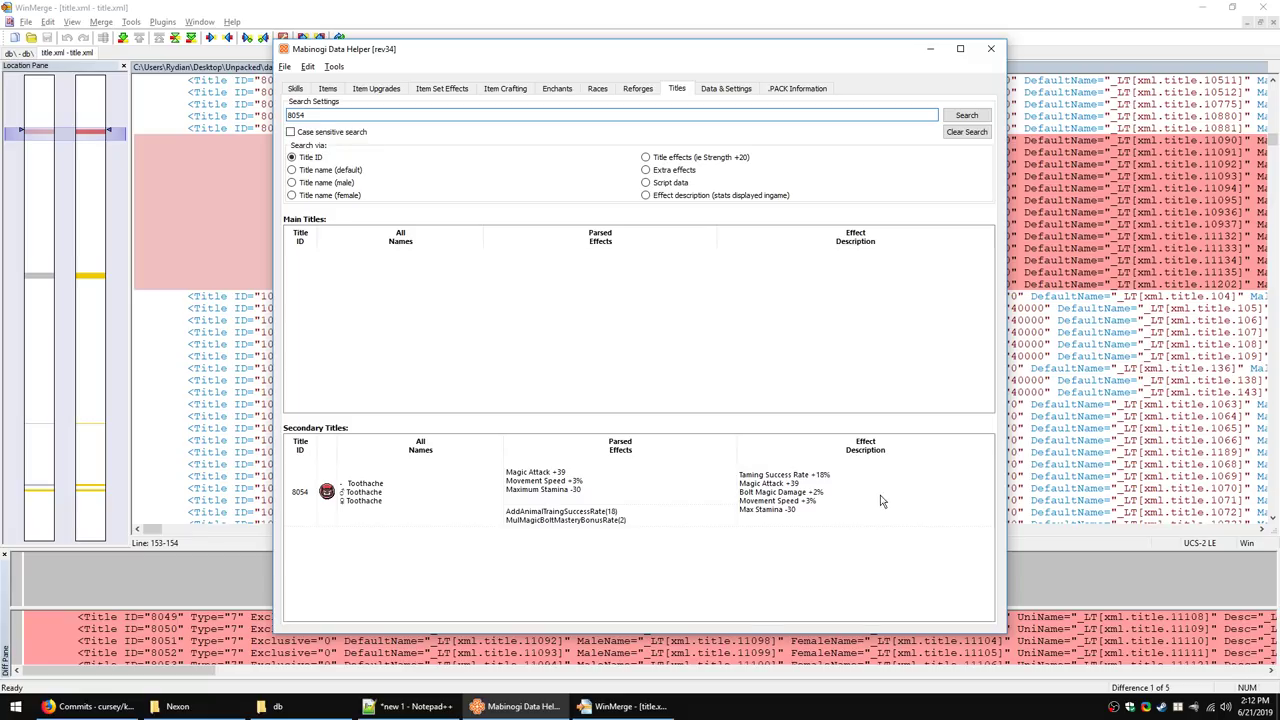
{"action": "left_click", "coordinate": [838, 481]}
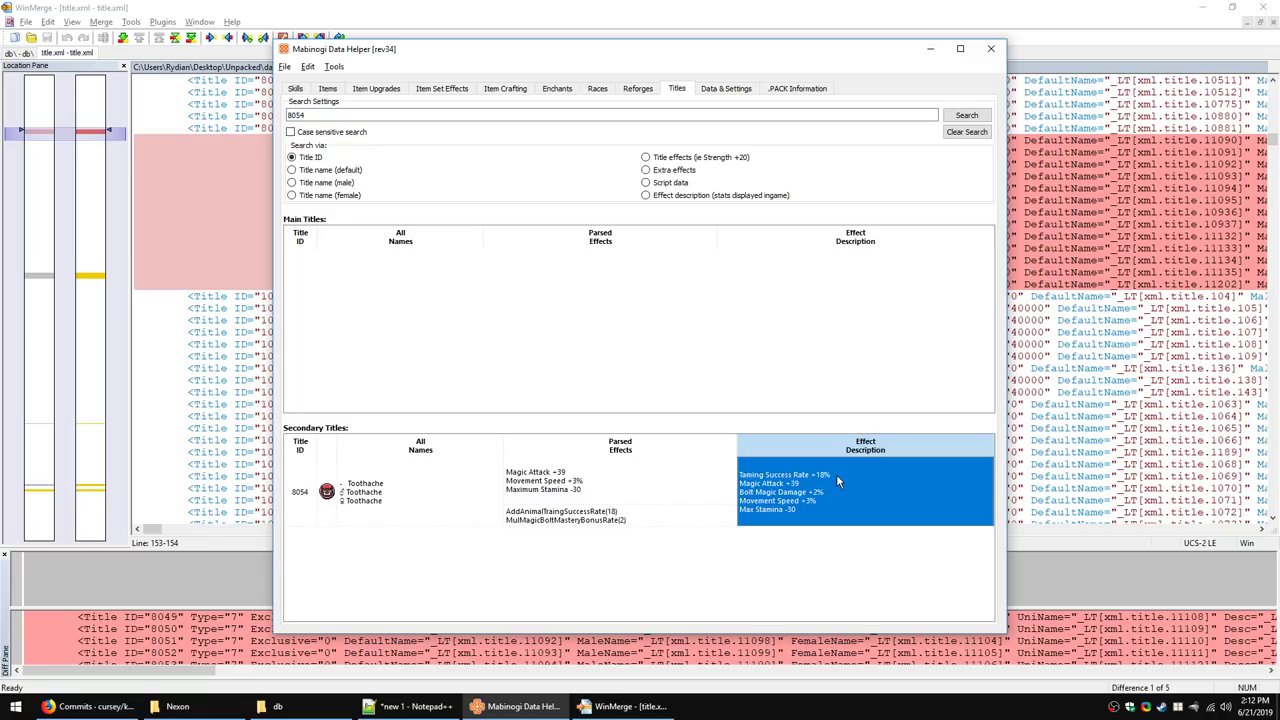
Step: Check the new title IDs in the WinMerge comparison and look up title IDs 9000, 9001 and 9002 in Mabinogi Data Helper
{"action": "key", "text": "alt+Tab"}
{"action": "key", "text": "alt+Tab"}
{"action": "left_click", "coordinate": [300, 115]}
{"action": "type", "text": "9000"}
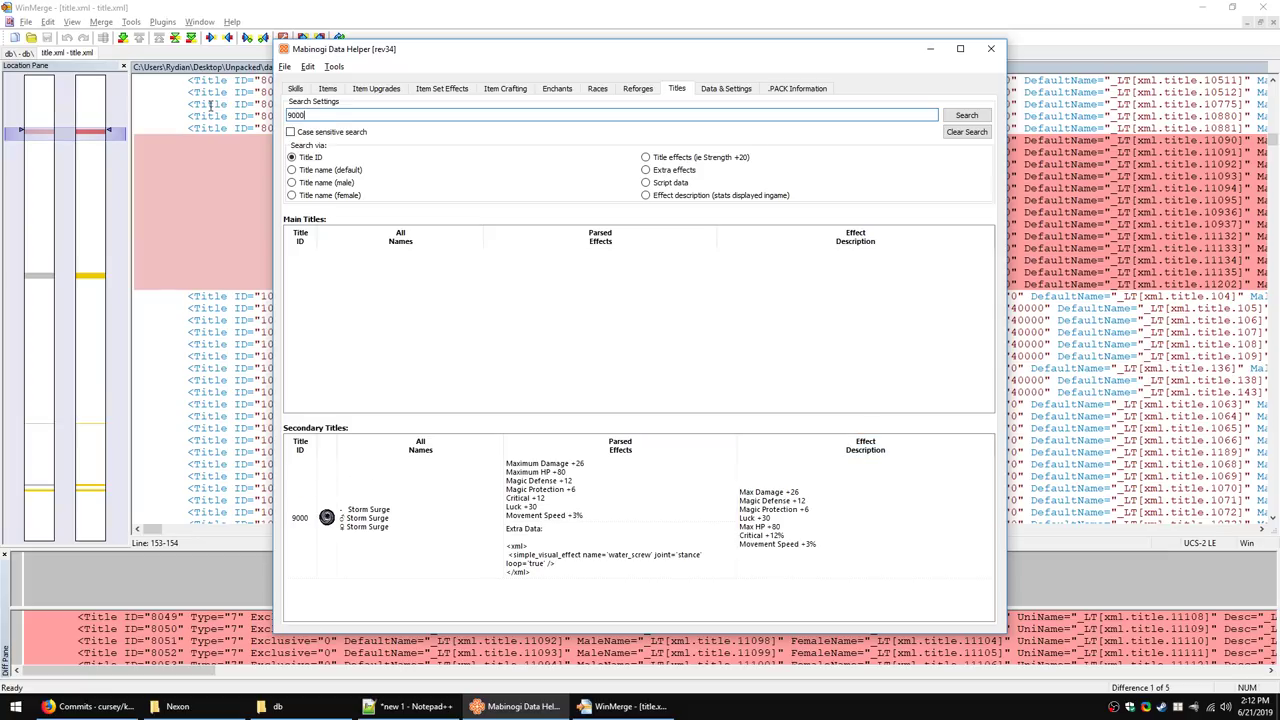
{"action": "key", "text": "alt+Tab"}
{"action": "key", "text": "alt+Tab"}
{"action": "key", "text": "BackSpace"}
{"action": "type", "text": "1"}
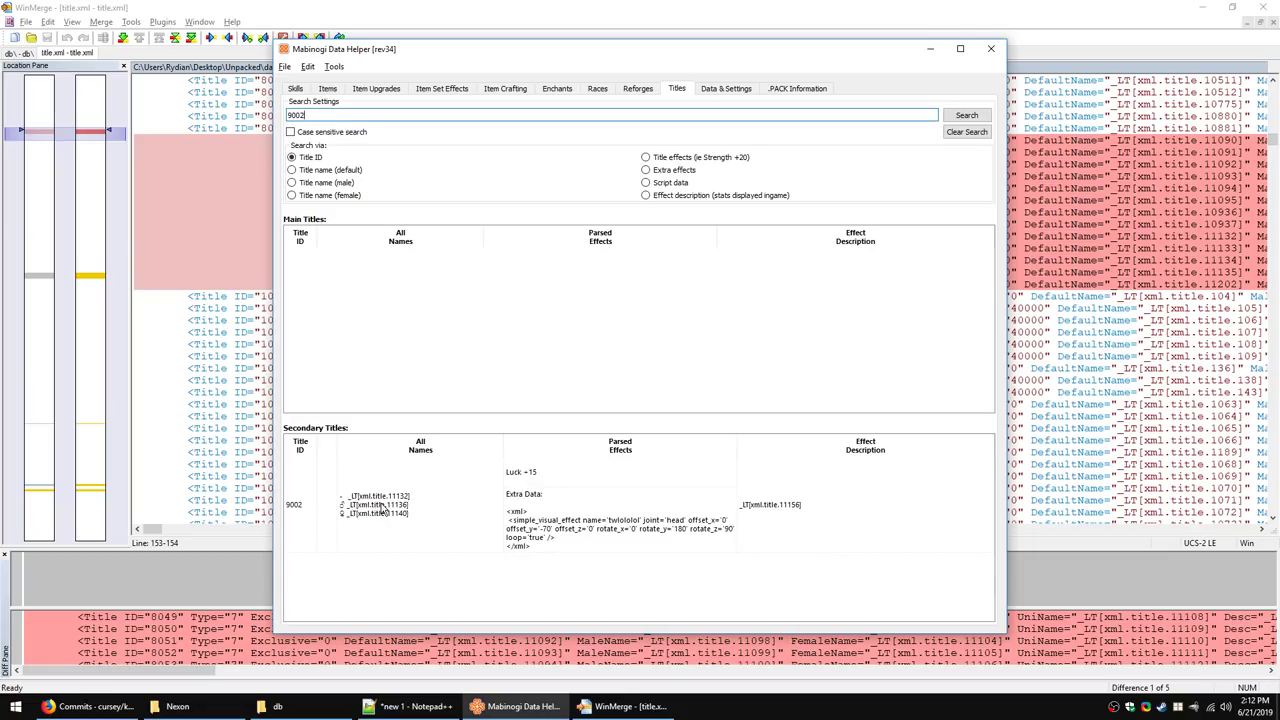
Step: Review the names, parsed effects, extra data and effect description of title 9002
{"action": "left_click", "coordinate": [426, 510]}
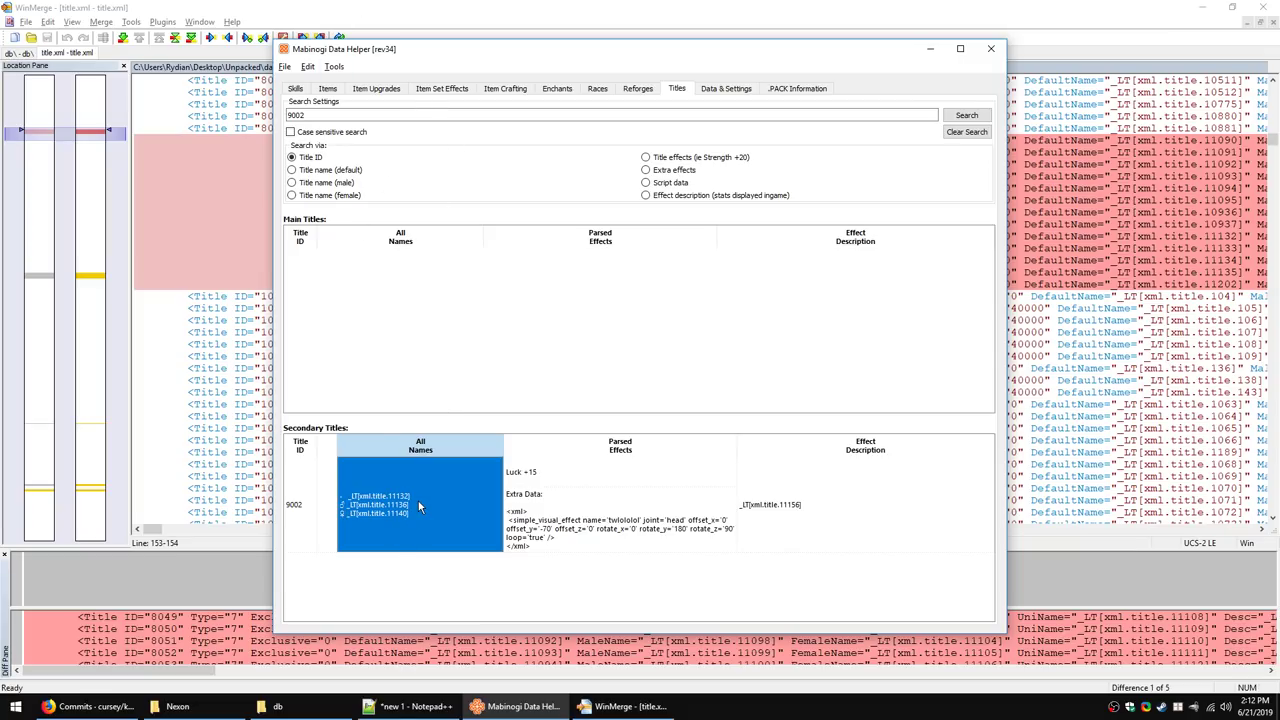
{"action": "left_click", "coordinate": [421, 410]}
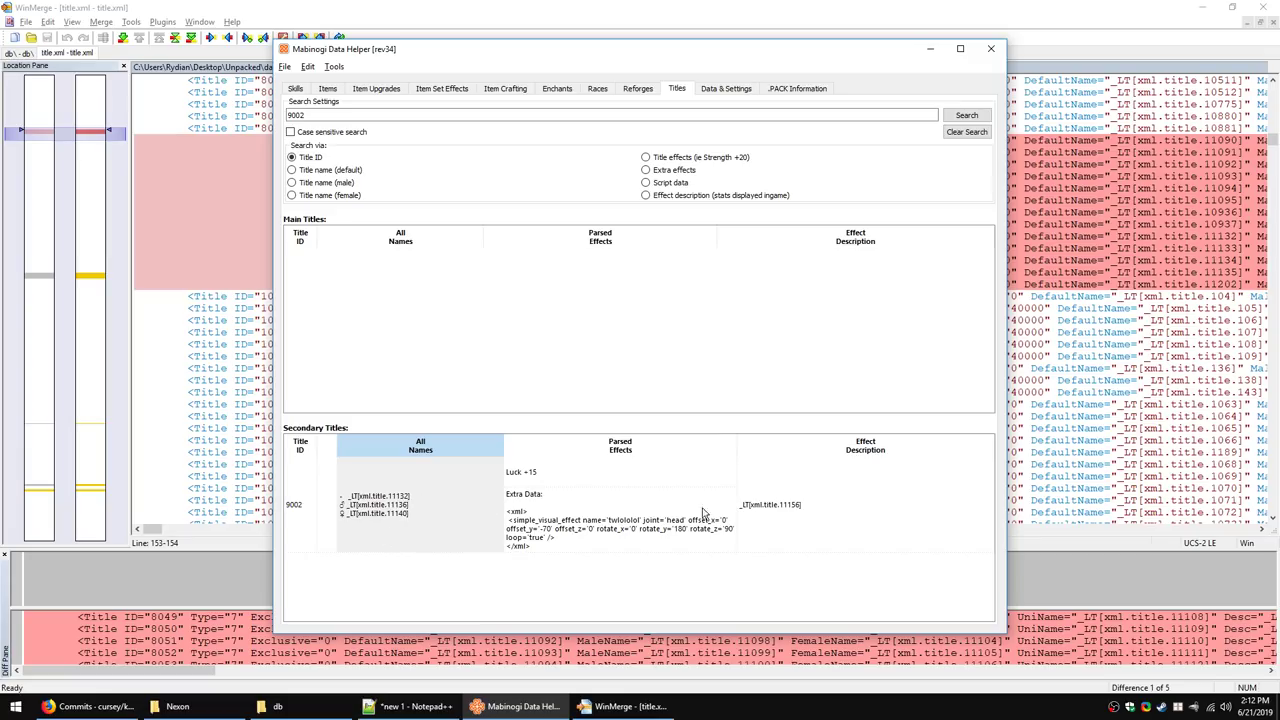
{"action": "left_click", "coordinate": [376, 517]}
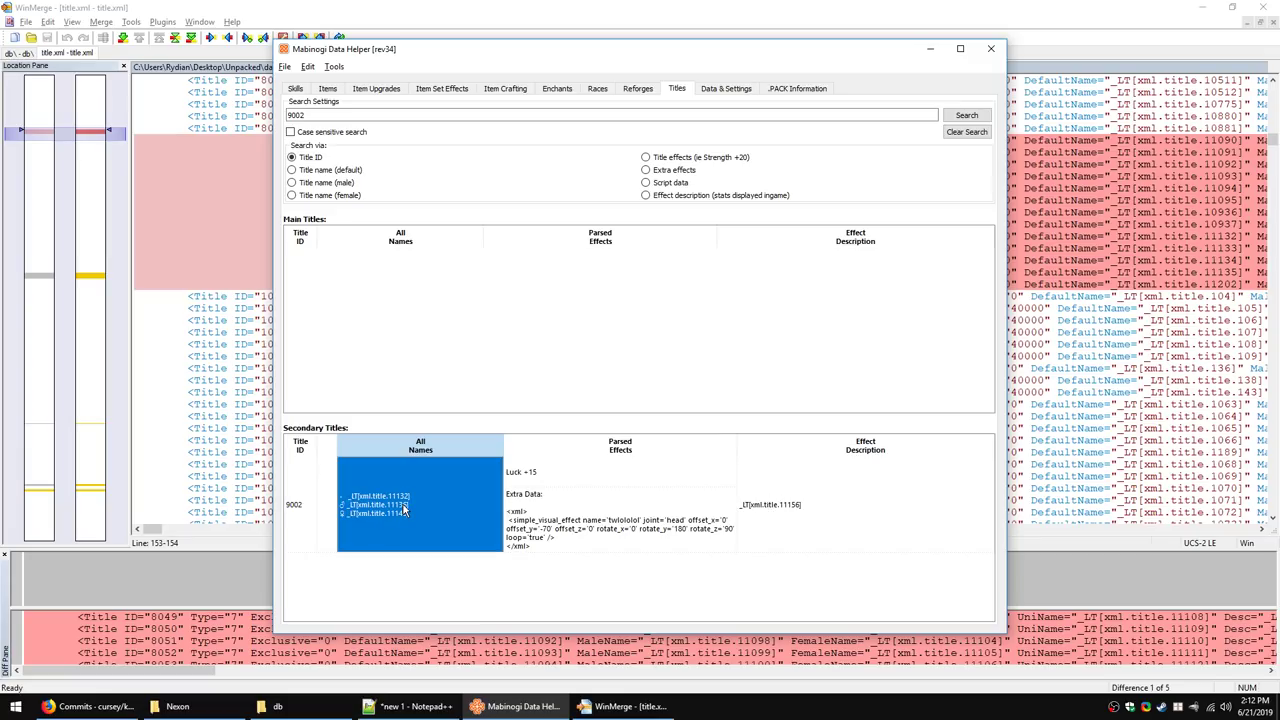
{"action": "left_click", "coordinate": [537, 473]}
{"action": "left_click", "coordinate": [557, 497]}
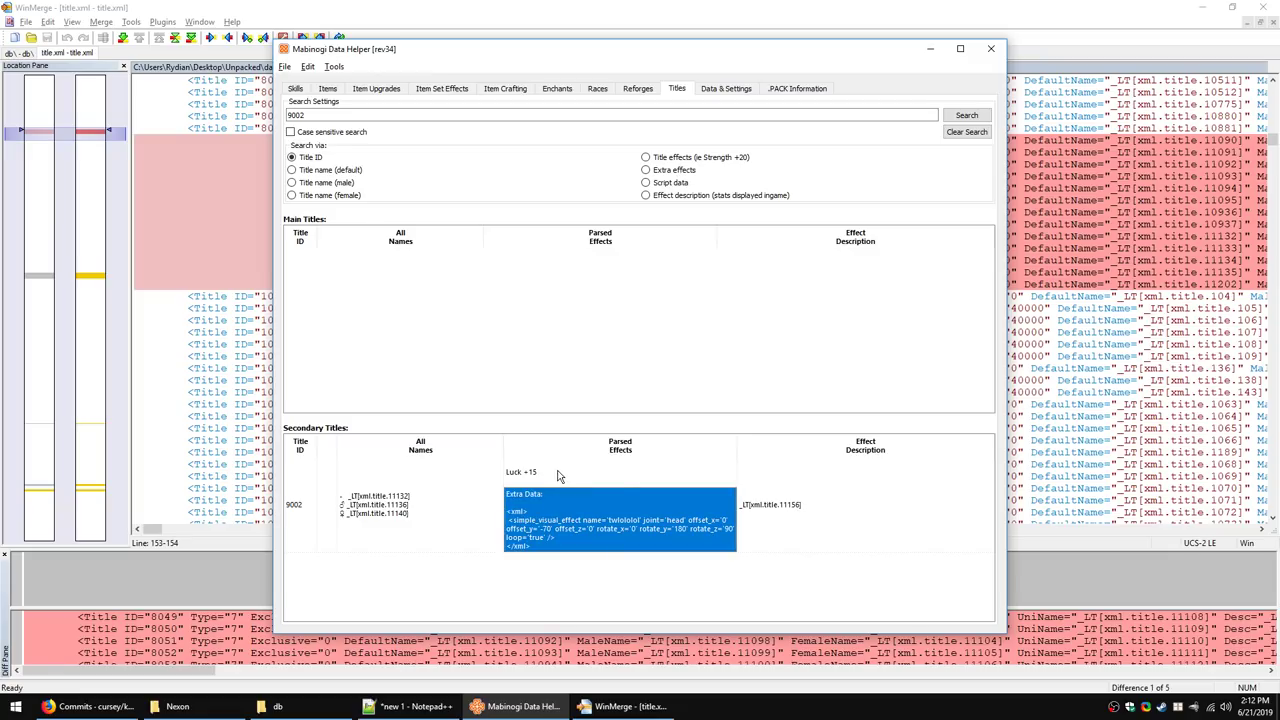
{"action": "left_click", "coordinate": [548, 478]}
{"action": "left_click", "coordinate": [531, 514]}
{"action": "left_click", "coordinate": [579, 470]}
{"action": "left_click", "coordinate": [772, 512]}
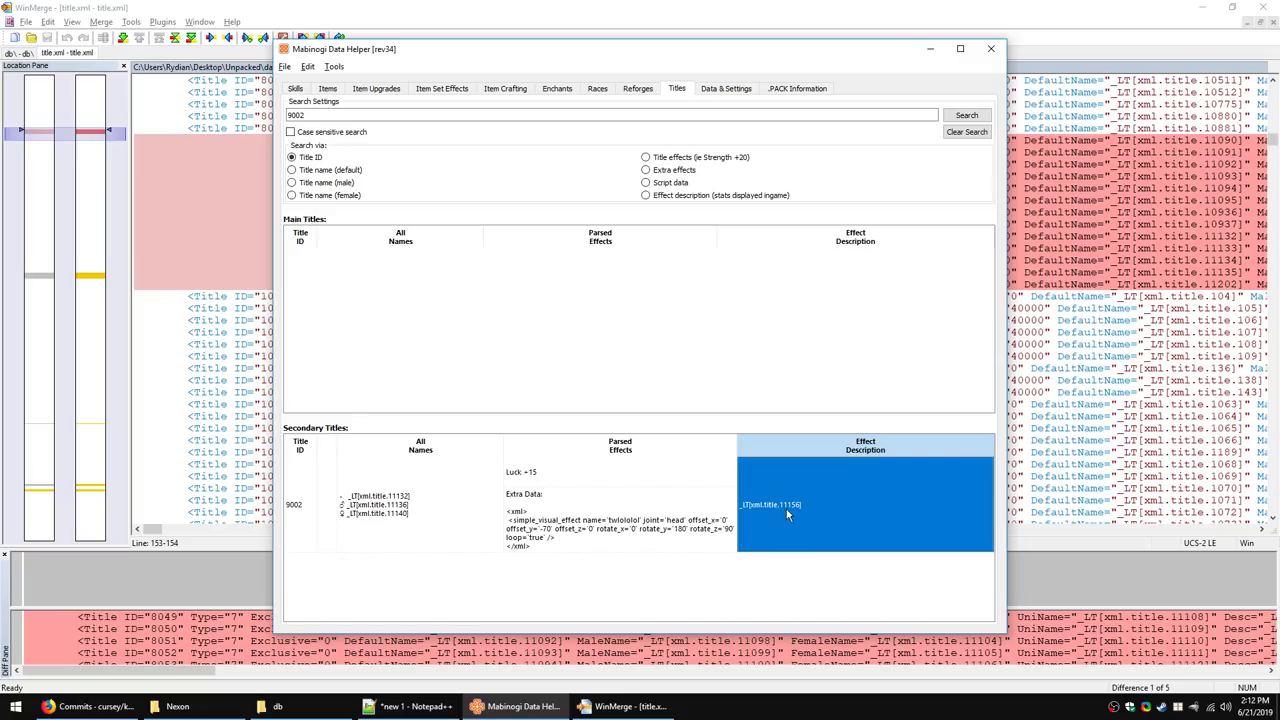
{"action": "left_click", "coordinate": [416, 523]}
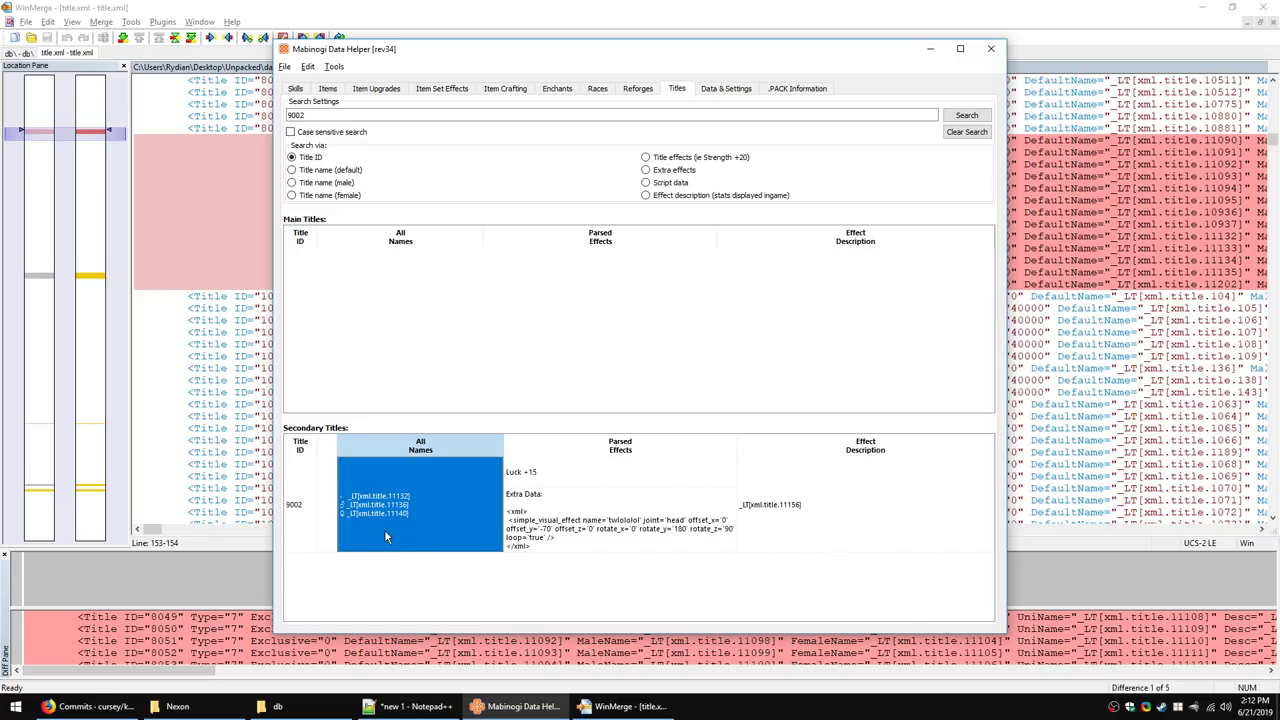
{"action": "left_click", "coordinate": [553, 484]}
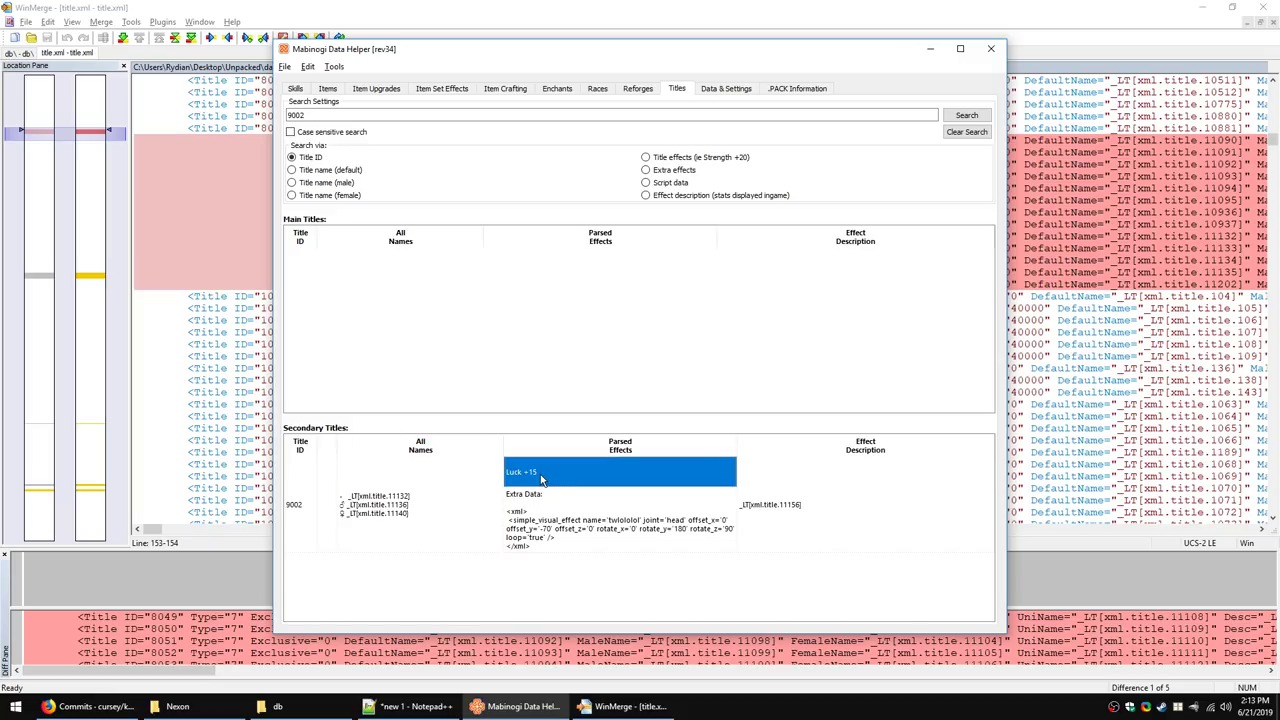
{"action": "left_click", "coordinate": [543, 530]}
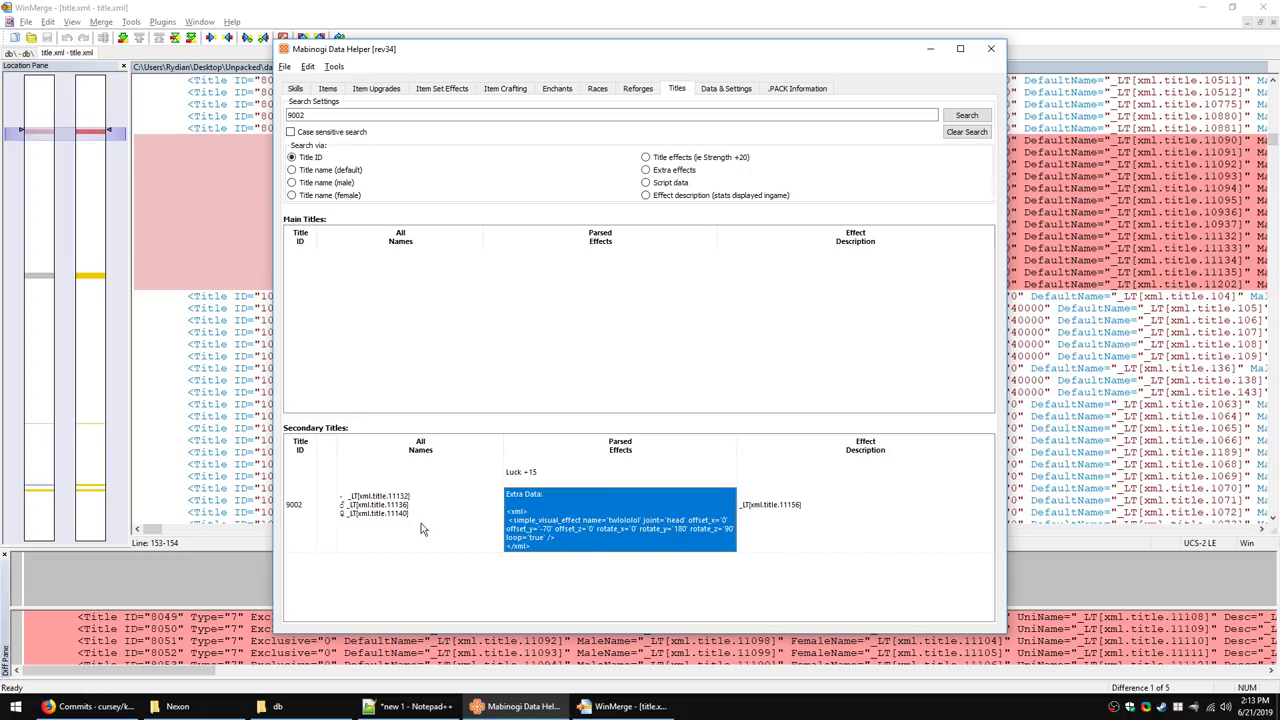
{"action": "left_click", "coordinate": [388, 527]}
{"action": "left_click", "coordinate": [790, 527]}
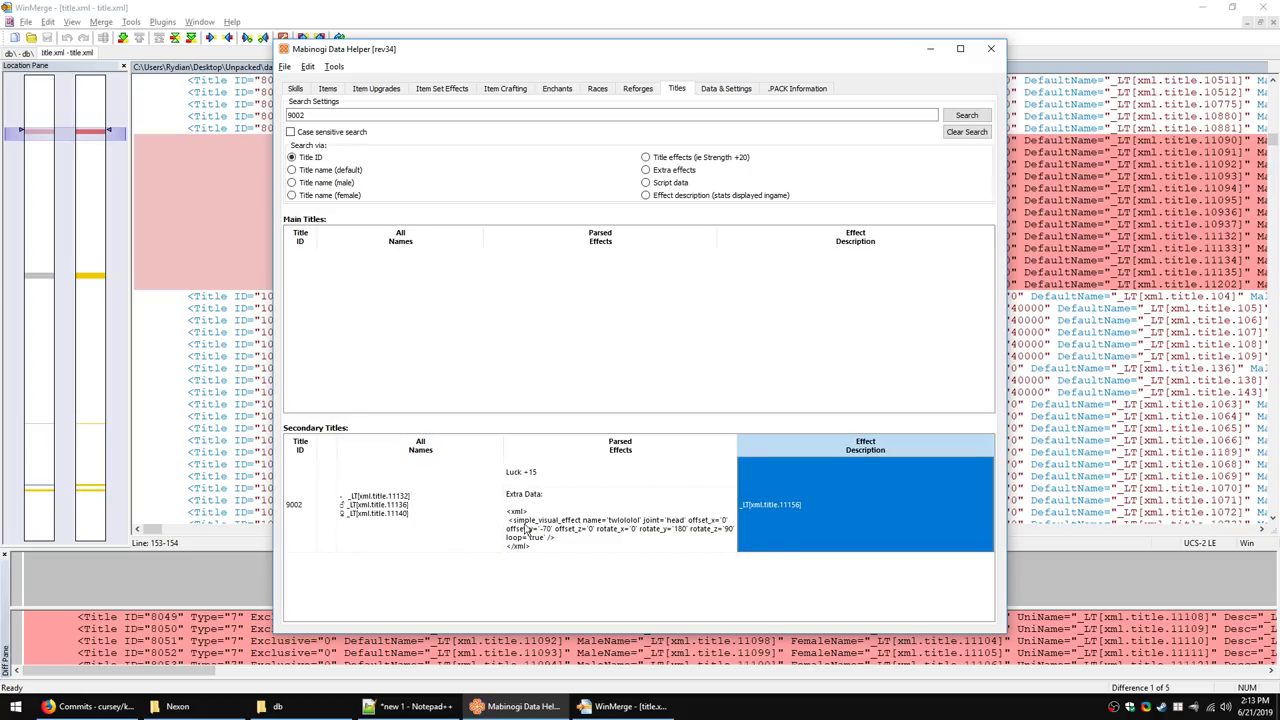
{"action": "left_click", "coordinate": [397, 525]}
{"action": "left_click", "coordinate": [443, 447]}
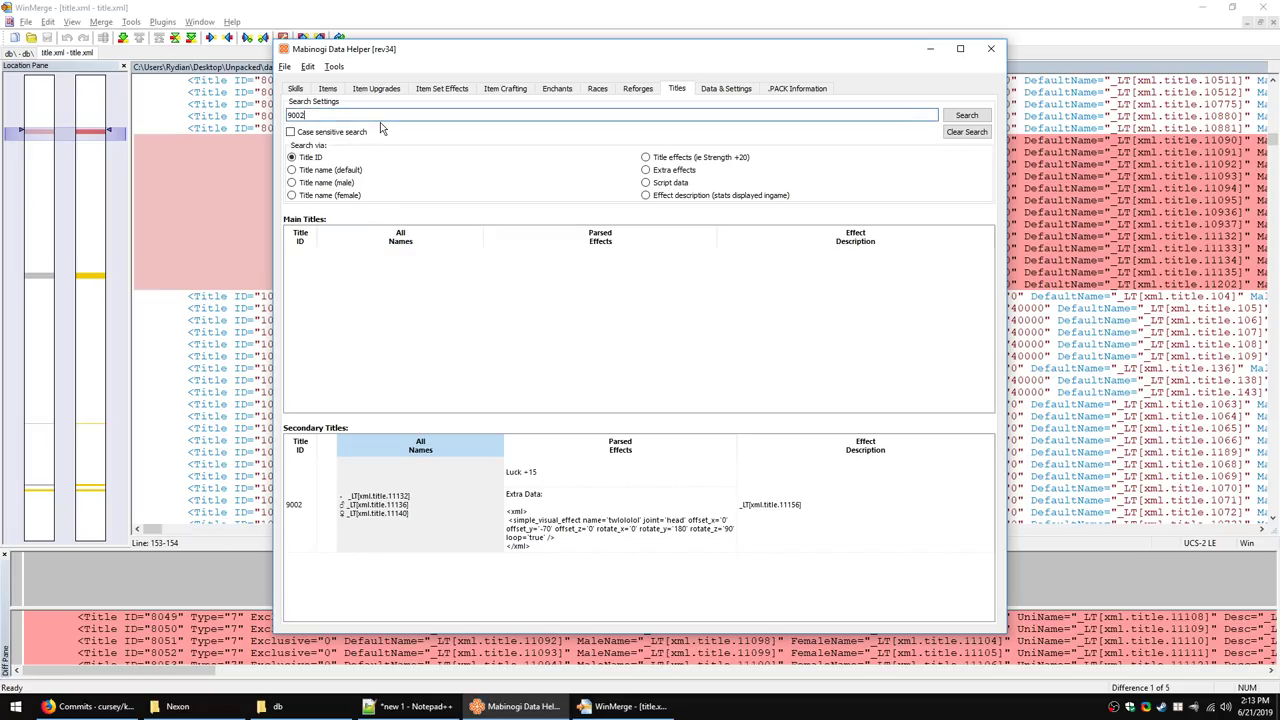
Step: Look up title IDs 9003, 9004, 9005 and 9006 one after another, and check the ID list in WinMerge again
{"action": "key", "text": "Return"}
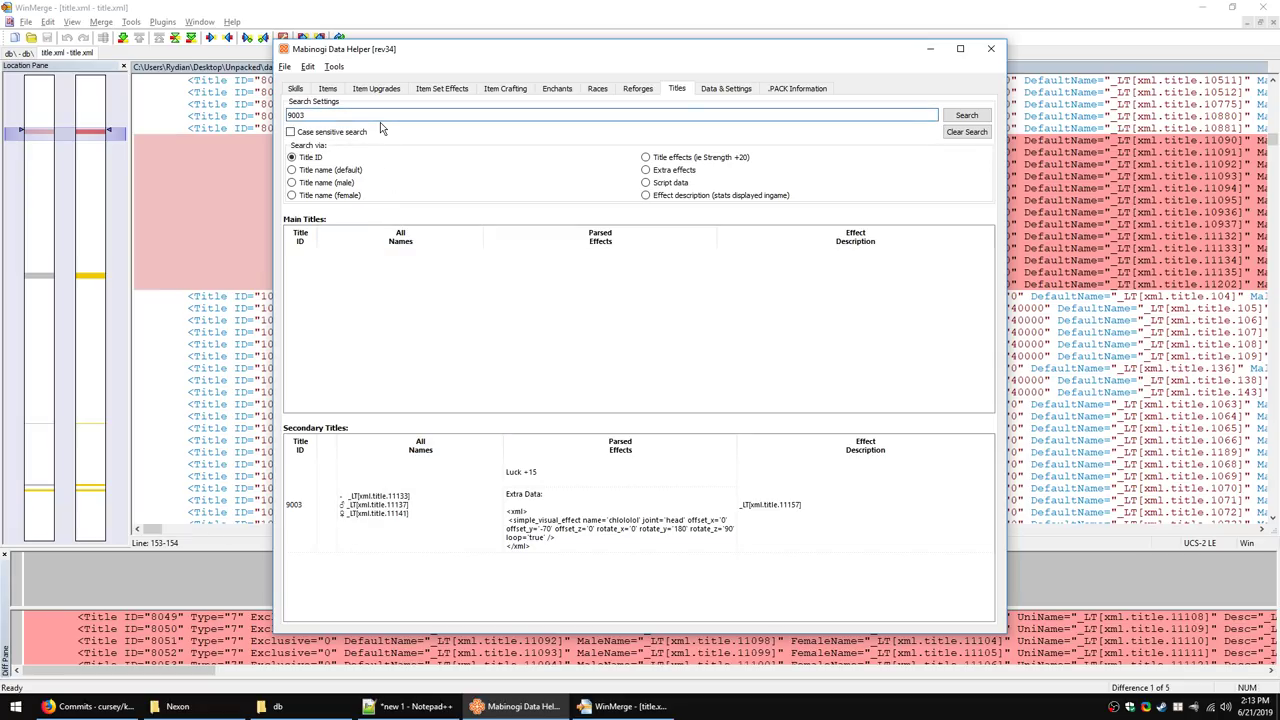
{"action": "key", "text": "BackSpace"}
{"action": "type", "text": "4"}
{"action": "key", "text": "Return"}
{"action": "type", "text": "5"}
{"action": "key", "text": "BackSpace"}
{"action": "type", "text": "6"}
{"action": "key", "text": "Return"}
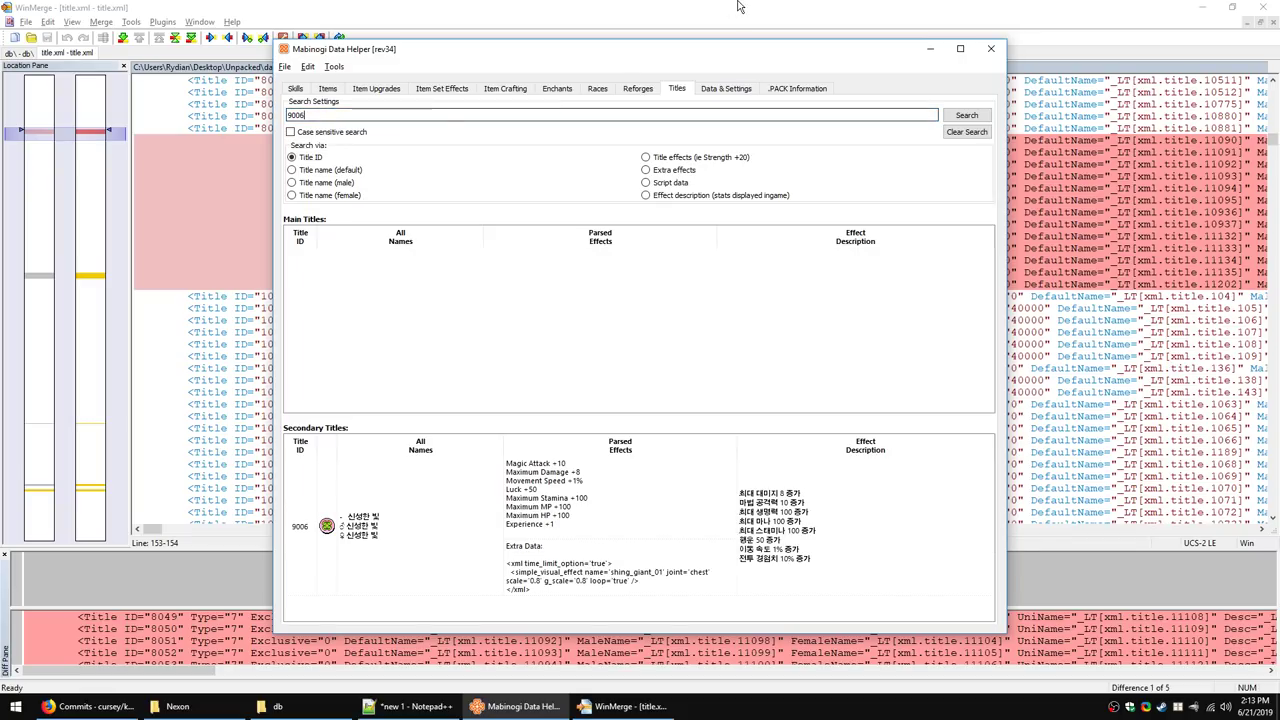
{"action": "key", "text": "alt+Tab"}
{"action": "key", "text": "alt+Tab"}
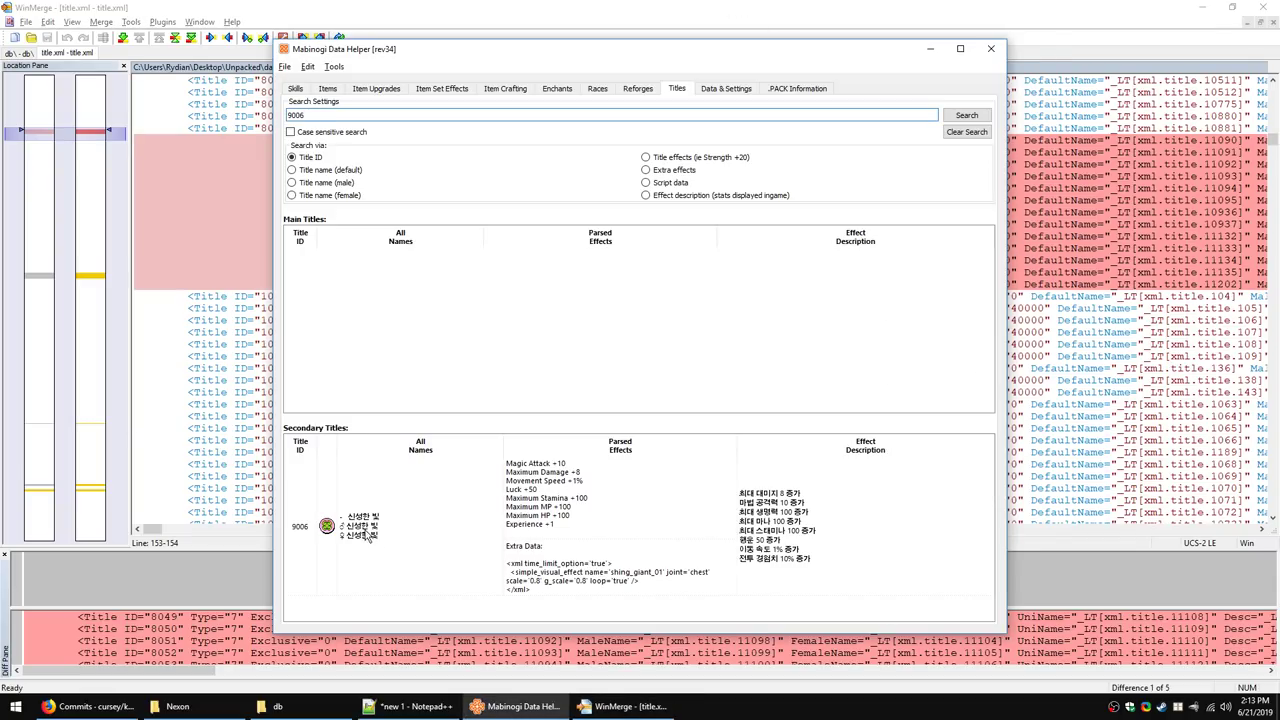
Step: Examine the names, effect description and parsed effects of title 9006
{"action": "left_click", "coordinate": [363, 536]}
{"action": "left_click", "coordinate": [838, 525]}
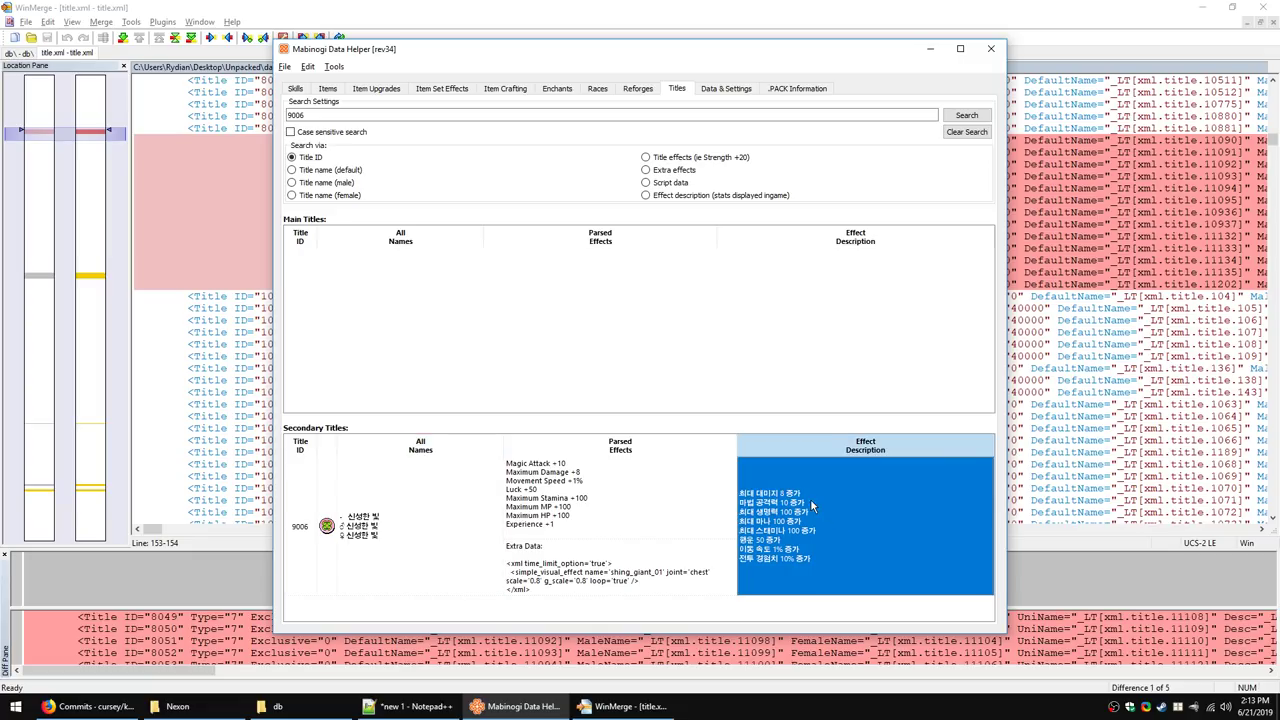
{"action": "left_click", "coordinate": [612, 480]}
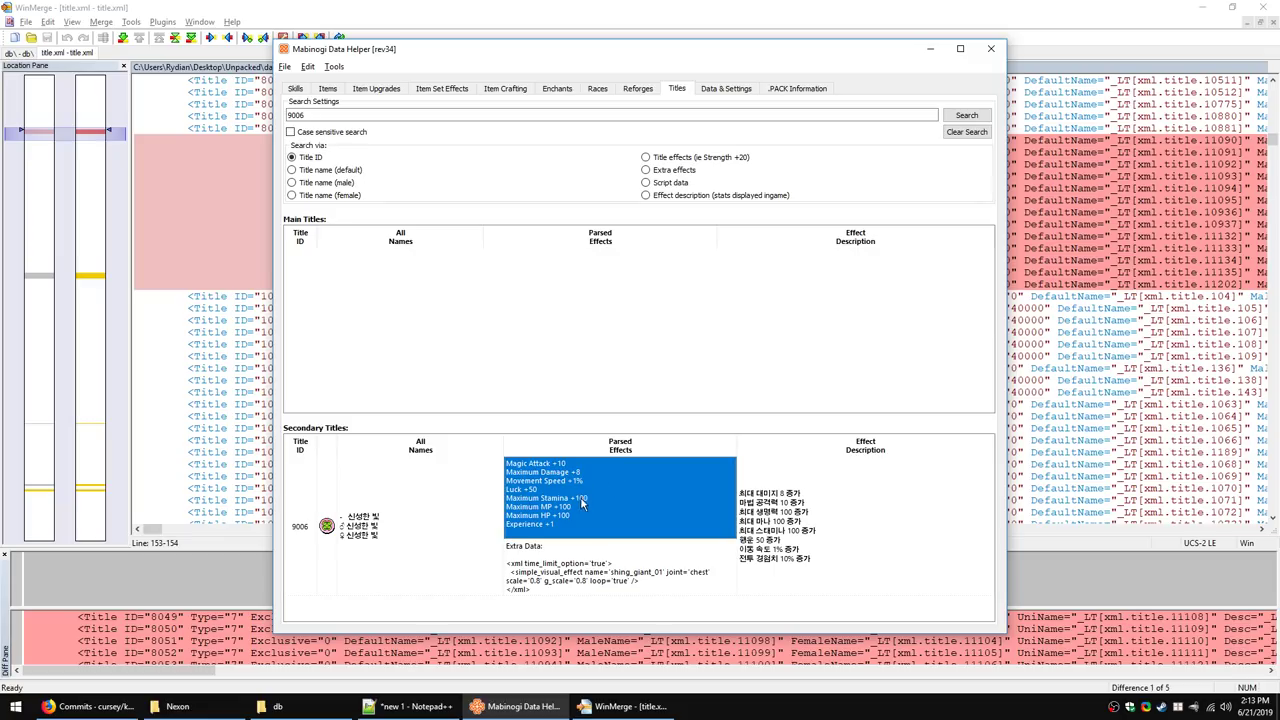
{"action": "left_click", "coordinate": [920, 532]}
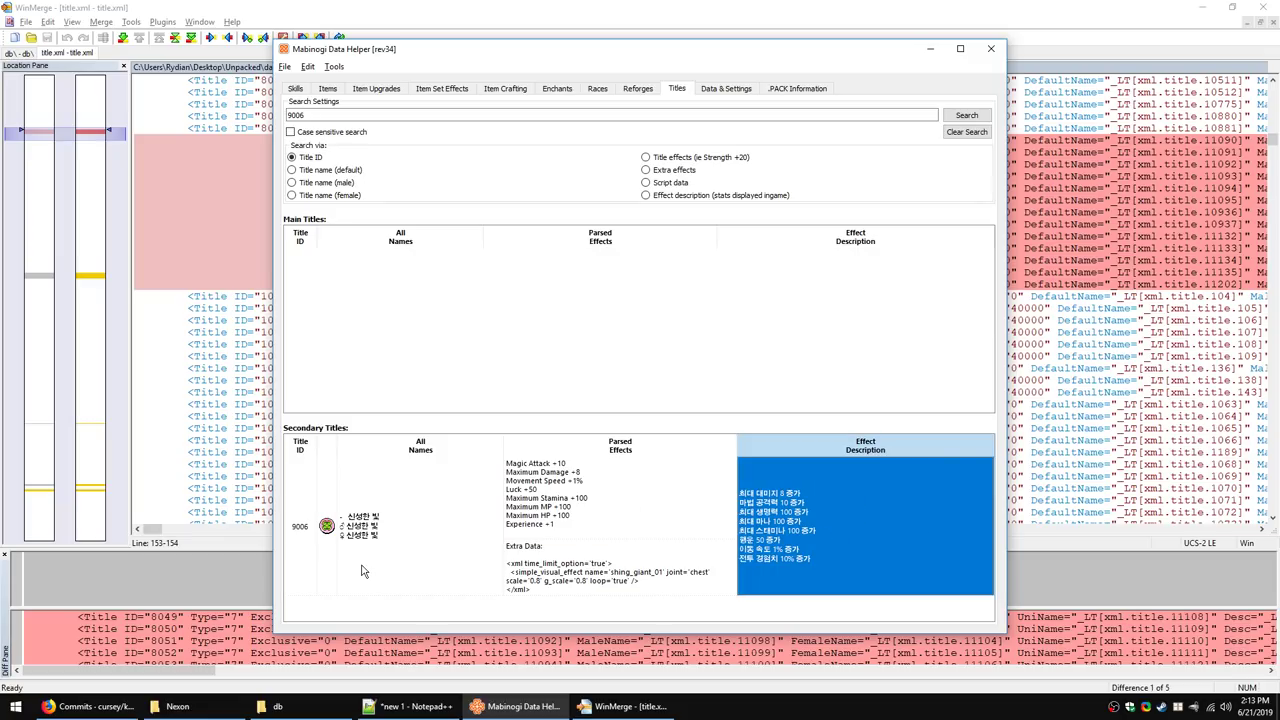
{"action": "left_click", "coordinate": [392, 547]}
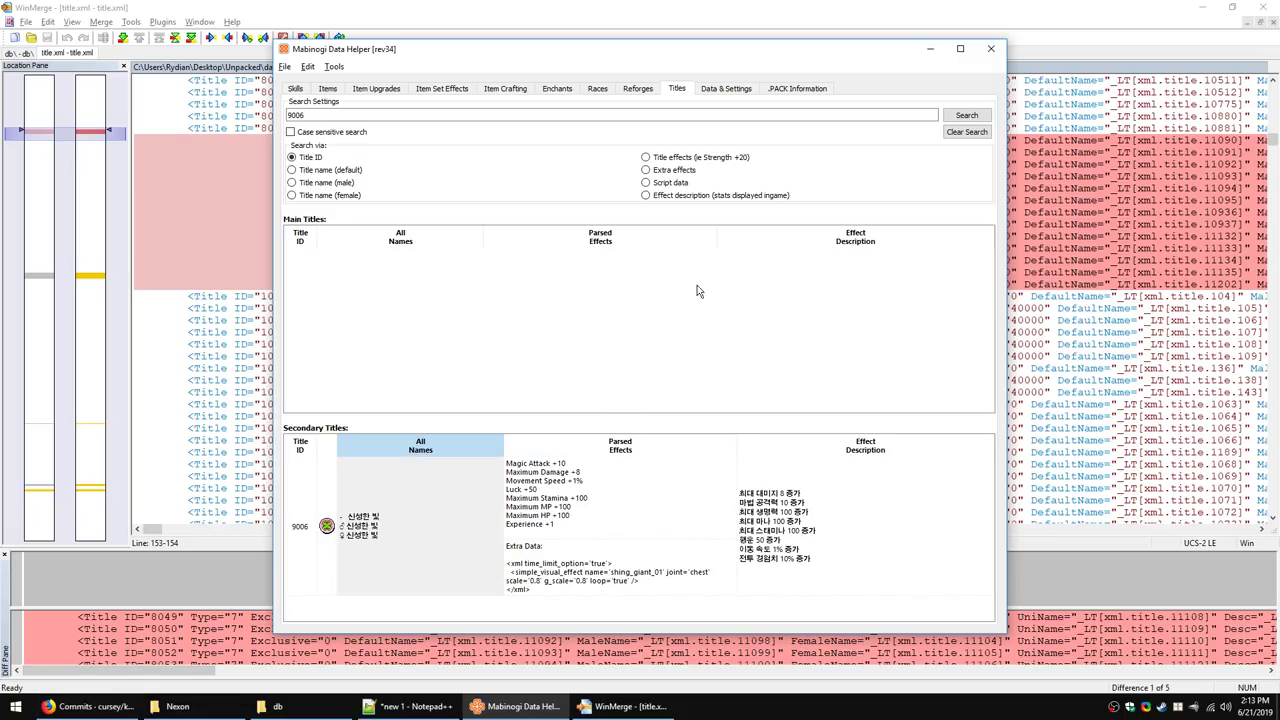
Step: Close the title.xml comparison in WinMerge, open the production.xml comparison and go to its first difference
{"action": "key", "text": "alt+Tab"}
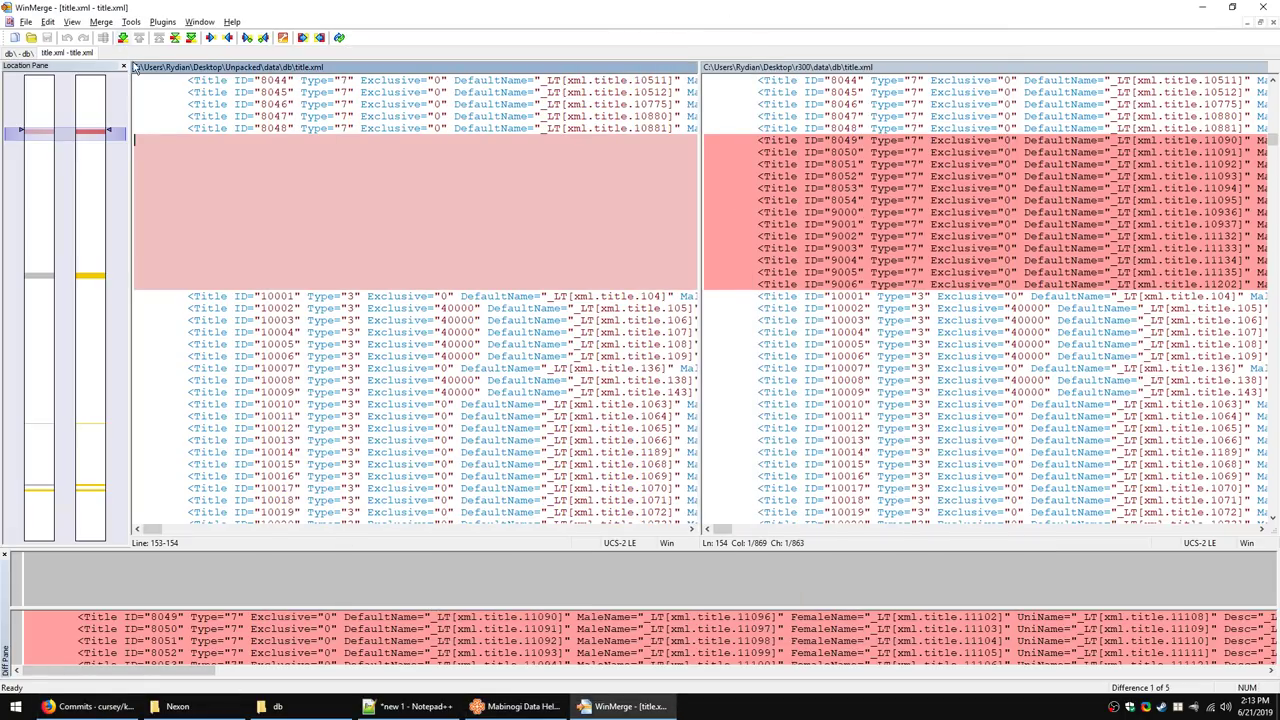
{"action": "key", "text": "Escape"}
{"action": "double_click", "coordinate": [61, 367]}
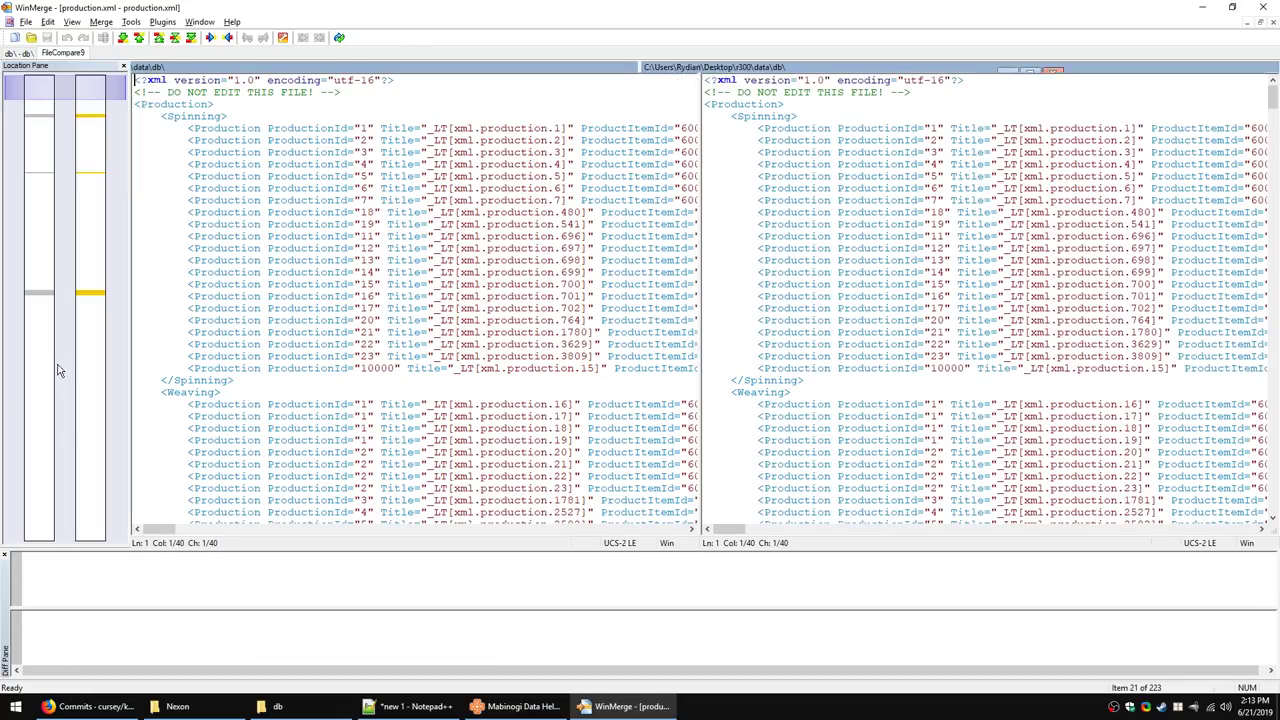
{"action": "left_click", "coordinate": [122, 37]}
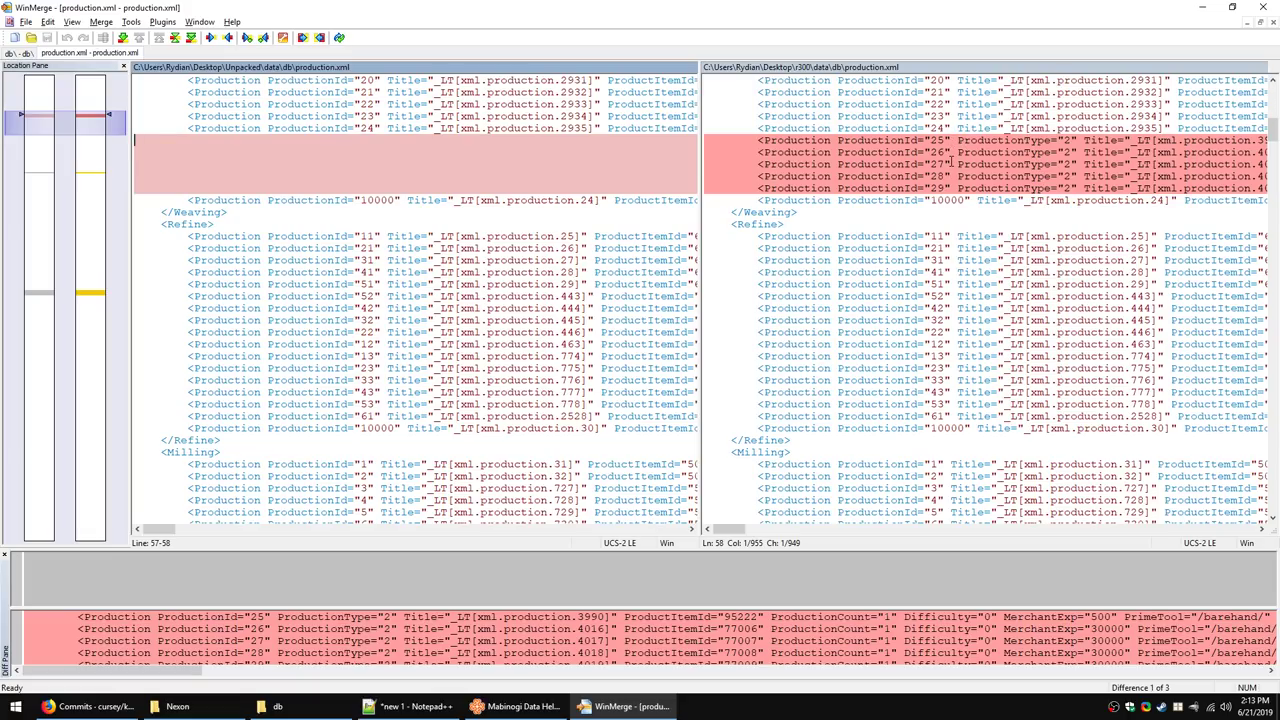
Step: Switch to Mabinogi Data Helper, show the Carpentry crafting list sorted by craft ID, and recheck the new production IDs in WinMerge
{"action": "key", "text": "alt+Tab"}
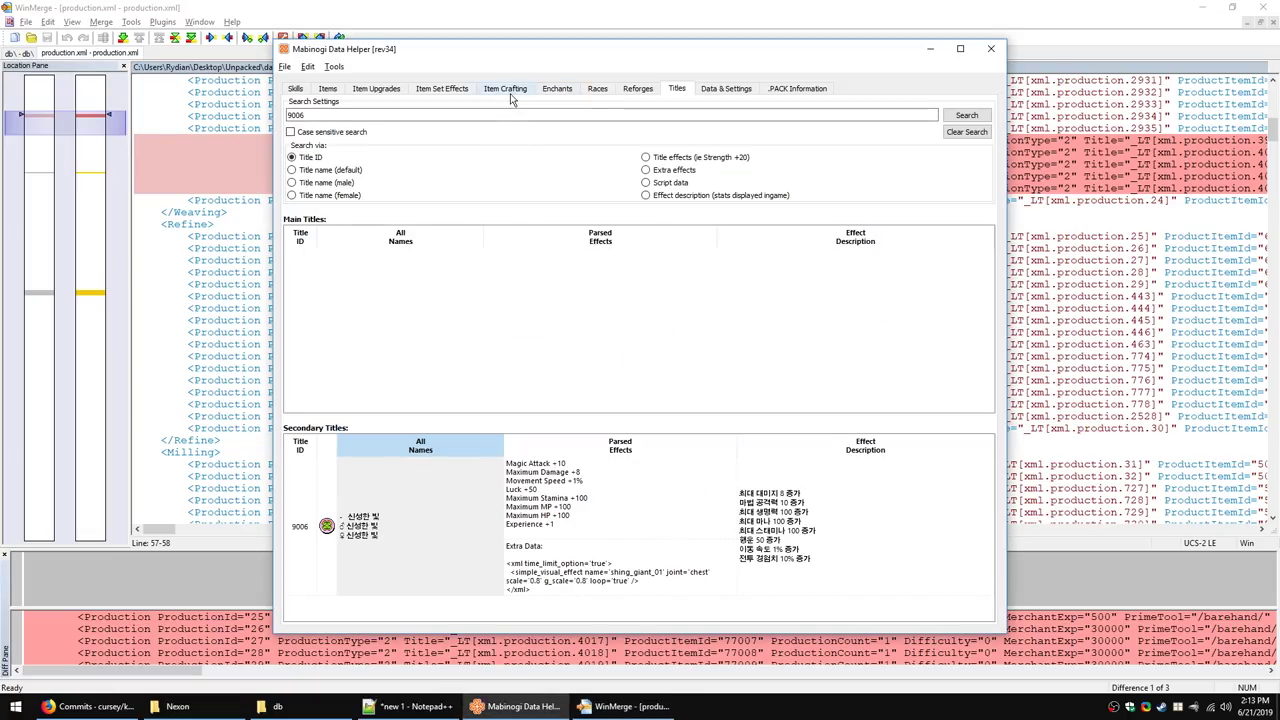
{"action": "left_click", "coordinate": [509, 94]}
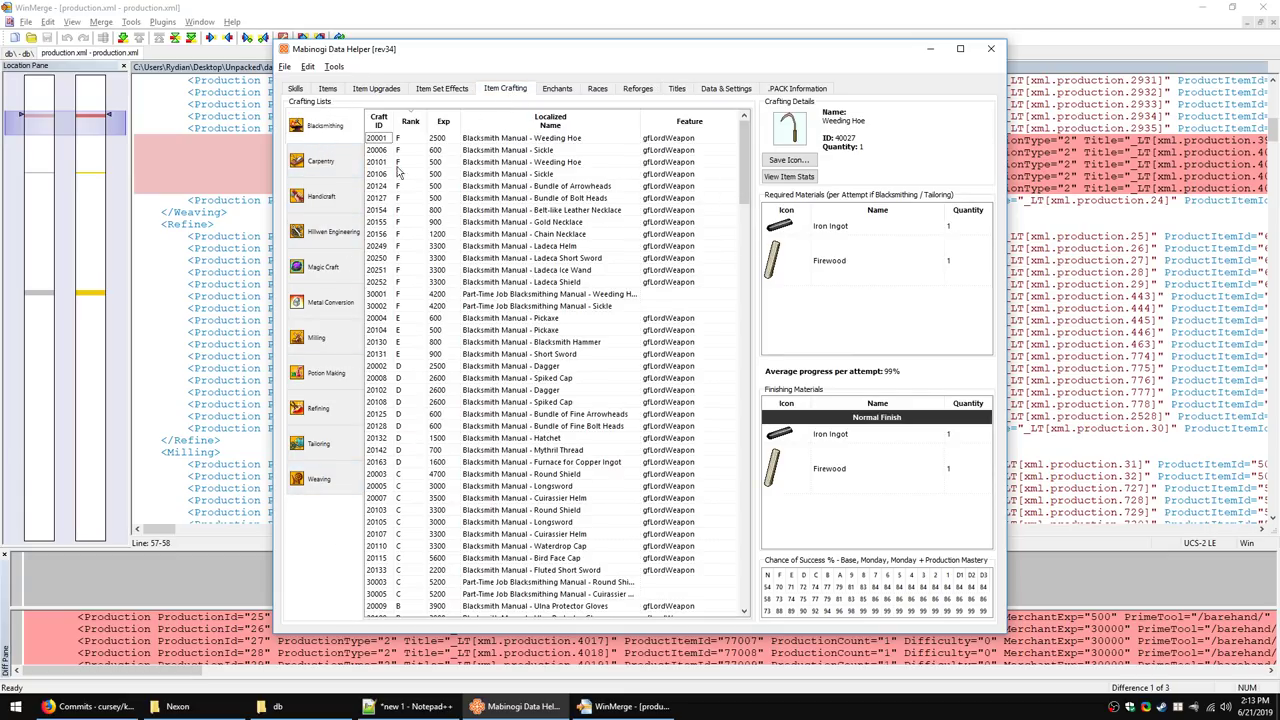
{"action": "left_click", "coordinate": [320, 159]}
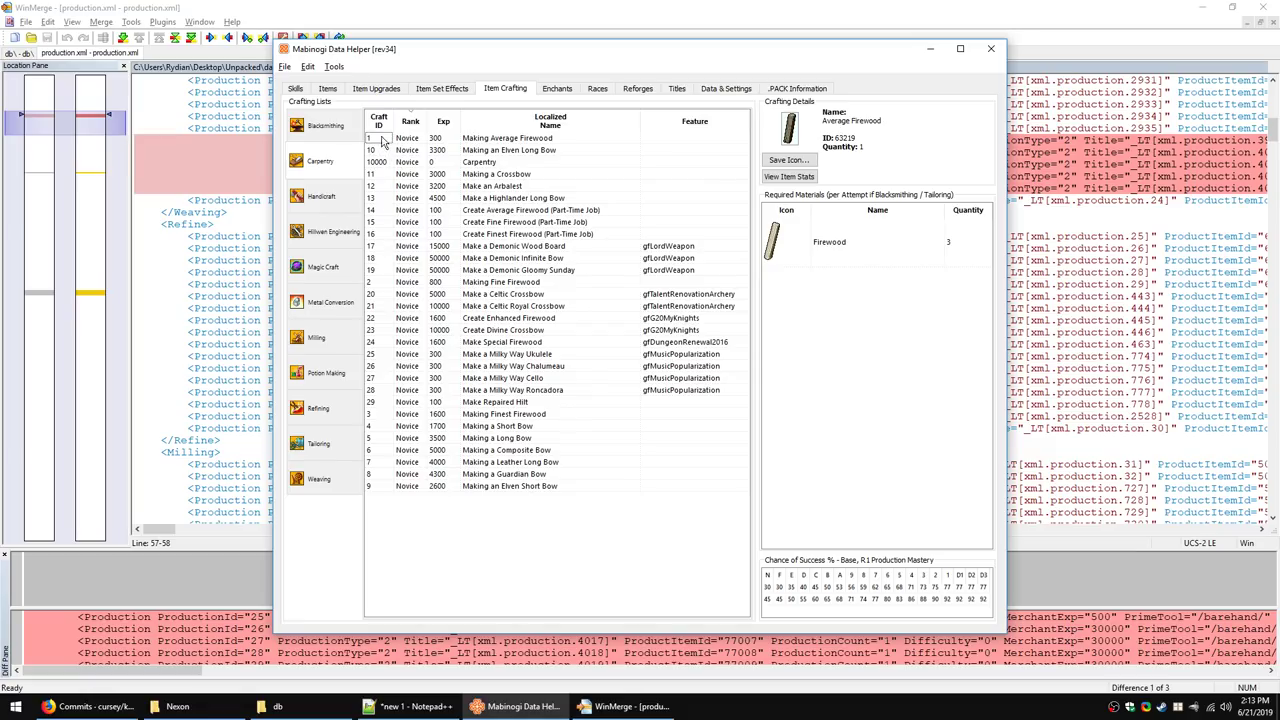
{"action": "key", "text": "alt+Tab"}
{"action": "key", "text": "alt+Tab"}
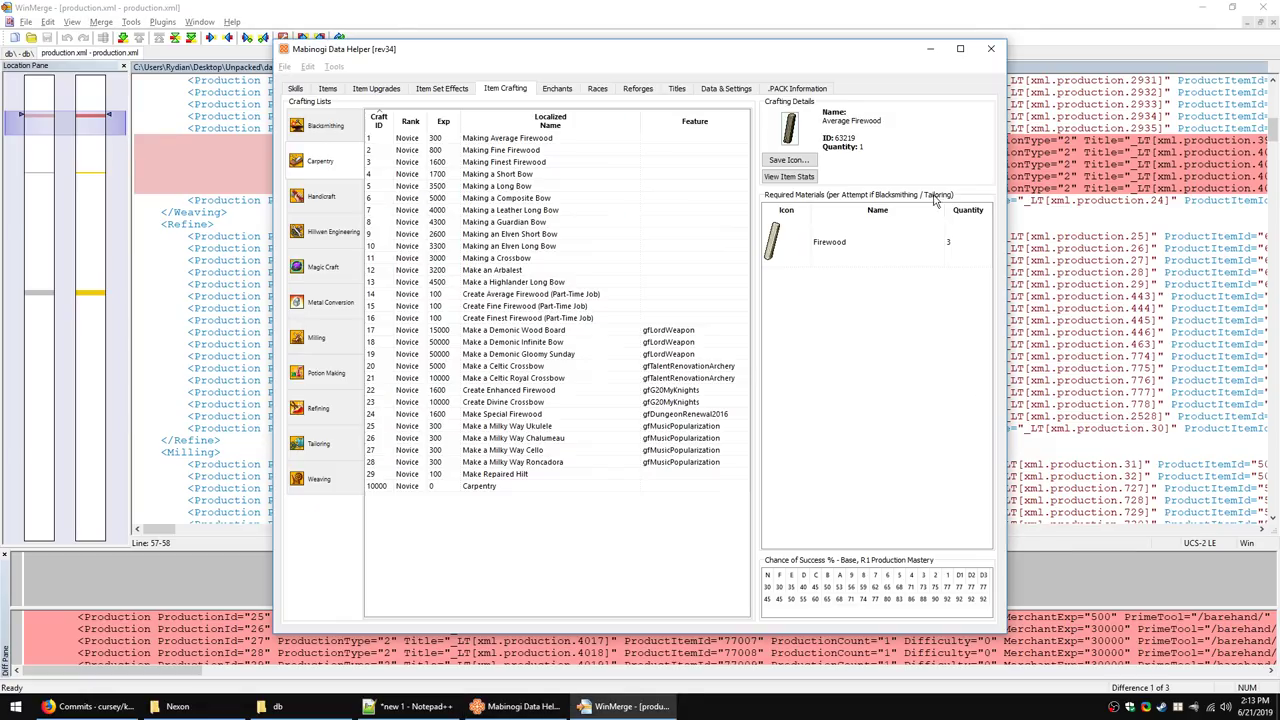
Step: Review the crafting details of the Milky Way Ukulele, Chalumeau, Cello and Roncadora recipes
{"action": "left_click", "coordinate": [516, 428]}
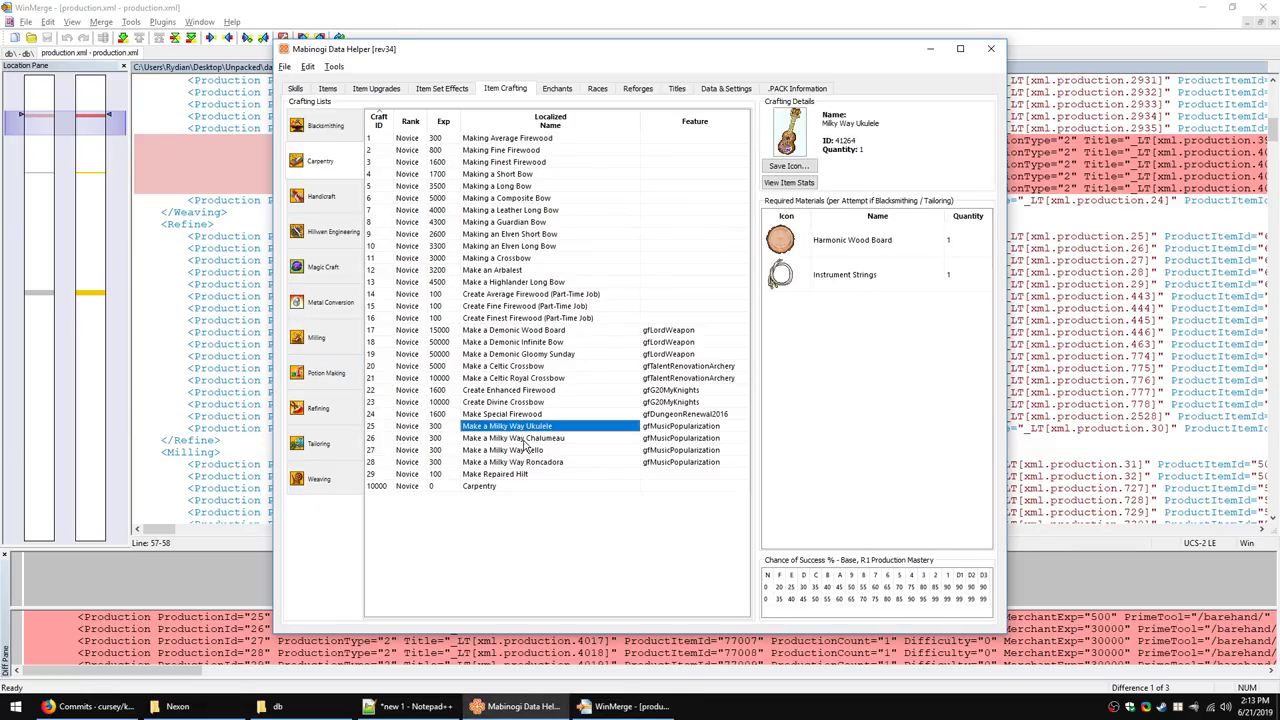
{"action": "key", "text": "Down"}
{"action": "key", "text": "Down"}
{"action": "key", "text": "Down"}
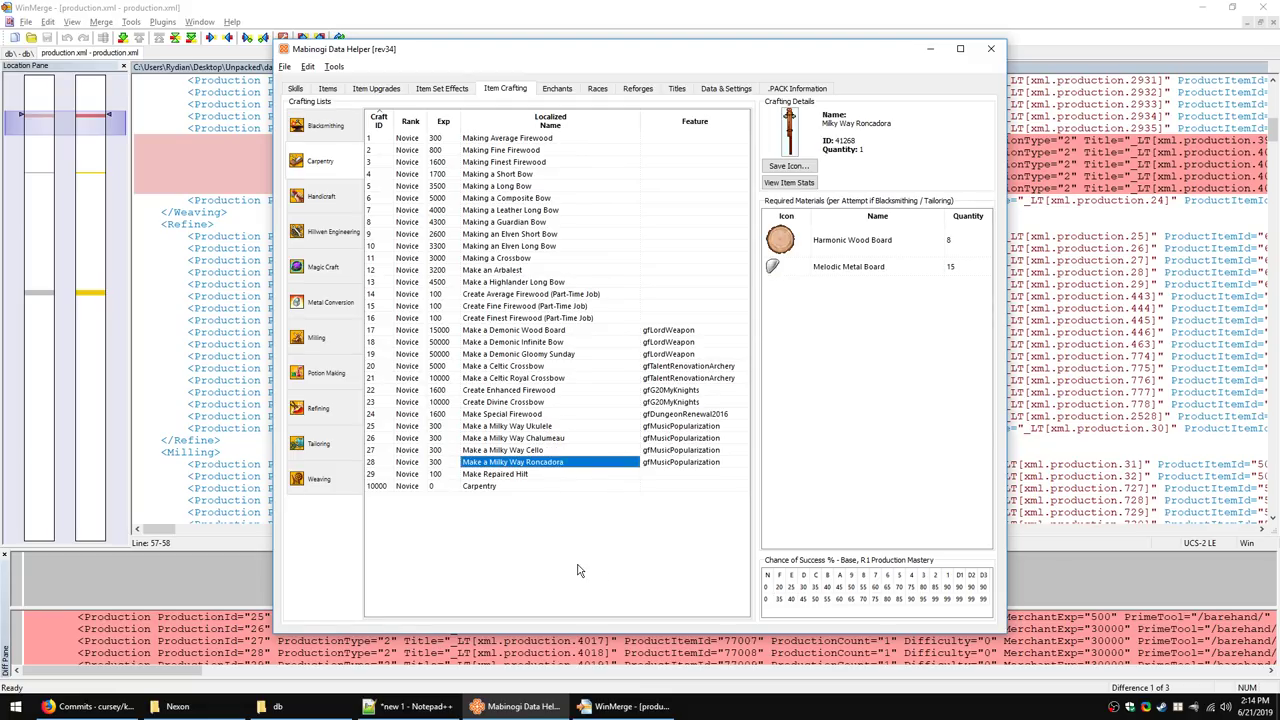
{"action": "key", "text": "Up"}
{"action": "key", "text": "Up"}
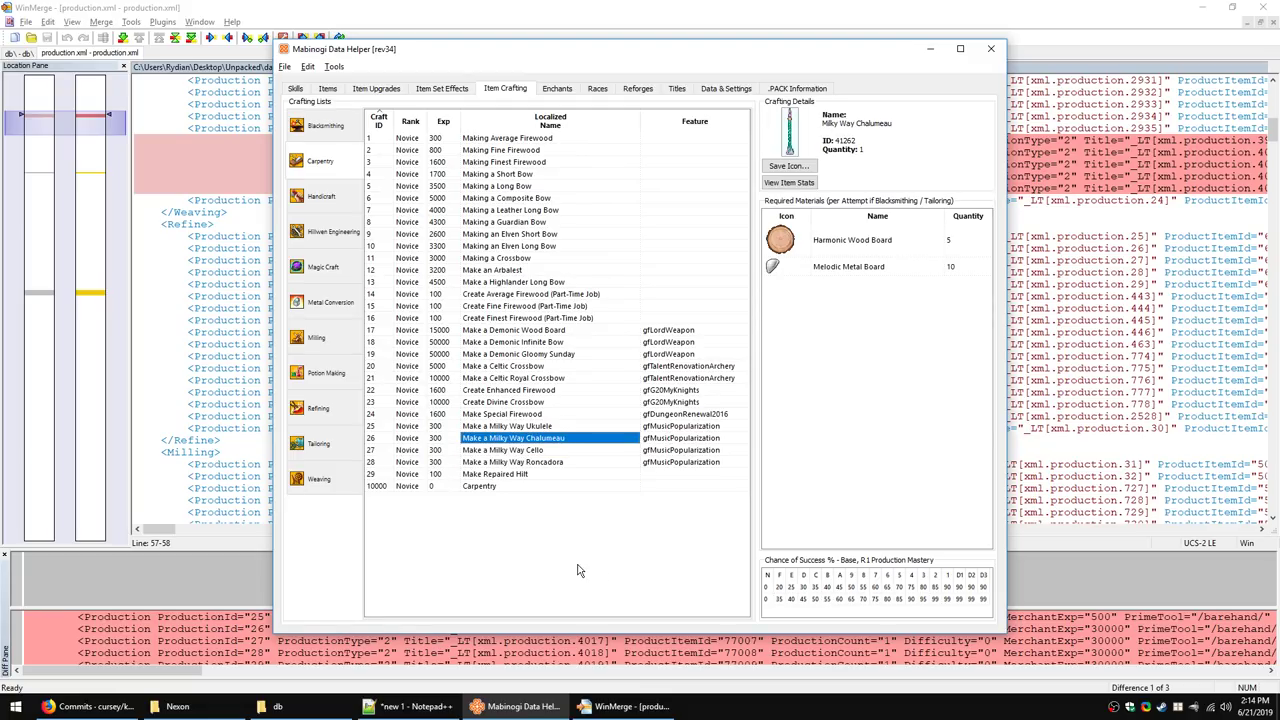
{"action": "key", "text": "Up"}
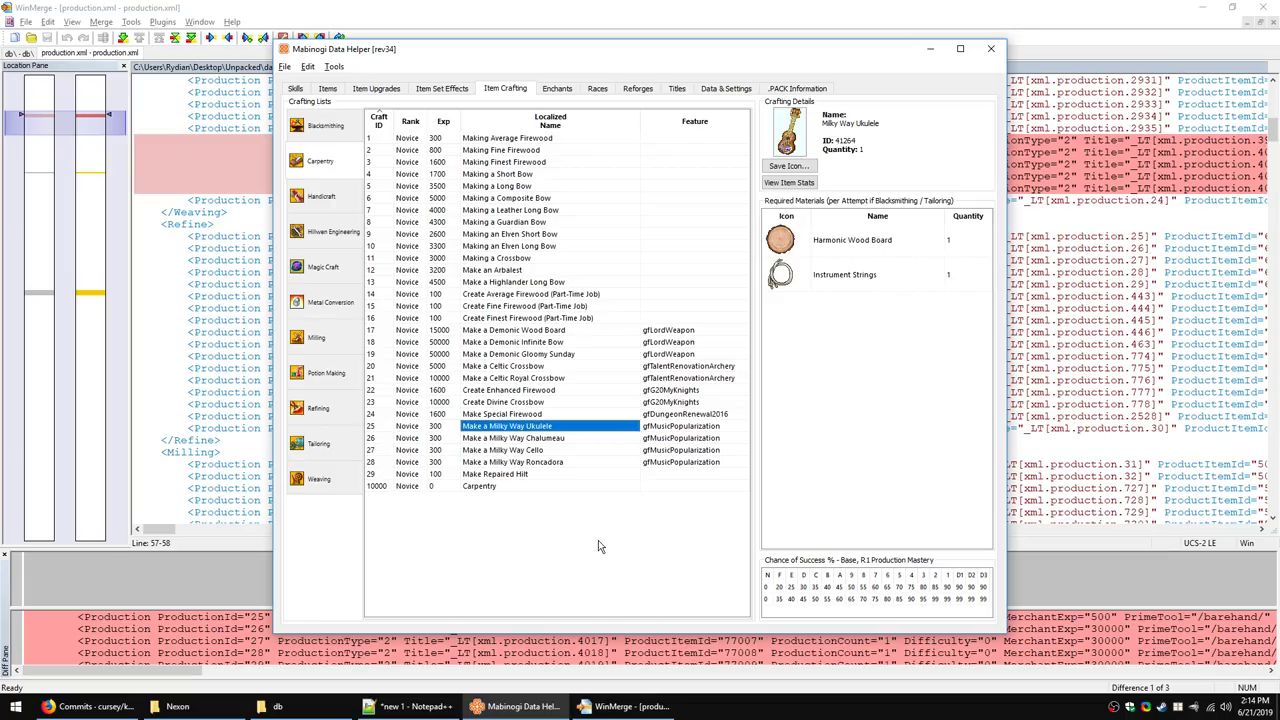
Step: Check which production.xml section holds the new IDs 25 to 29 in WinMerge, and show the Weaving crafting list in Mabinogi Data Helper
{"action": "key", "text": "alt+Tab"}
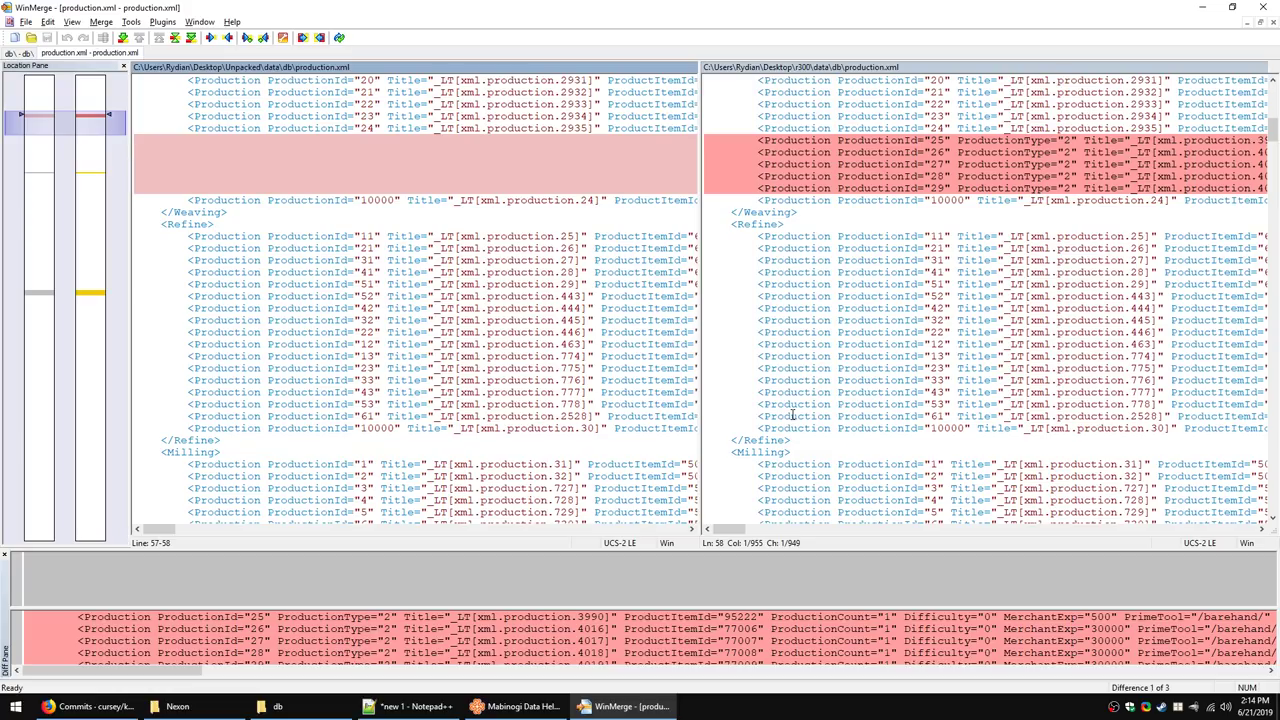
{"action": "scroll", "coordinate": [793, 414], "scroll_direction": "down", "scroll_amount": 5}
{"action": "scroll", "coordinate": [795, 410], "scroll_direction": "up", "scroll_amount": 15}
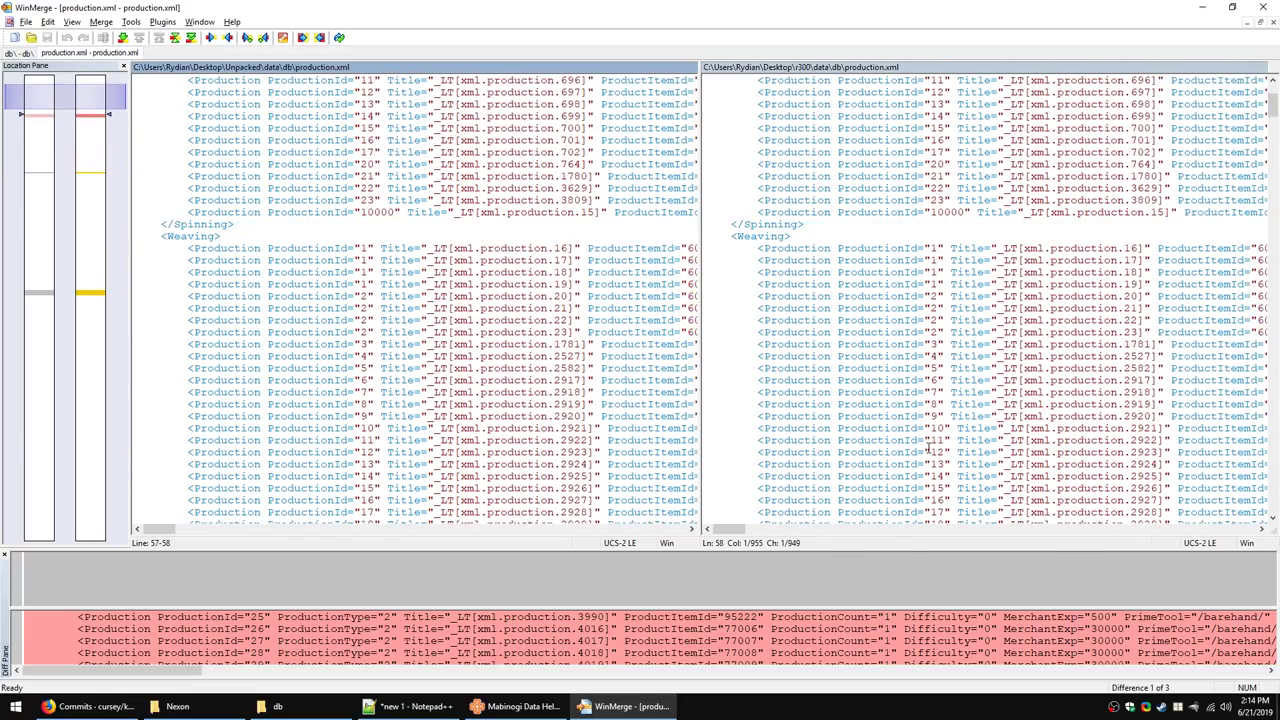
{"action": "scroll", "coordinate": [929, 447], "scroll_direction": "up", "scroll_amount": 5}
{"action": "scroll", "coordinate": [914, 389], "scroll_direction": "down", "scroll_amount": 10}
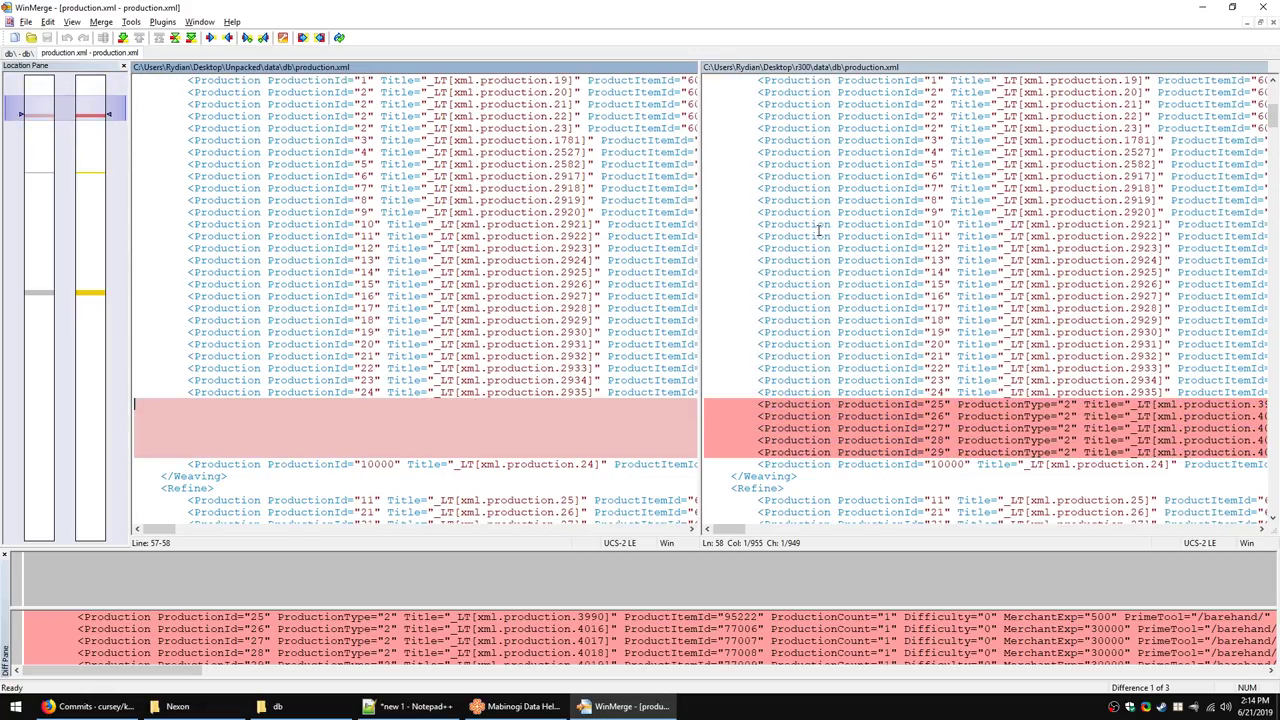
{"action": "scroll", "coordinate": [822, 279], "scroll_direction": "down", "scroll_amount": 5}
{"action": "scroll", "coordinate": [822, 279], "scroll_direction": "up", "scroll_amount": 4}
{"action": "key", "text": "alt+Tab"}
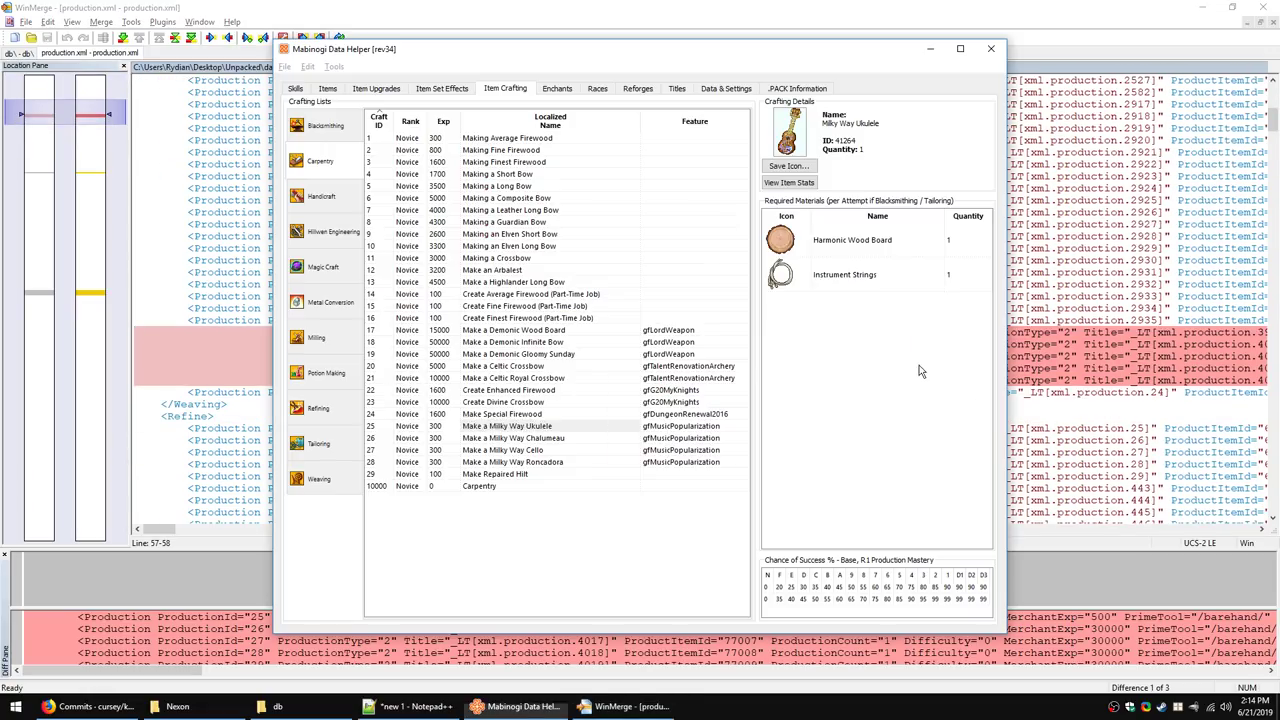
{"action": "left_click", "coordinate": [322, 477]}
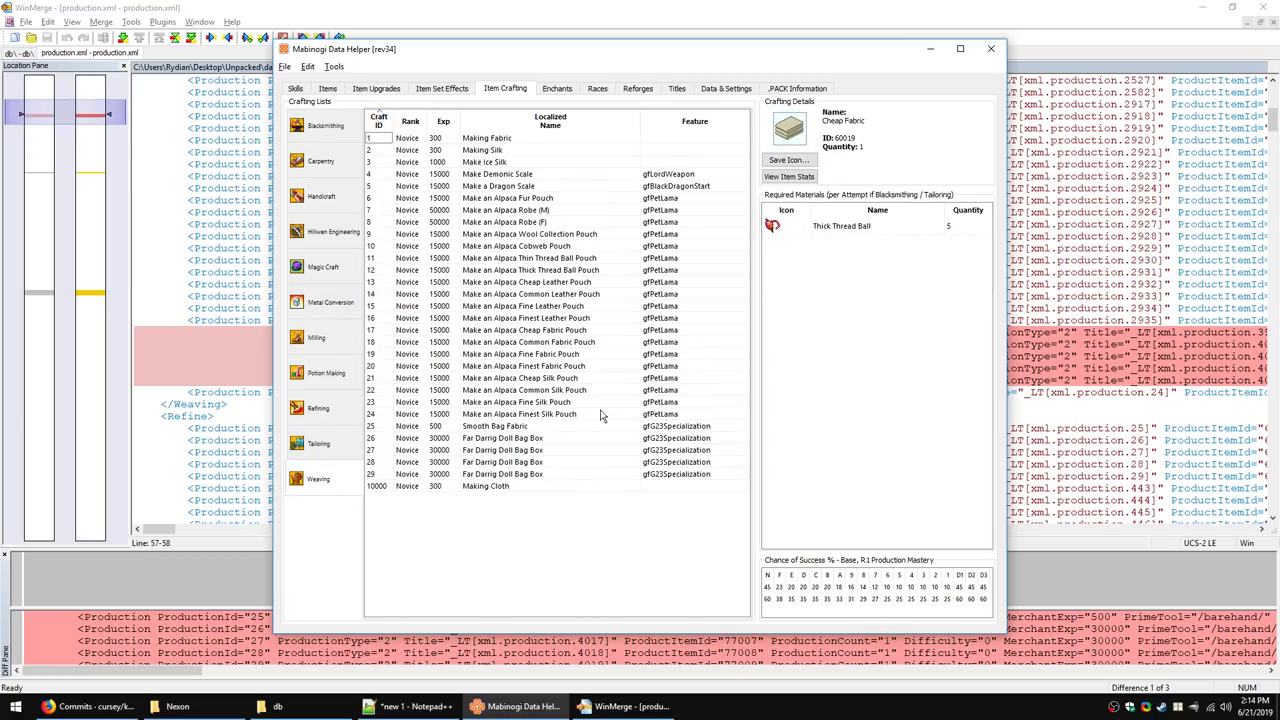
Step: Recheck the new production IDs in WinMerge, and review the crafting details of the Smooth Bag Fabric and Far Darrig Doll Bag Box recipes
{"action": "key", "text": "alt+Tab"}
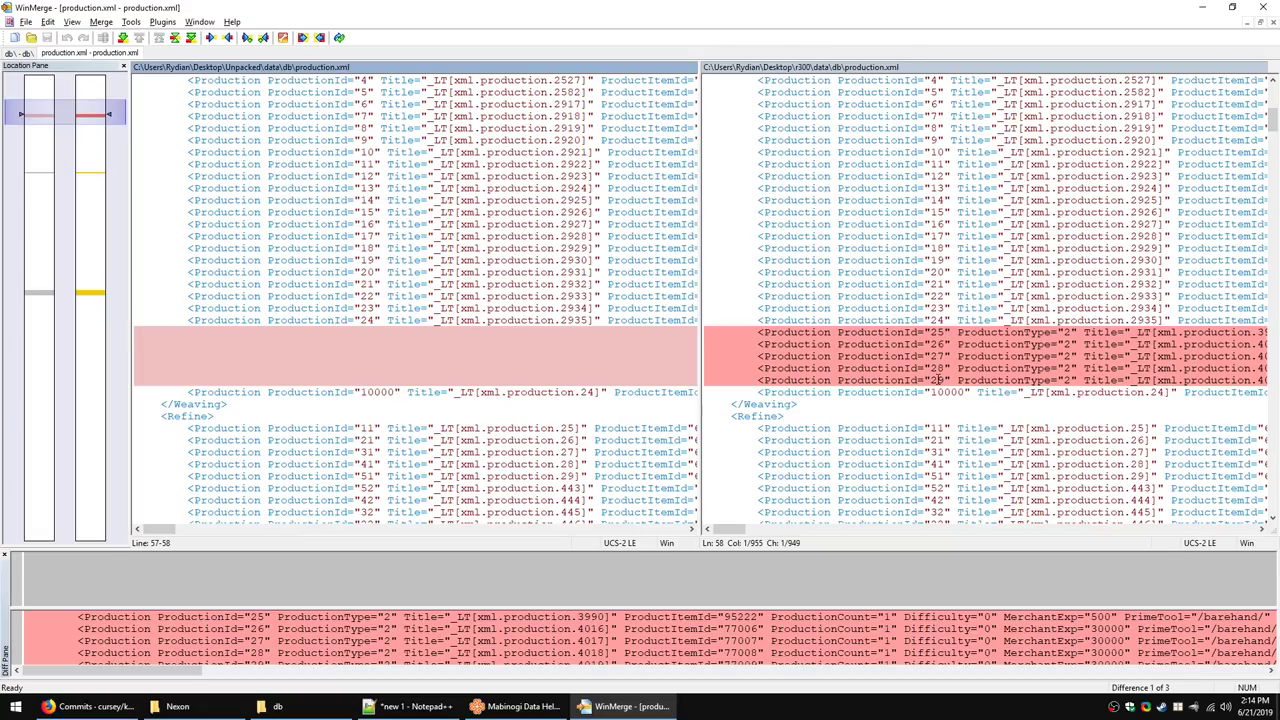
{"action": "key", "text": "alt+Tab"}
{"action": "left_click", "coordinate": [485, 428]}
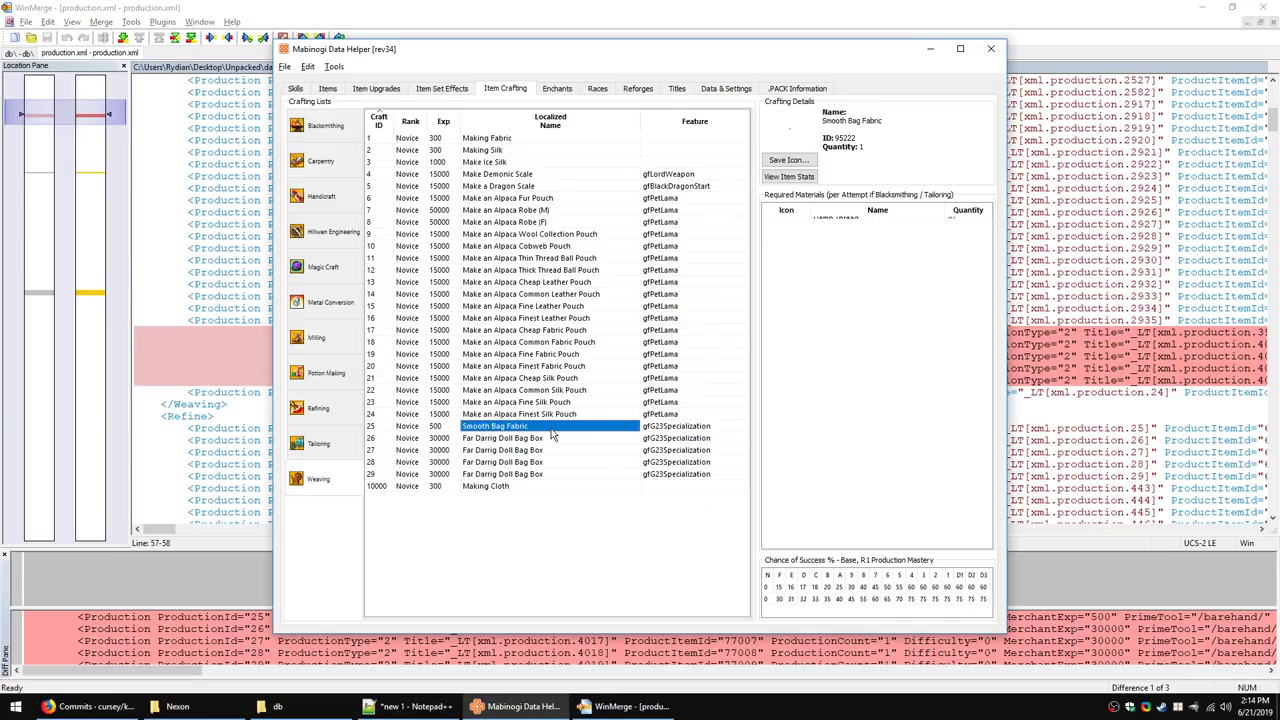
{"action": "key", "text": "Down"}
{"action": "key", "text": "Down"}
{"action": "key", "text": "Down"}
{"action": "key", "text": "Down"}
{"action": "key", "text": "Up"}
{"action": "key", "text": "Up"}
{"action": "key", "text": "Up"}
{"action": "key", "text": "Up"}
{"action": "key", "text": "Down"}
{"action": "key", "text": "Down"}
{"action": "key", "text": "Down"}
{"action": "key", "text": "Down"}
{"action": "key", "text": "Down"}
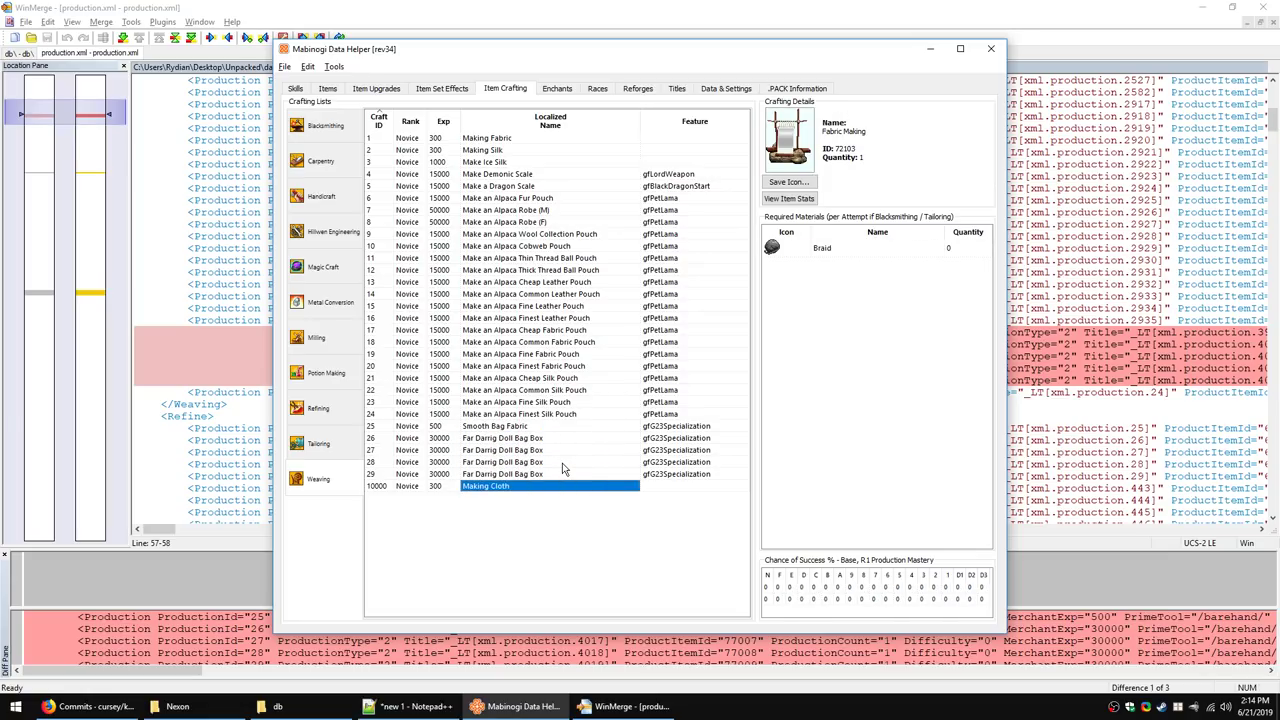
{"action": "key", "text": "Up"}
{"action": "key", "text": "Up"}
{"action": "key", "text": "Up"}
{"action": "key", "text": "Up"}
{"action": "key", "text": "Up"}
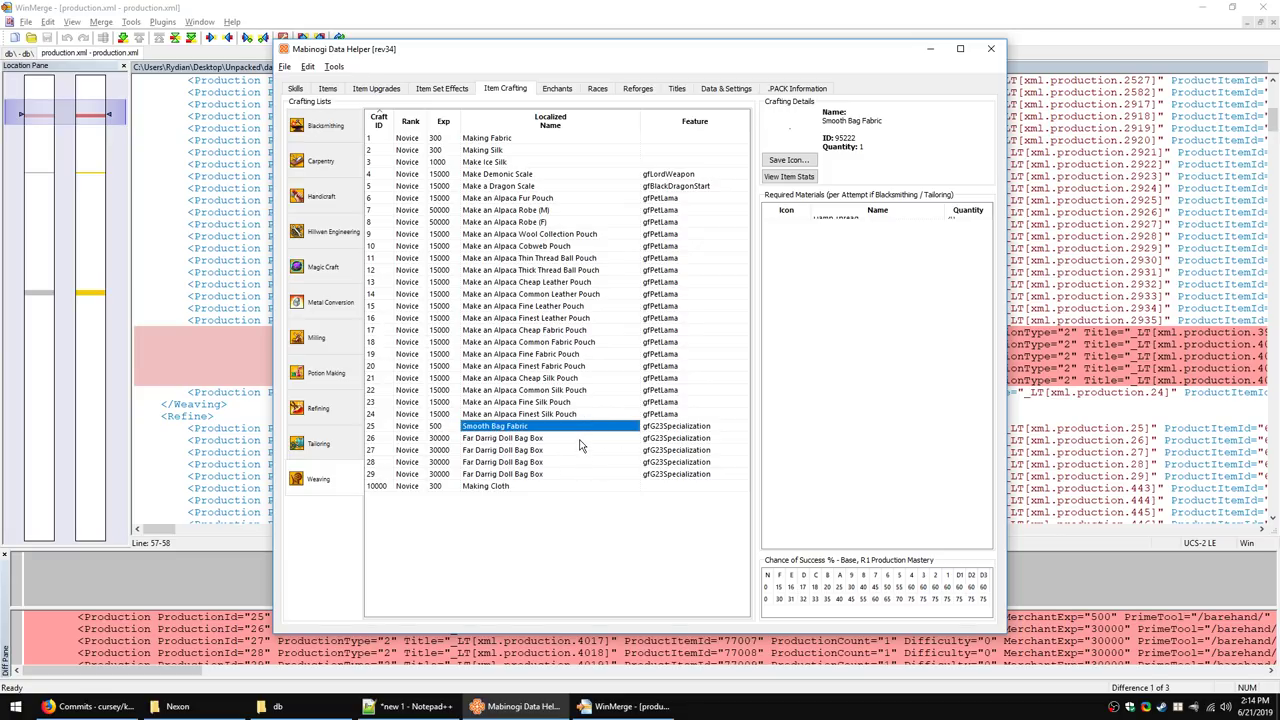
{"action": "key", "text": "Down"}
{"action": "key", "text": "Up"}
{"action": "key", "text": "Down"}
{"action": "key", "text": "Up"}
Step: Go to the second production.xml difference in WinMerge, and show the end of the Potion Making crafting list in Mabinogi Data Helper
{"action": "key", "text": "alt+Tab"}
{"action": "key", "text": "Escape"}
{"action": "key", "text": "alt+Tab"}
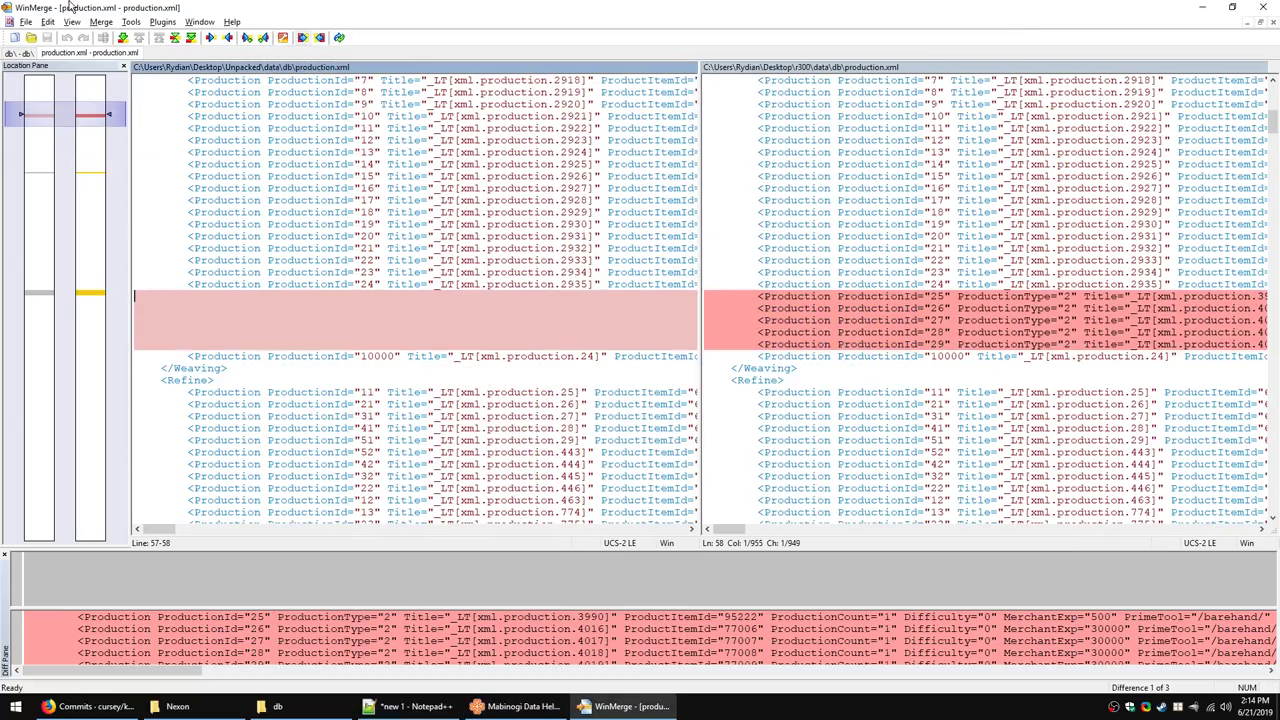
{"action": "left_click", "coordinate": [123, 38]}
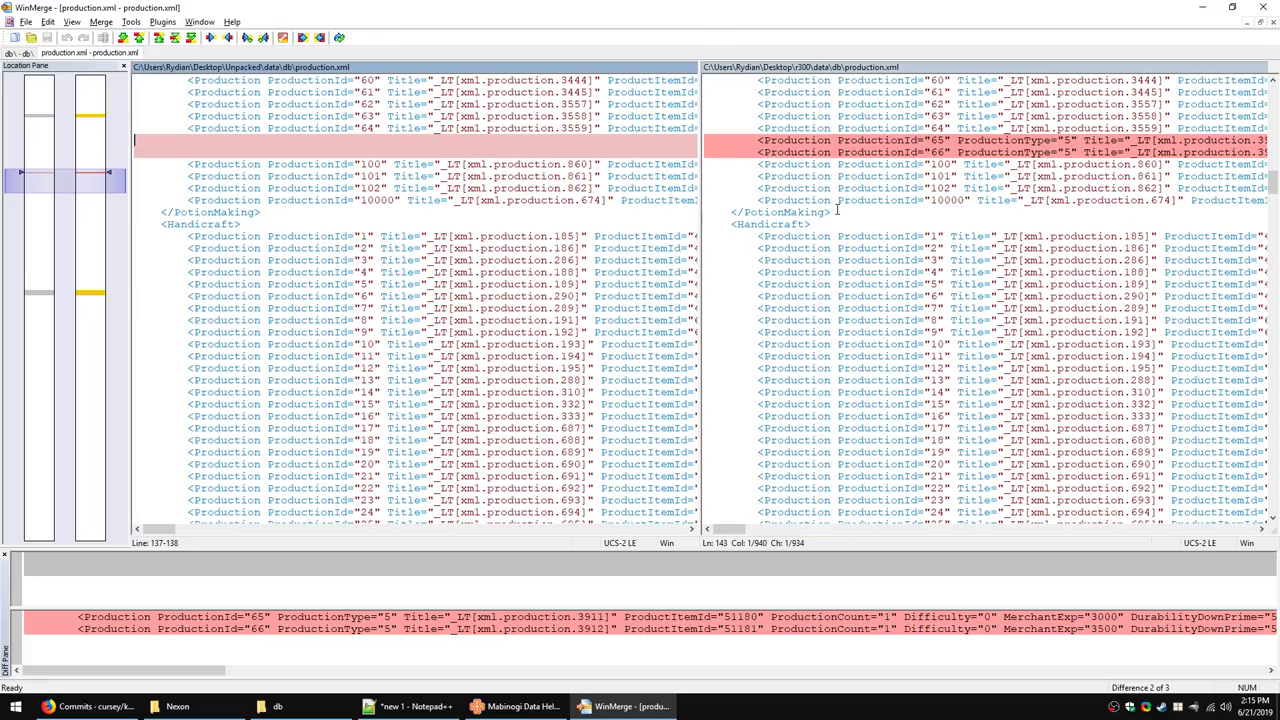
{"action": "key", "text": "alt+Tab"}
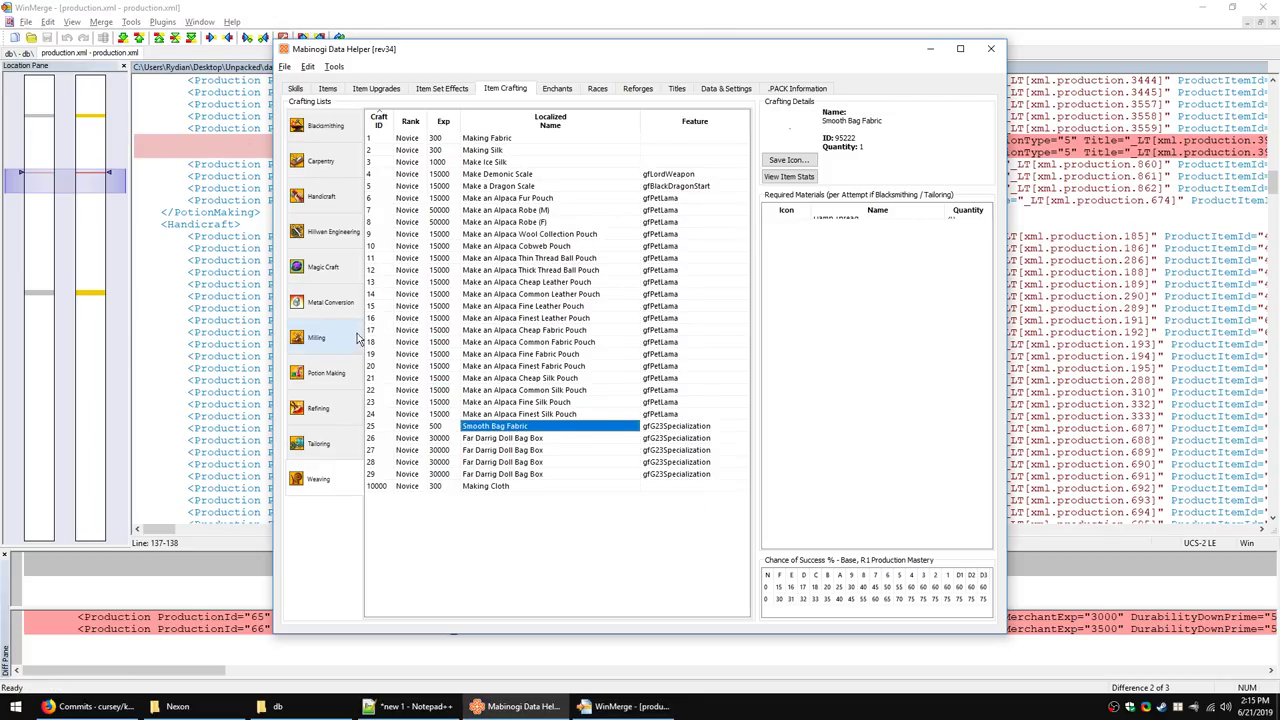
{"action": "left_click", "coordinate": [338, 378]}
{"action": "scroll", "coordinate": [395, 300], "scroll_direction": "down", "scroll_amount": 4}
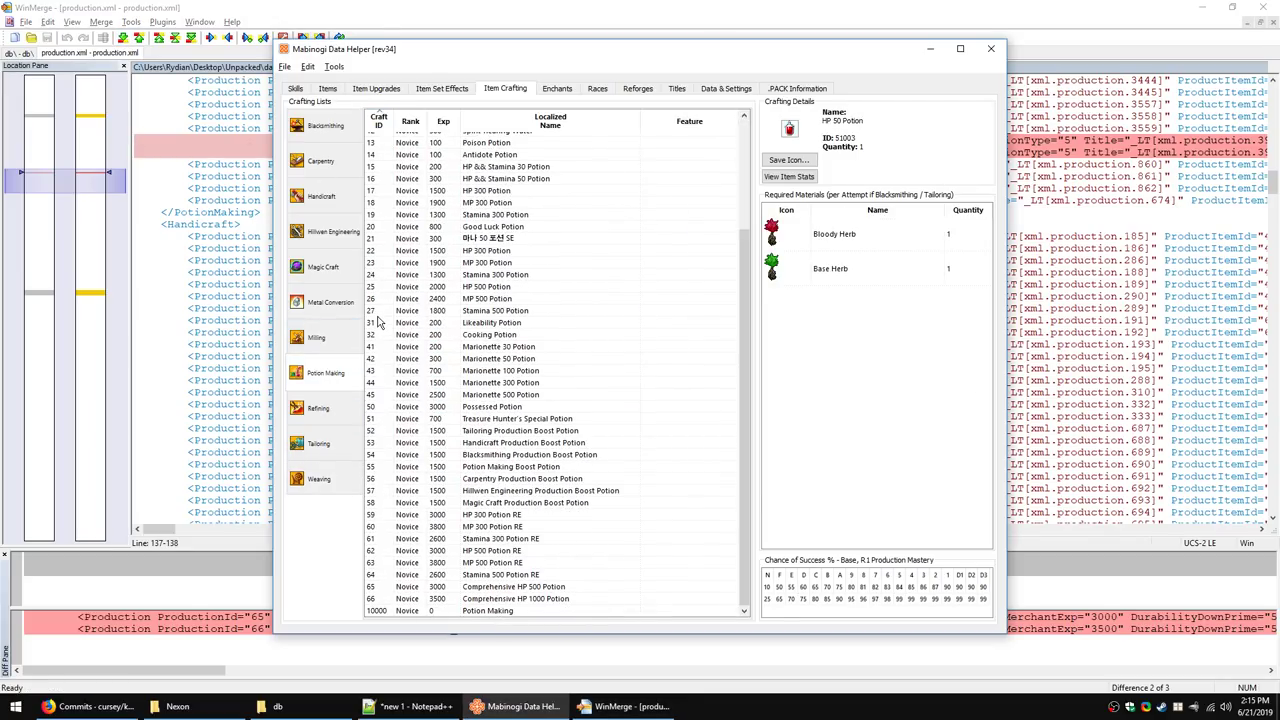
Step: Review the crafting details of the Comprehensive HP 500 Potion and Comprehensive HP 1000 Potion recipes
{"action": "left_click", "coordinate": [524, 587]}
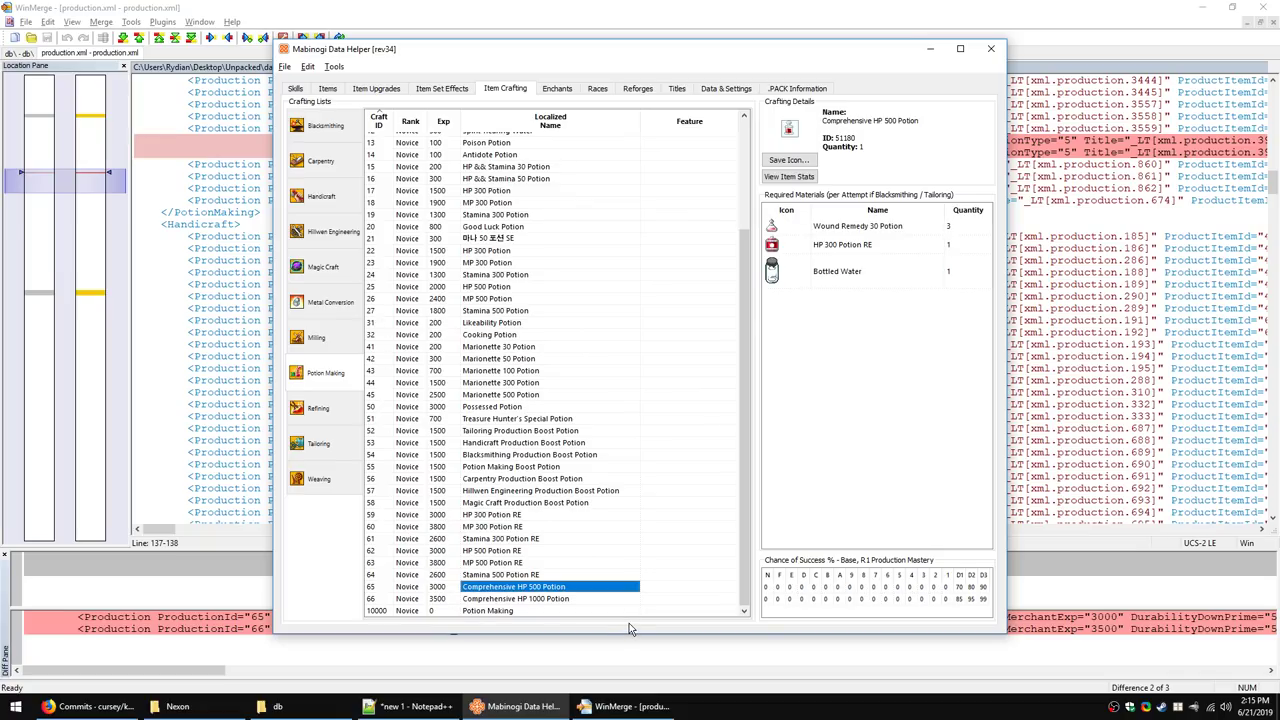
{"action": "key", "text": "Down"}
{"action": "key", "text": "Up"}
{"action": "key", "text": "Down"}
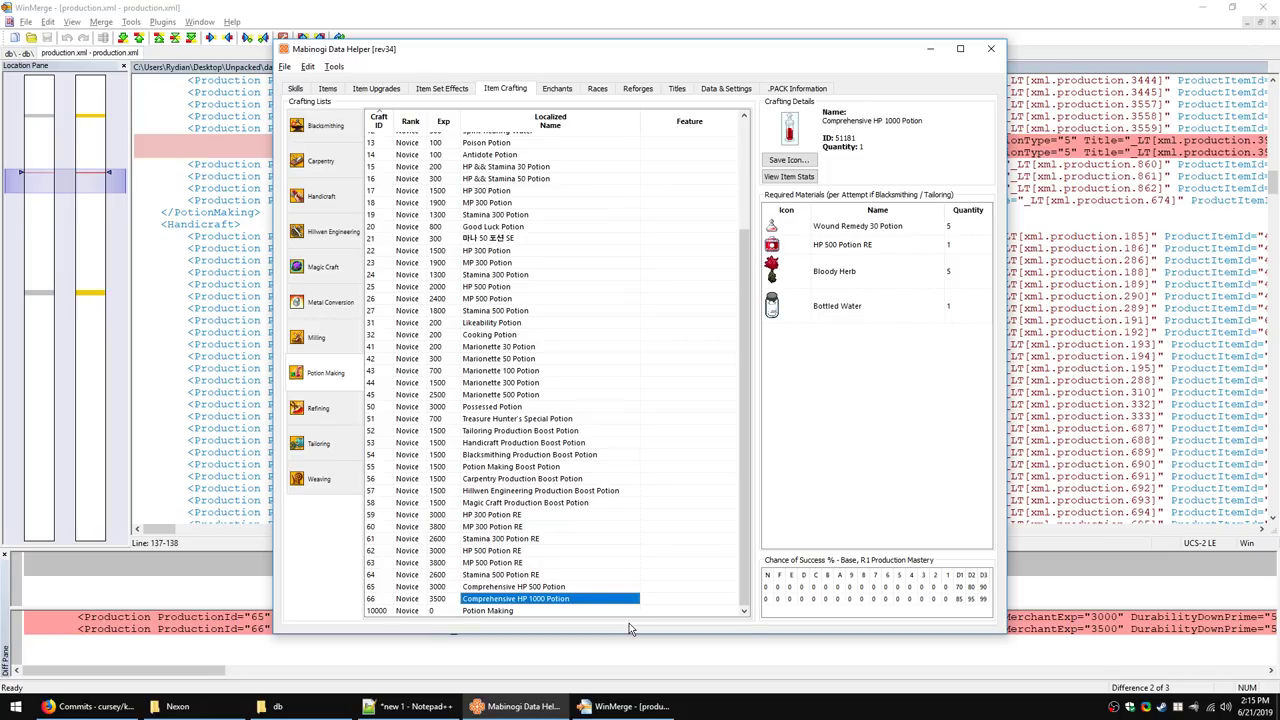
{"action": "key", "text": "Up"}
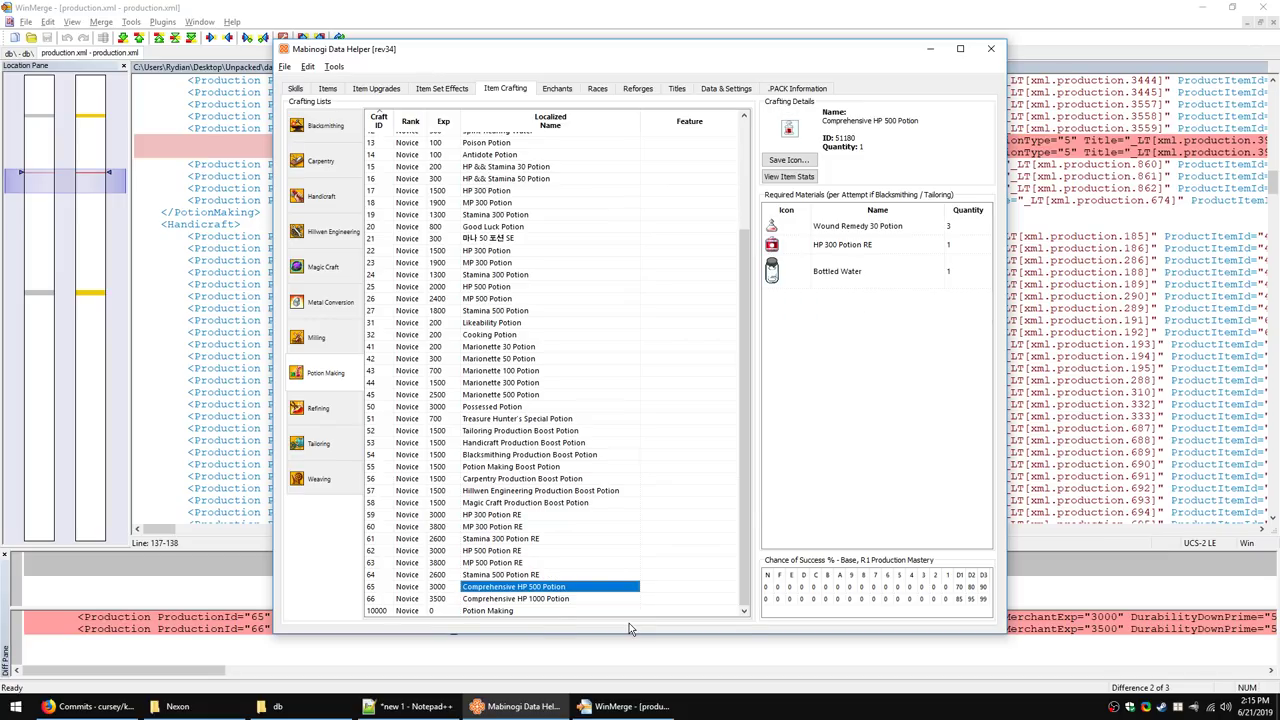
Step: Search the items by localized name for "compreh"
{"action": "left_click", "coordinate": [328, 89]}
{"action": "type", "text": "compr"}
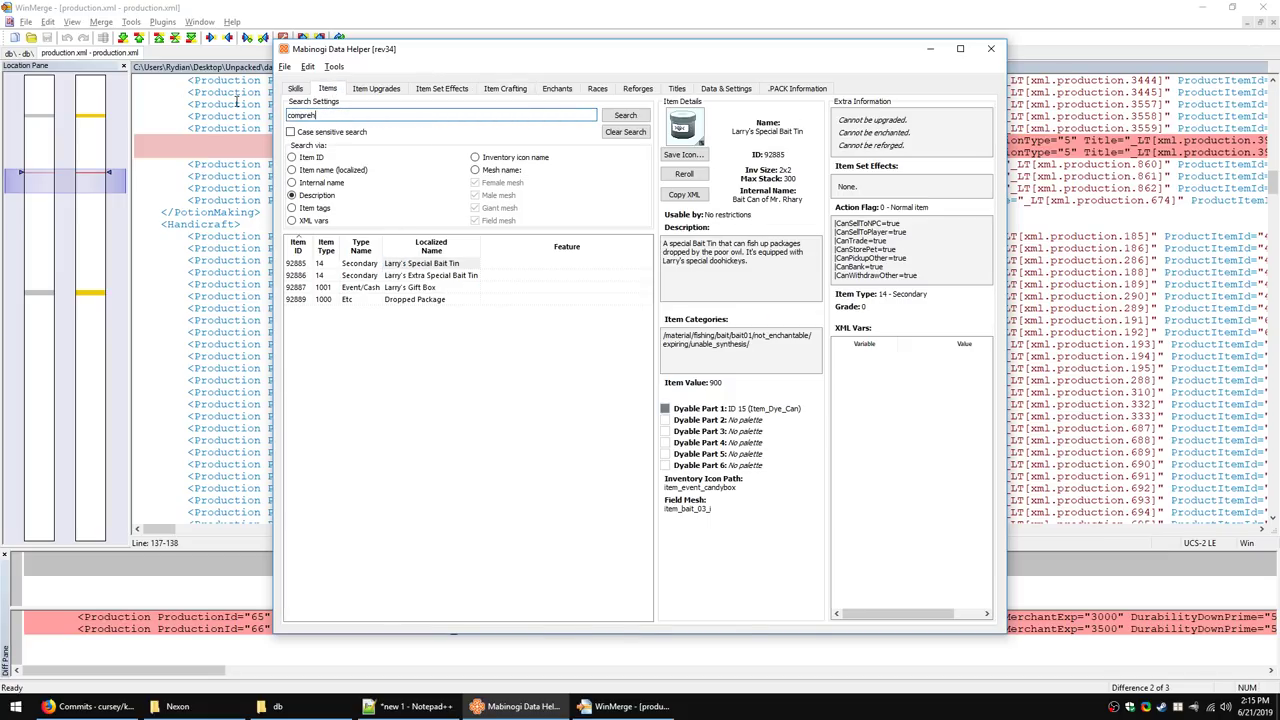
{"action": "type", "text": "eh"}
{"action": "key", "text": "Return"}
{"action": "left_click", "coordinate": [346, 170]}
{"action": "left_click", "coordinate": [616, 117]}
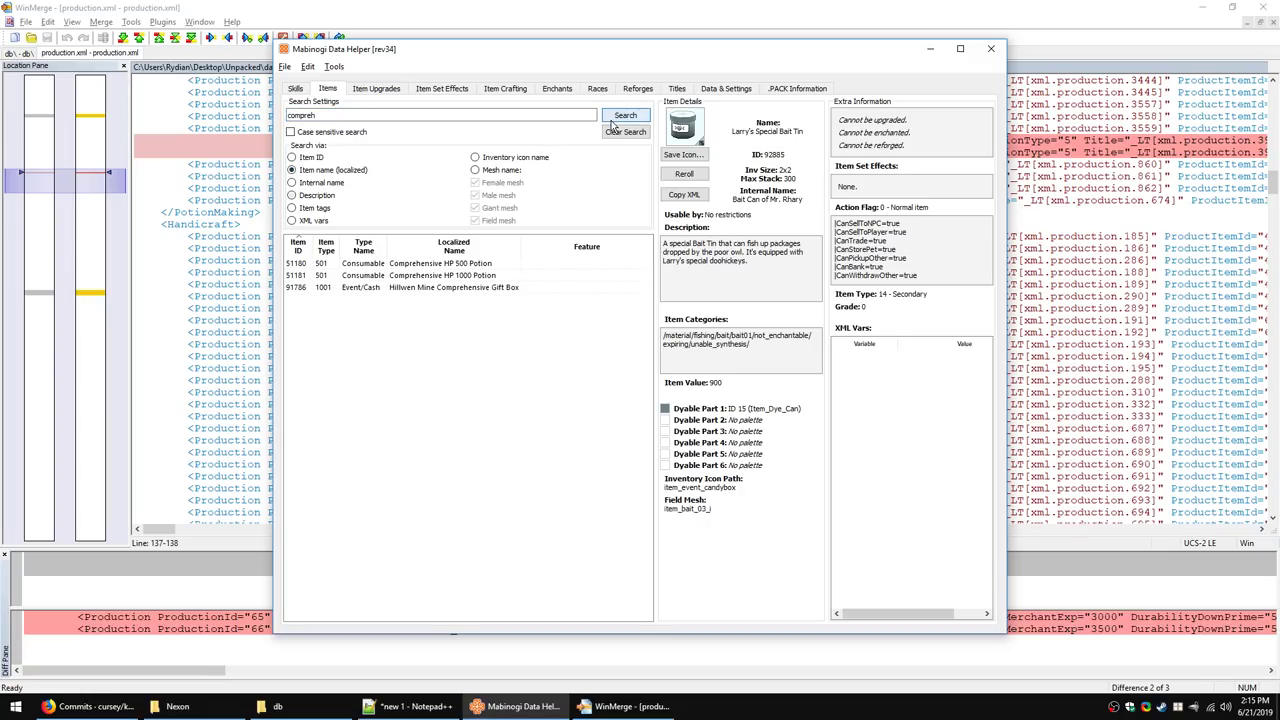
Step: Compare the item descriptions and properties of the Comprehensive HP 500 Potion and Comprehensive HP 1000 Potion
{"action": "left_click", "coordinate": [471, 264]}
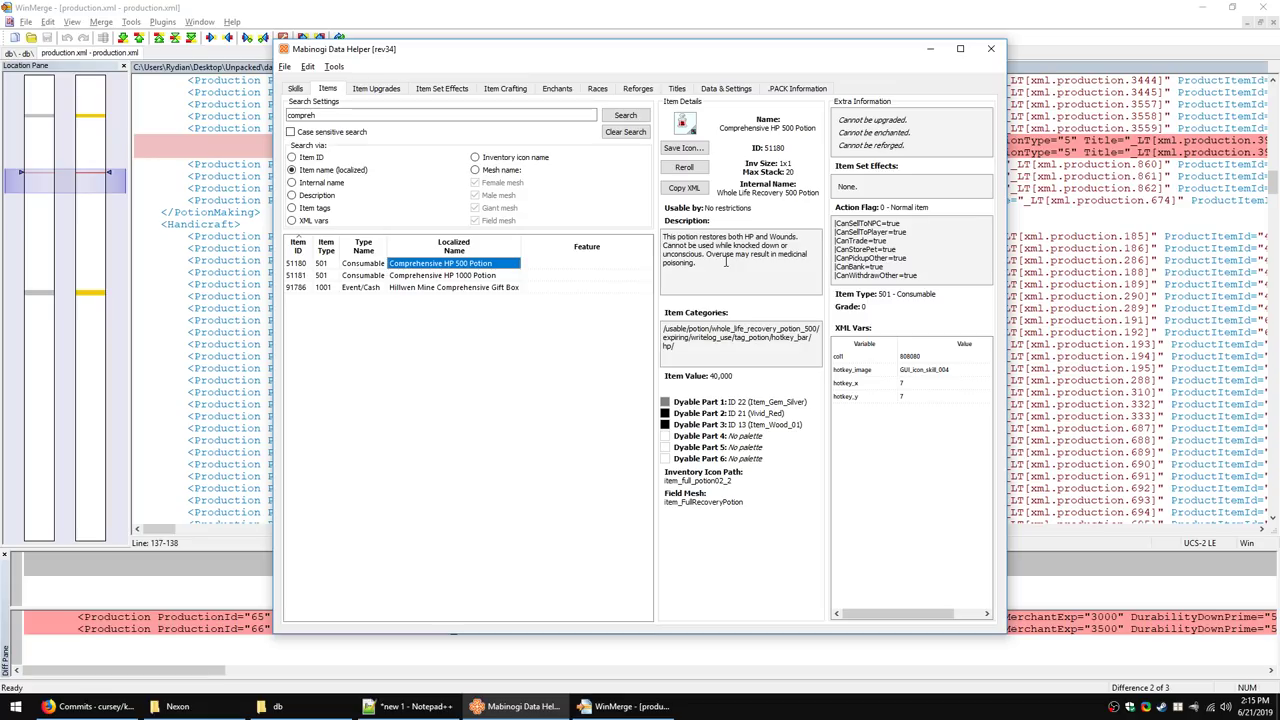
{"action": "left_click", "coordinate": [496, 275]}
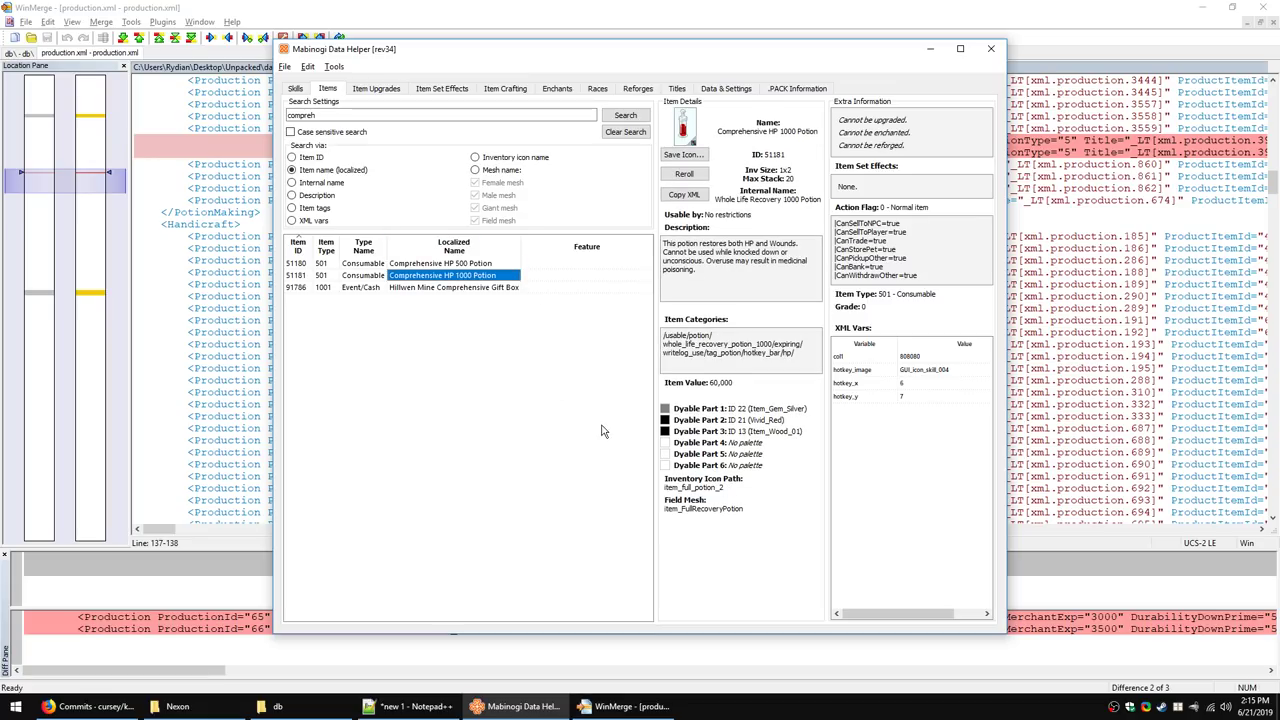
{"action": "key", "text": "Up"}
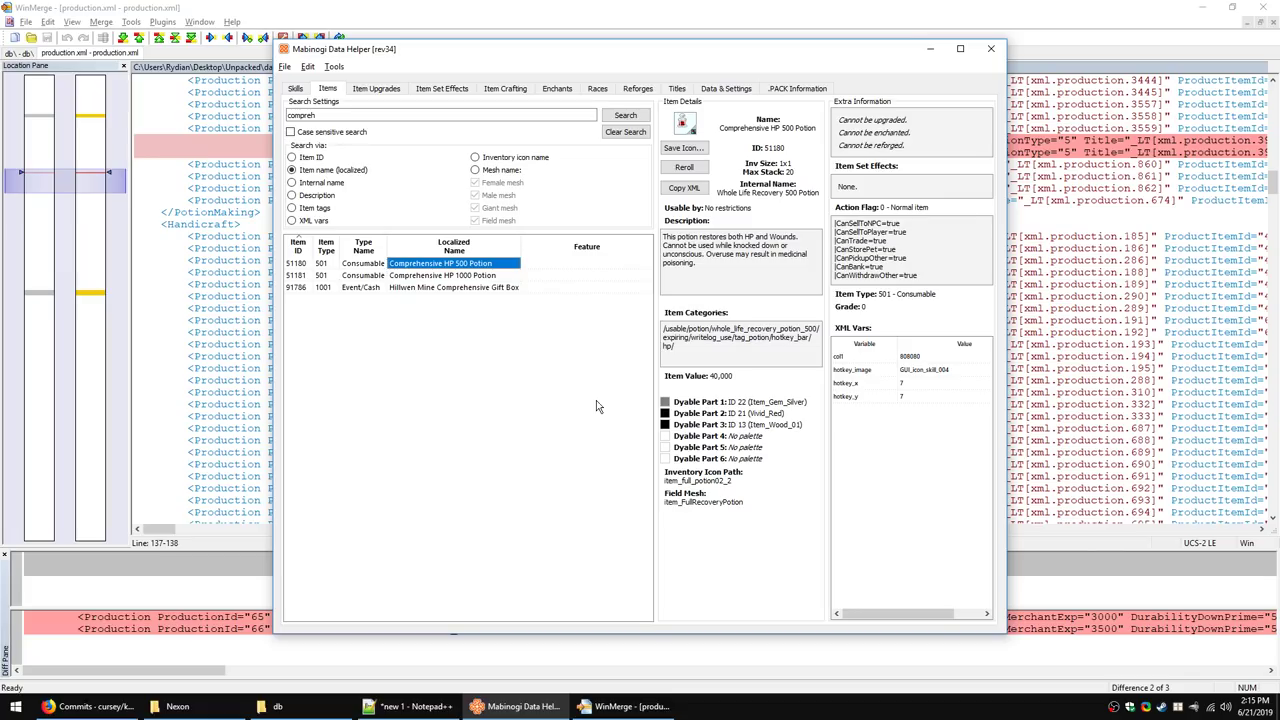
{"action": "key", "text": "Down"}
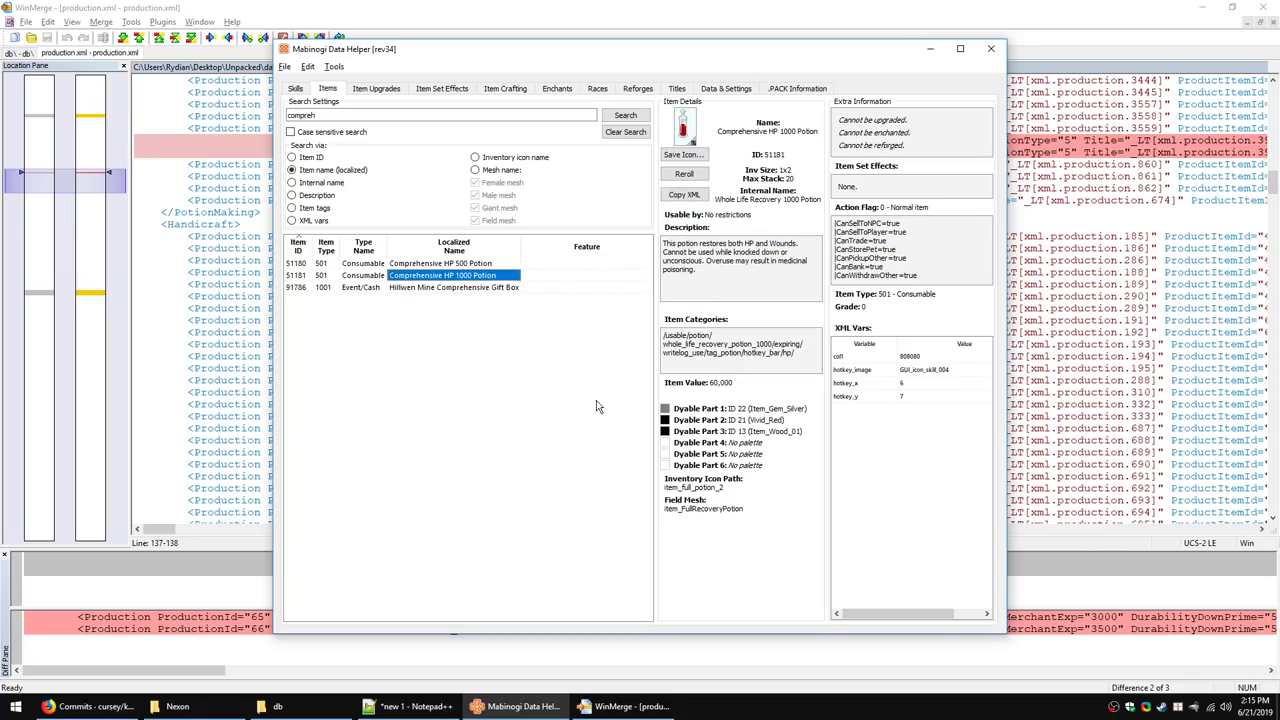
{"action": "key", "text": "Up"}
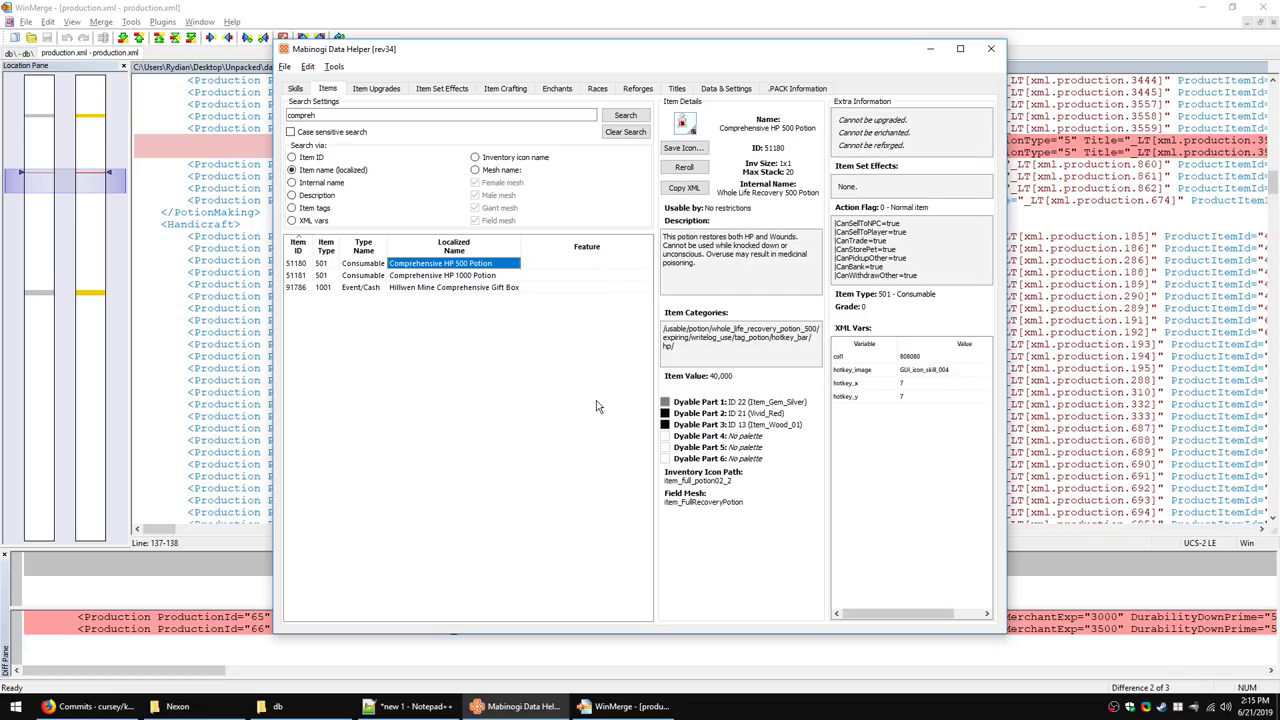
Step: Return to the Potion Making recipes and compare the required materials of the two Comprehensive HP potions
{"action": "left_click", "coordinate": [505, 89]}
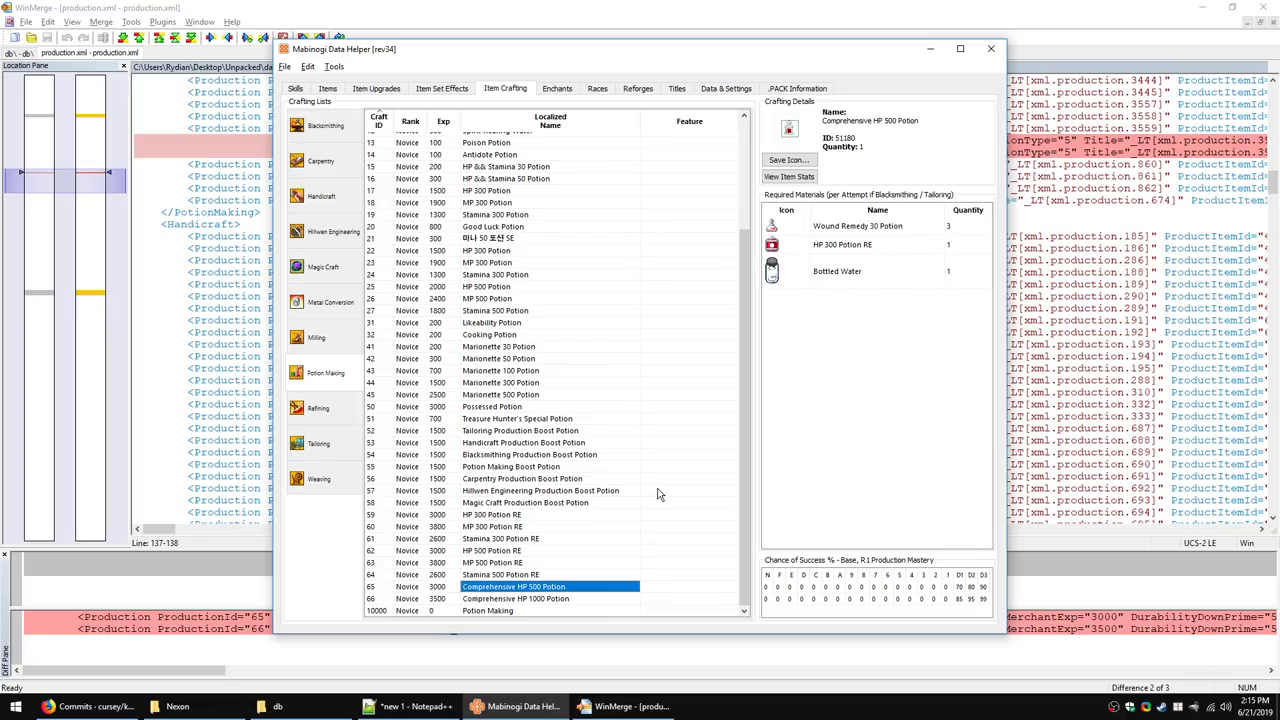
{"action": "left_click", "coordinate": [562, 598]}
{"action": "left_click", "coordinate": [578, 587]}
{"action": "left_click", "coordinate": [575, 599]}
{"action": "left_click", "coordinate": [562, 592]}
Step: Go to the third production.xml difference in WinMerge, and show the end of the Handicraft crafting list in Mabinogi Data Helper
{"action": "left_click", "coordinate": [135, 52]}
{"action": "left_click", "coordinate": [123, 38]}
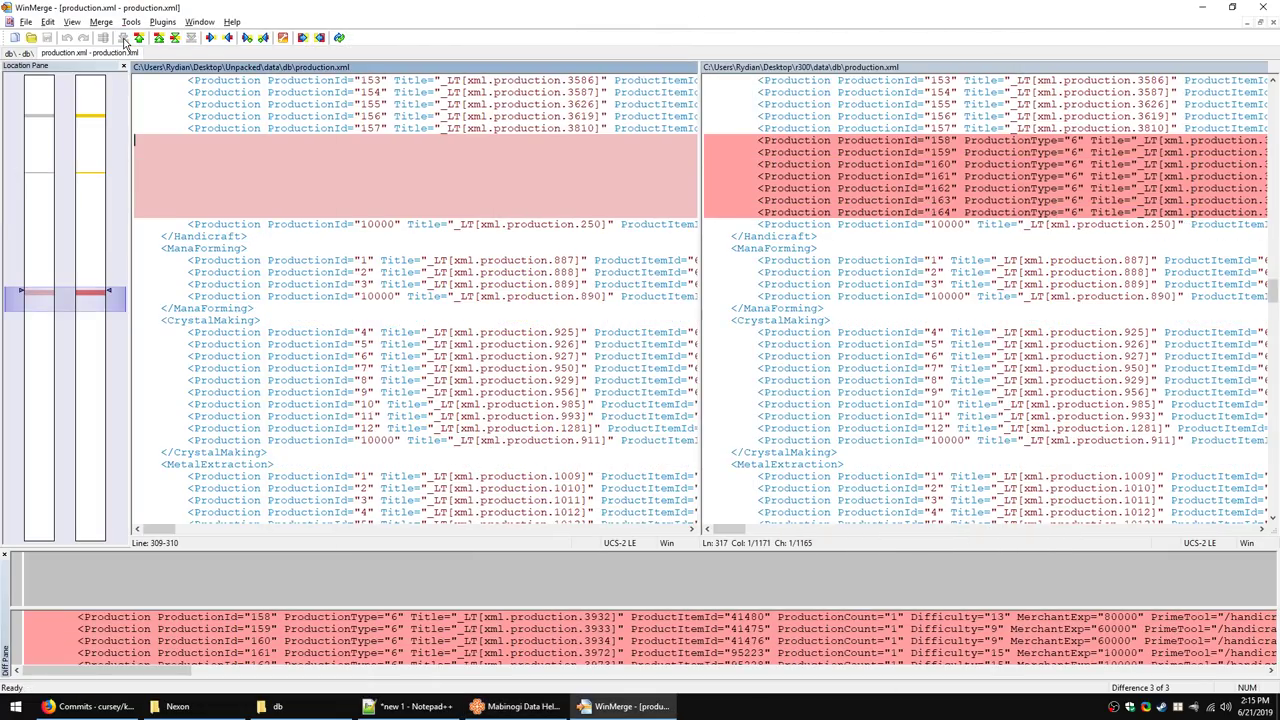
{"action": "key", "text": "alt+Tab"}
{"action": "left_click", "coordinate": [345, 195]}
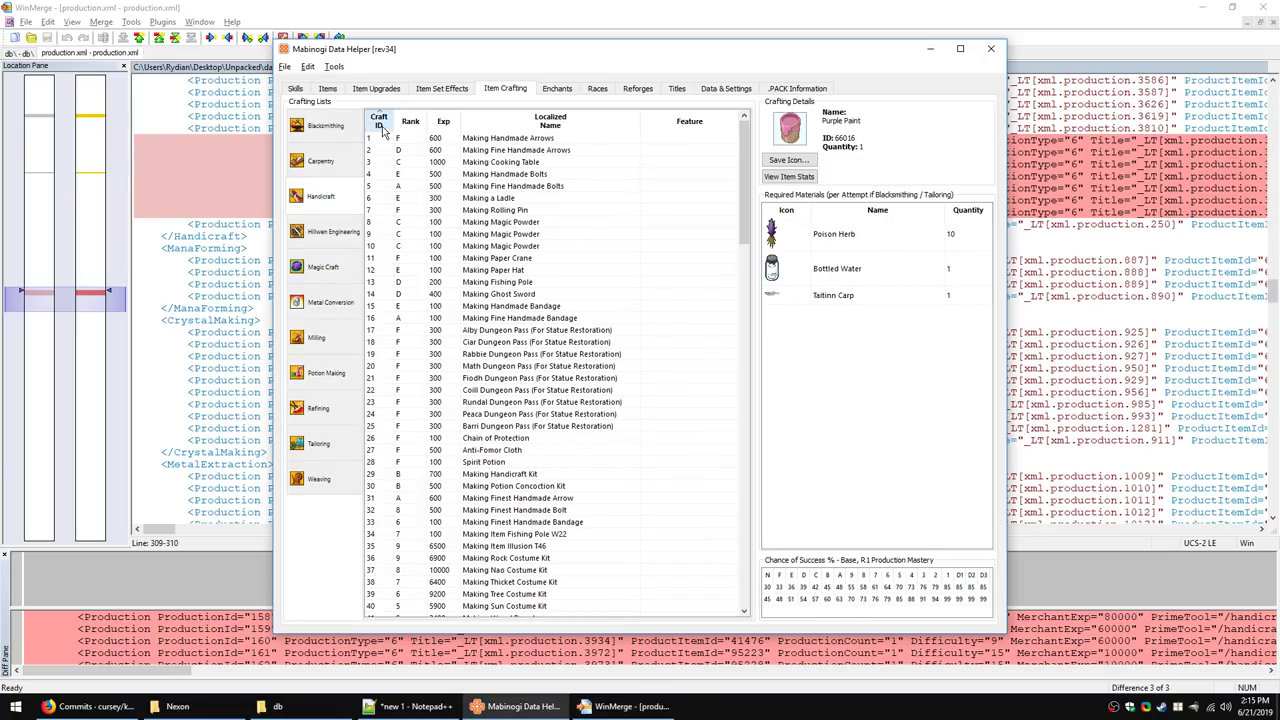
{"action": "scroll", "coordinate": [527, 497], "scroll_direction": "down", "scroll_amount": 20}
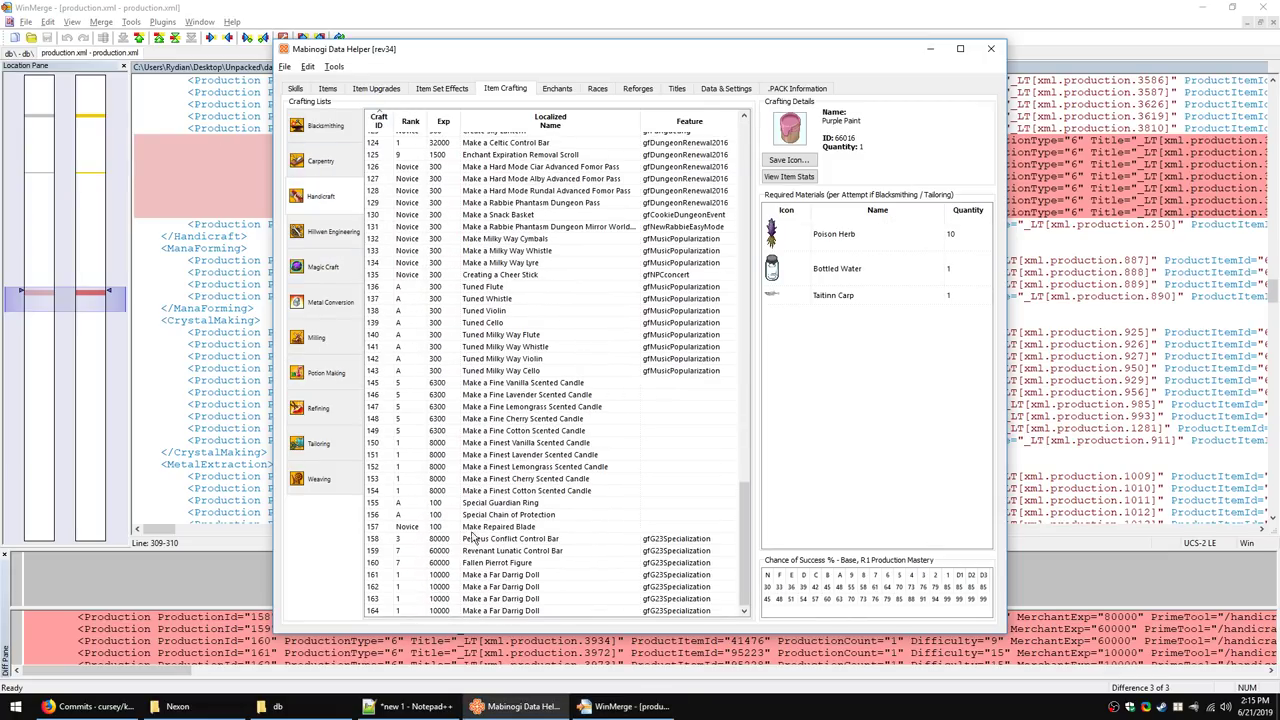
Step: Compare the crafting details of the Perseus Conflict Control Bar and Revenant Lunatic Control Bar recipes
{"action": "left_click", "coordinate": [514, 540]}
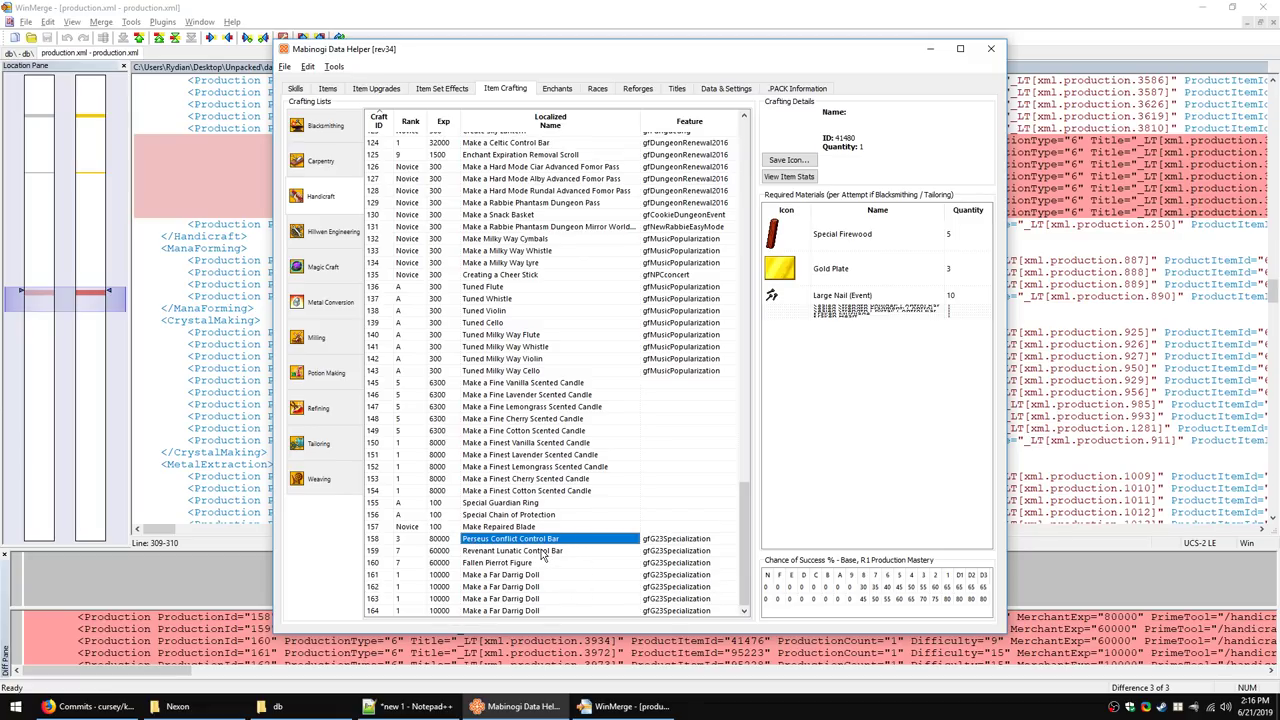
{"action": "left_click", "coordinate": [543, 554]}
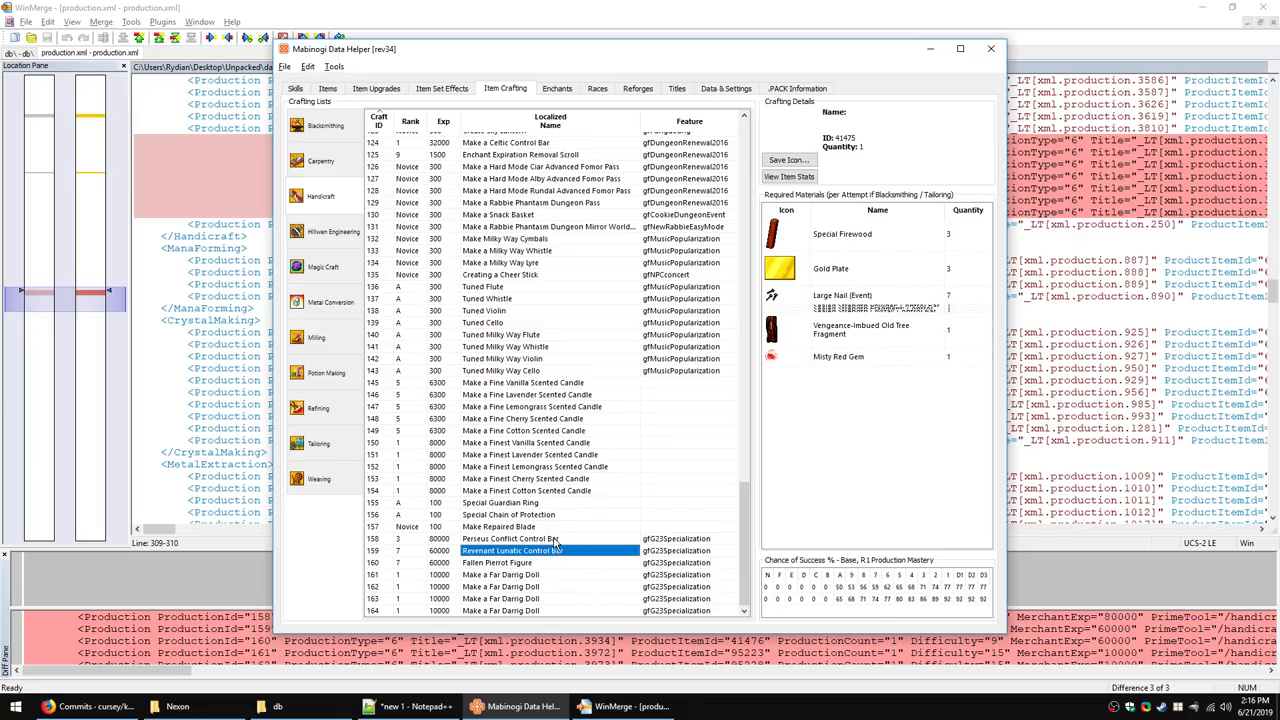
{"action": "left_click", "coordinate": [553, 540]}
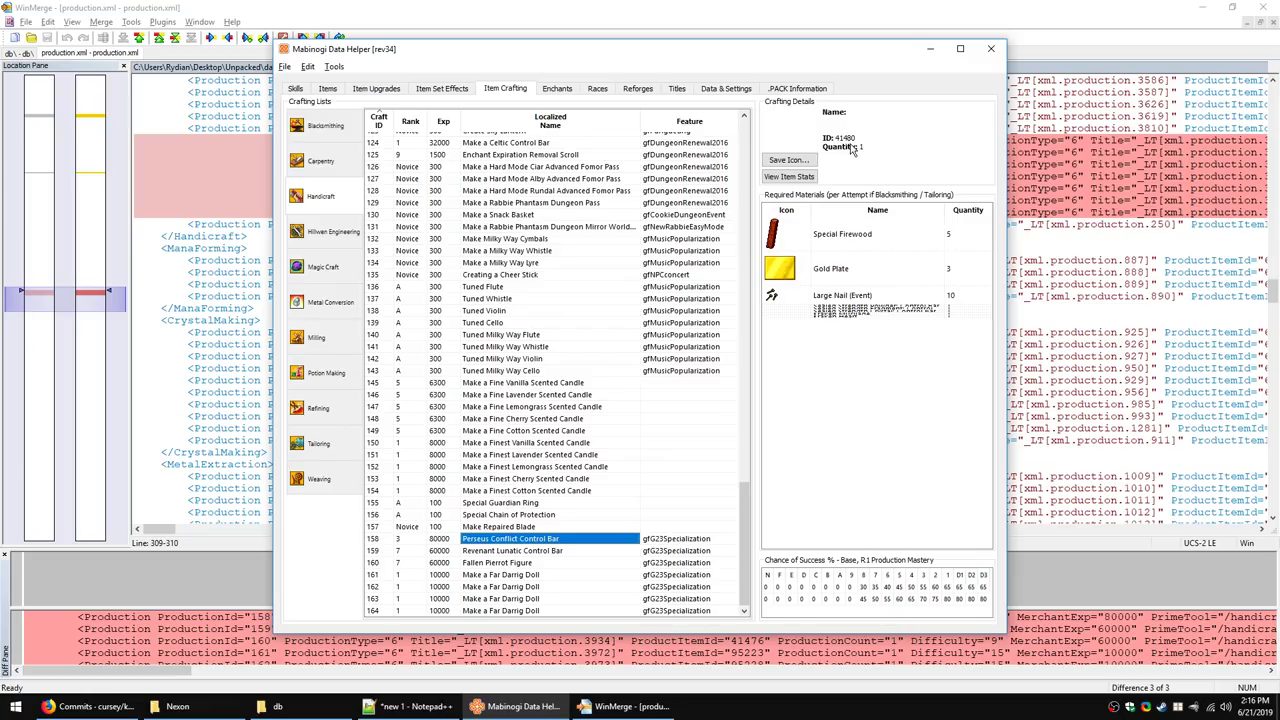
Step: Look up the Perseus Conflict Control Bar's product by searching the items for item ID 41480
{"action": "left_click", "coordinate": [327, 88]}
{"action": "left_click", "coordinate": [292, 157]}
{"action": "type", "text": "41480"}
{"action": "key", "text": "Return"}
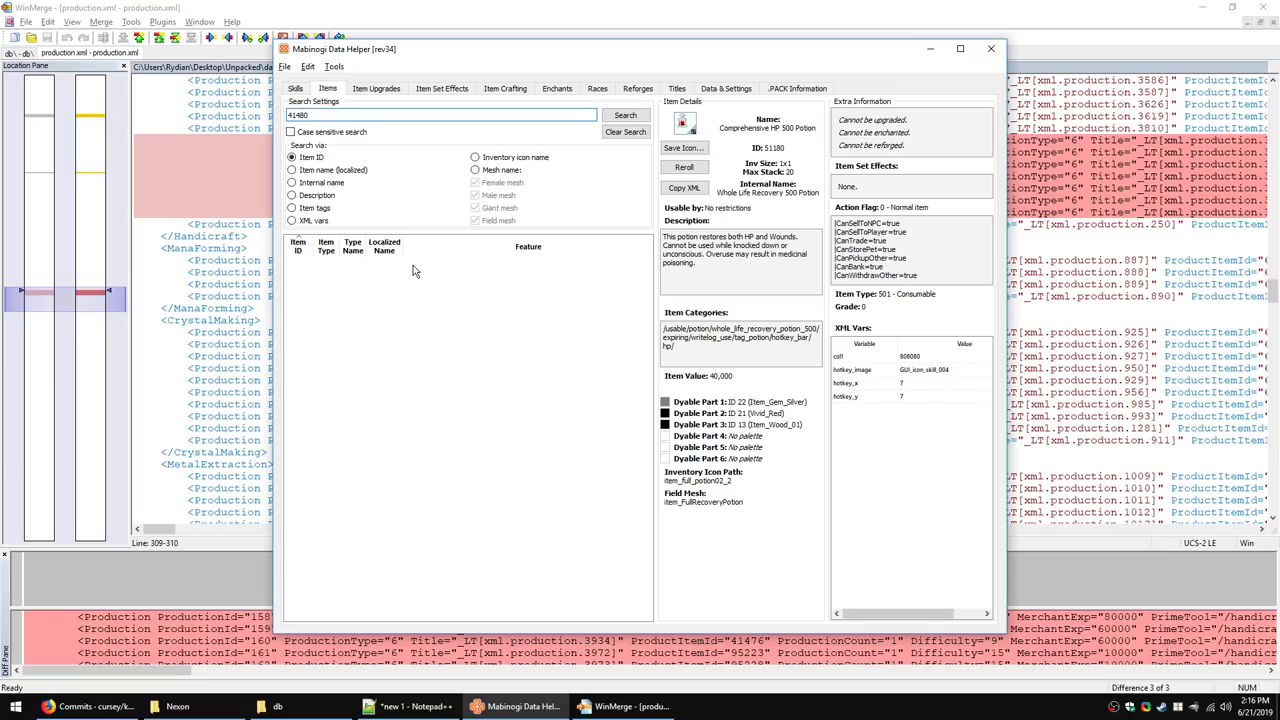
Step: Return to the Handicraft recipes and recheck the required materials of both control bars, ending on Revenant Lunatic Control Bar
{"action": "left_click", "coordinate": [505, 88]}
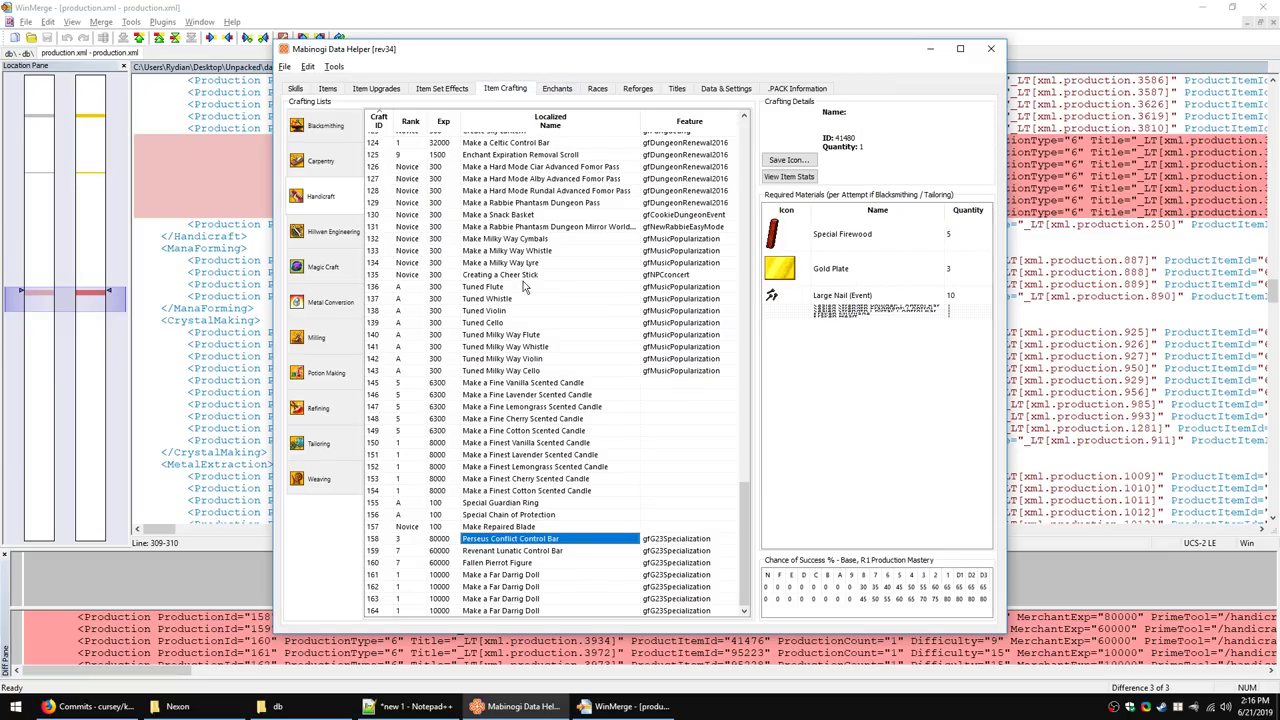
{"action": "left_click", "coordinate": [540, 552]}
{"action": "left_click", "coordinate": [538, 540]}
{"action": "left_click", "coordinate": [533, 552]}
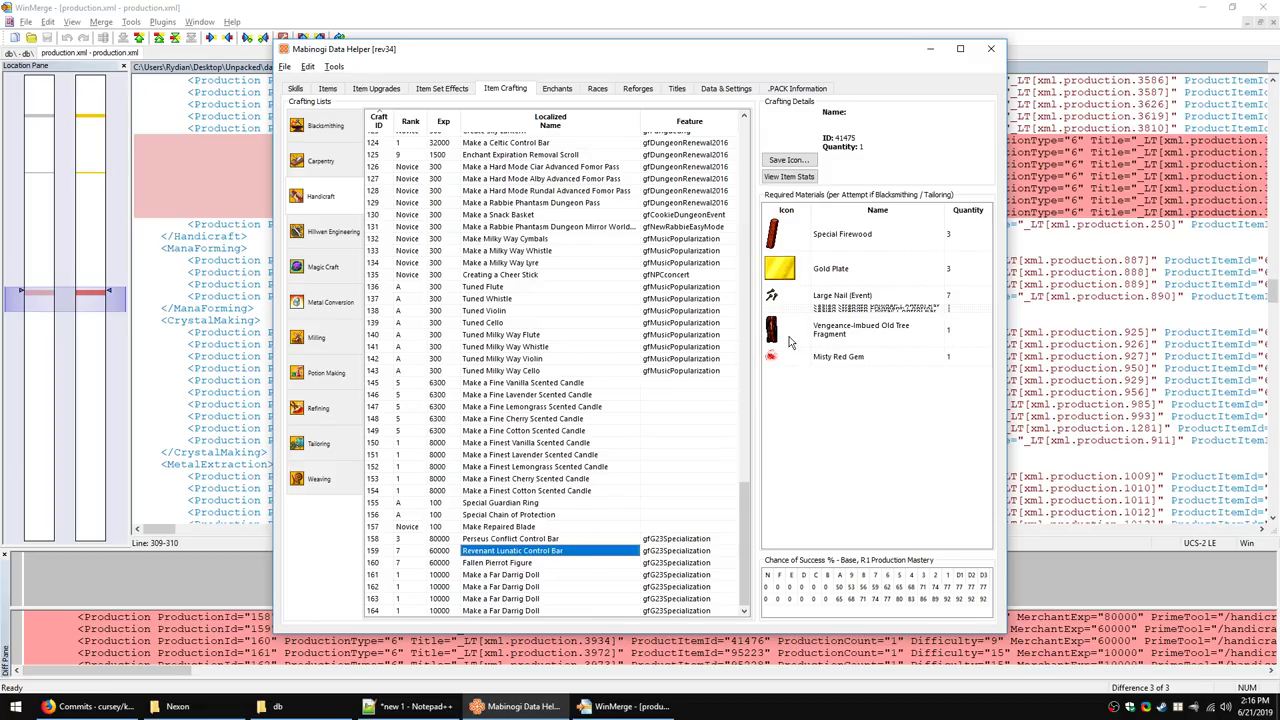
Step: Look up the required material Vengeance-Imbued Old Tree Fragment by localized name in the items and show its details
{"action": "left_click", "coordinate": [840, 343]}
{"action": "left_click", "coordinate": [320, 90]}
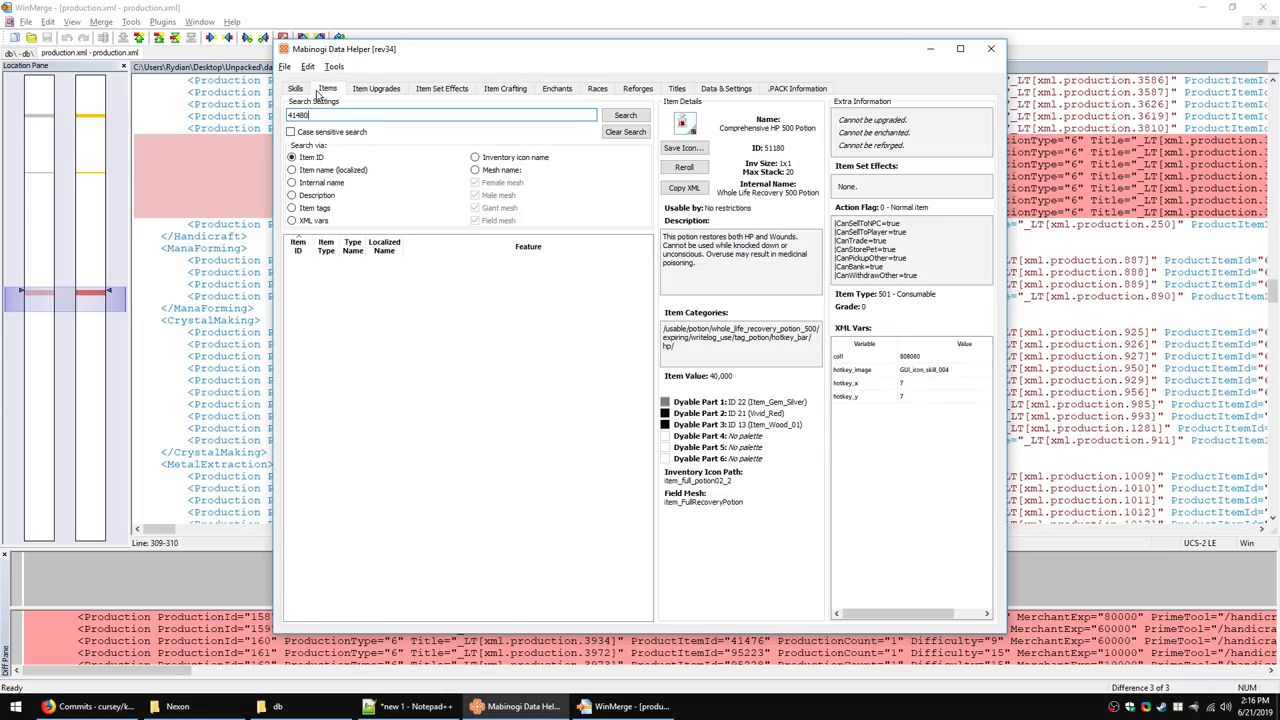
{"action": "type", "text": "Vengeance-Imbued Old Tree Fragment"}
{"action": "key", "text": "Return"}
{"action": "left_click", "coordinate": [452, 264]}
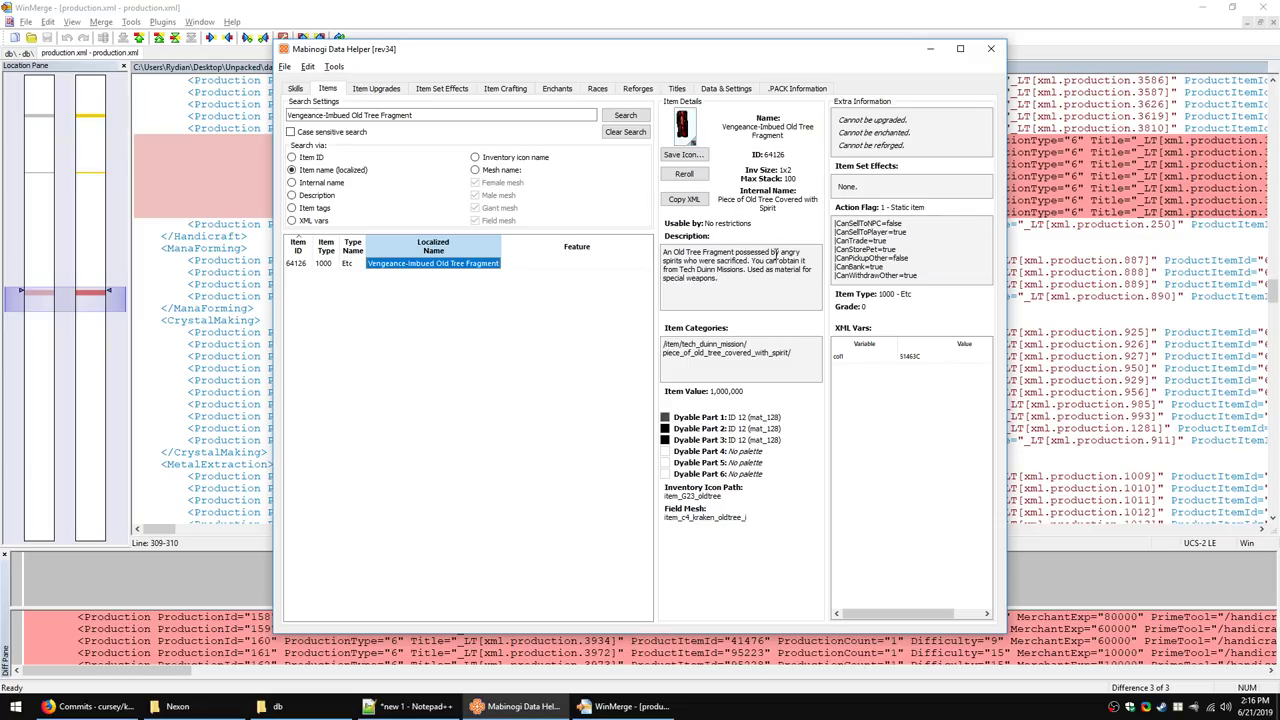
Step: Return to the Handicraft list, switch to WinMerge, close the production.xml comparison and open the manualform.xml comparison
{"action": "left_click", "coordinate": [505, 88]}
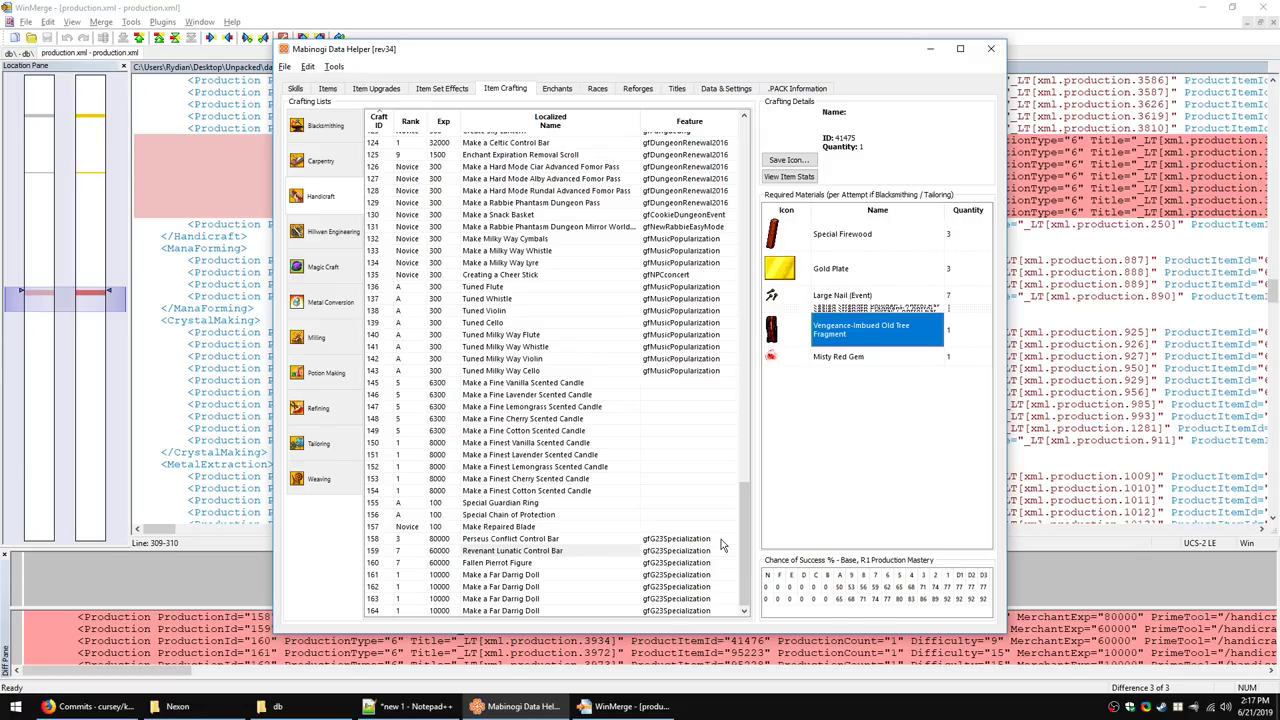
{"action": "left_click", "coordinate": [815, 6]}
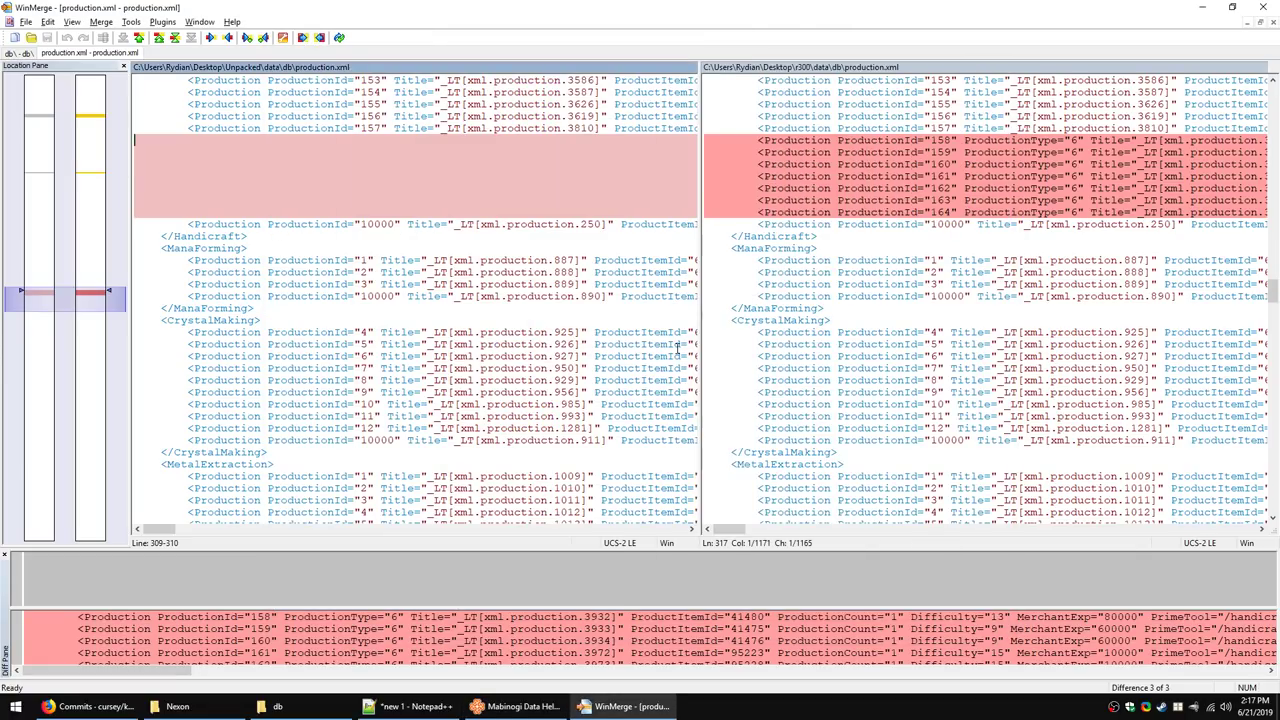
{"action": "key", "text": "ctrl+w"}
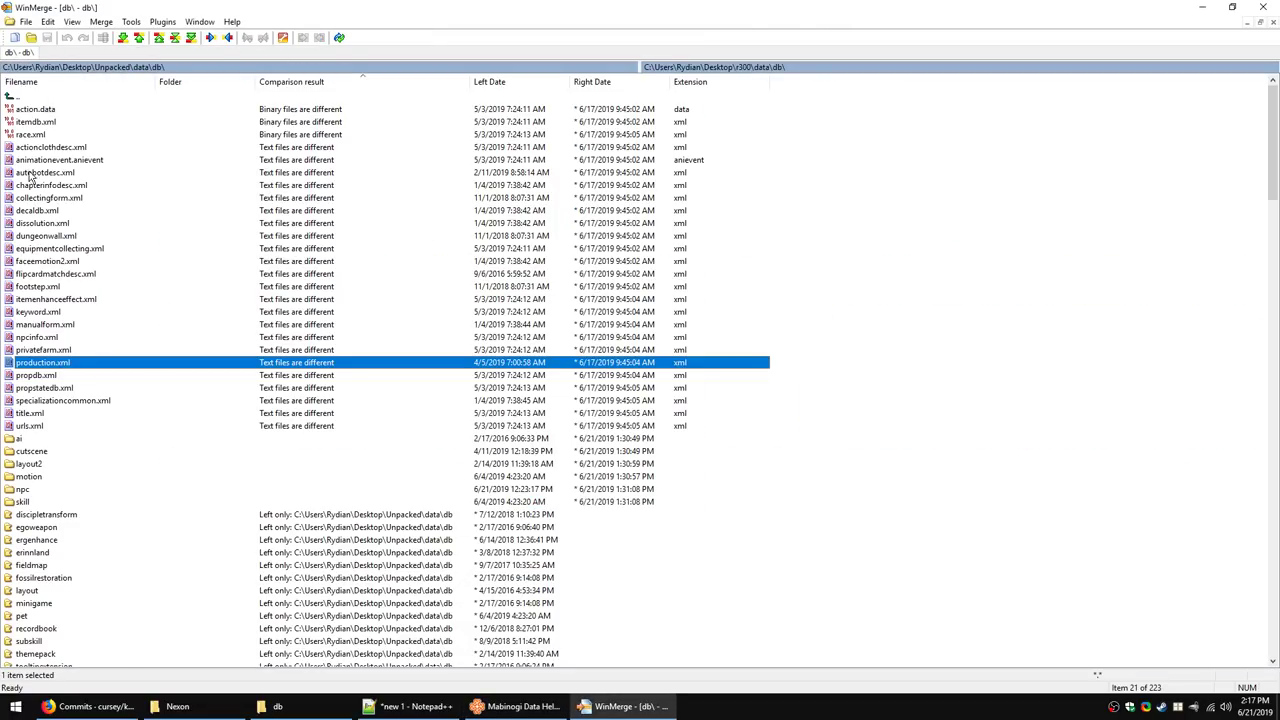
{"action": "left_click", "coordinate": [56, 327]}
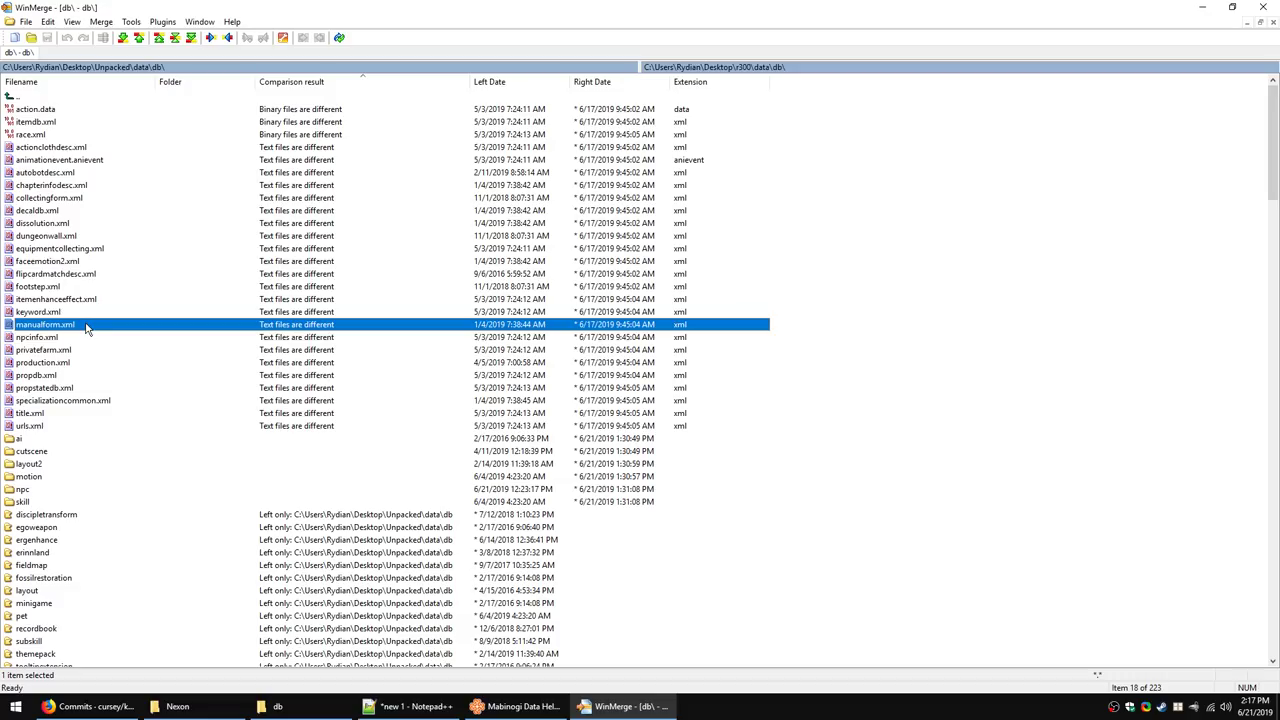
{"action": "double_click", "coordinate": [86, 328]}
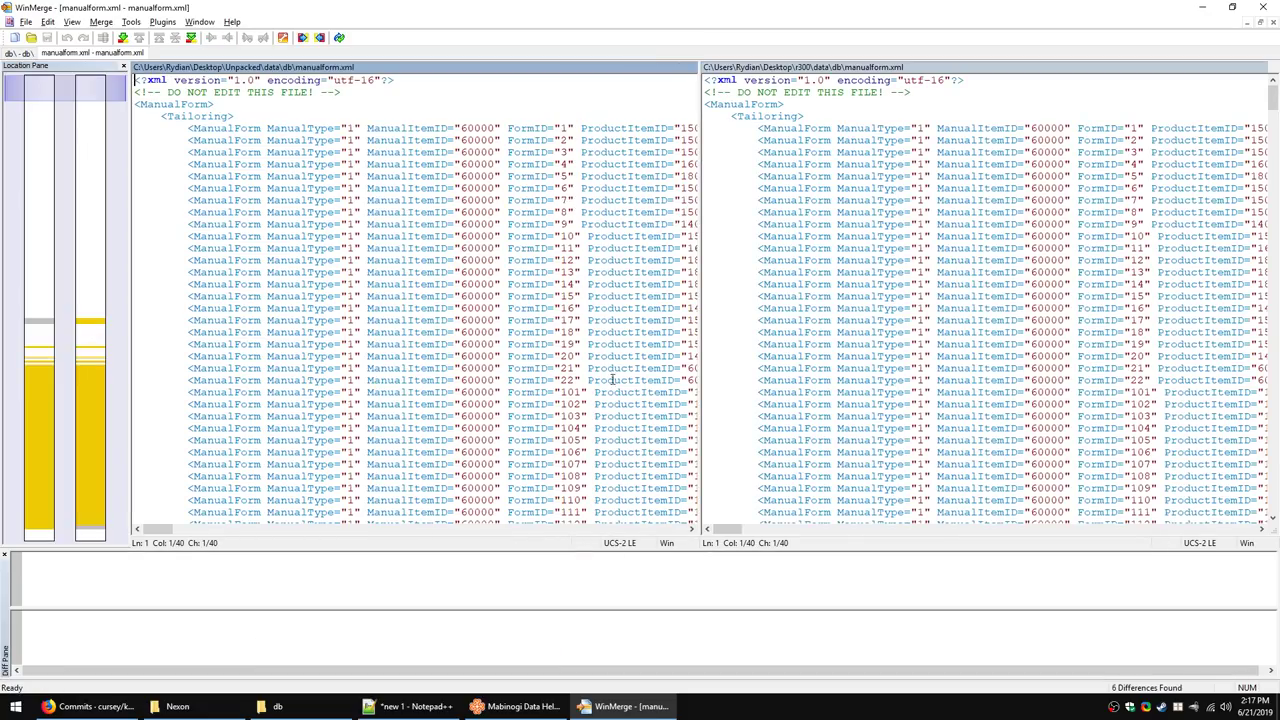
Step: Find the new Tailoring entries, FormID 414 to 422, in the manualform.xml comparison
{"action": "scroll", "coordinate": [523, 340], "scroll_direction": "down", "scroll_amount": 8}
{"action": "scroll", "coordinate": [523, 340], "scroll_direction": "down", "scroll_amount": 10}
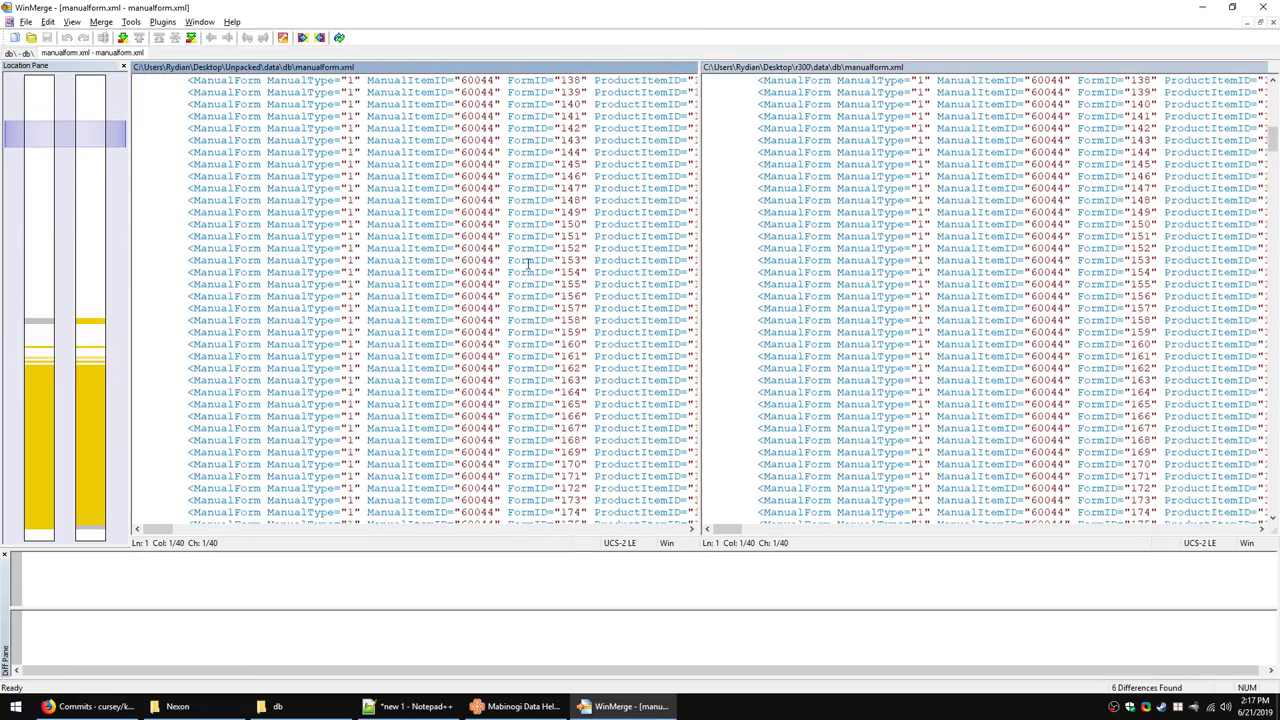
{"action": "scroll", "coordinate": [567, 248], "scroll_direction": "down", "scroll_amount": 20}
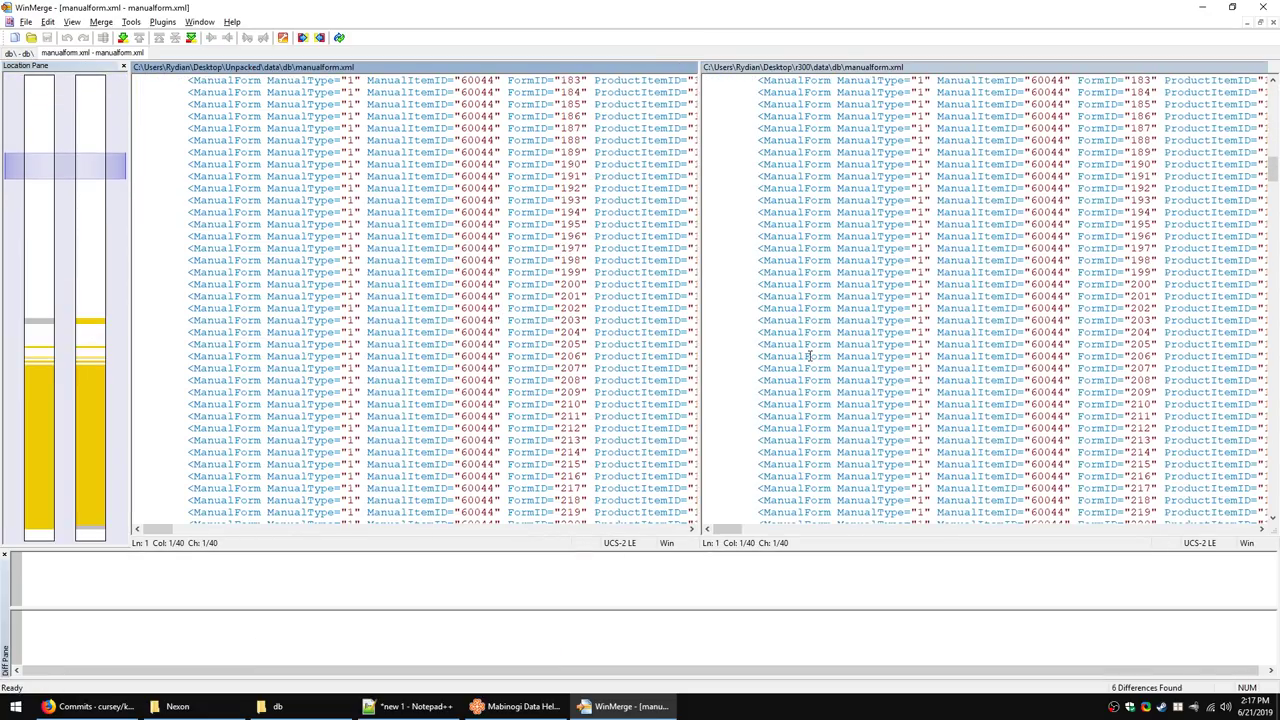
{"action": "scroll", "coordinate": [305, 362], "scroll_direction": "down", "scroll_amount": 20}
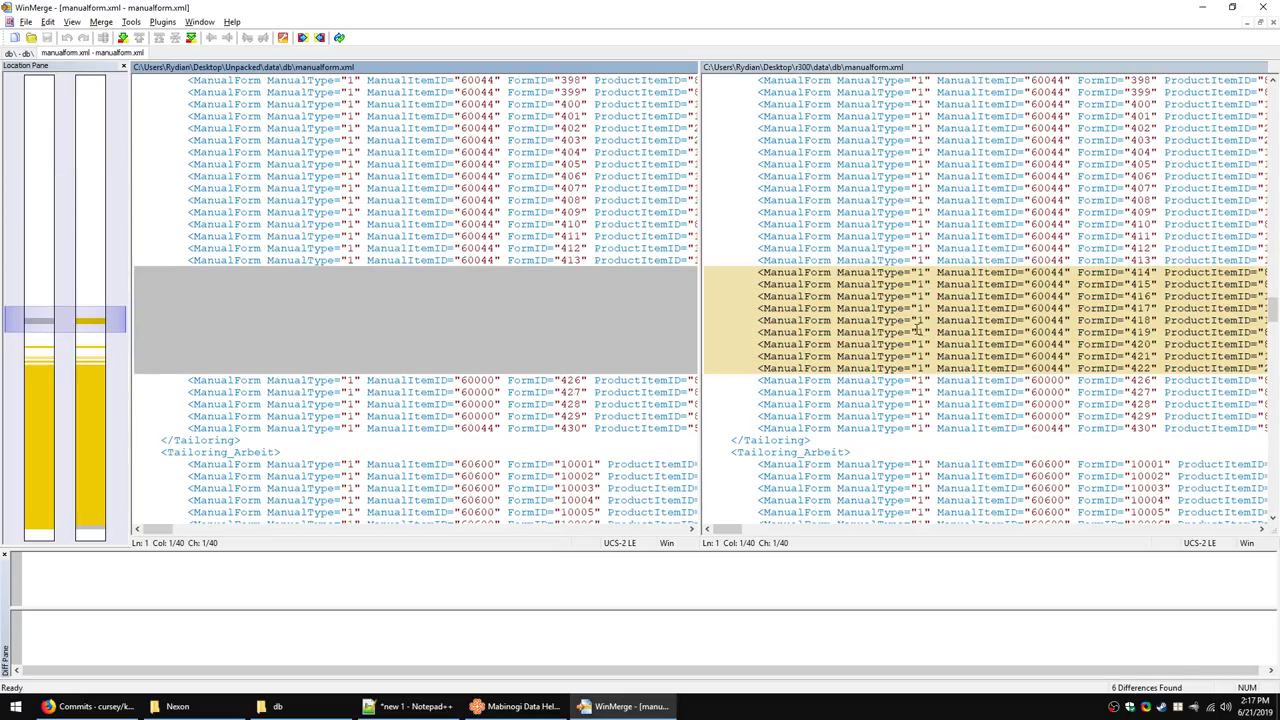
Step: Switch to Mabinogi Data Helper and find craft IDs 414 to 422 in the Tailoring list sorted by Craft ID
{"action": "key", "text": "alt+Tab"}
{"action": "left_click", "coordinate": [320, 125]}
{"action": "scroll", "coordinate": [410, 293], "scroll_direction": "down", "scroll_amount": 20}
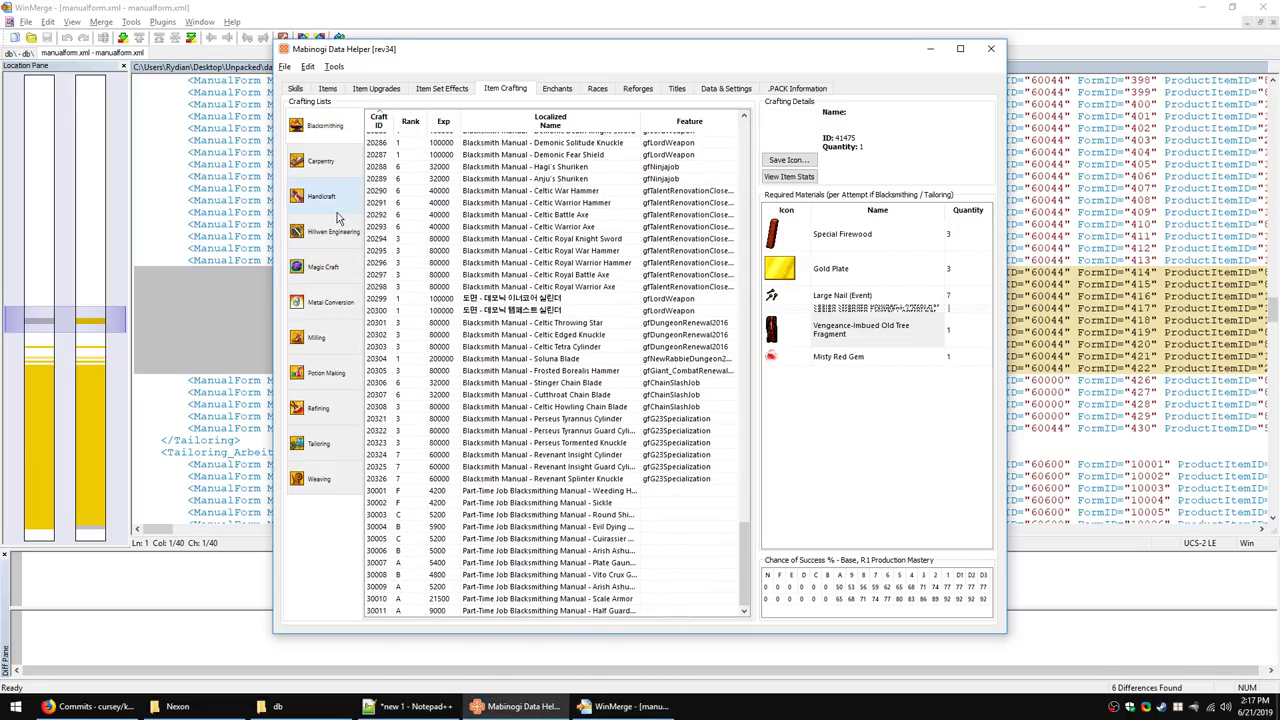
{"action": "left_click", "coordinate": [318, 443]}
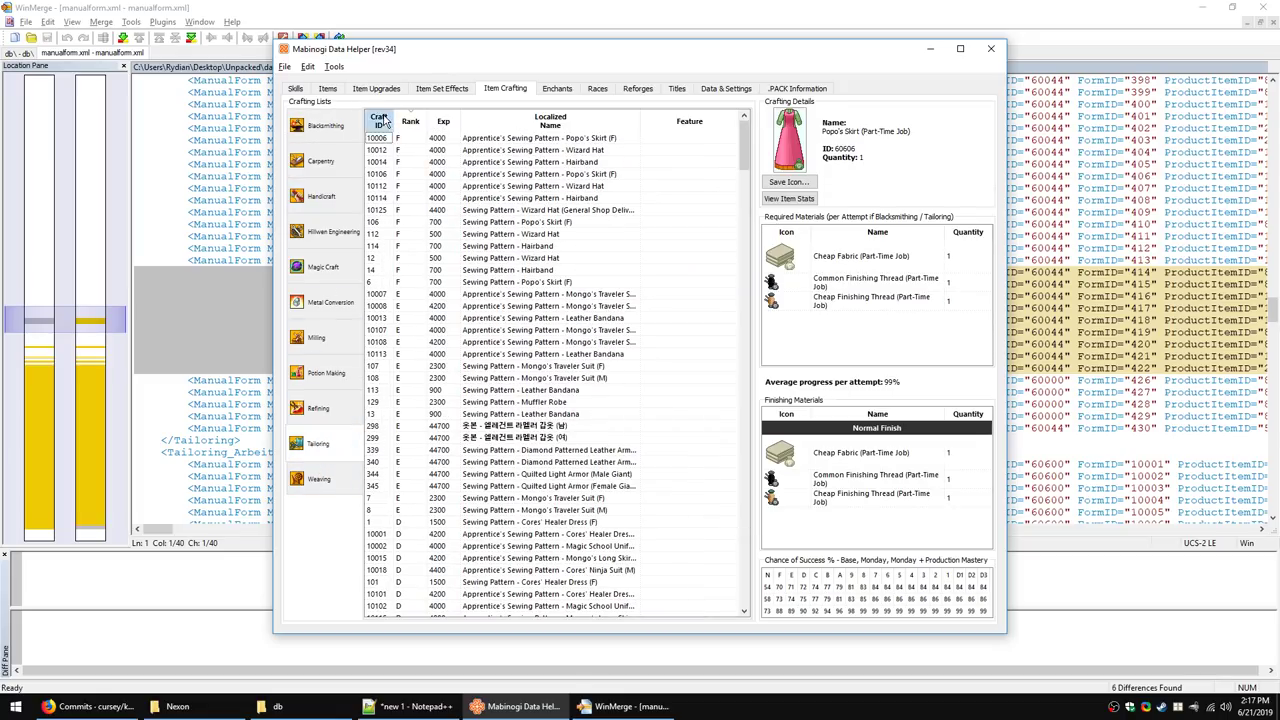
{"action": "scroll", "coordinate": [498, 433], "scroll_direction": "down", "scroll_amount": 10}
{"action": "scroll", "coordinate": [500, 433], "scroll_direction": "down", "scroll_amount": 20}
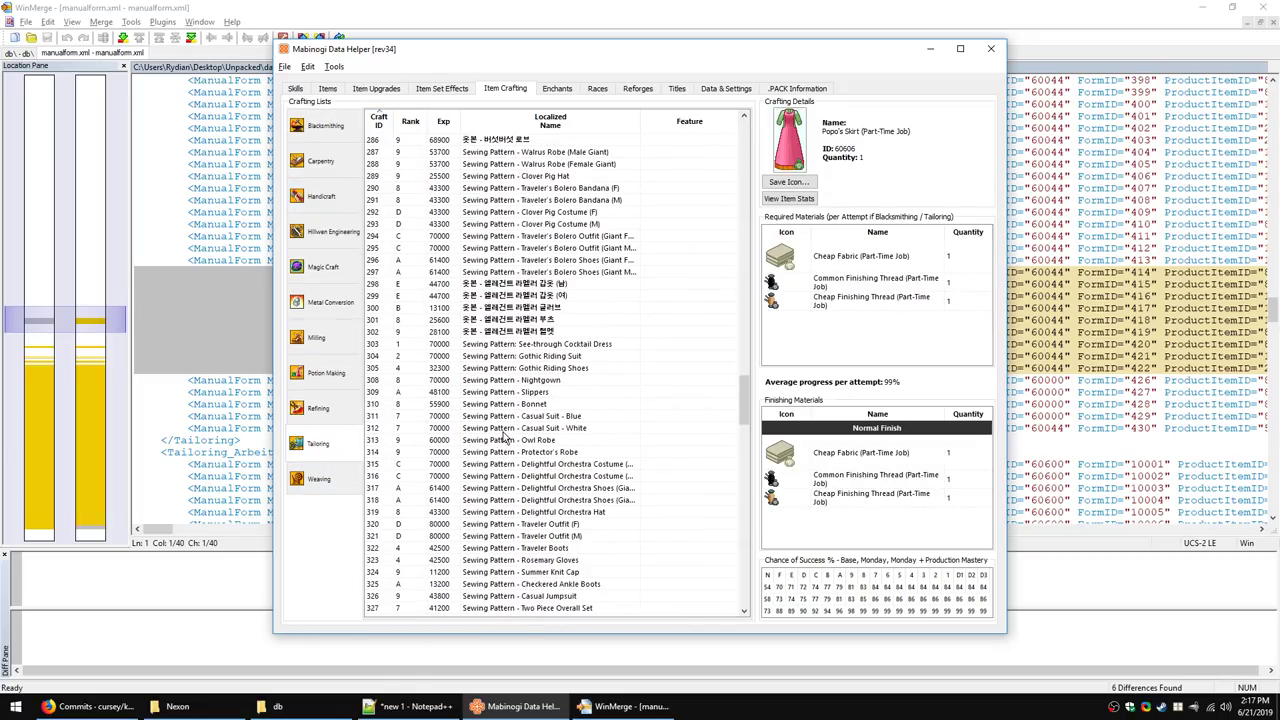
{"action": "scroll", "coordinate": [505, 440], "scroll_direction": "down", "scroll_amount": 10}
{"action": "key", "text": "alt+Tab"}
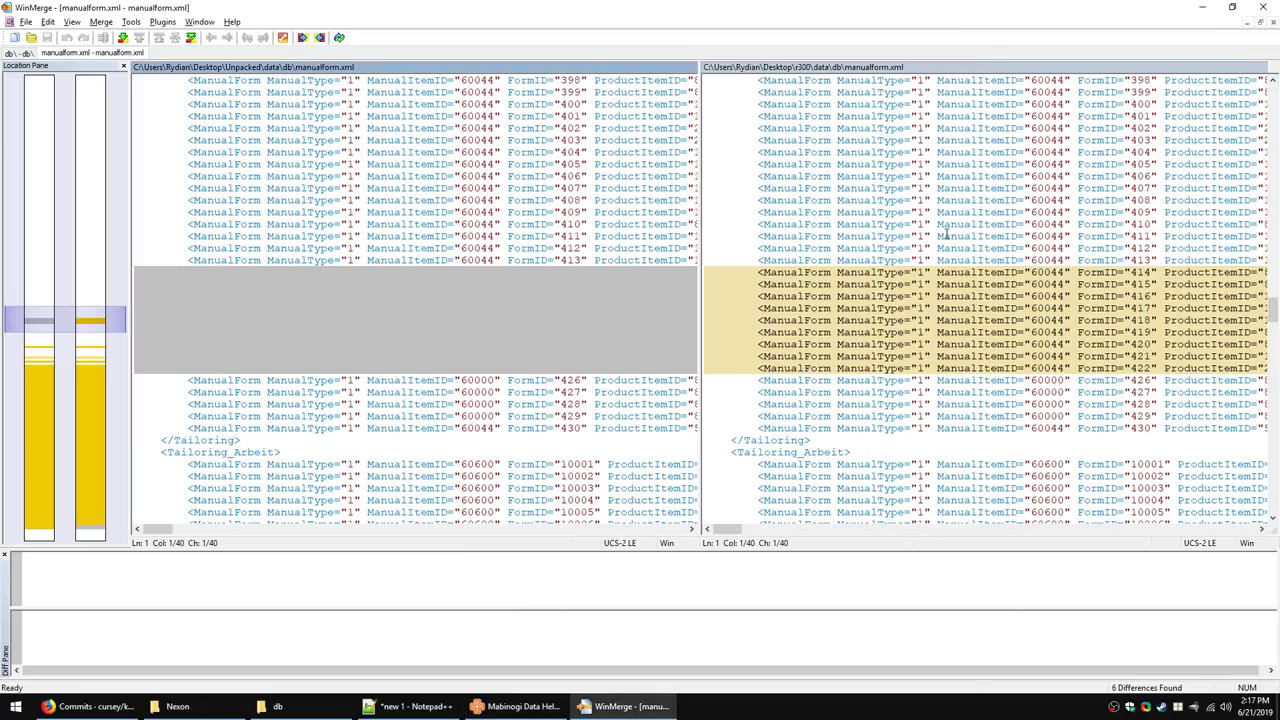
{"action": "key", "text": "alt+Tab"}
{"action": "scroll", "coordinate": [522, 410], "scroll_direction": "down", "scroll_amount": 1}
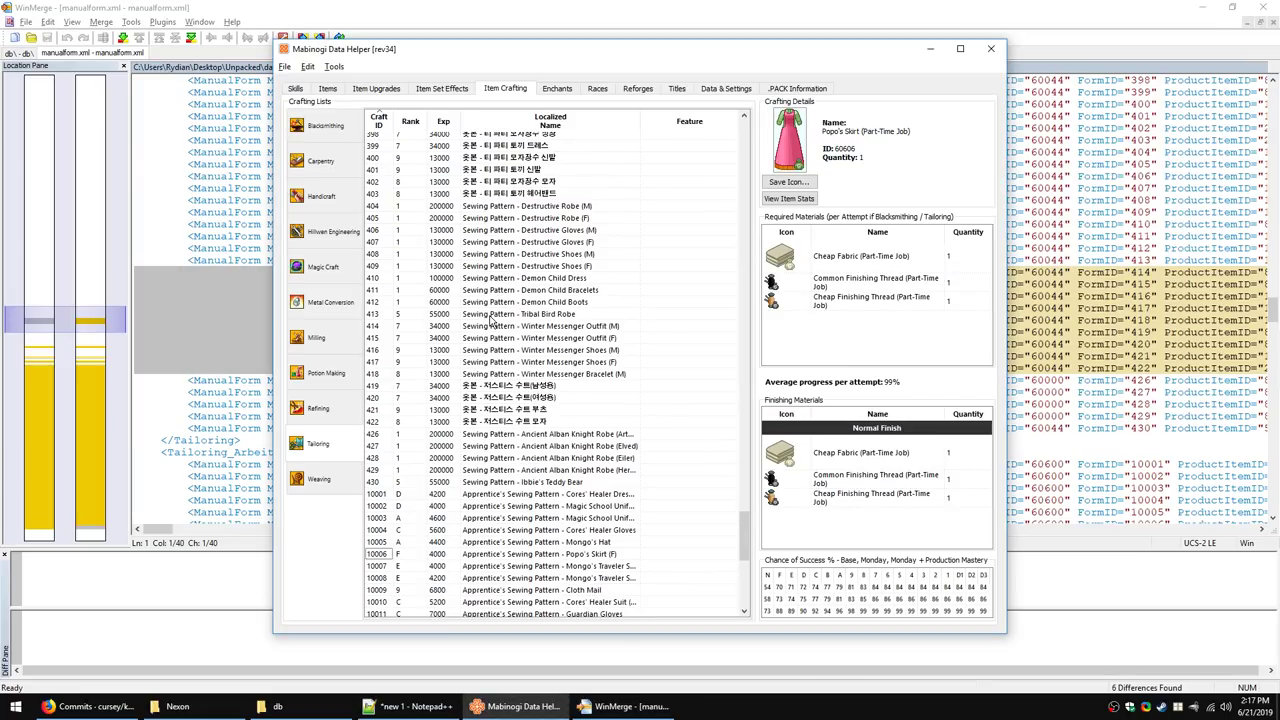
Step: Review the required materials of the Winter Messenger Outfit and Shoes patterns, then return to the manualform.xml comparison in WinMerge
{"action": "left_click", "coordinate": [513, 327]}
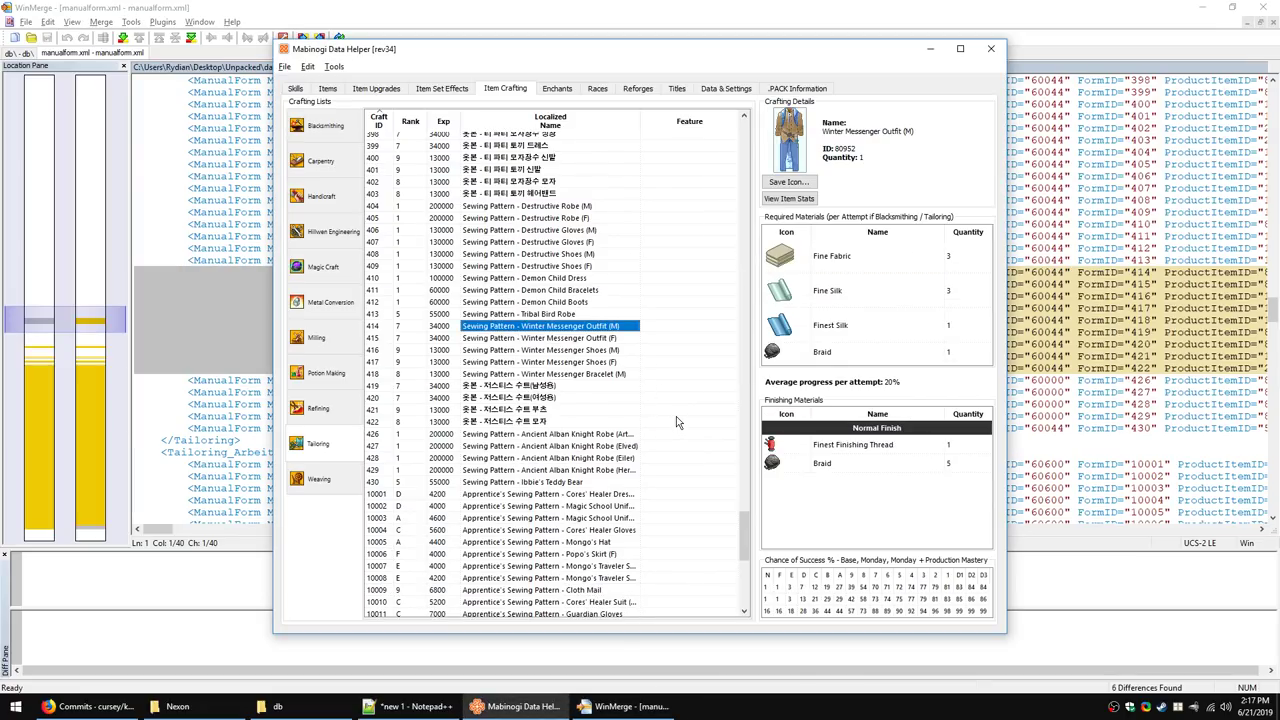
{"action": "key", "text": "Down"}
{"action": "key", "text": "Down"}
{"action": "key", "text": "Down"}
{"action": "key", "text": "Down"}
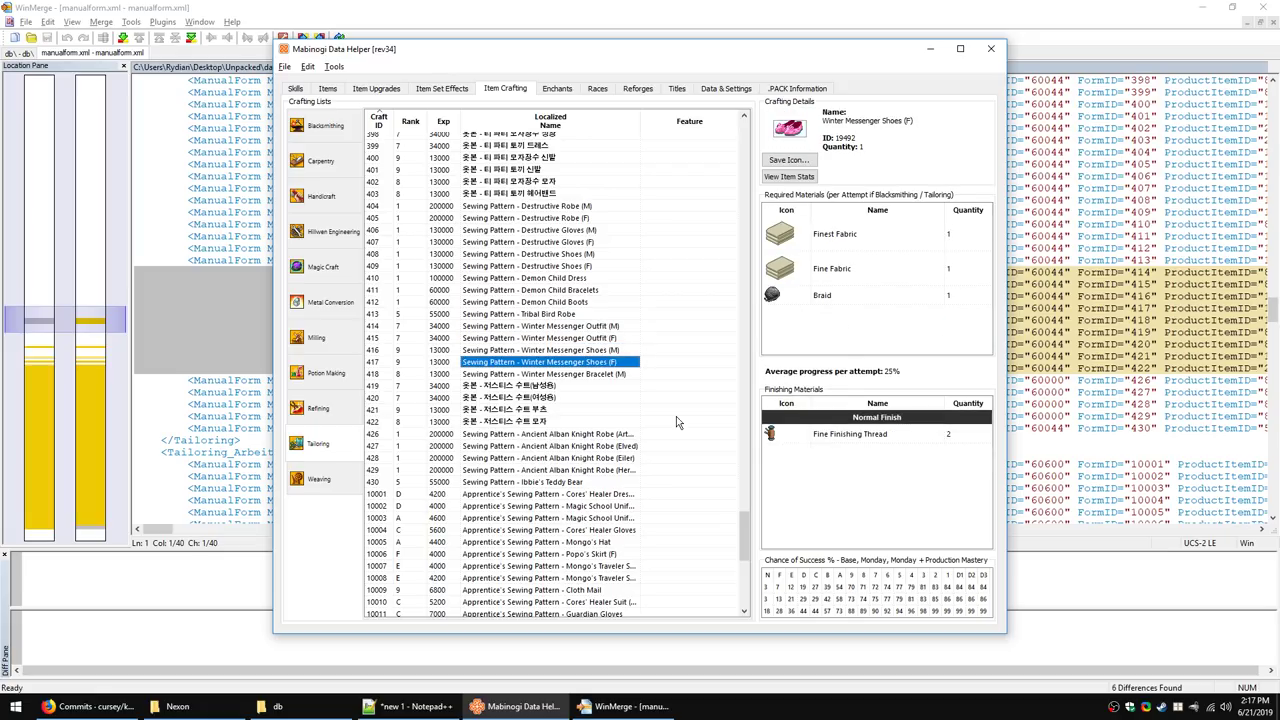
{"action": "key", "text": "Up"}
{"action": "key", "text": "Up"}
{"action": "key", "text": "Up"}
{"action": "key", "text": "Up"}
{"action": "key", "text": "alt+Tab"}
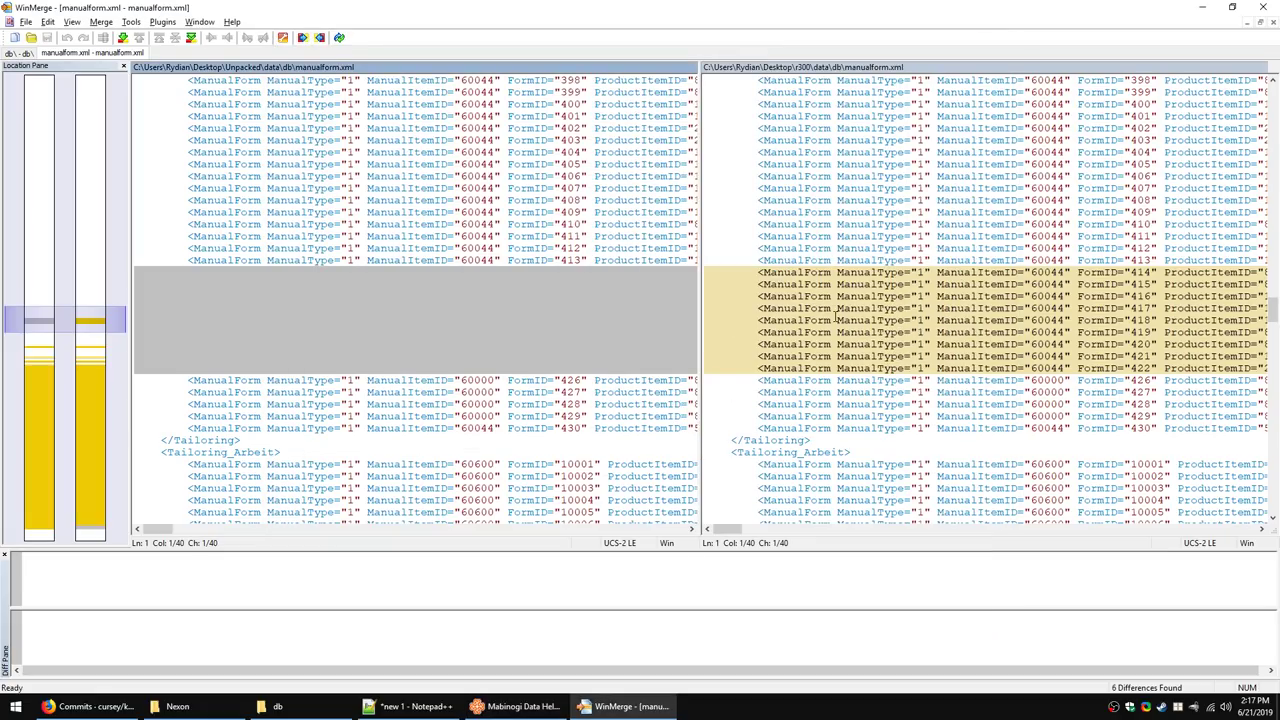
Step: Back in Mabinogi Data Helper, recheck the Winter Messenger sewing patterns from craft ID 414, ending on Winter Messenger Outfit (M)
{"action": "key", "text": "alt+Tab"}
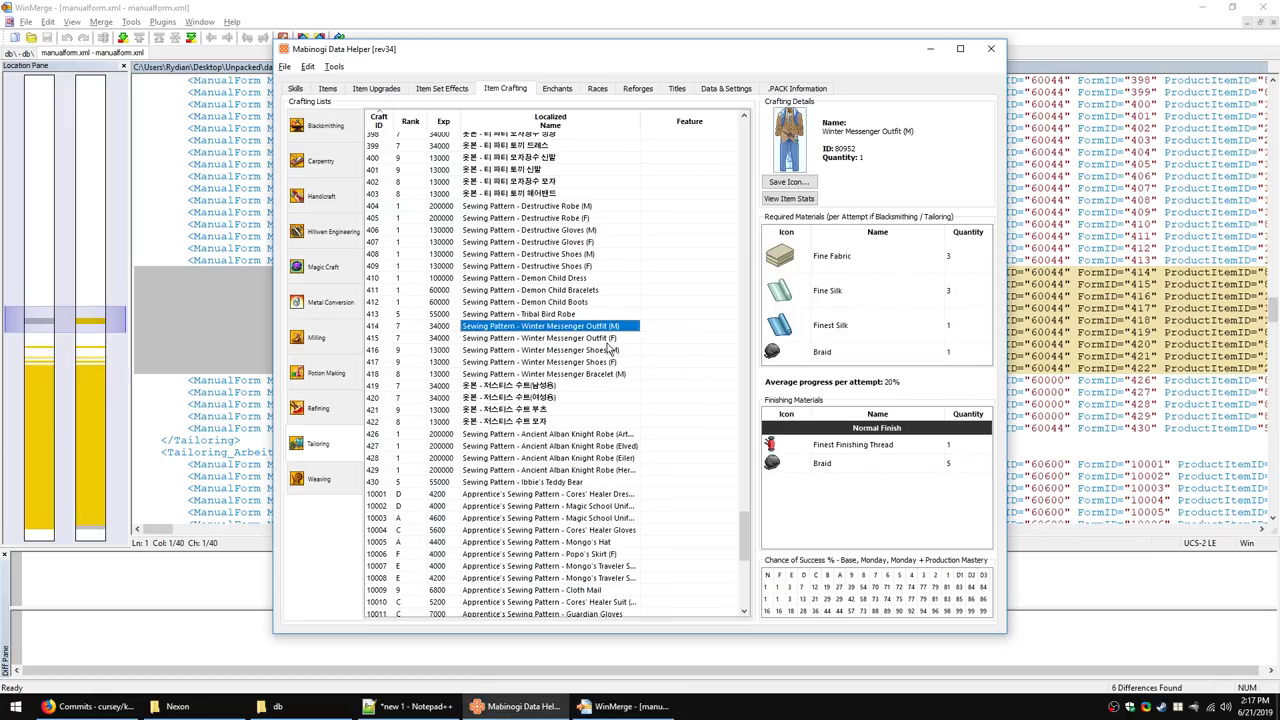
{"action": "key", "text": "Down"}
{"action": "key", "text": "Down"}
{"action": "key", "text": "Down"}
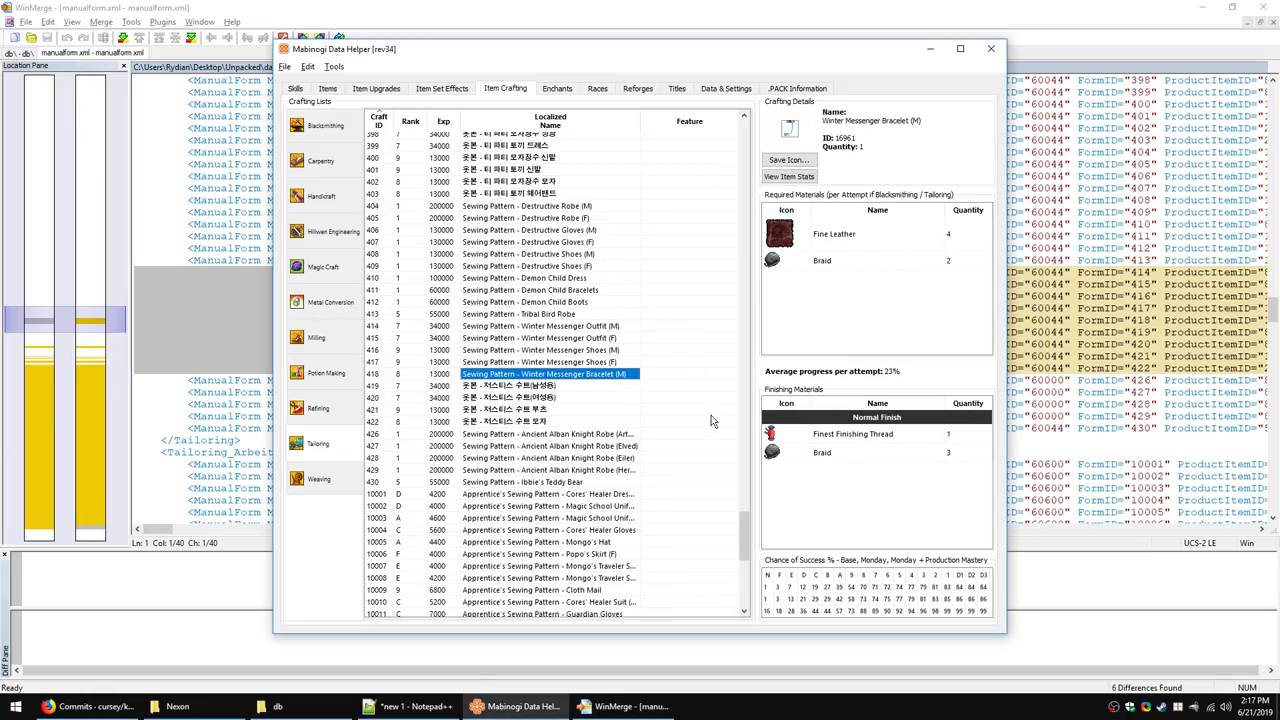
{"action": "key", "text": "Up"}
{"action": "key", "text": "Up"}
{"action": "key", "text": "Up"}
{"action": "key", "text": "Down"}
{"action": "key", "text": "Down"}
{"action": "key", "text": "Down"}
{"action": "key", "text": "Down"}
{"action": "key", "text": "Up"}
{"action": "key", "text": "Up"}
{"action": "key", "text": "Up"}
{"action": "key", "text": "Up"}
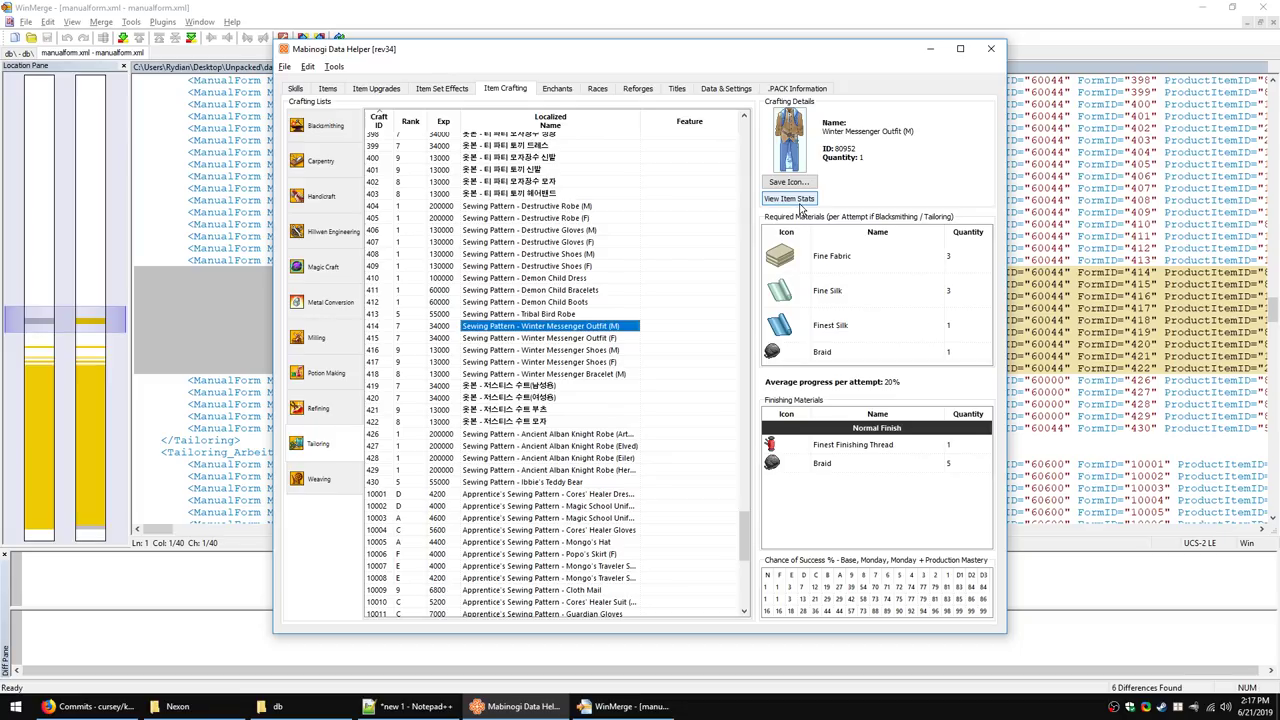
Step: View the item stats and 3D model of Winter Messenger Outfit (M), then go back to Item Crafting and switch to WinMerge
{"action": "left_click", "coordinate": [800, 208]}
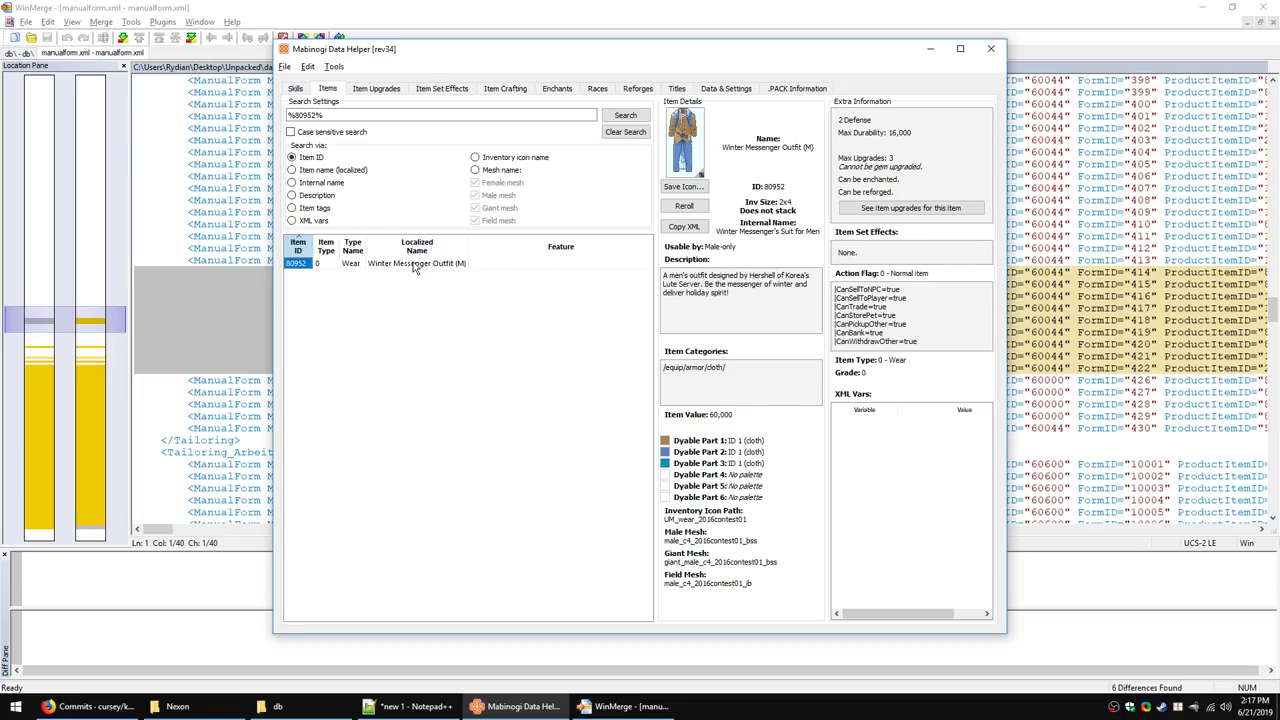
{"action": "left_click", "coordinate": [408, 265]}
{"action": "left_click", "coordinate": [689, 179]}
{"action": "left_click", "coordinate": [824, 136]}
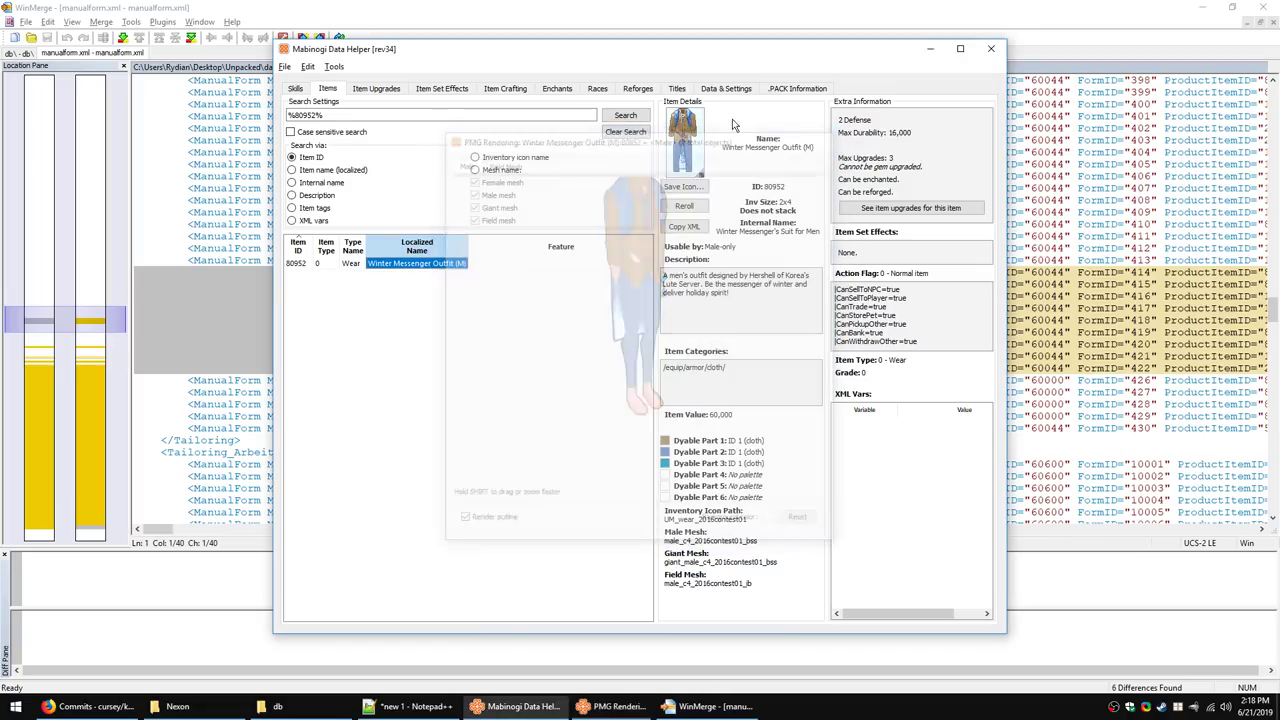
{"action": "left_click", "coordinate": [495, 88]}
{"action": "left_click", "coordinate": [611, 7]}
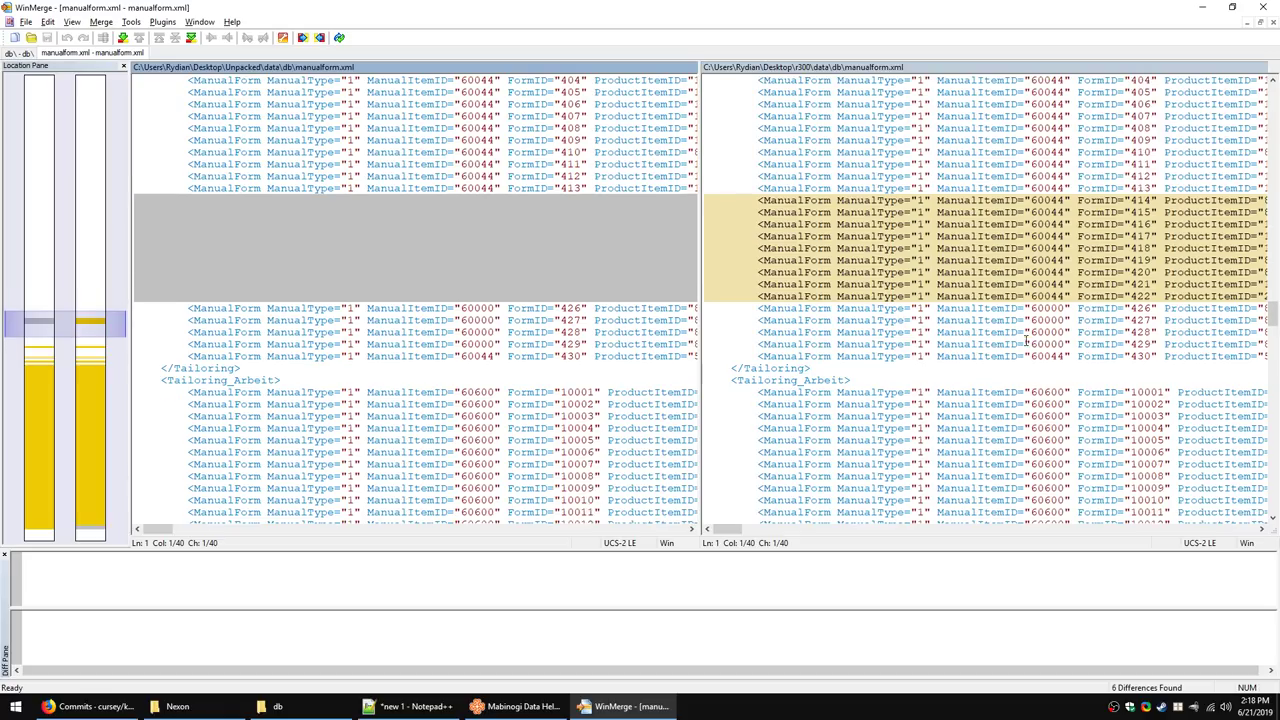
Step: Find the changed Tailoring_Arbeit entries, FormID 10102 to 10104, and show that difference in detail
{"action": "scroll", "coordinate": [983, 338], "scroll_direction": "down", "scroll_amount": 14}
{"action": "scroll", "coordinate": [886, 323], "scroll_direction": "down", "scroll_amount": 1}
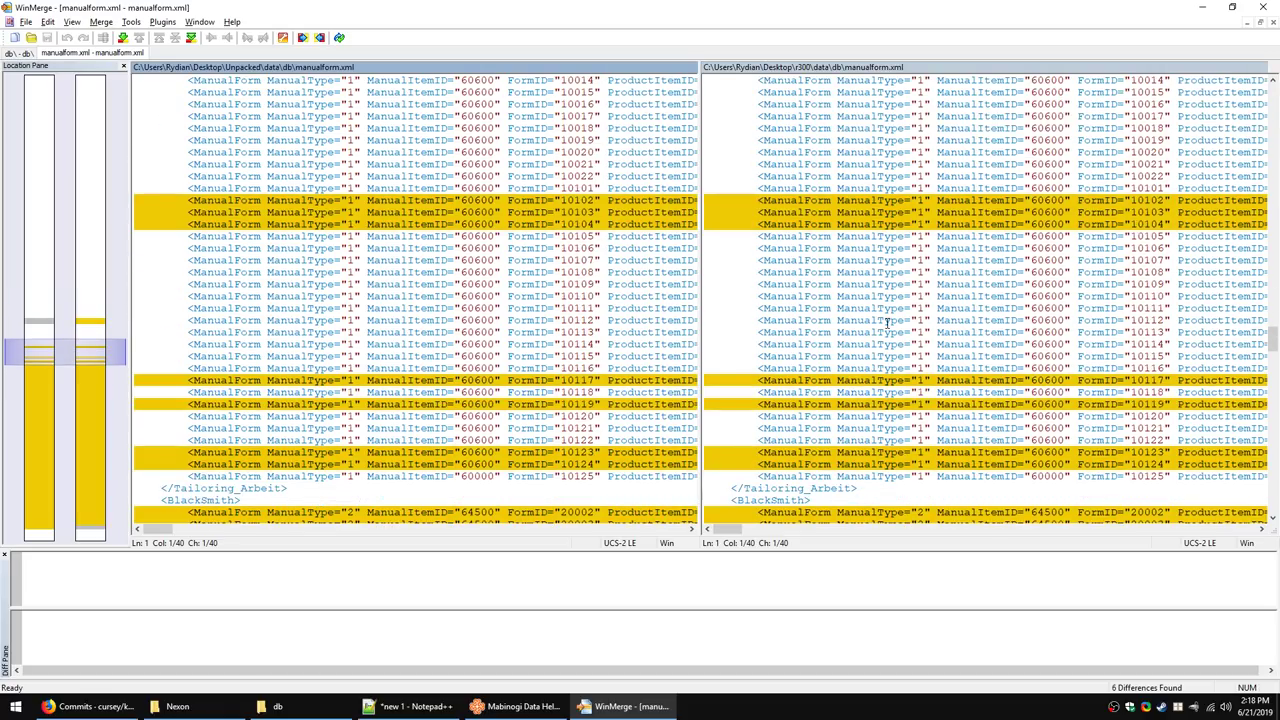
{"action": "scroll", "coordinate": [803, 277], "scroll_direction": "up", "scroll_amount": 4}
{"action": "left_click", "coordinate": [803, 343]}
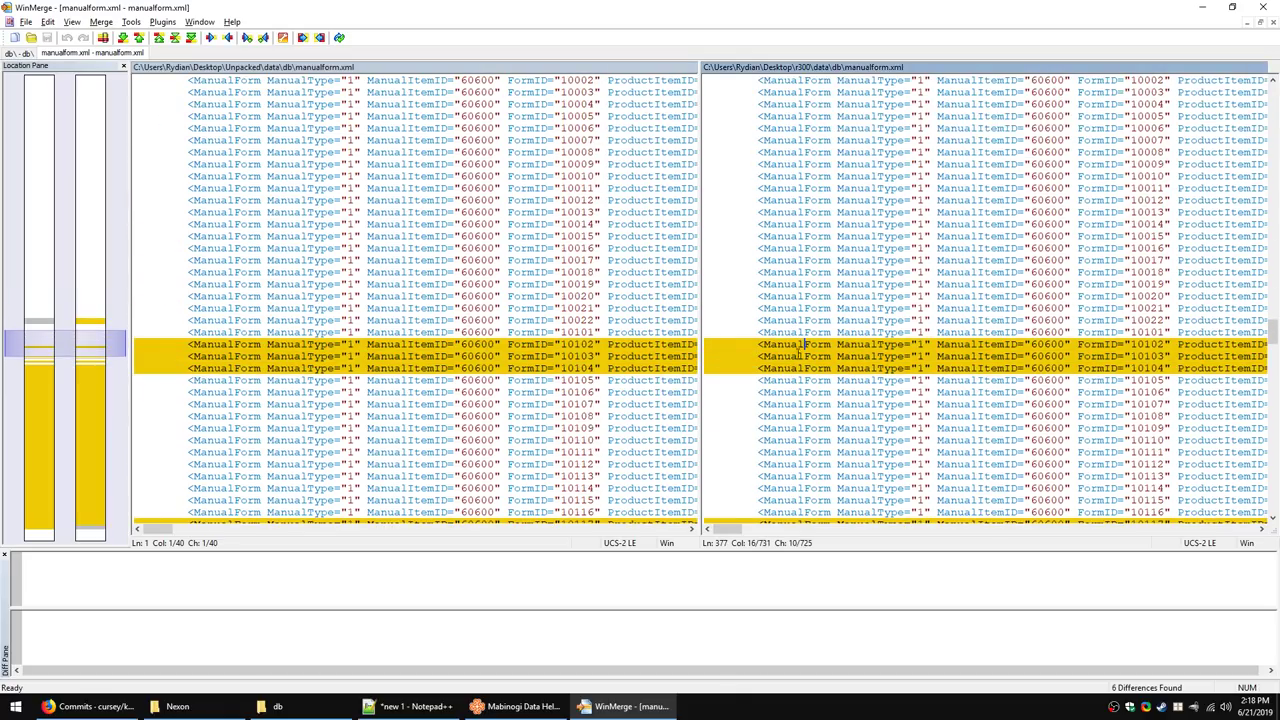
{"action": "left_click", "coordinate": [122, 37]}
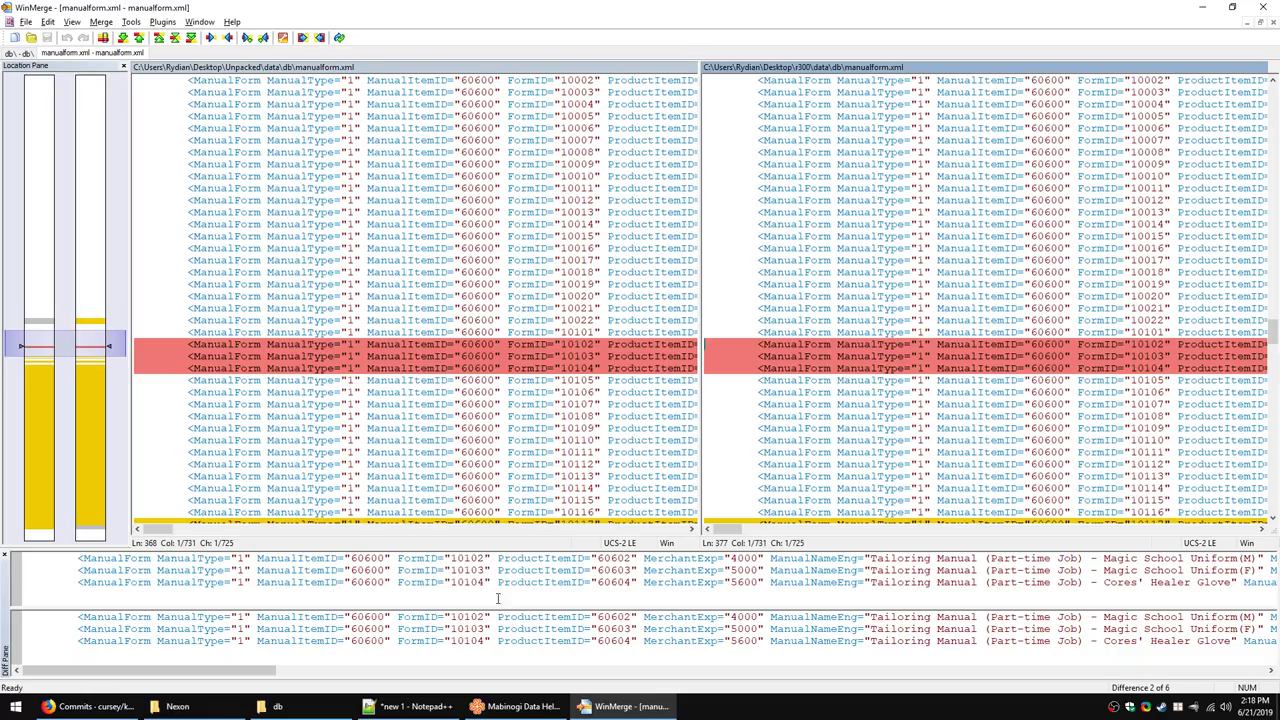
Step: Switch to Mabinogi Data Helper and look through the Blacksmithing and Handicraft lists, leaving both sorted by ascending Craft ID
{"action": "left_click", "coordinate": [515, 706]}
{"action": "left_click", "coordinate": [355, 140]}
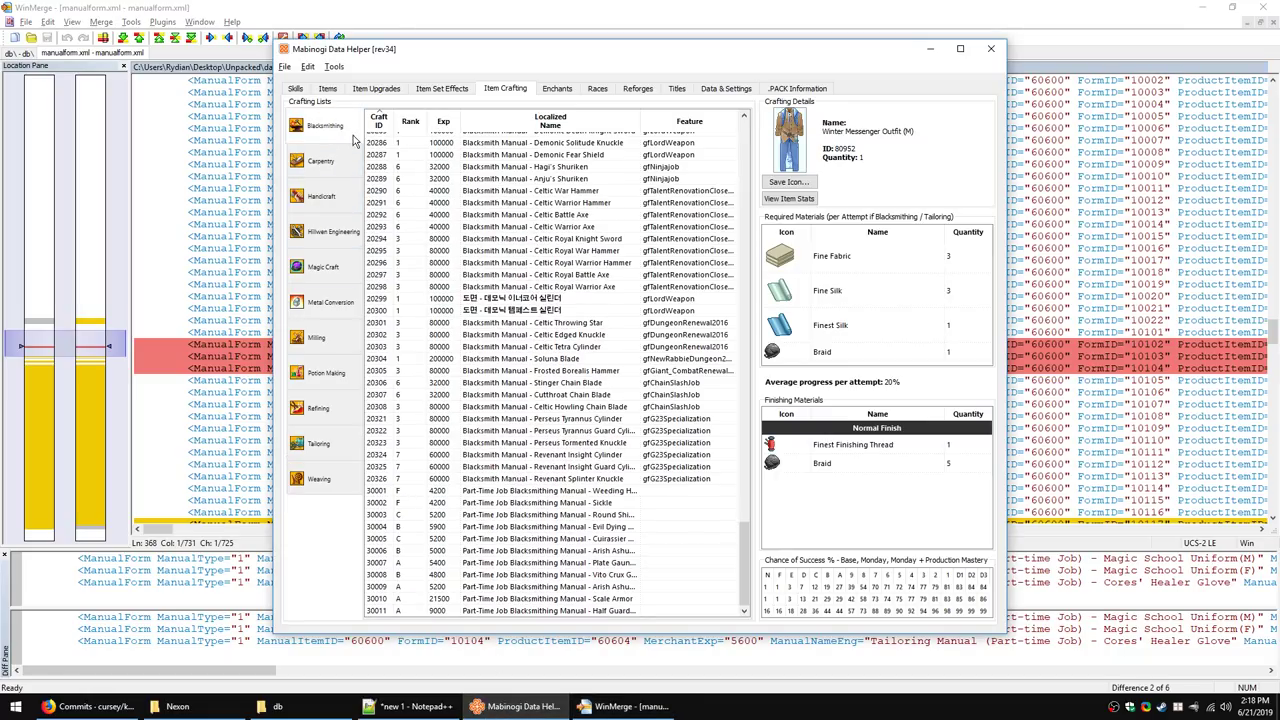
{"action": "scroll", "coordinate": [475, 430], "scroll_direction": "up", "scroll_amount": 15}
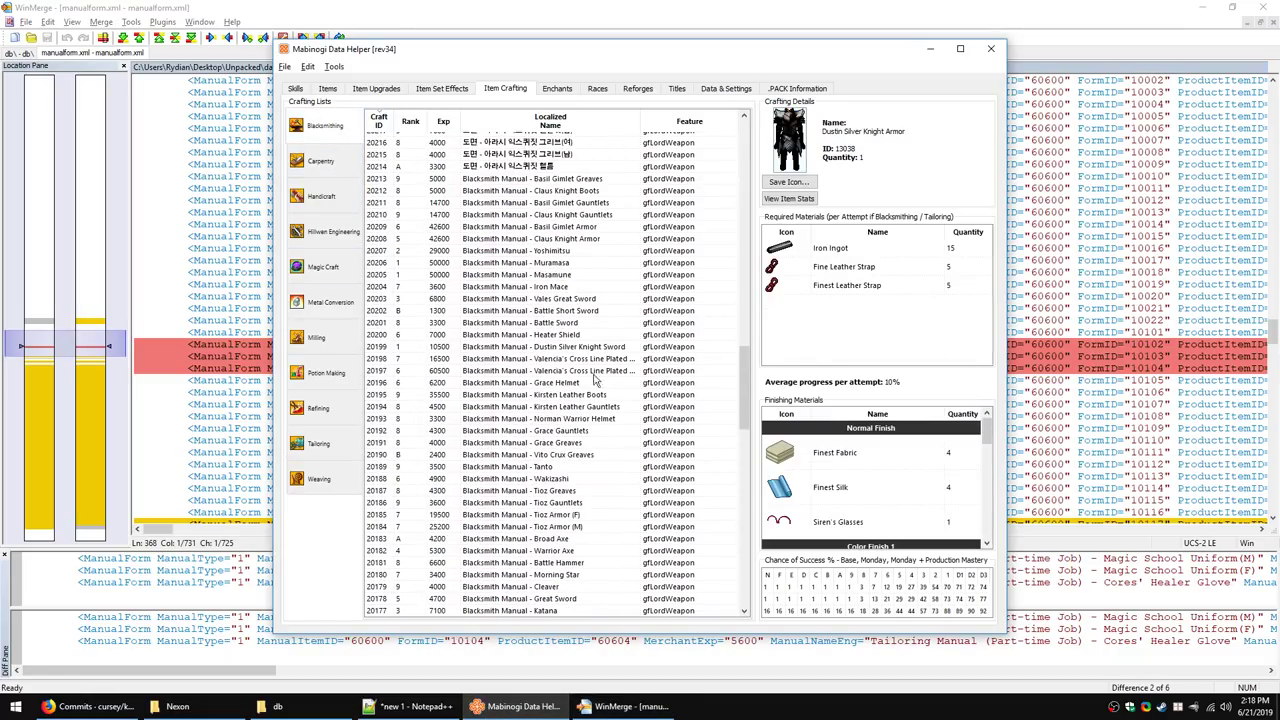
{"action": "scroll", "coordinate": [718, 200], "scroll_direction": "up", "scroll_amount": 20}
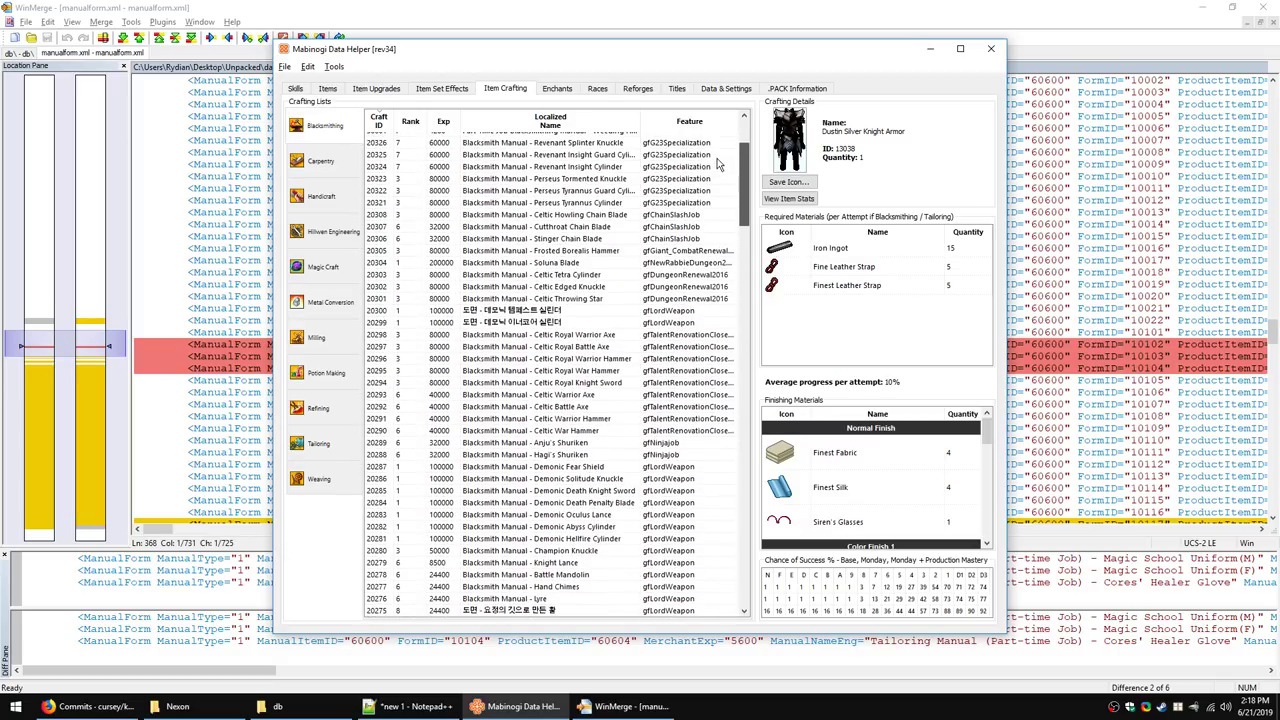
{"action": "left_click", "coordinate": [379, 120]}
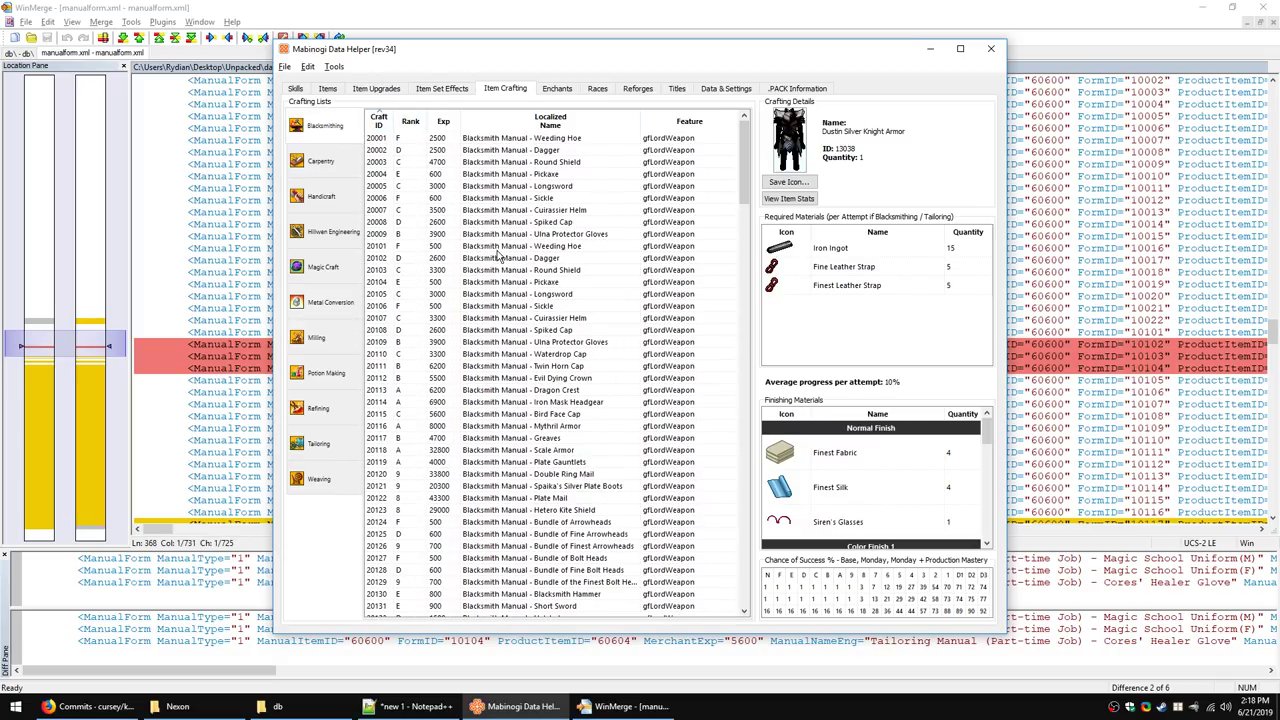
{"action": "left_click", "coordinate": [335, 162]}
{"action": "left_click", "coordinate": [310, 194]}
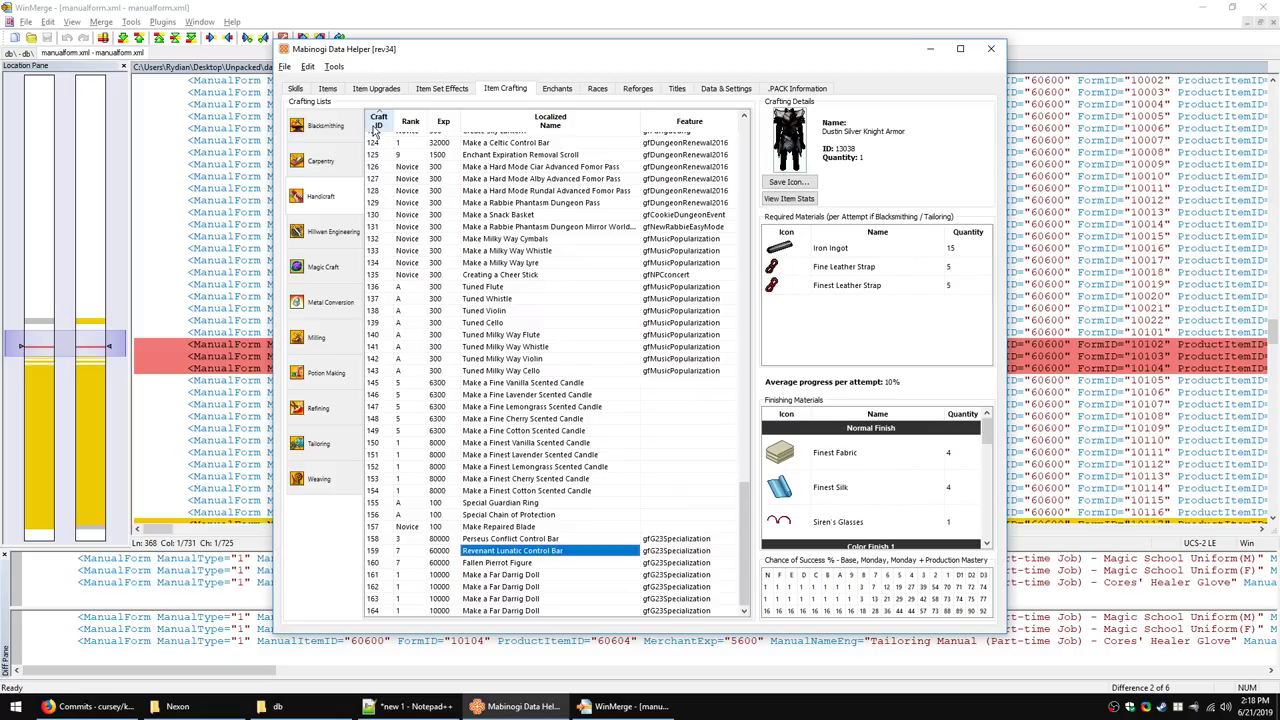
{"action": "left_click", "coordinate": [378, 121]}
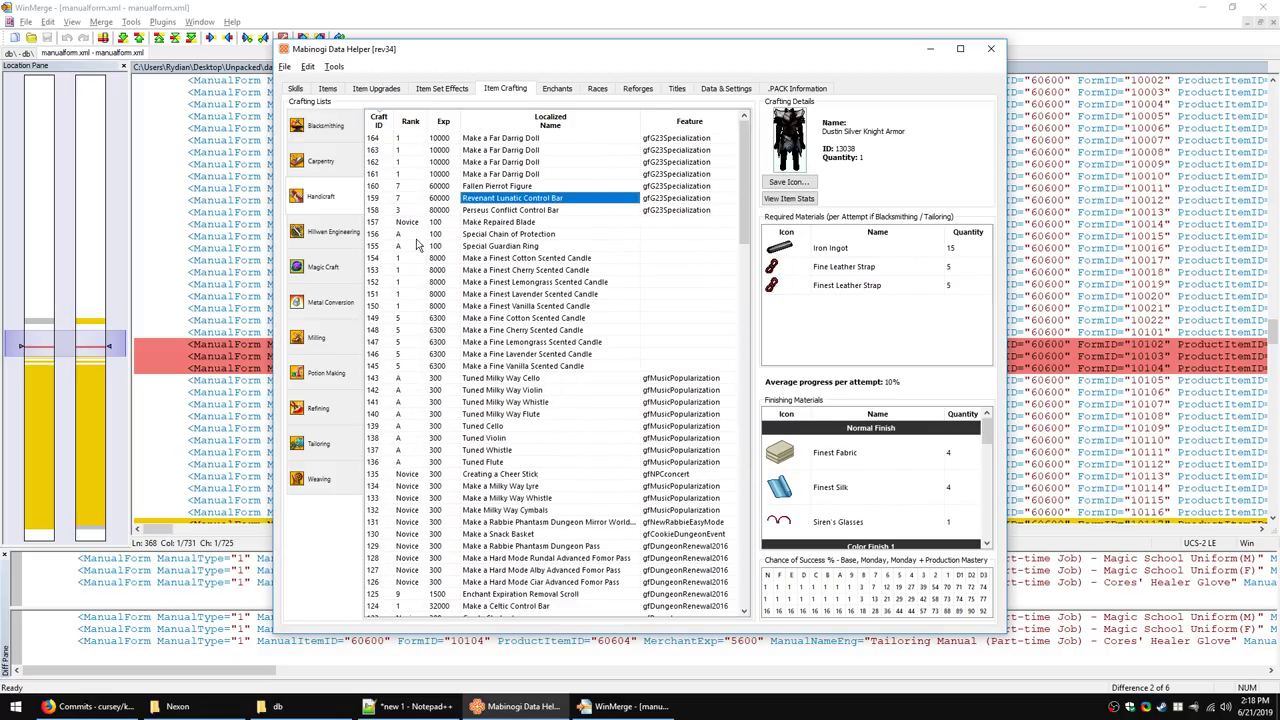
{"action": "left_click", "coordinate": [379, 120]}
Step: Sort the Tailoring list by ascending Craft ID and show the details of apprentice sewing pattern 10102
{"action": "left_click", "coordinate": [318, 443]}
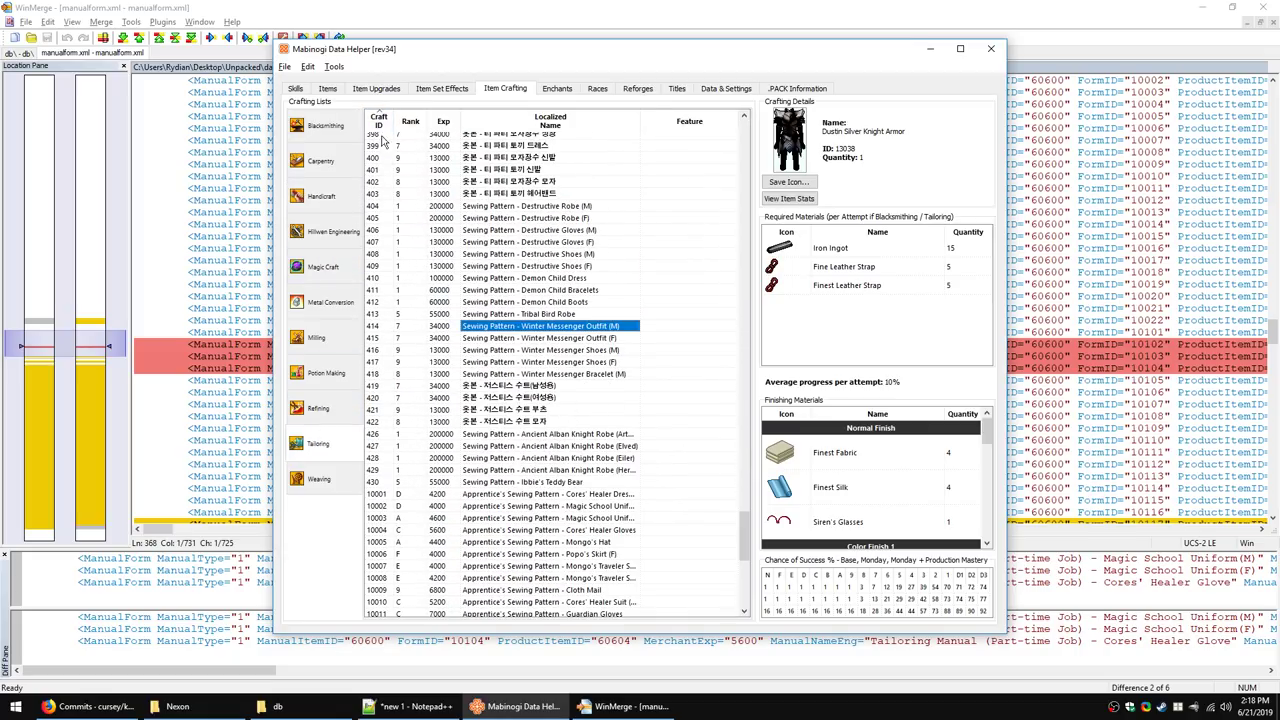
{"action": "left_click", "coordinate": [379, 122]}
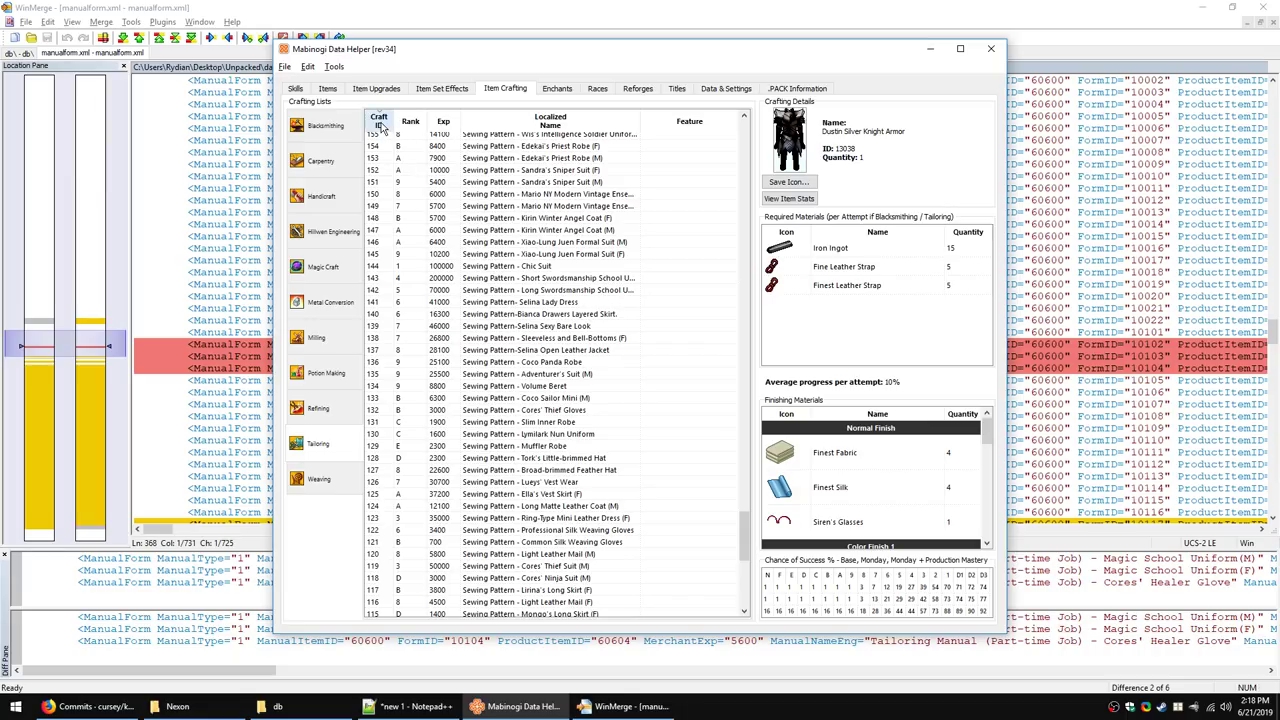
{"action": "left_click", "coordinate": [379, 122]}
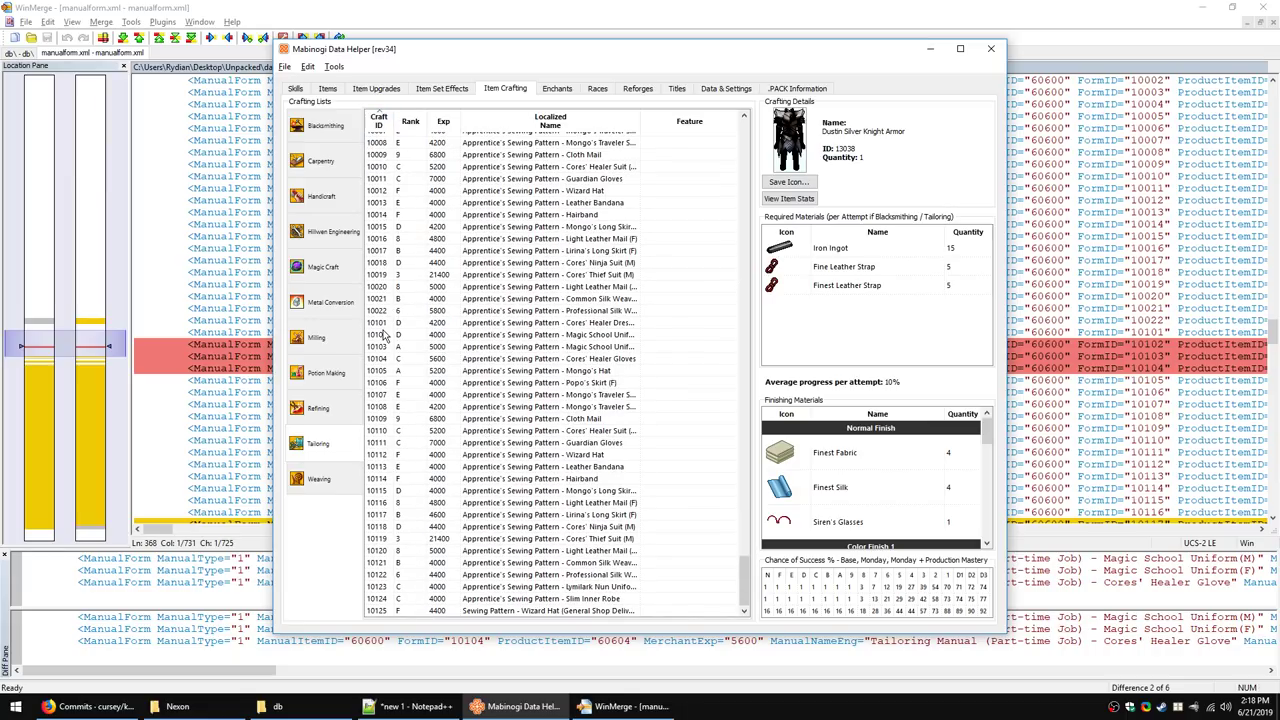
{"action": "left_click", "coordinate": [594, 336]}
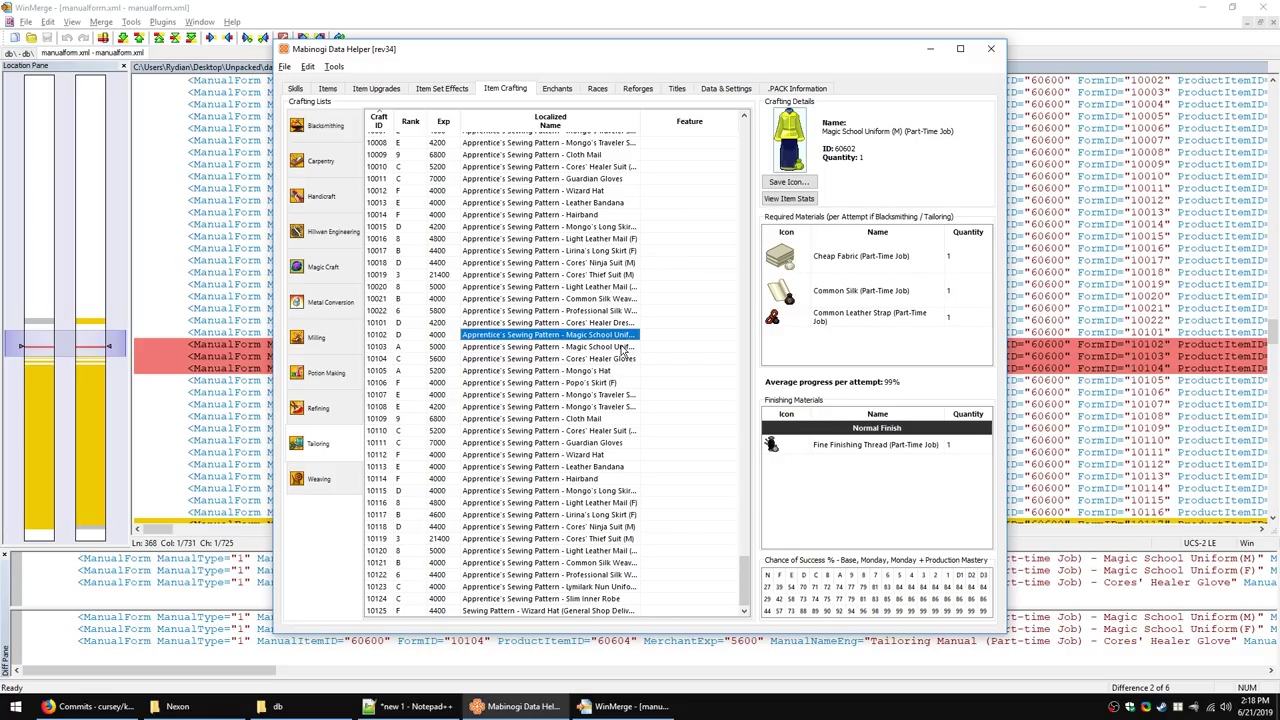
Step: Return to WinMerge and compare the CompleteDesc values of FormID 10102 to 10104 in the two files
{"action": "left_click", "coordinate": [1059, 7]}
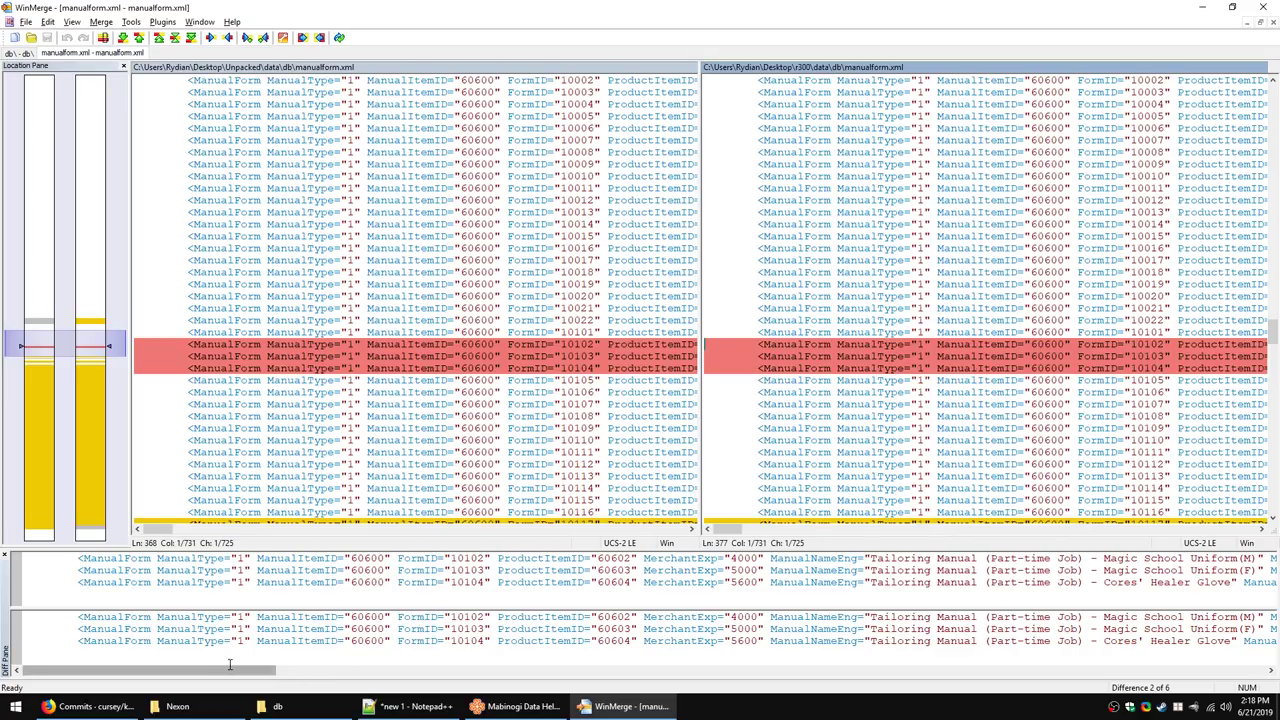
{"action": "left_click_drag", "start_coordinate": [233, 670], "coordinate": [743, 678]}
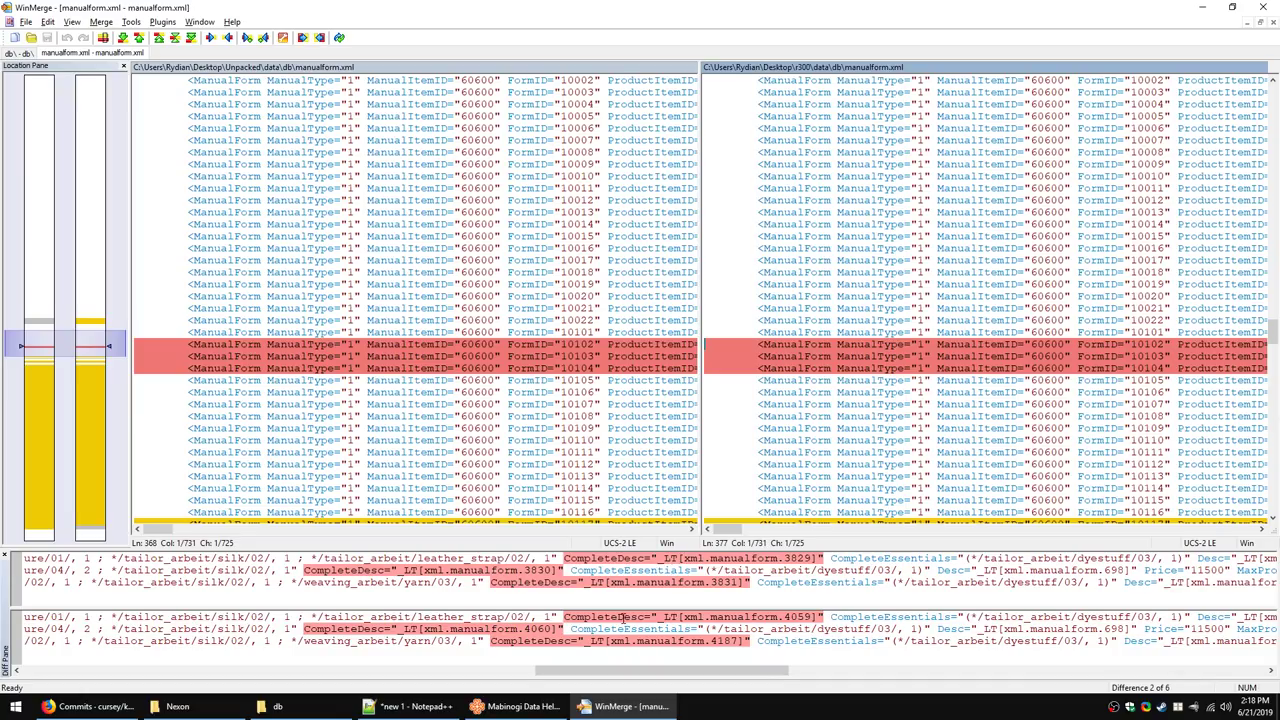
{"action": "left_click_drag", "start_coordinate": [641, 670], "coordinate": [123, 628]}
Step: Step through the remaining manualform.xml differences from FormID 10117 to the last one, the BlackSmith block starting at FormID 20002
{"action": "left_click", "coordinate": [124, 39]}
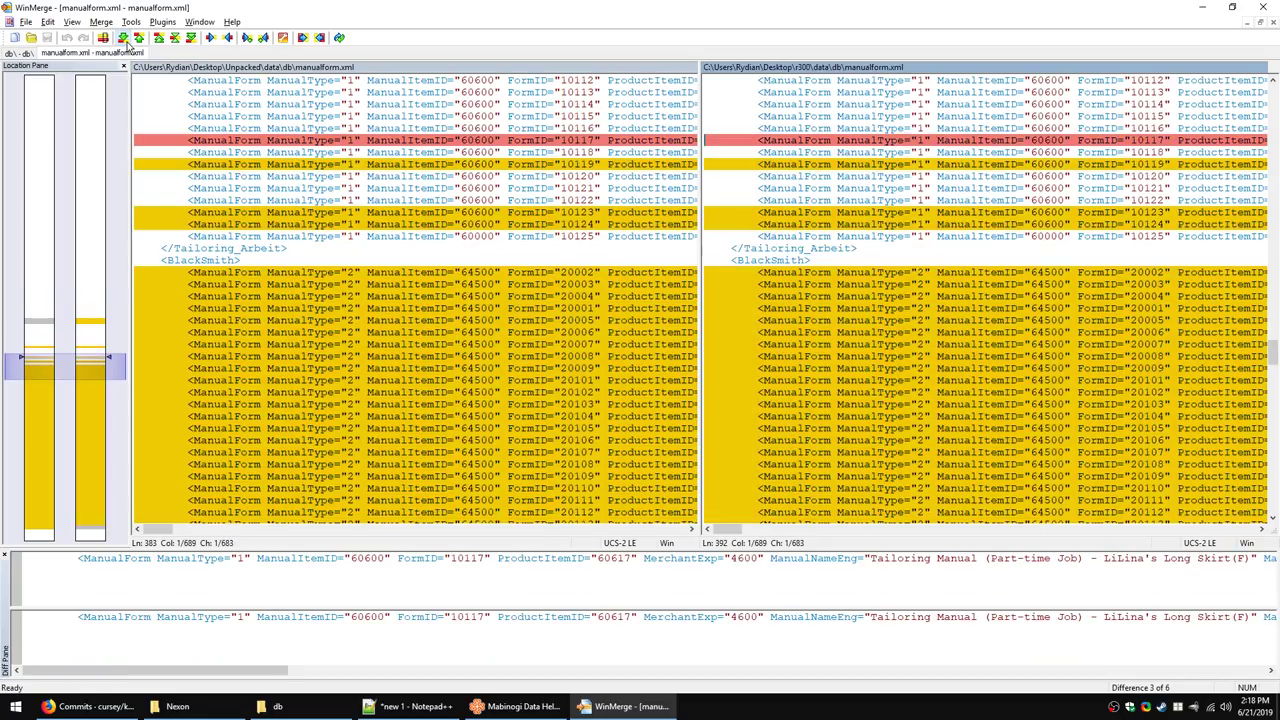
{"action": "double_click", "coordinate": [124, 39]}
{"action": "left_click", "coordinate": [125, 40]}
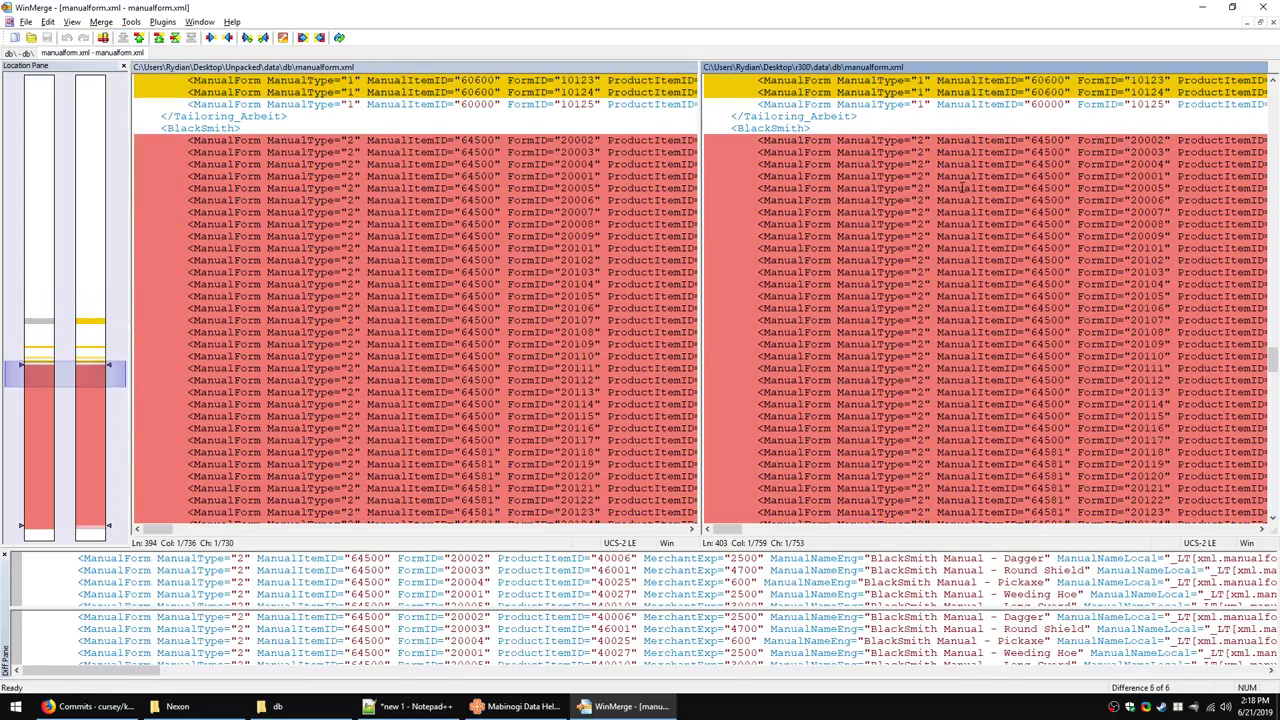
{"action": "scroll", "coordinate": [1020, 388], "scroll_direction": "down", "scroll_amount": 2}
{"action": "scroll", "coordinate": [1020, 380], "scroll_direction": "up", "scroll_amount": 4}
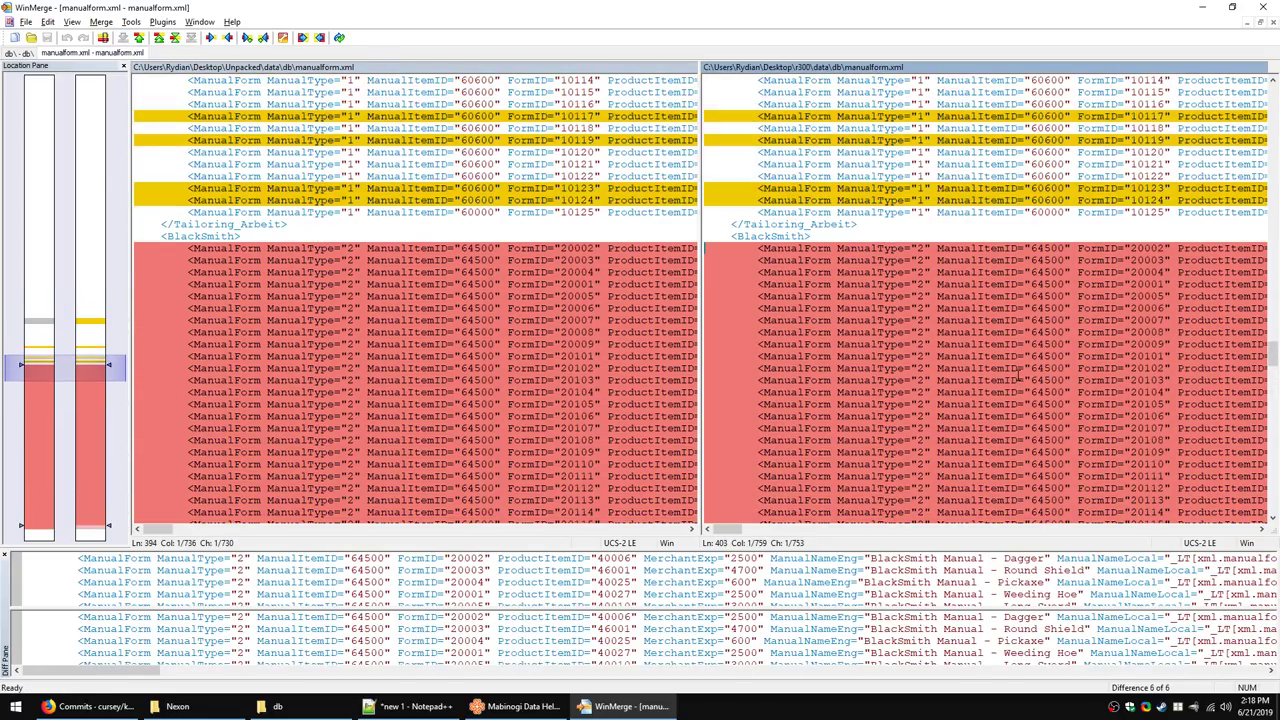
Step: Switch to Mabinogi Data Helper, show the details of Blacksmithing craft 20002 for the Dagger, and return to WinMerge
{"action": "scroll", "coordinate": [916, 416], "scroll_direction": "down", "scroll_amount": 3}
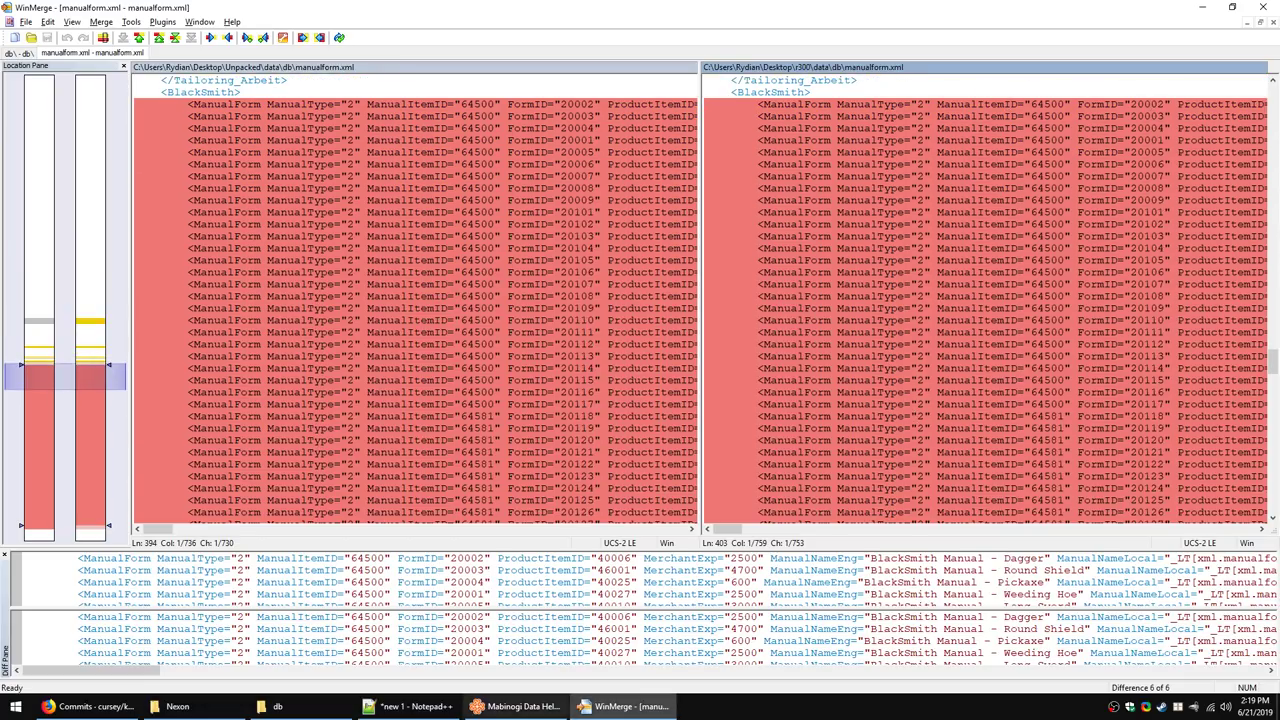
{"action": "left_click", "coordinate": [515, 706]}
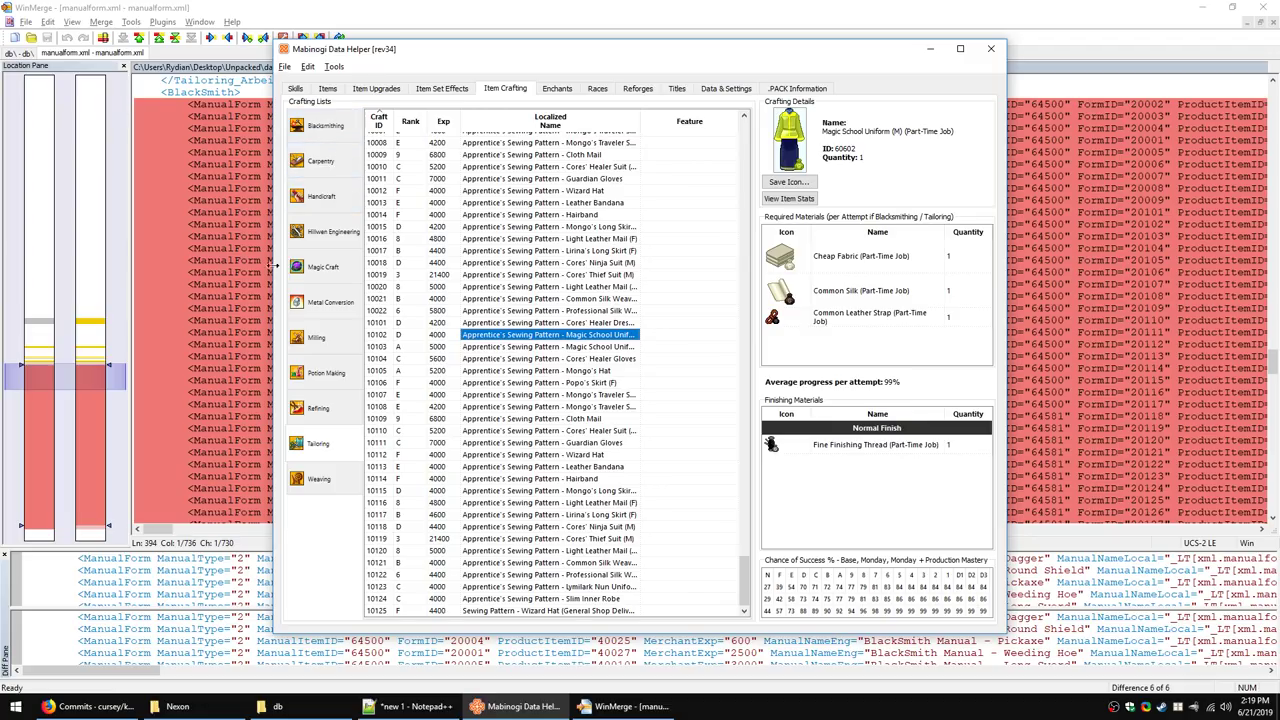
{"action": "left_click", "coordinate": [322, 126]}
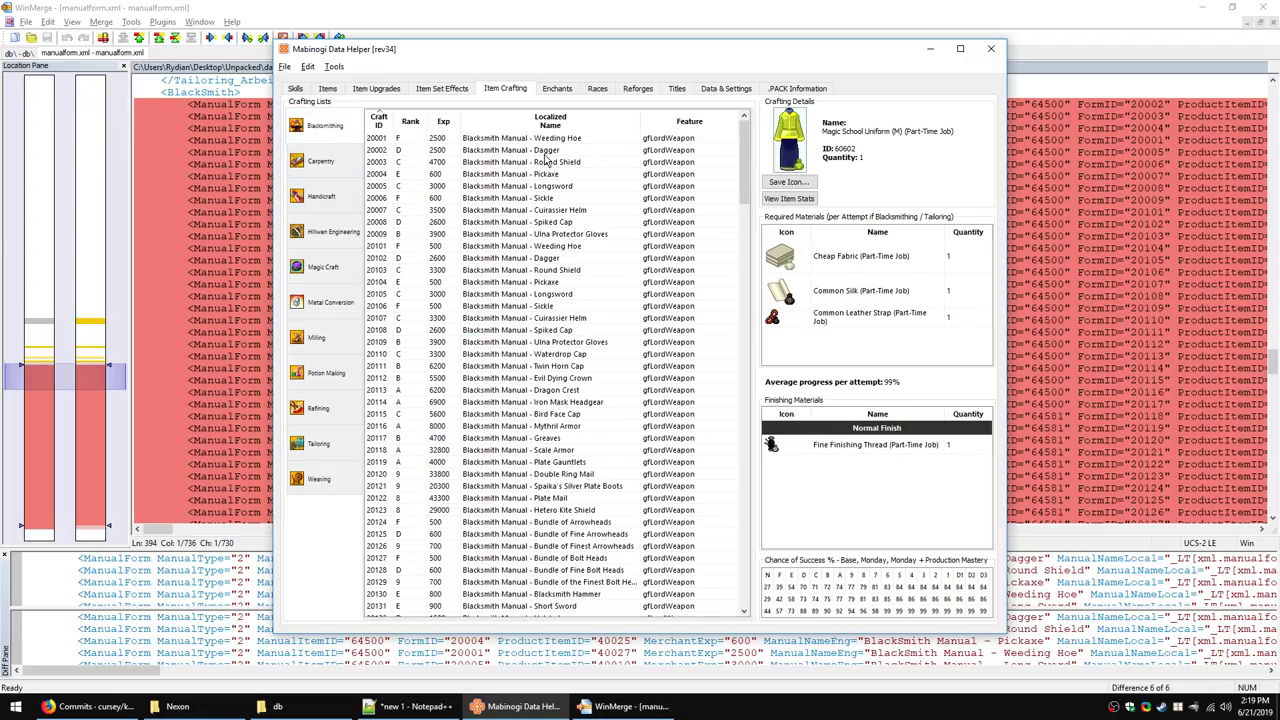
{"action": "left_click", "coordinate": [544, 154]}
{"action": "left_click", "coordinate": [660, 7]}
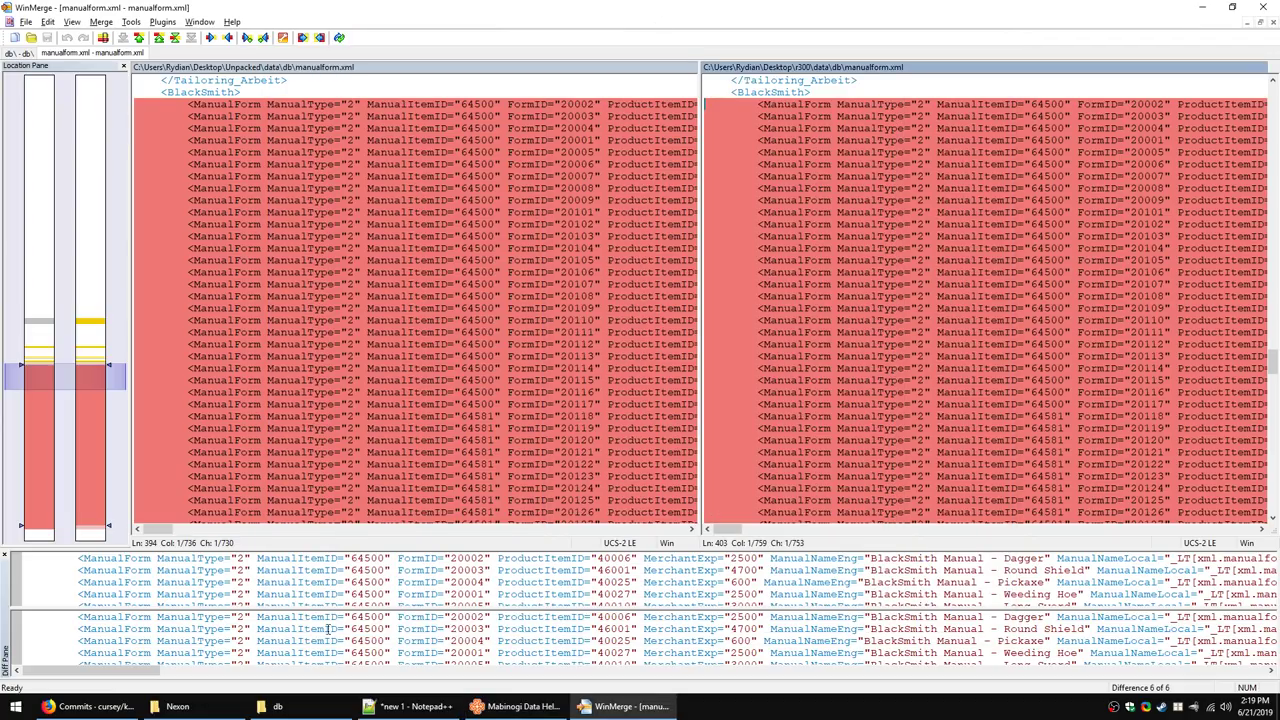
Step: Compare the BlackSmith lines of the two manualform.xml files through to their final attributes, checking for ApplySpecialization
{"action": "left_click_drag", "start_coordinate": [130, 672], "coordinate": [595, 680]}
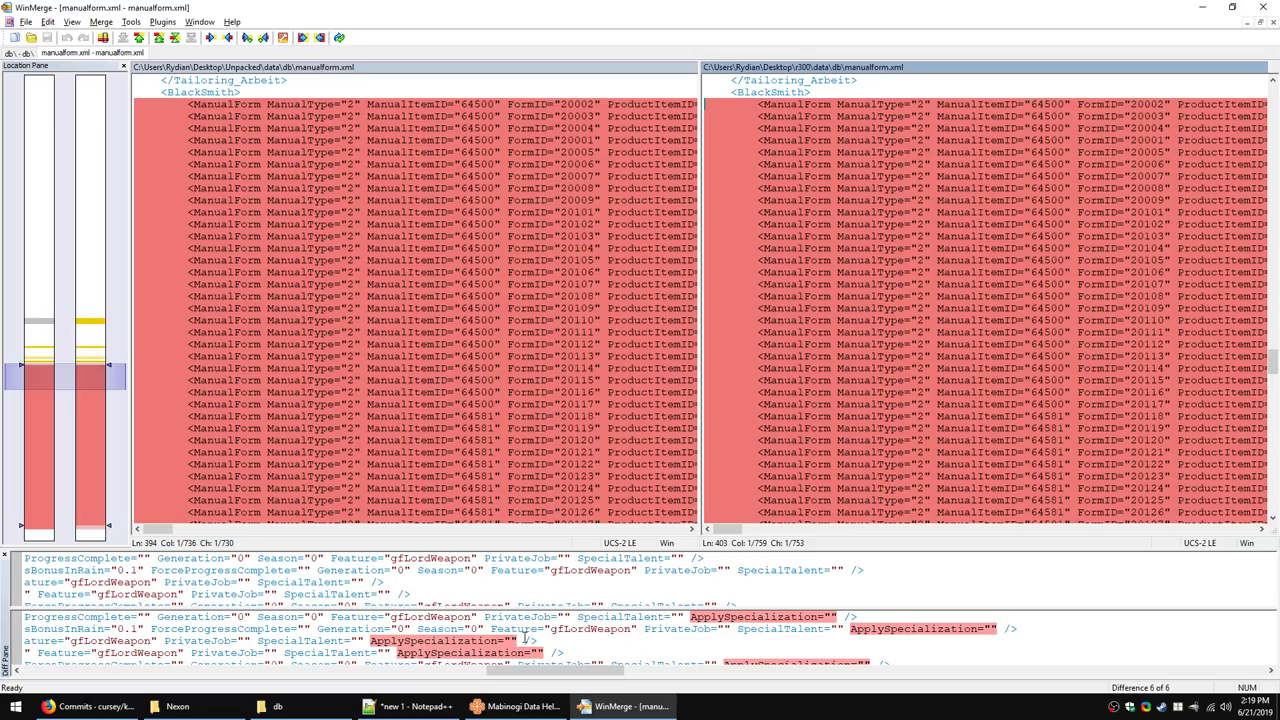
{"action": "scroll", "coordinate": [510, 636], "scroll_direction": "right", "scroll_amount": 5}
{"action": "scroll", "coordinate": [725, 652], "scroll_direction": "down", "scroll_amount": 3}
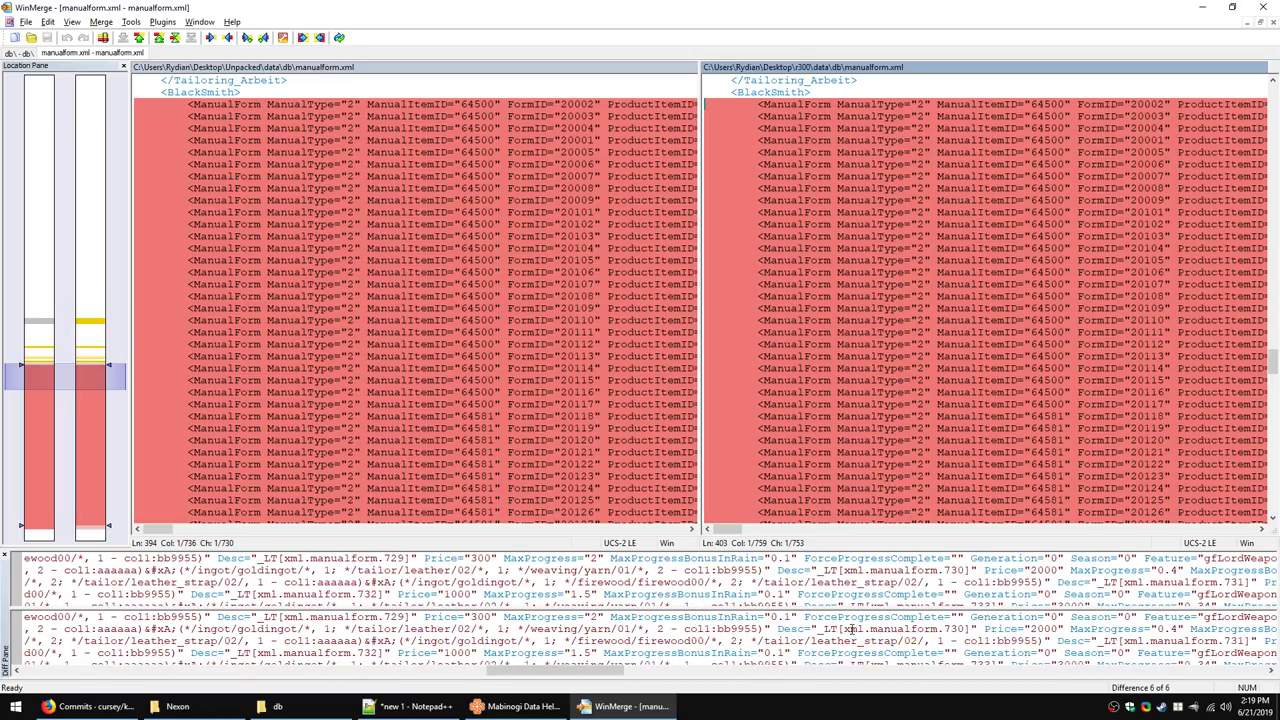
{"action": "left_click_drag", "start_coordinate": [583, 670], "coordinate": [744, 648]}
{"action": "scroll", "coordinate": [744, 648], "scroll_direction": "up", "scroll_amount": 3}
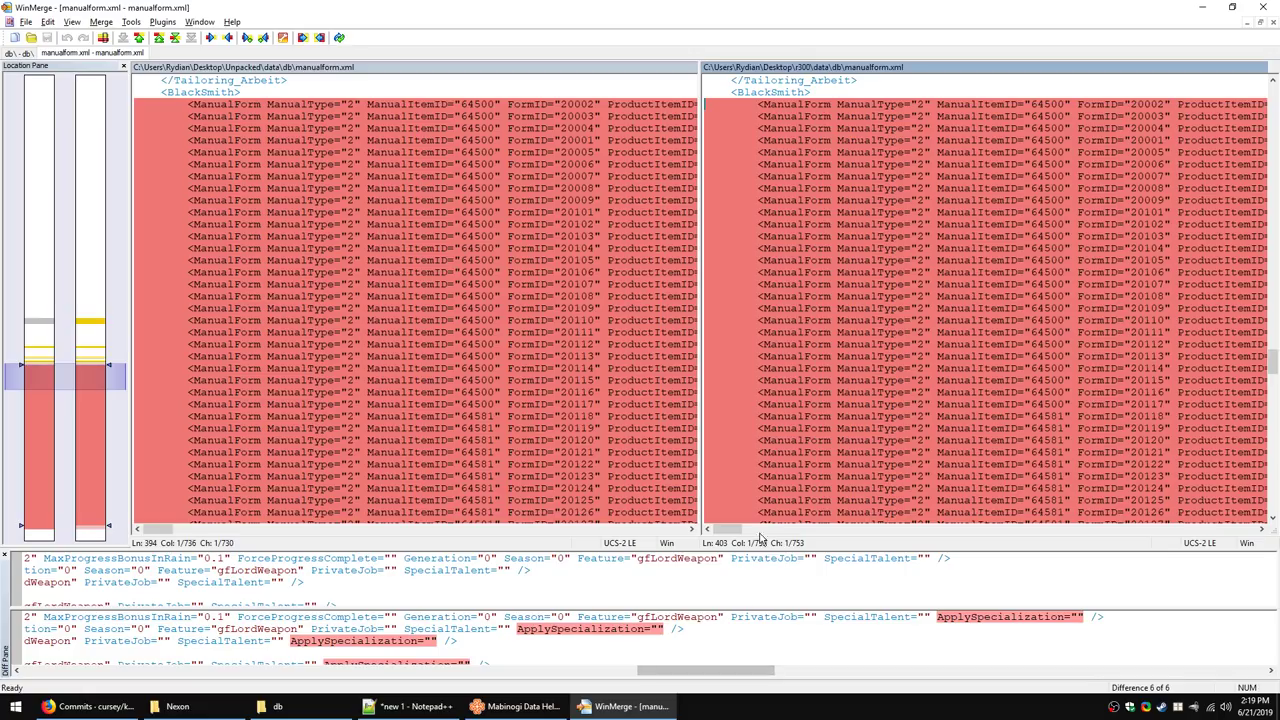
{"action": "left_click_drag", "start_coordinate": [706, 672], "coordinate": [70, 672]}
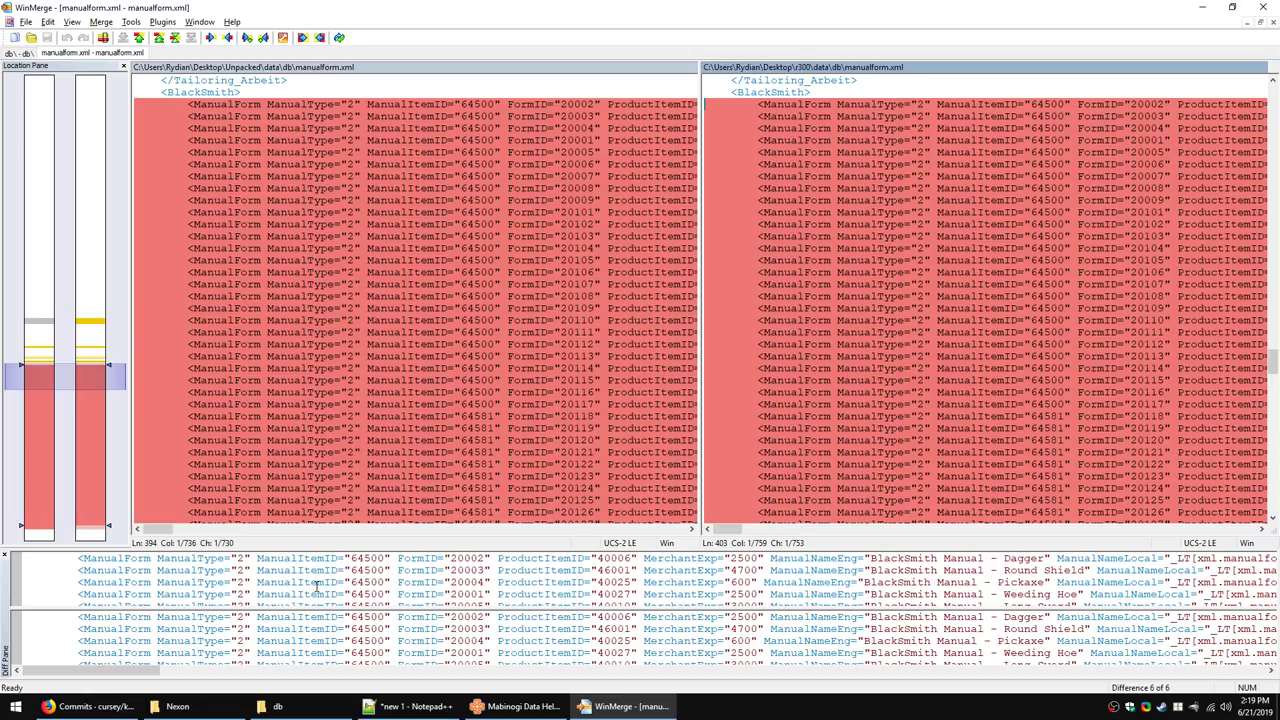
{"action": "scroll", "coordinate": [336, 140], "scroll_direction": "up", "scroll_amount": 5}
{"action": "scroll", "coordinate": [336, 140], "scroll_direction": "down", "scroll_amount": 3}
Step: Close the manualform.xml comparison and open the itemdb.xml comparison at its first difference
{"action": "key", "text": "Escape"}
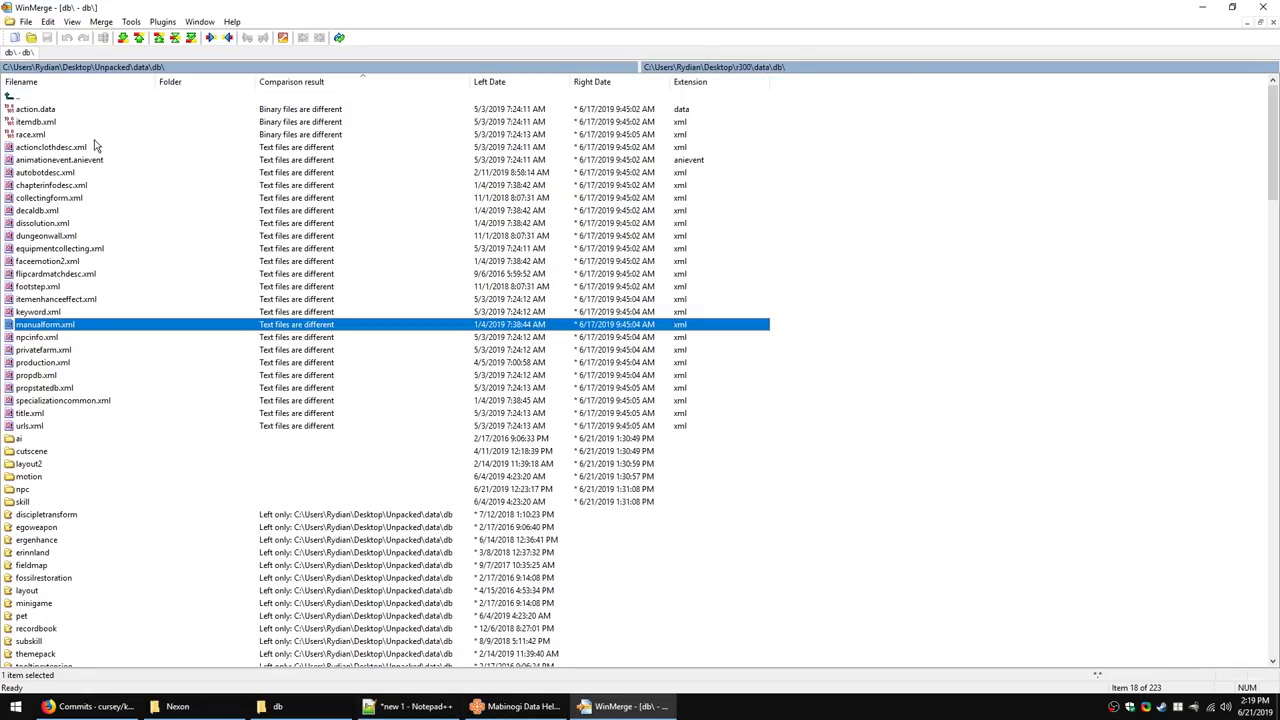
{"action": "double_click", "coordinate": [46, 124]}
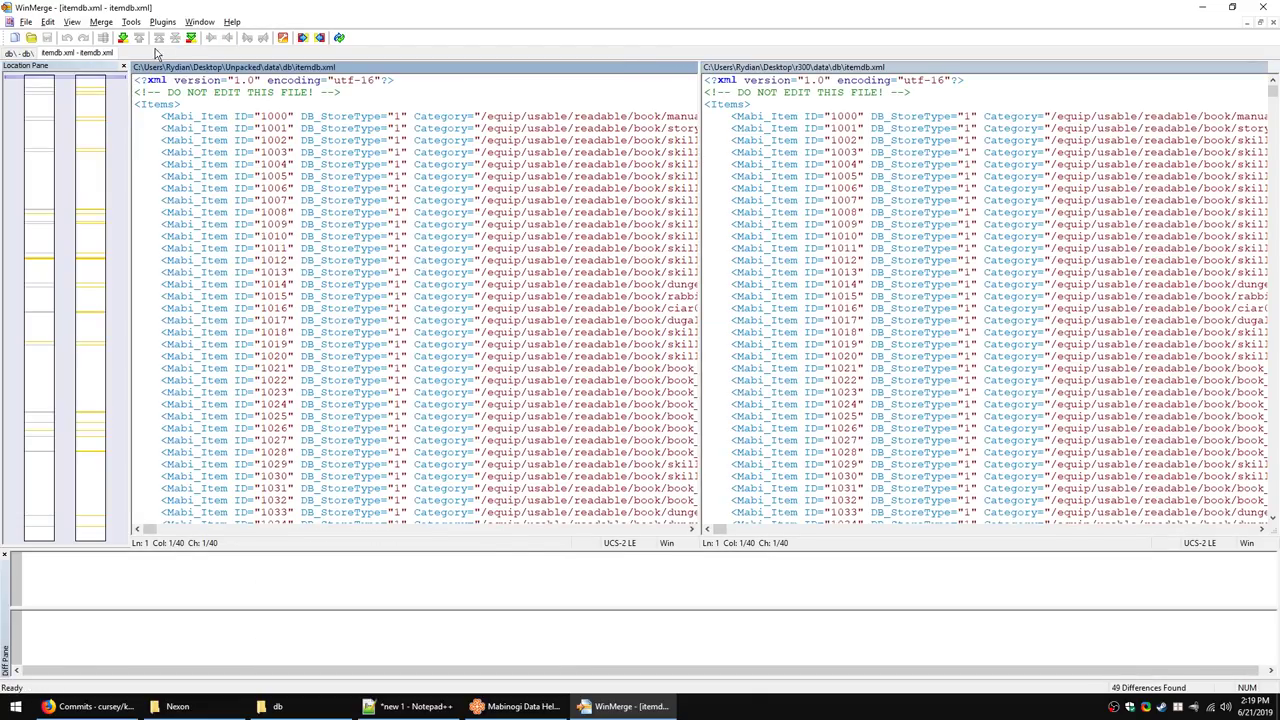
{"action": "left_click", "coordinate": [122, 38]}
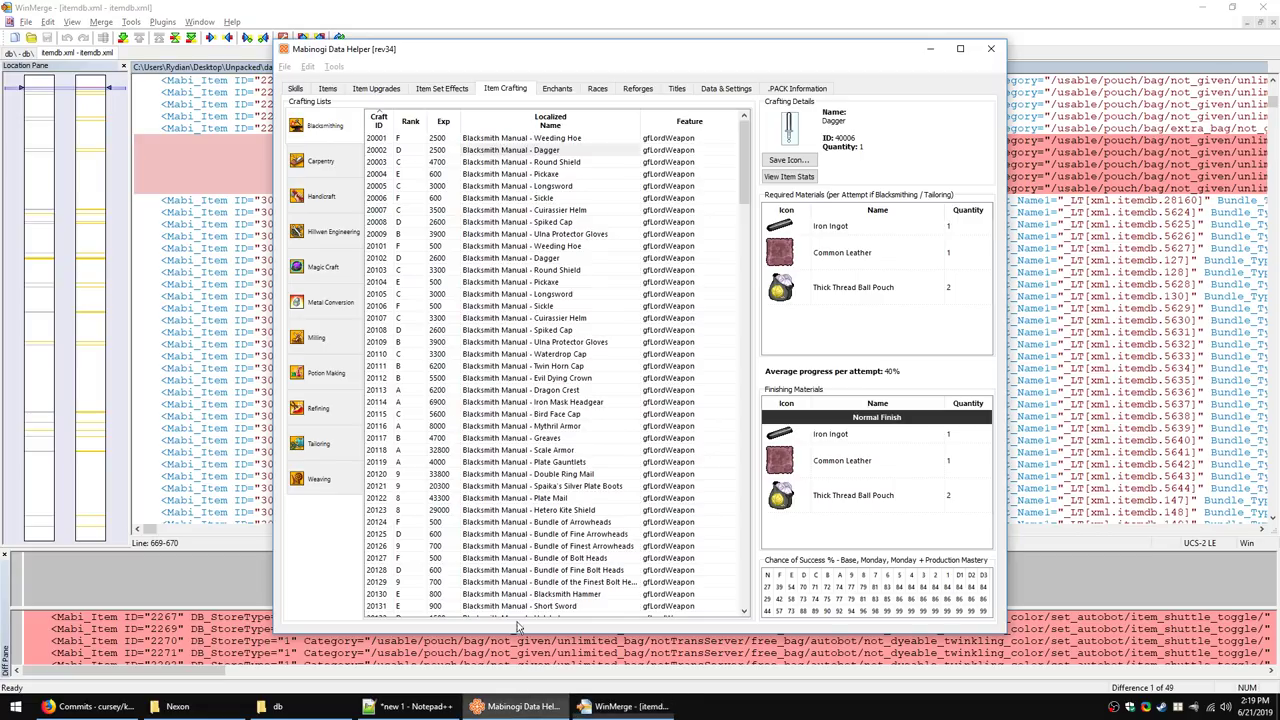
Step: Look up item ID 2267 in Mabinogi Data Helper's item search, show its details, and return to WinMerge
{"action": "left_click", "coordinate": [515, 706]}
{"action": "left_click", "coordinate": [322, 88]}
{"action": "left_click", "coordinate": [314, 120]}
{"action": "key", "text": "ctrl+a"}
{"action": "type", "text": "2267"}
{"action": "key", "text": "Return"}
{"action": "left_click", "coordinate": [408, 264]}
{"action": "left_click", "coordinate": [671, 7]}
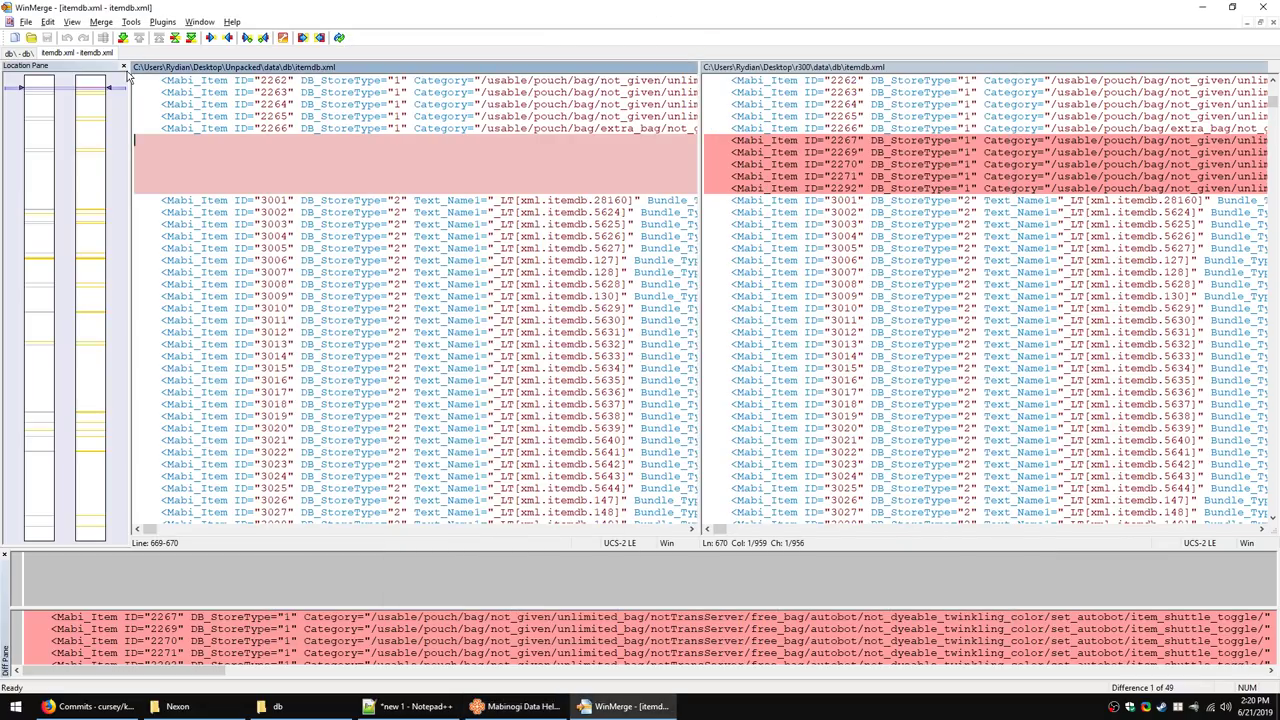
Step: Go to the second itemdb.xml difference and look up its item ID 3982 in Mabinogi Data Helper before returning to WinMerge
{"action": "left_click", "coordinate": [124, 39]}
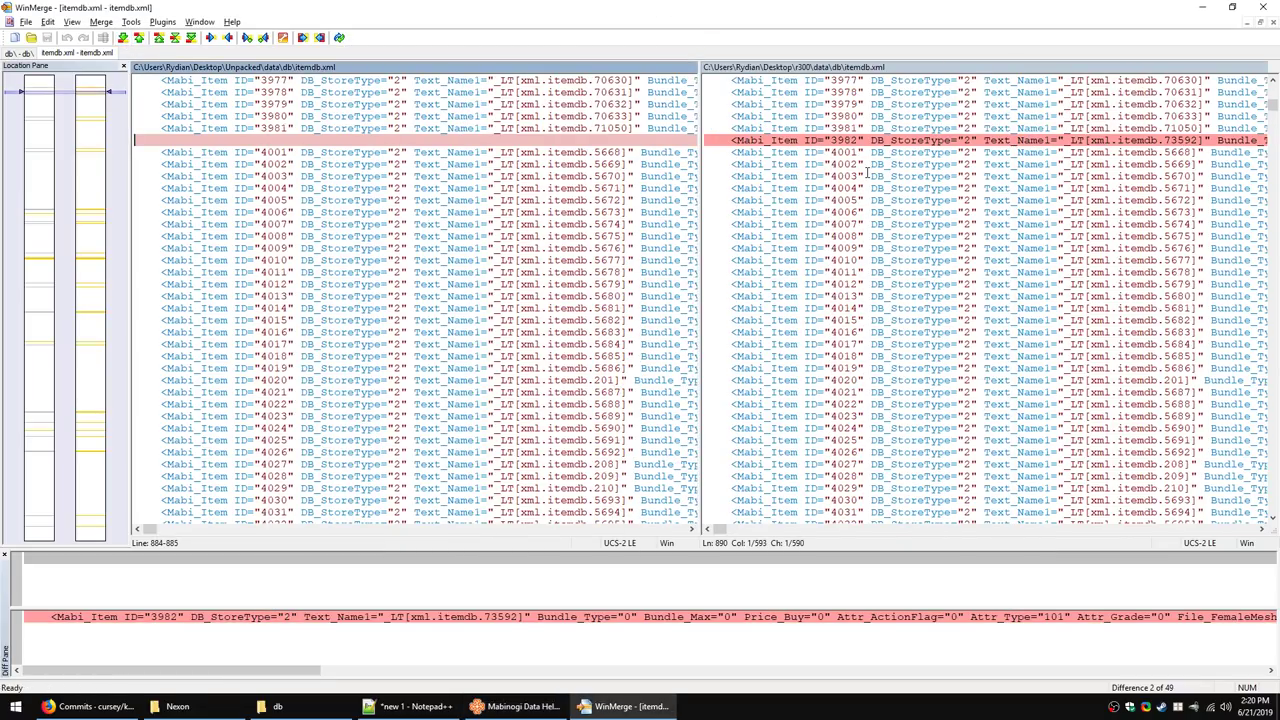
{"action": "key", "text": "alt+Tab"}
{"action": "type", "text": "3982"}
{"action": "key", "text": "Return"}
{"action": "left_click", "coordinate": [399, 264]}
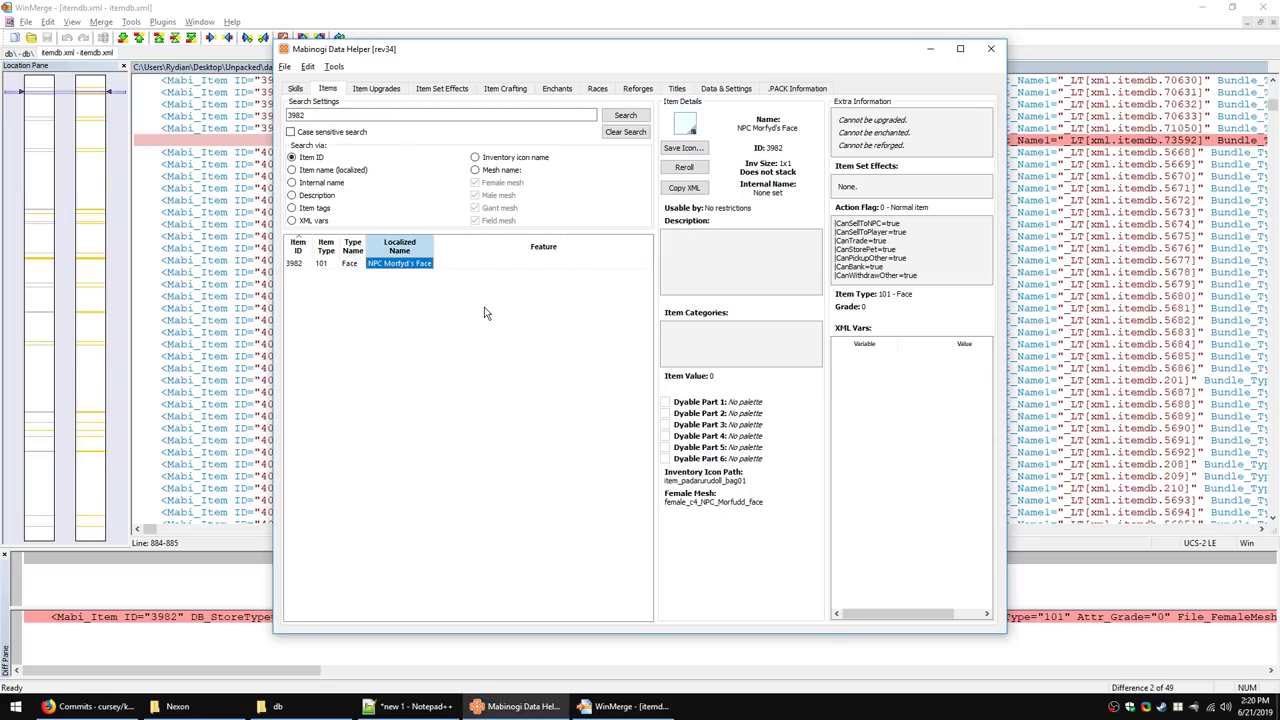
{"action": "key", "text": "alt+Tab"}
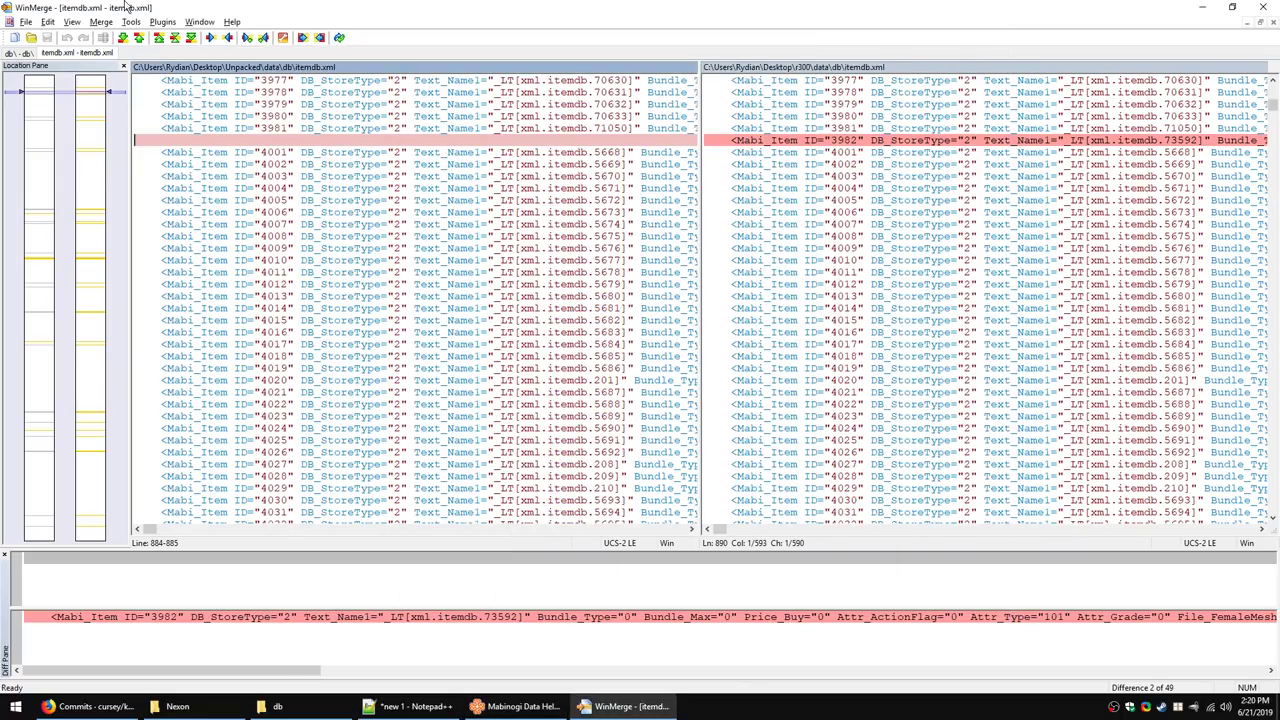
Step: Go to the third itemdb.xml difference and show the details of item ID 4192 in Mabinogi Data Helper
{"action": "left_click", "coordinate": [122, 38]}
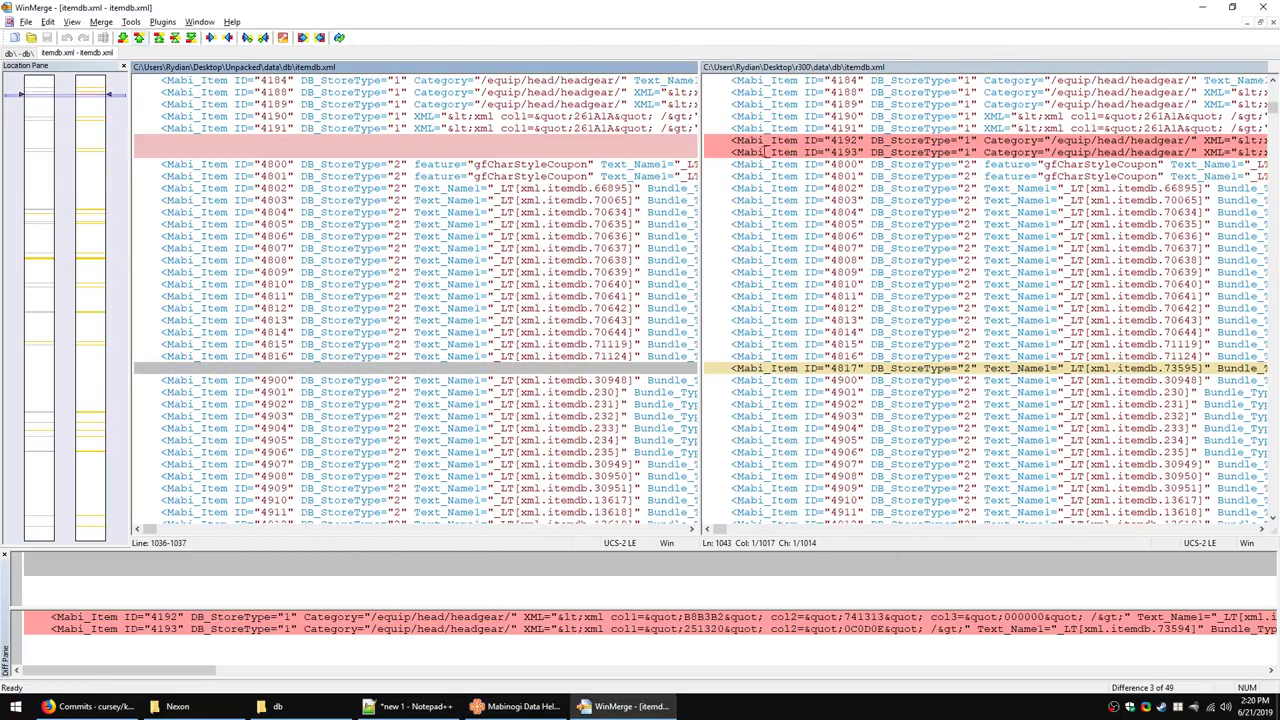
{"action": "key", "text": "alt+Tab"}
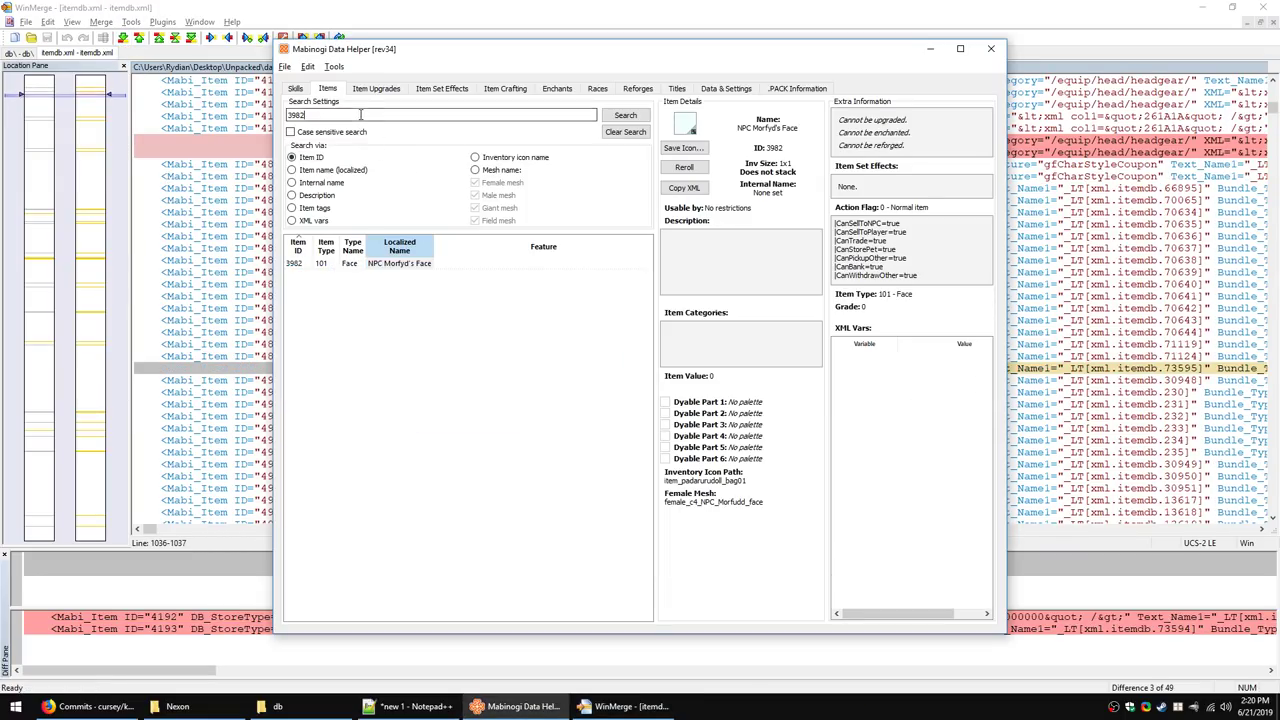
{"action": "type", "text": "4192"}
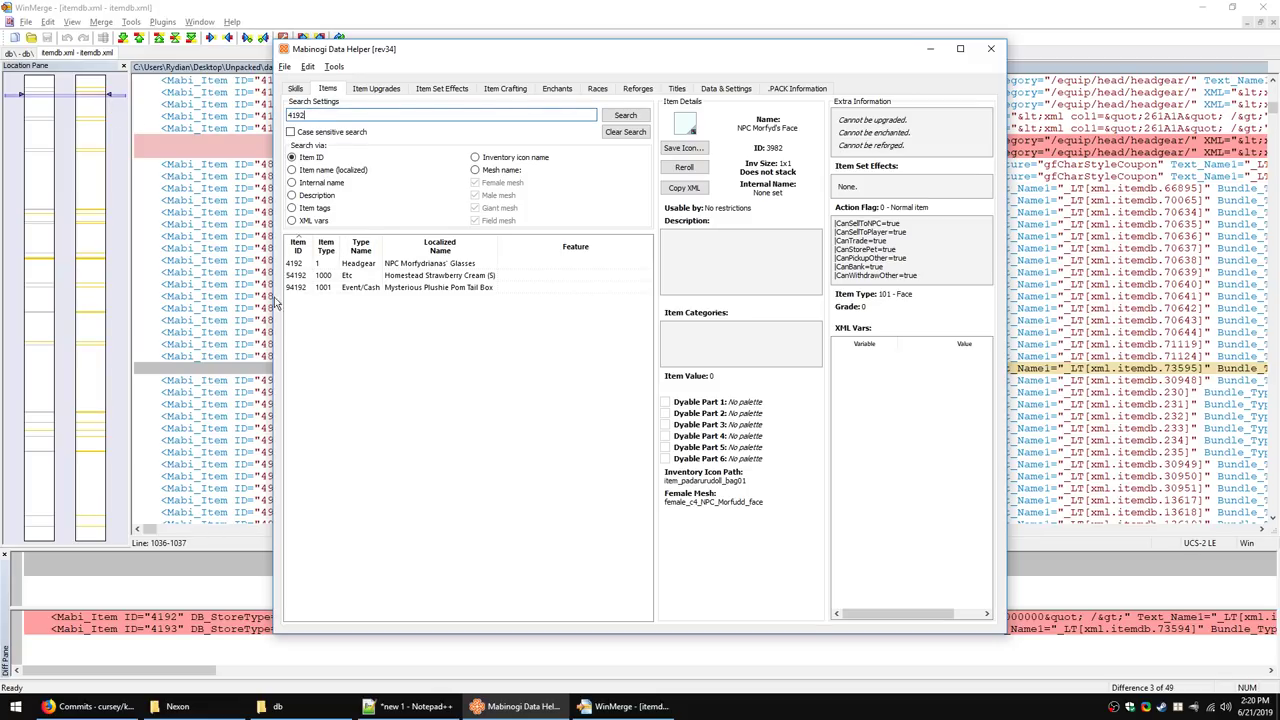
{"action": "left_click", "coordinate": [434, 265]}
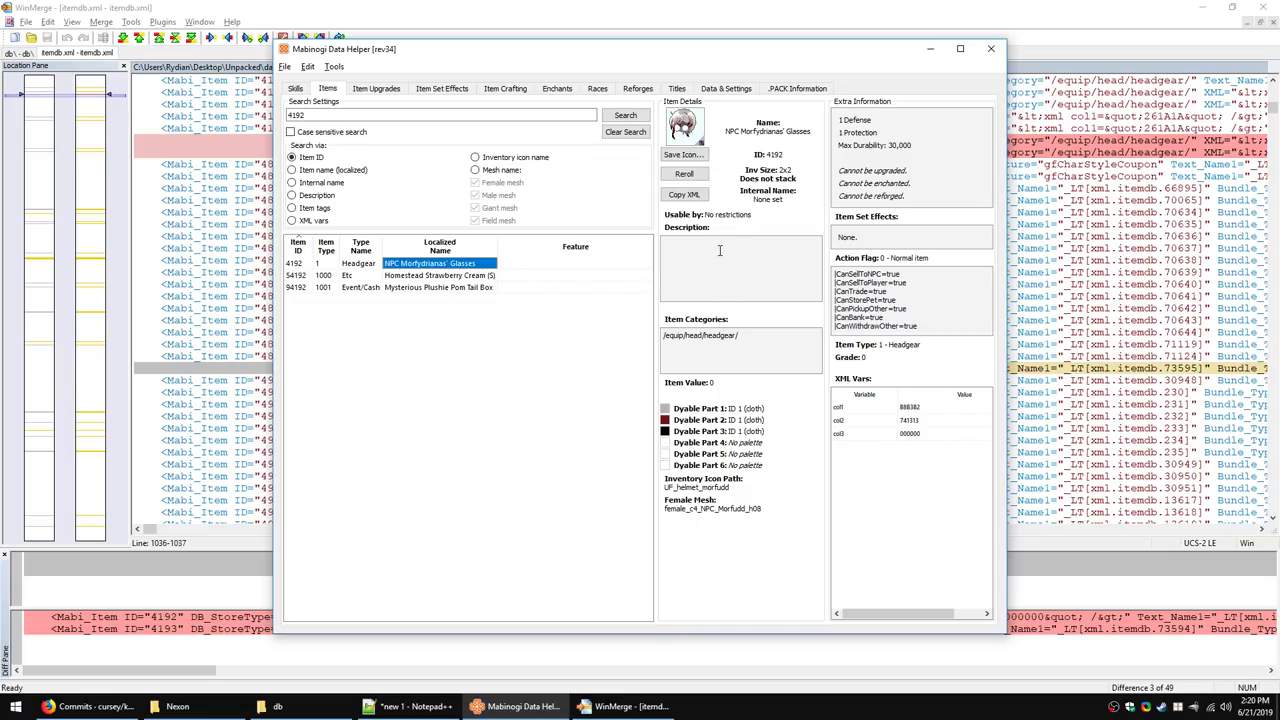
Step: Open the 3D rendering of NPC Morfydrianas' Glasses, inspect the model up close, and close the rendering
{"action": "left_click", "coordinate": [684, 126]}
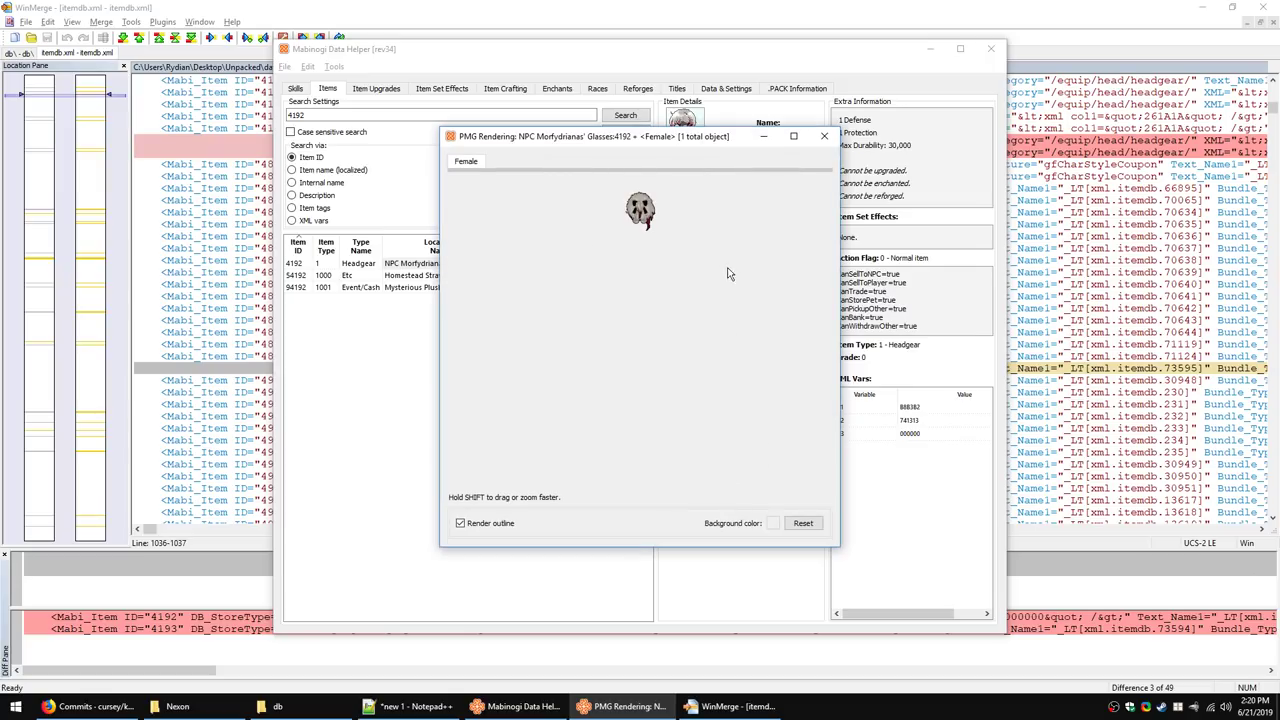
{"action": "scroll", "coordinate": [626, 288], "scroll_direction": "up", "scroll_amount": 5}
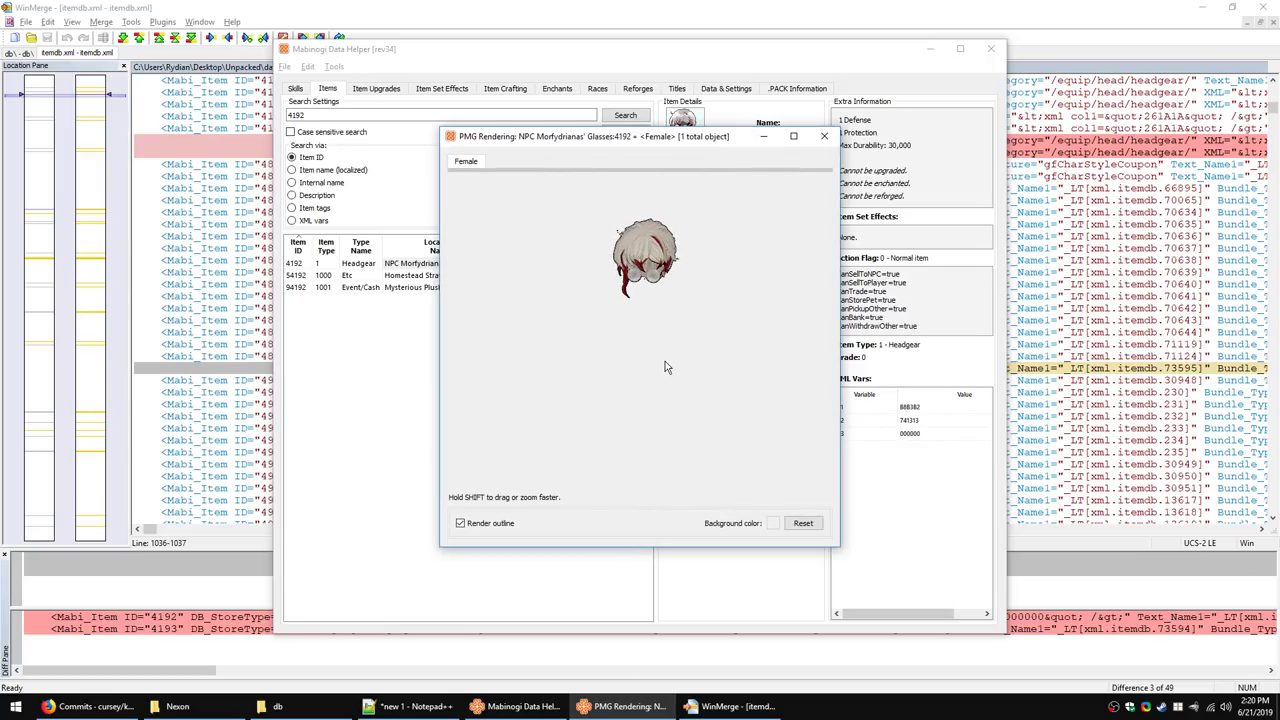
{"action": "scroll", "coordinate": [684, 345], "scroll_direction": "down", "scroll_amount": 5}
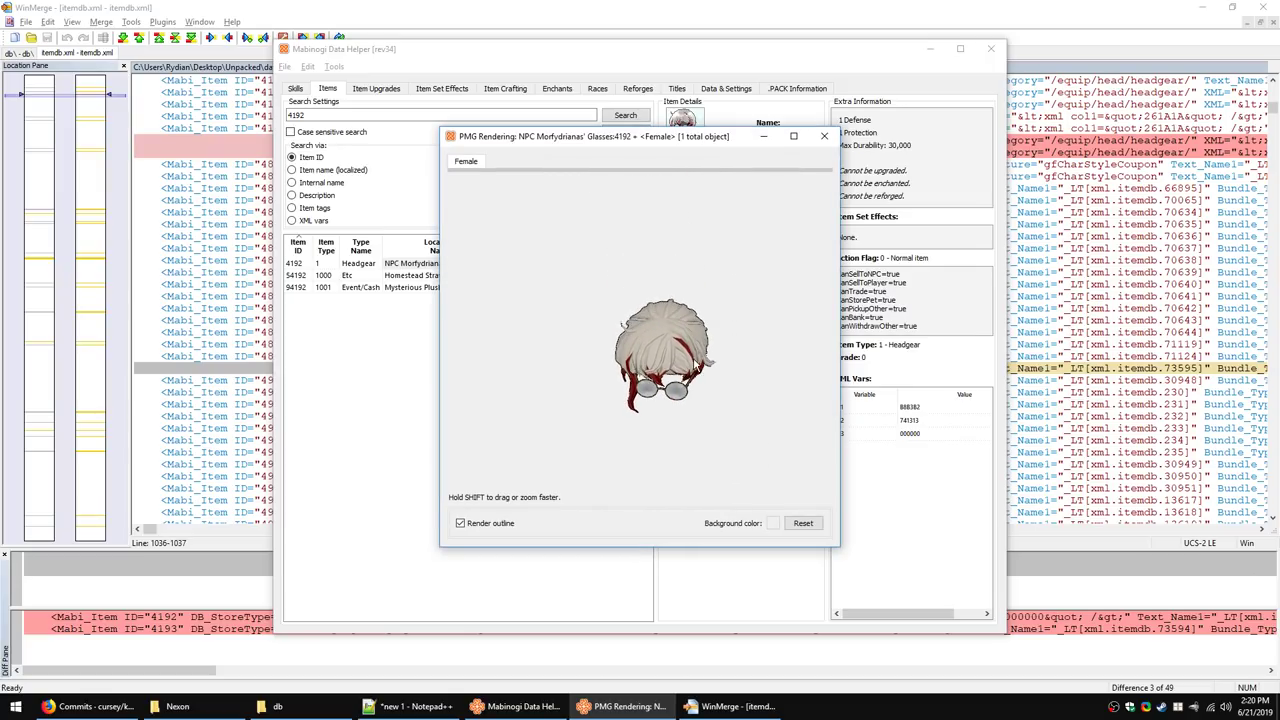
{"action": "scroll", "coordinate": [682, 357], "scroll_direction": "up", "scroll_amount": 3}
{"action": "scroll", "coordinate": [680, 350], "scroll_direction": "up", "scroll_amount": 3}
{"action": "left_click_drag", "start_coordinate": [677, 337], "coordinate": [760, 200]}
{"action": "scroll", "coordinate": [774, 177], "scroll_direction": "down", "scroll_amount": 1}
{"action": "left_click", "coordinate": [822, 137]}
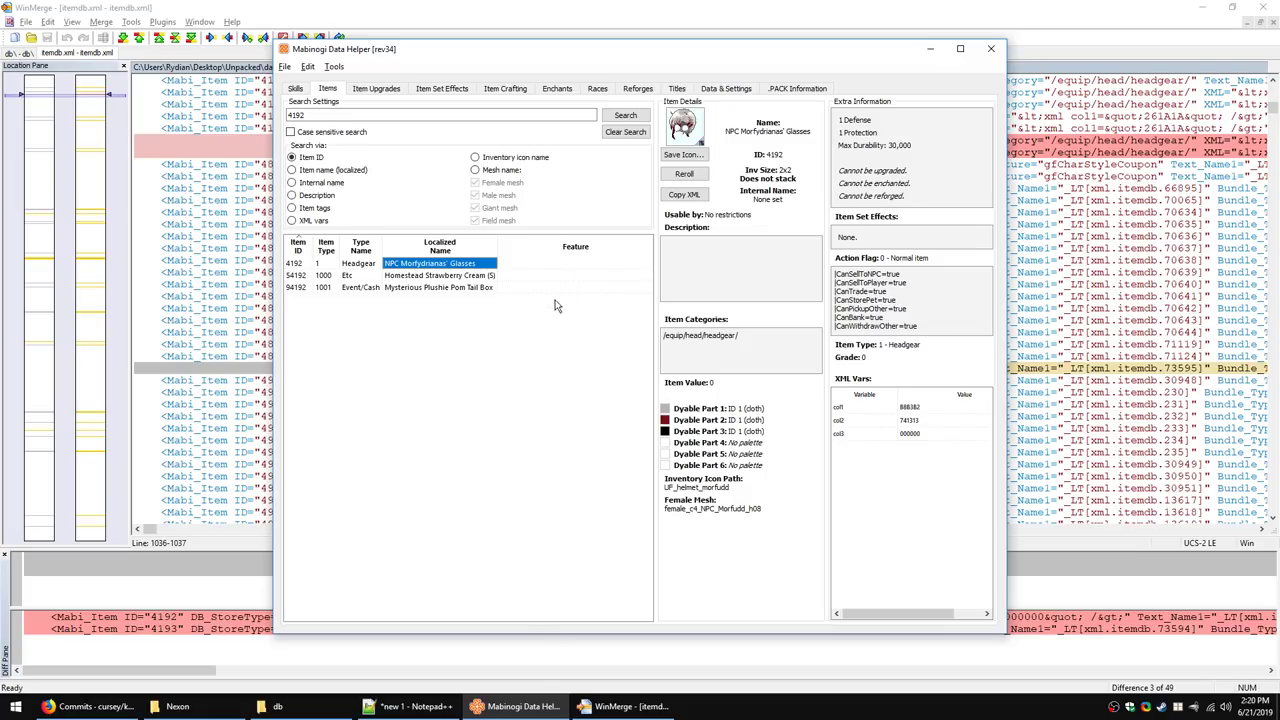
Step: Search the items by localized name for "bassanio"
{"action": "left_click", "coordinate": [320, 170]}
{"action": "double_click", "coordinate": [330, 118]}
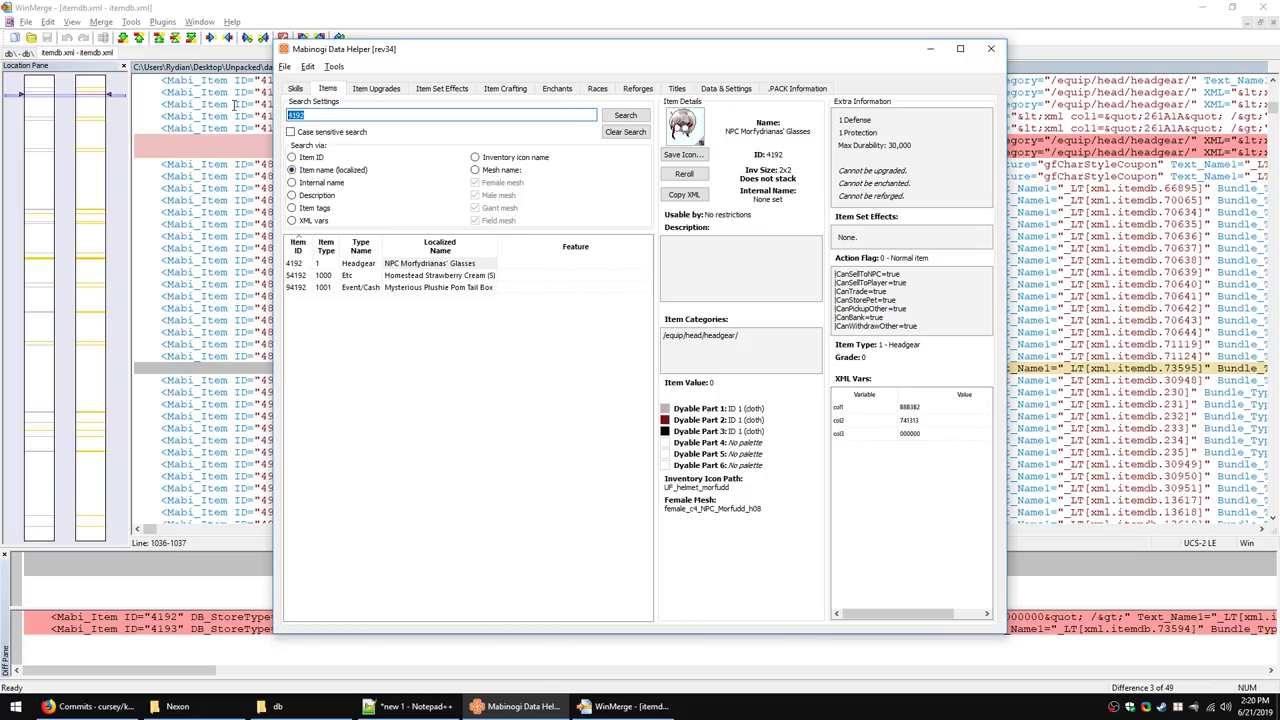
{"action": "type", "text": "bassanio"}
{"action": "key", "text": "Return"}
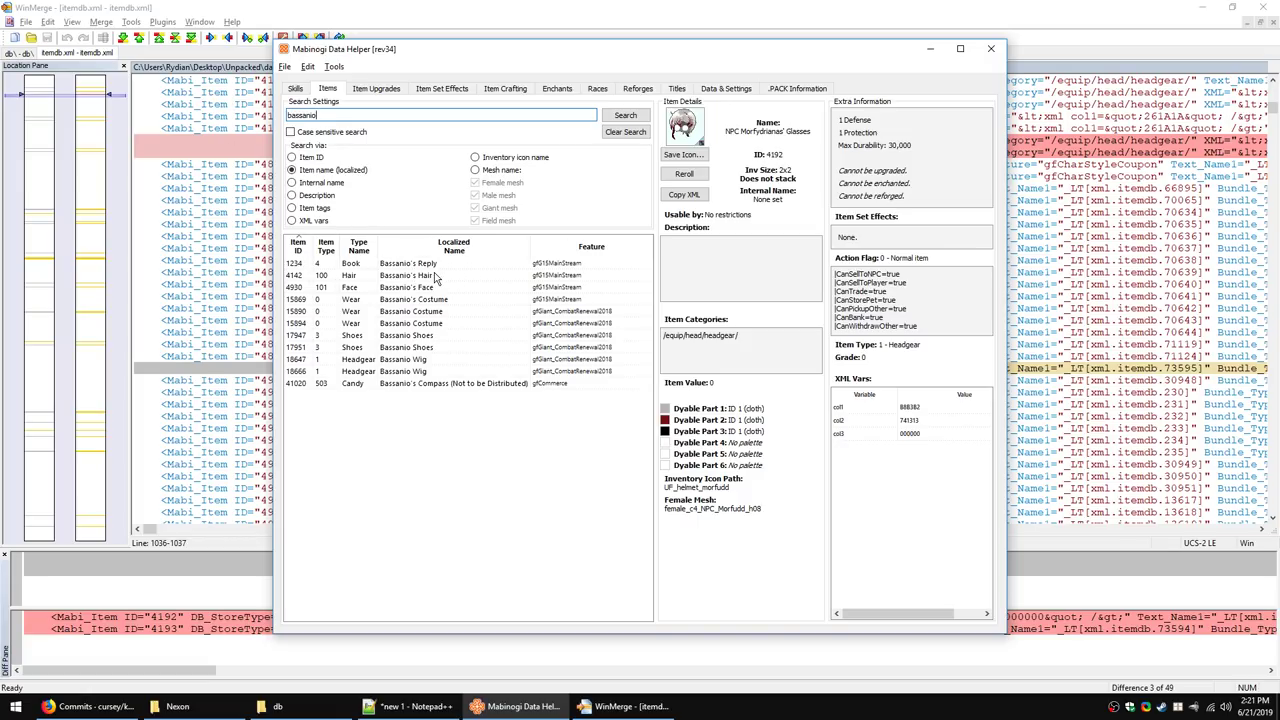
Step: Compare the details and descriptions of Bassanio's Costume (15869) and Bassanio Costume (15890)
{"action": "left_click", "coordinate": [444, 300]}
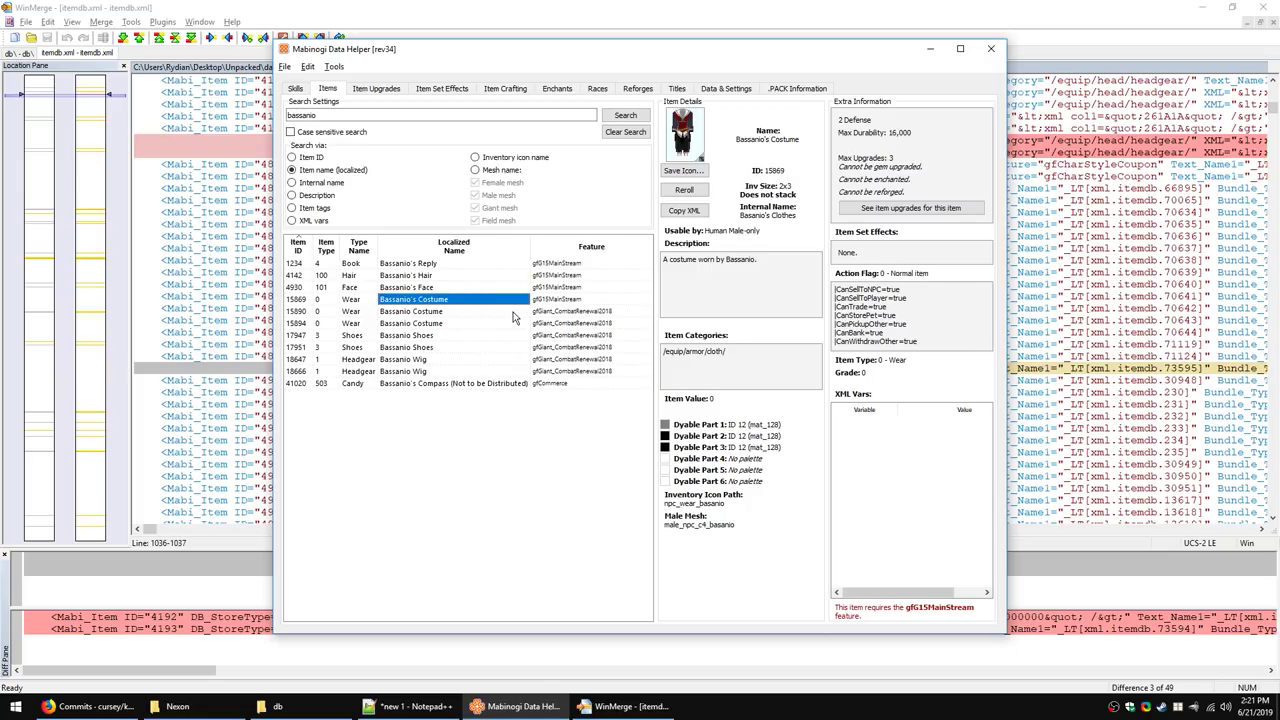
{"action": "left_click", "coordinate": [512, 313]}
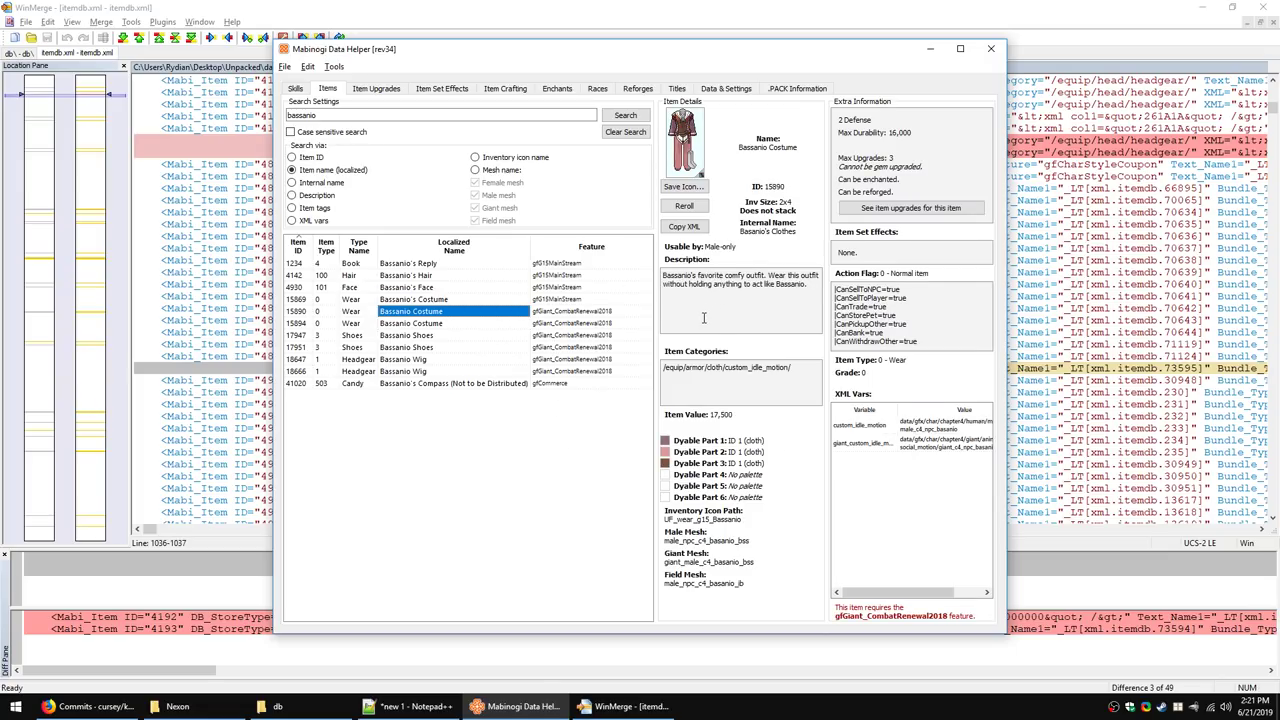
{"action": "key", "text": "Down"}
{"action": "key", "text": "Up"}
{"action": "triple_click", "coordinate": [808, 283]}
{"action": "left_click", "coordinate": [797, 289]}
{"action": "left_click", "coordinate": [443, 302]}
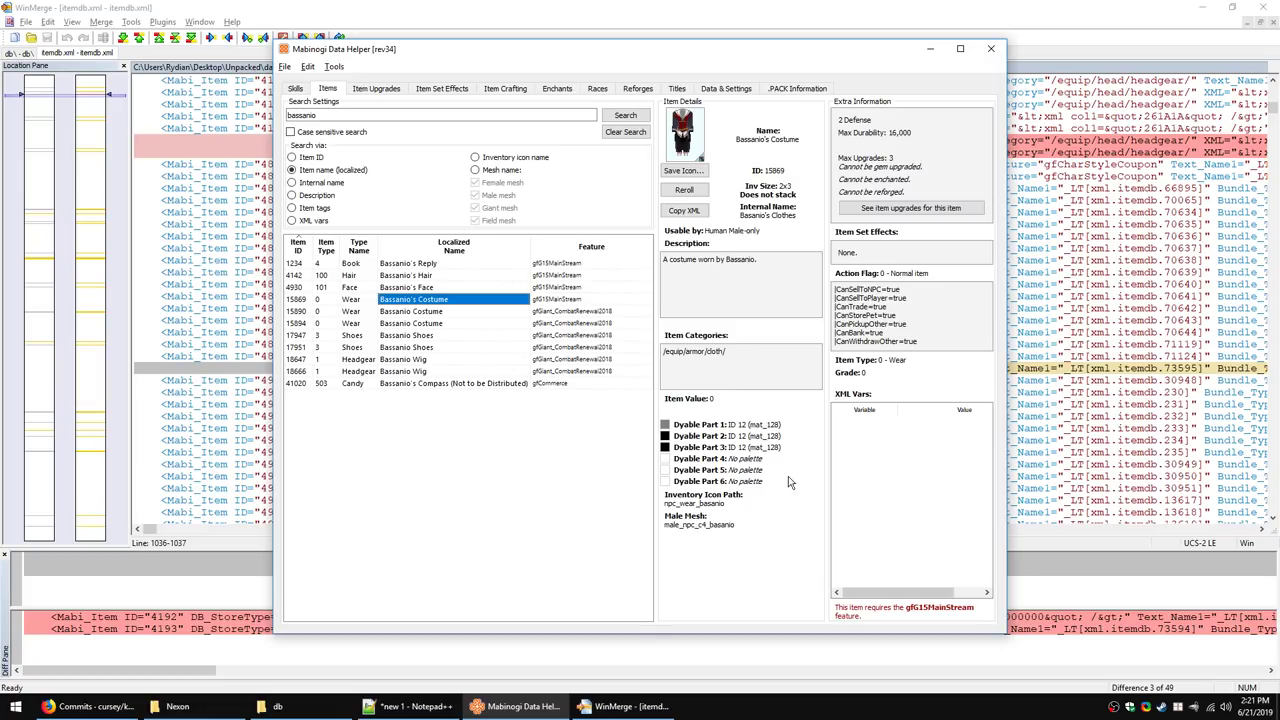
{"action": "key", "text": "Down"}
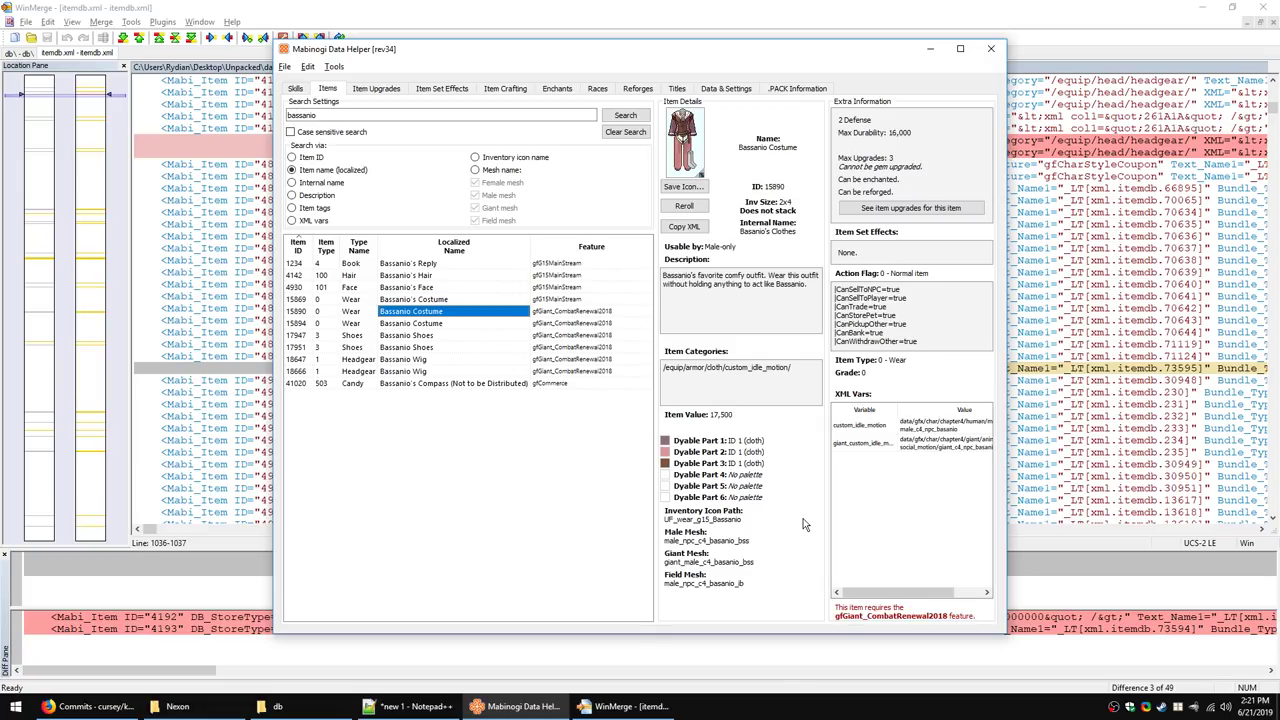
{"action": "left_click", "coordinate": [684, 186]}
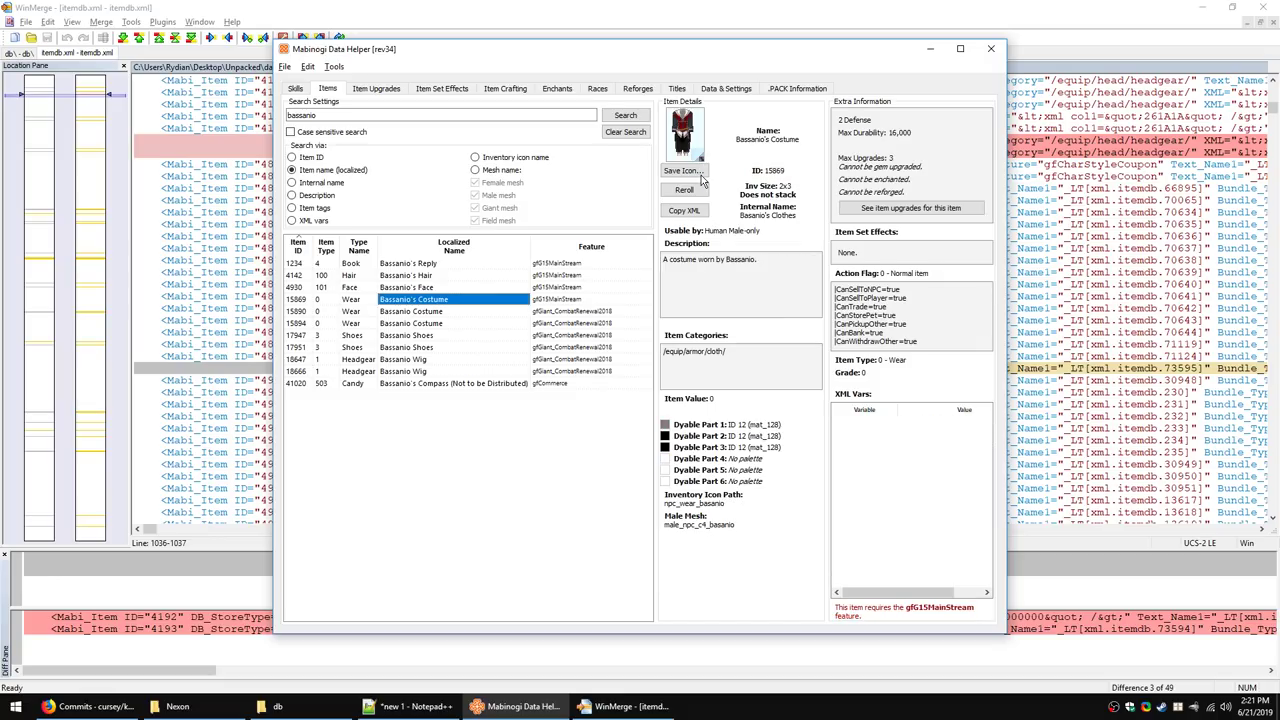
Step: Show Bassanio's Compass (41020), inspect its 3D rendering, close the rendering, and check the item's description
{"action": "left_click", "coordinate": [415, 385]}
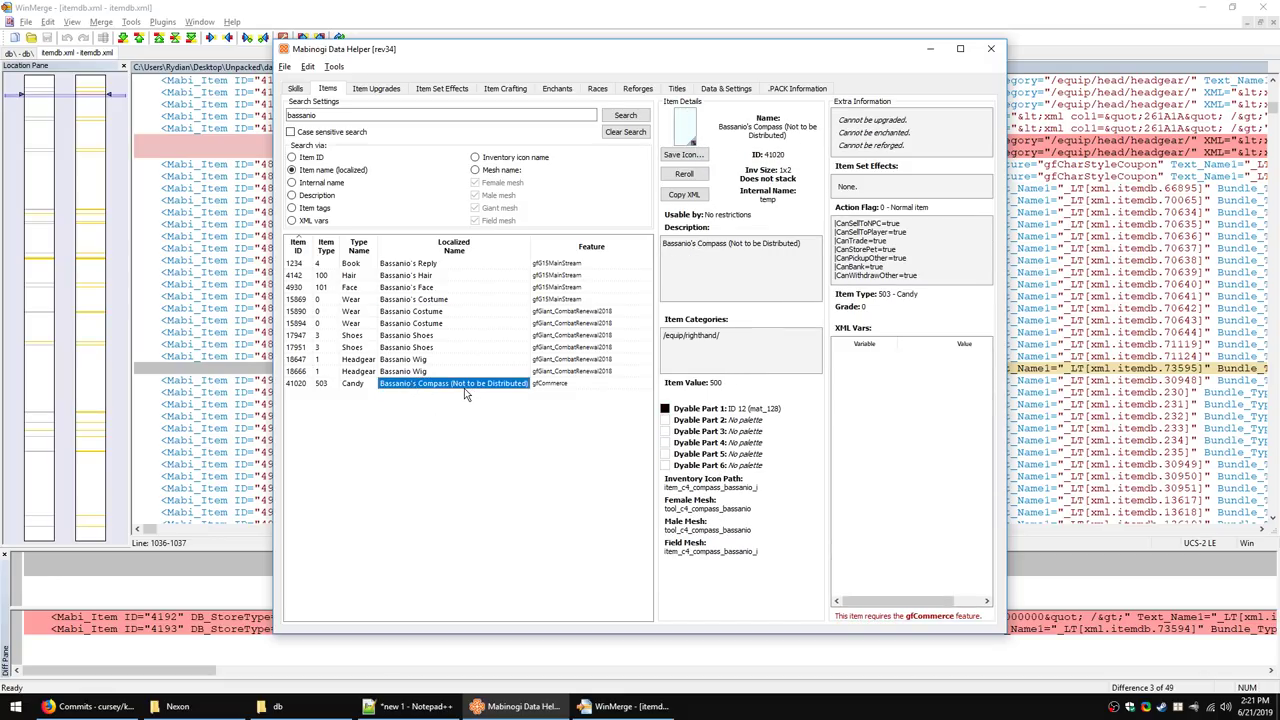
{"action": "left_click", "coordinate": [690, 144]}
{"action": "mouse_move", "coordinate": [706, 303]}
{"action": "left_mouse_down"}
{"action": "mouse_move", "coordinate": [620, 317]}
{"action": "mouse_move", "coordinate": [669, 323]}
{"action": "mouse_move", "coordinate": [676, 247]}
{"action": "mouse_move", "coordinate": [658, 328]}
{"action": "mouse_move", "coordinate": [613, 342]}
{"action": "mouse_move", "coordinate": [590, 370]}
{"action": "mouse_move", "coordinate": [654, 293]}
{"action": "mouse_move", "coordinate": [740, 300]}
{"action": "mouse_move", "coordinate": [695, 321]}
{"action": "left_mouse_up"}
{"action": "scroll", "coordinate": [695, 321], "scroll_direction": "up", "scroll_amount": 3}
{"action": "scroll", "coordinate": [695, 321], "scroll_direction": "down", "scroll_amount": 3}
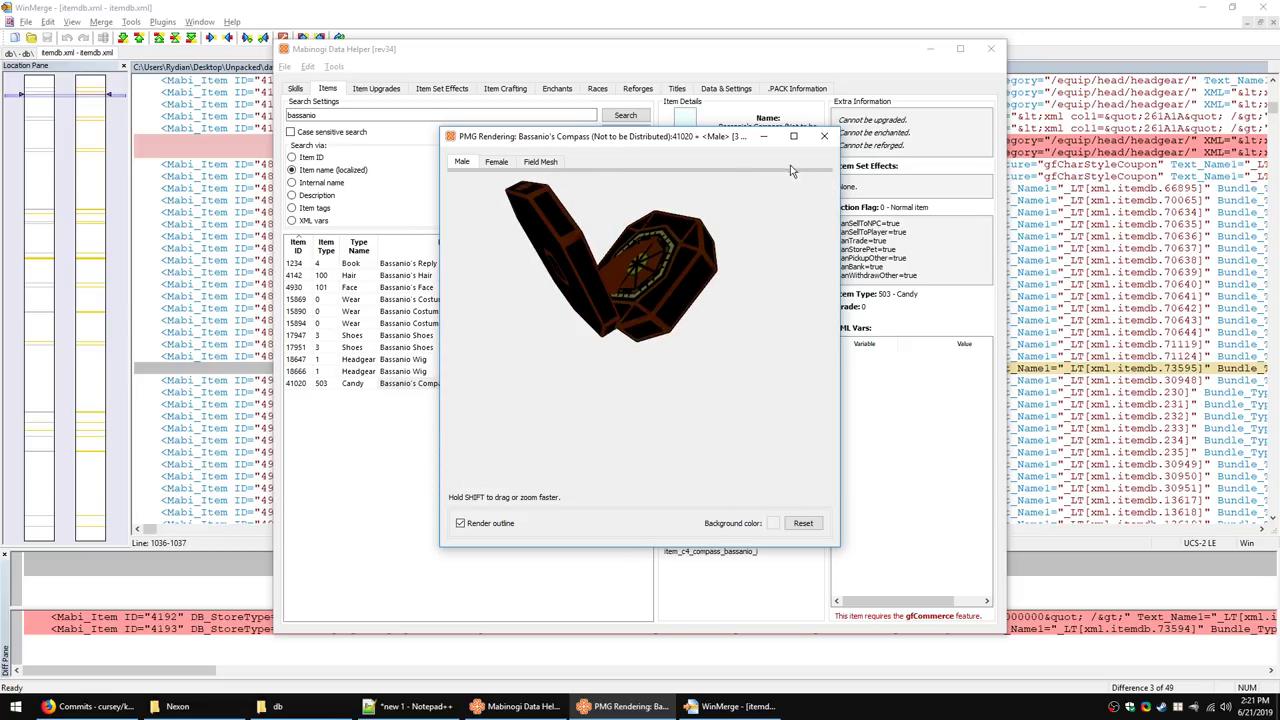
{"action": "left_click", "coordinate": [822, 138]}
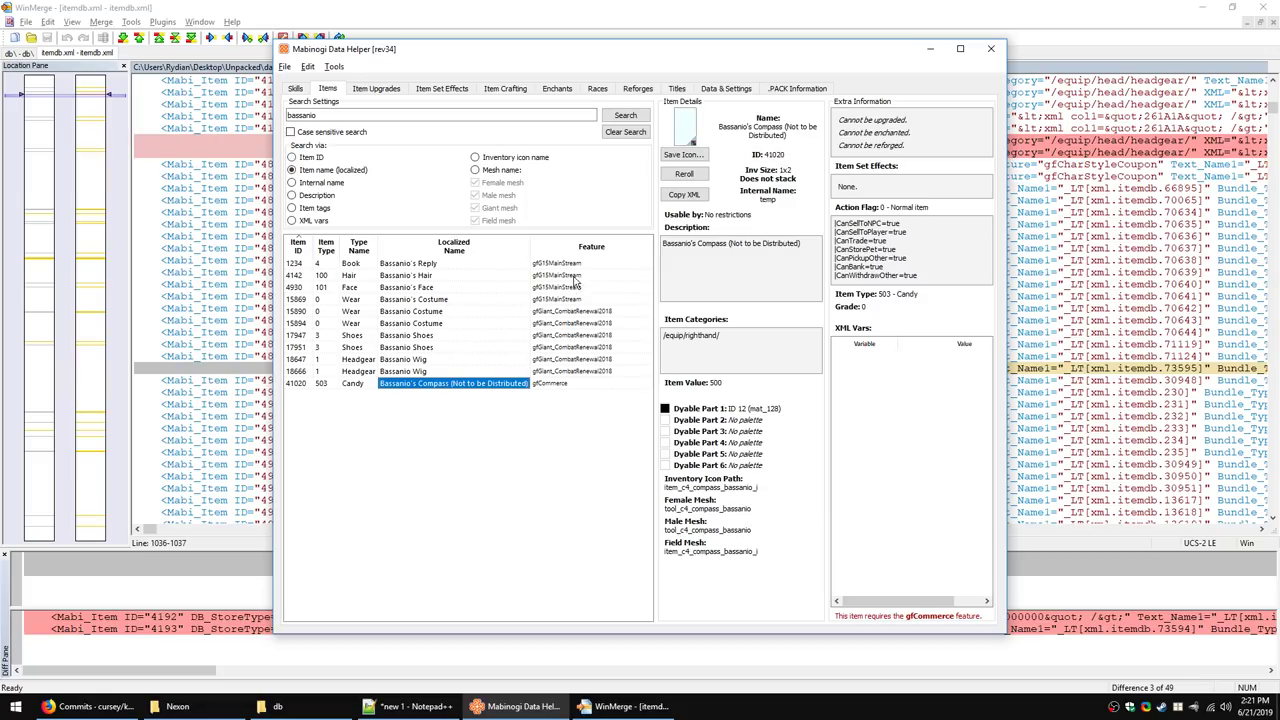
{"action": "mouse_move", "coordinate": [802, 242]}
{"action": "left_mouse_down"}
{"action": "mouse_move", "coordinate": [720, 243]}
{"action": "mouse_move", "coordinate": [815, 255]}
{"action": "left_mouse_up"}
{"action": "left_click", "coordinate": [588, 430]}
Step: Look further down the itemdb.xml comparison, close WinMerge, and minimize Mabinogi Data Helper, the db folder and Notepad++ to clear the desktop
{"action": "key", "text": "alt+Tab"}
{"action": "scroll", "coordinate": [816, 234], "scroll_direction": "down", "scroll_amount": 10}
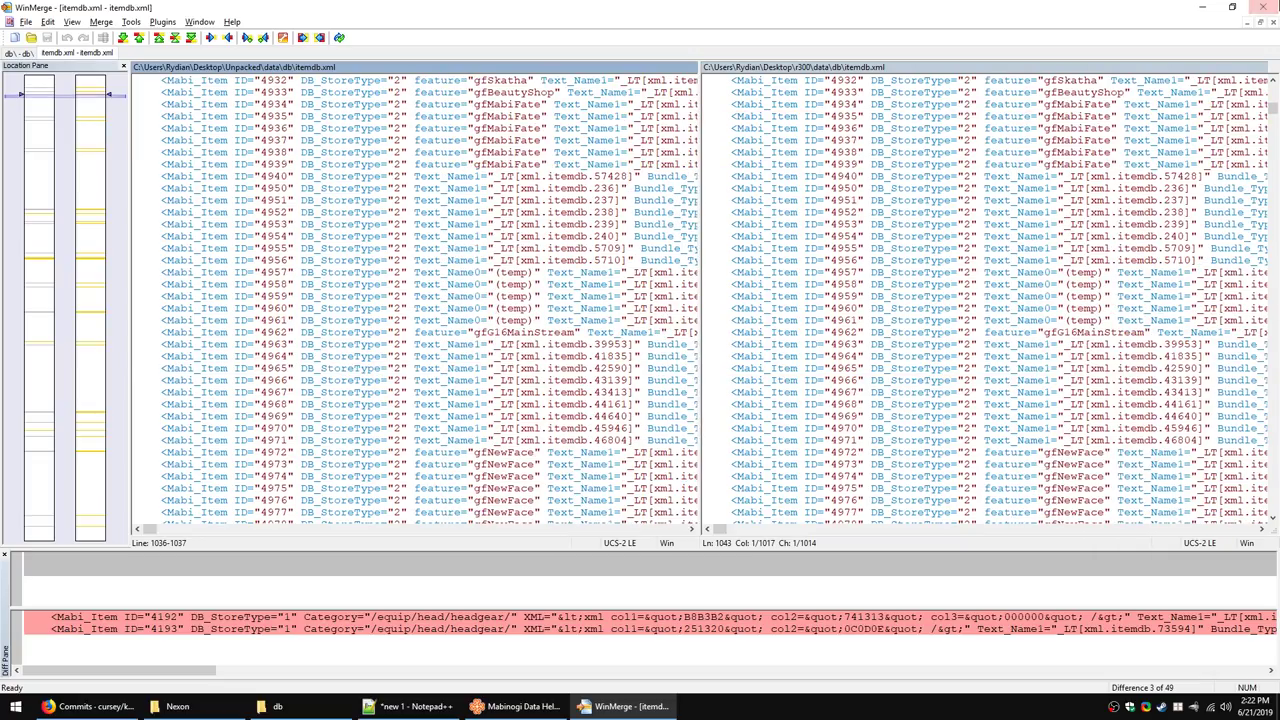
{"action": "key", "text": "alt+Tab"}
{"action": "left_click", "coordinate": [930, 48]}
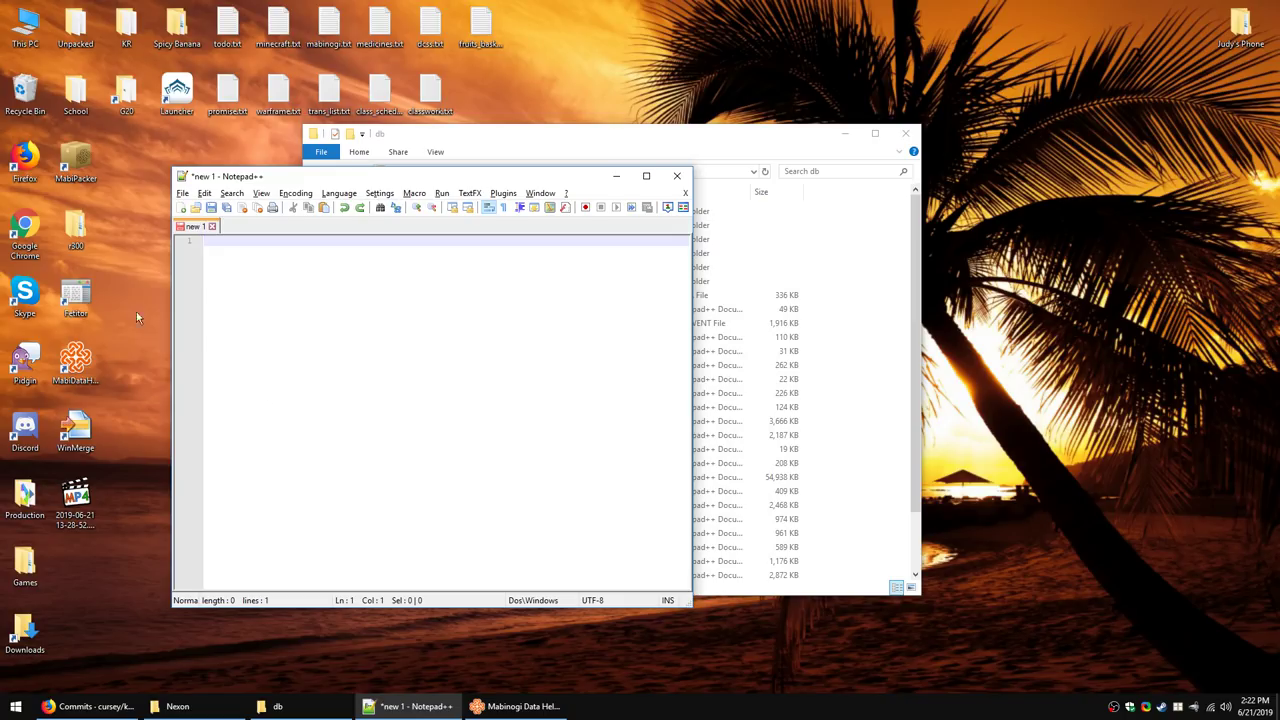
{"action": "left_click", "coordinate": [845, 133]}
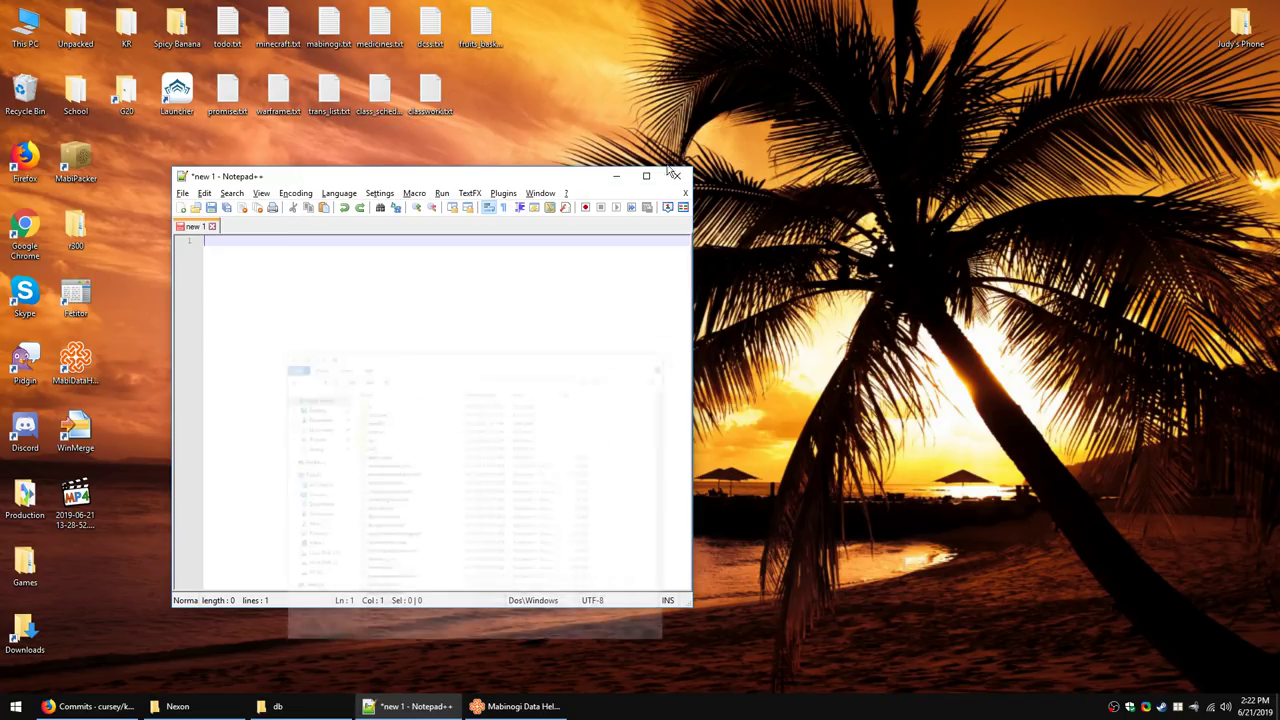
{"action": "left_click", "coordinate": [616, 176]}
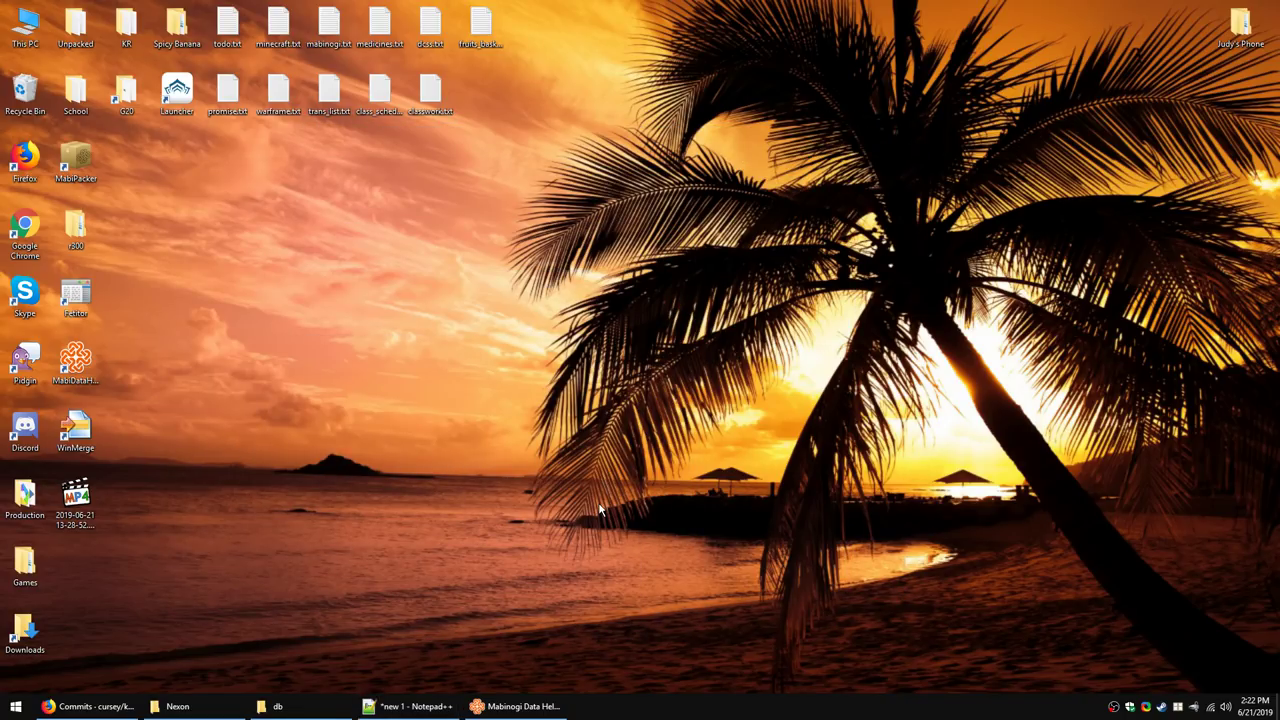